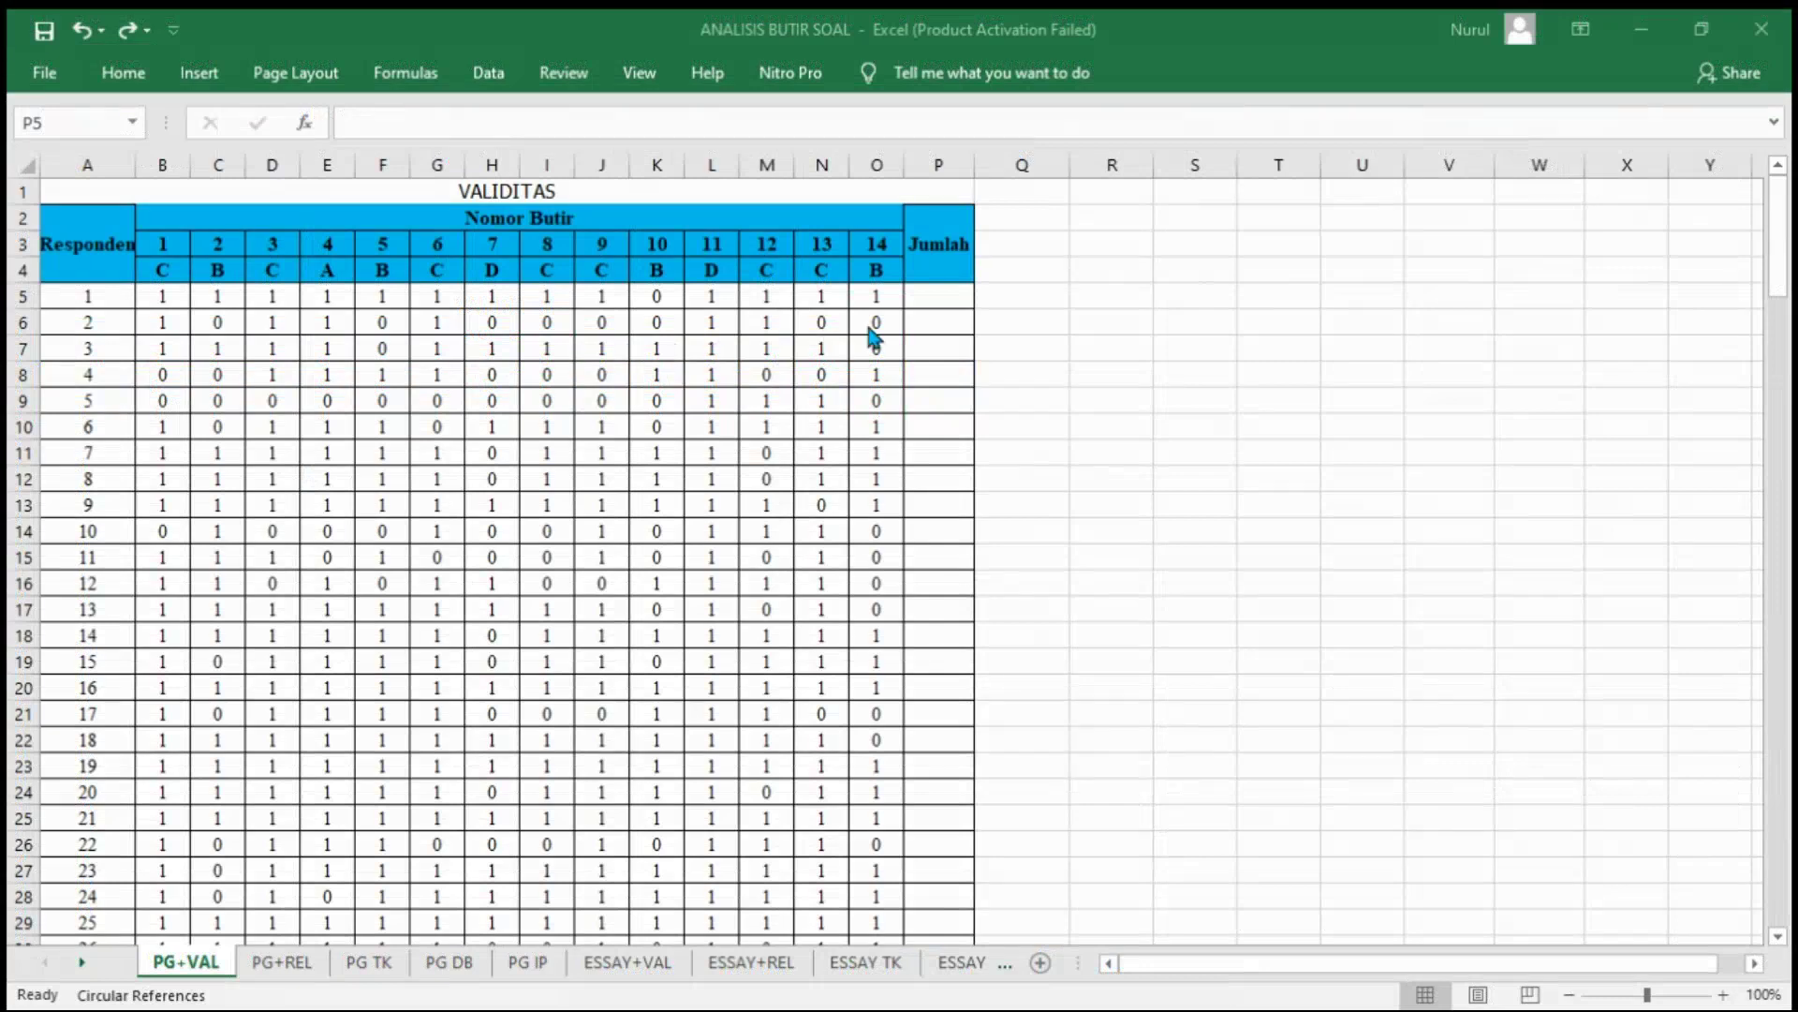
Step: Total each respondent's item scores in the Jumlah column with =SUM(B5:O5) in P5, filled down to P146
left_click(919, 298)
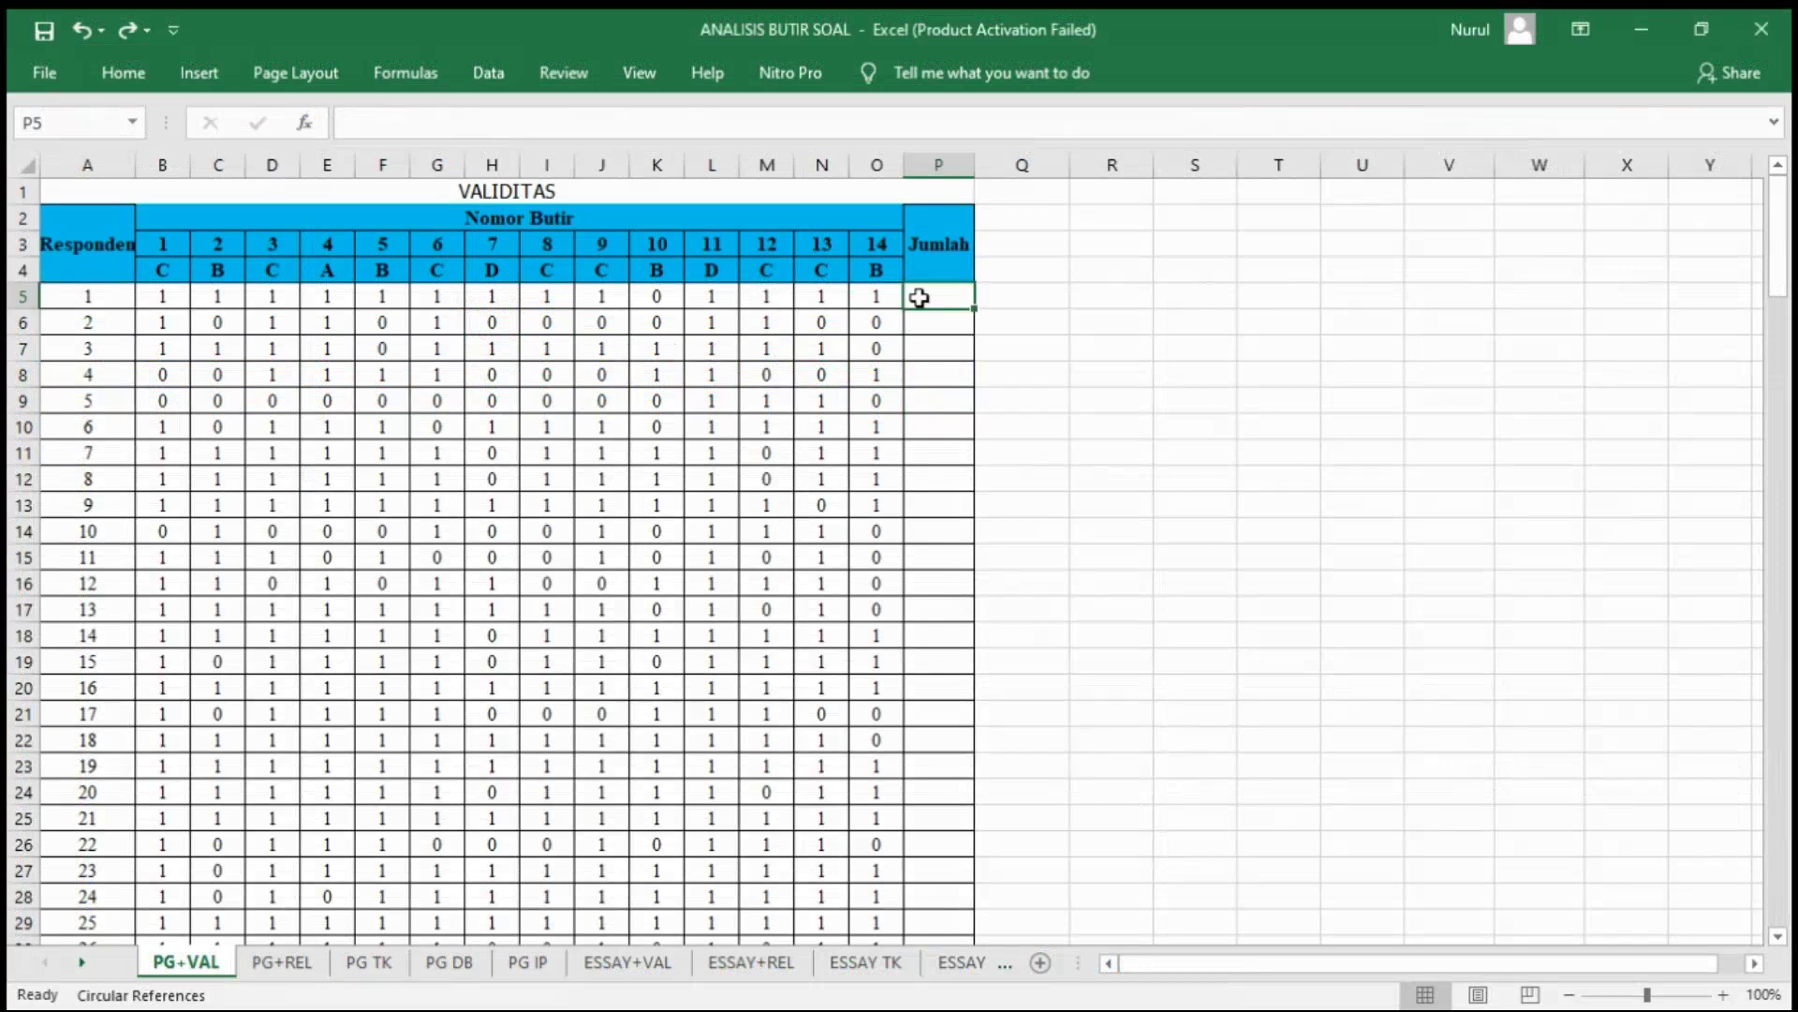
type("=SUM(")
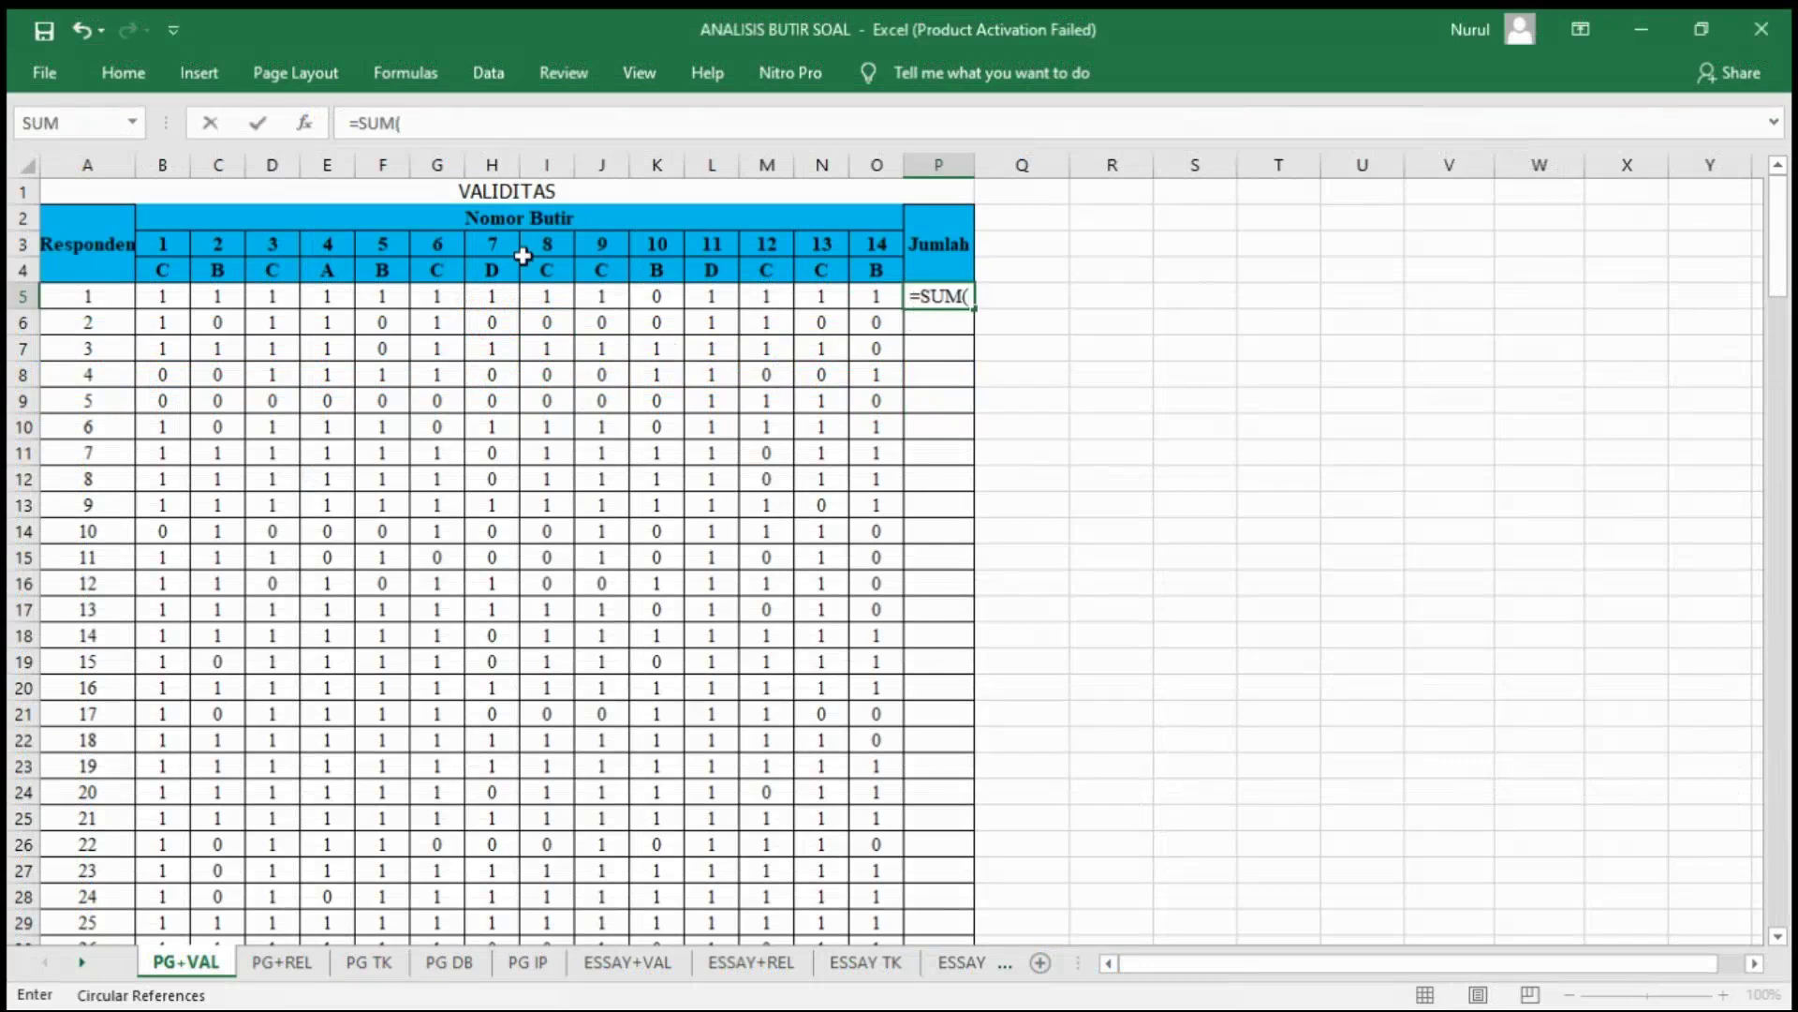
left_click_drag(165, 297, 882, 295)
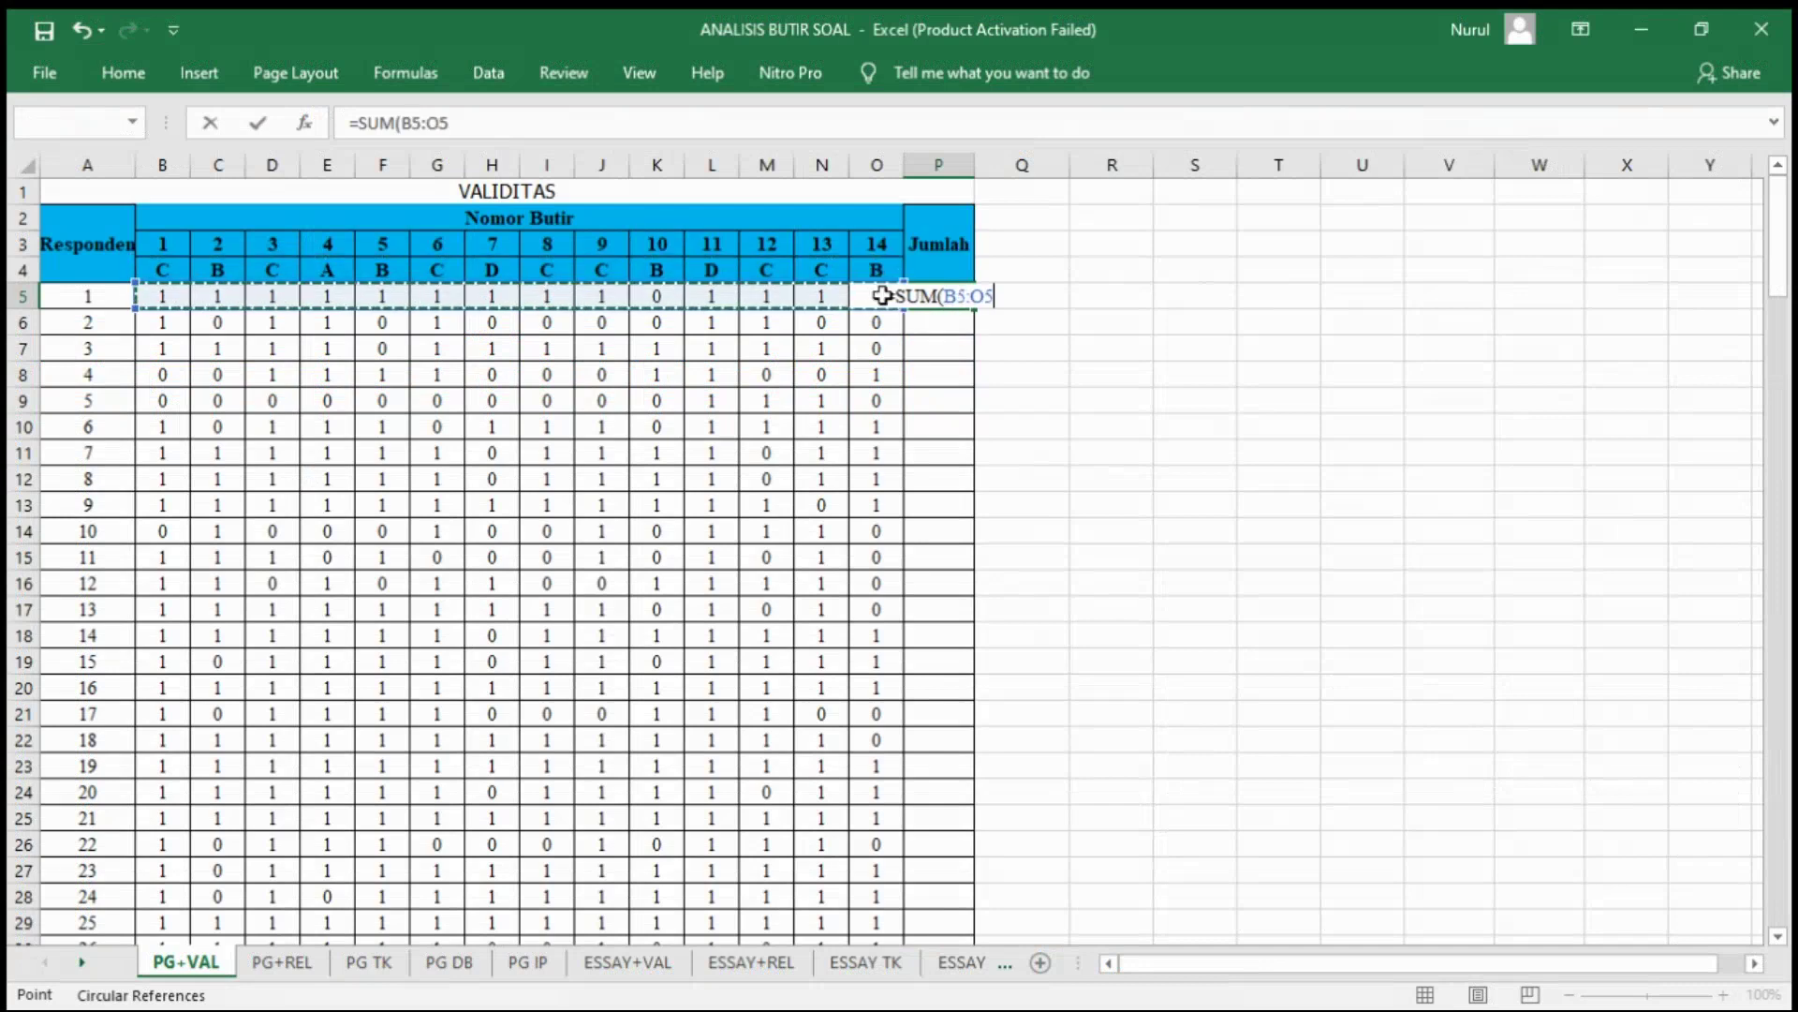
type(")")
key("Return")
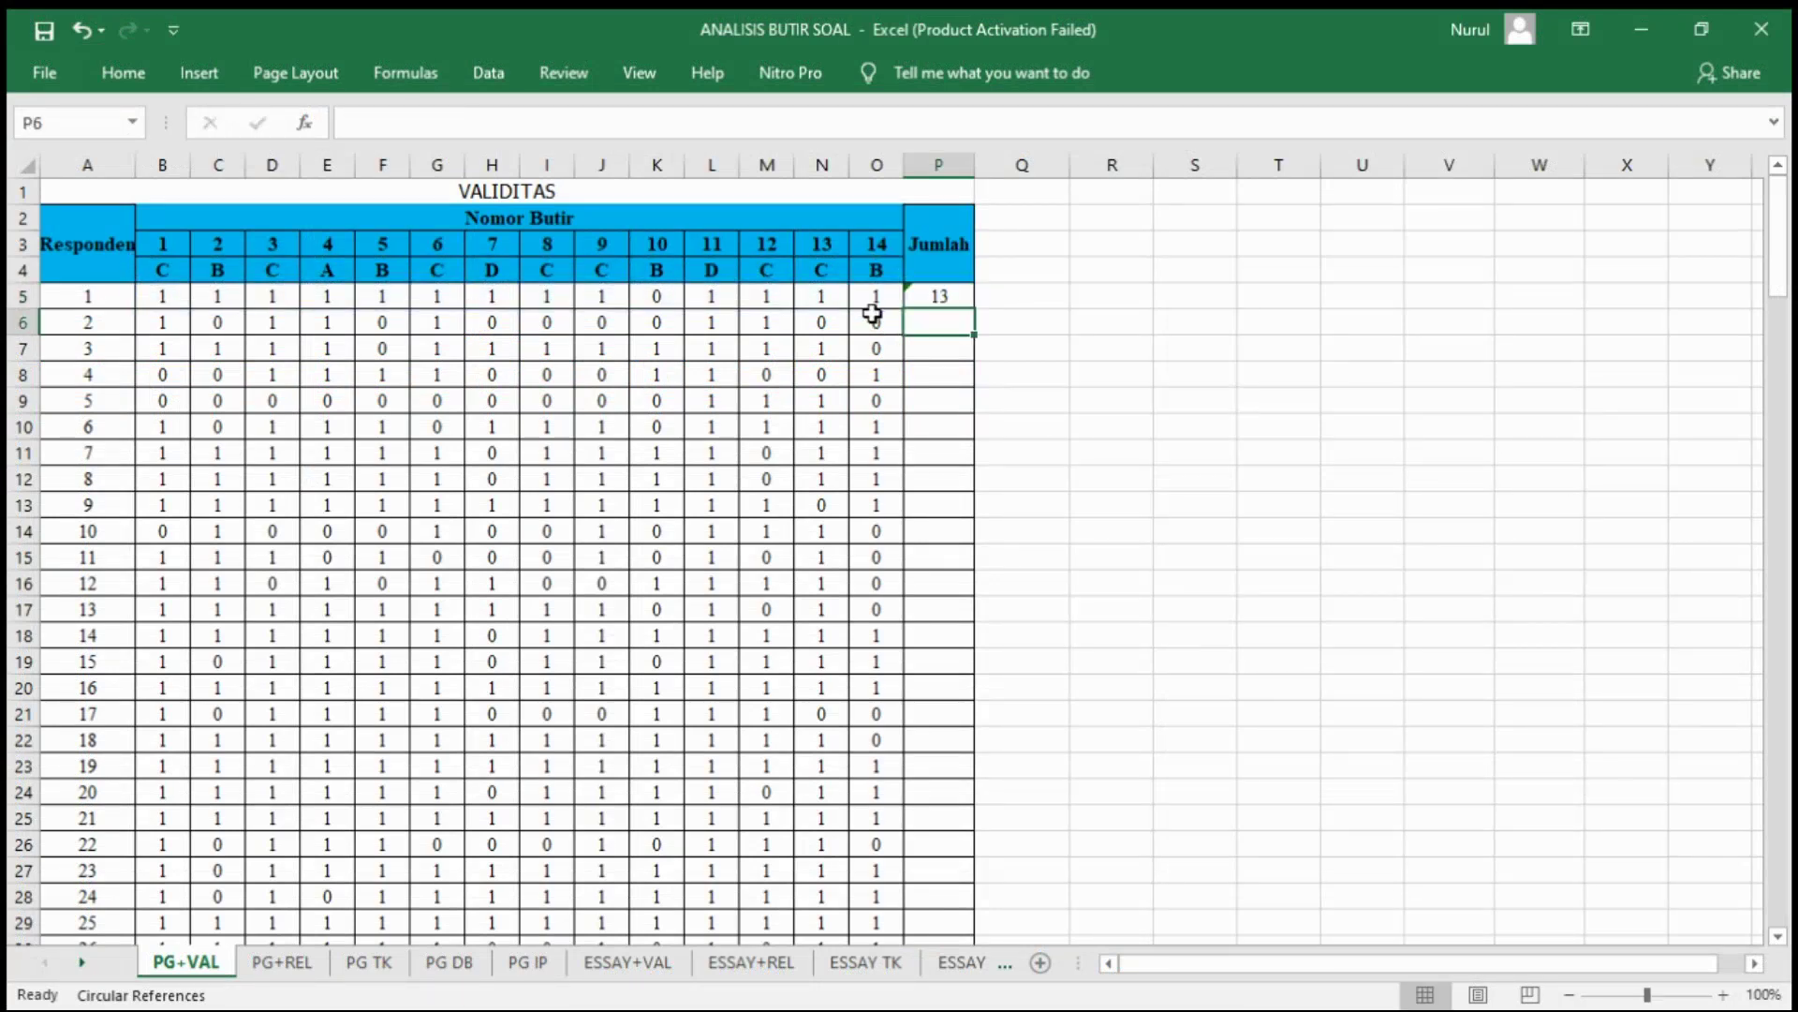
left_click(963, 302)
left_click_drag(975, 317, 982, 754)
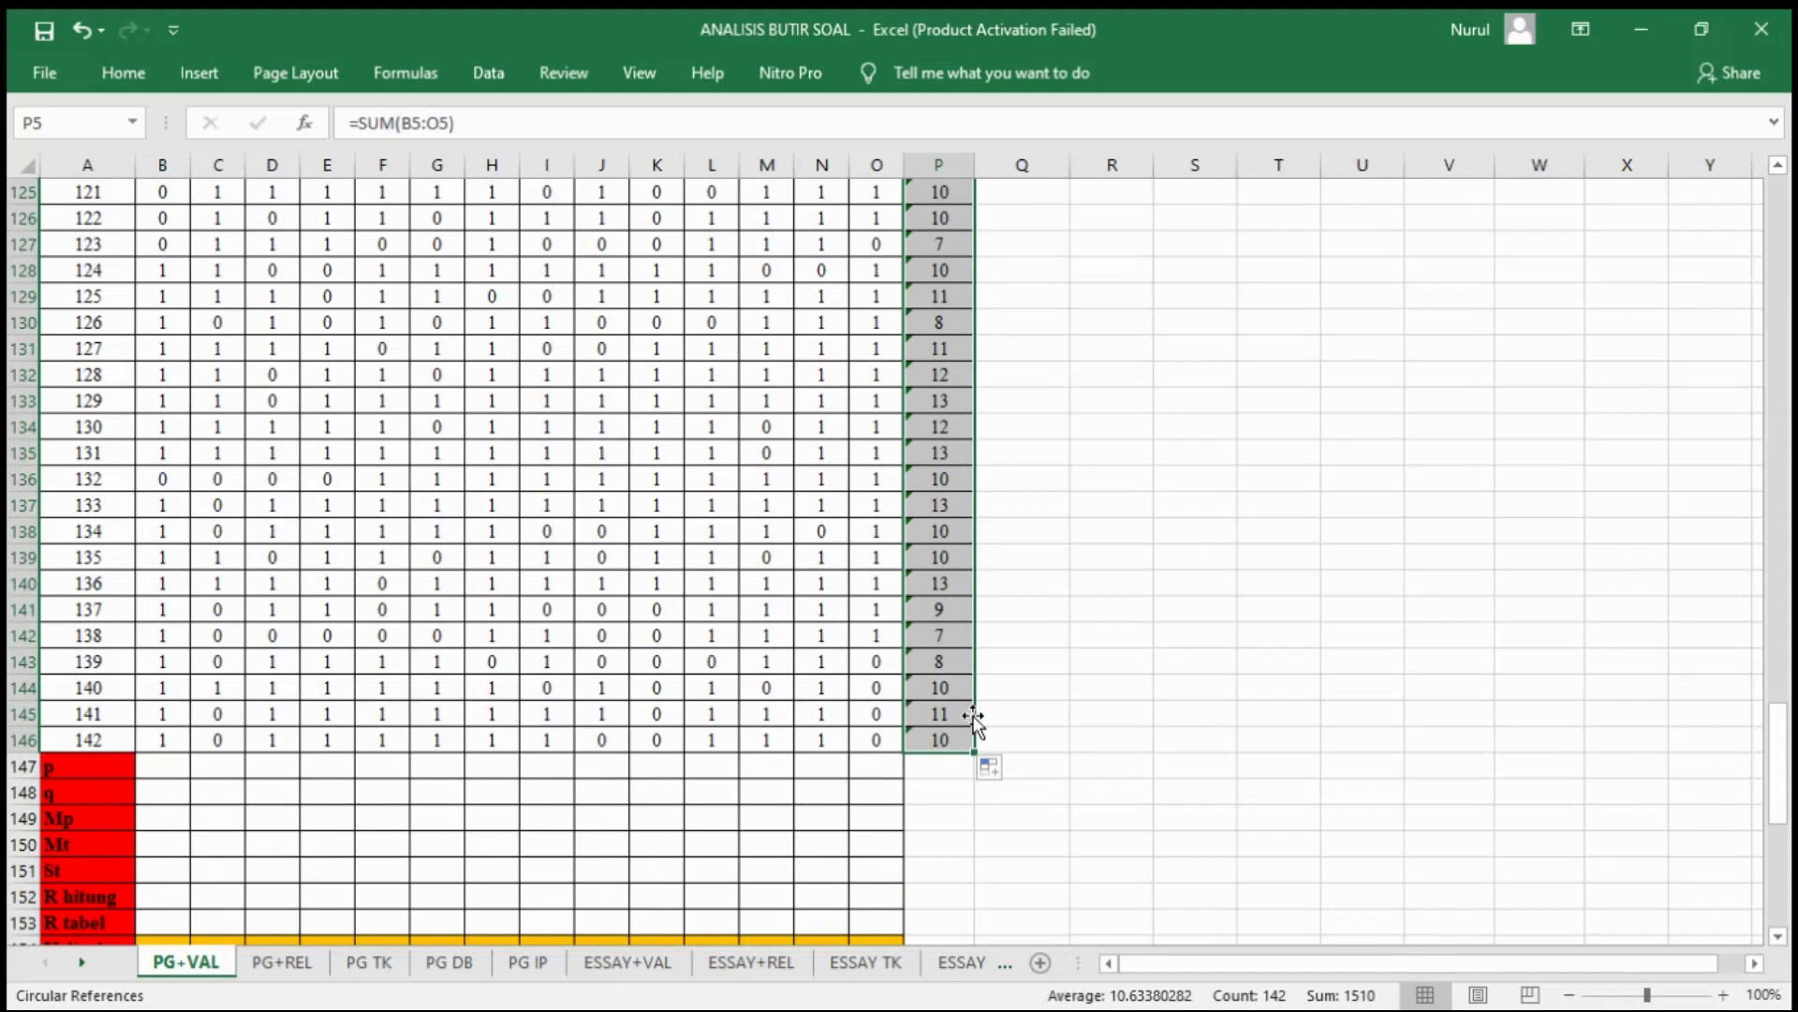
Step: Calculate the p row for all 14 items with =SUM(B5:B146)/142 in B147, filled across to O147
scroll(755, 715, "down", 6)
scroll(936, 655, "down", 1)
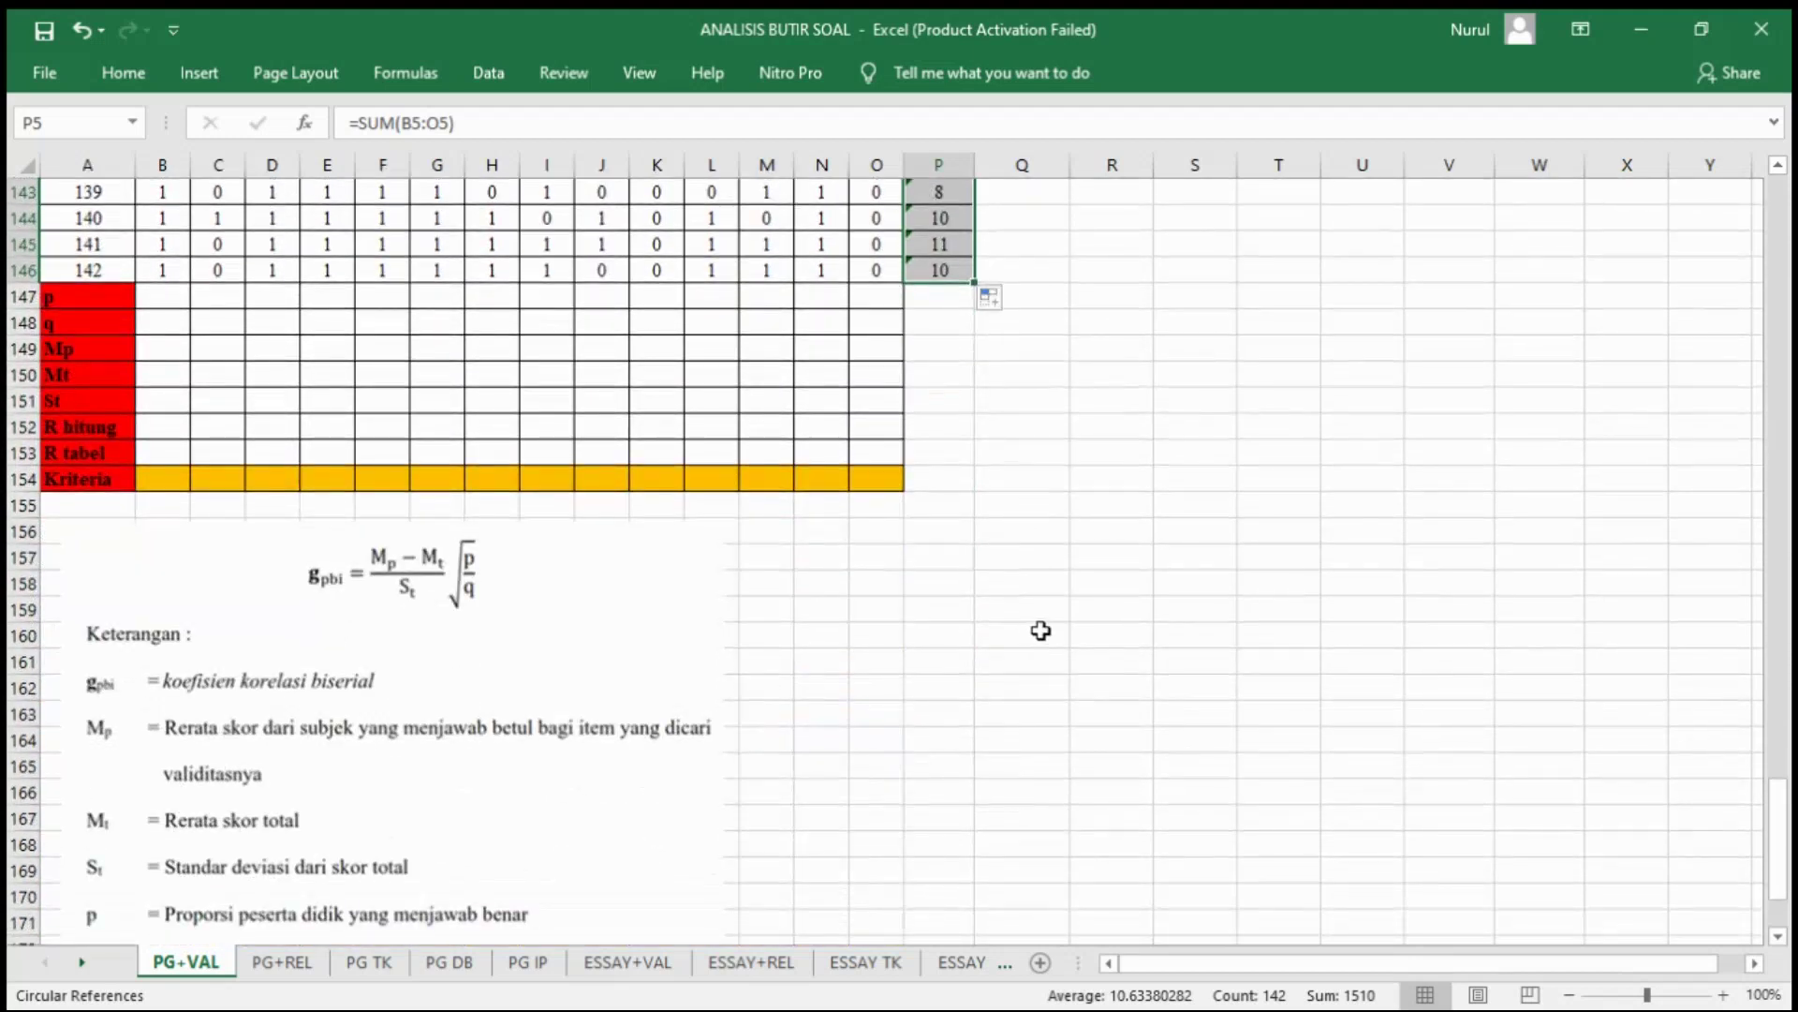
scroll(1039, 632, "down", 1)
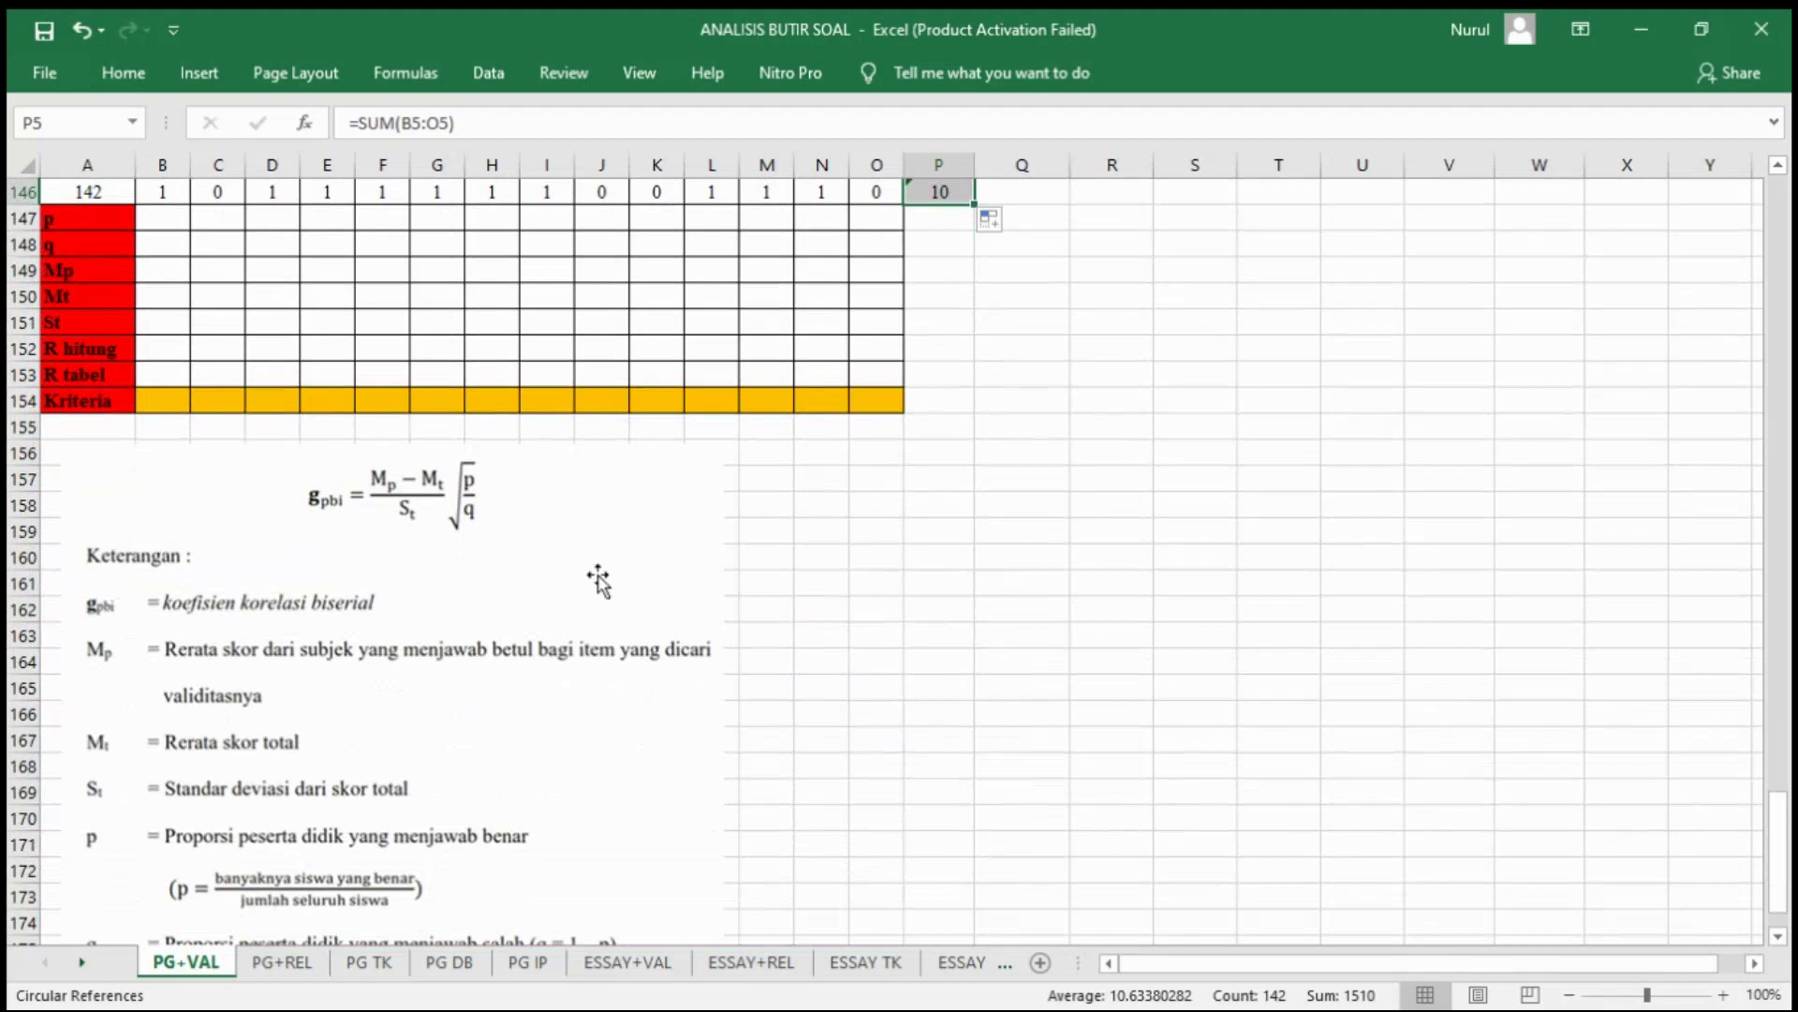
left_click(164, 218)
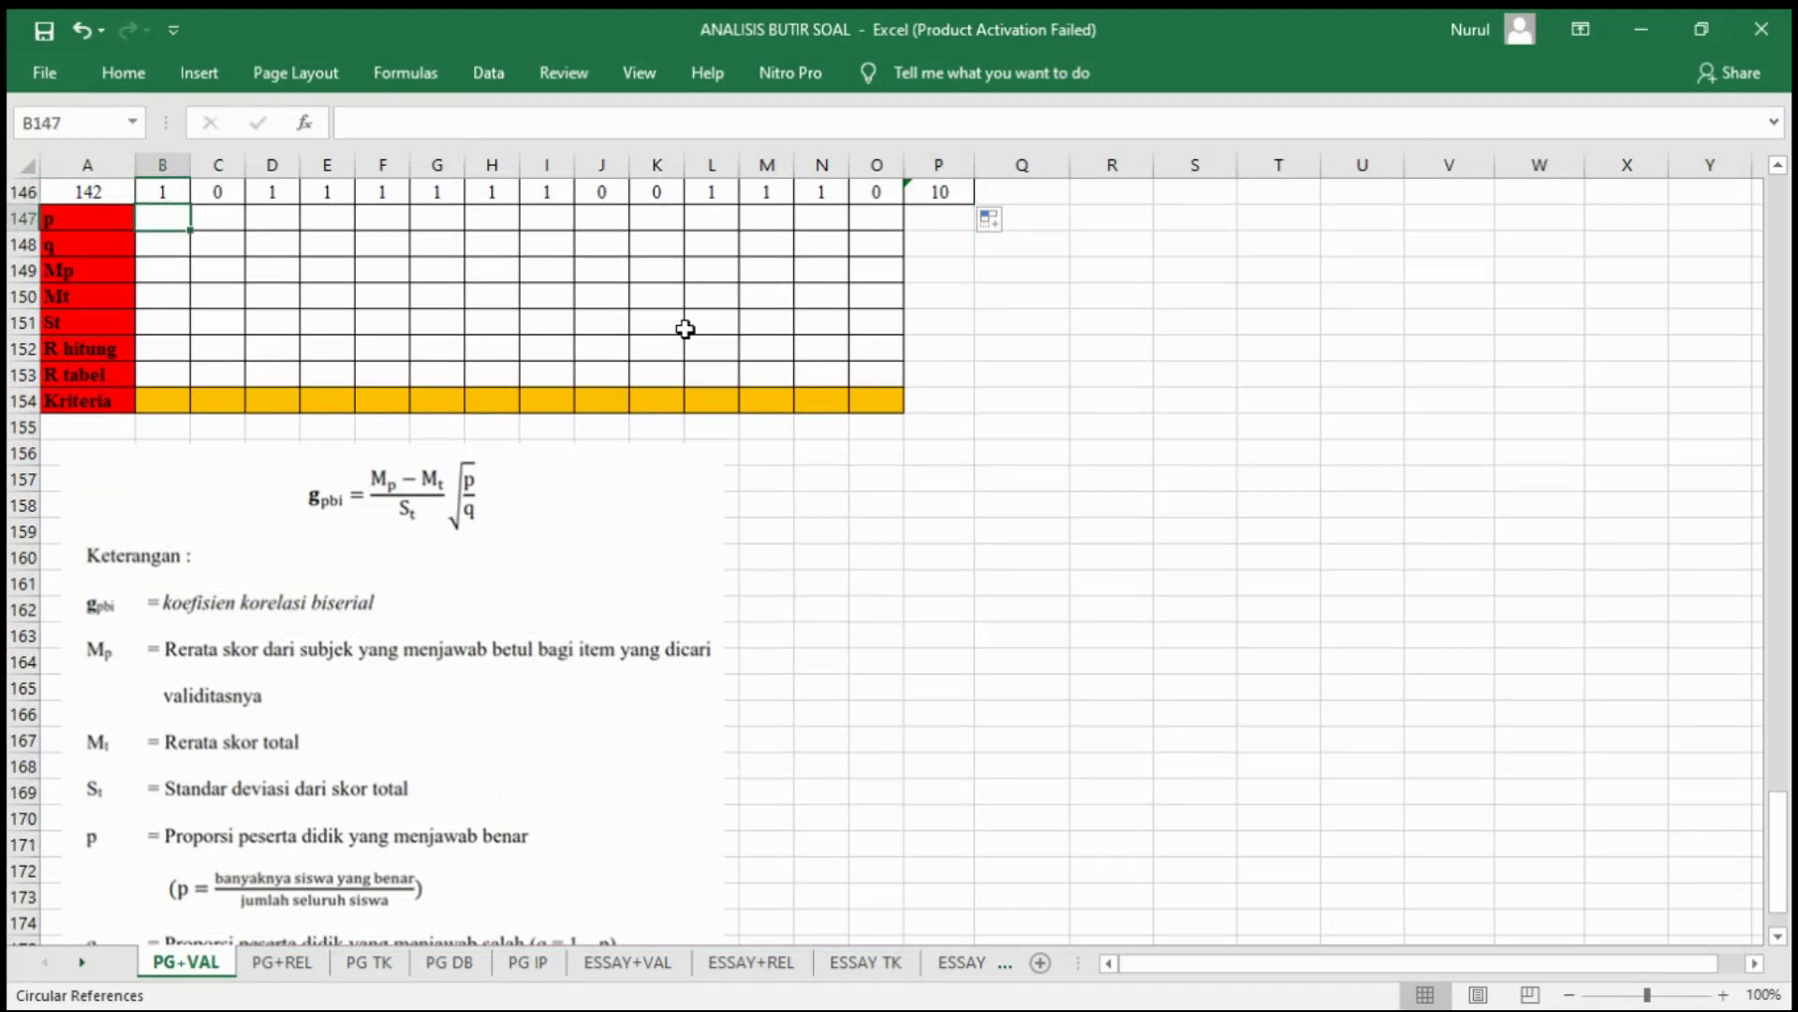
type("=SUM(")
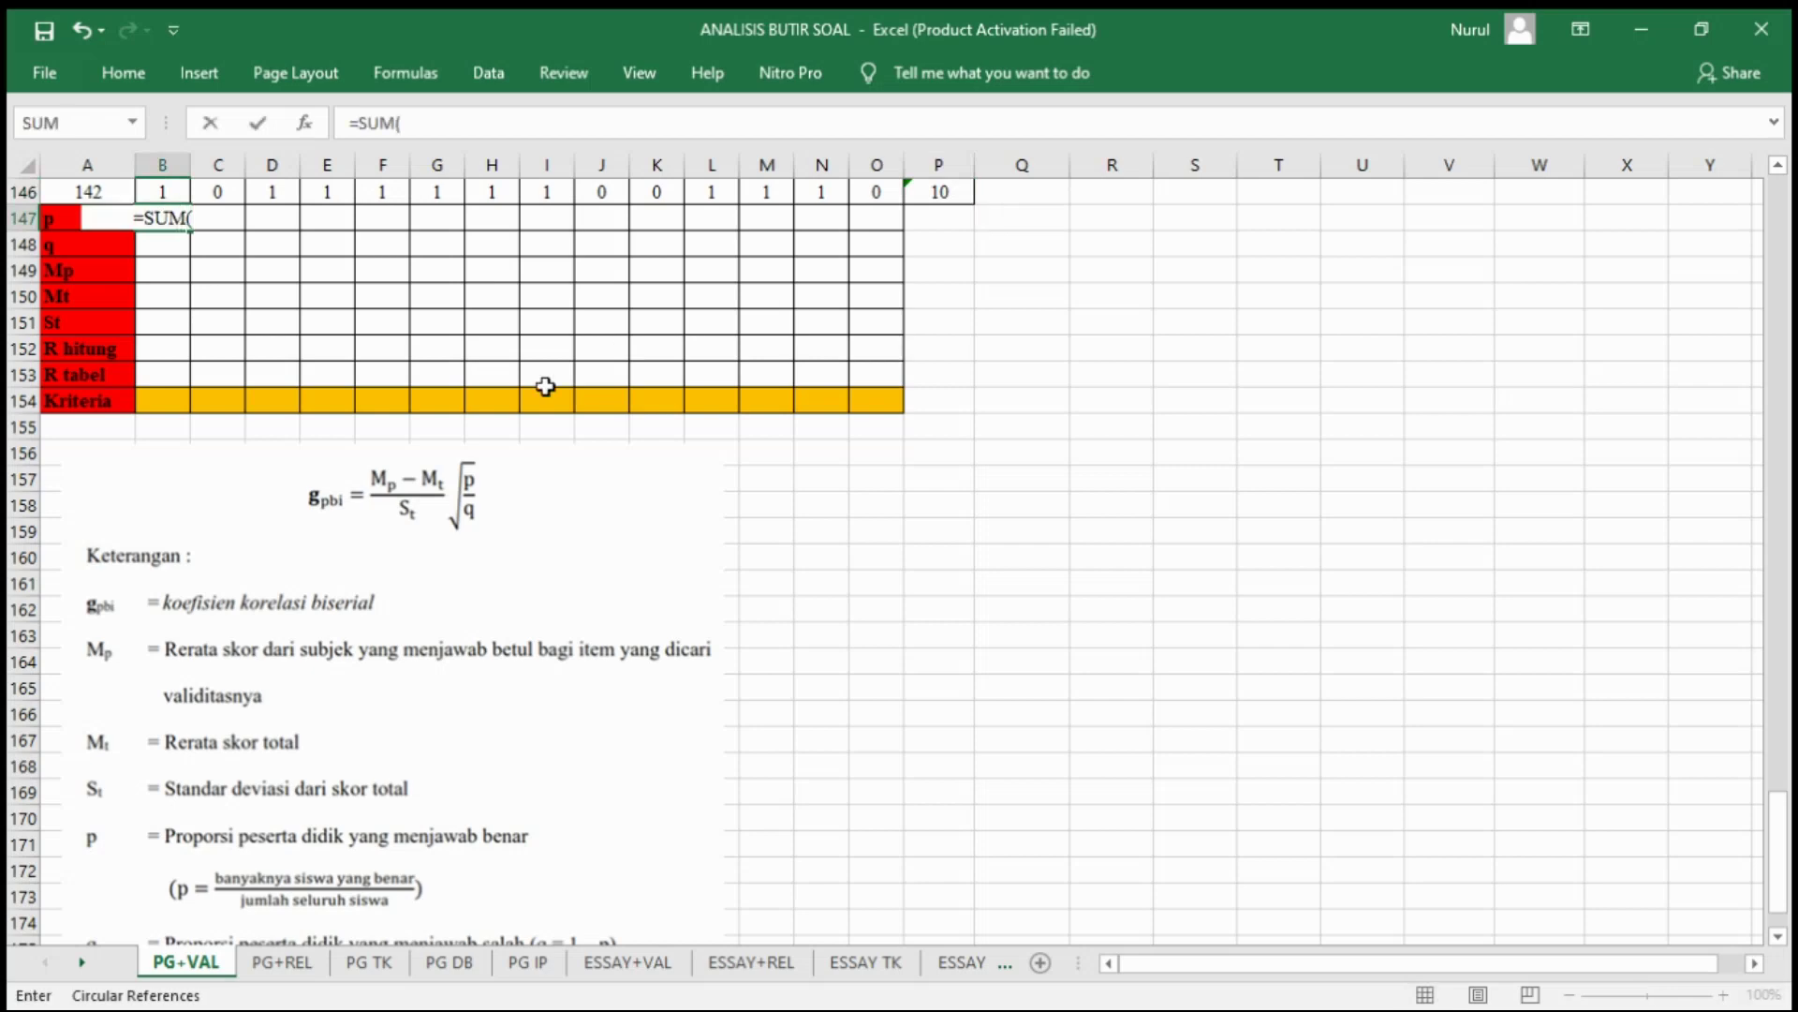
scroll(545, 386, "up", 20)
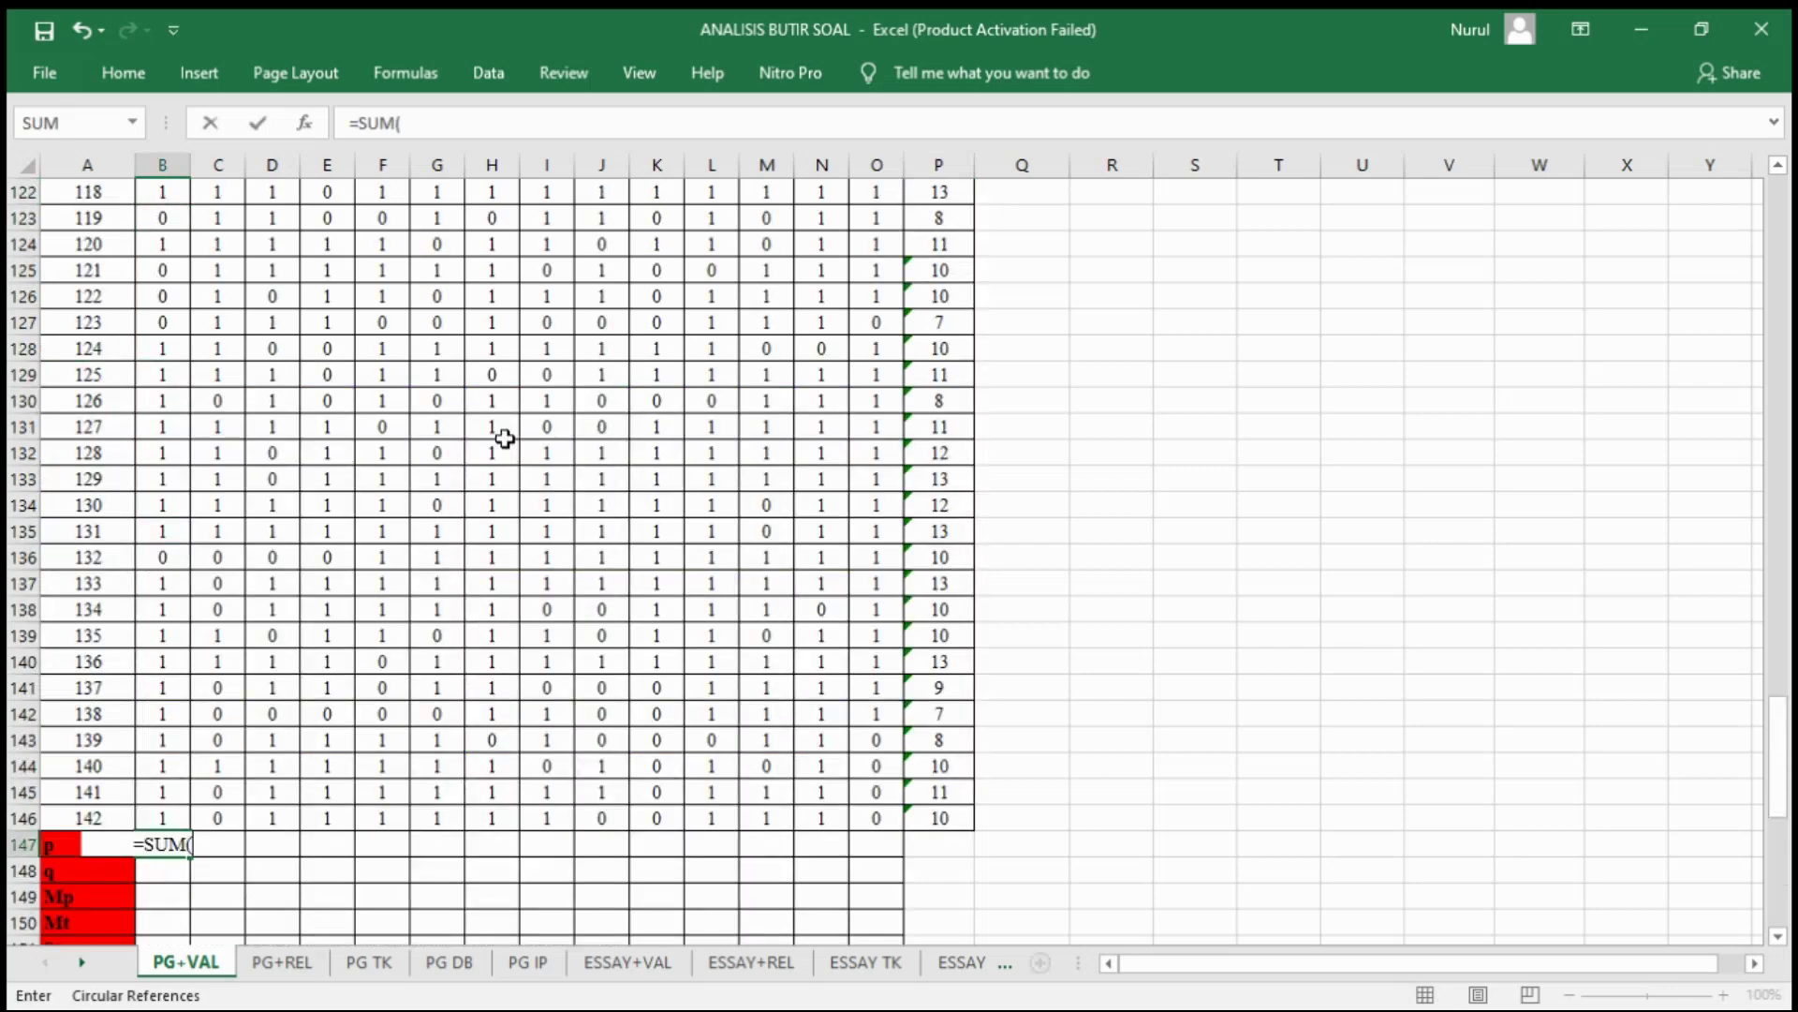
scroll(272, 470, "up", 5)
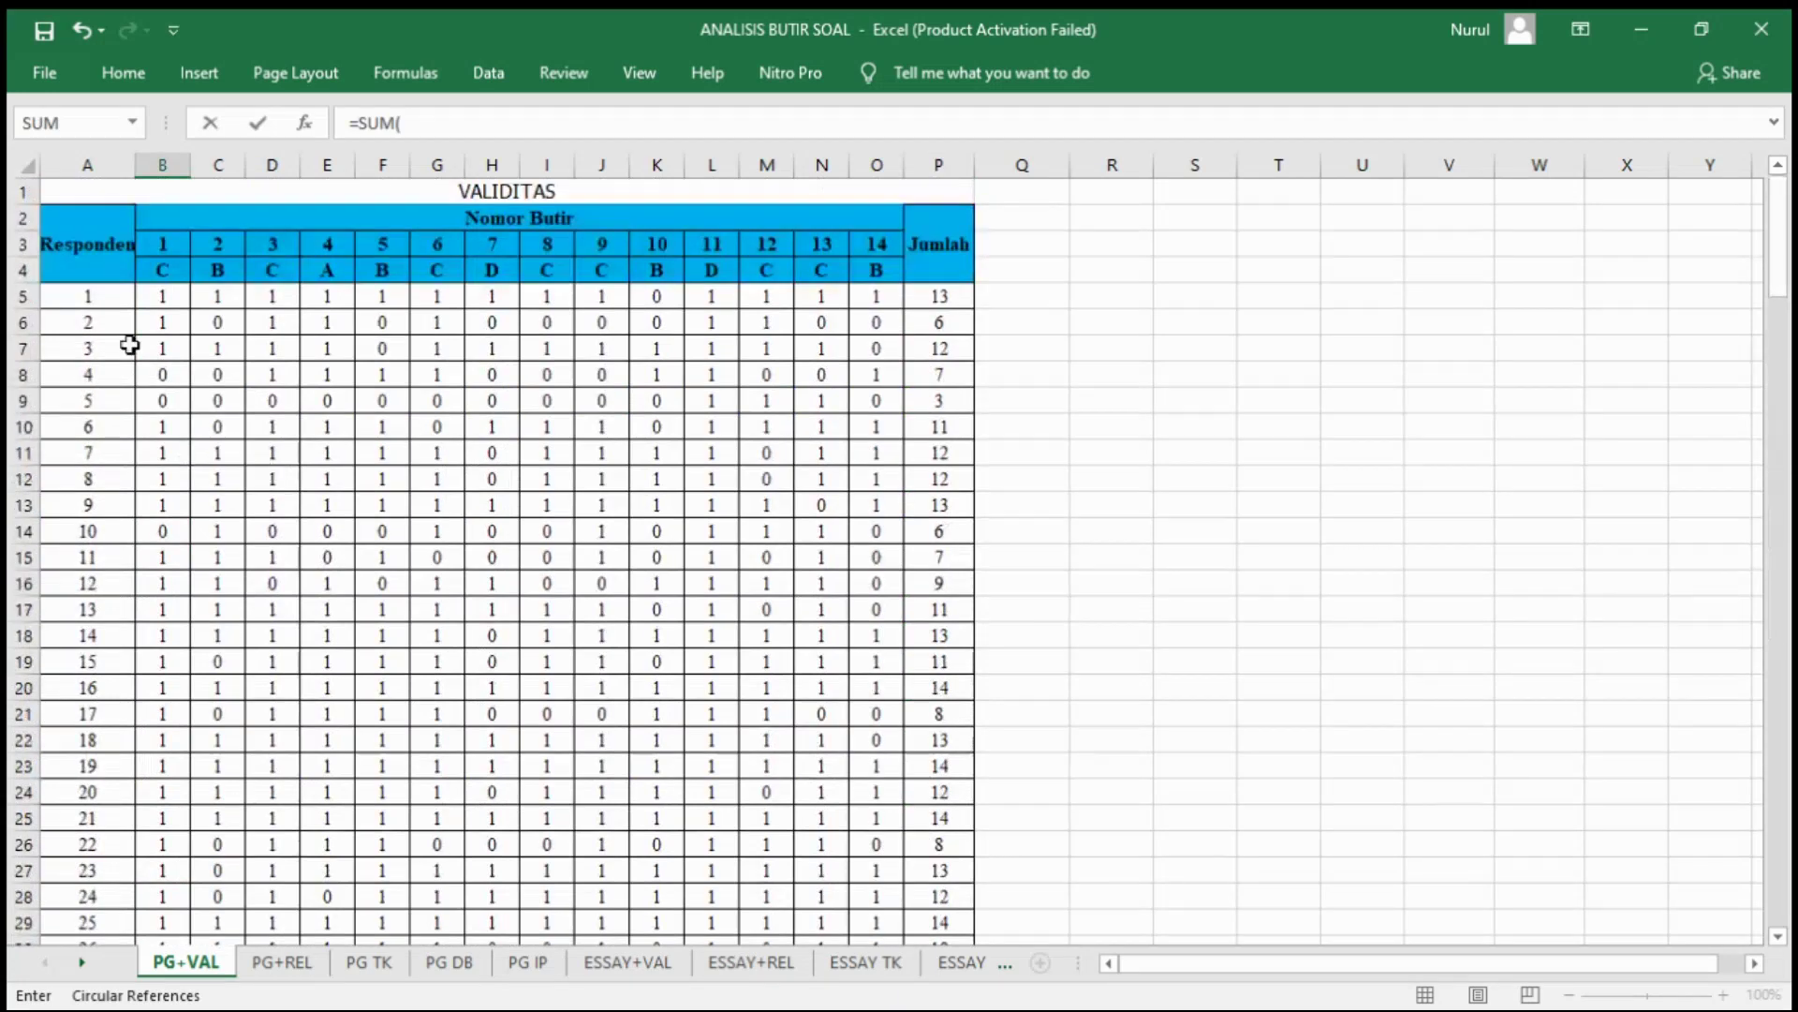
left_click_drag(148, 293, 161, 720)
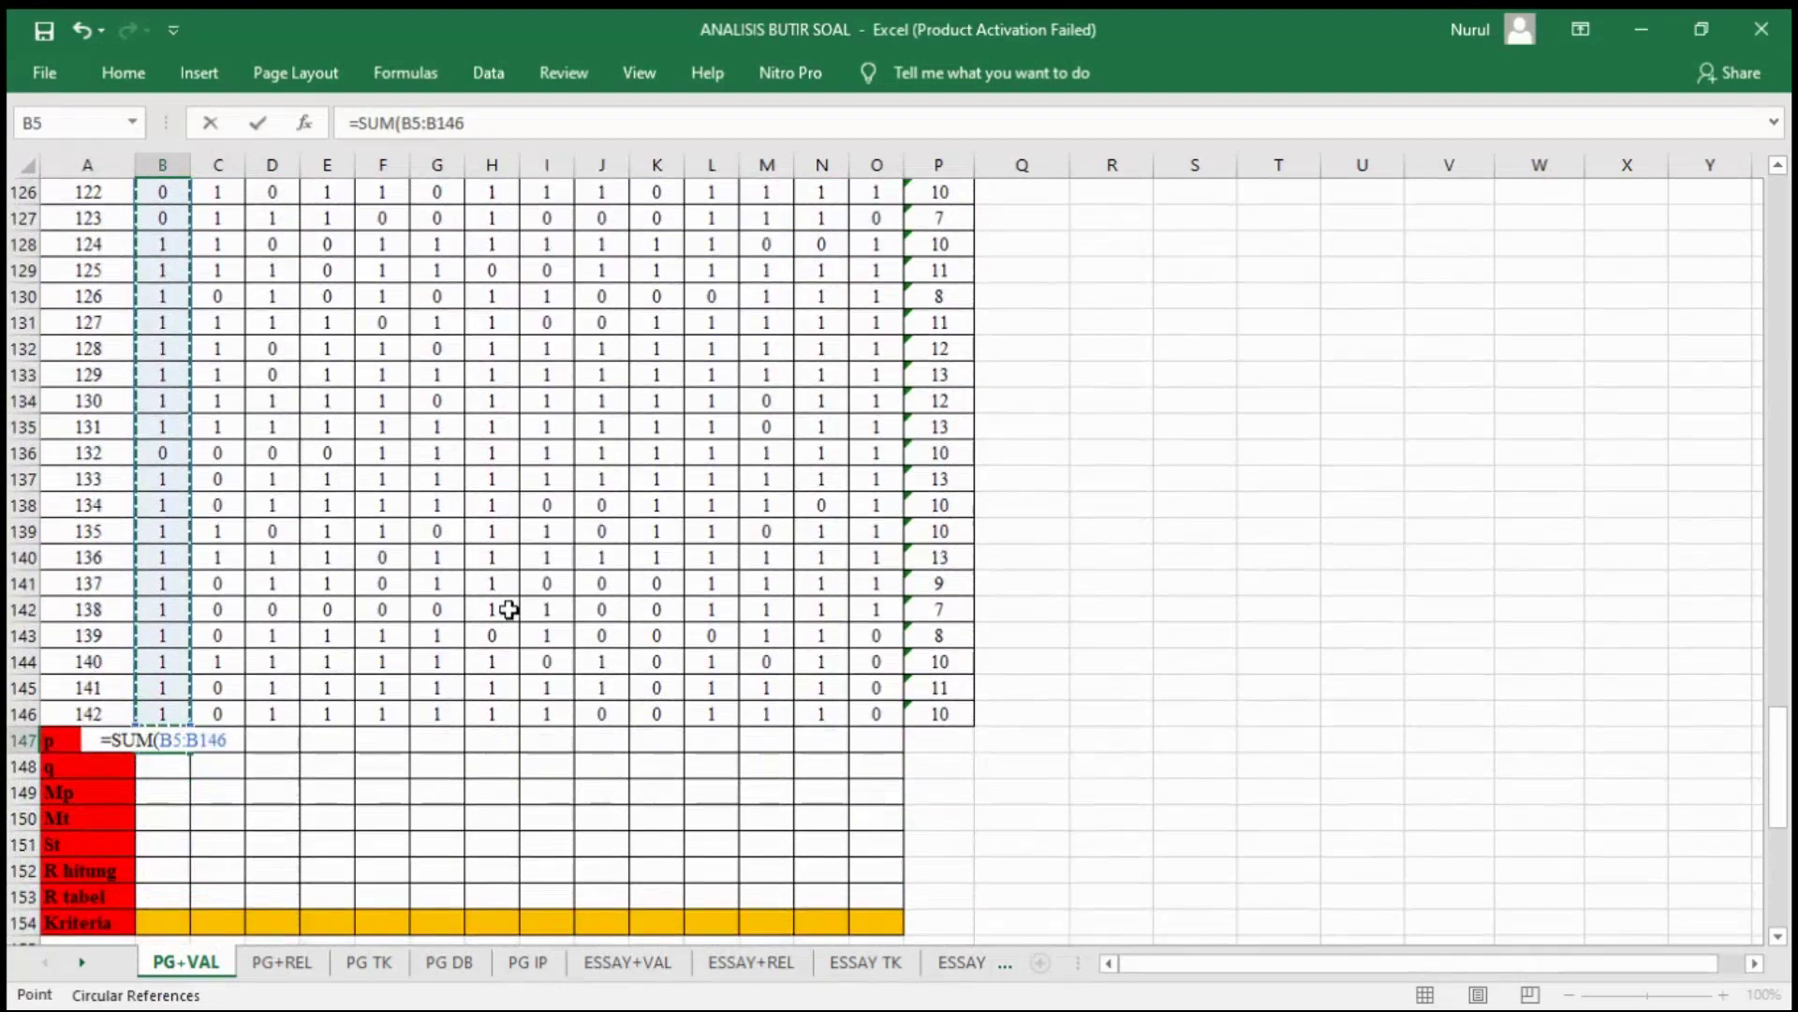
type(")/")
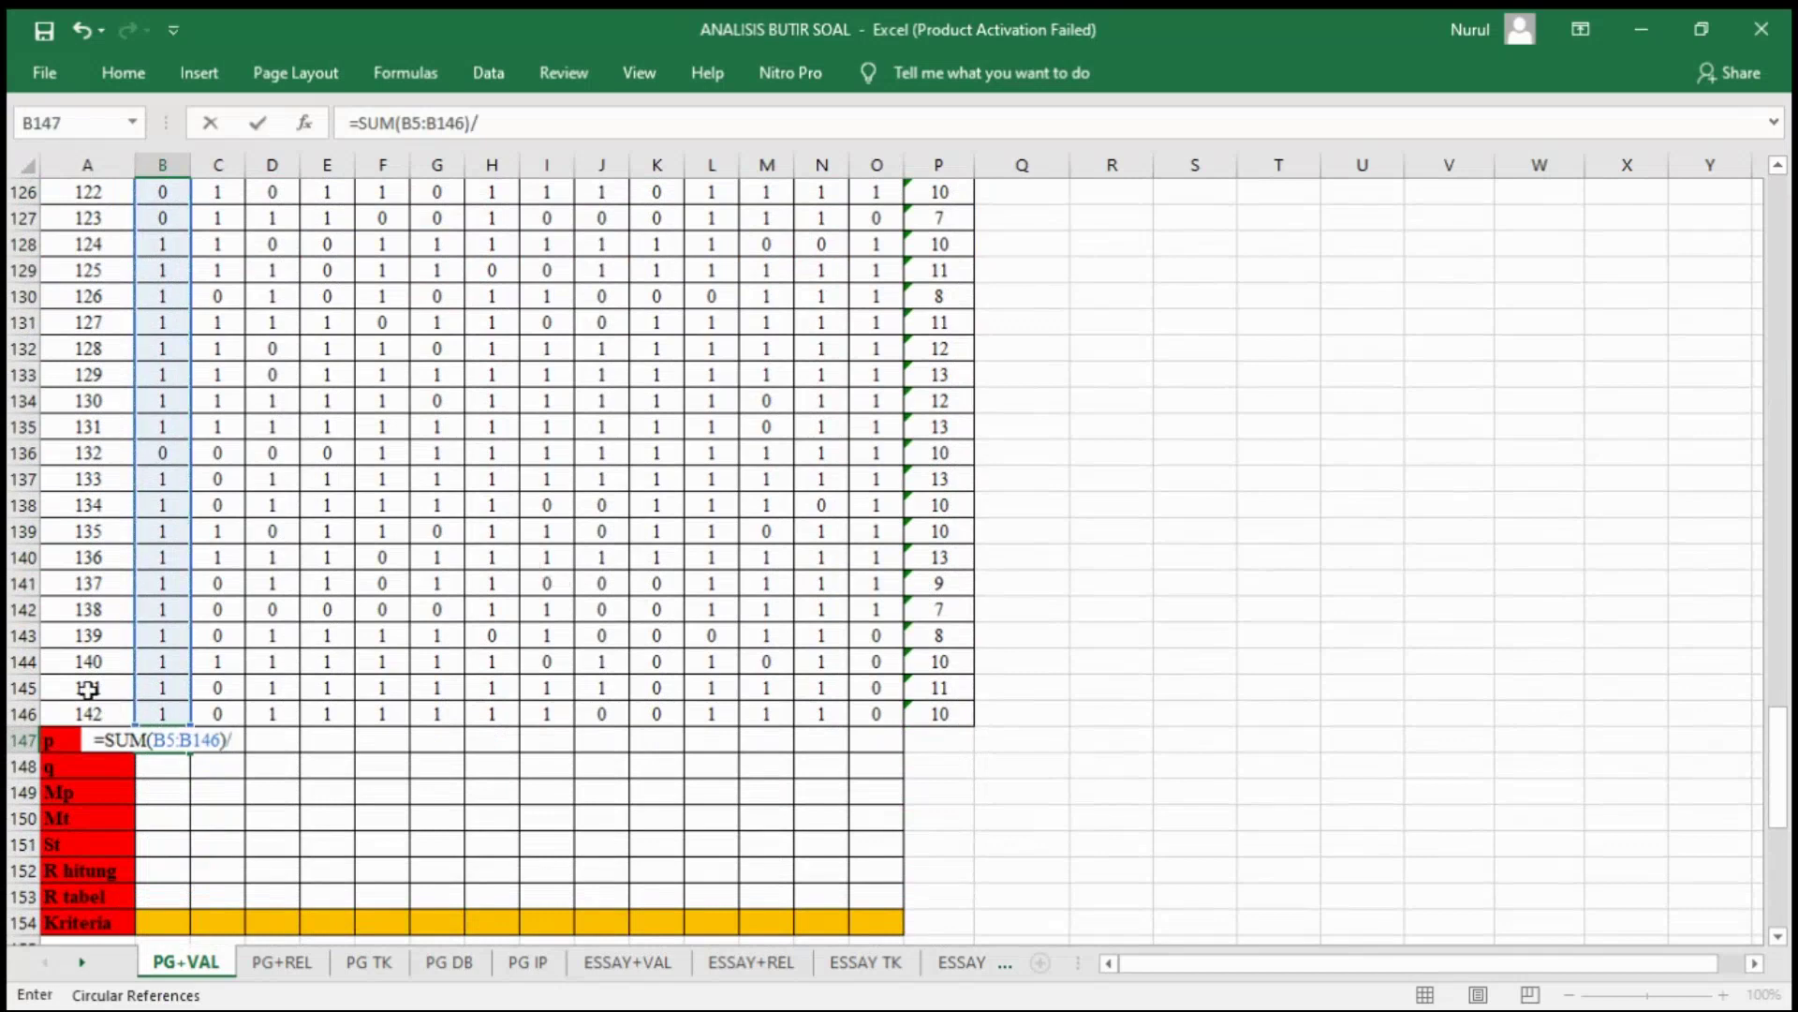
type("142")
key("Return")
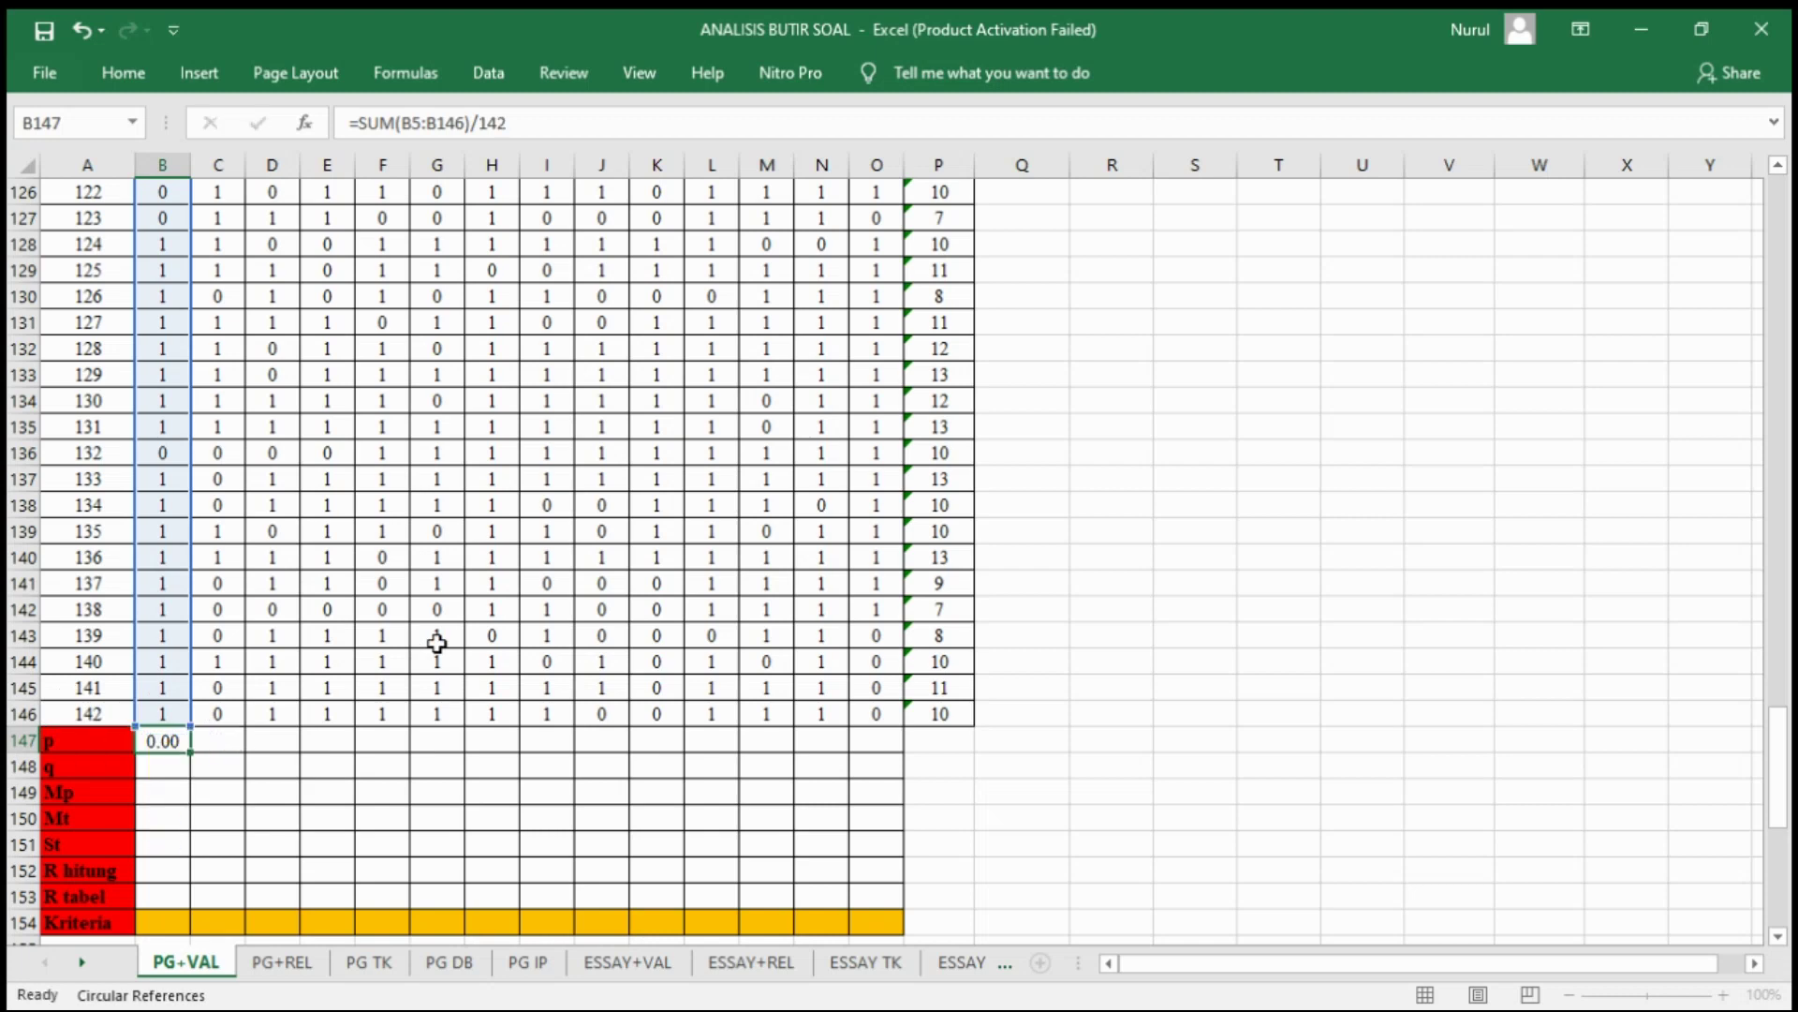
left_click(160, 742)
left_click_drag(188, 753, 894, 749)
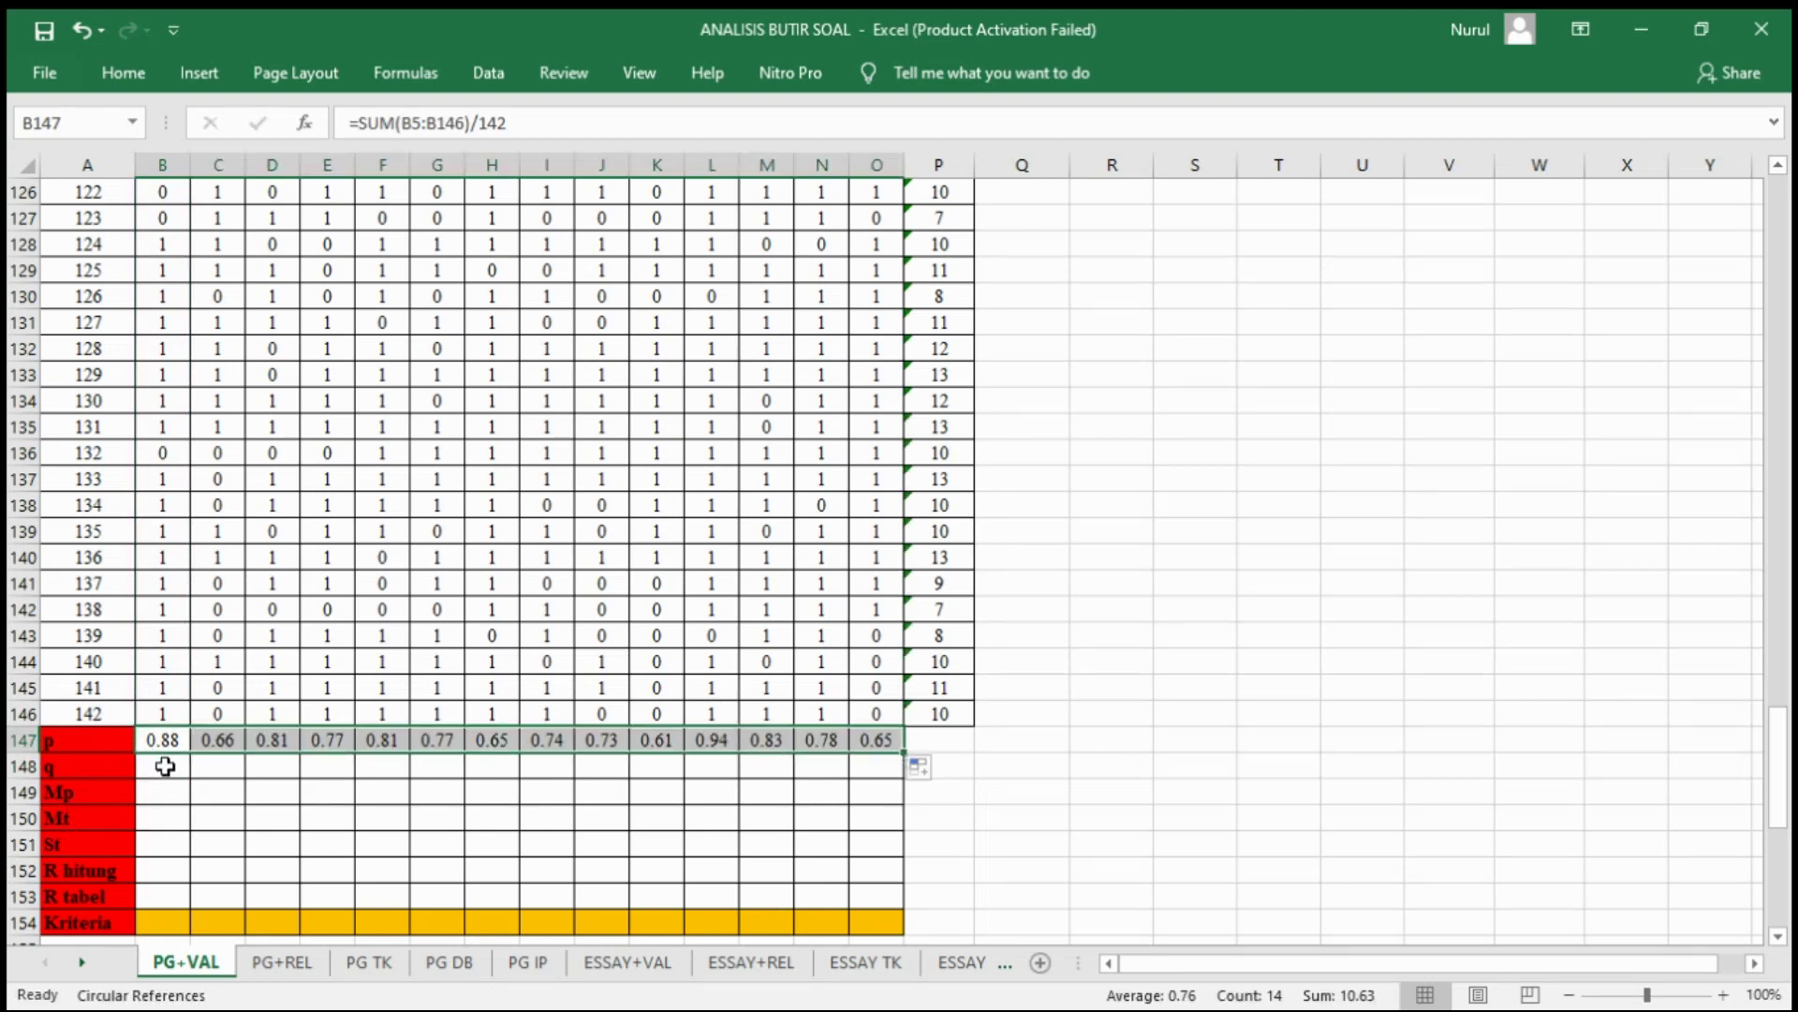
Step: Calculate the q row for all 14 items with =1-B147 in B148, filled across to O148
left_click(155, 764)
scroll(224, 653, "down", 2)
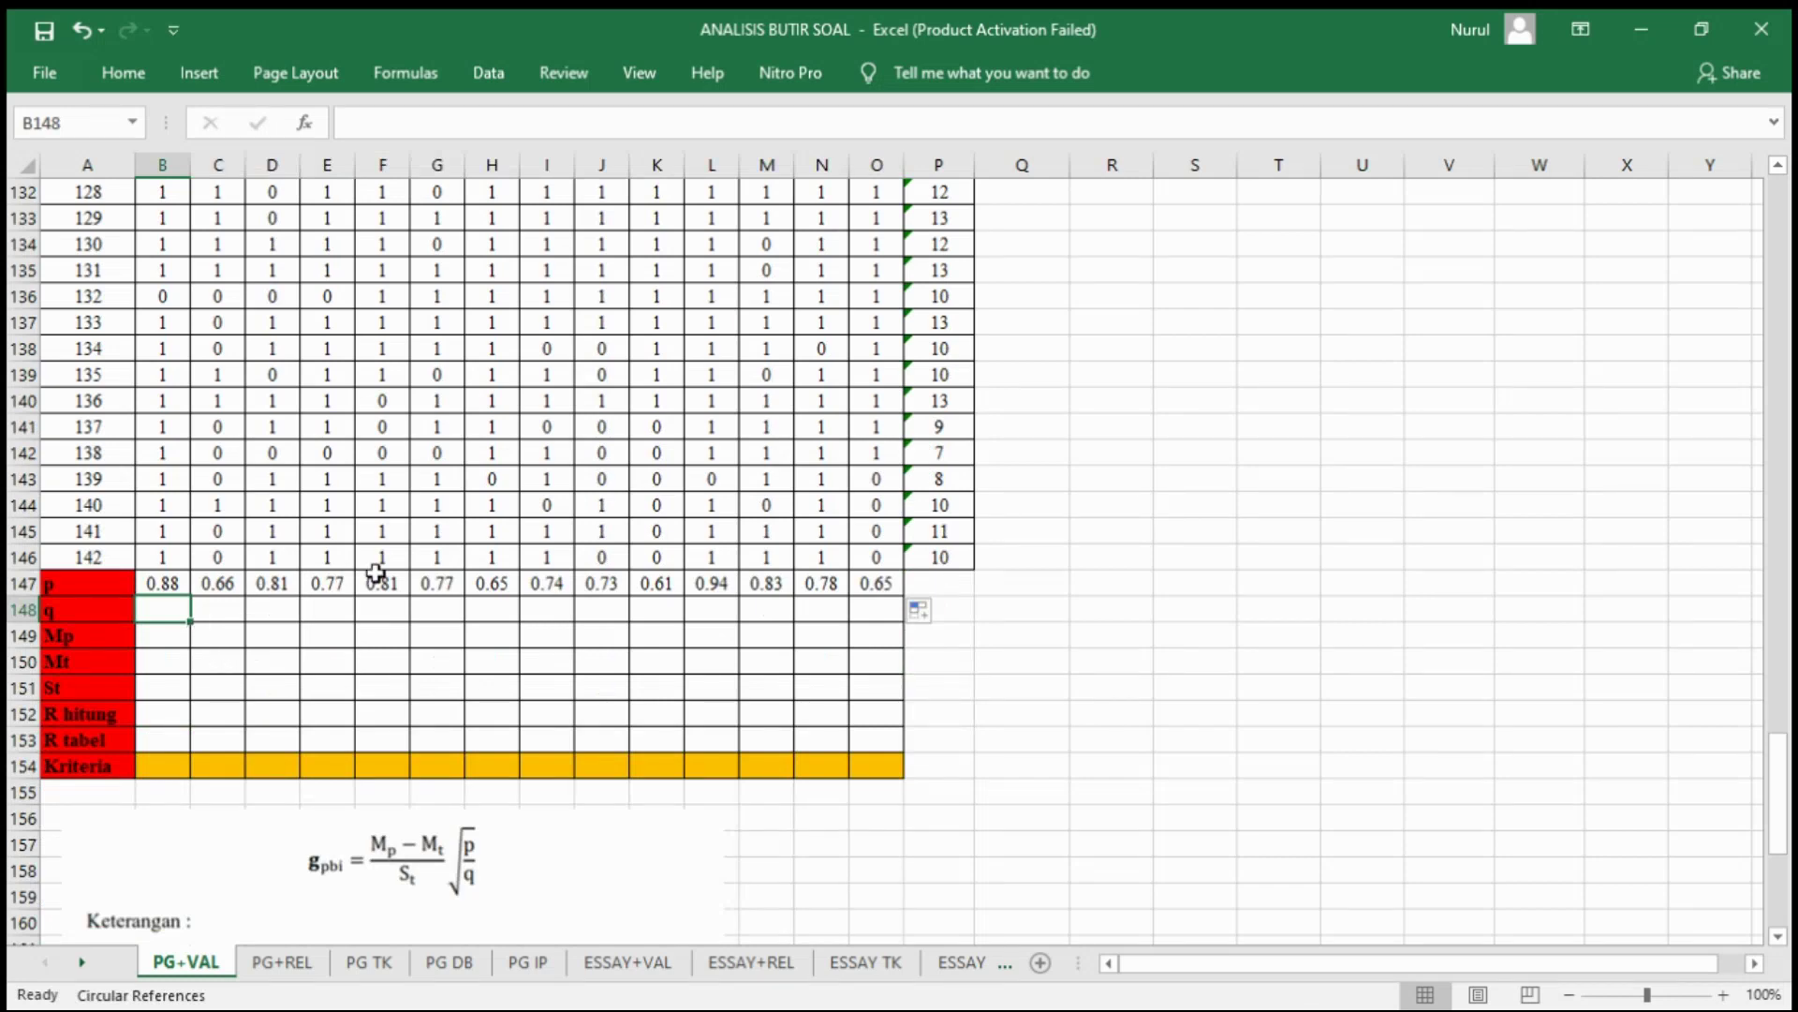
type("=1-")
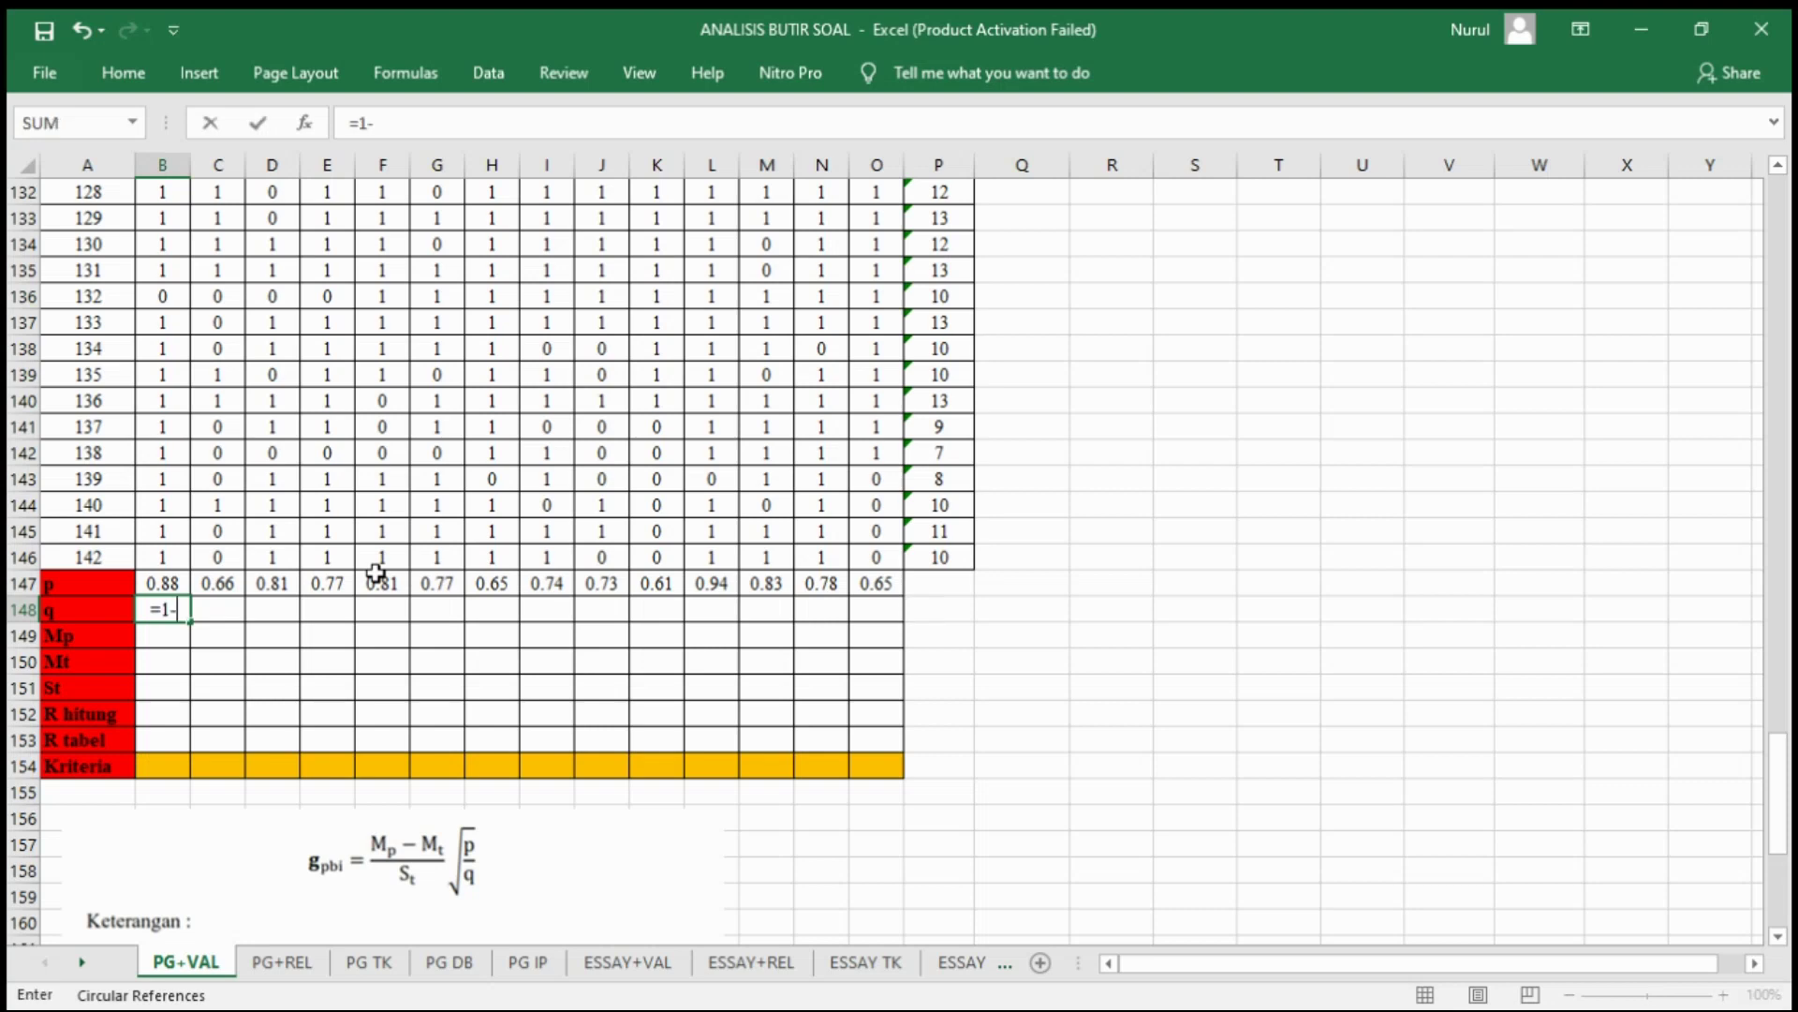
scroll(248, 589, "down", 2)
scroll(235, 524, "down", 2)
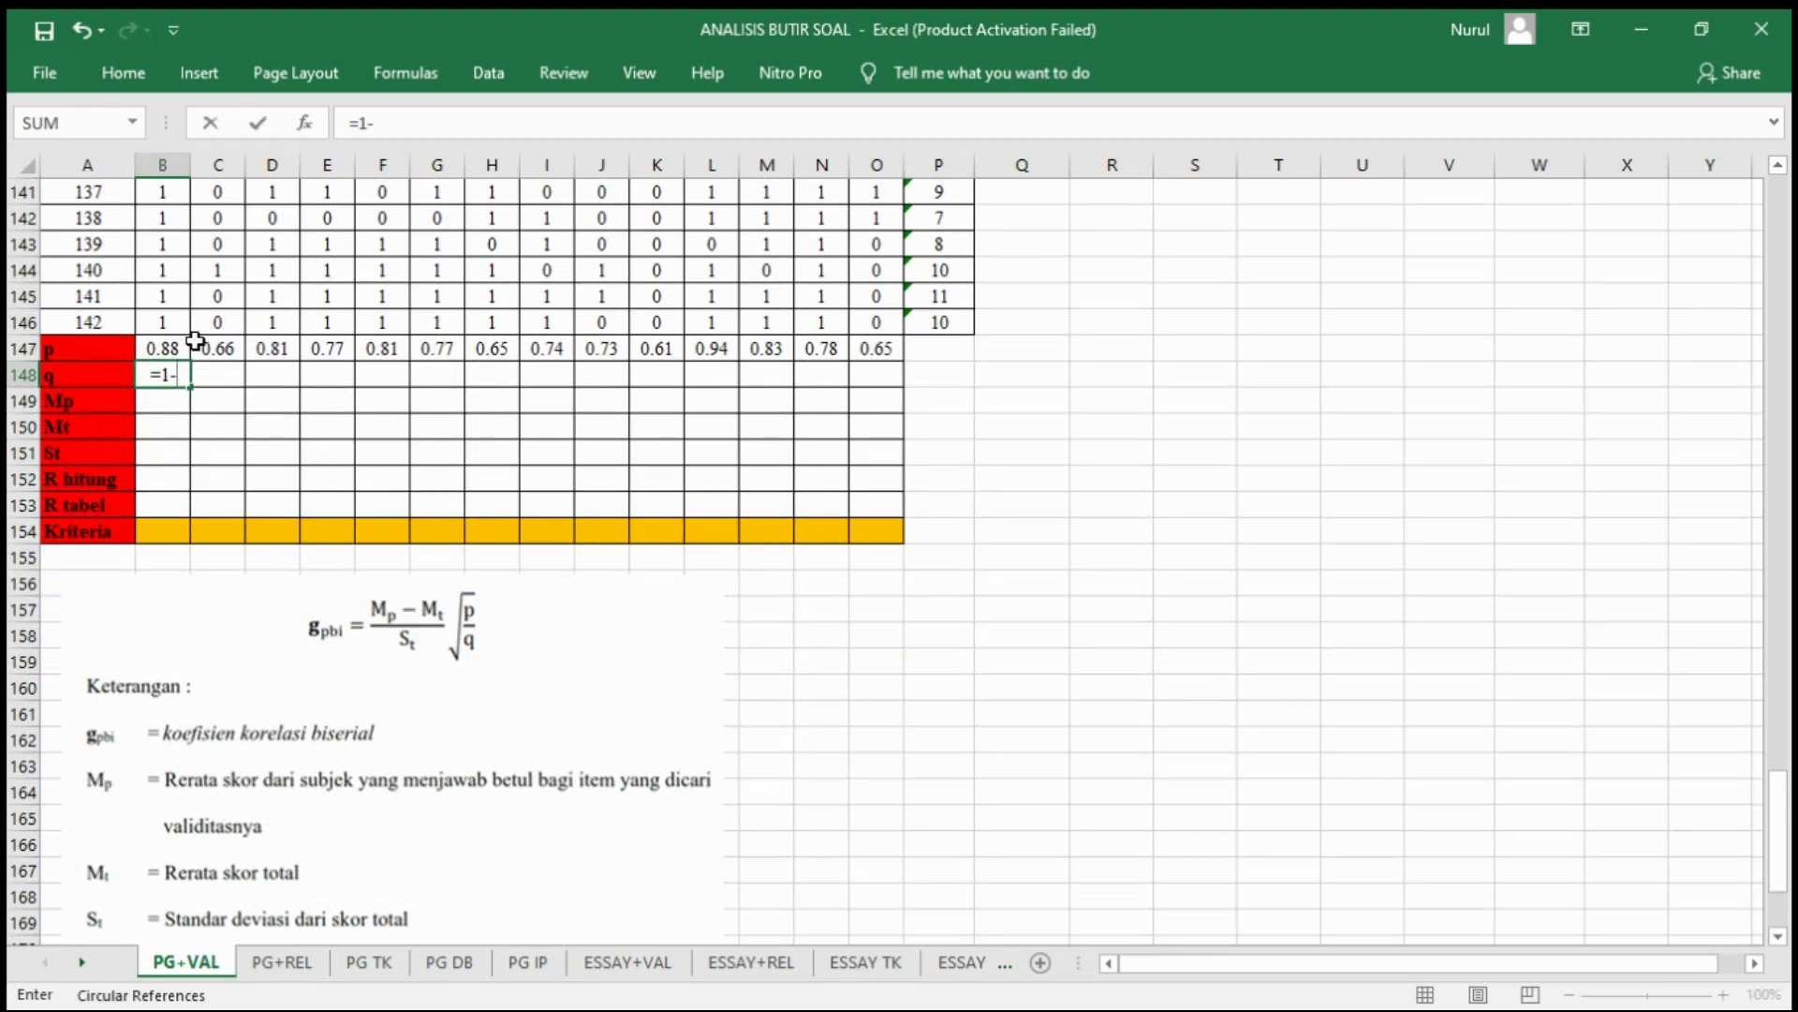
type("B147")
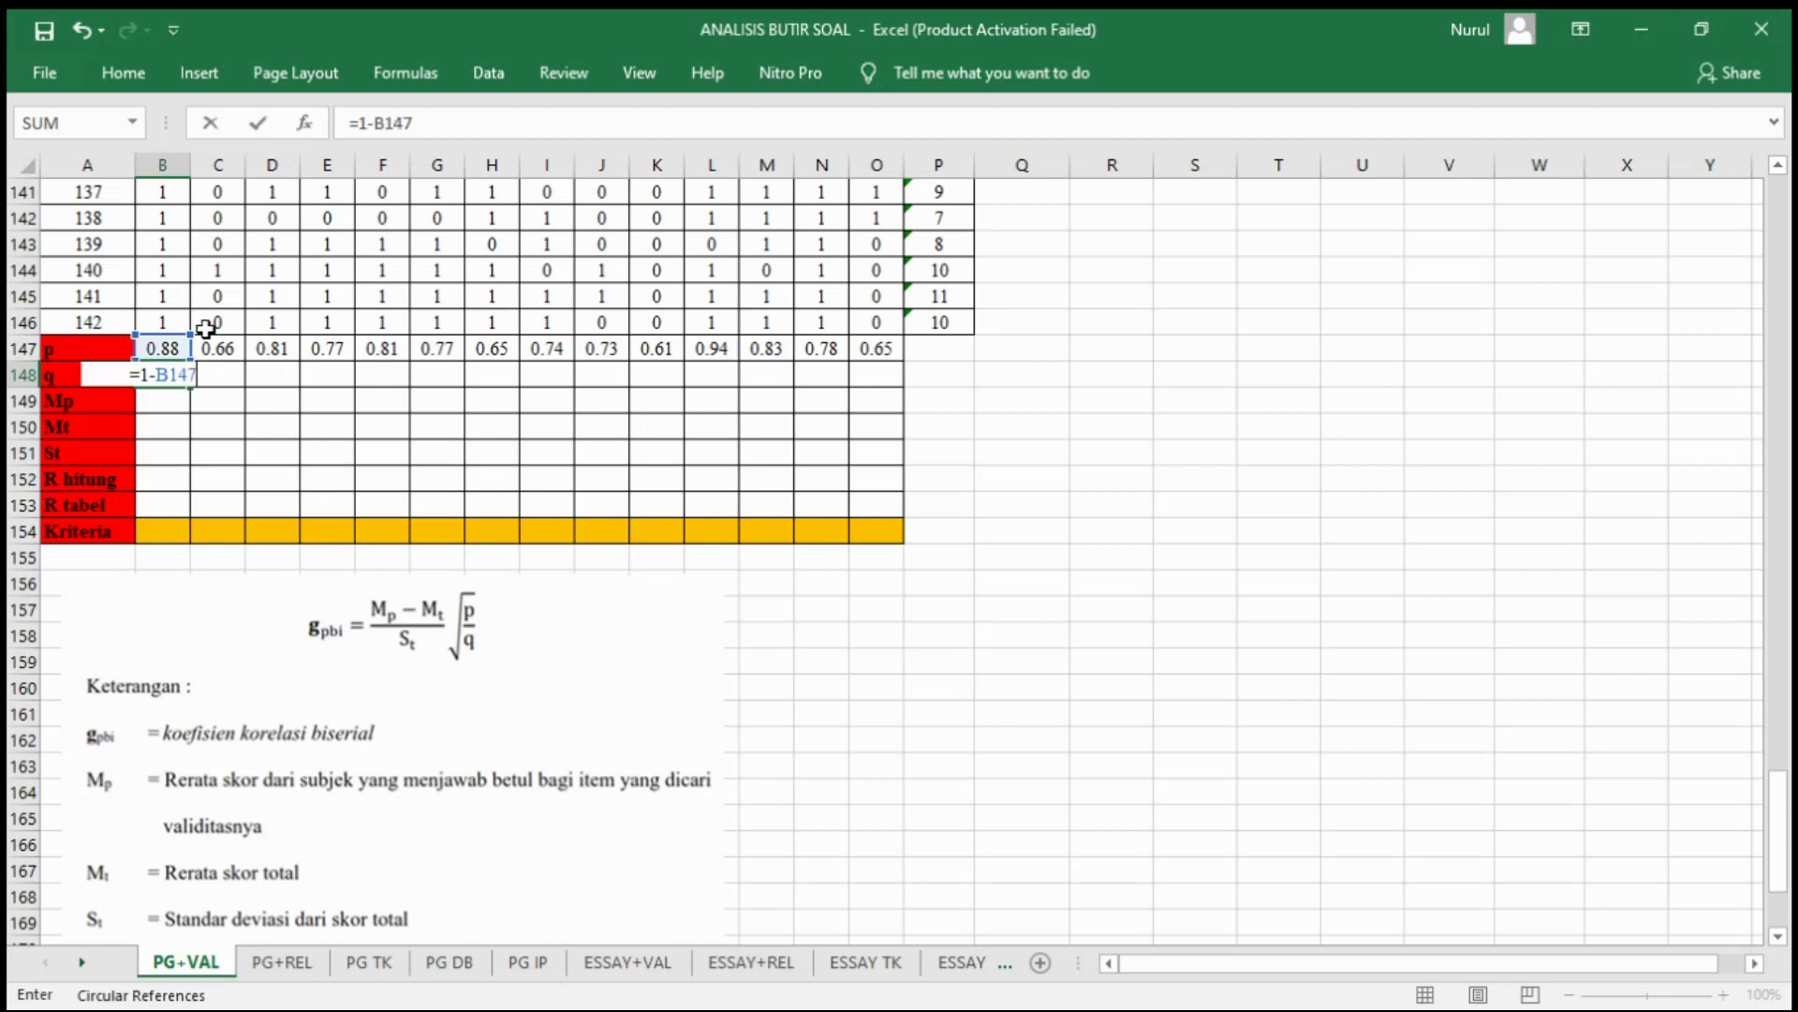
key("Return")
left_click(185, 374)
left_click_drag(191, 386, 898, 373)
key("Down")
key("Down")
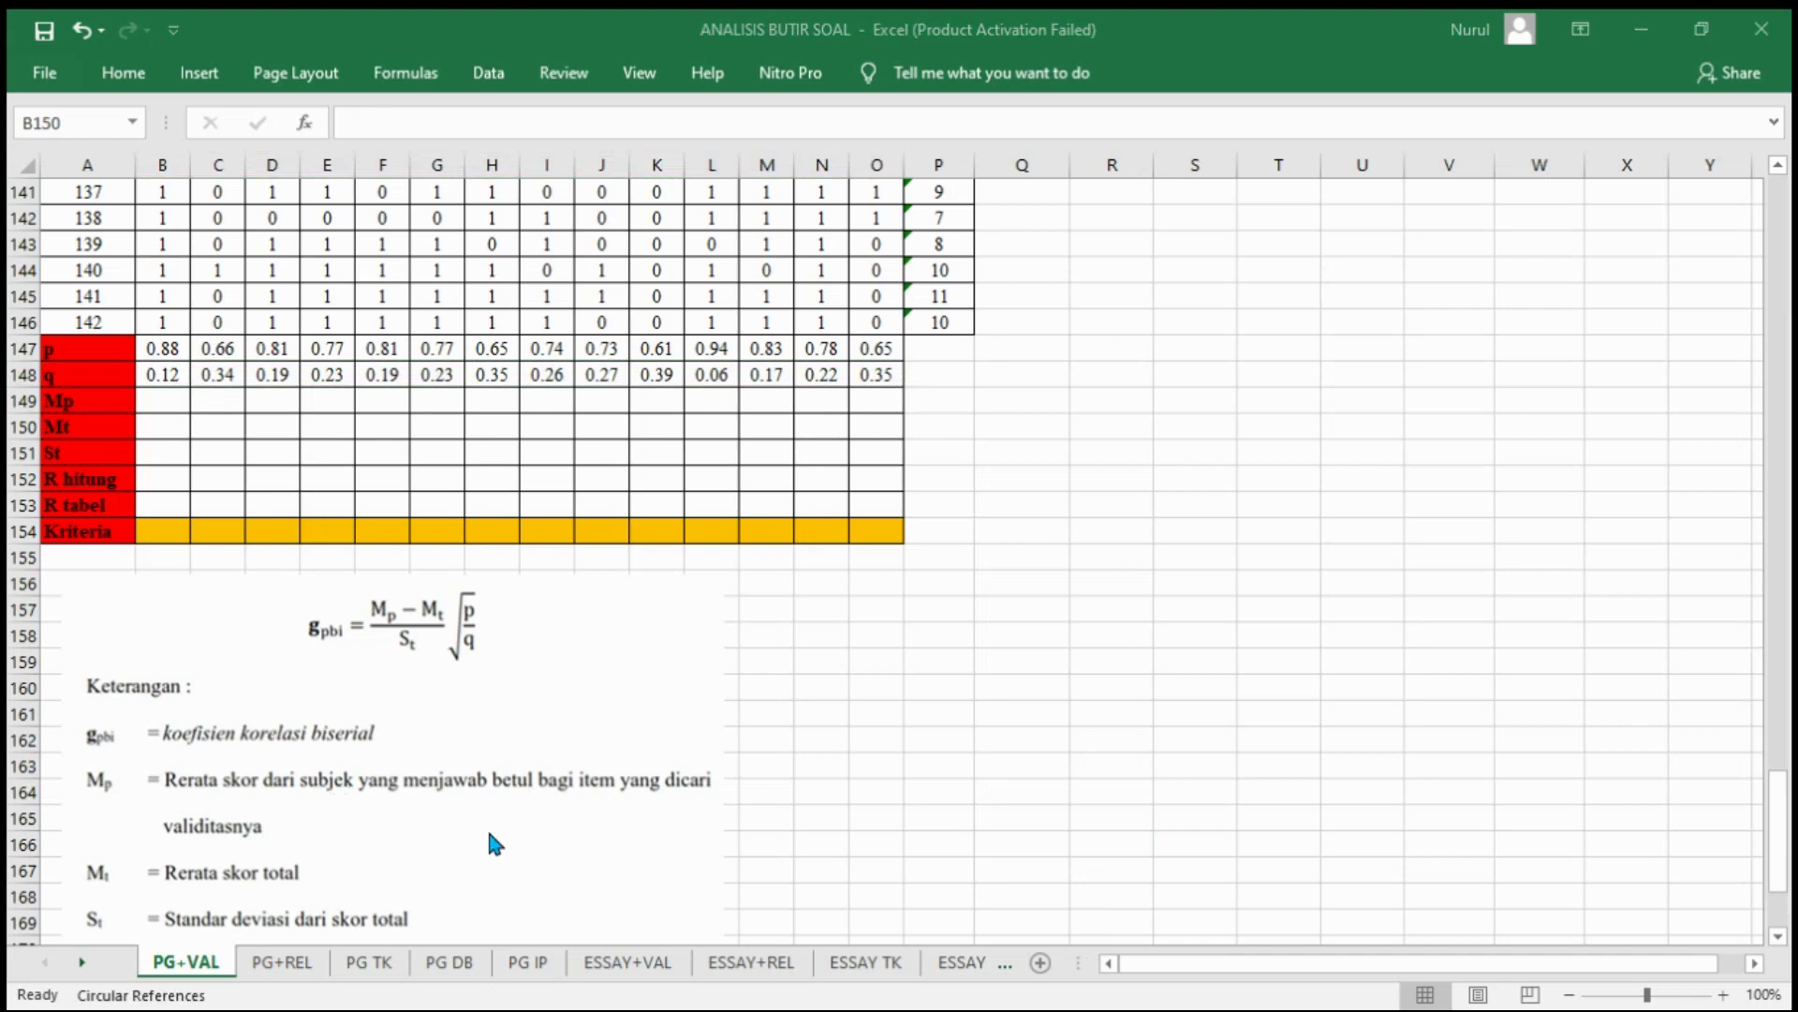
Step: Start the Mp formula in B149 with =SUMIF(B5:B146,">0",$P$5:$P$146, using the Jumlah column as the absolute sum range
left_click(148, 400)
left_click(614, 122)
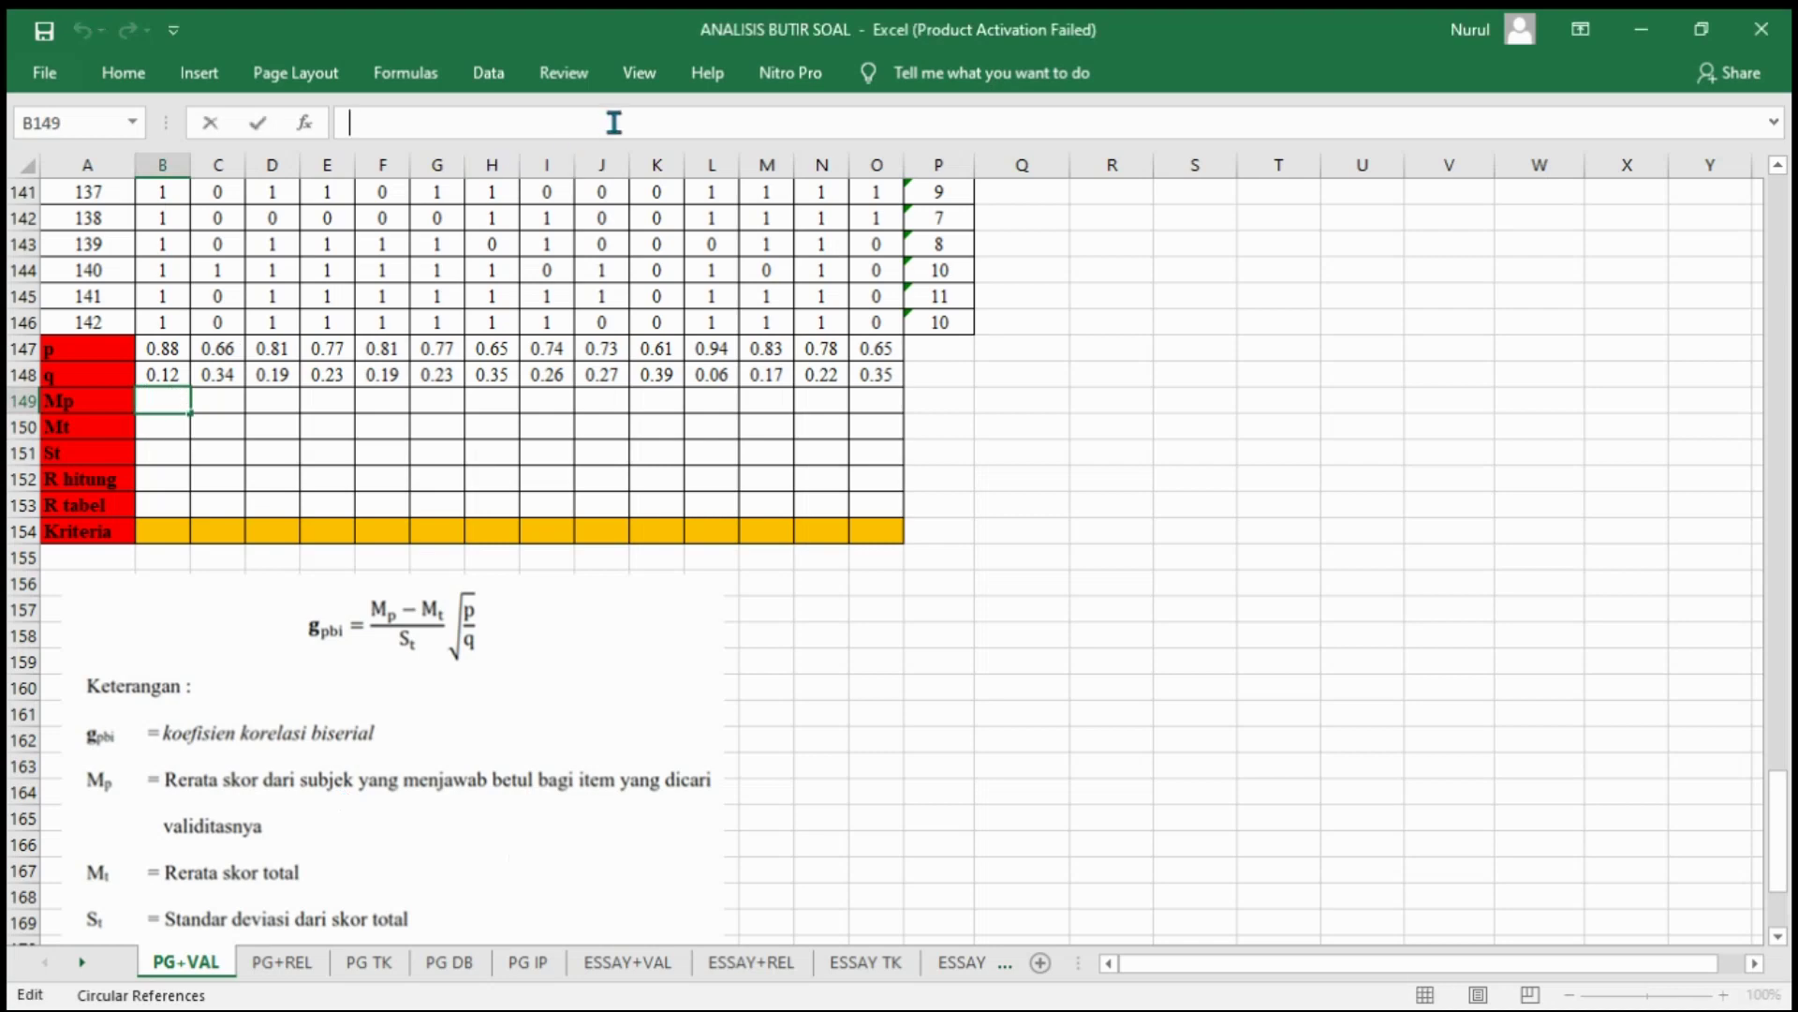
type("=SUMI")
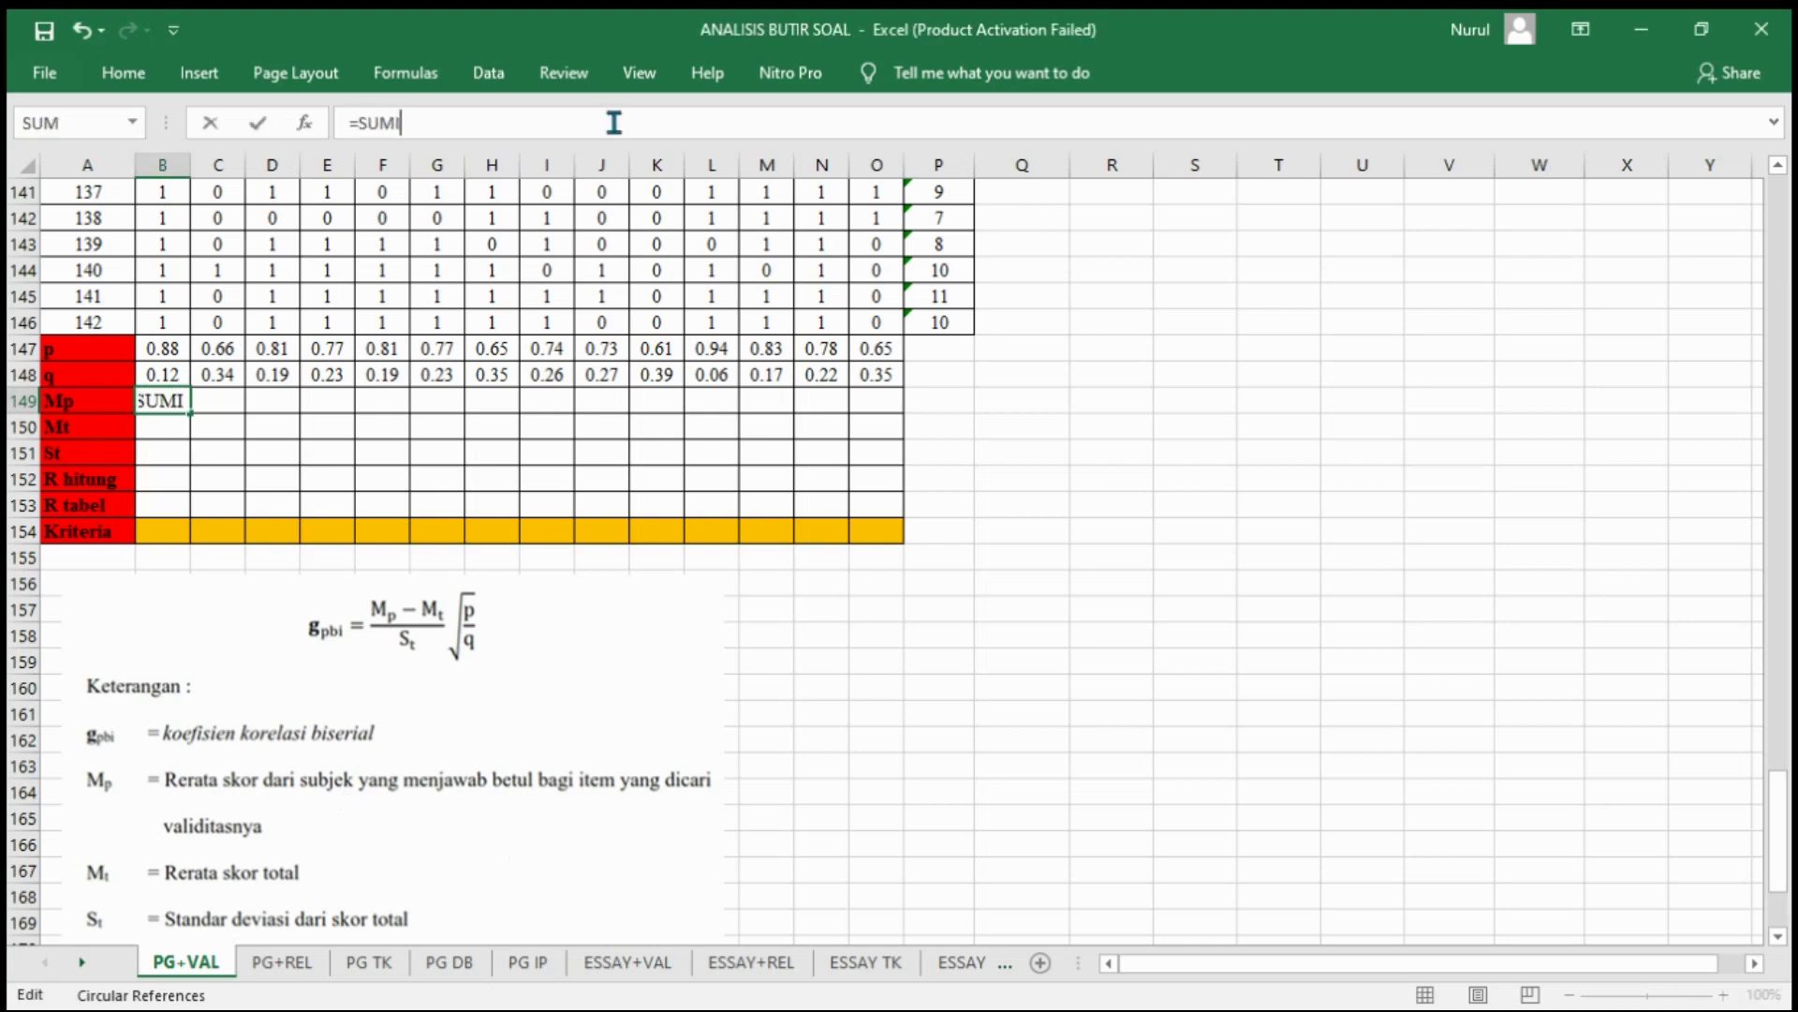
type("F(B5:B146,")
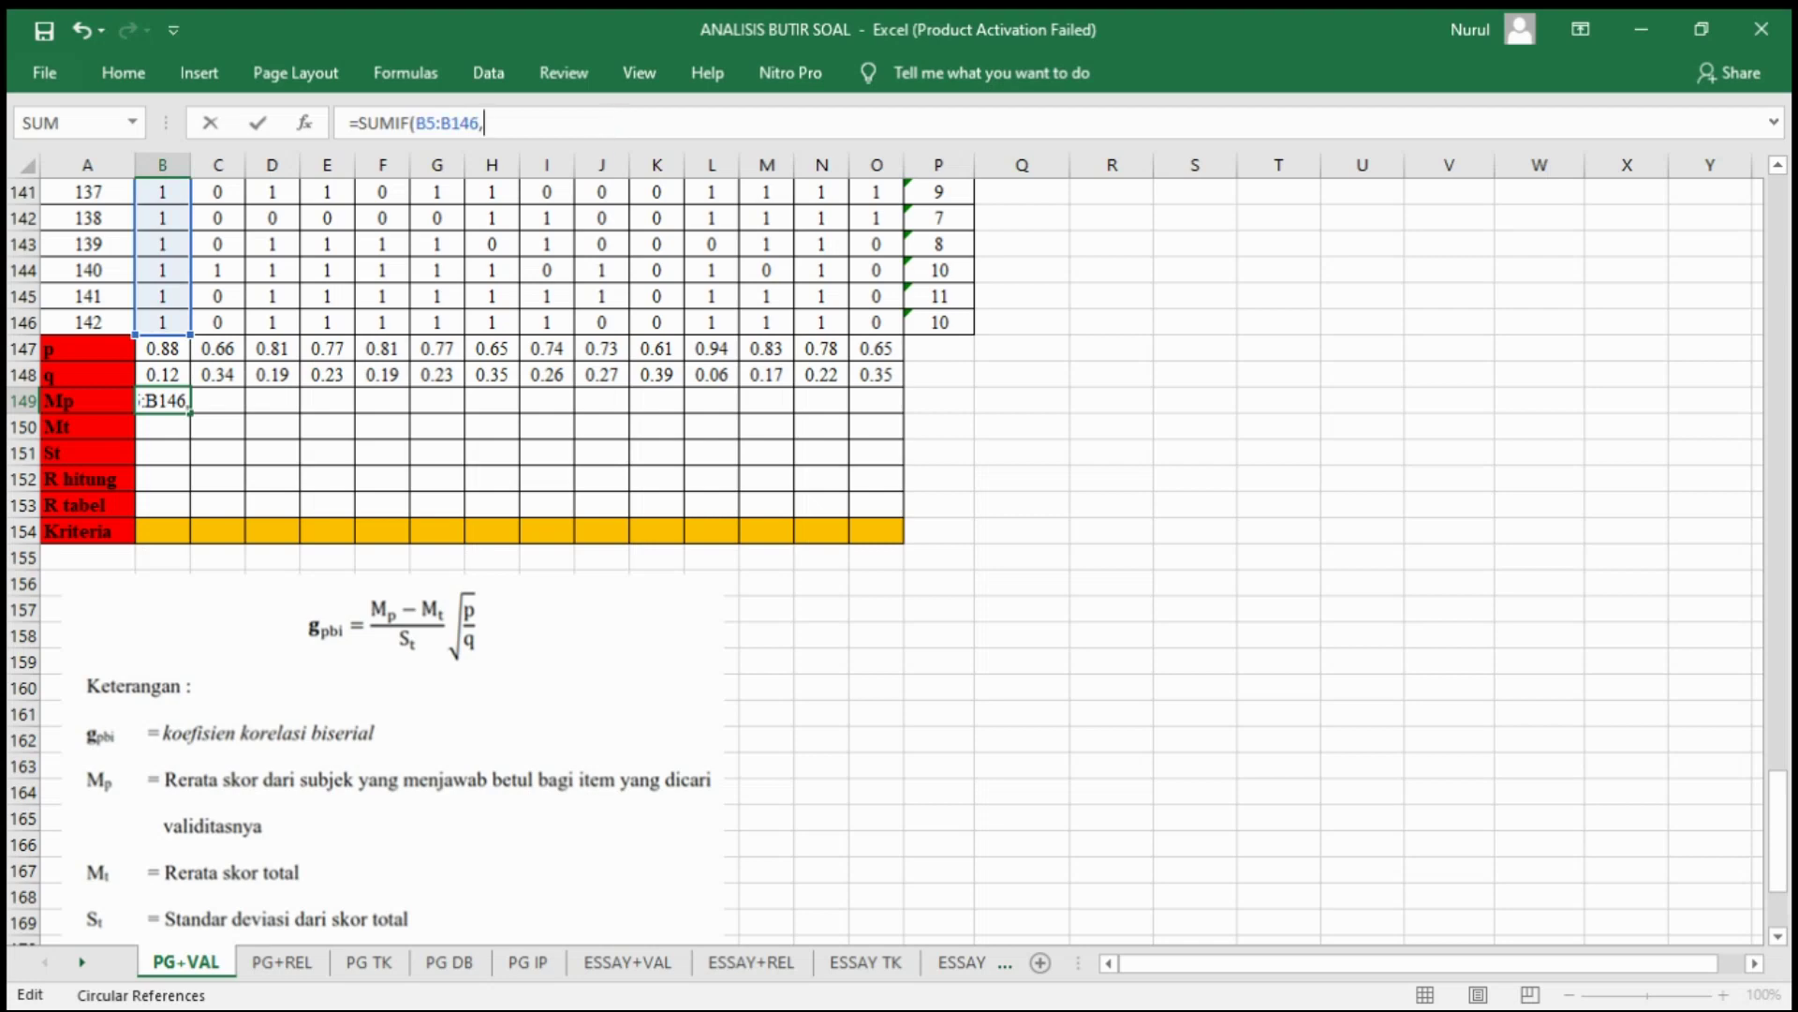
left_click_drag(1784, 819, 1786, 164)
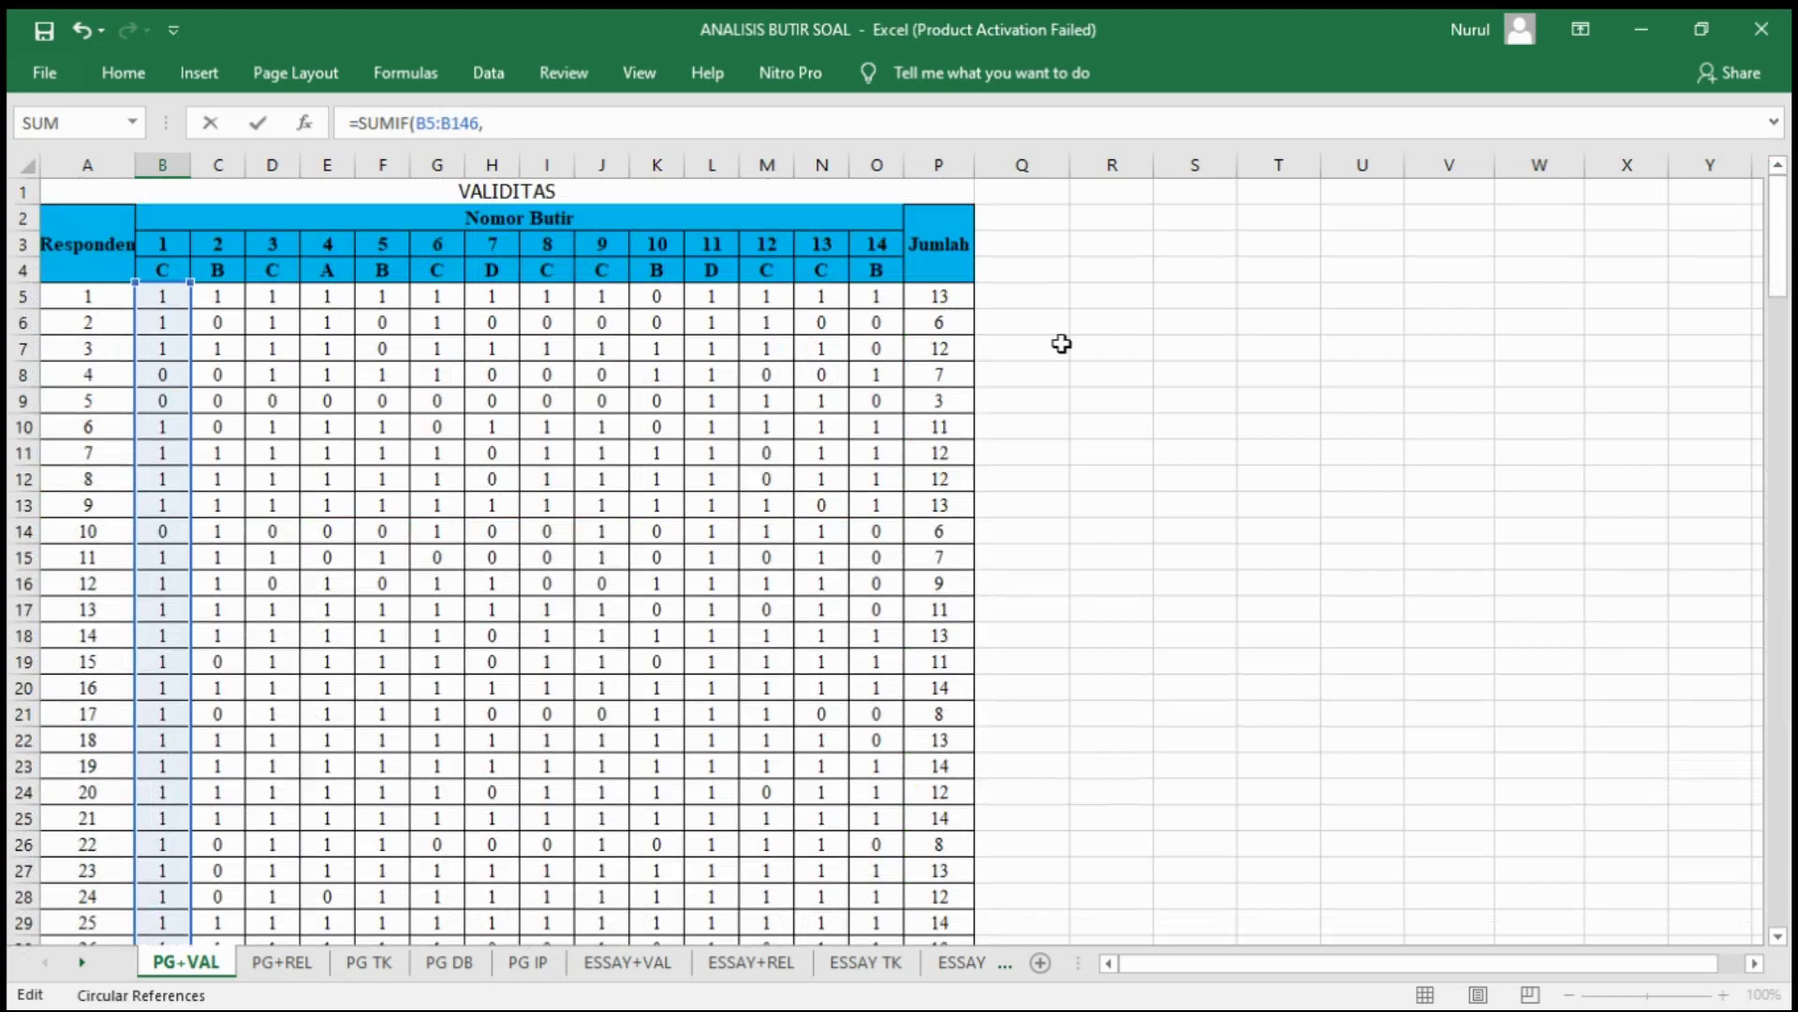
left_click_drag(1779, 254, 1782, 824)
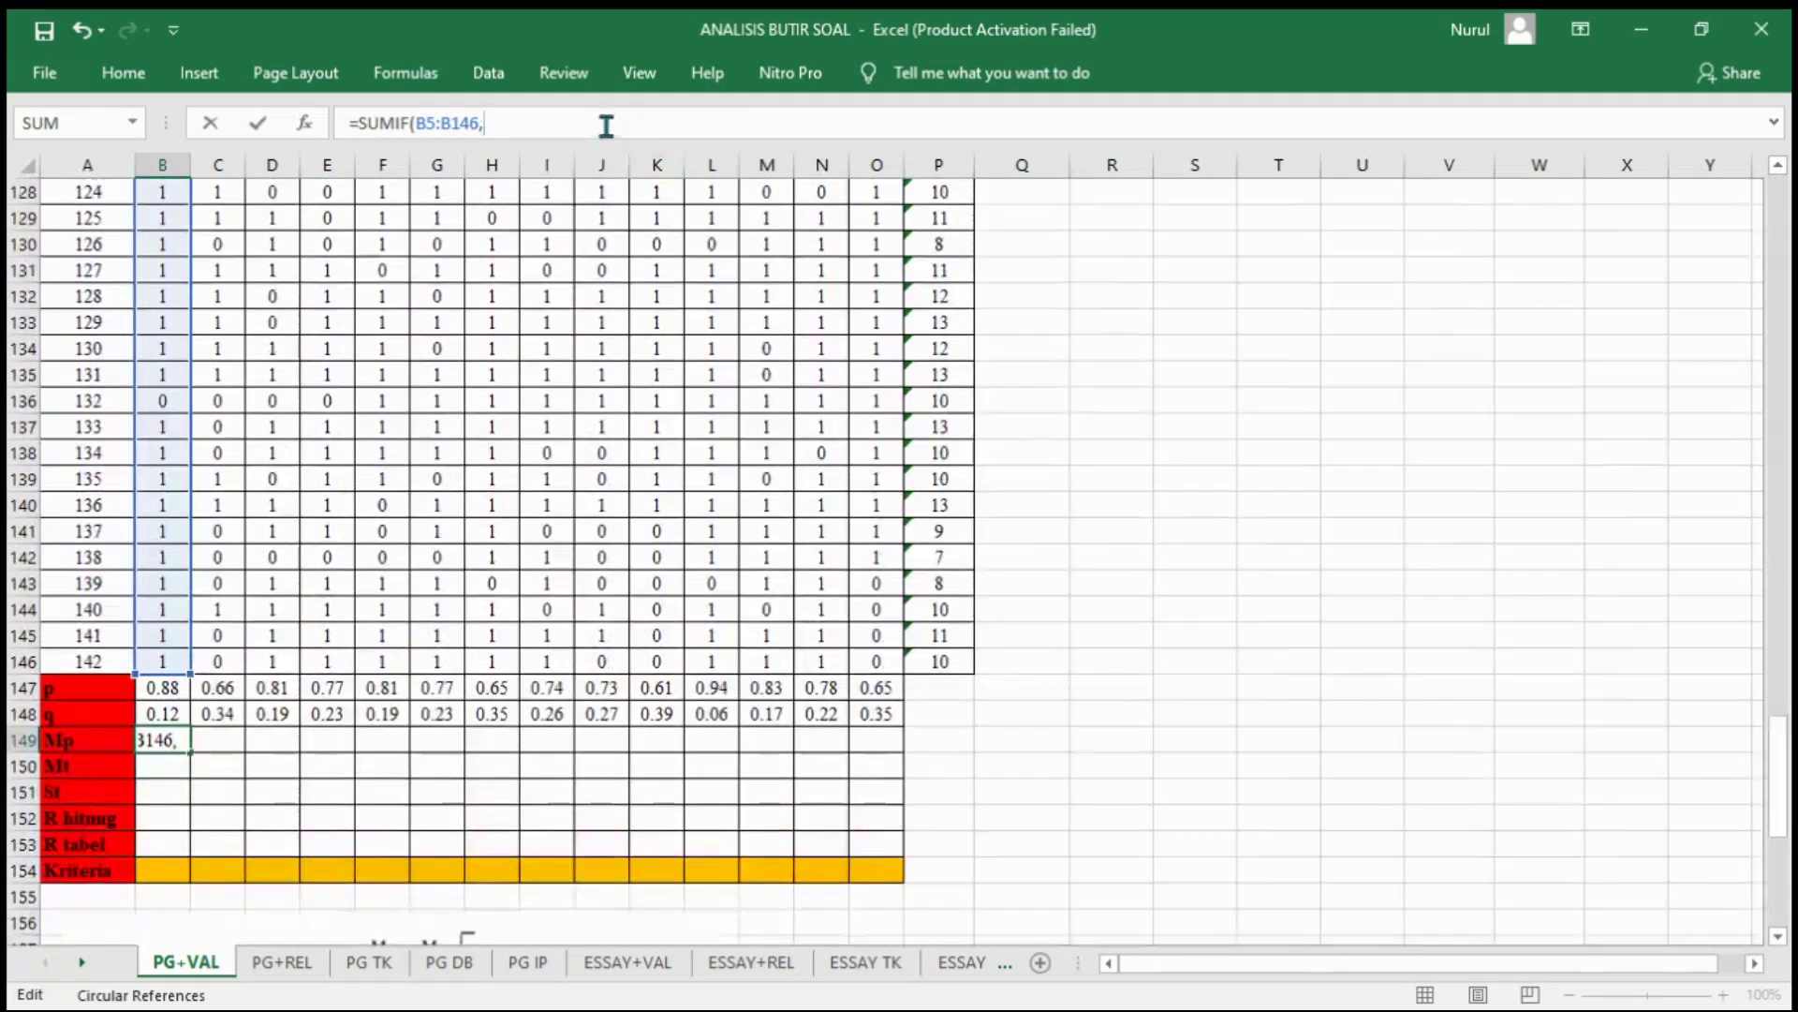
type("\">0\",$")
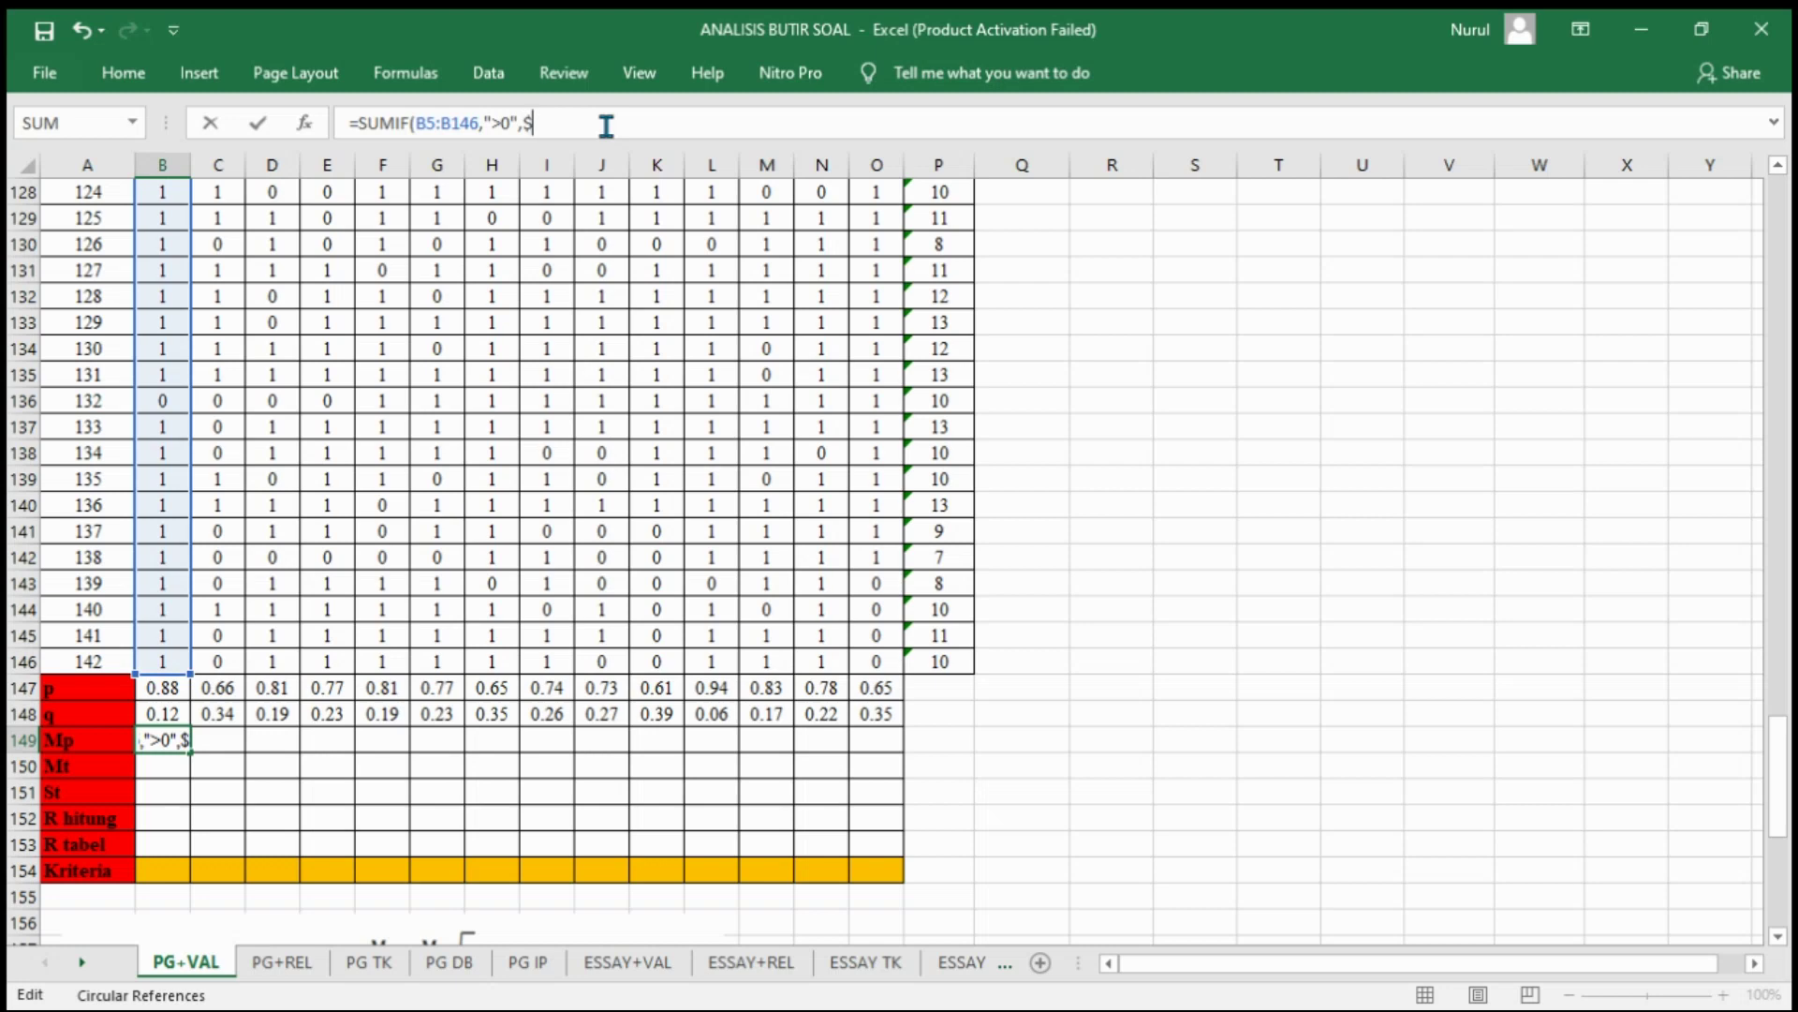
type("P$")
left_click_drag(1780, 740, 1782, 231)
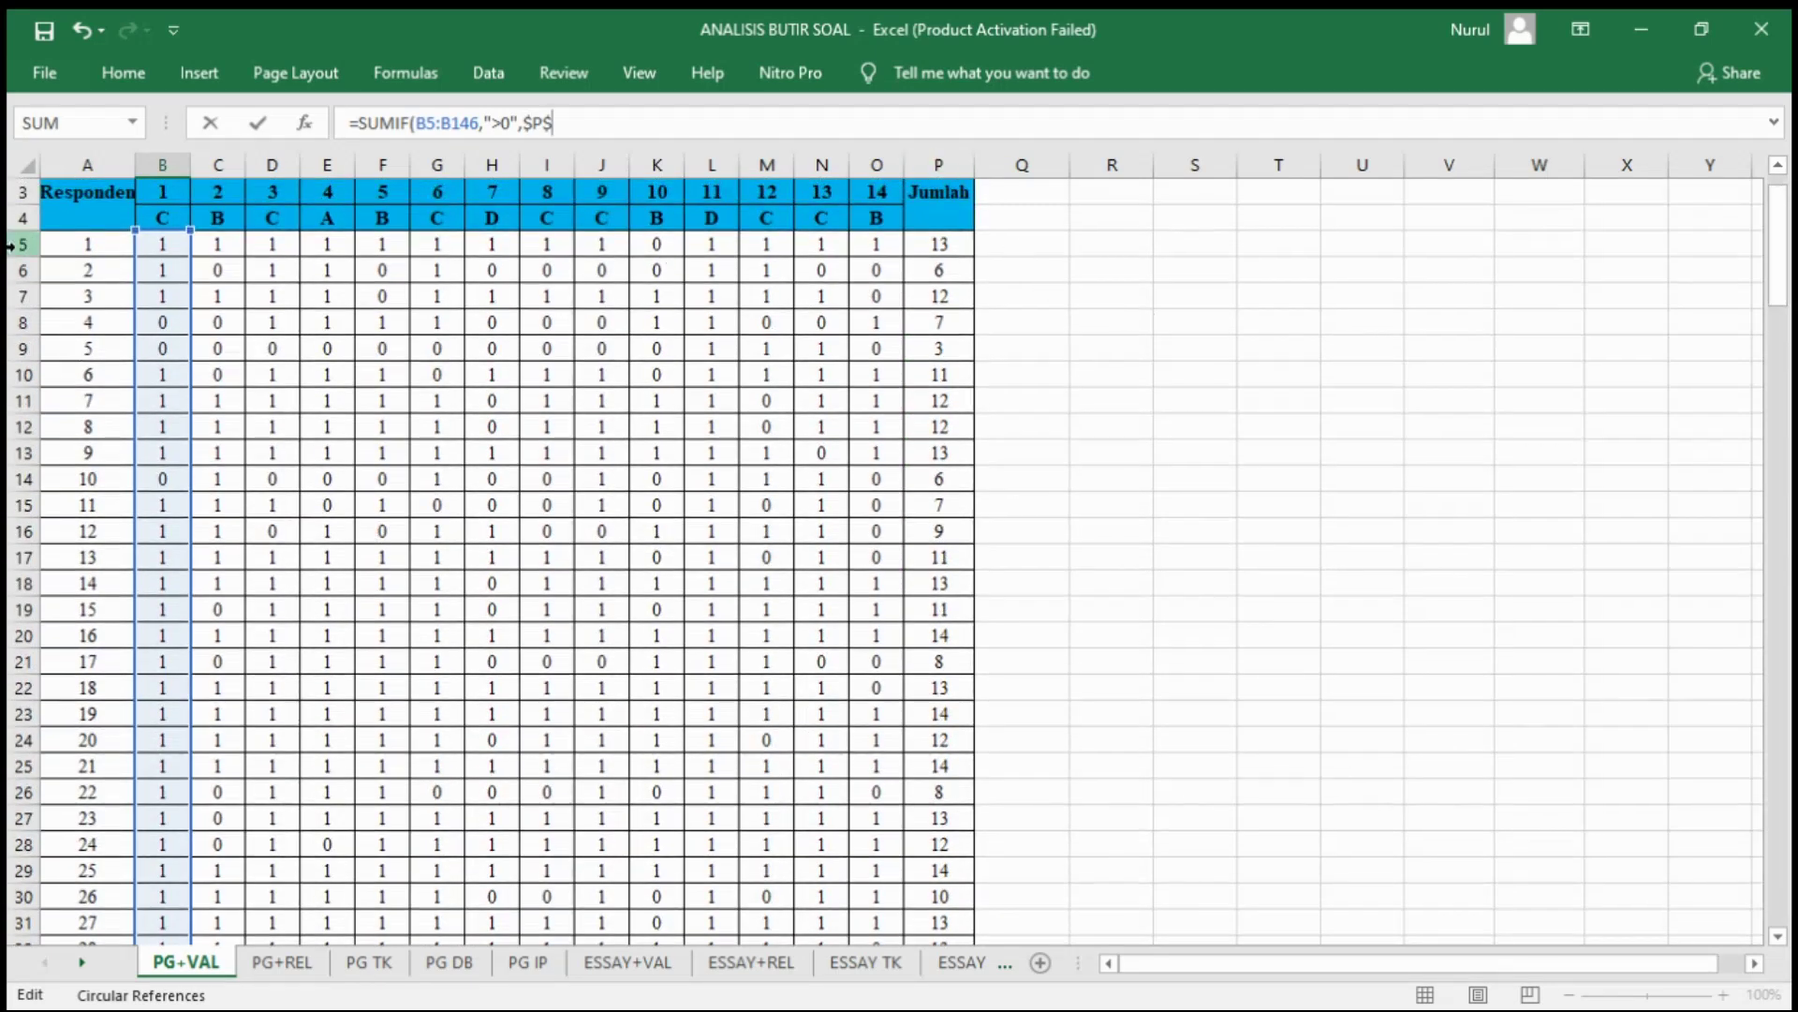
left_click_drag(1784, 298, 1784, 861)
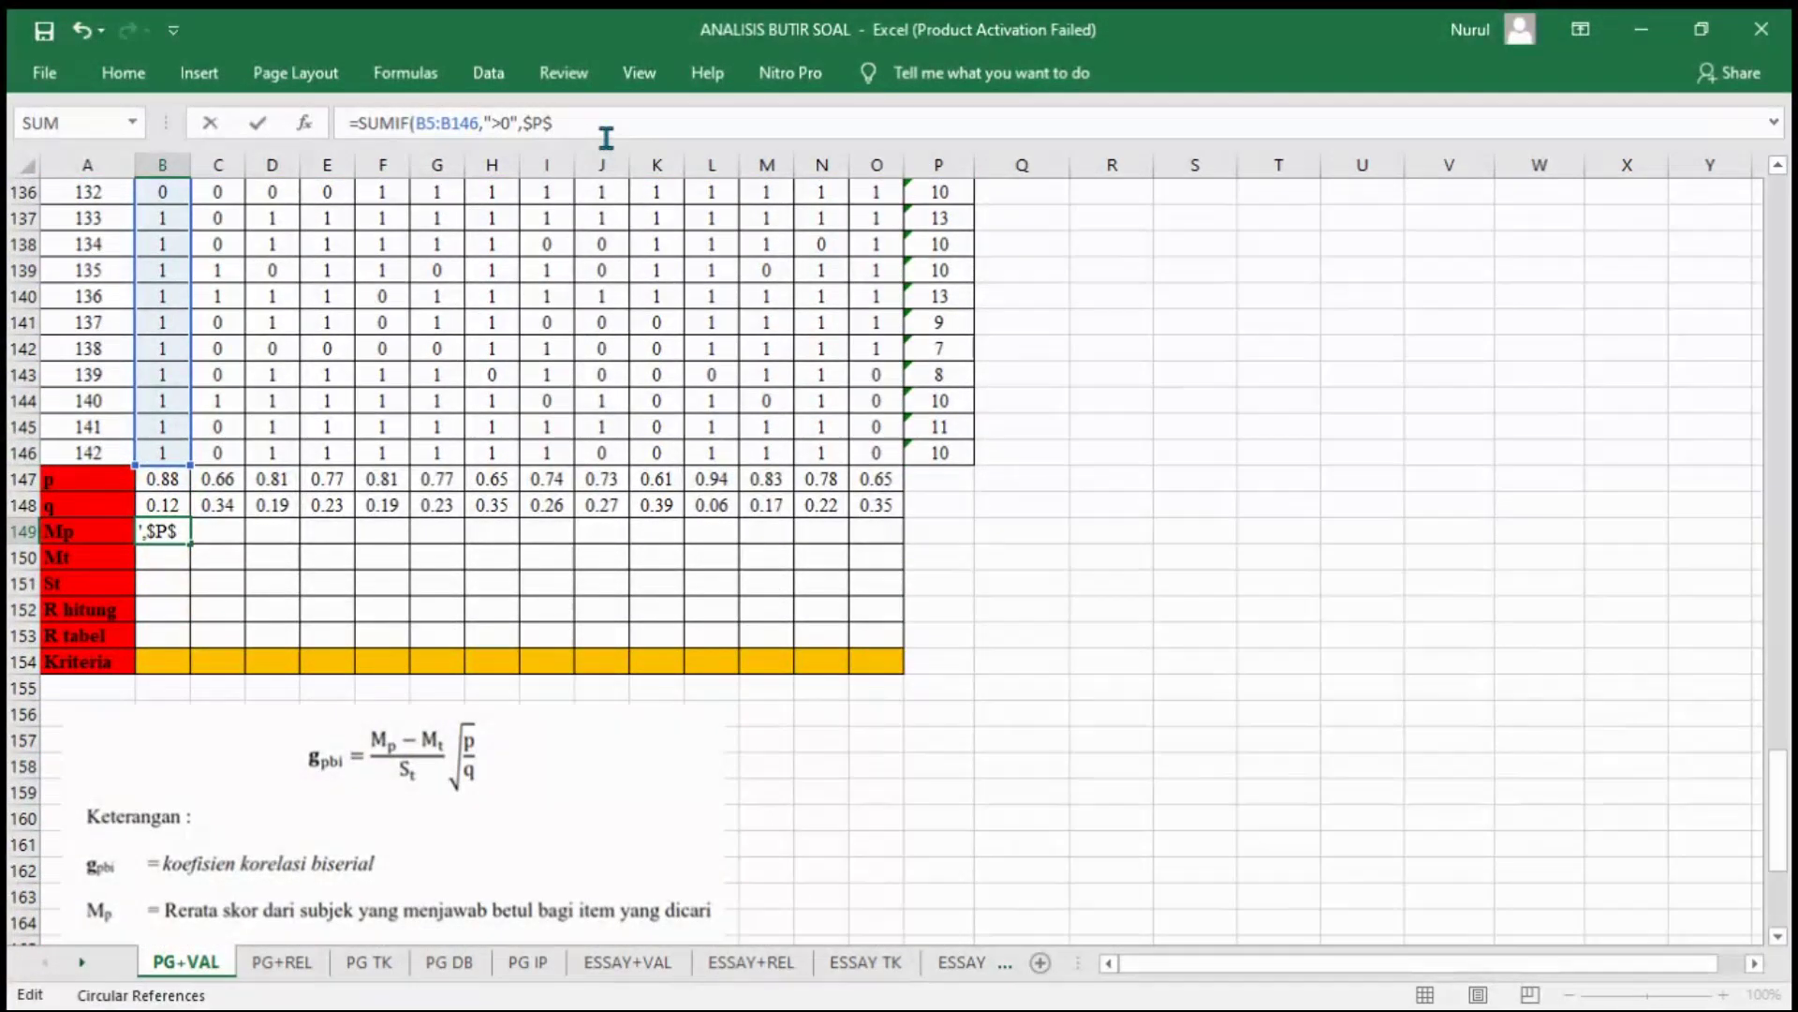
type("5:$P$146")
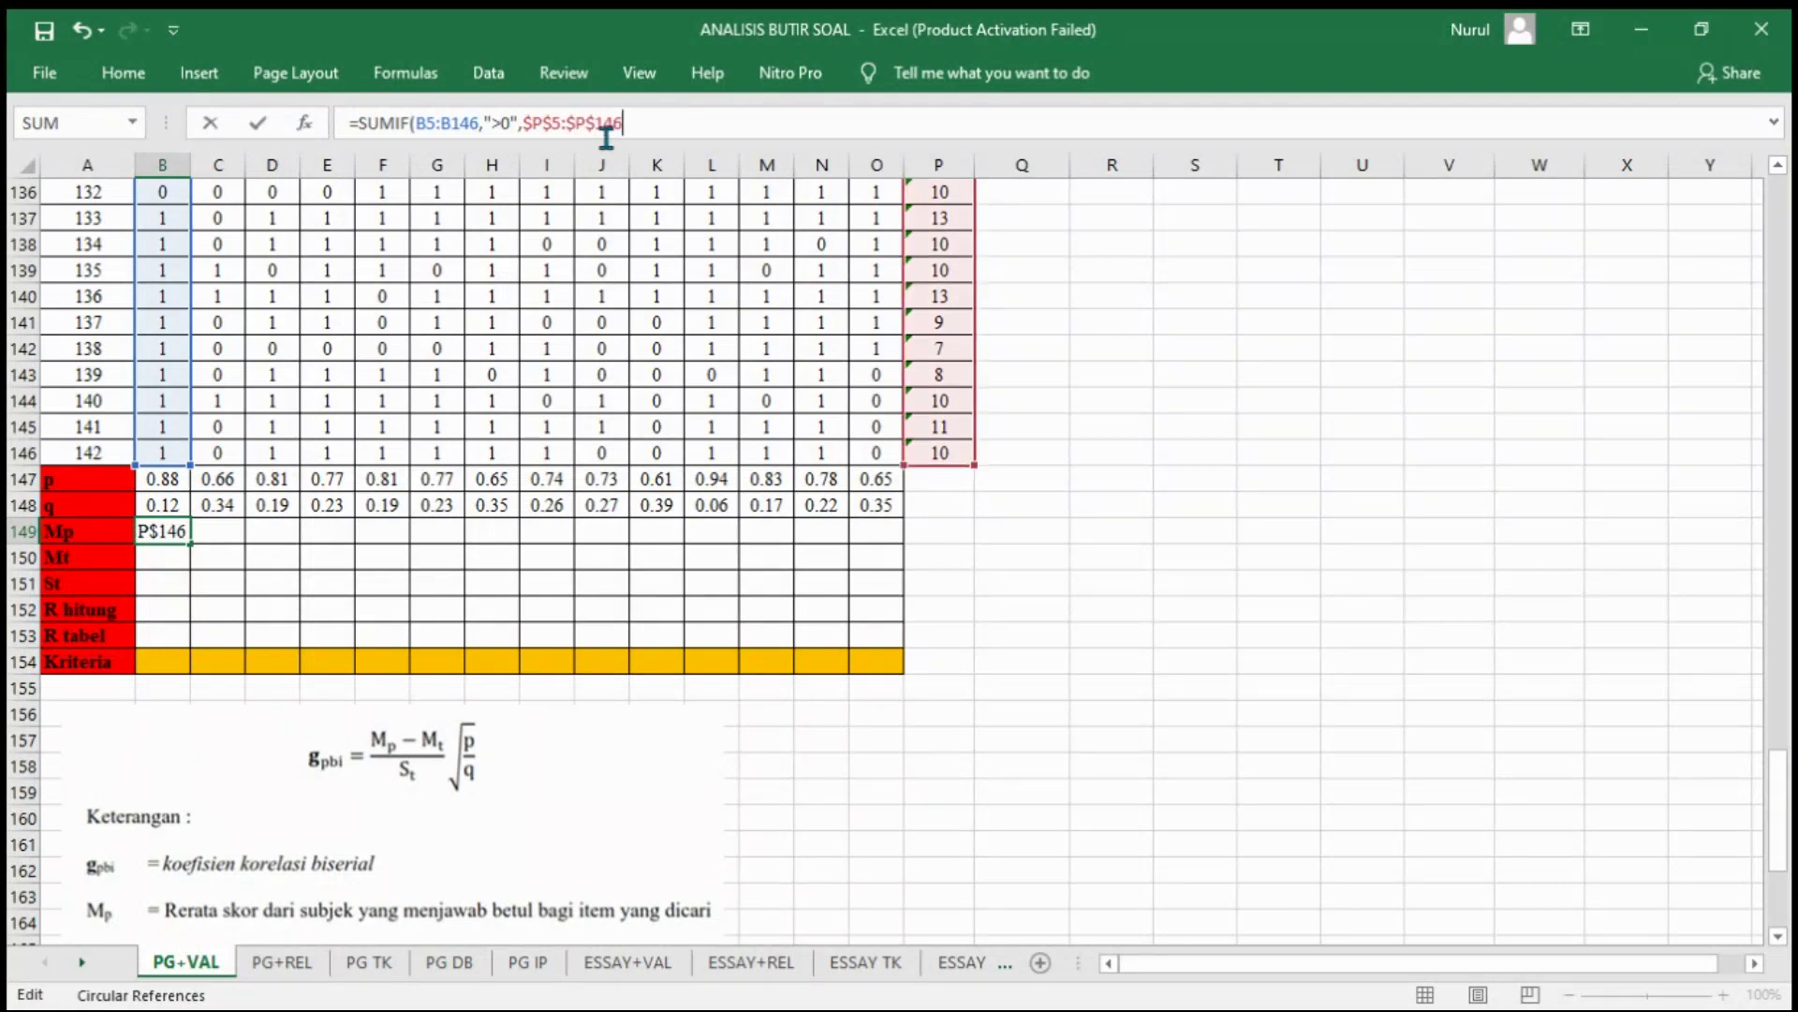
Step: Complete the Mp formula by closing the first SUMIF and dividing by SUMIF(B5:B146,">0"), then fill it across to O149
type("?")
type(")/SUMI")
type("F")
type("(B5")
type(":B146")
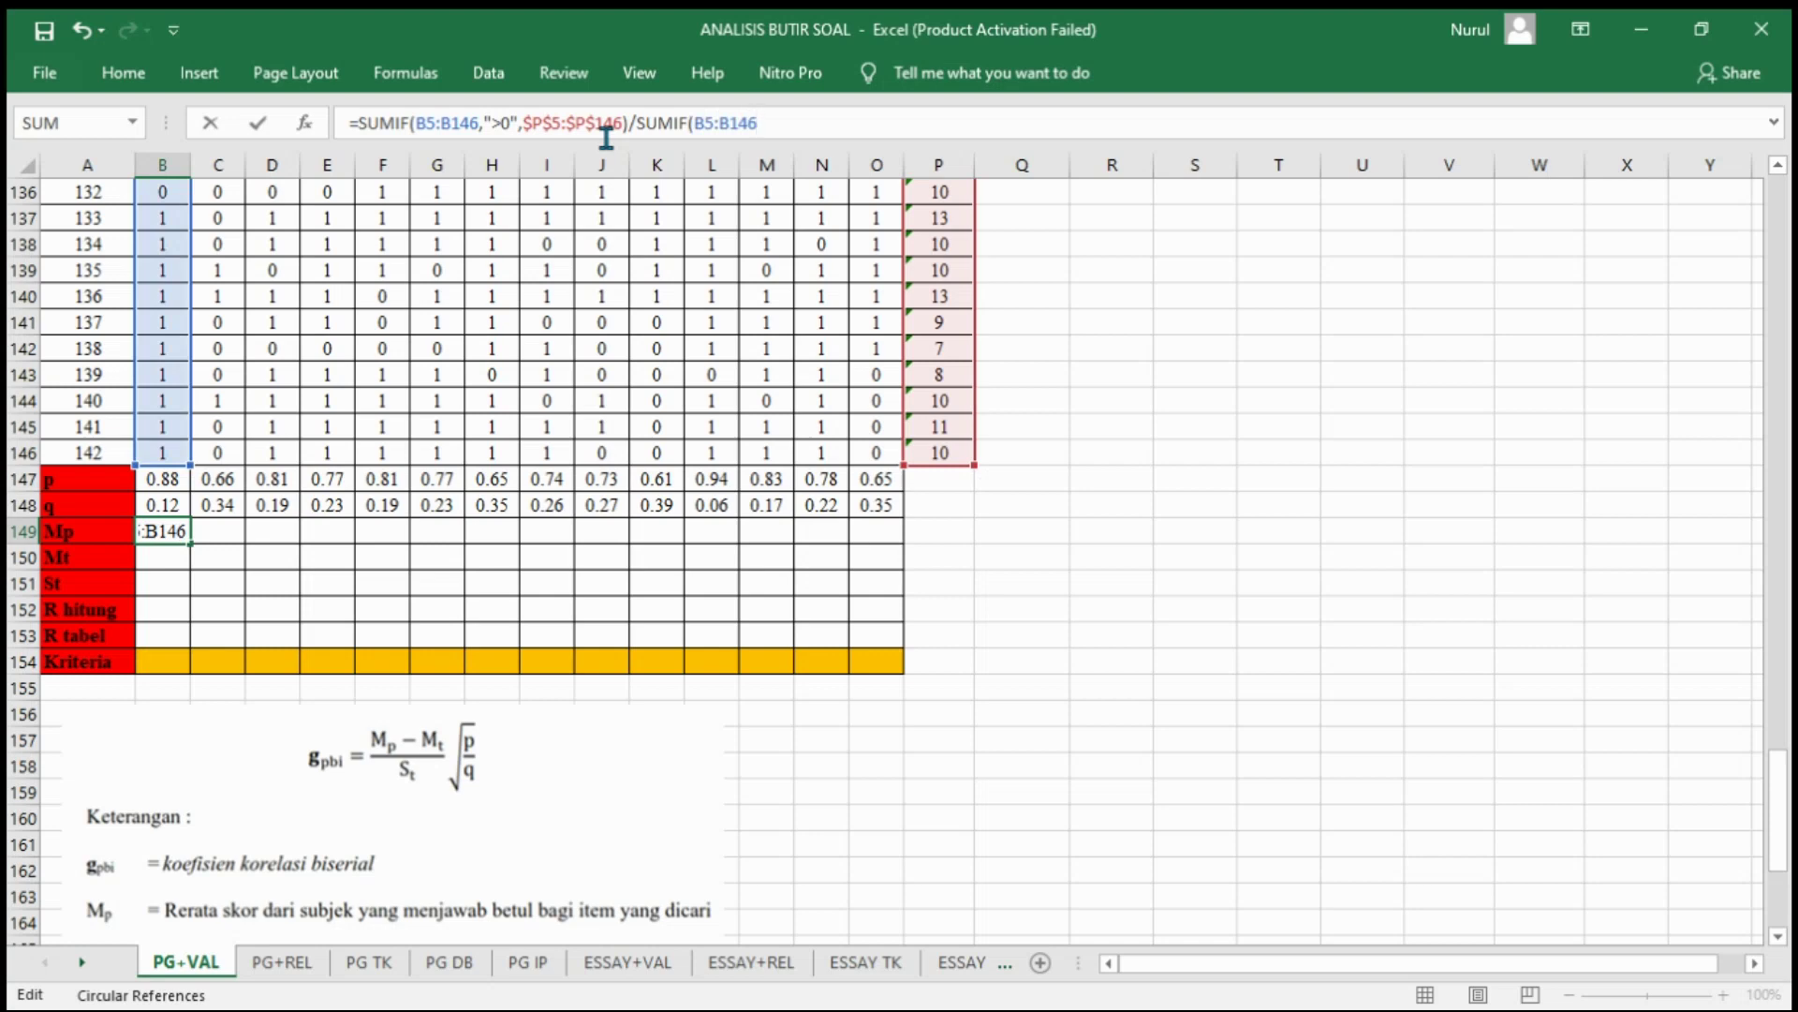
type(",\">0\")")
key("Return")
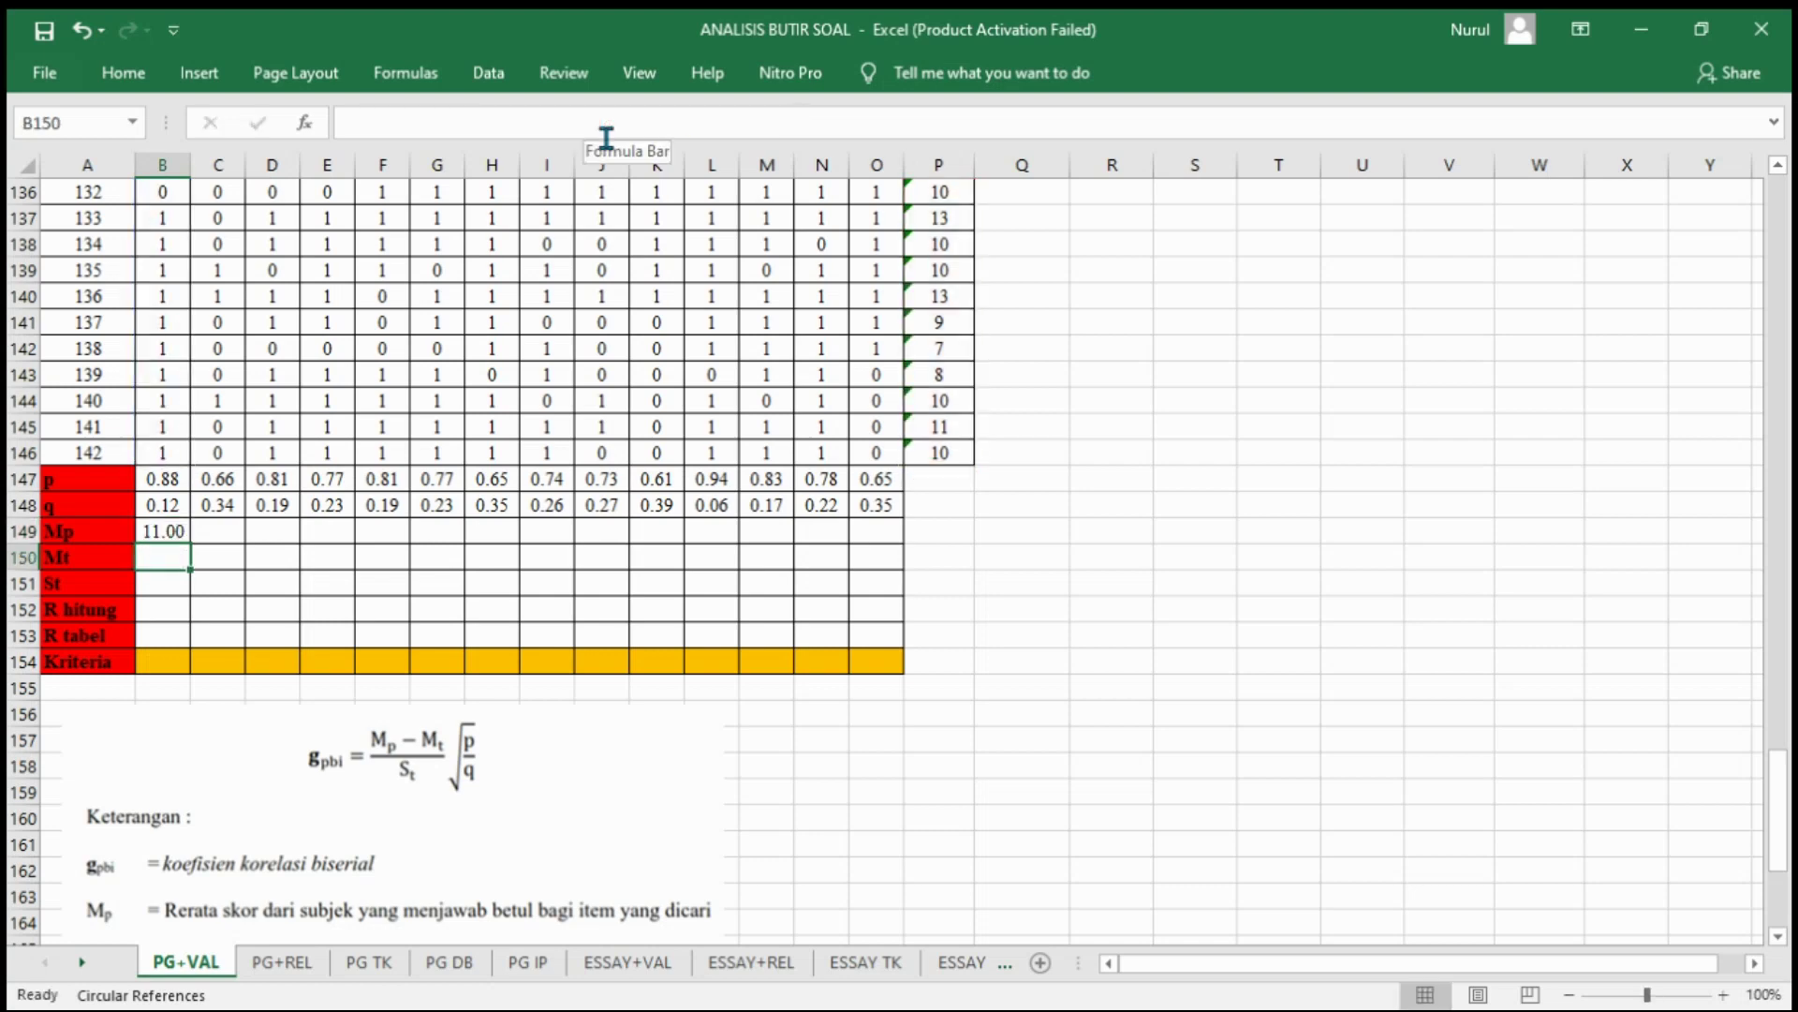
left_click(169, 531)
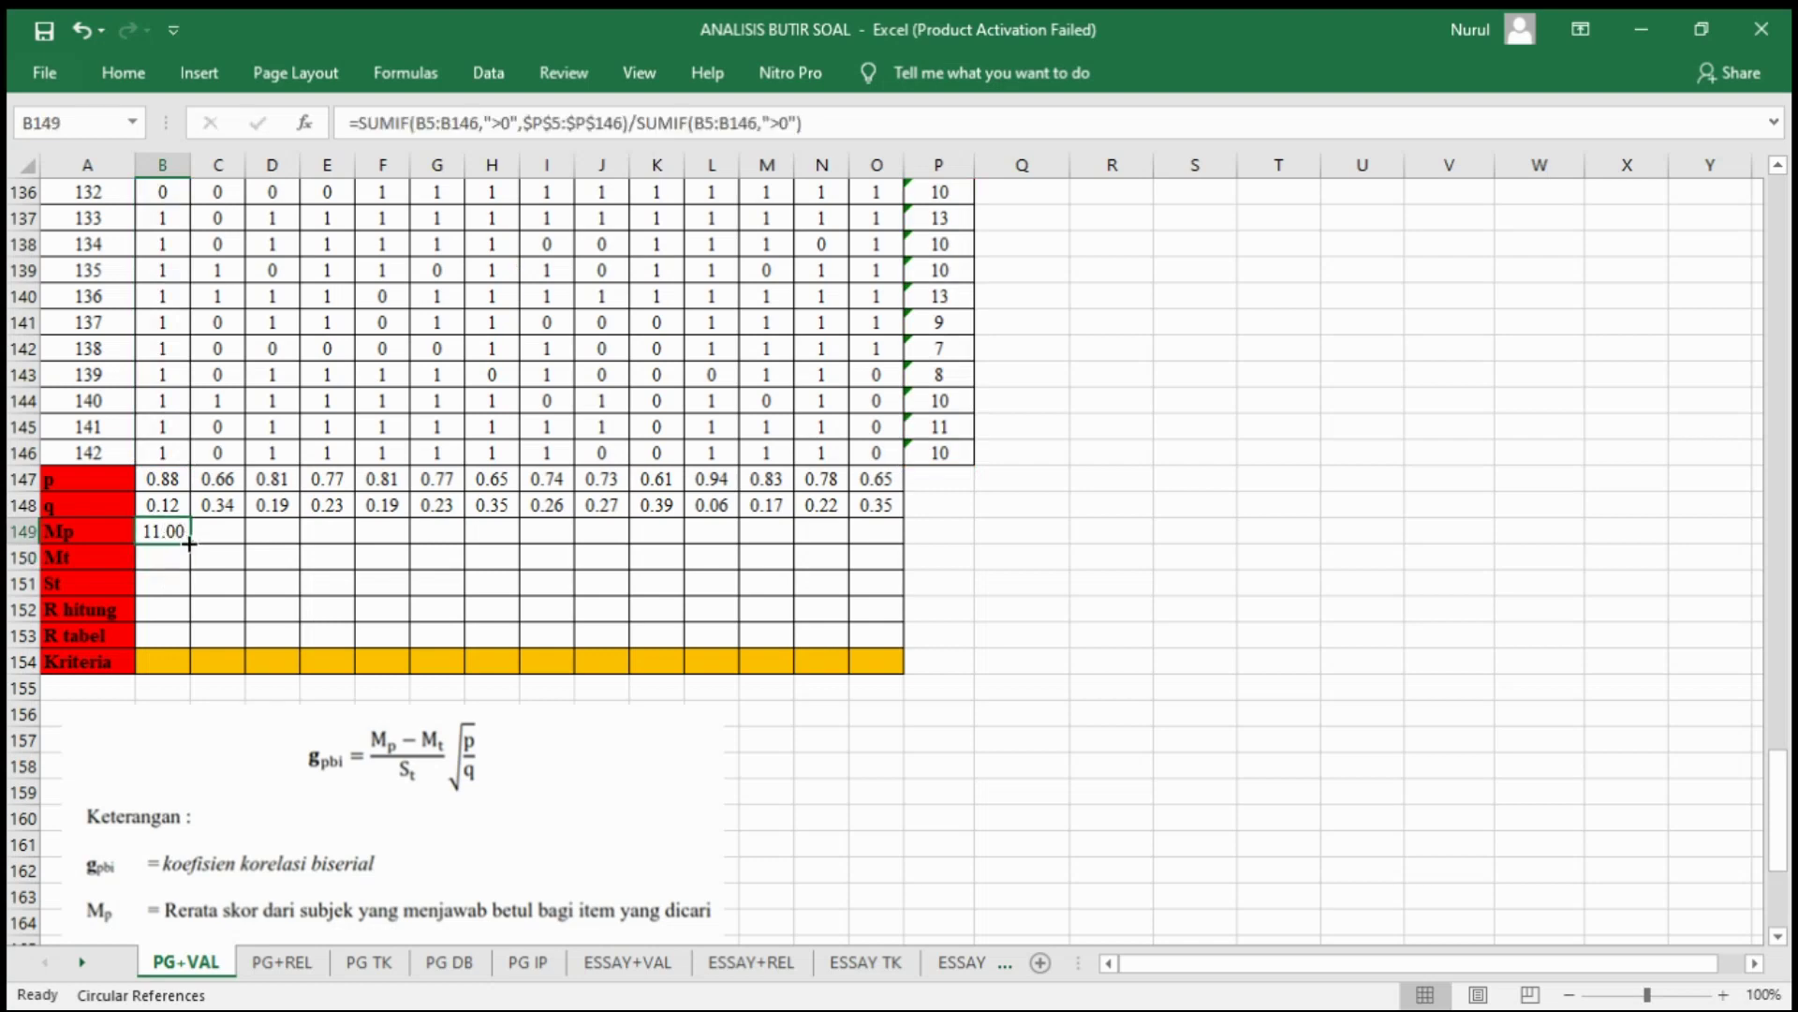
left_click_drag(191, 543, 888, 530)
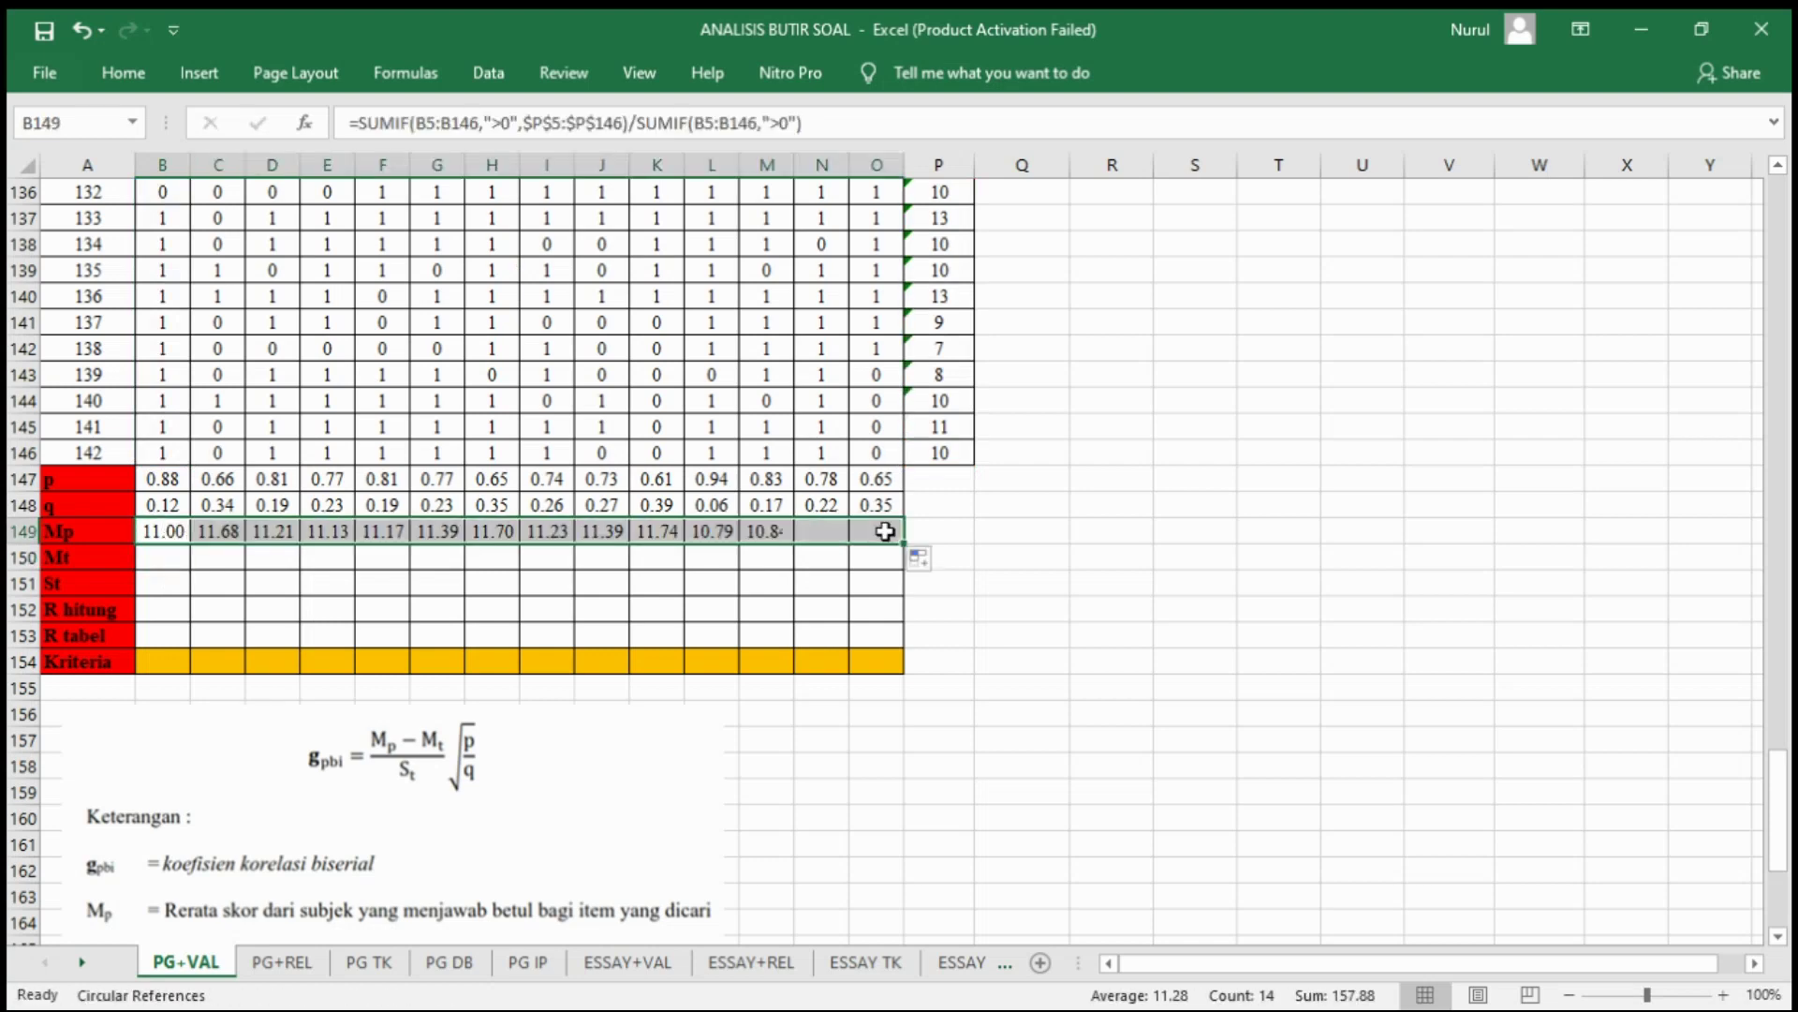
Step: Calculate the Mt row for all 14 items with =AVERAGE($P$5:$P$146) in B150, filled across to O150
left_click(877, 557)
scroll(1014, 601, "down", 2)
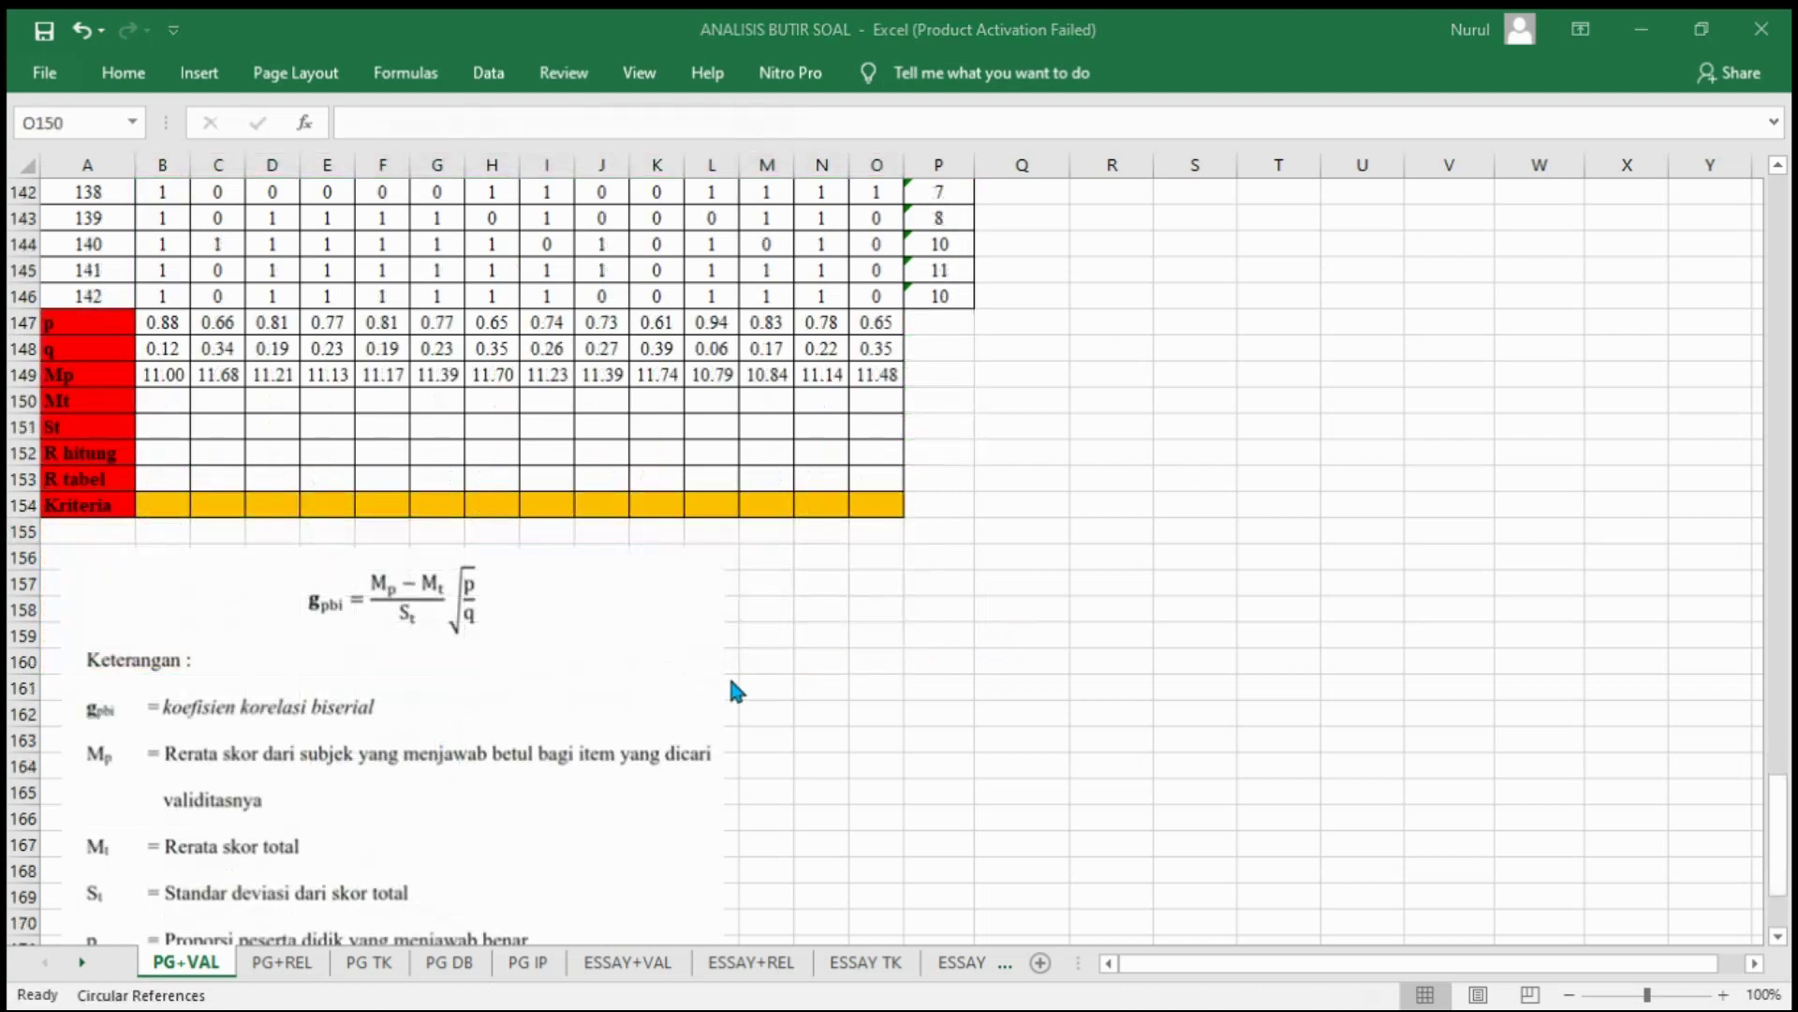
left_click(180, 397)
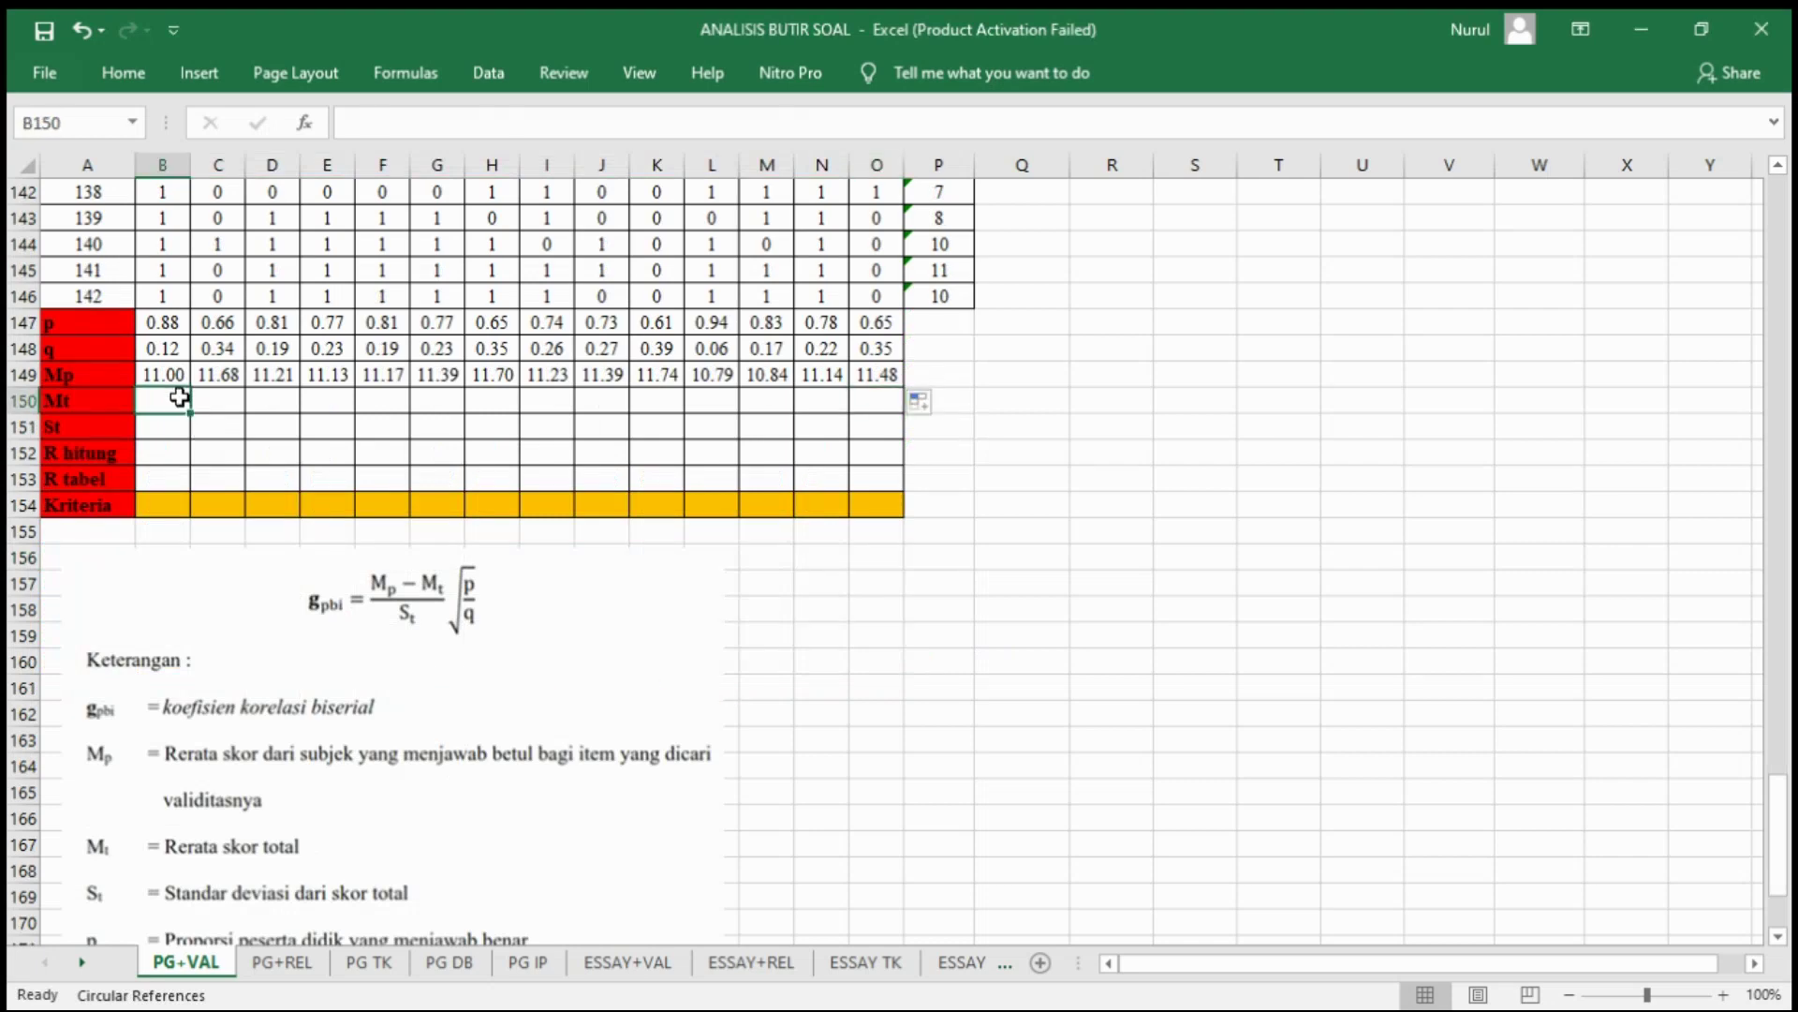
type("=AVERAGE")
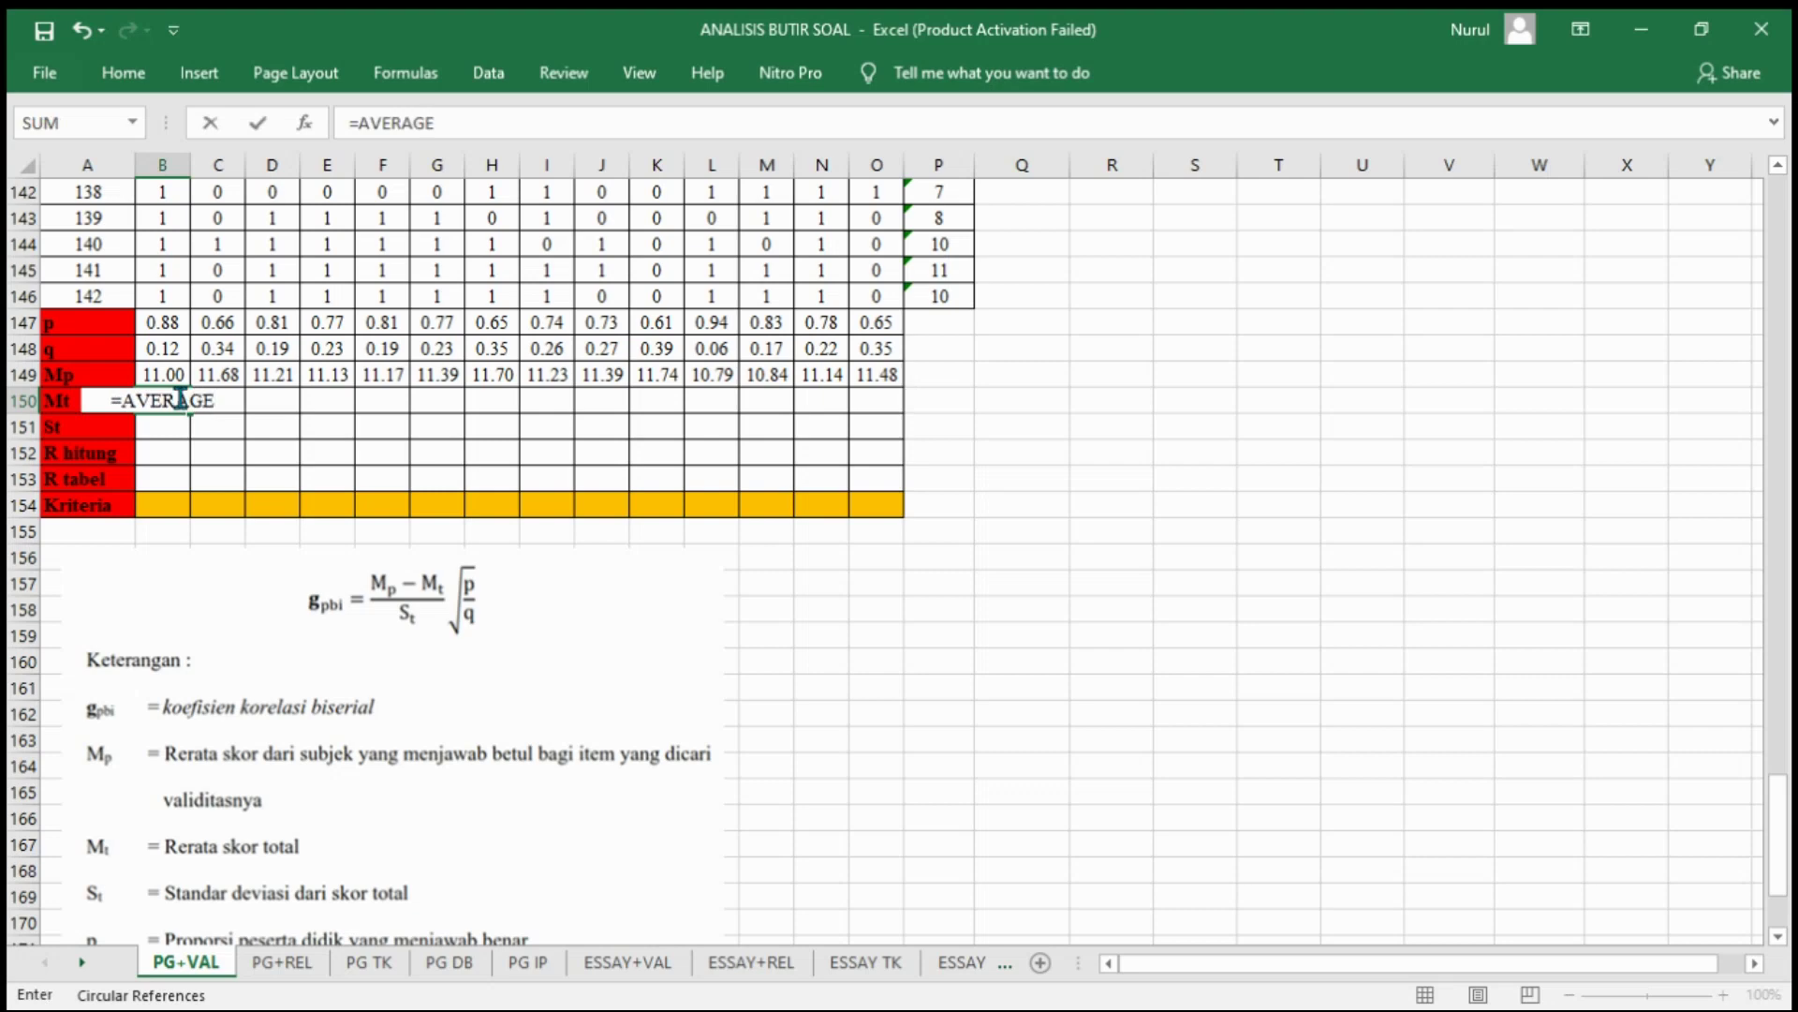
type("($")
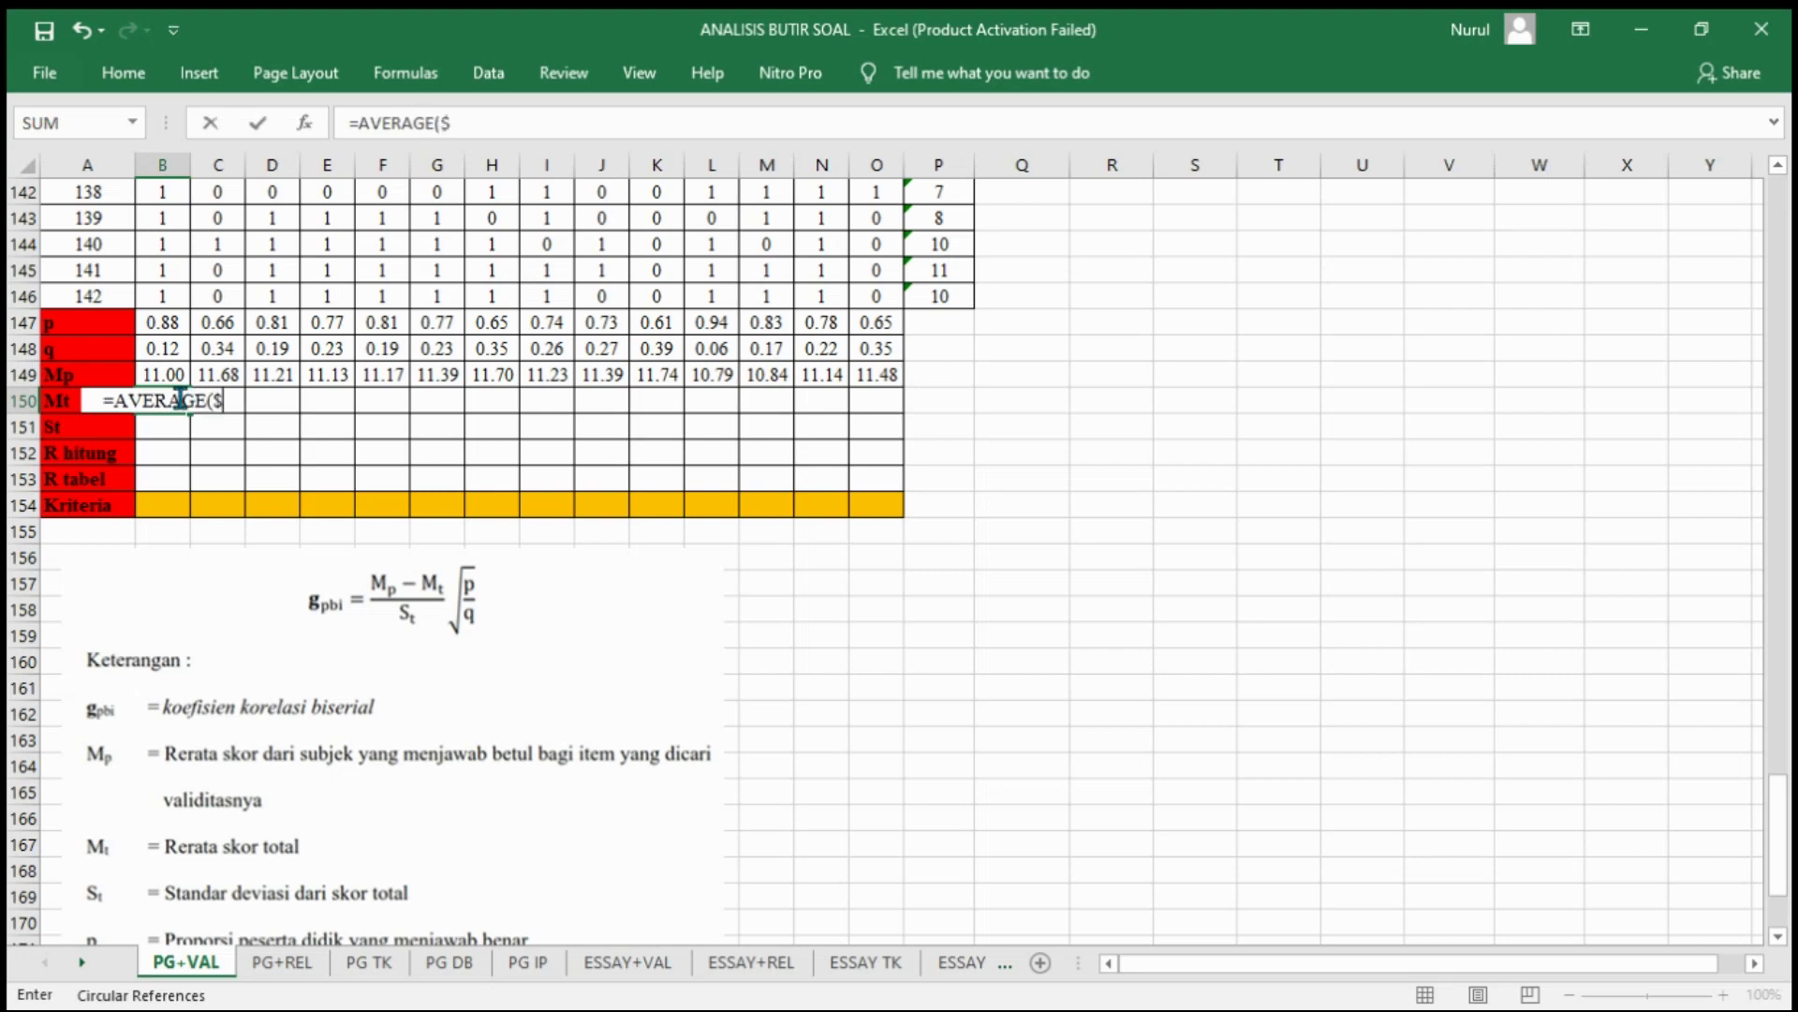
type("P$")
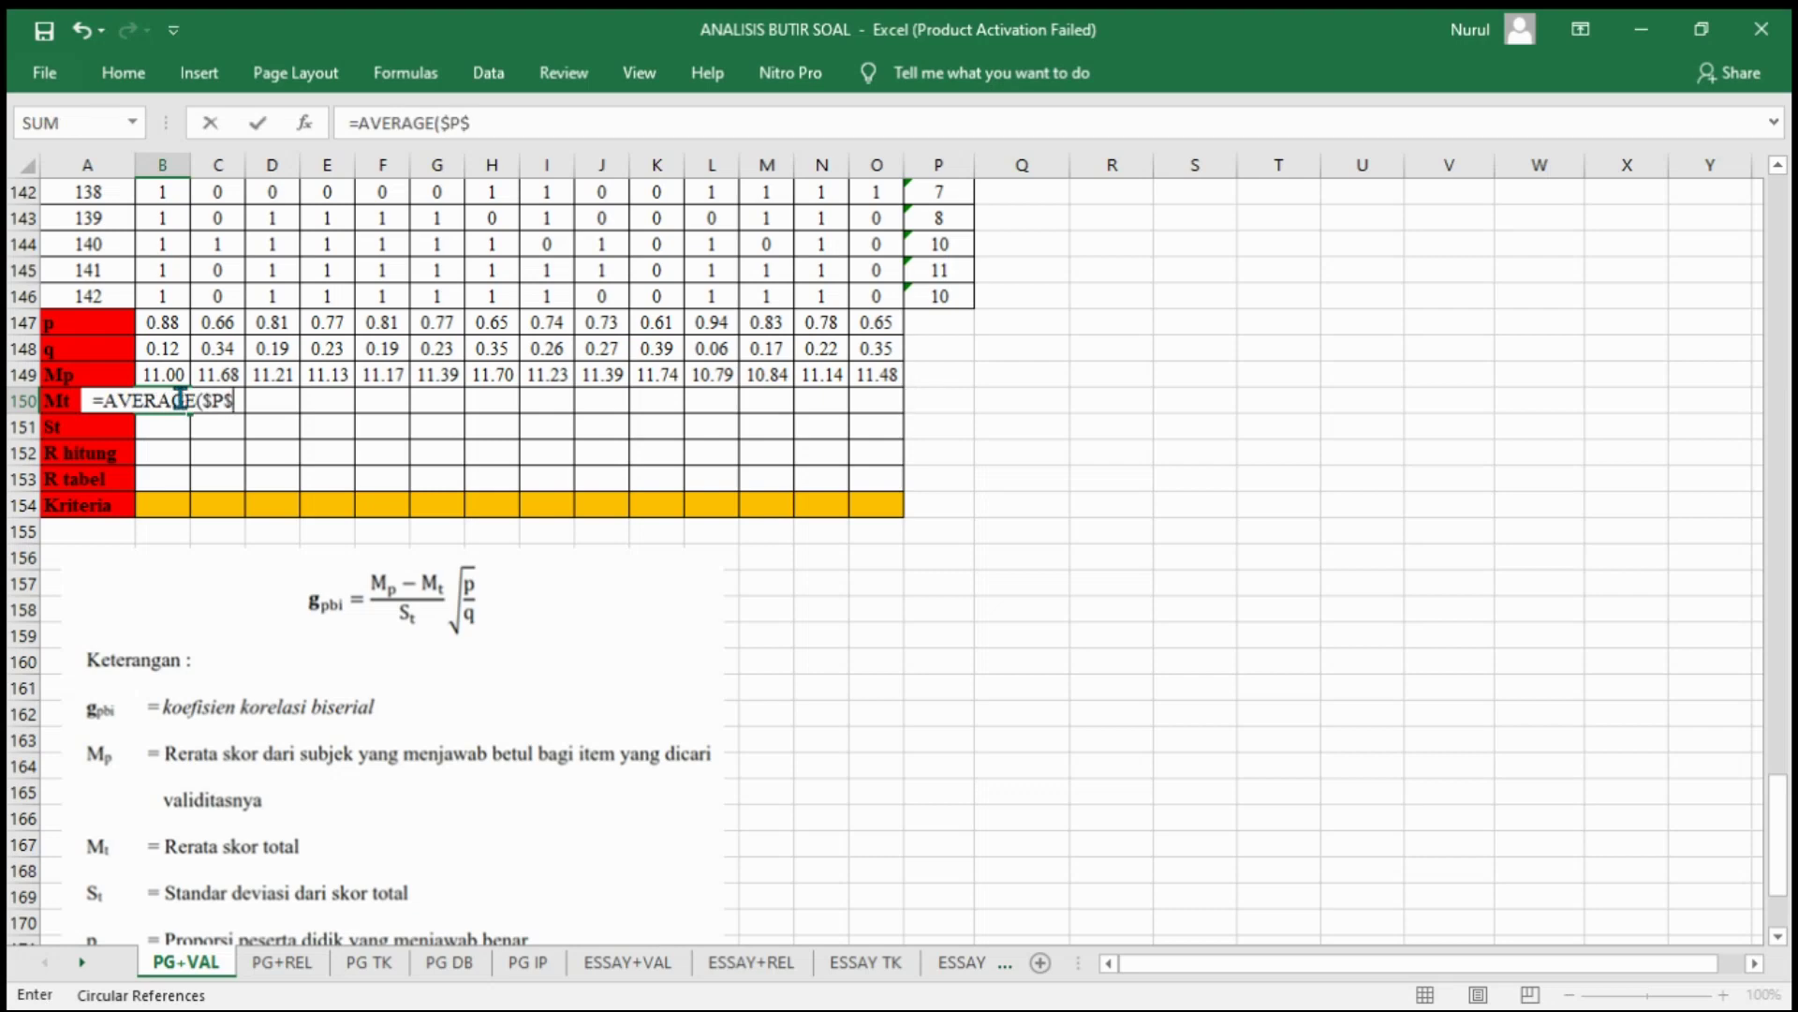
type("5")
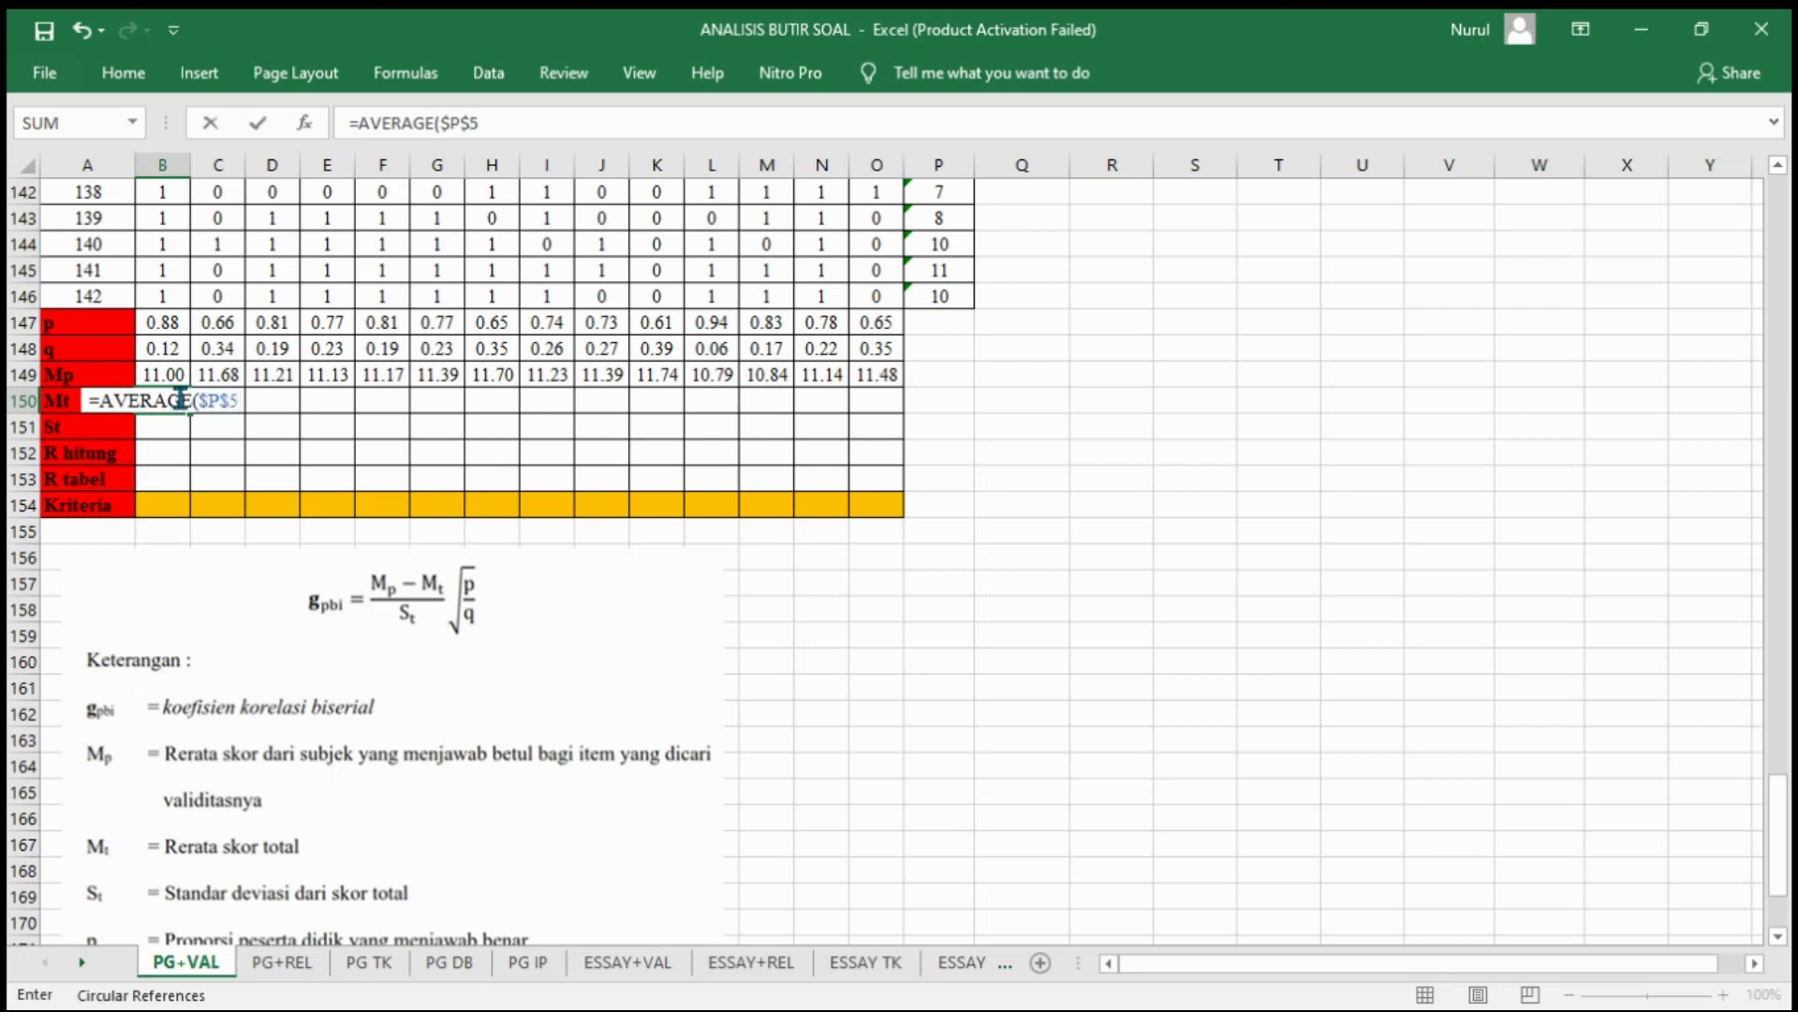
type(":")
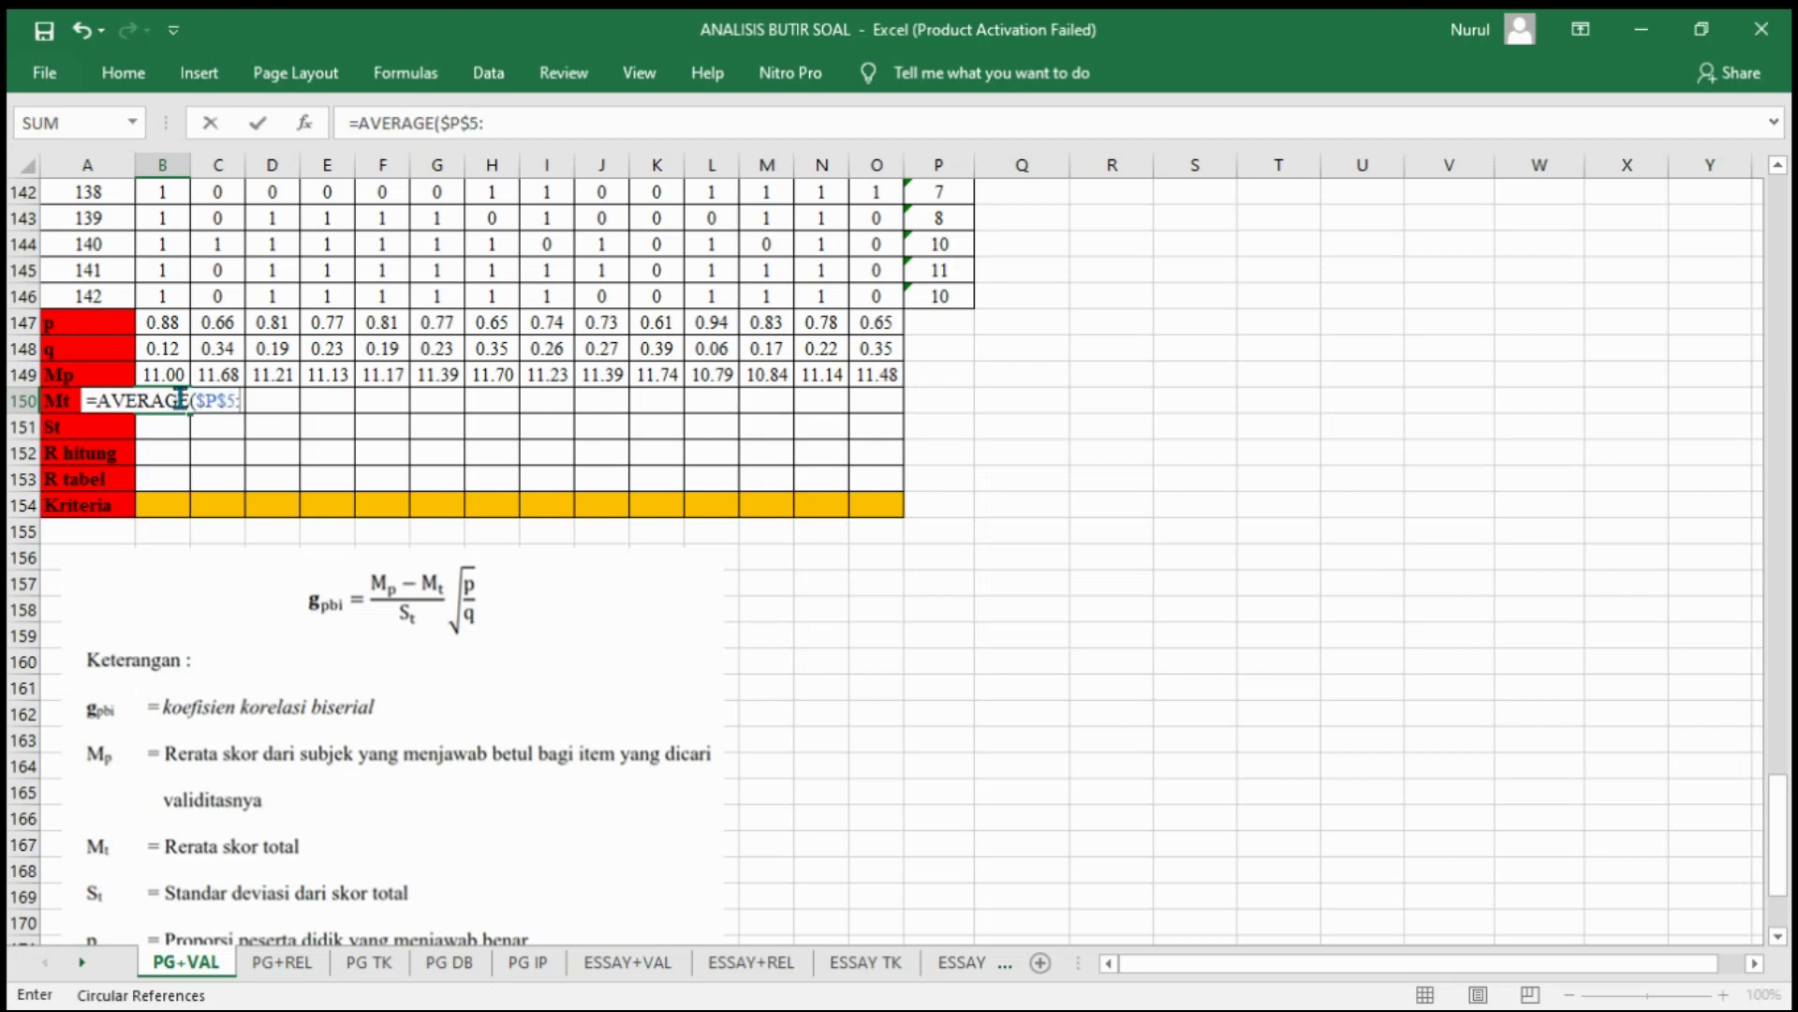
type("$P$")
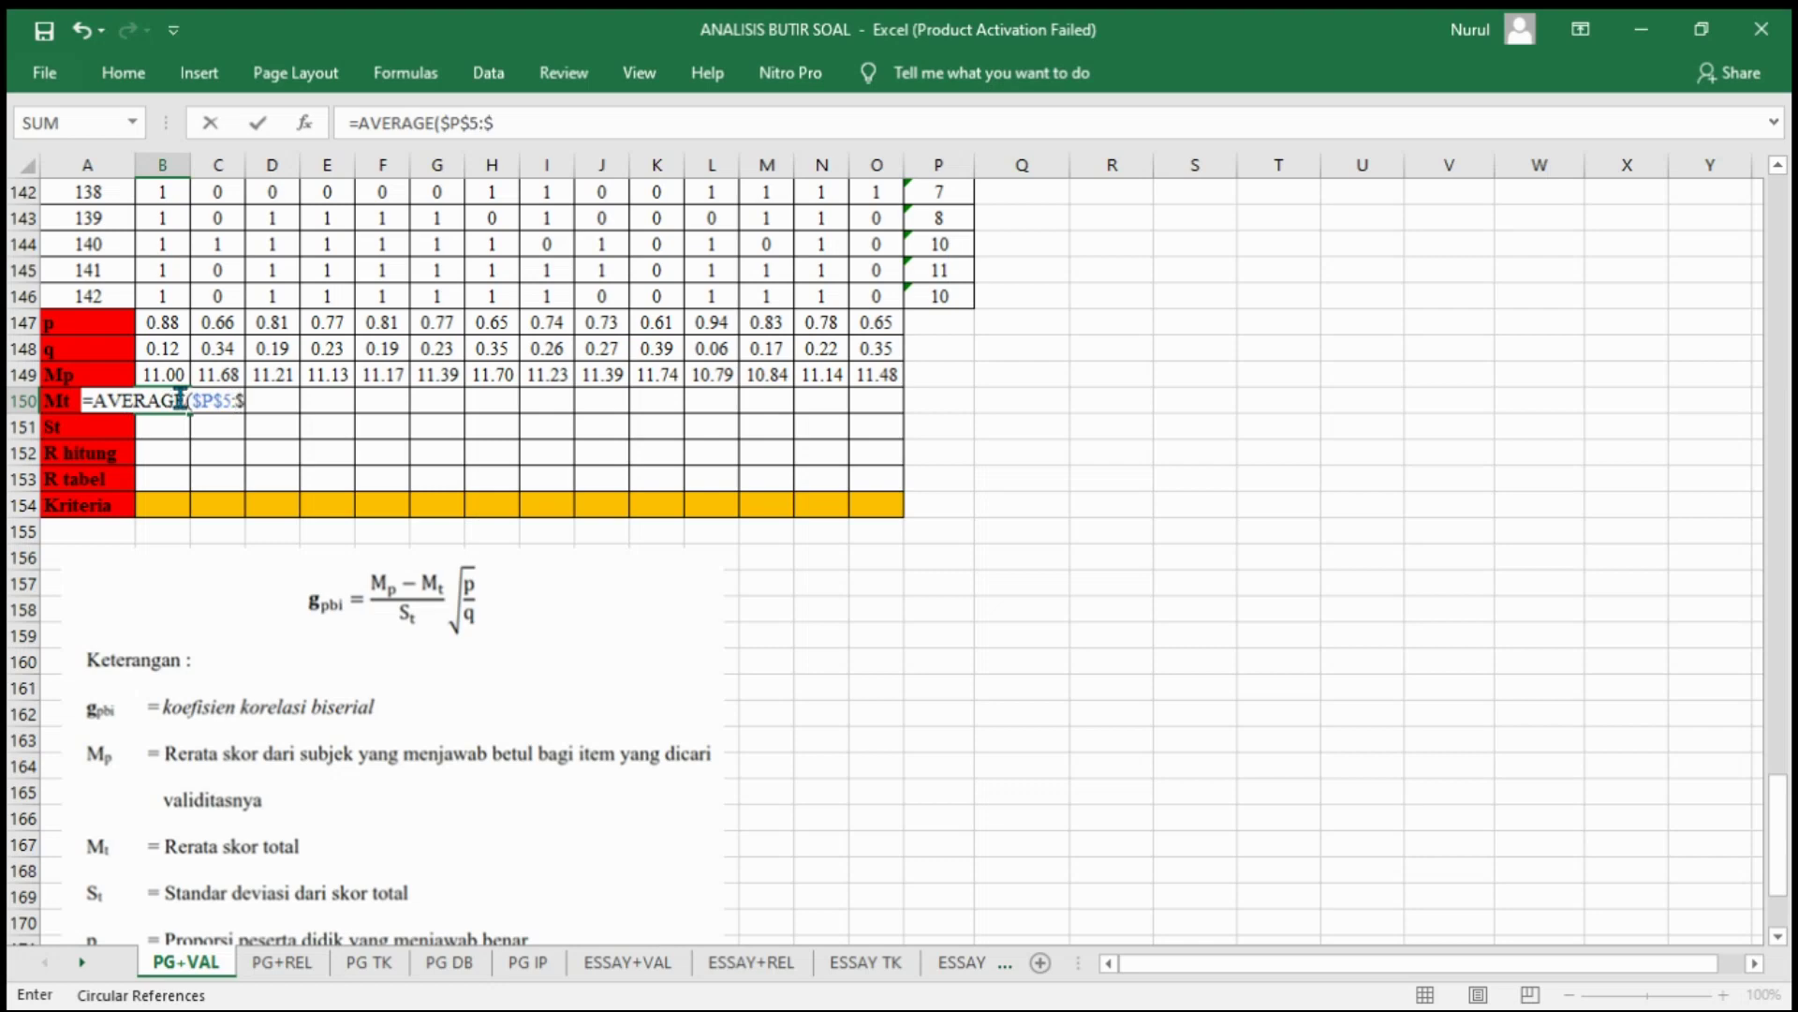
type("14")
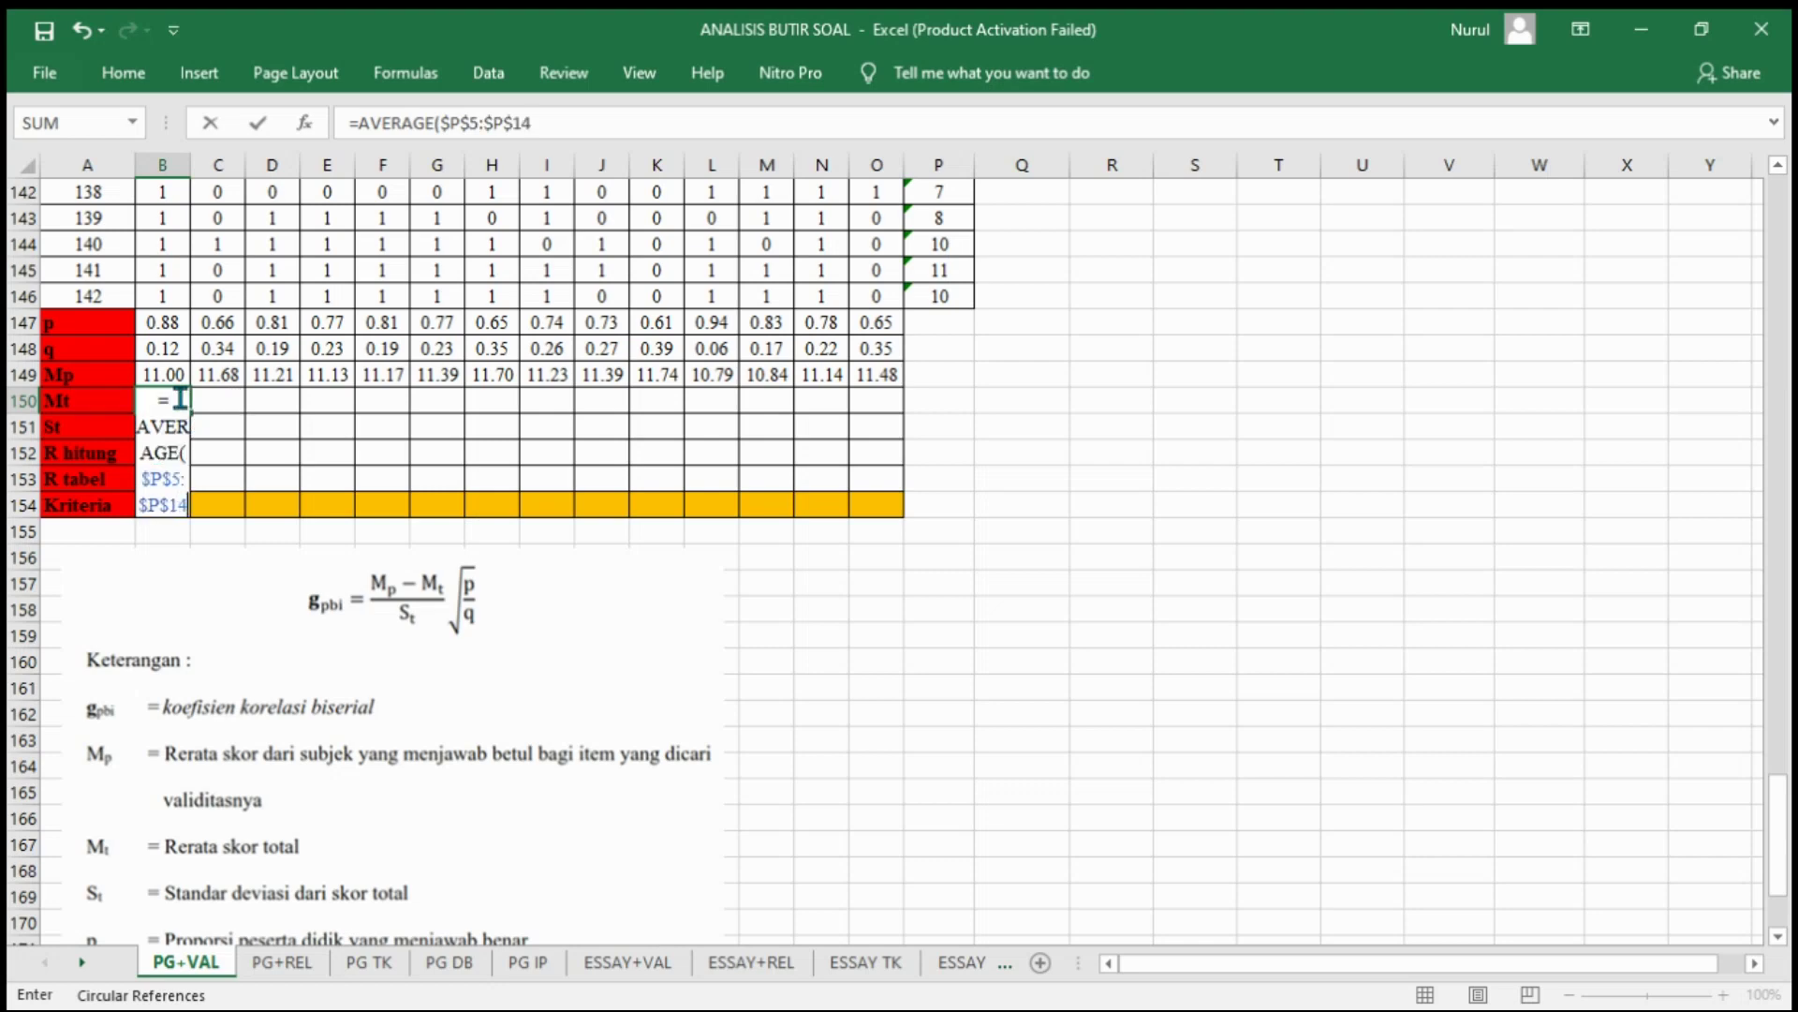
type("6)")
key("Return")
left_click(180, 398)
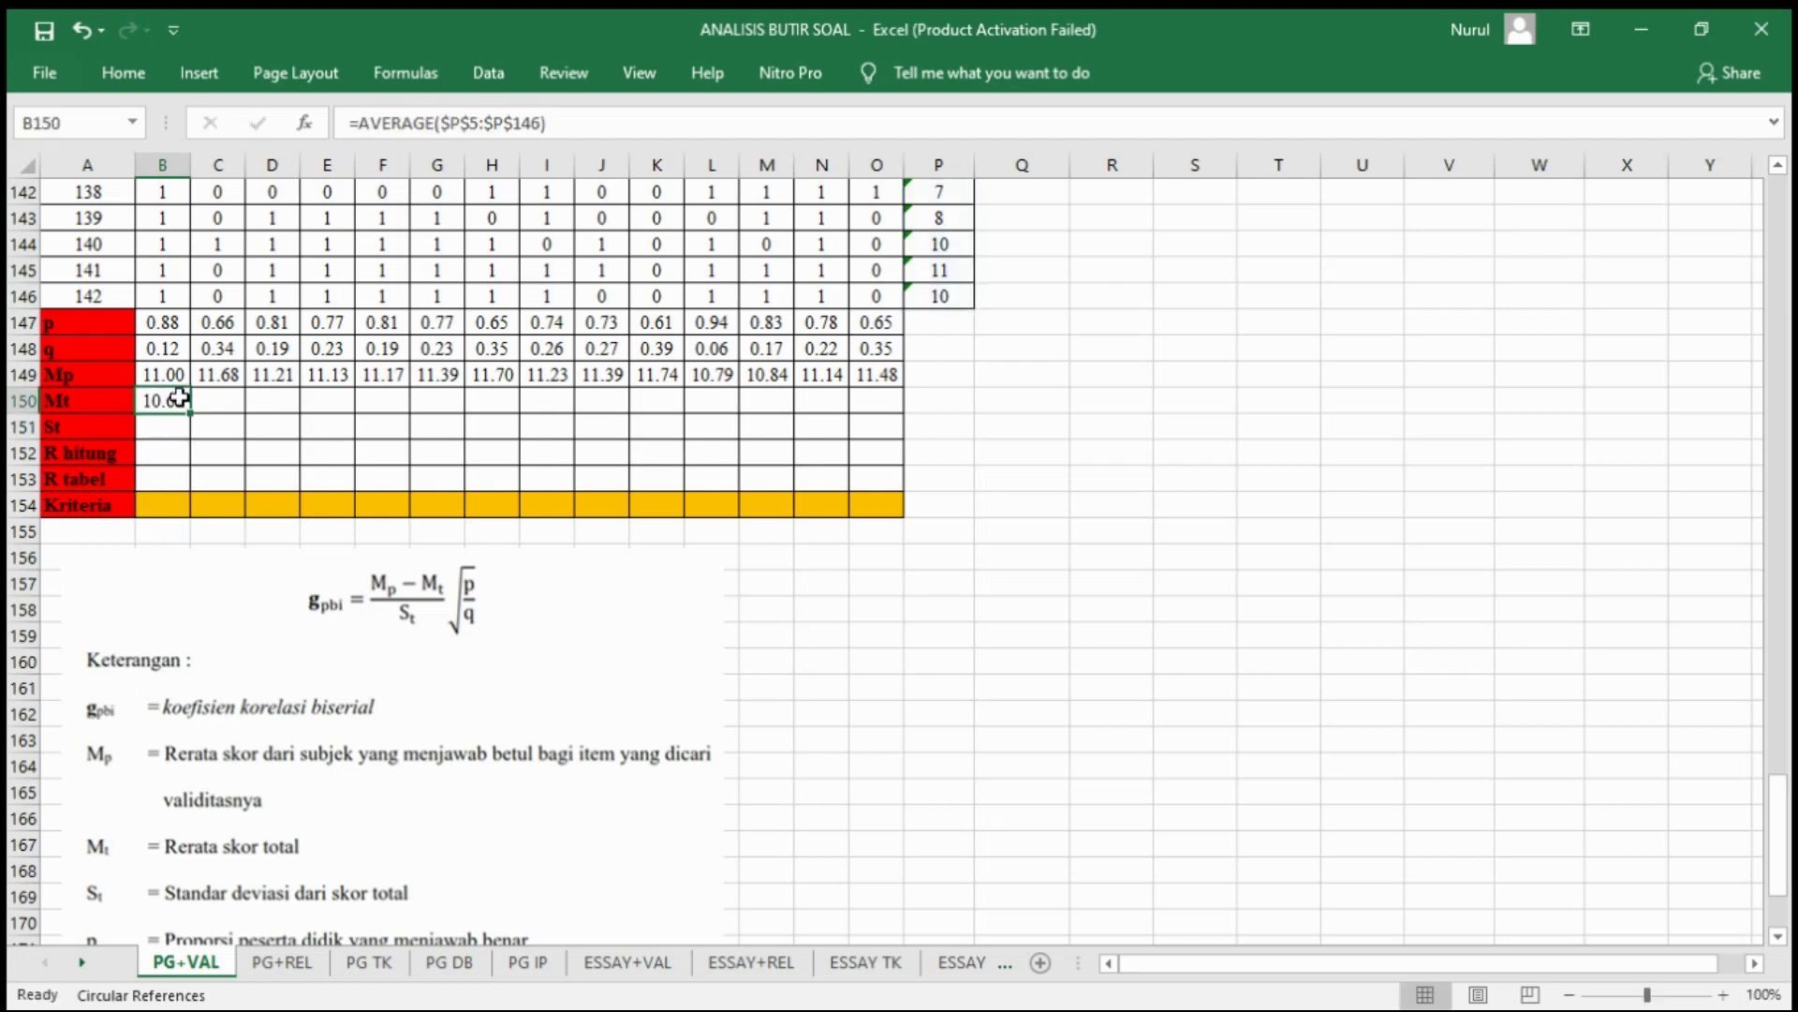
left_click_drag(190, 414, 913, 412)
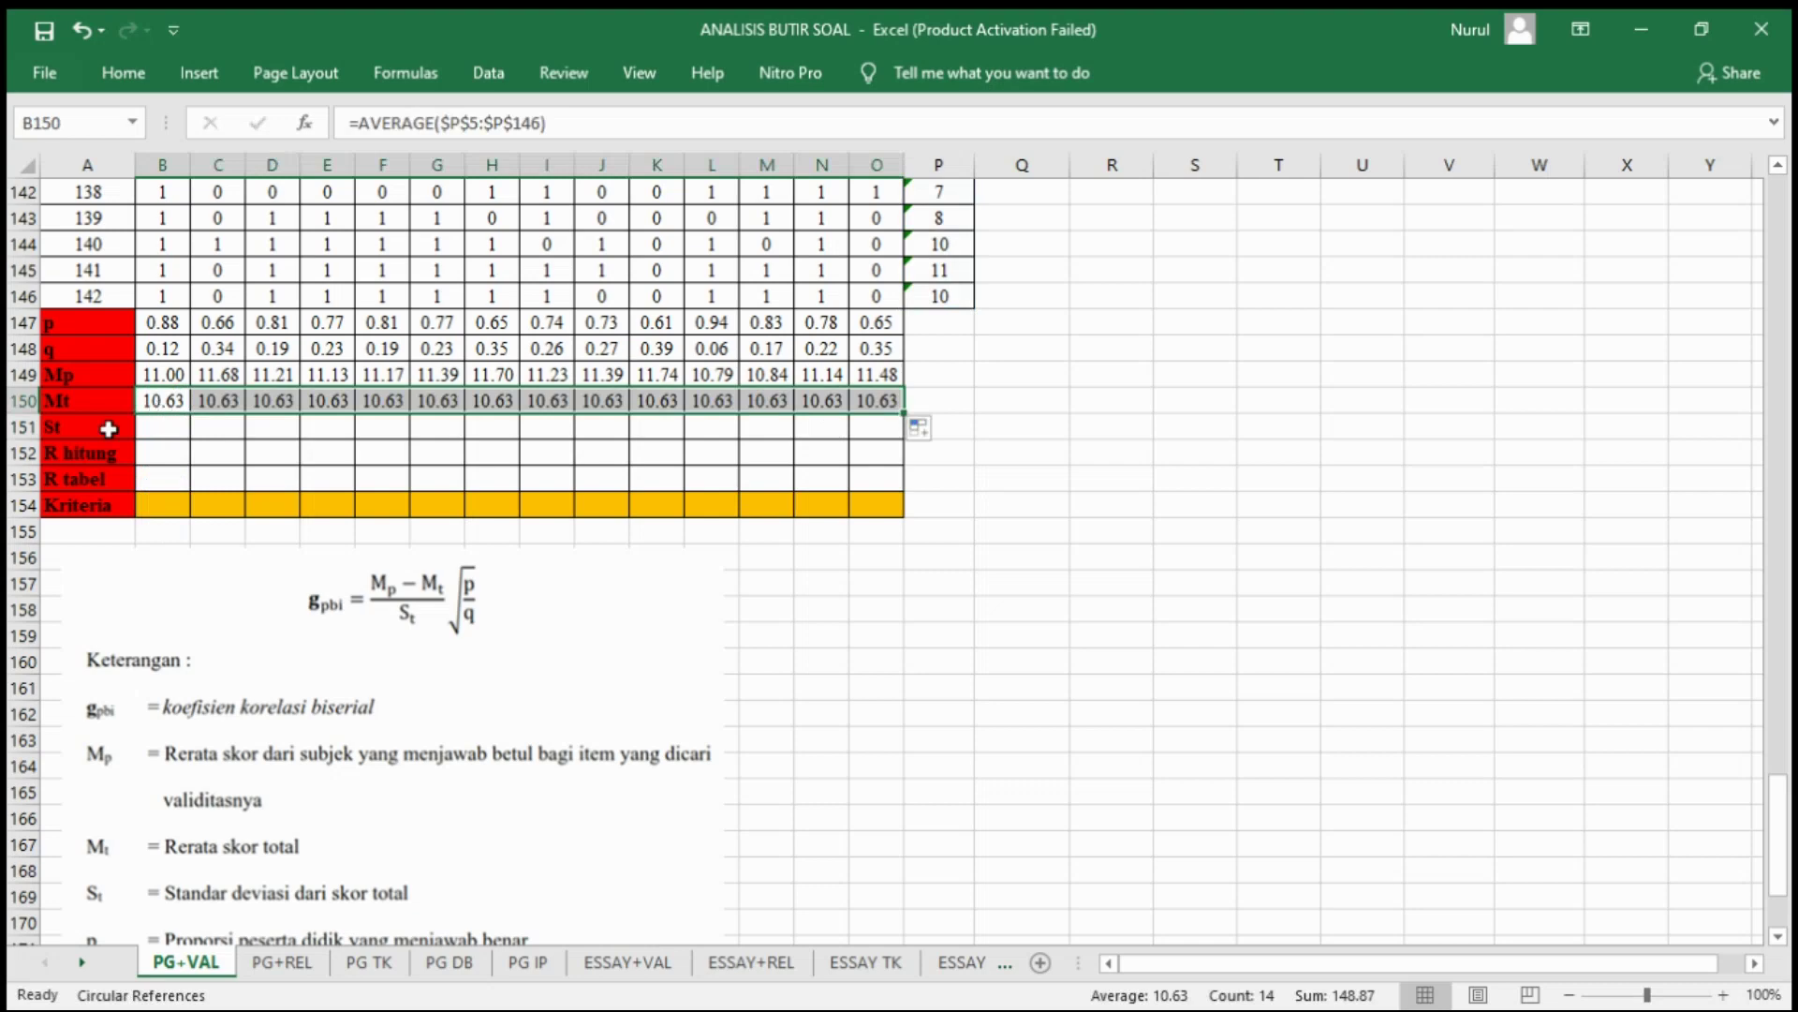
Step: Calculate the St row for all 14 items with =STDEV($P$5:$P$146) in B151, filled across to O151
left_click(172, 429)
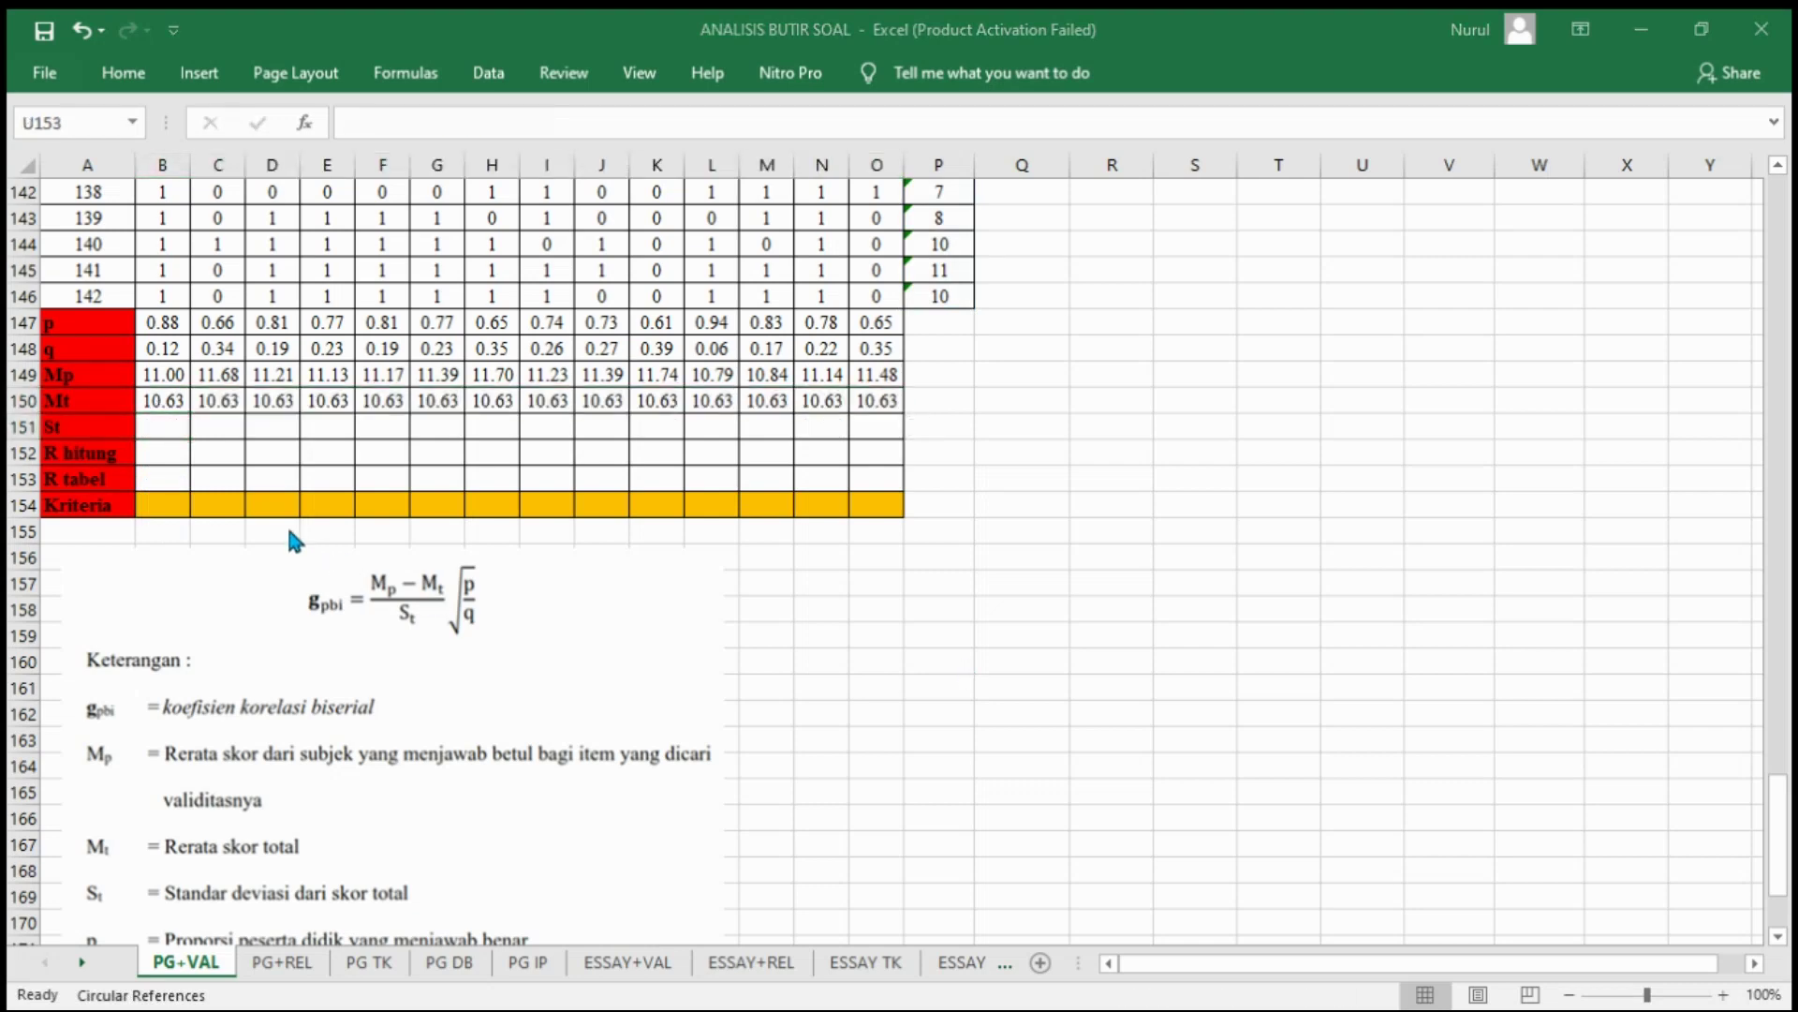
left_click(179, 428)
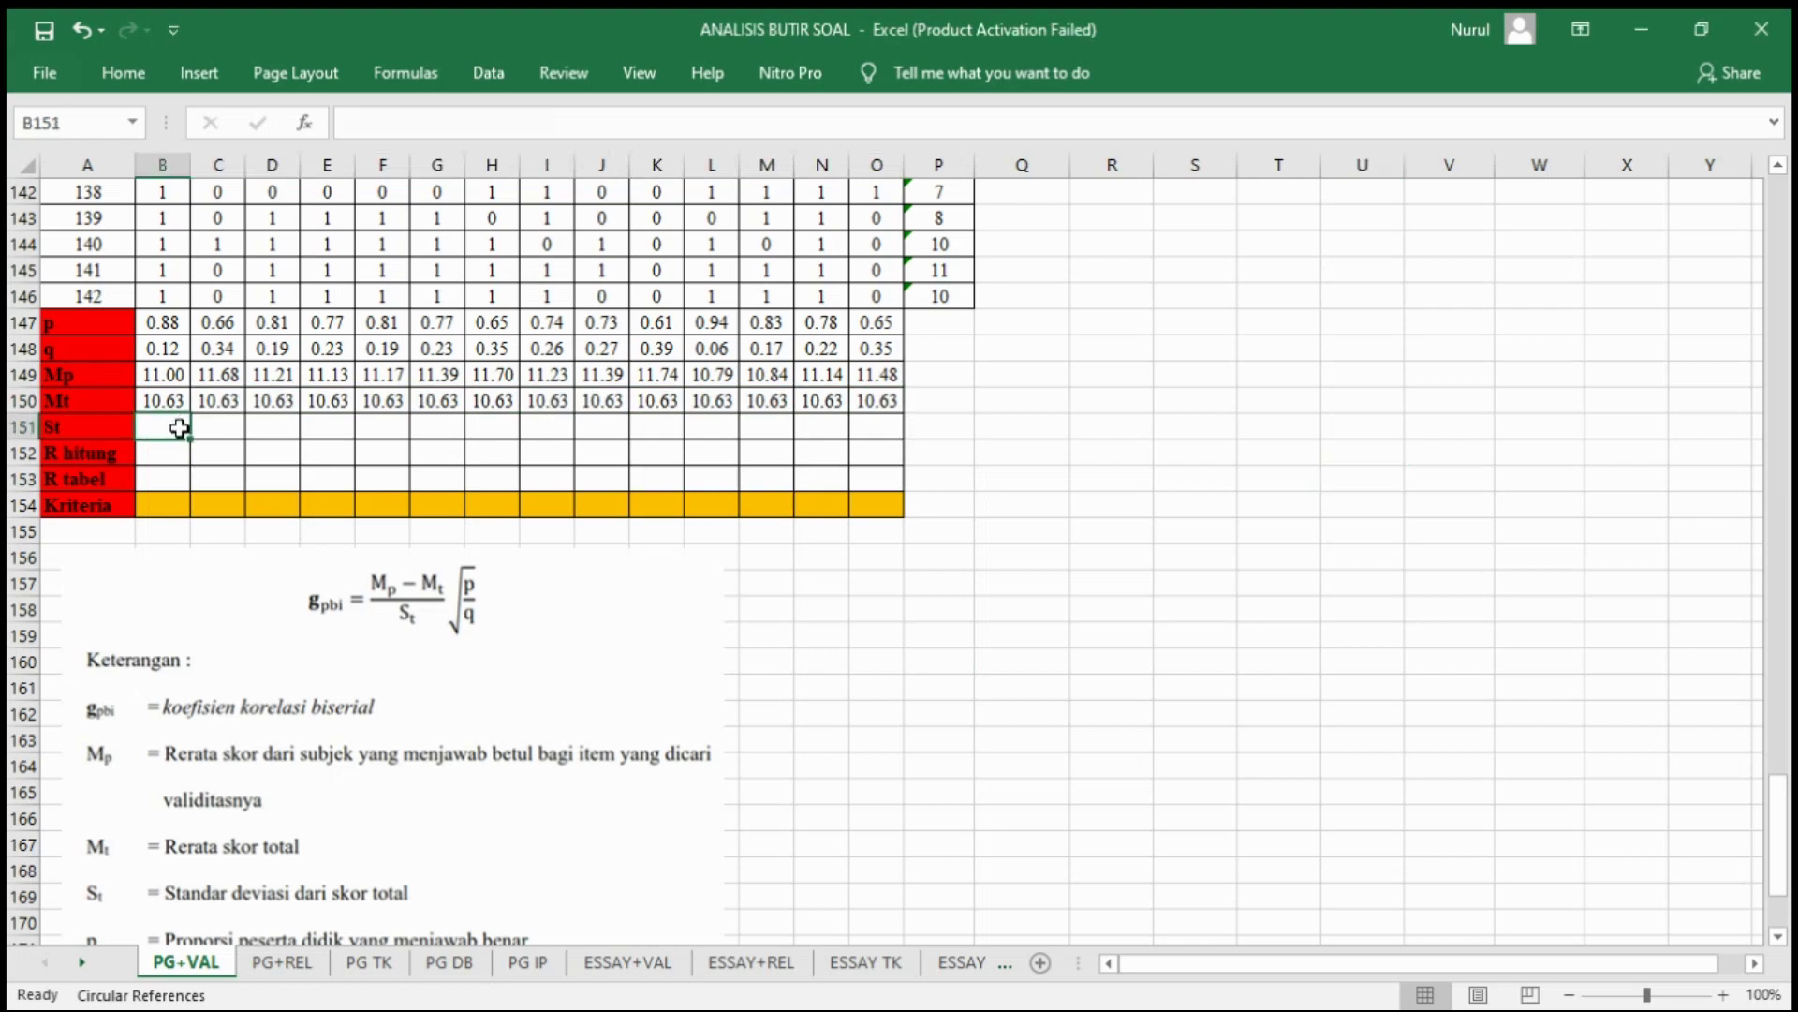
type("=ST")
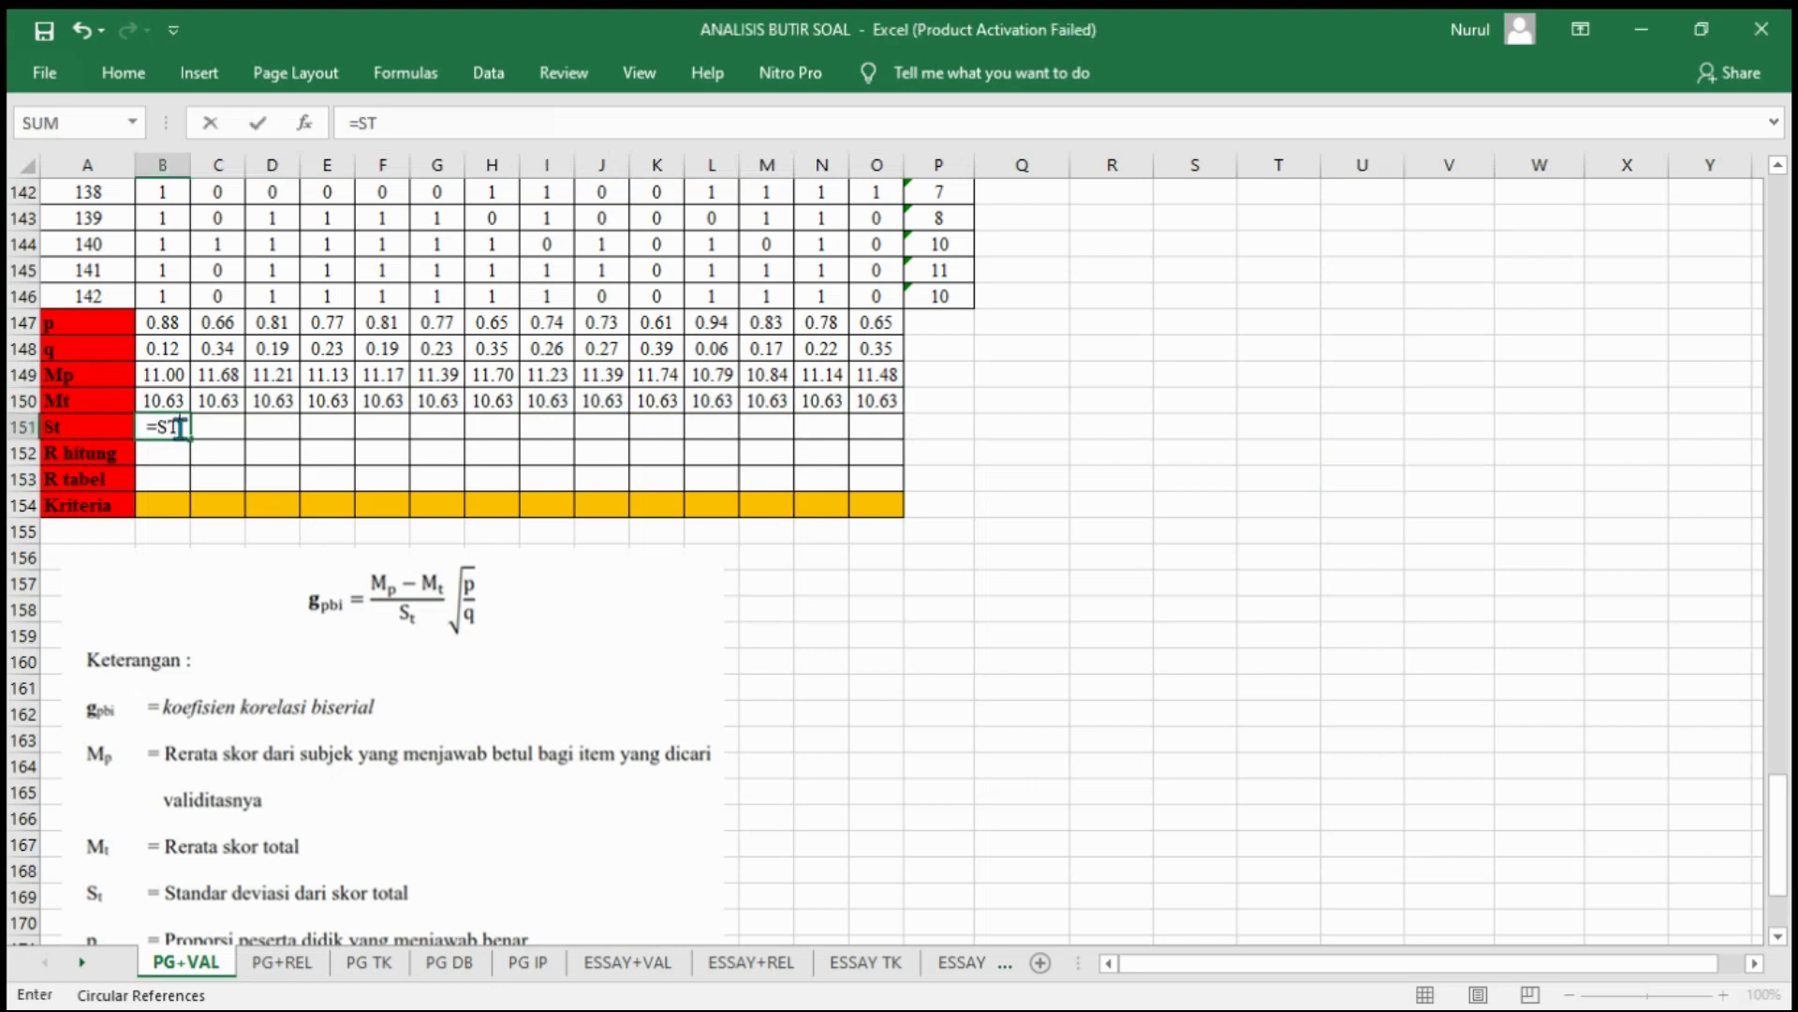
type("DEV(")
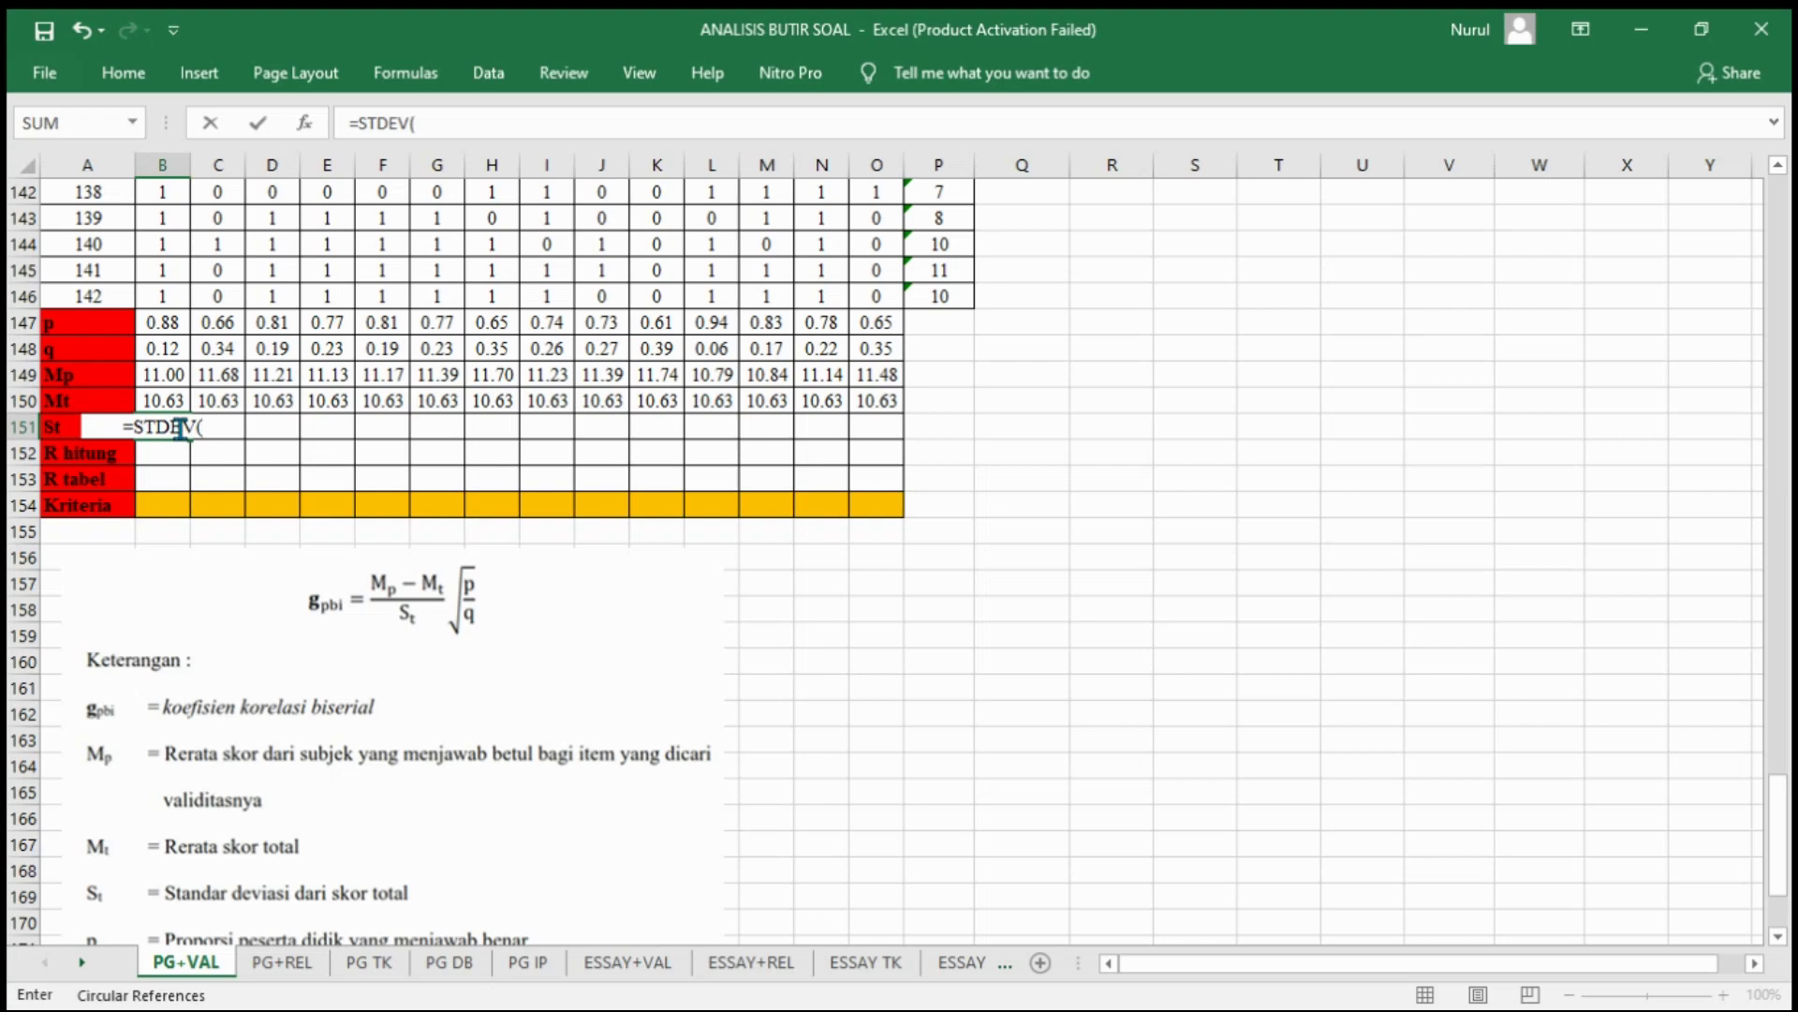
type("$P$5:")
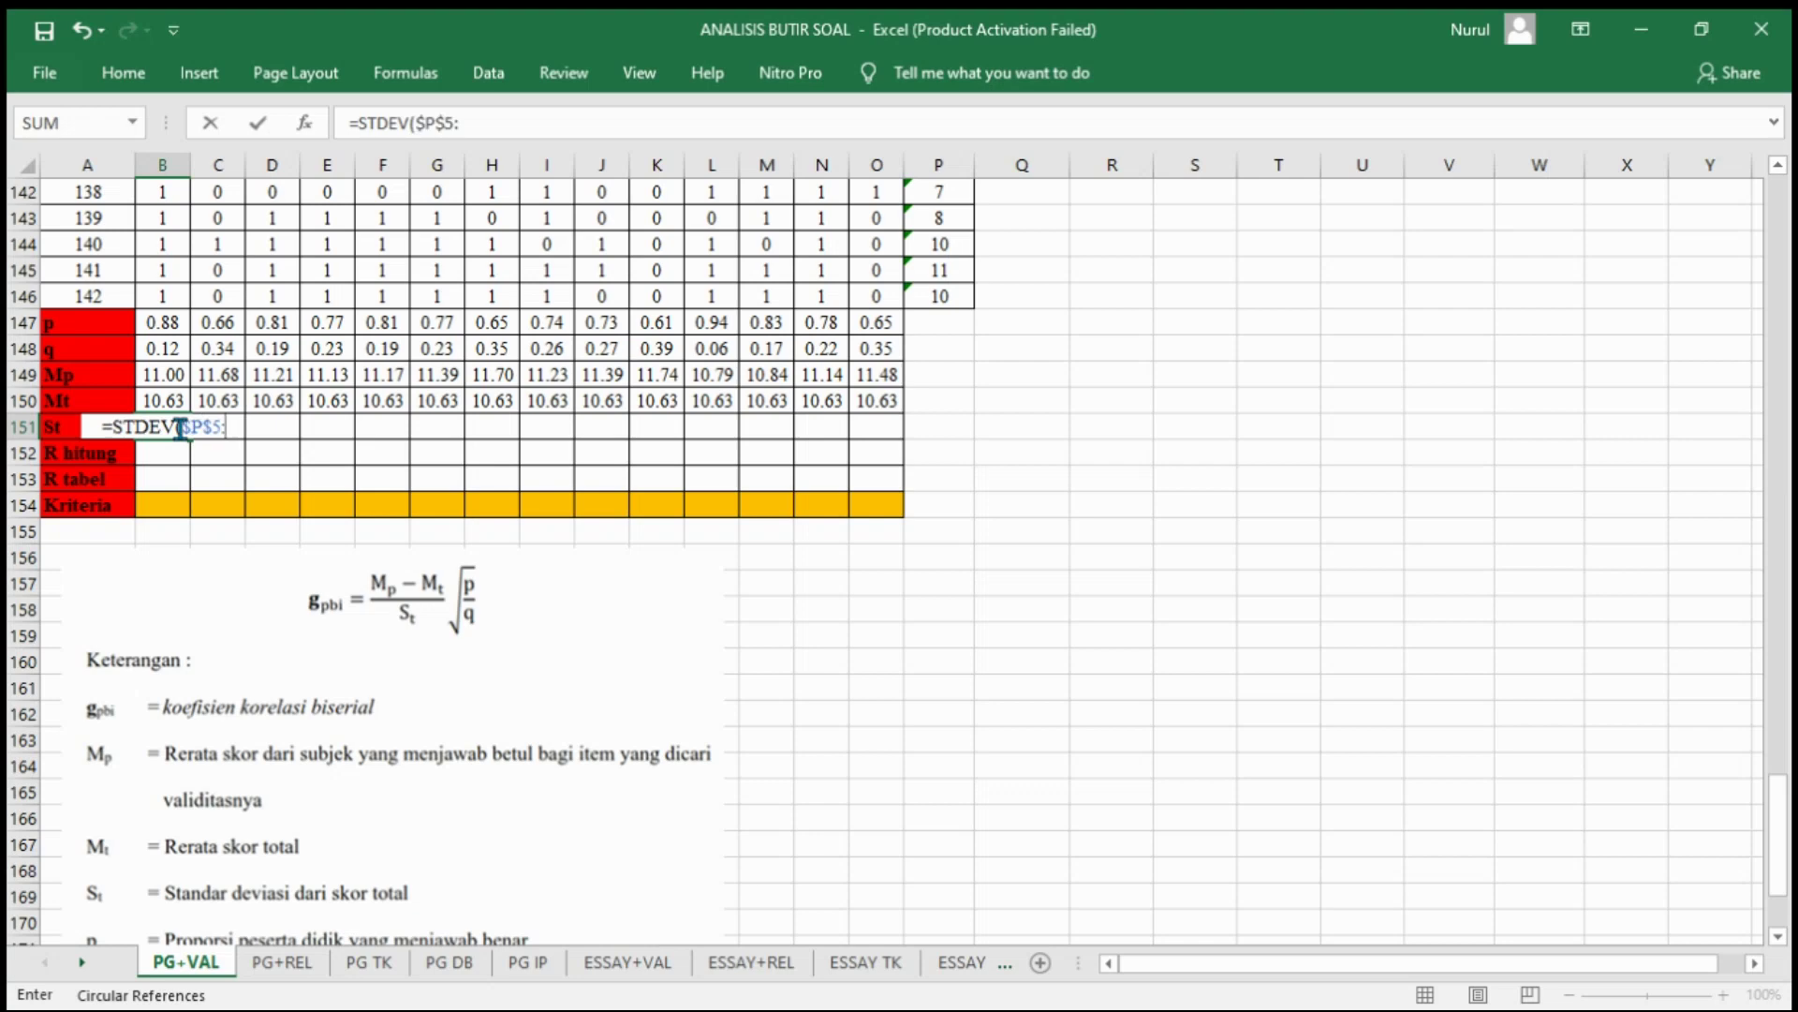
type("$P$")
type("146")
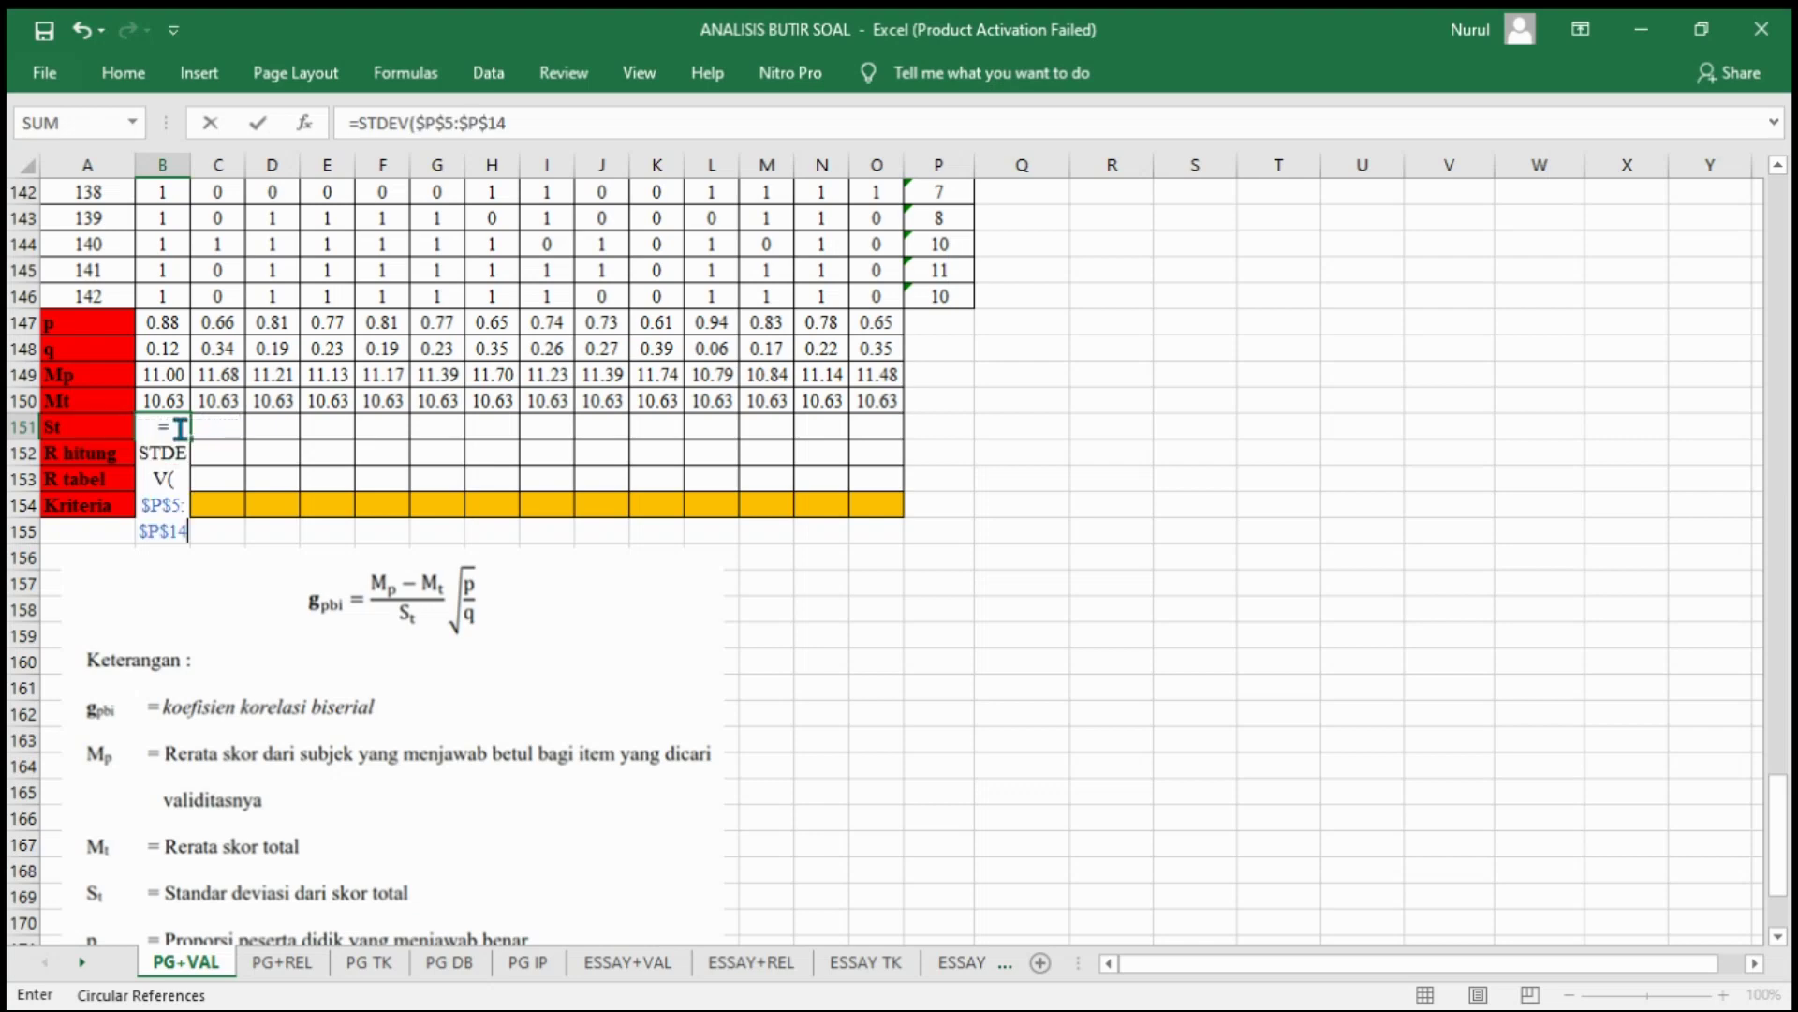
key("Return")
left_click(180, 427)
left_click_drag(197, 446, 891, 422)
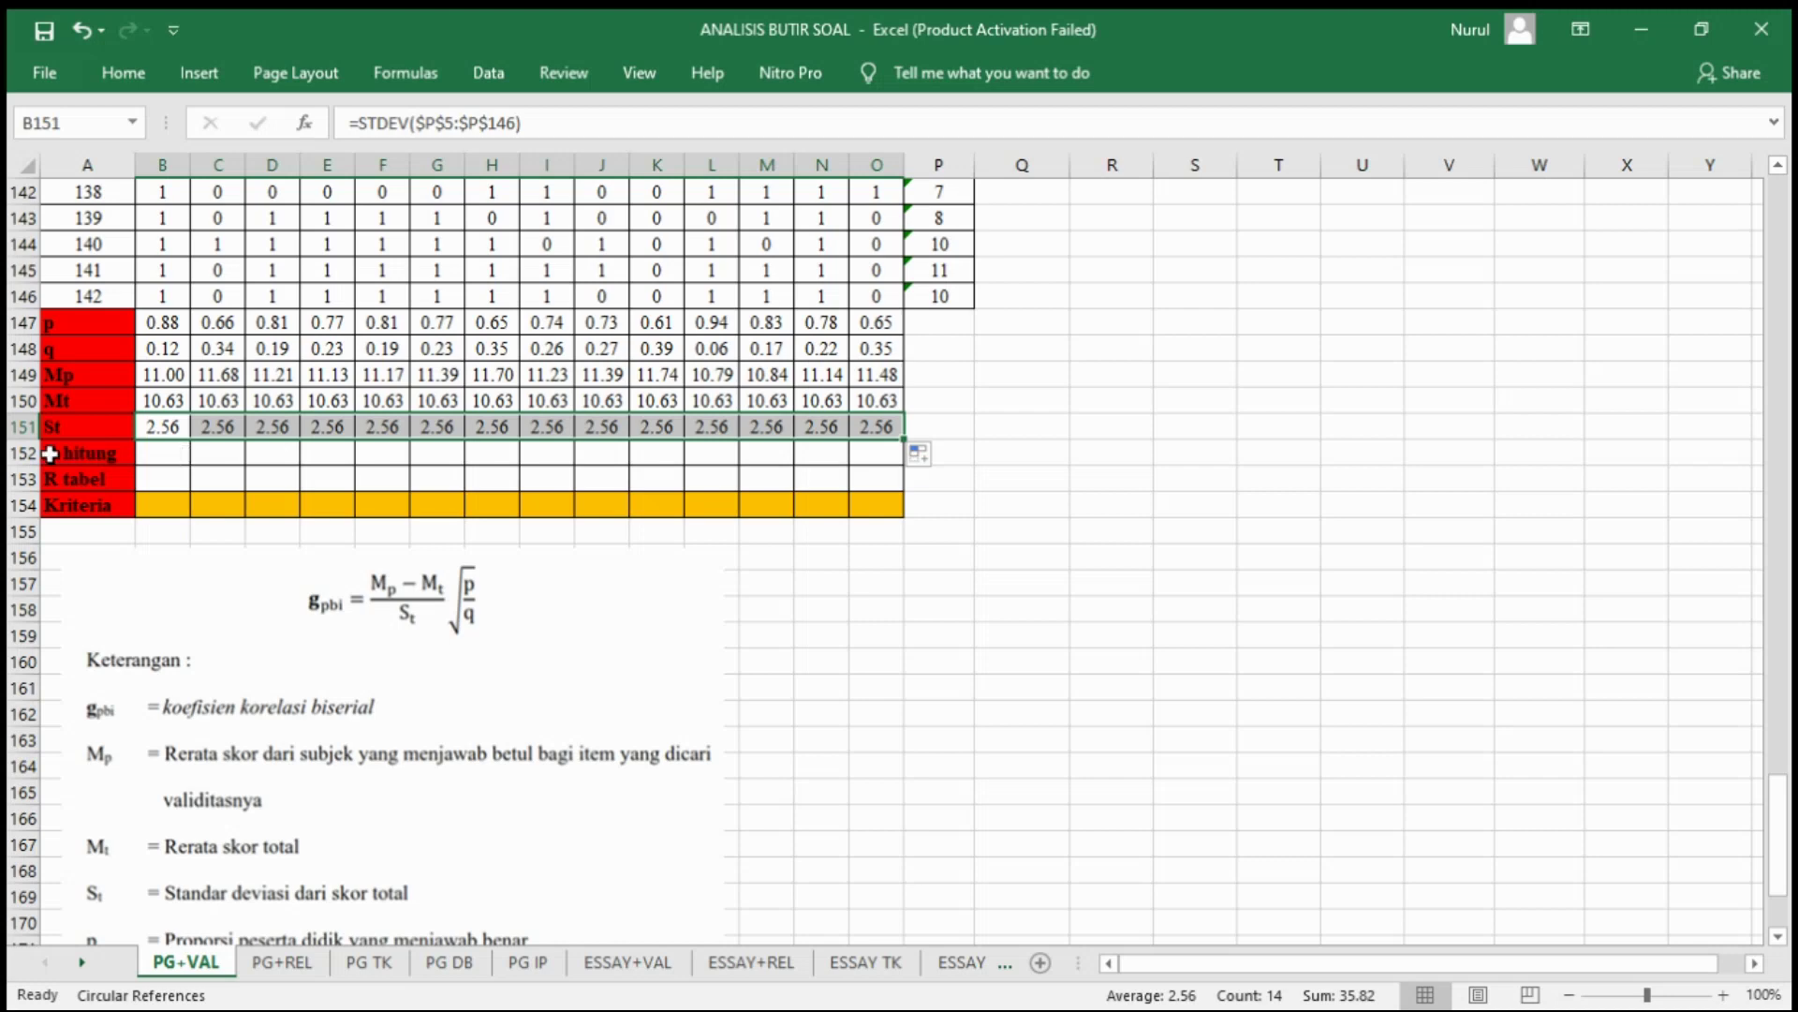
Step: Start the R hitung formula in B152 with =((B149-B150)/B151), dividing the Mp and Mt difference by St
left_click(178, 456)
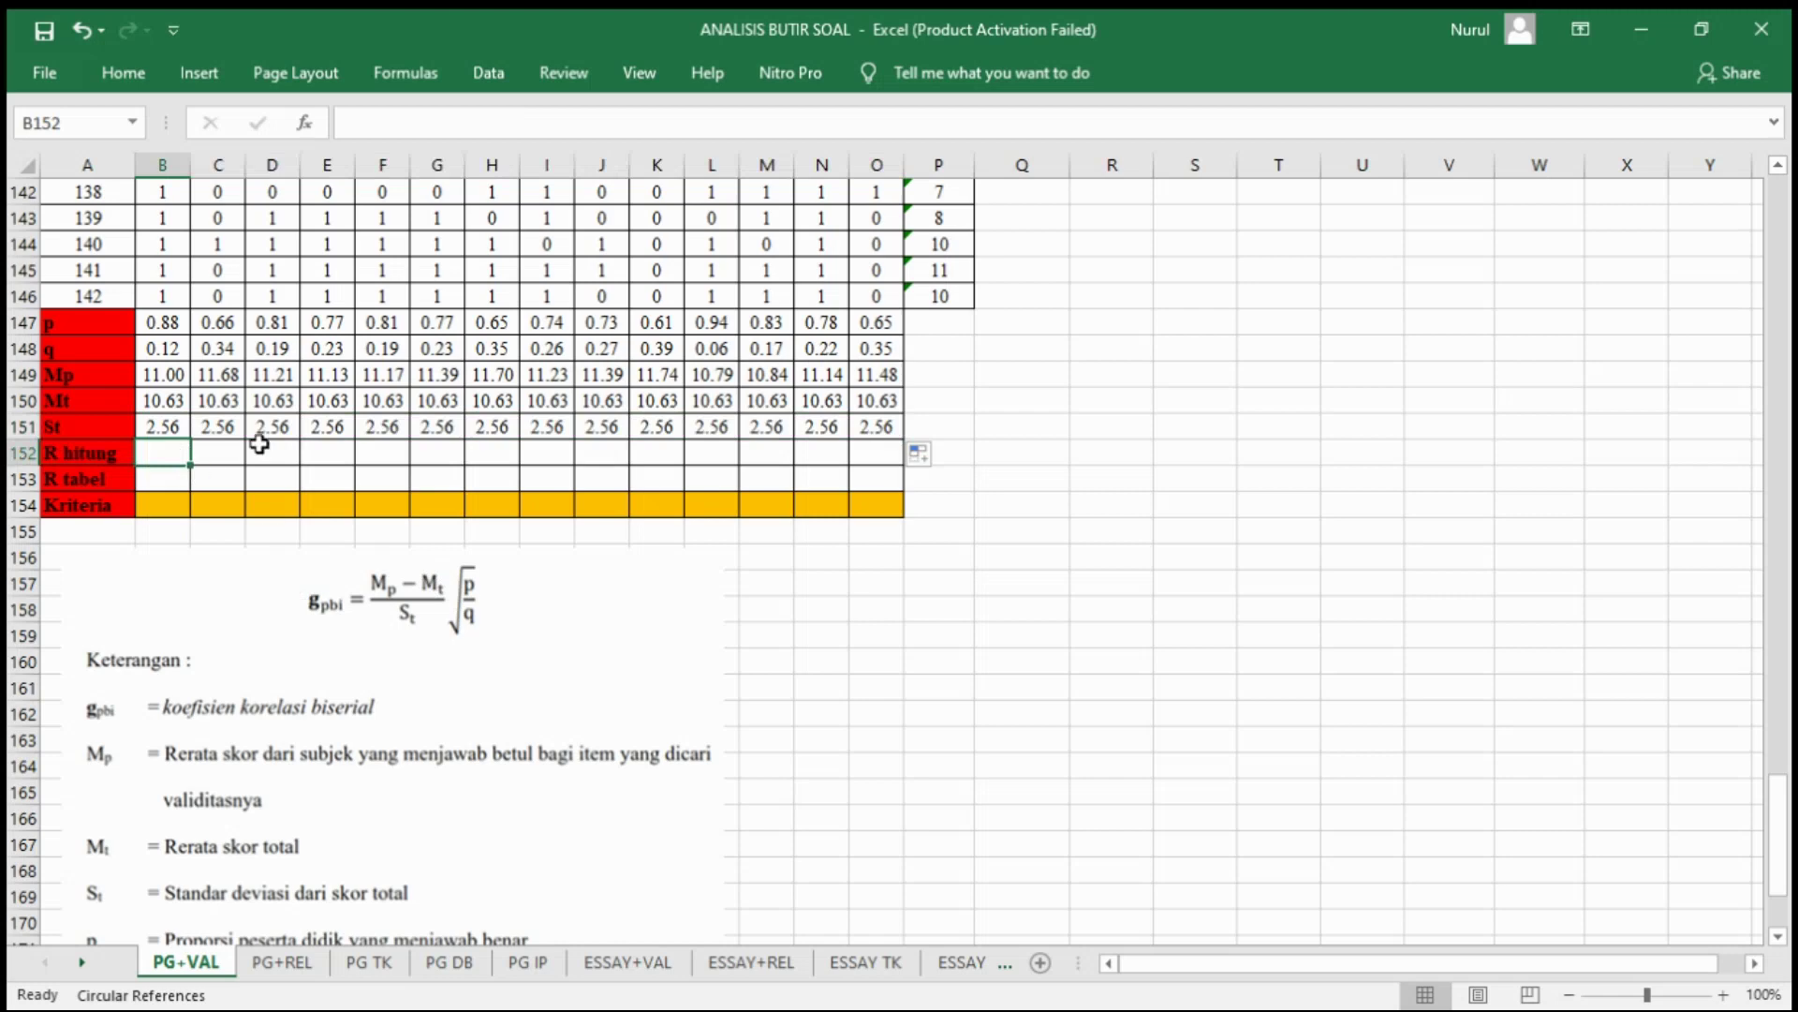
type("=((")
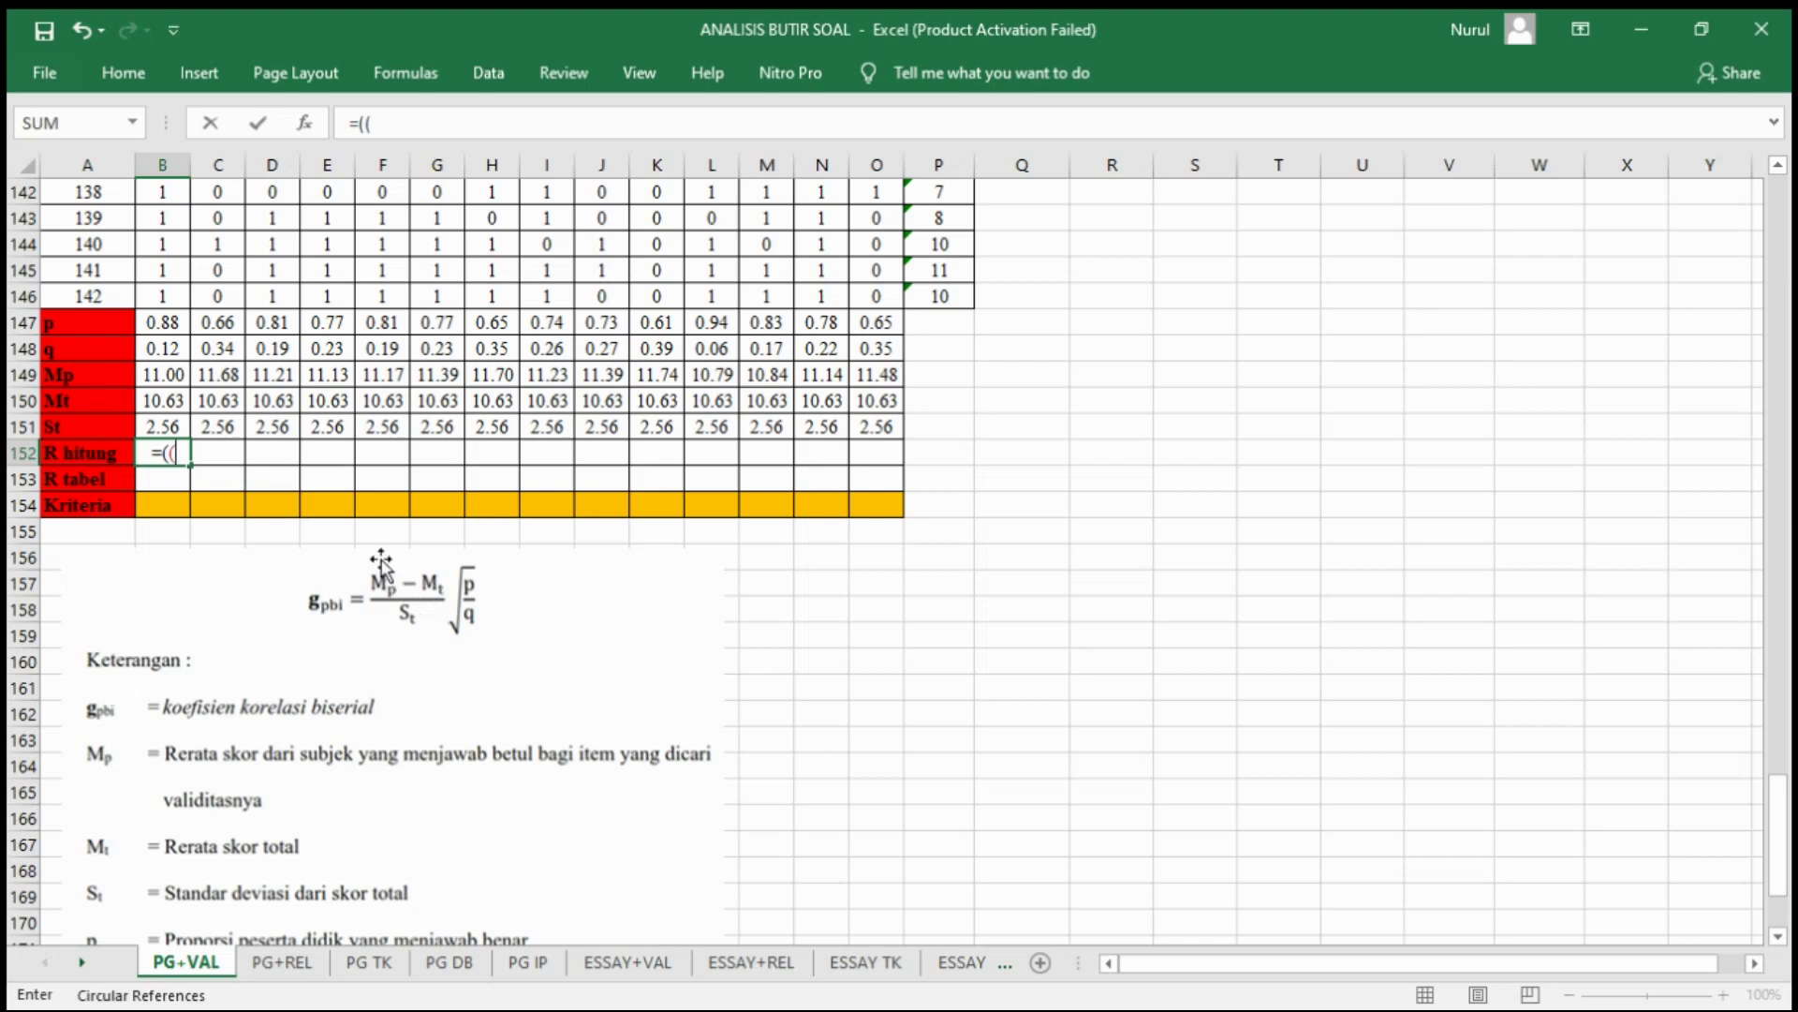
left_click(154, 372)
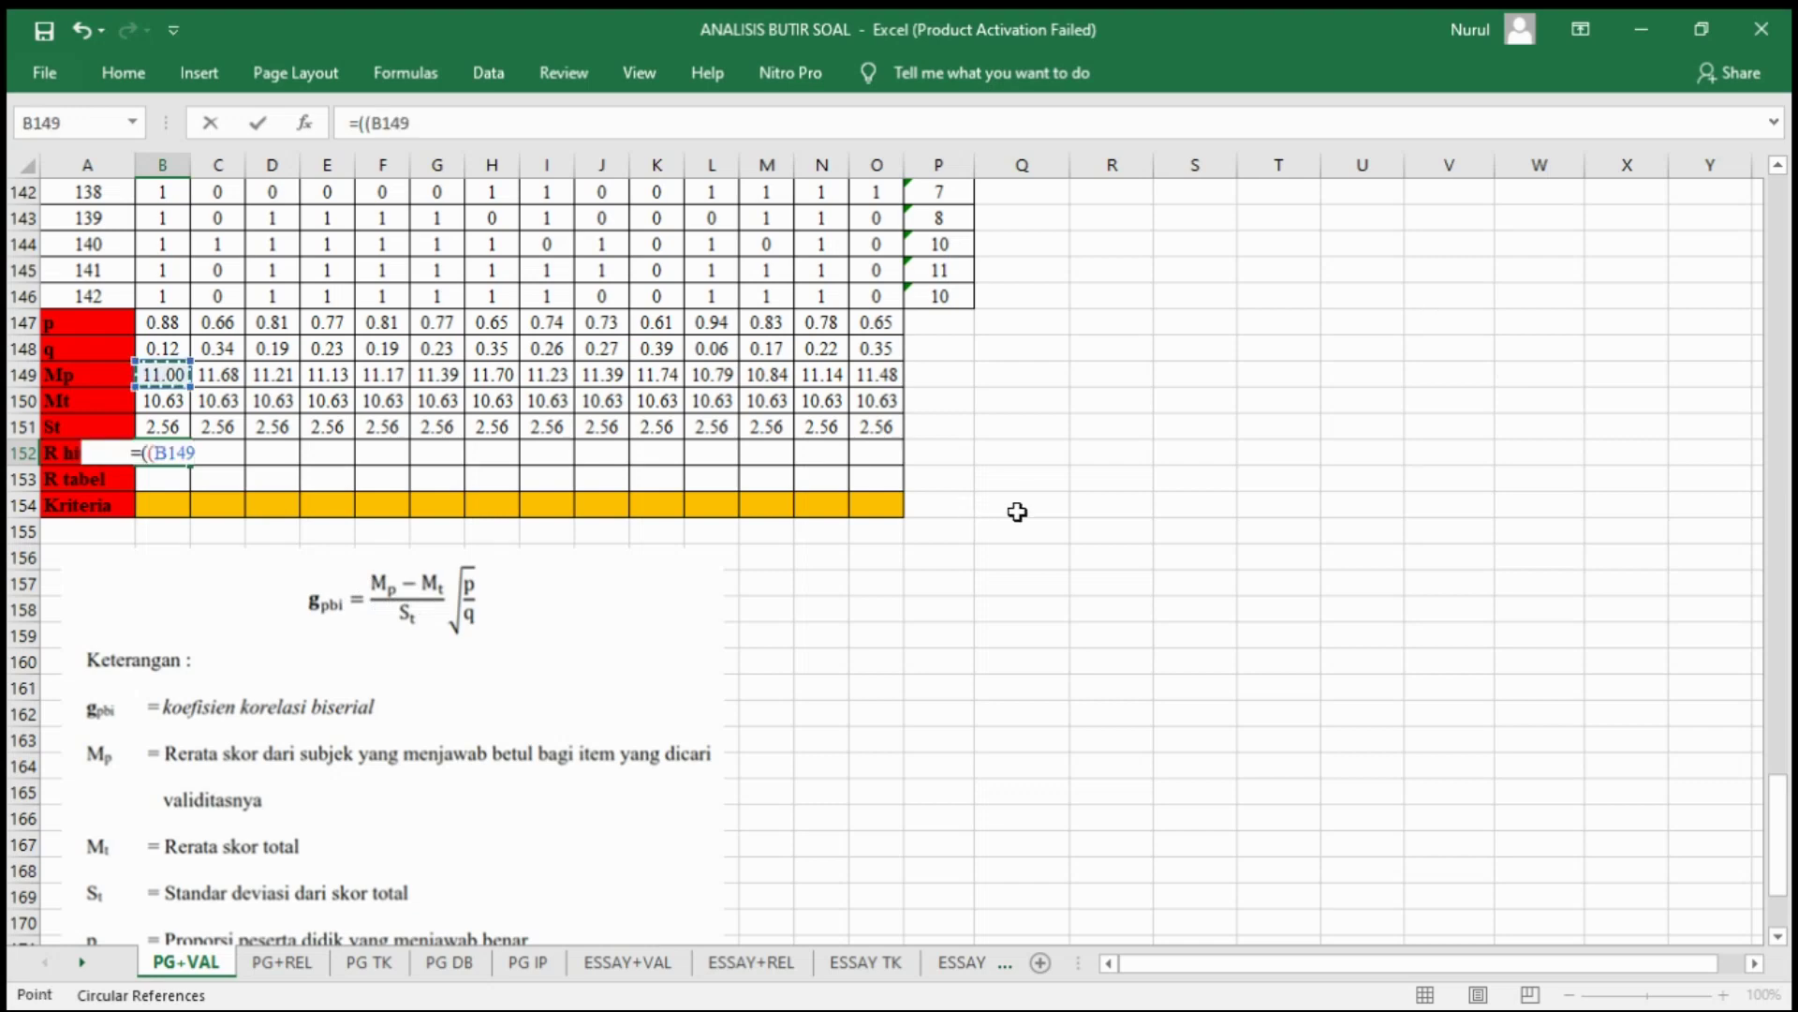
type("-")
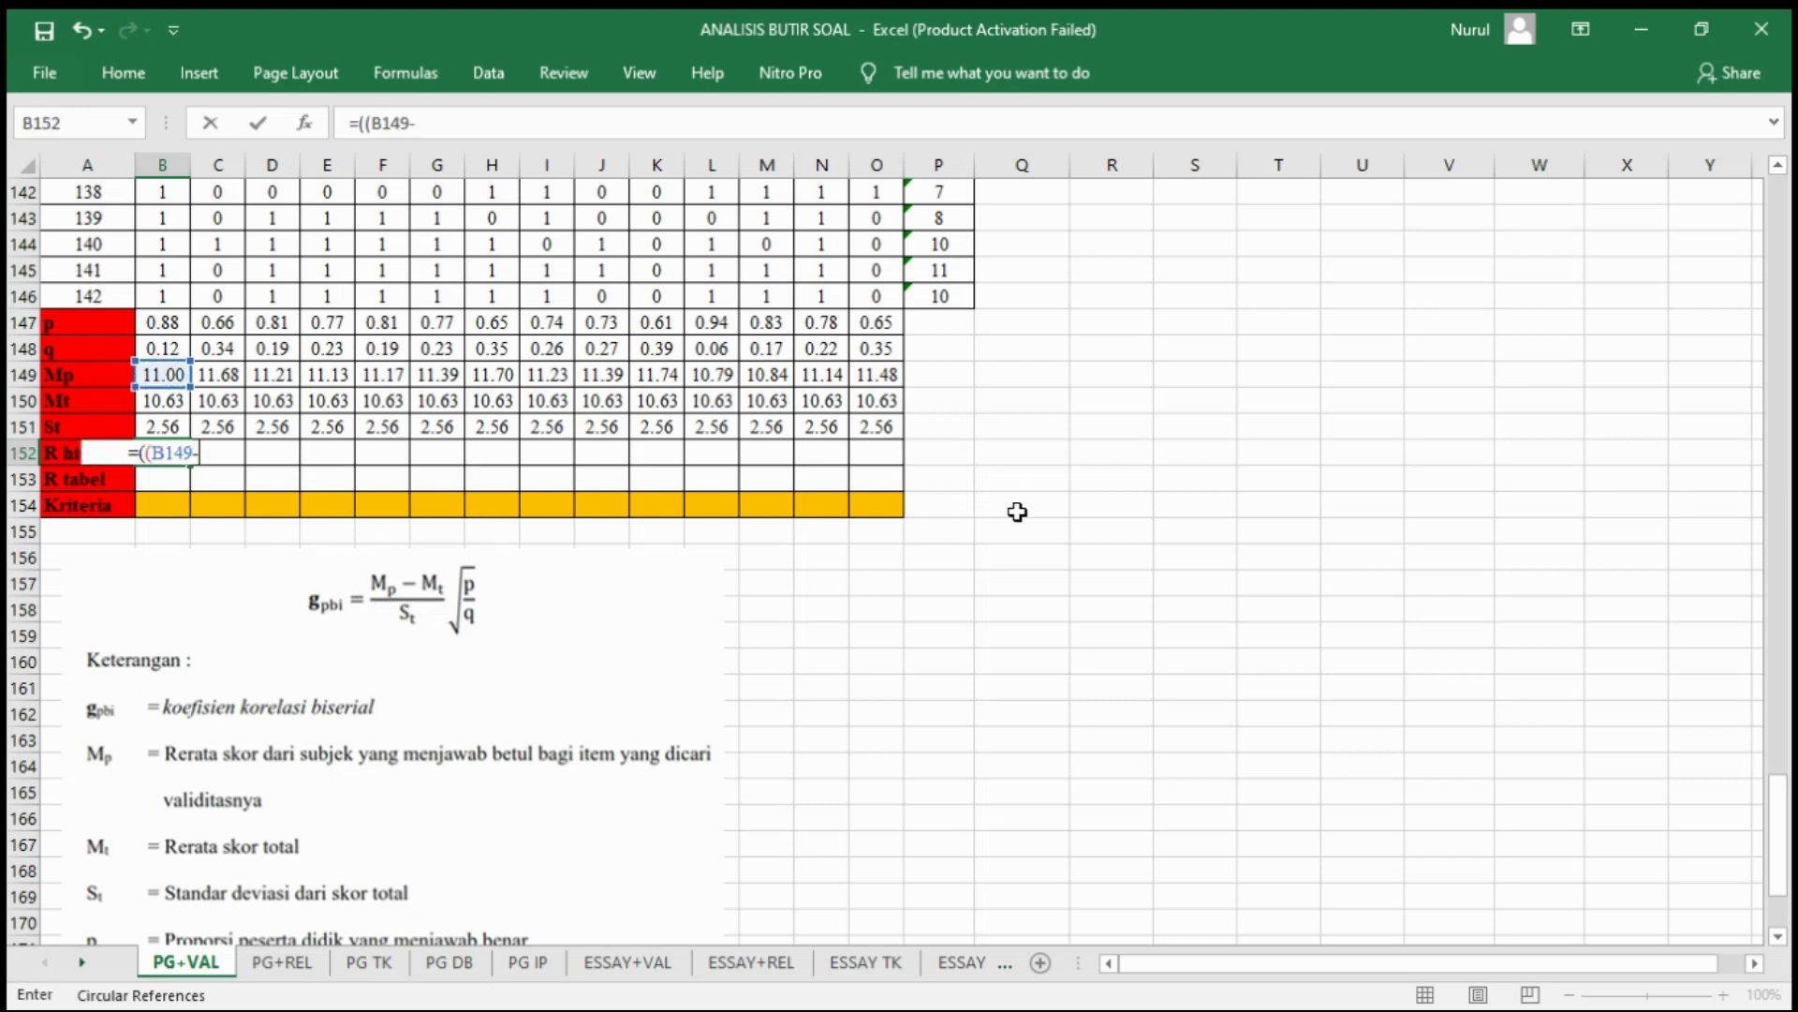
left_click(178, 401)
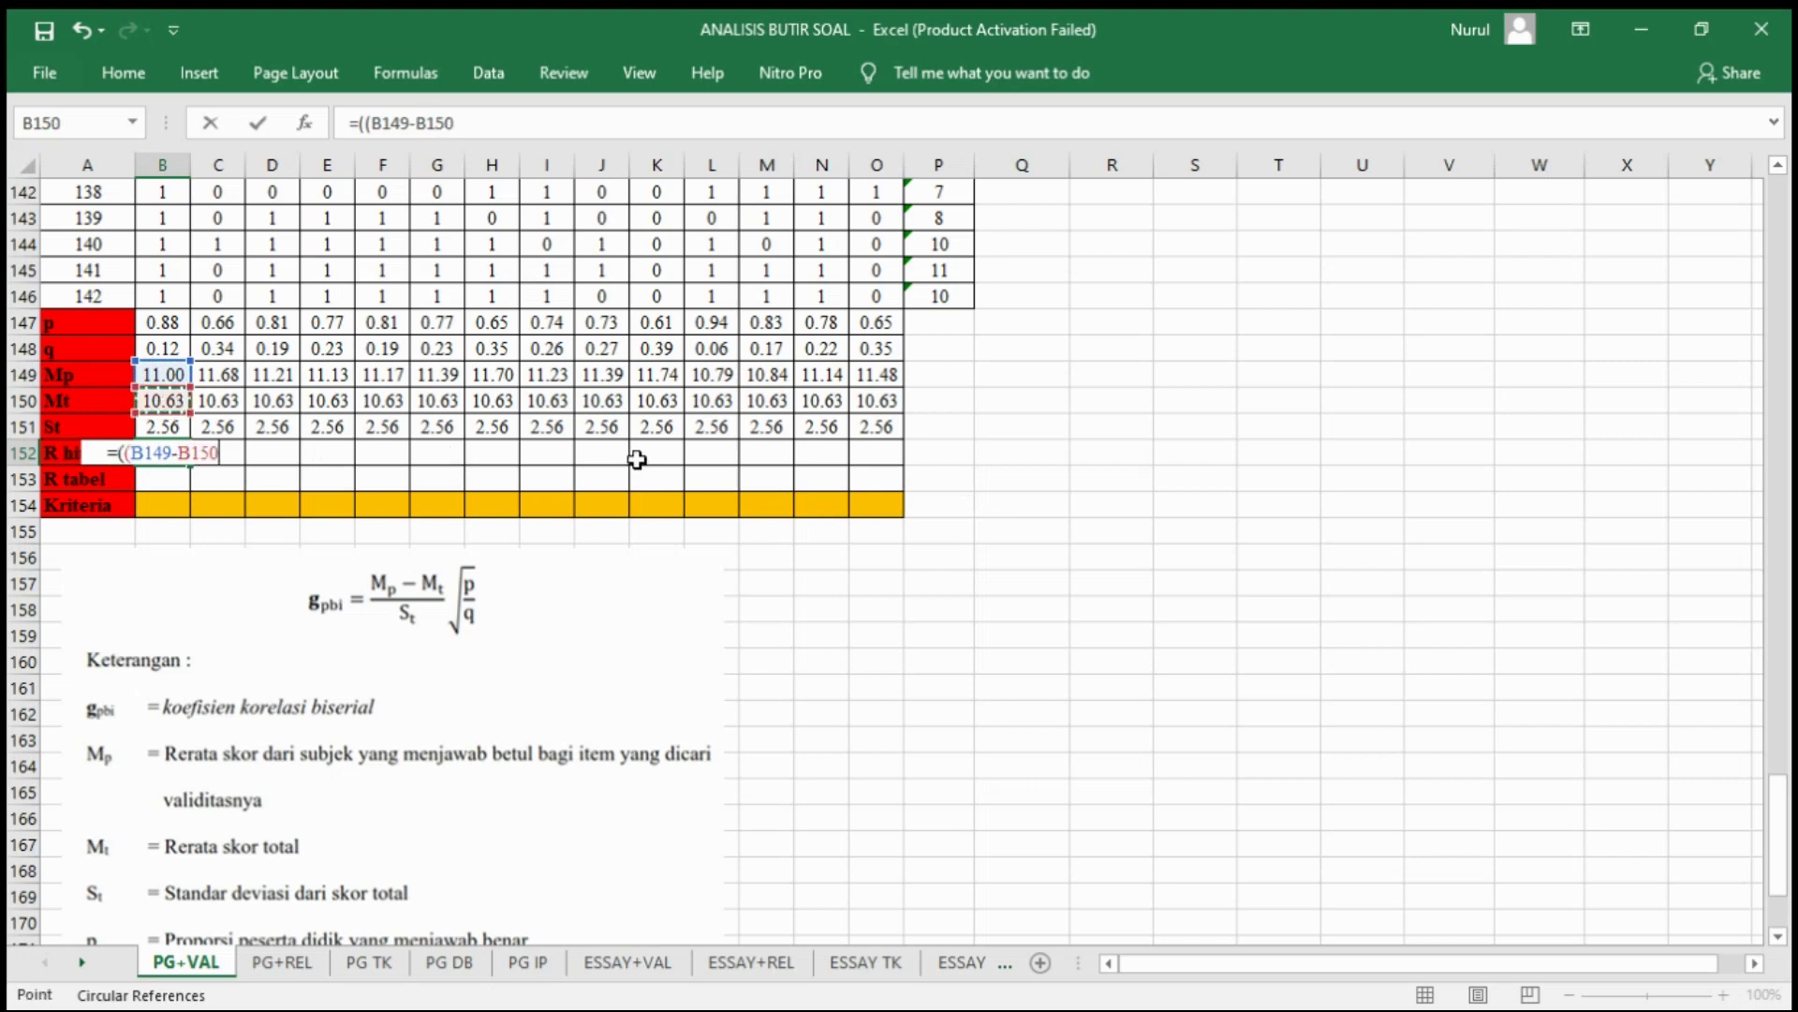
type(")")
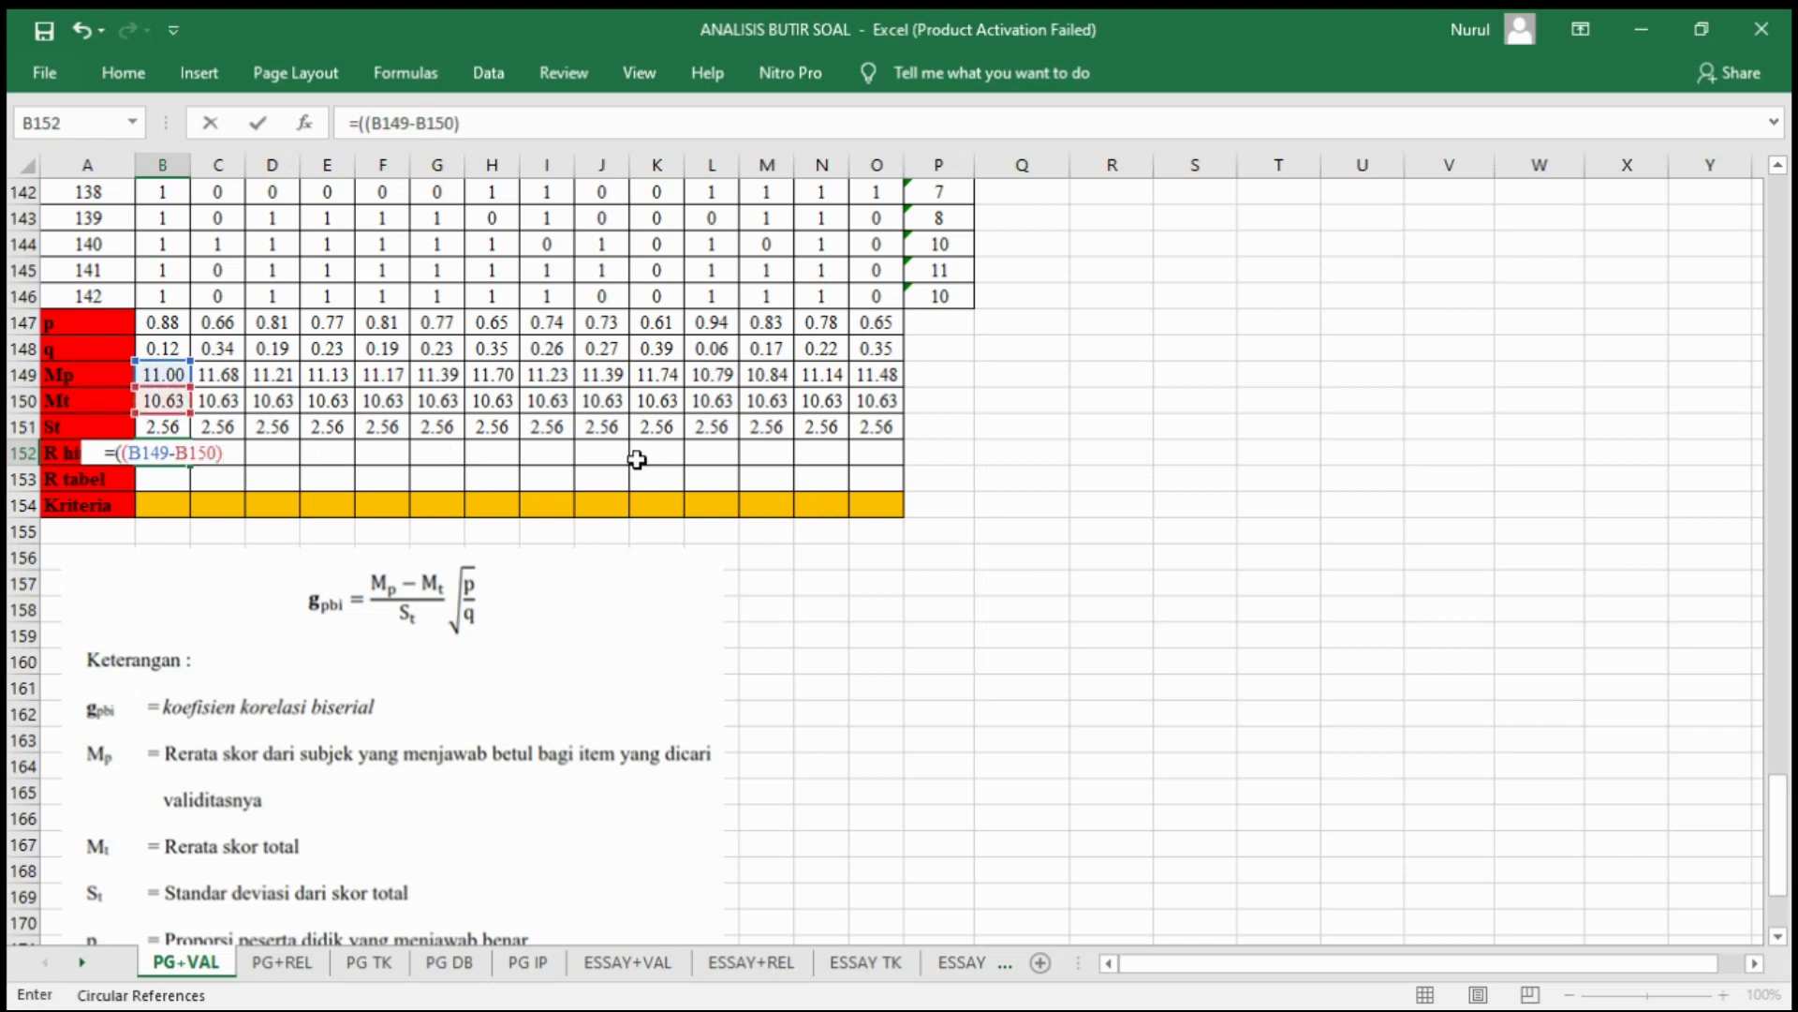
type("/")
left_click(174, 427)
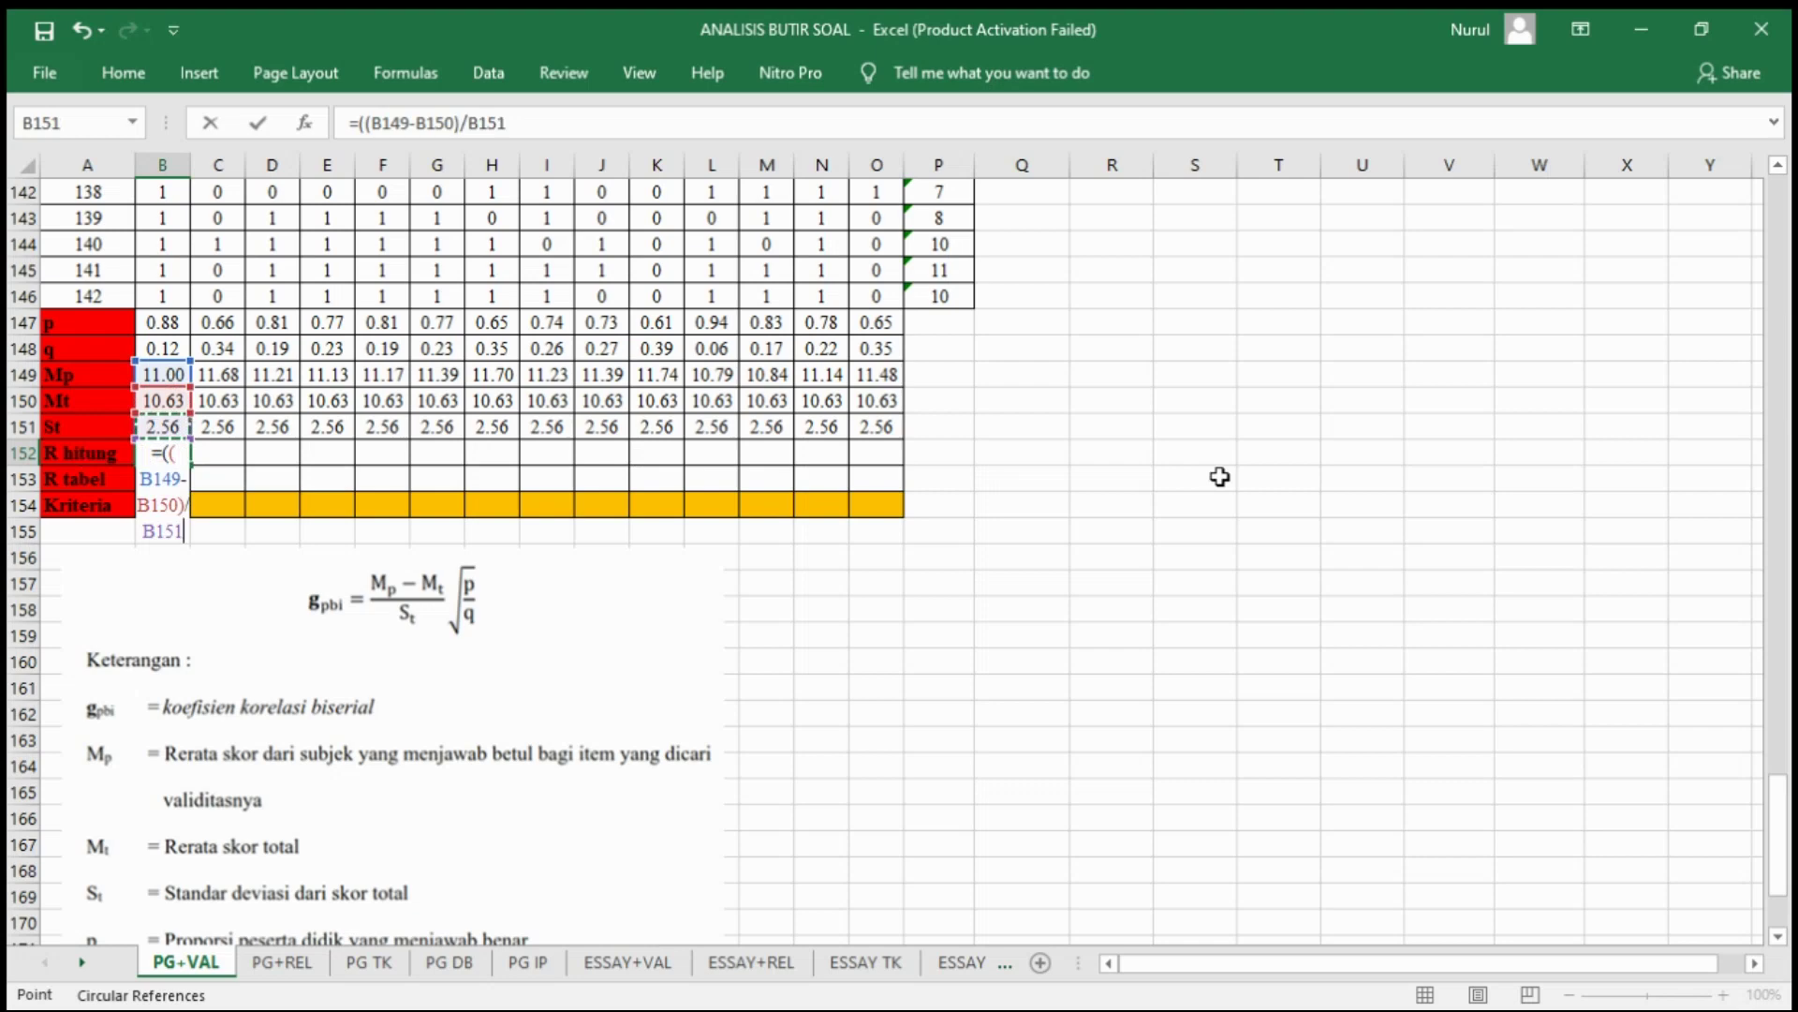
type(")")
Step: Complete the R hitung formula in B152 by multiplying by (SQRT(B147/B148)), then fill it across to O152
type("*(SQRT")
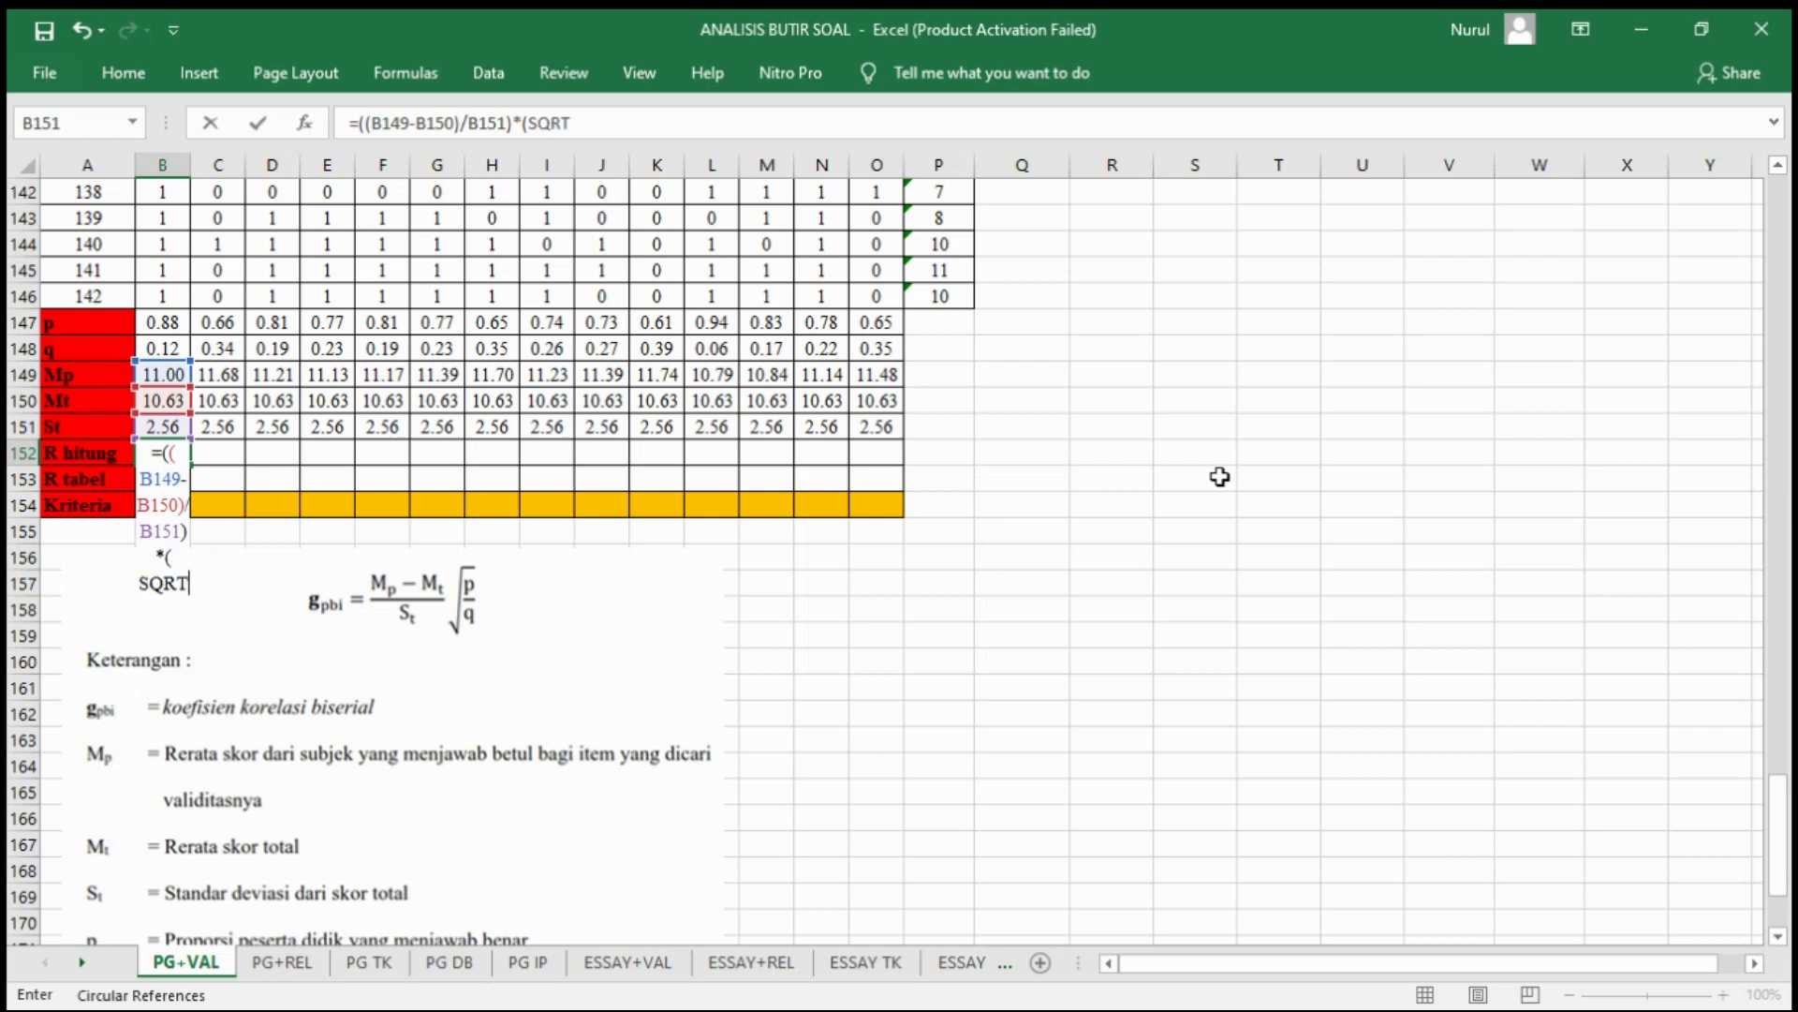
type("(")
left_click(176, 325)
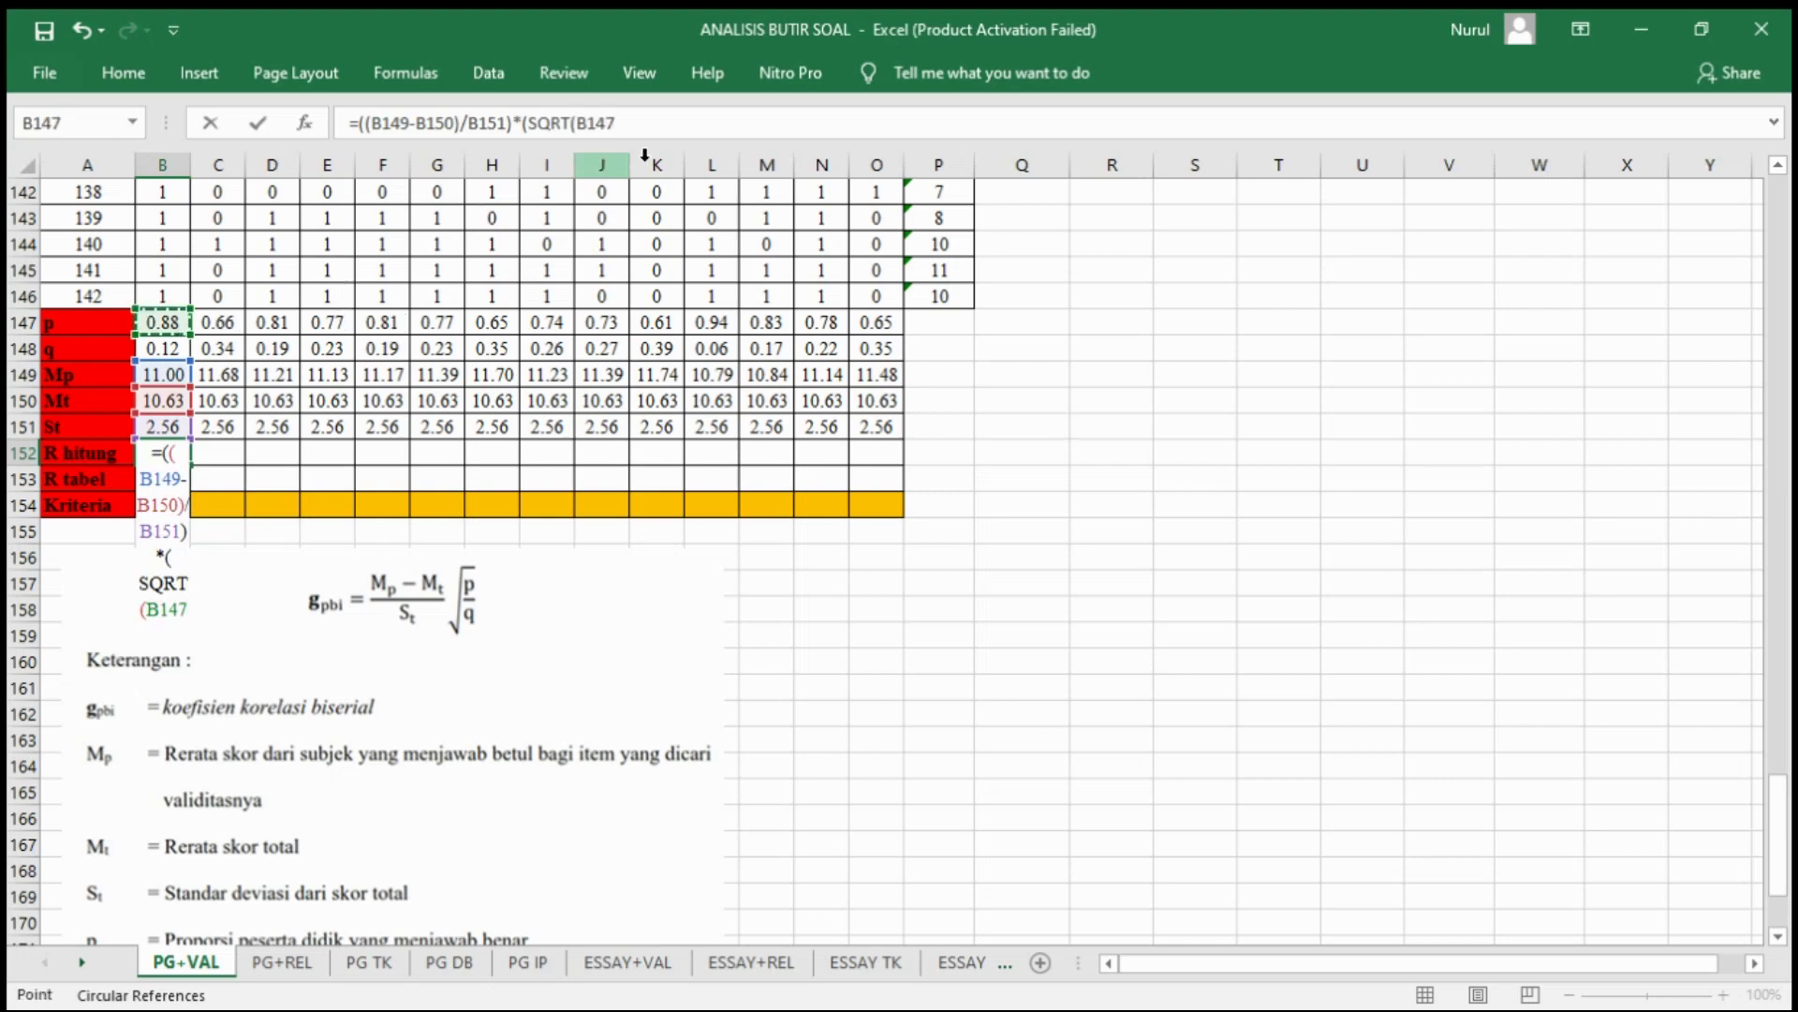
type("/")
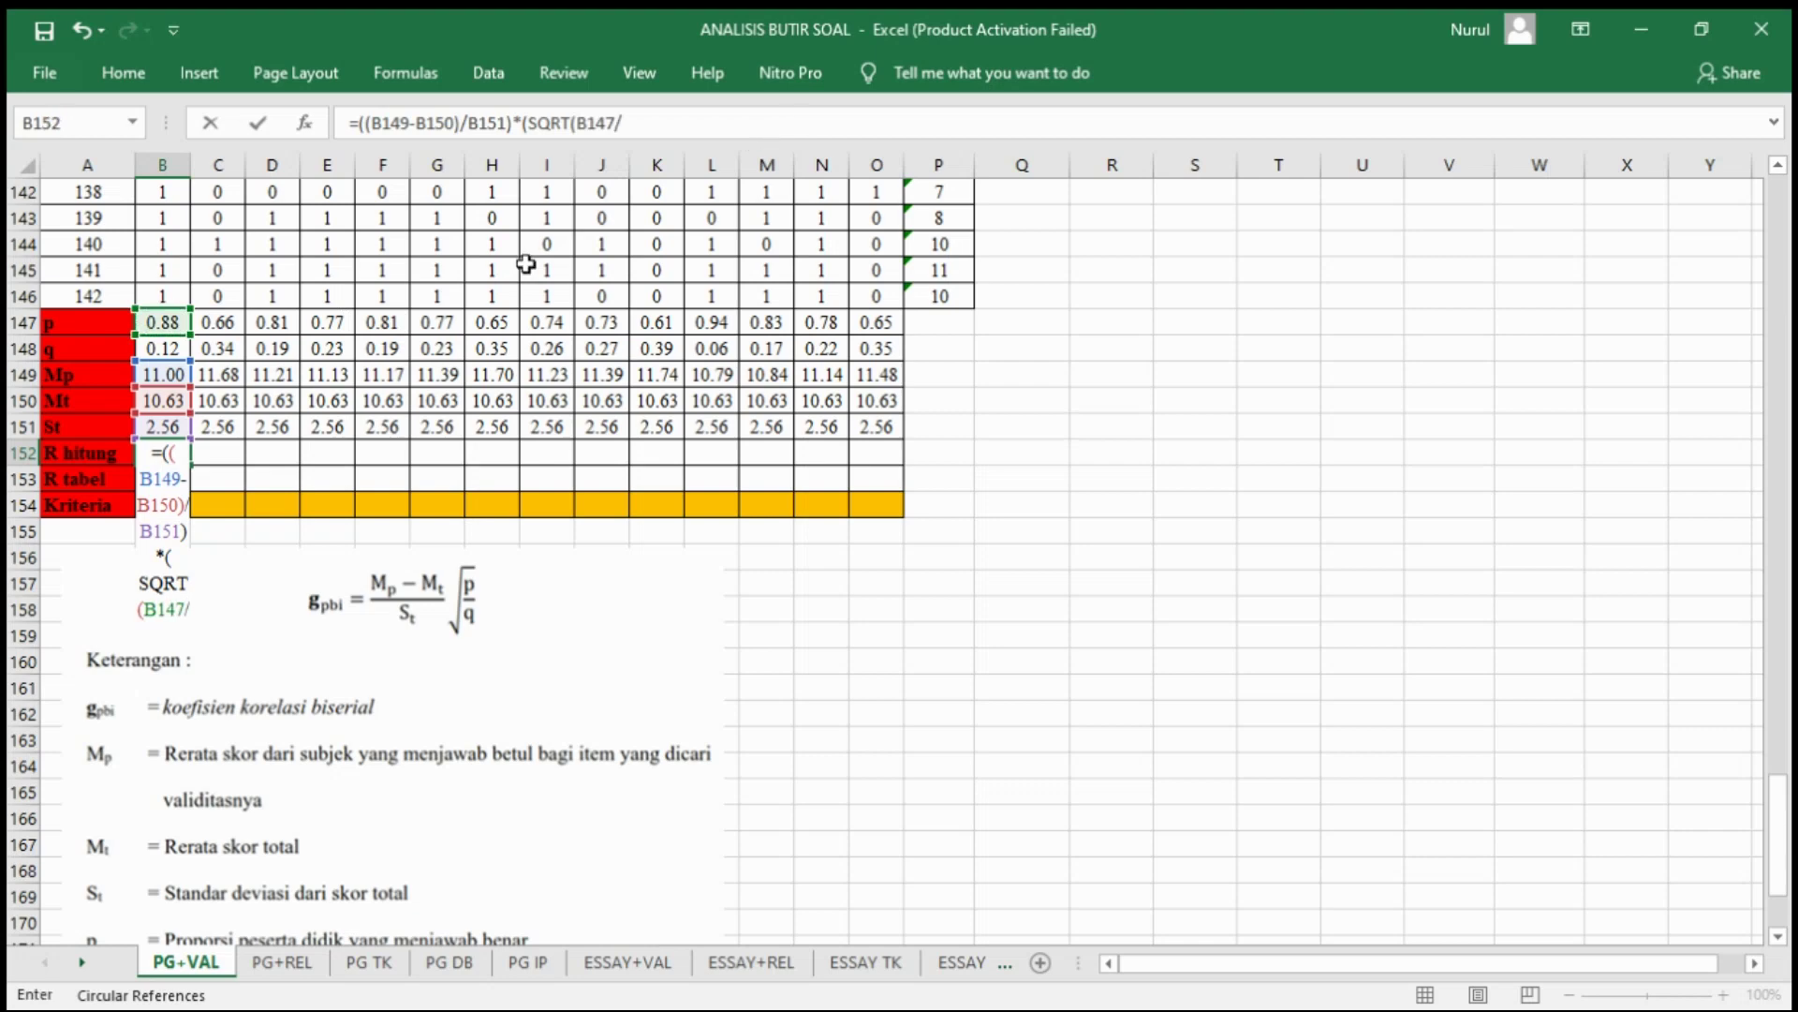
left_click(178, 350)
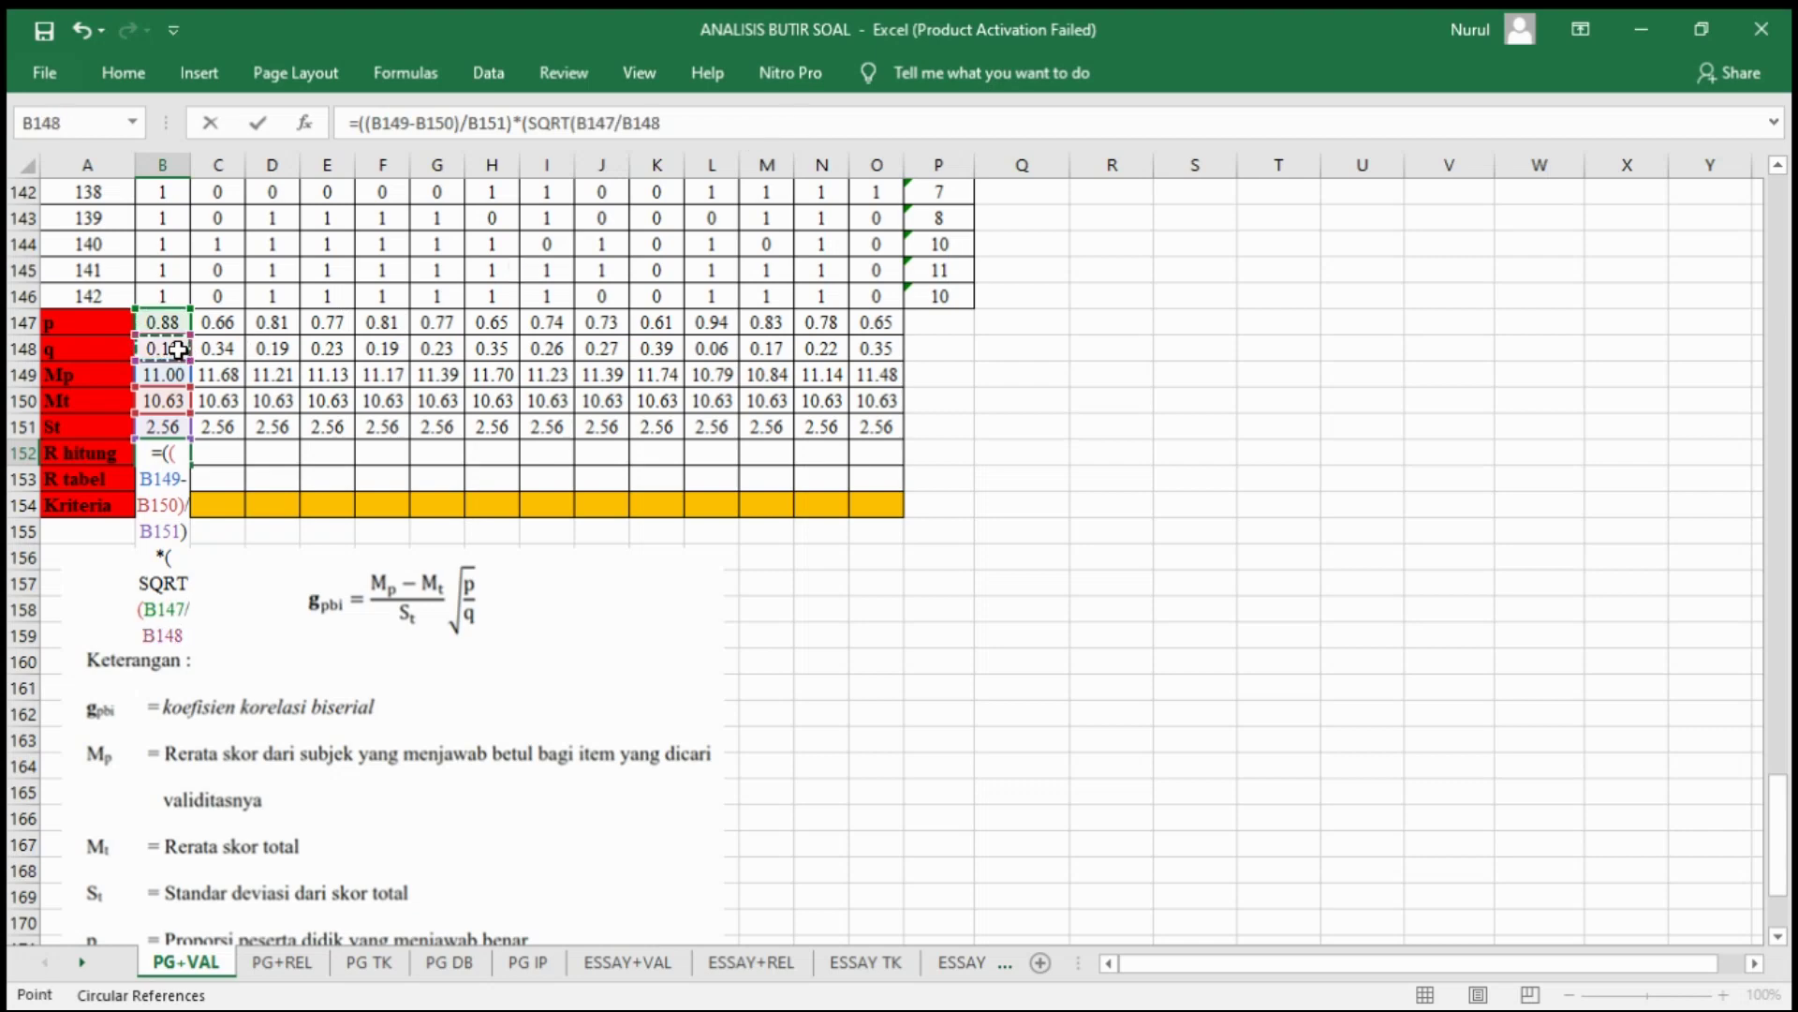
type("))")
key("Return")
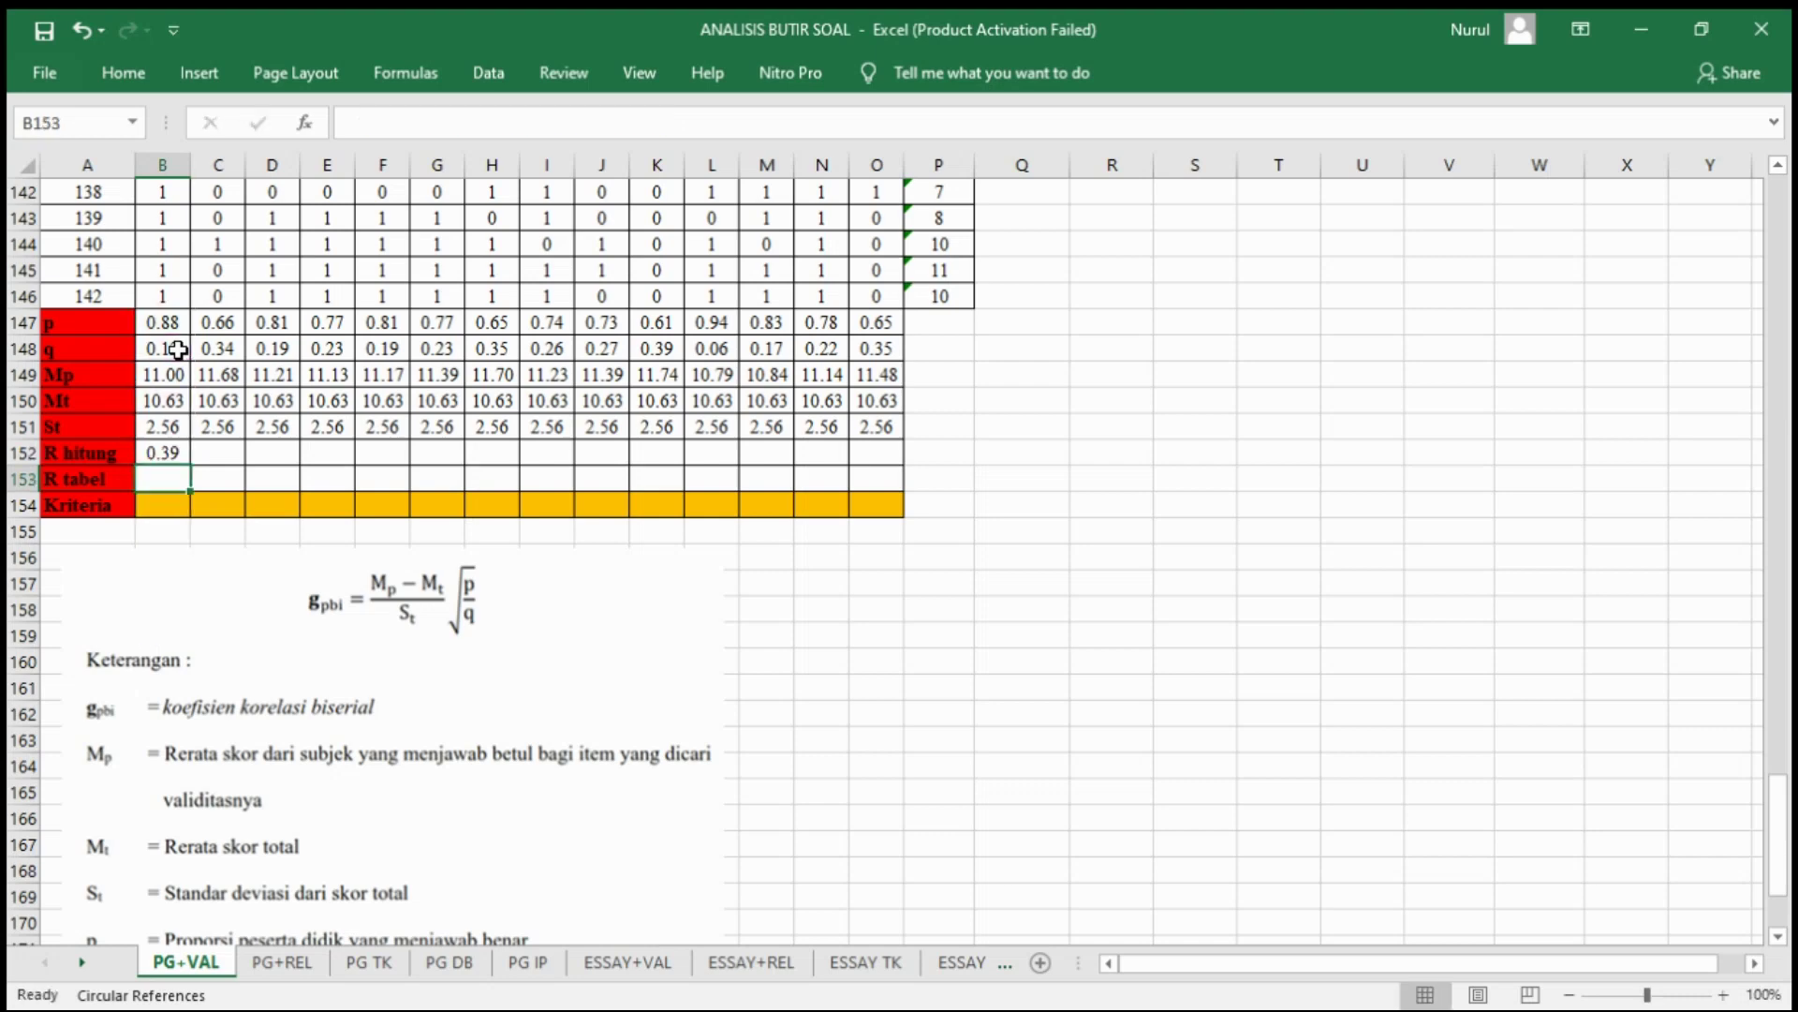
left_click(176, 455)
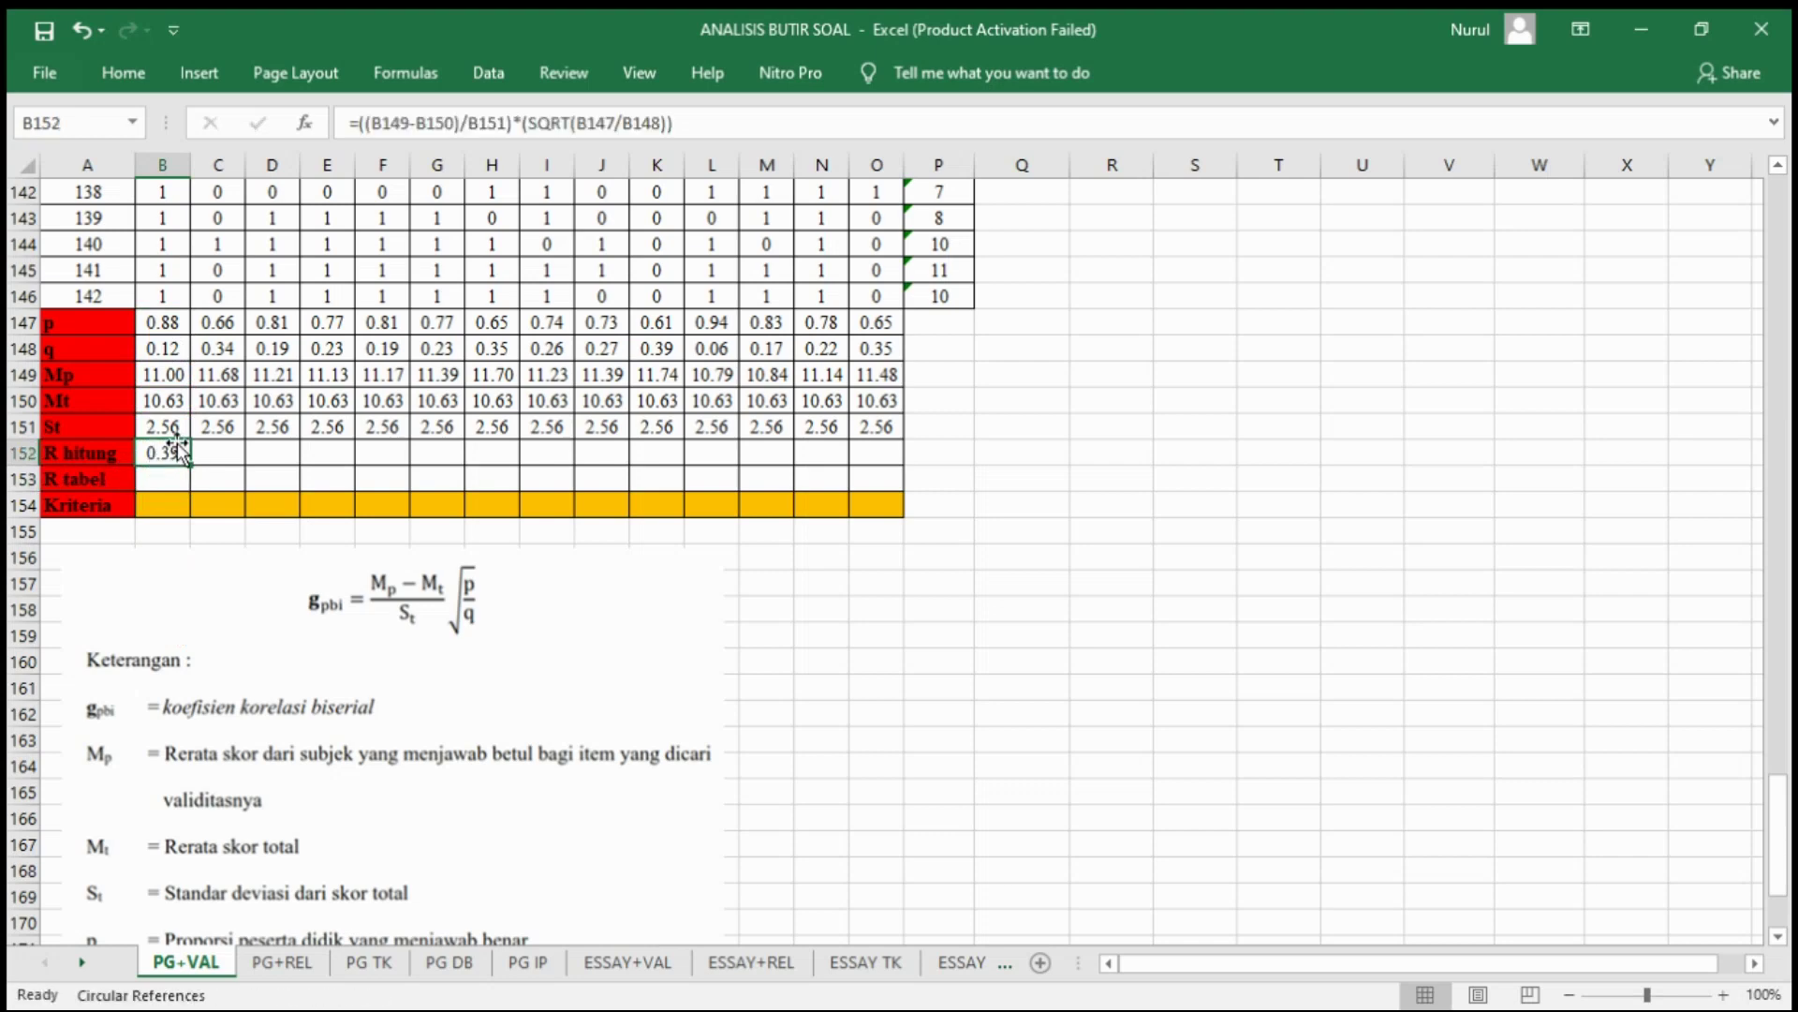
left_click_drag(186, 468, 921, 465)
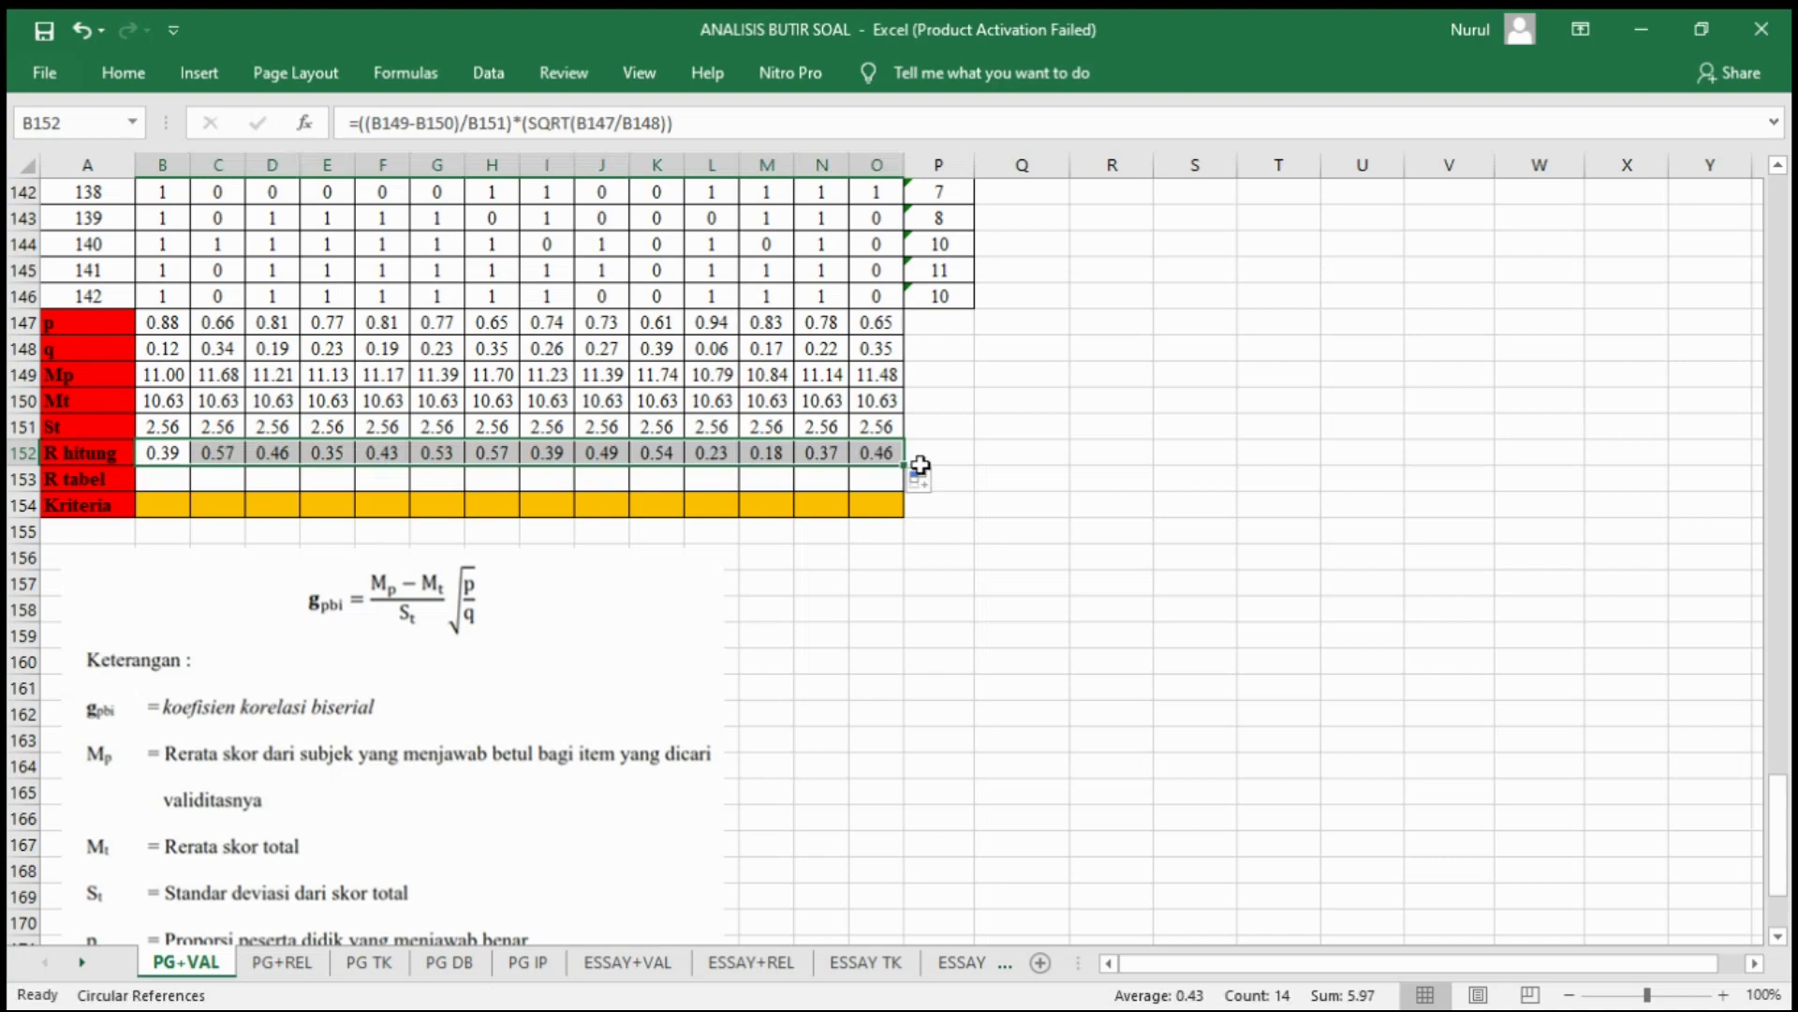
Step: Switch to r tabel.pdf in Nitro Pro to consult the r table for the R tabel row
key("Down")
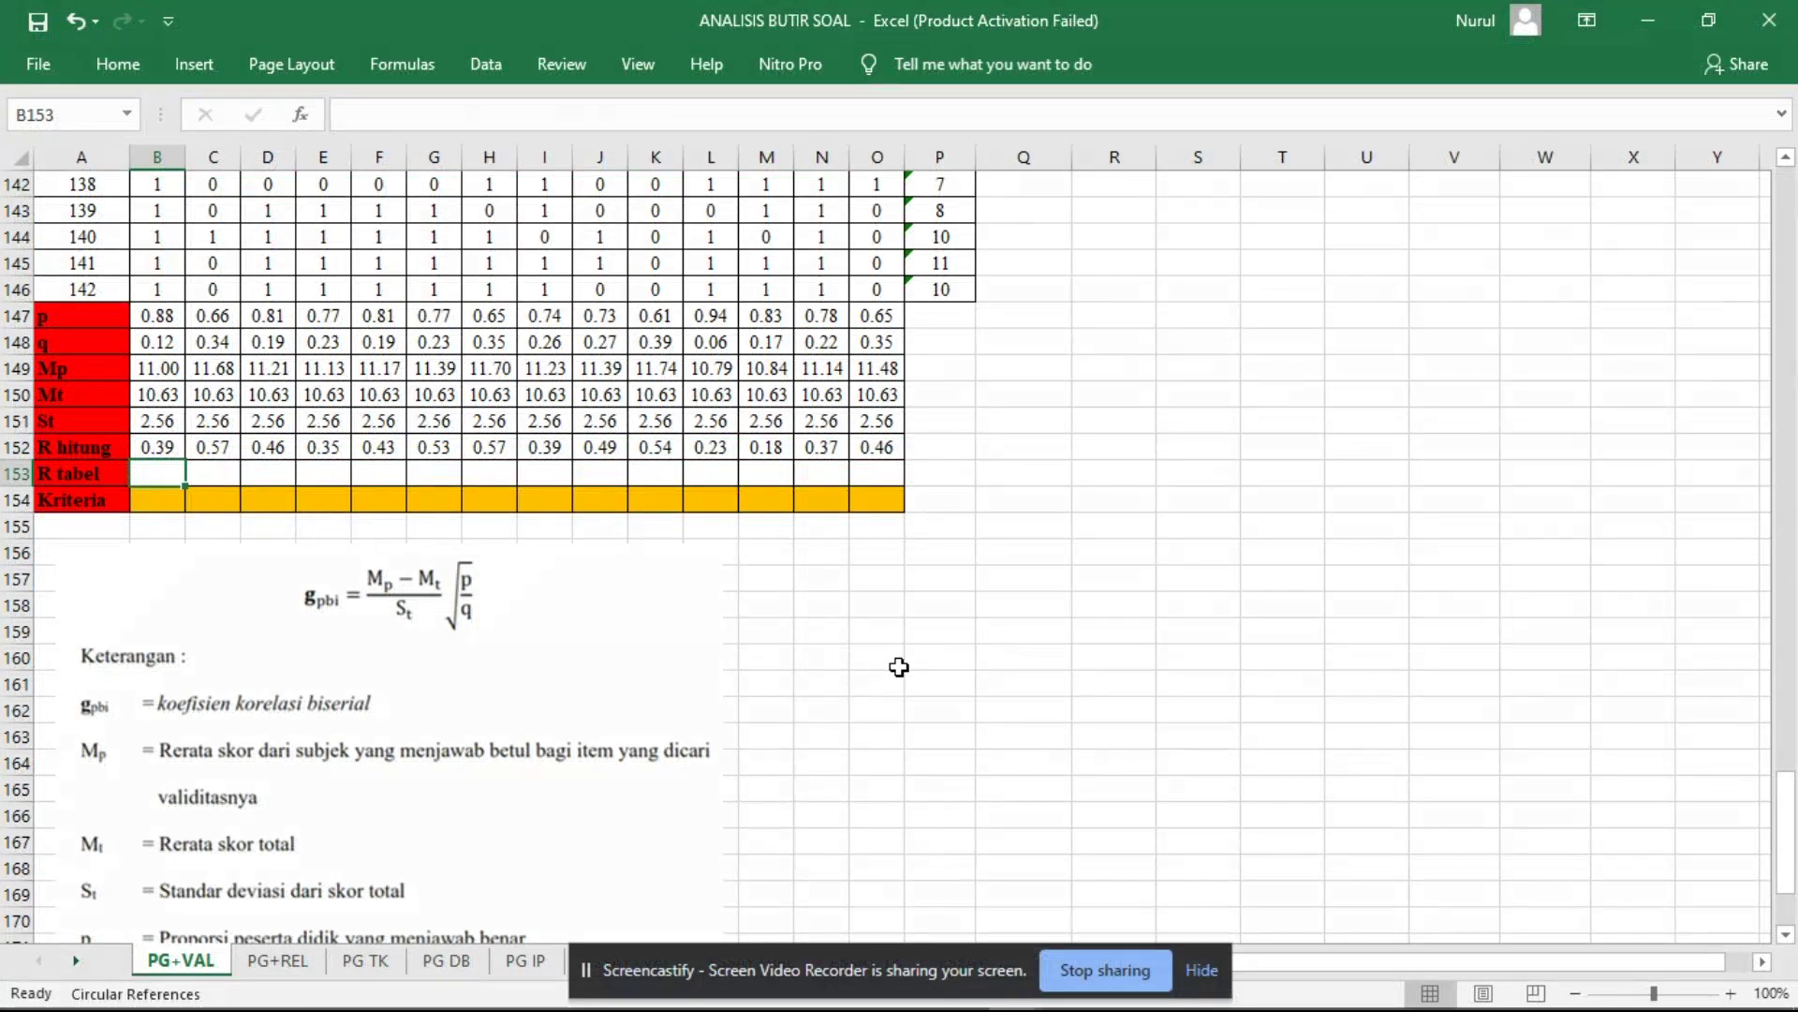
left_click(858, 547)
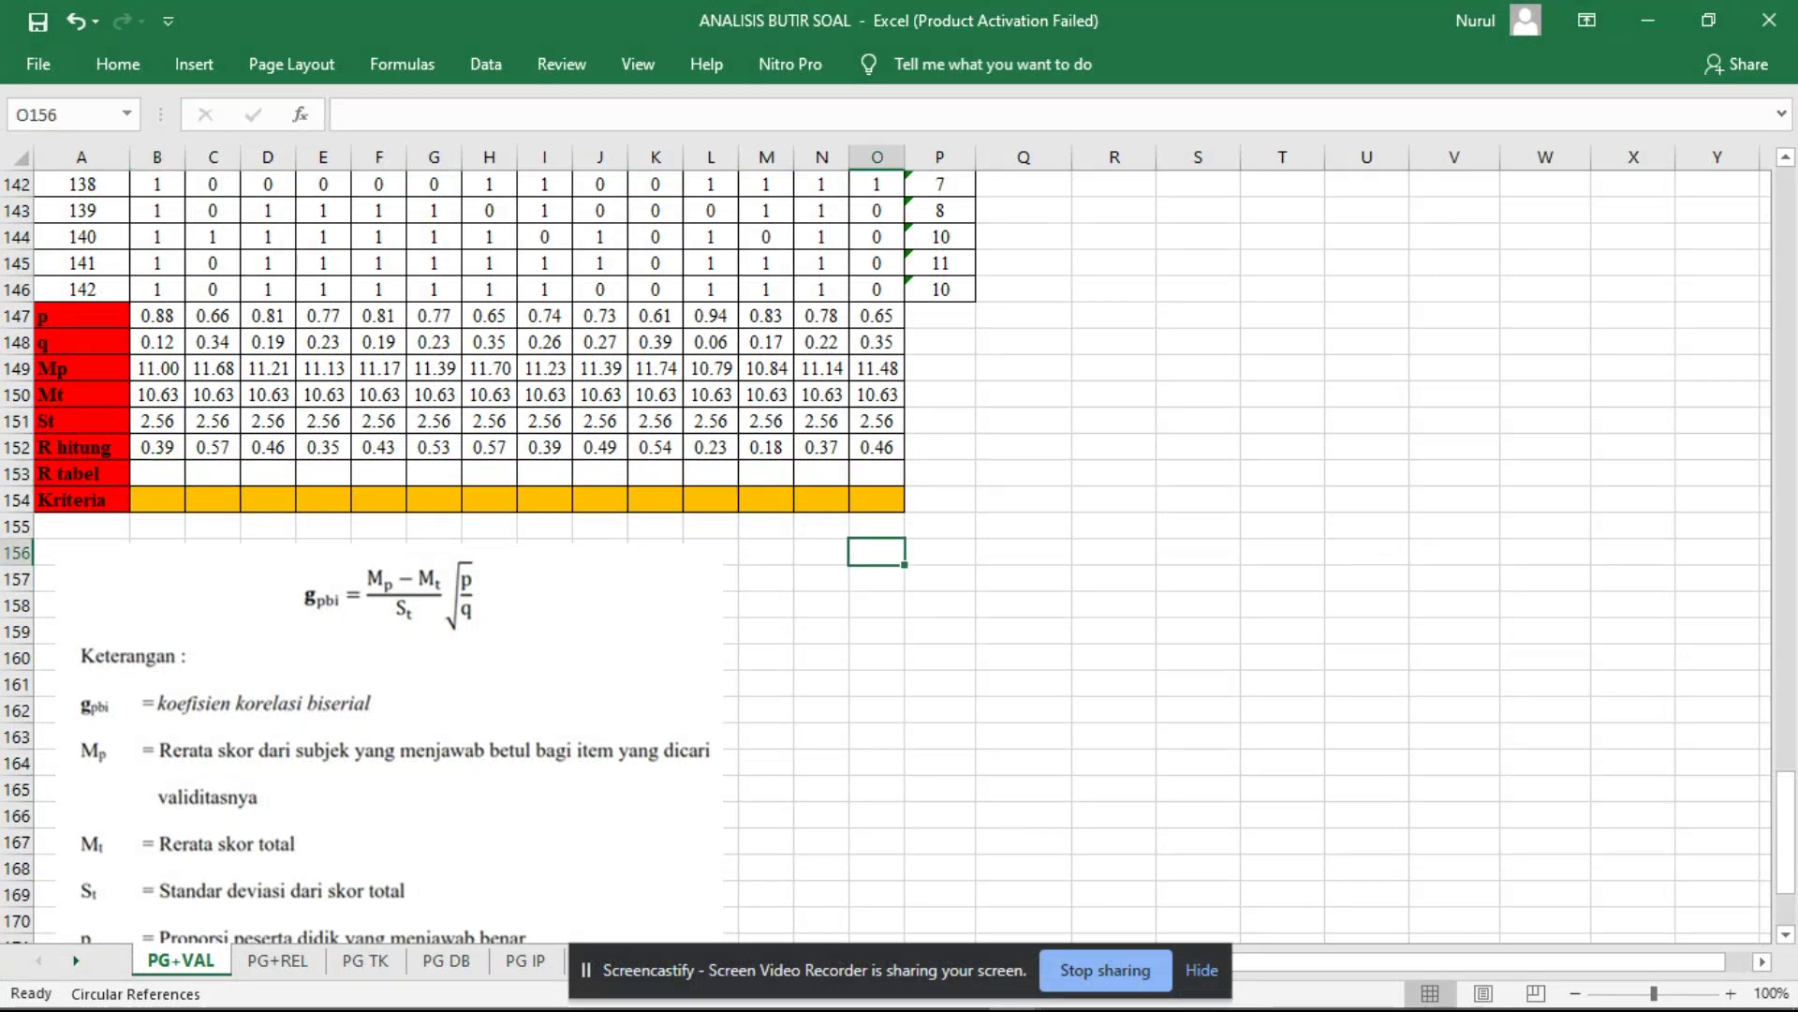
left_click(1131, 1000)
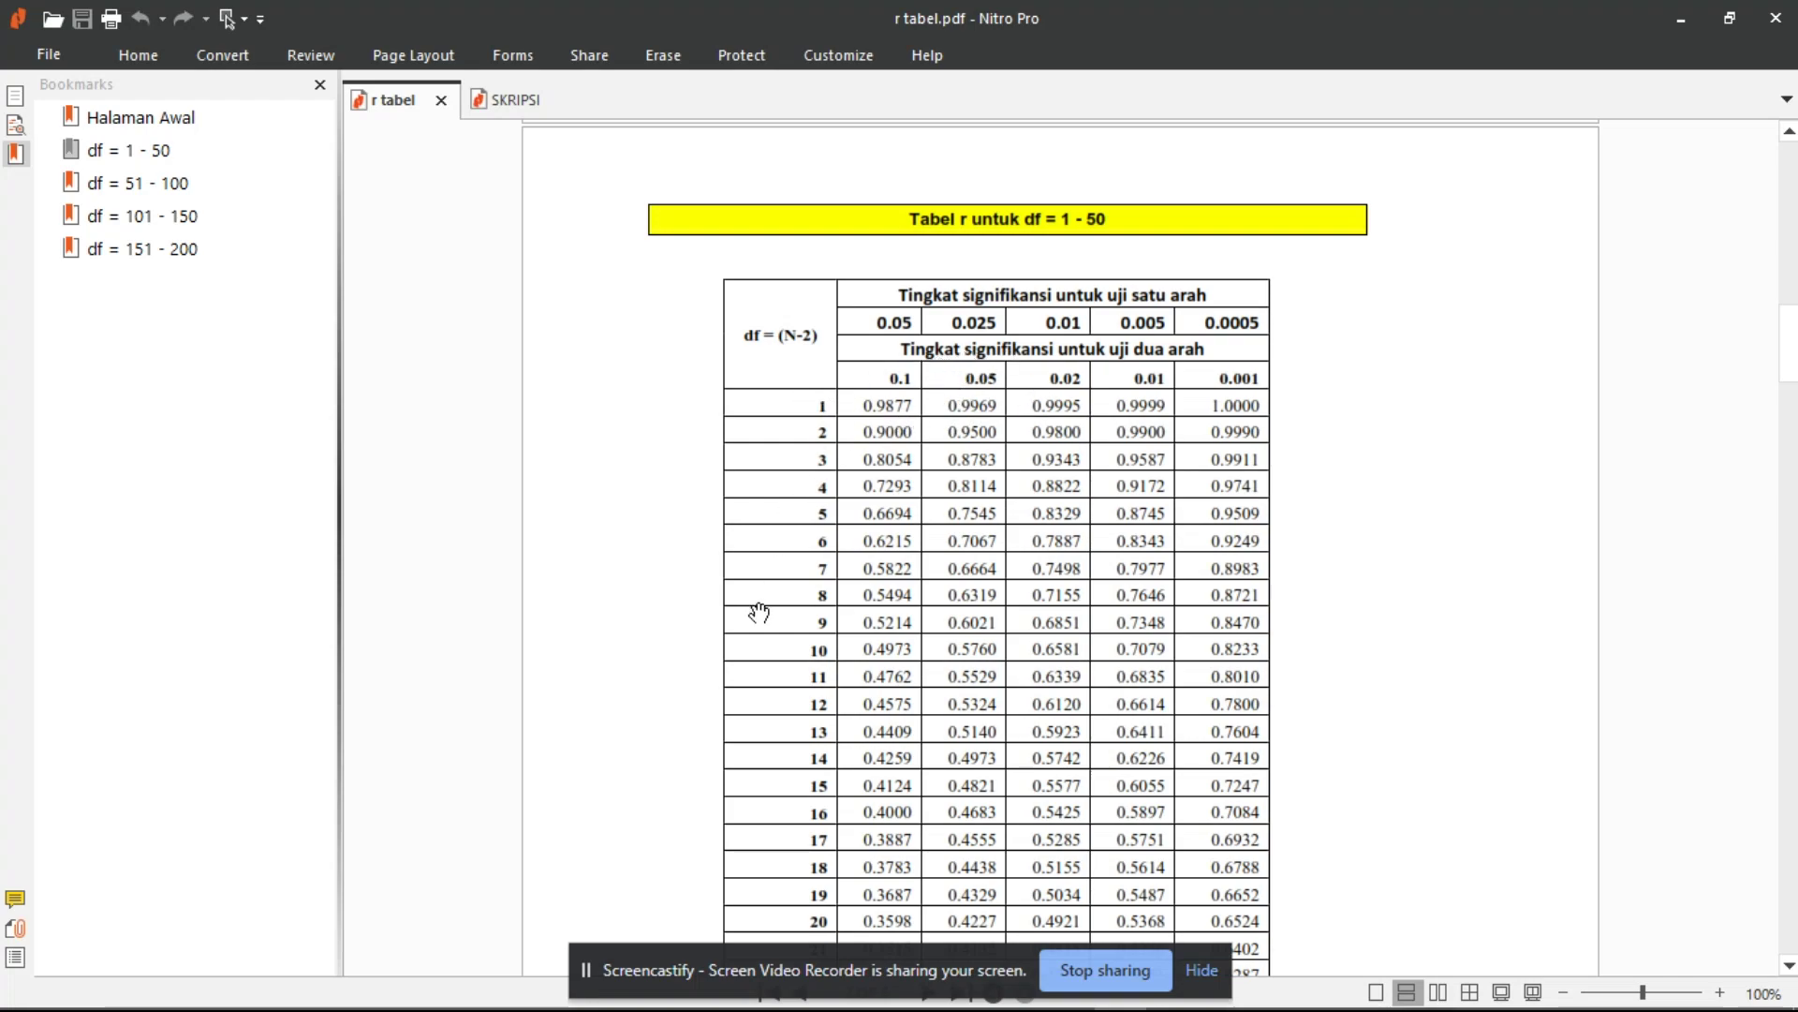
Step: Look up the two-tailed 0.05 value for df = 140 in the r table and return to the ANALISIS BUTIR SOAL workbook in Excel
scroll(759, 613, "down", 15)
scroll(803, 710, "down", 20)
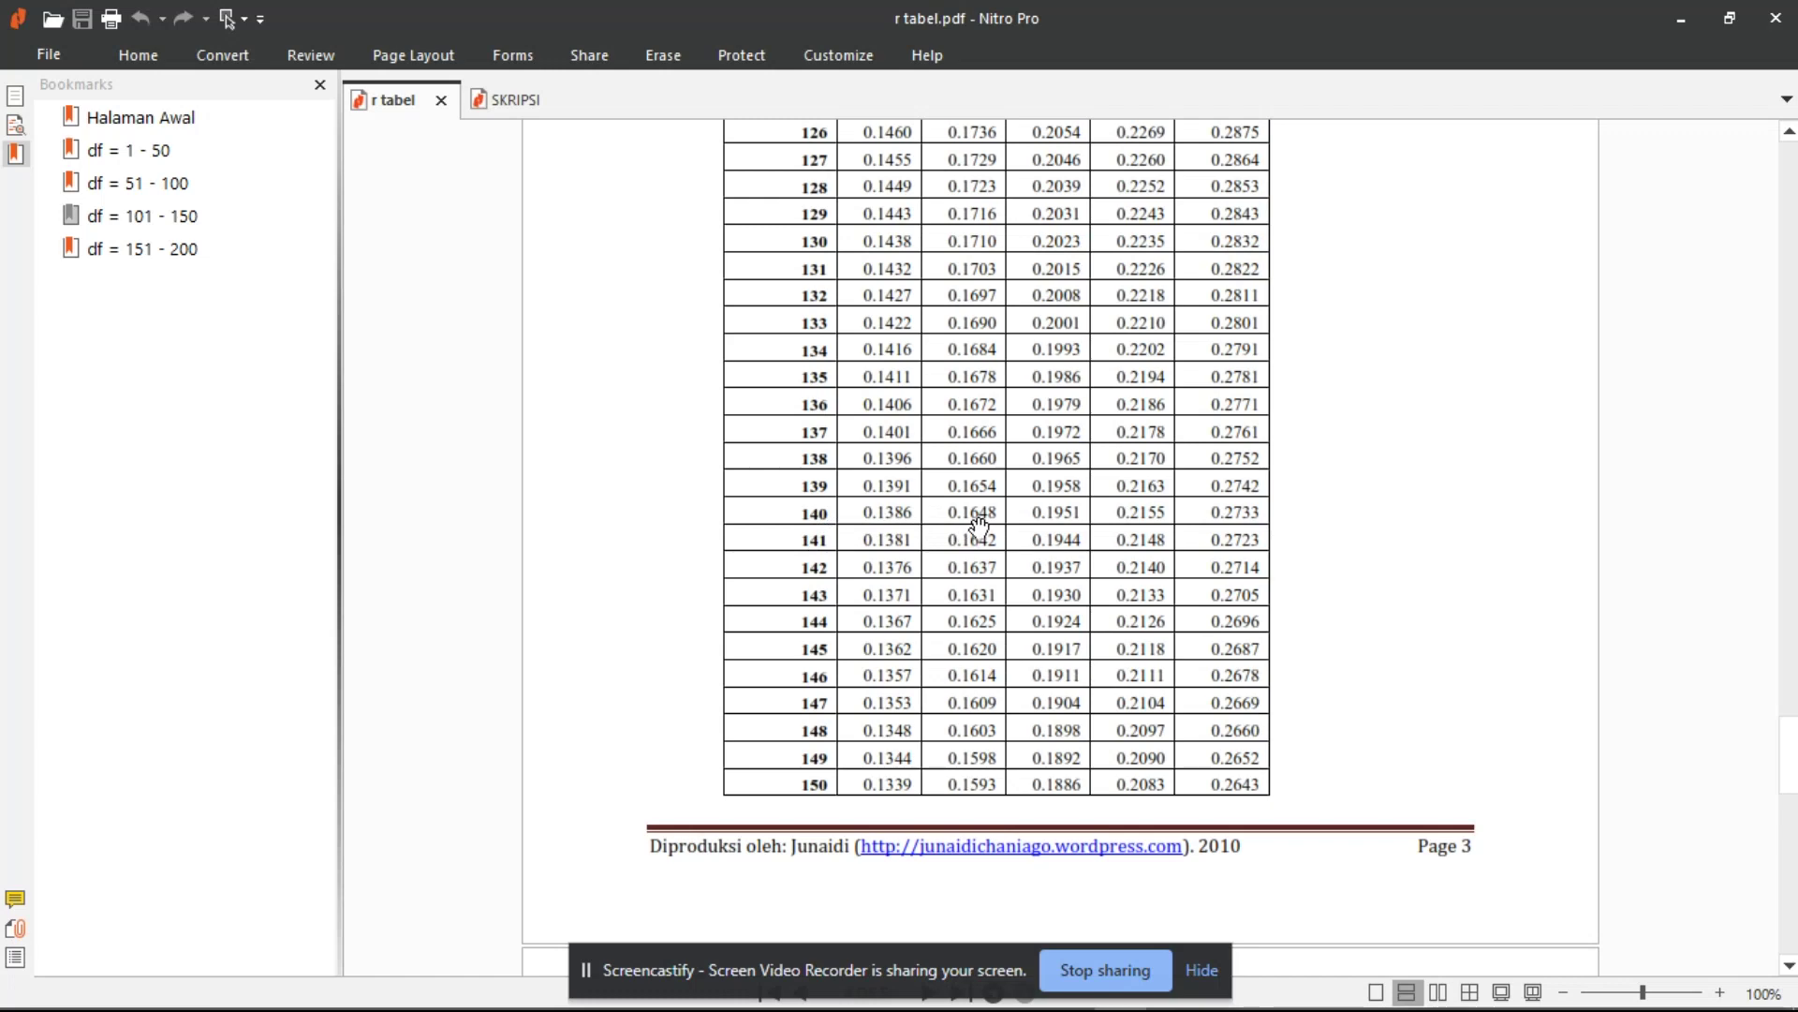
mouse_move(1025, 1000)
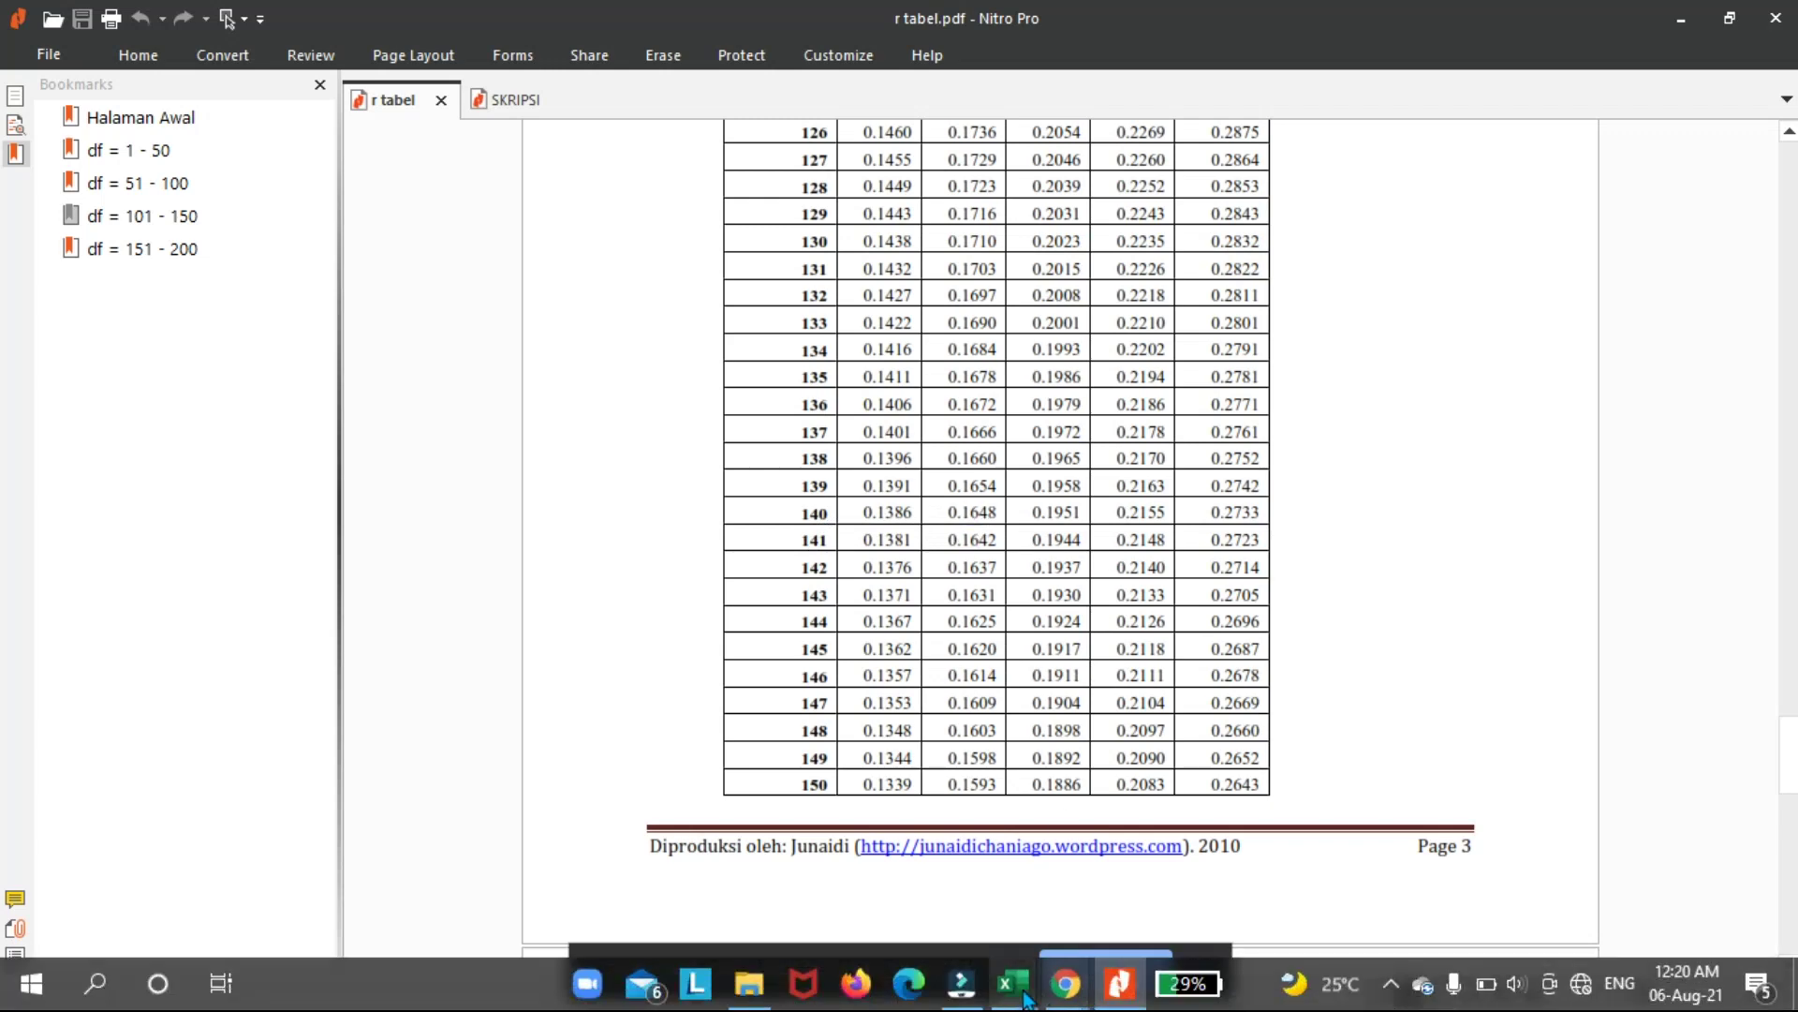
left_click(871, 862)
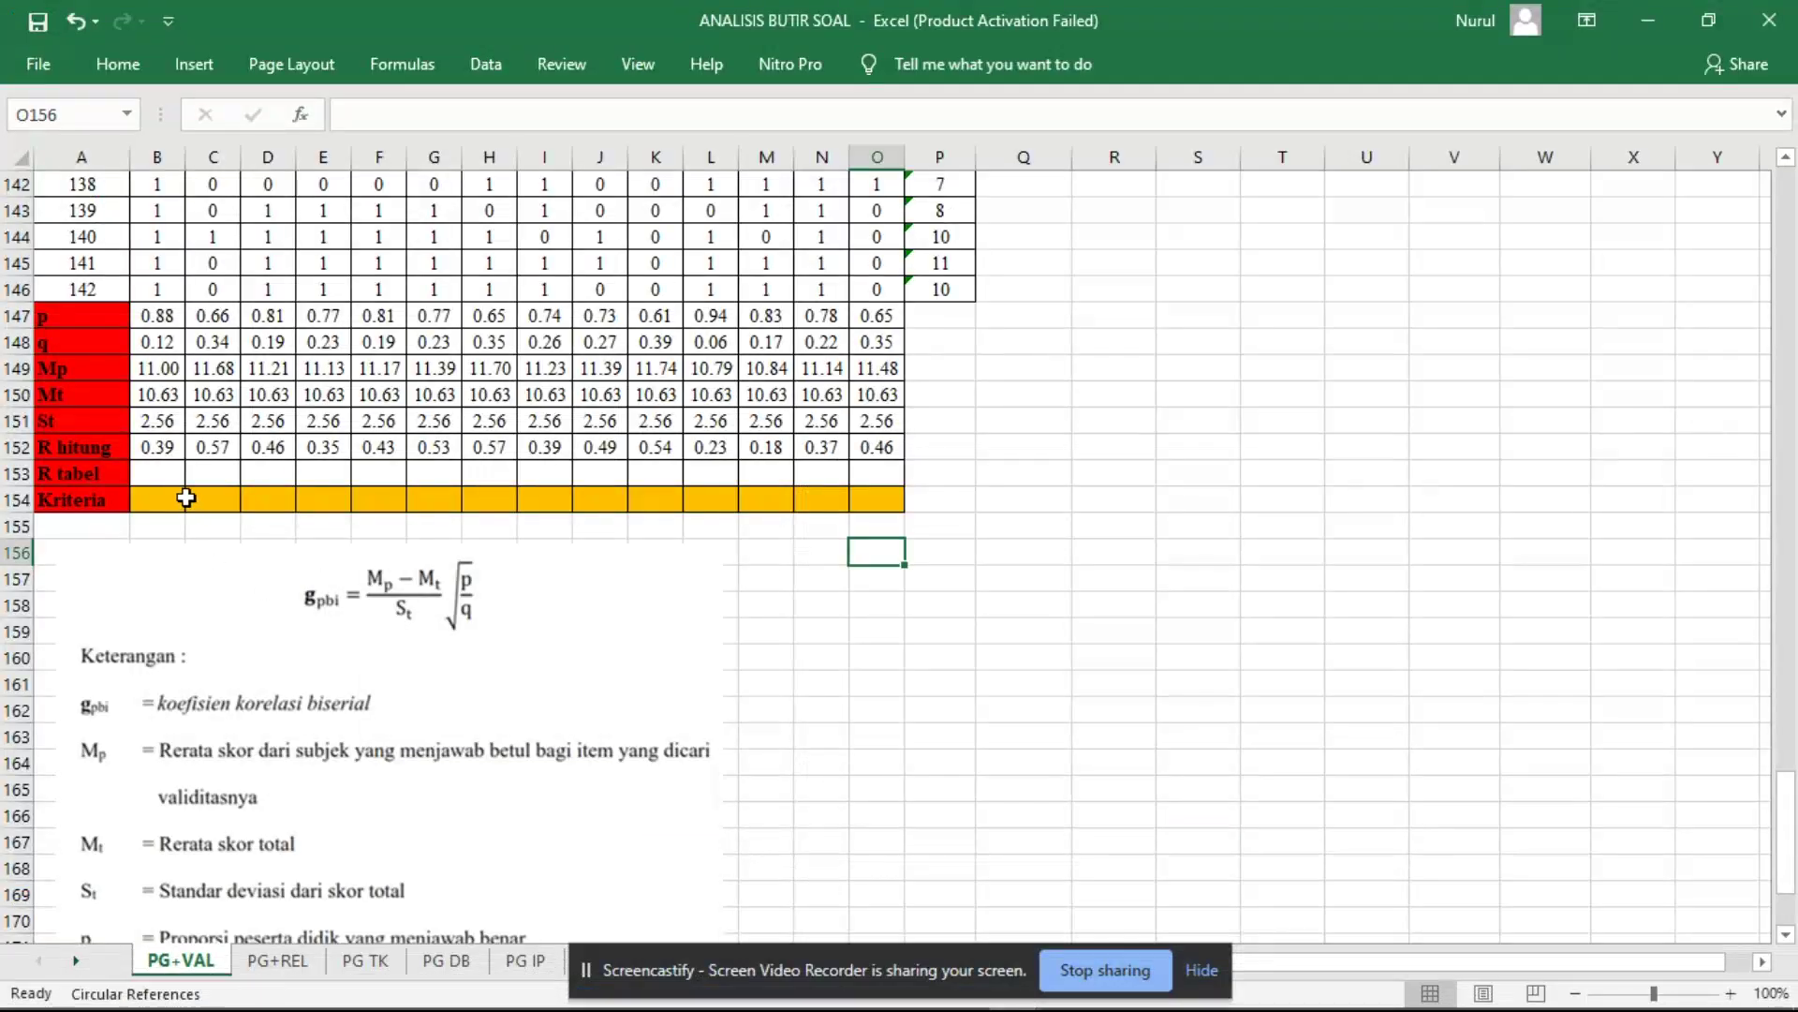
Step: Enter 0.1648 as the R tabel value in B153 and fill it across to O153
left_click(171, 475)
type("0.")
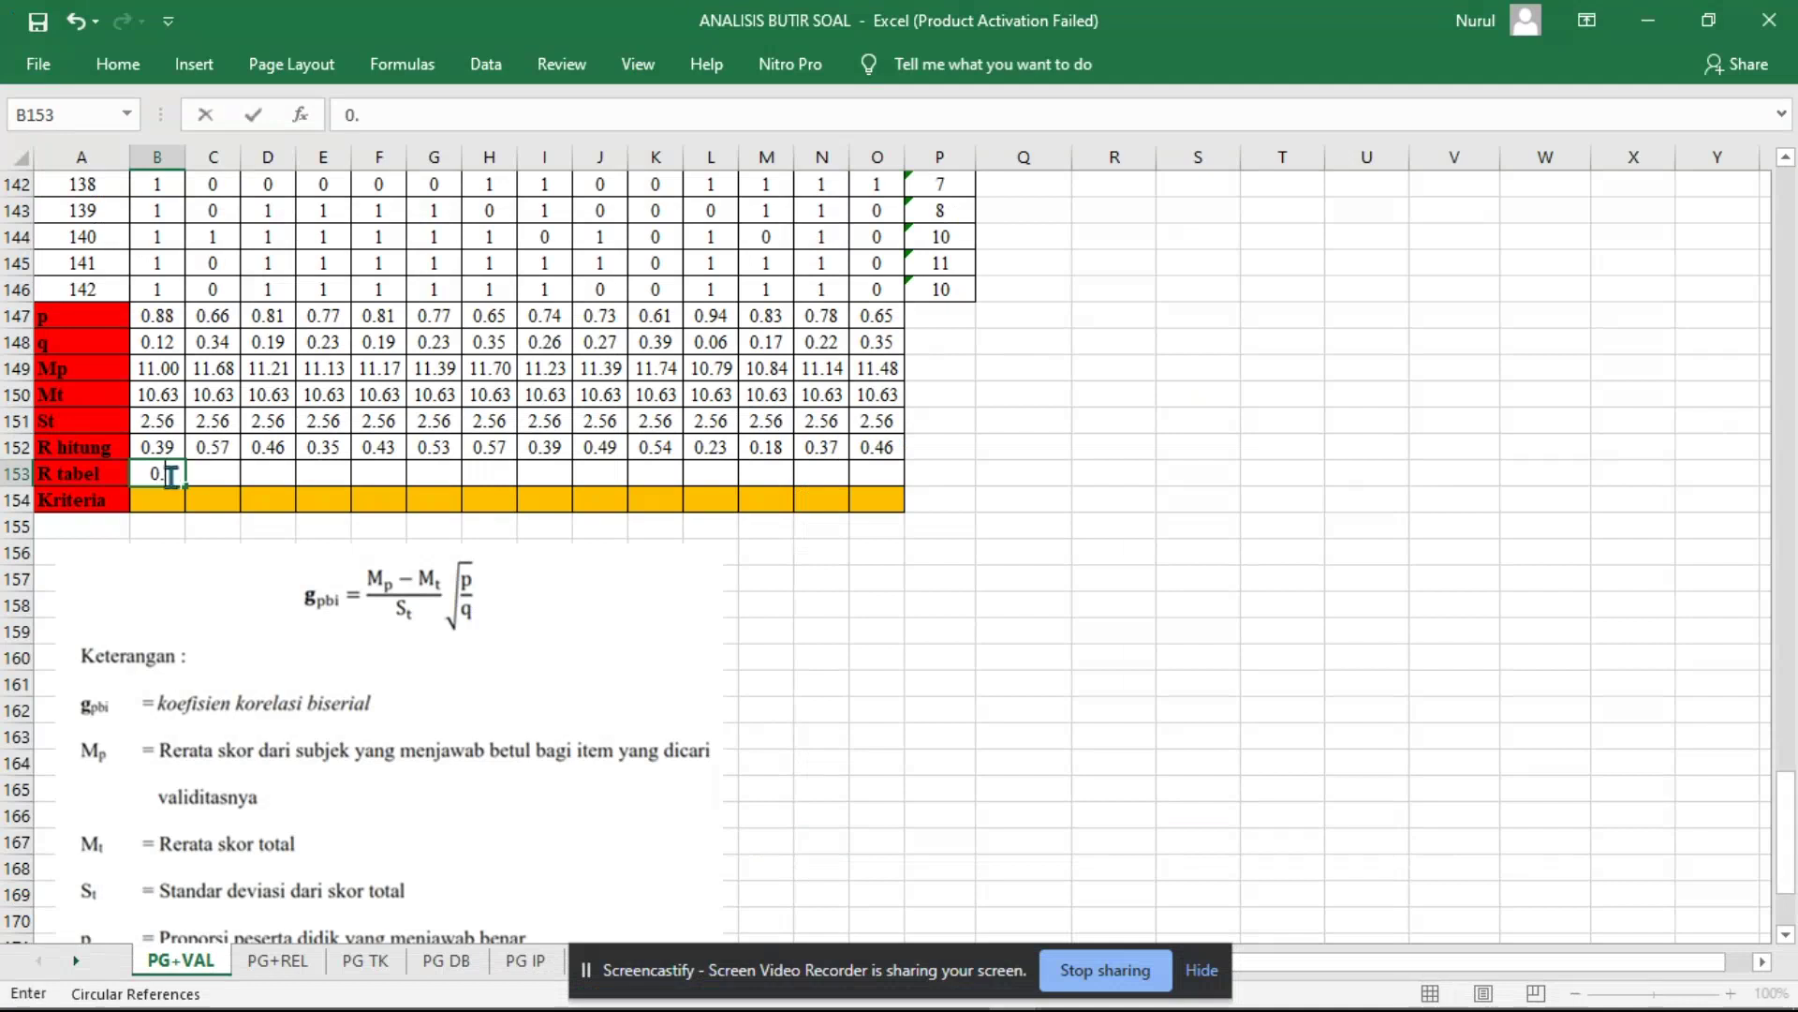
type("1648")
key("Return")
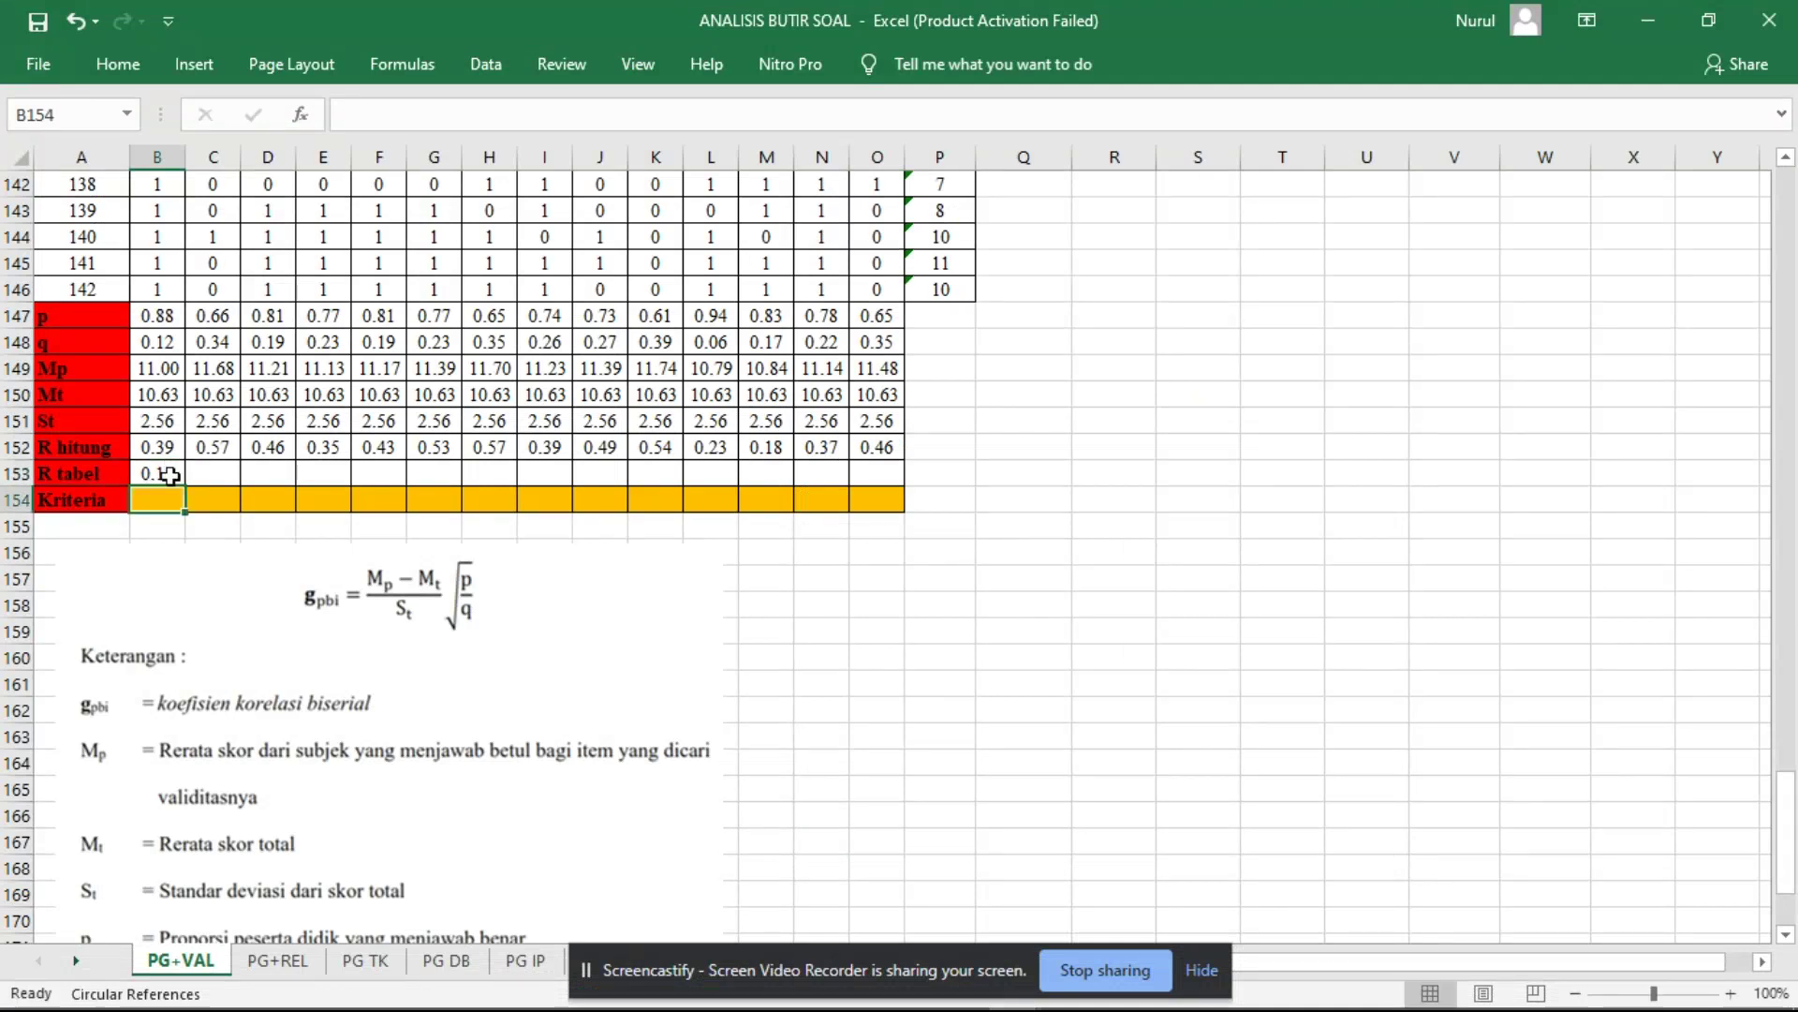
left_click(171, 476)
left_click_drag(185, 485, 905, 473)
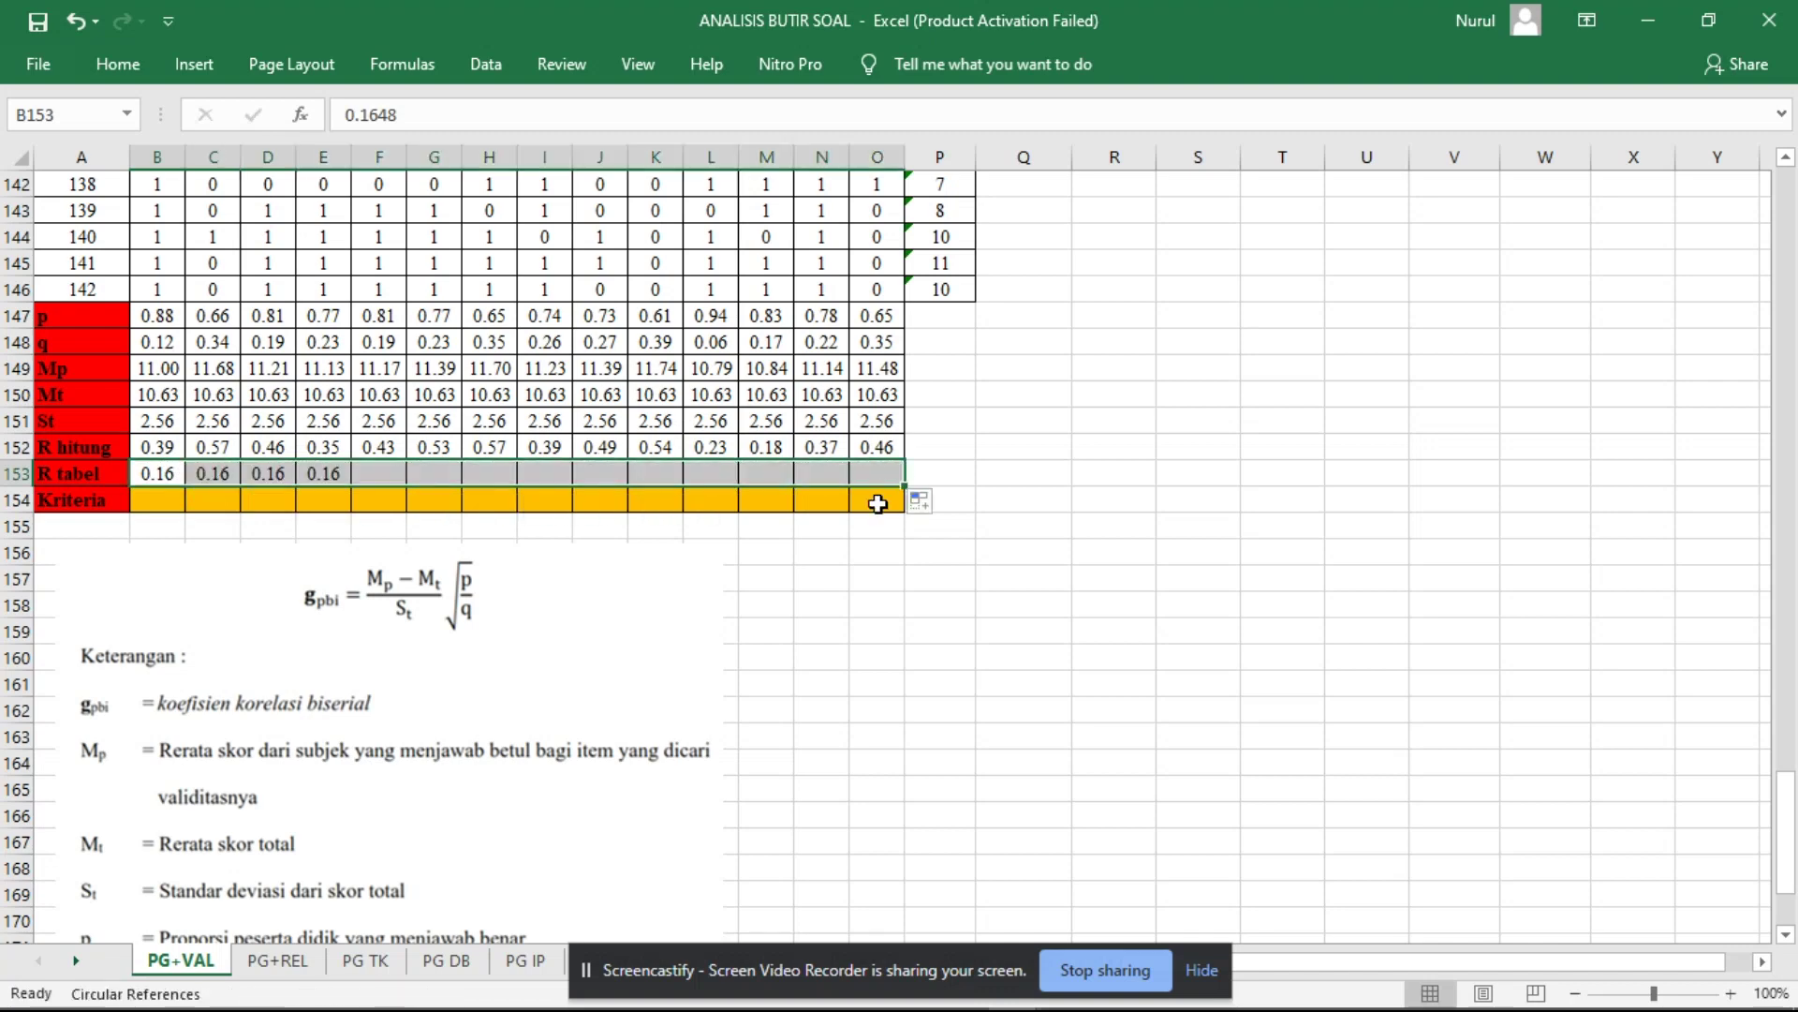
left_click(854, 577)
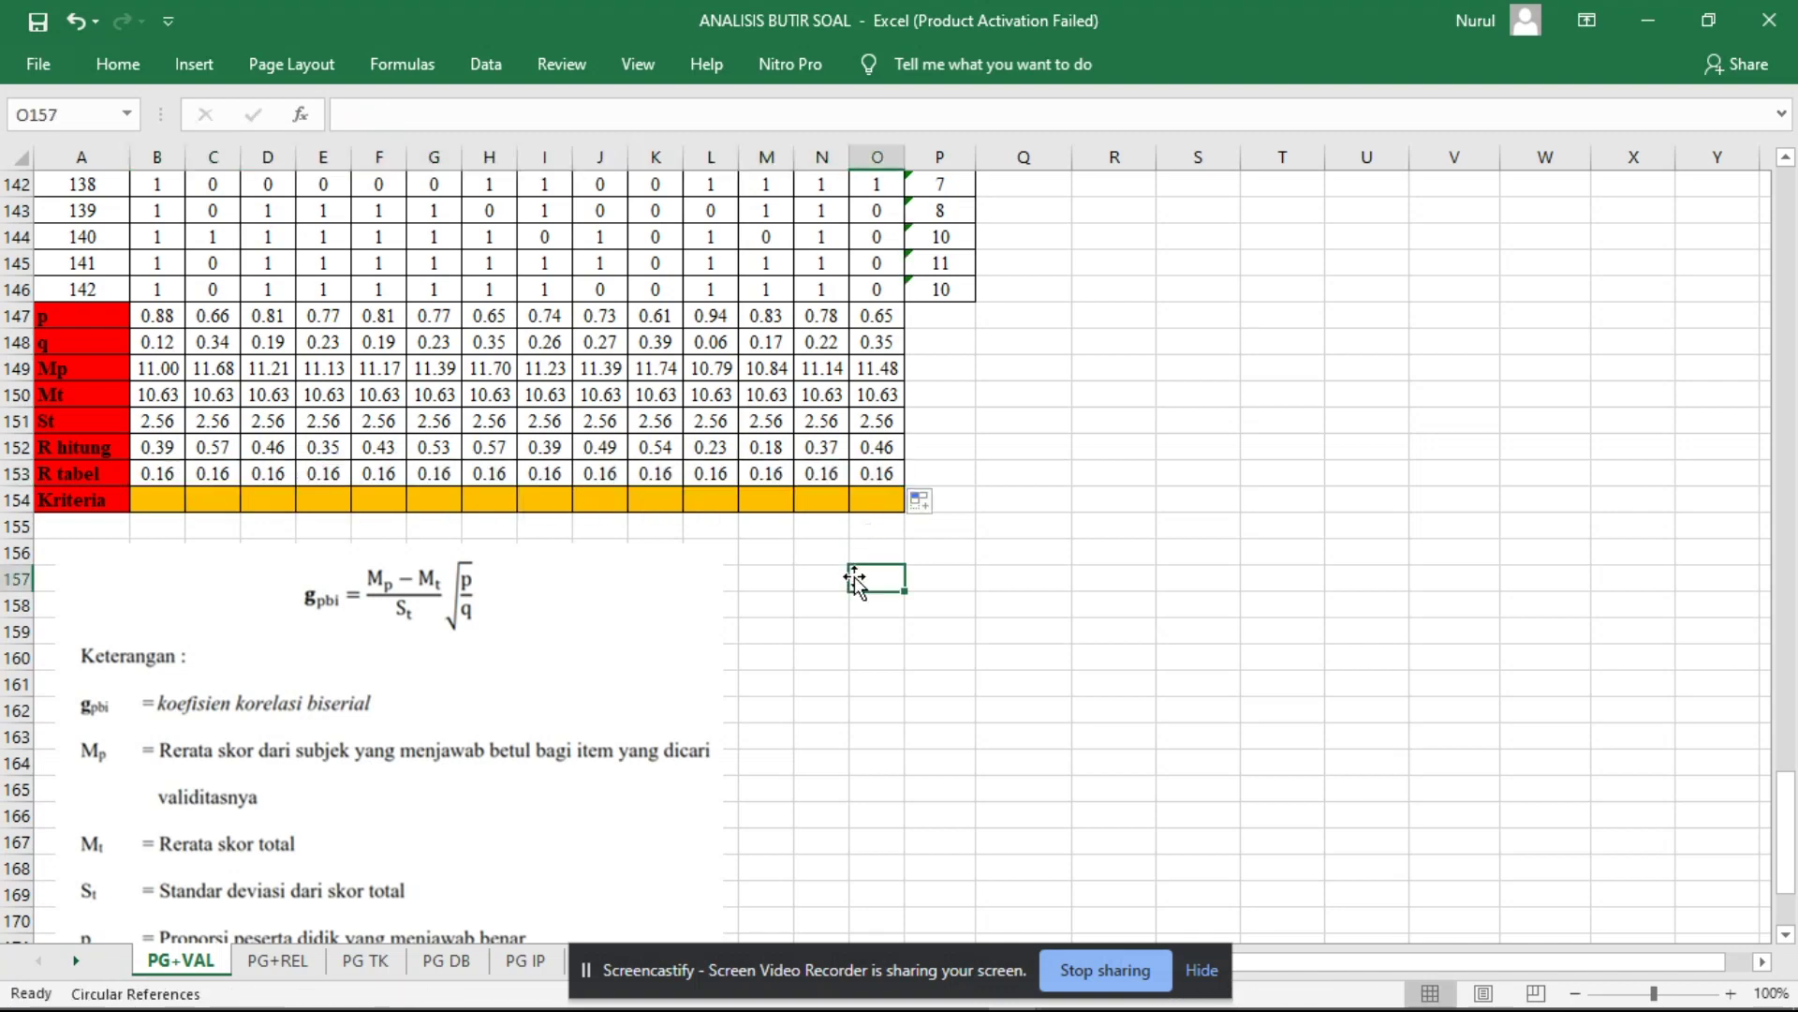
Step: Determine the Kriteria for all 14 items with =IF(B152>B153,"Valid","Drop") in B154, filled across to O154
left_click(68, 506)
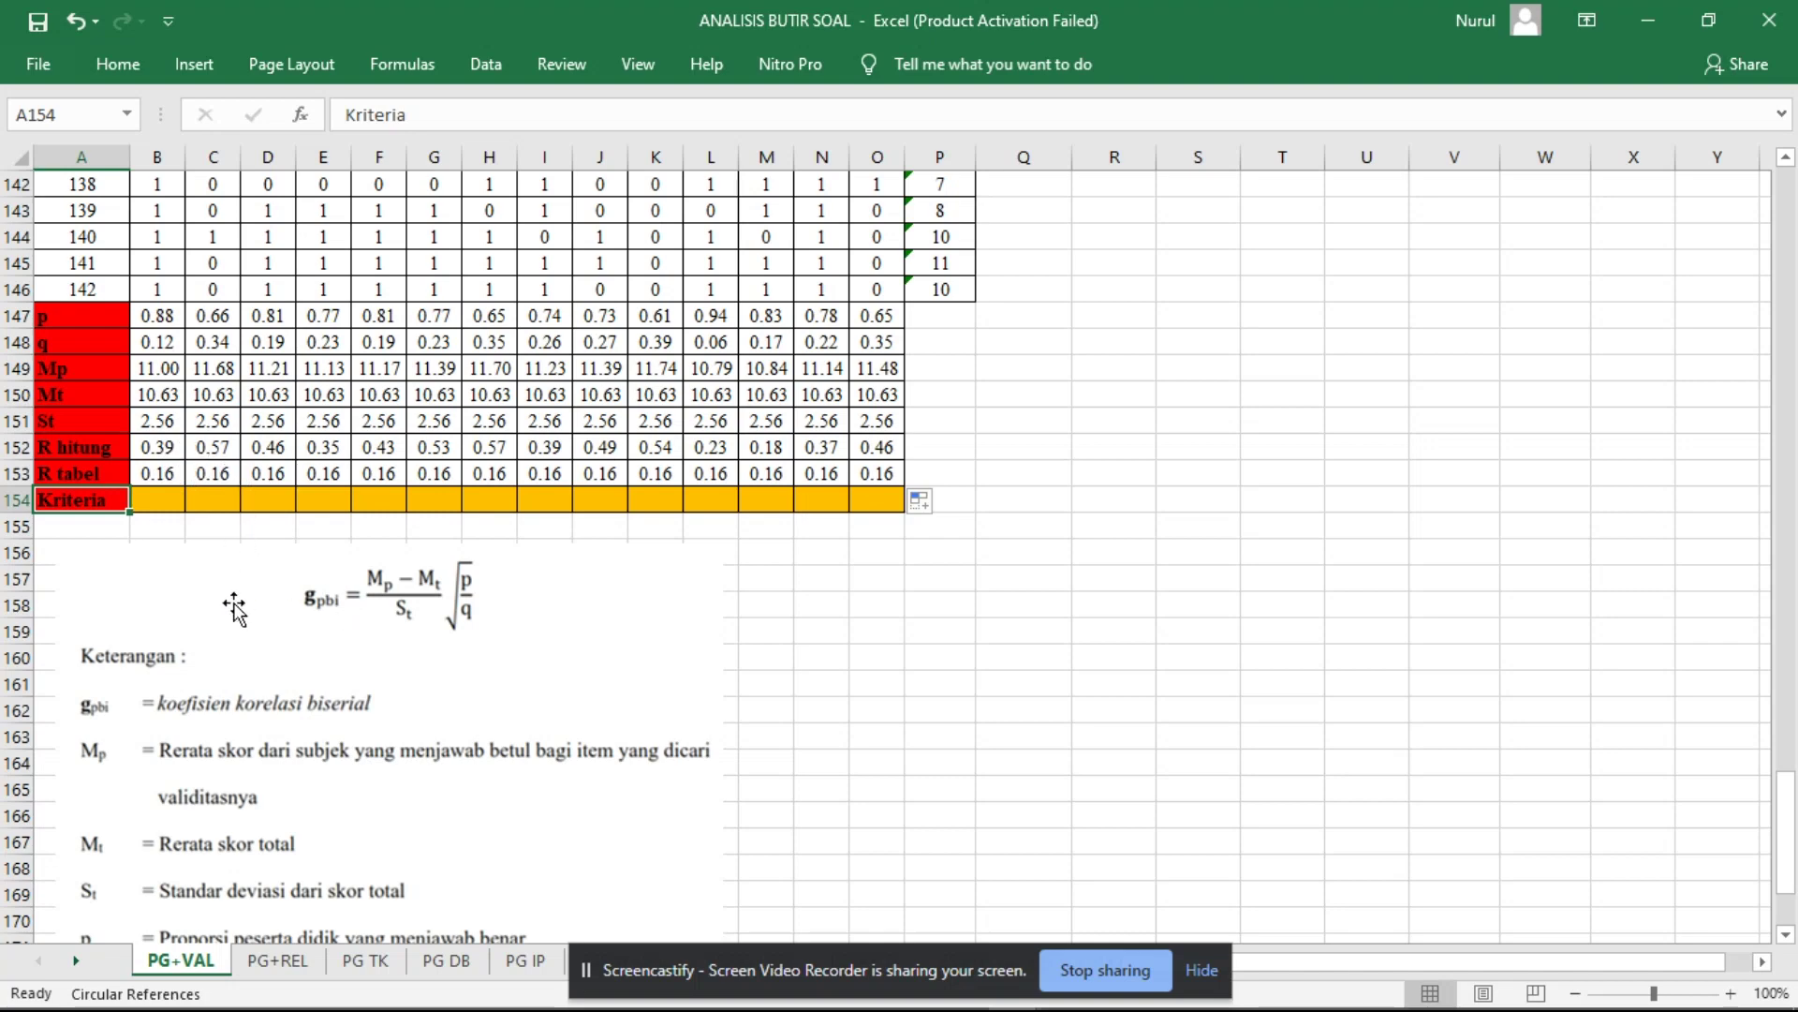
left_click(159, 499)
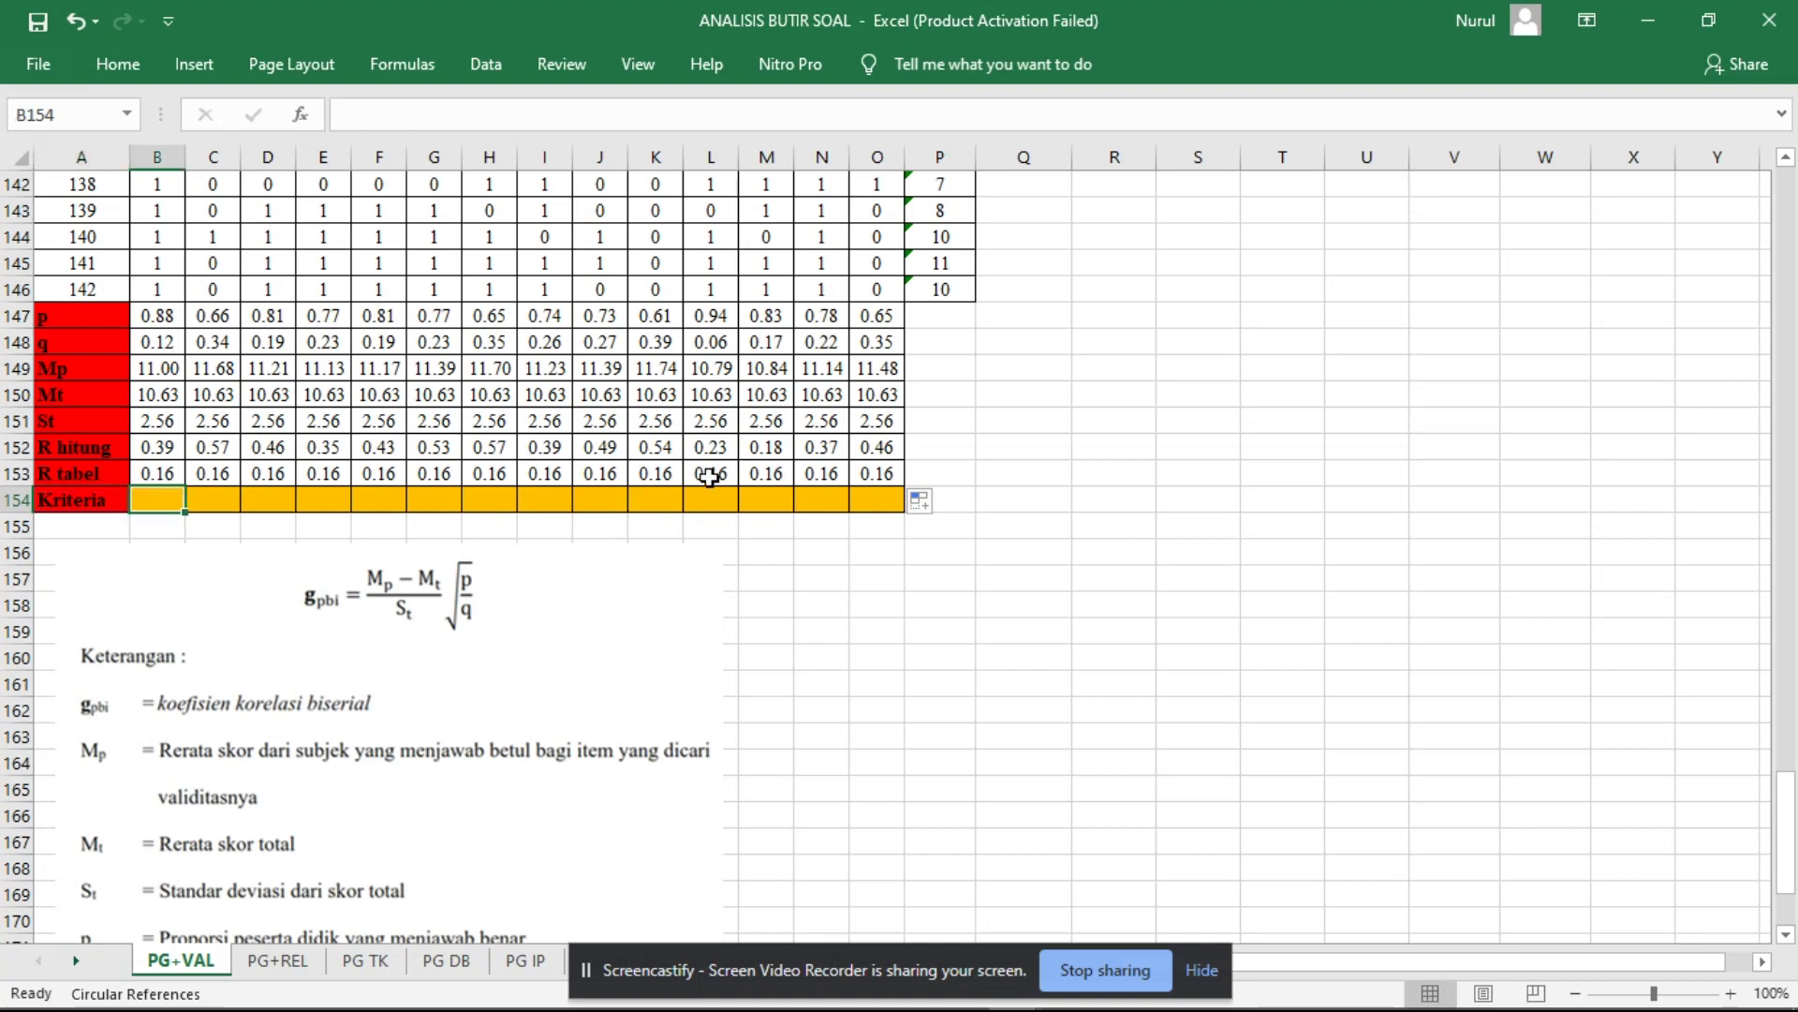
type("=")
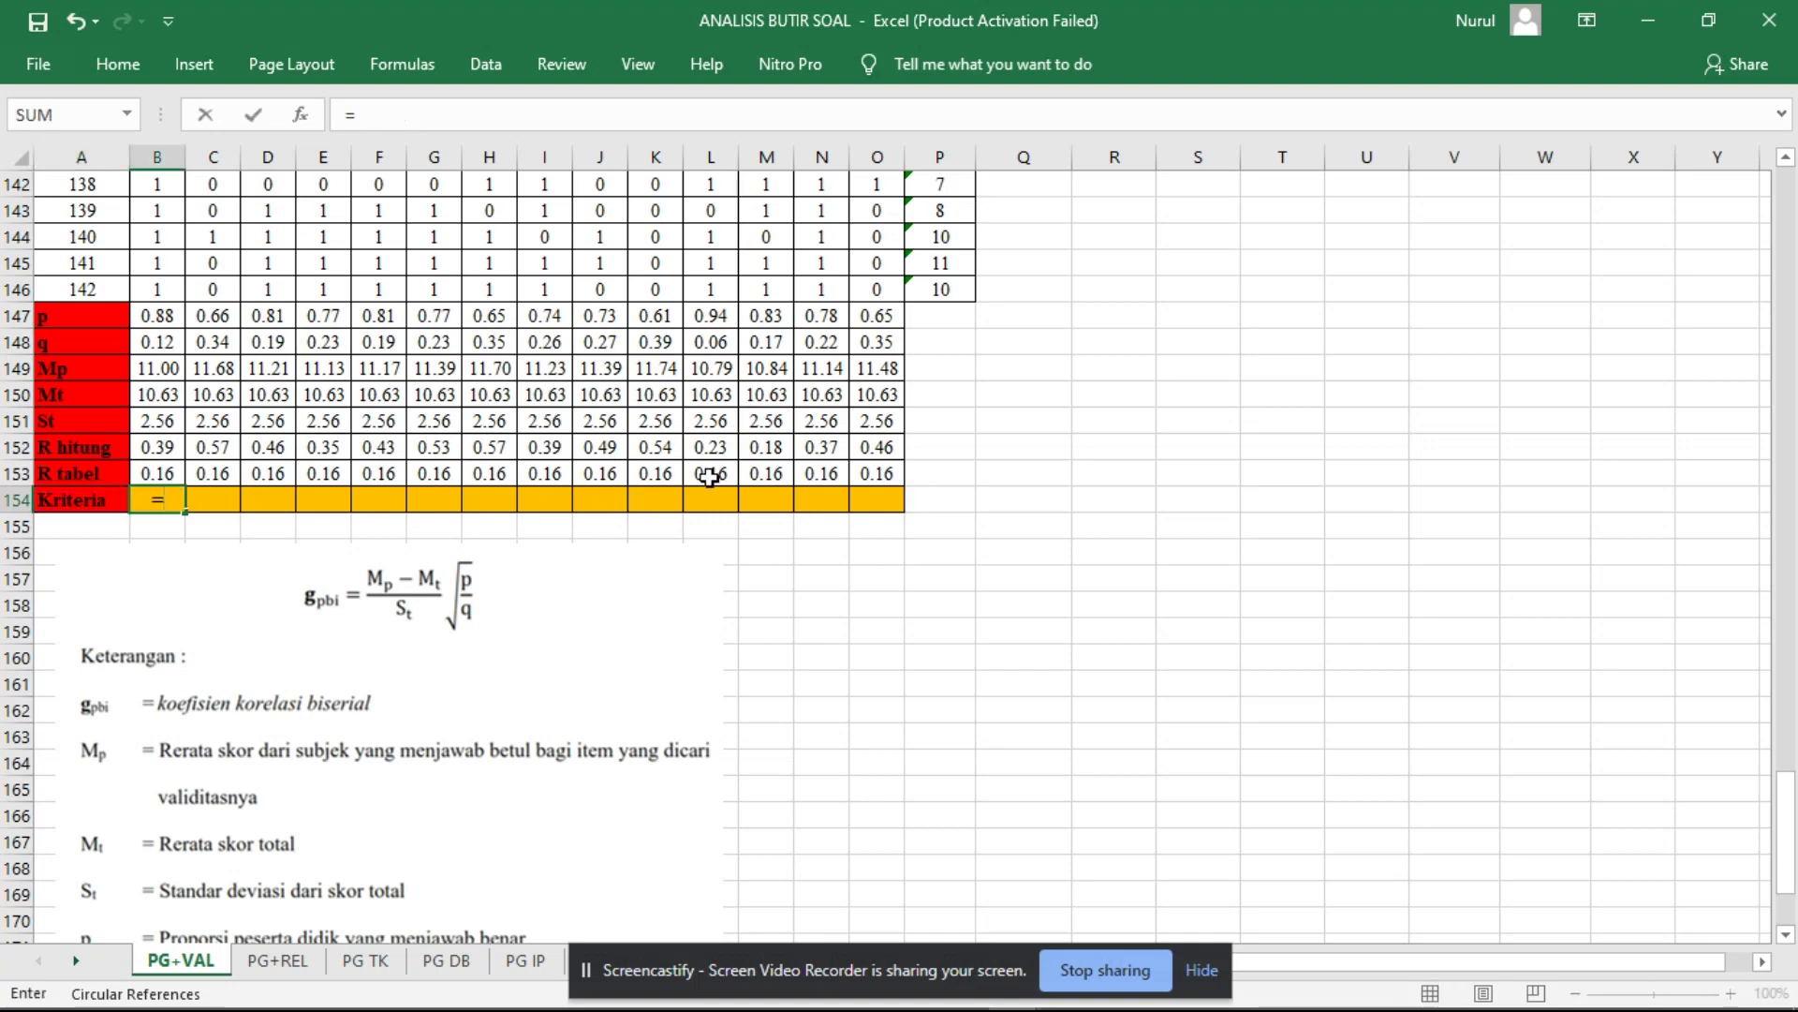
type("IF(")
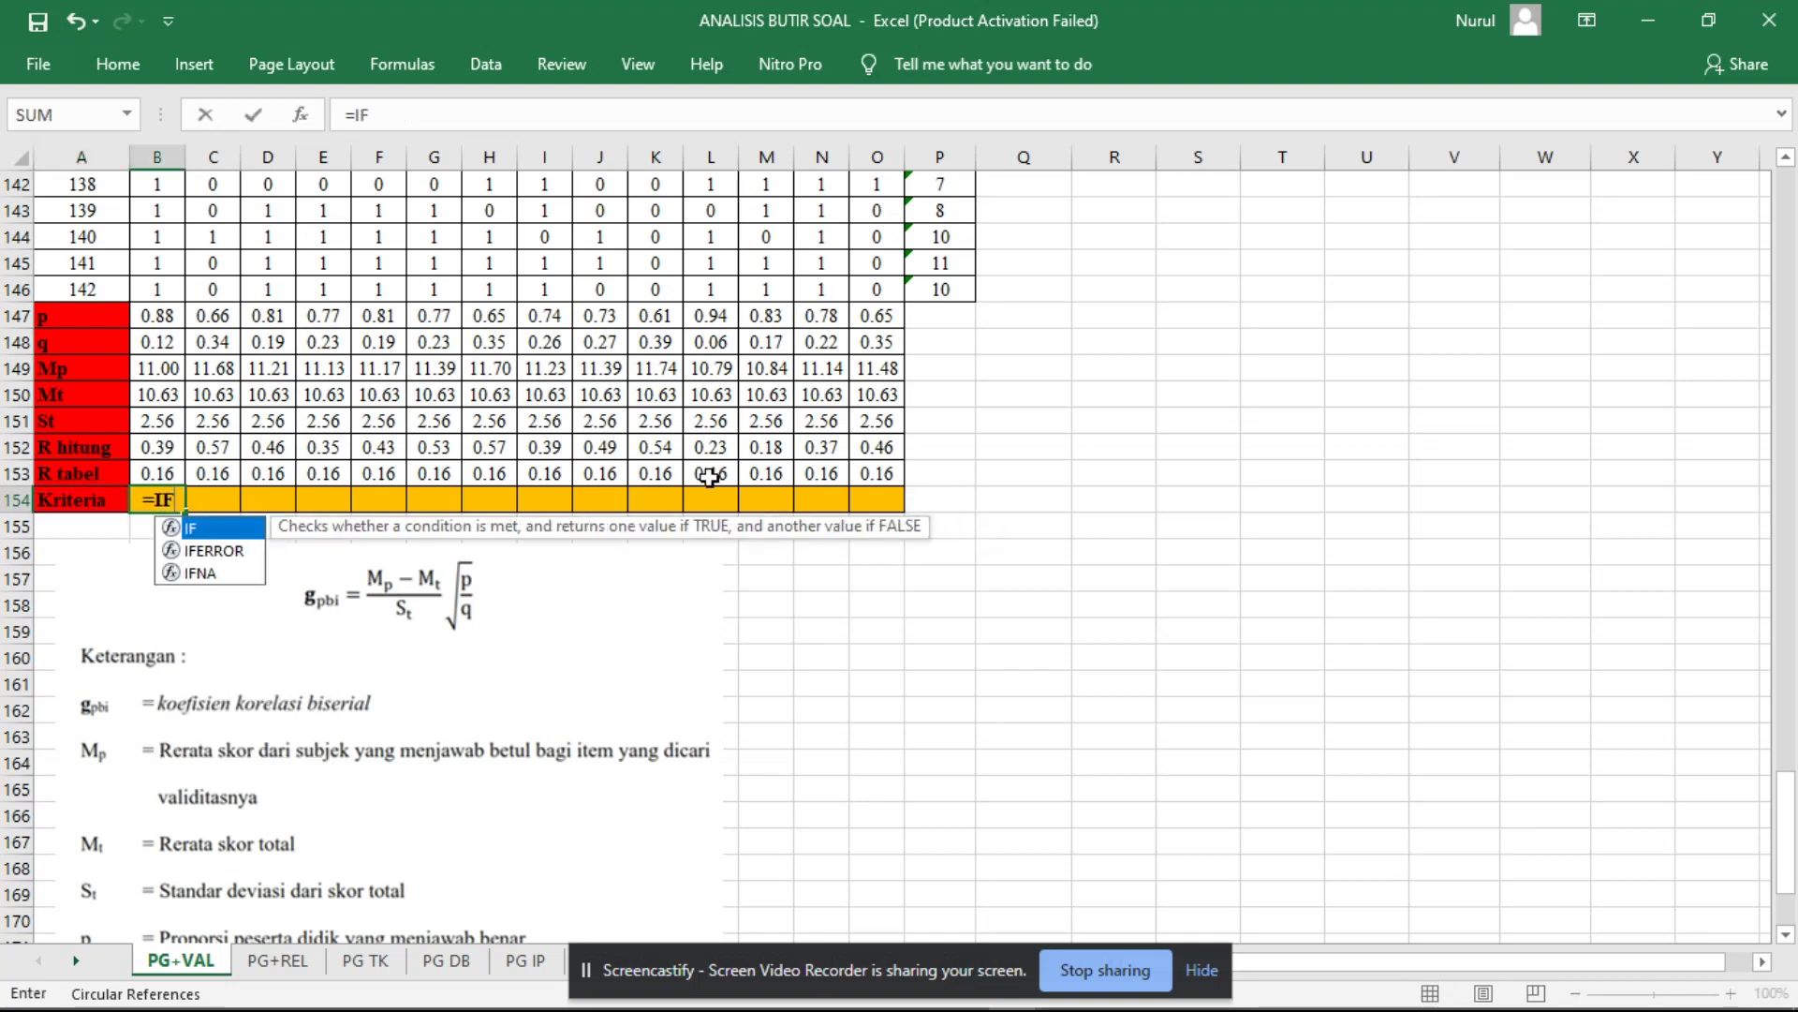
left_click(162, 446)
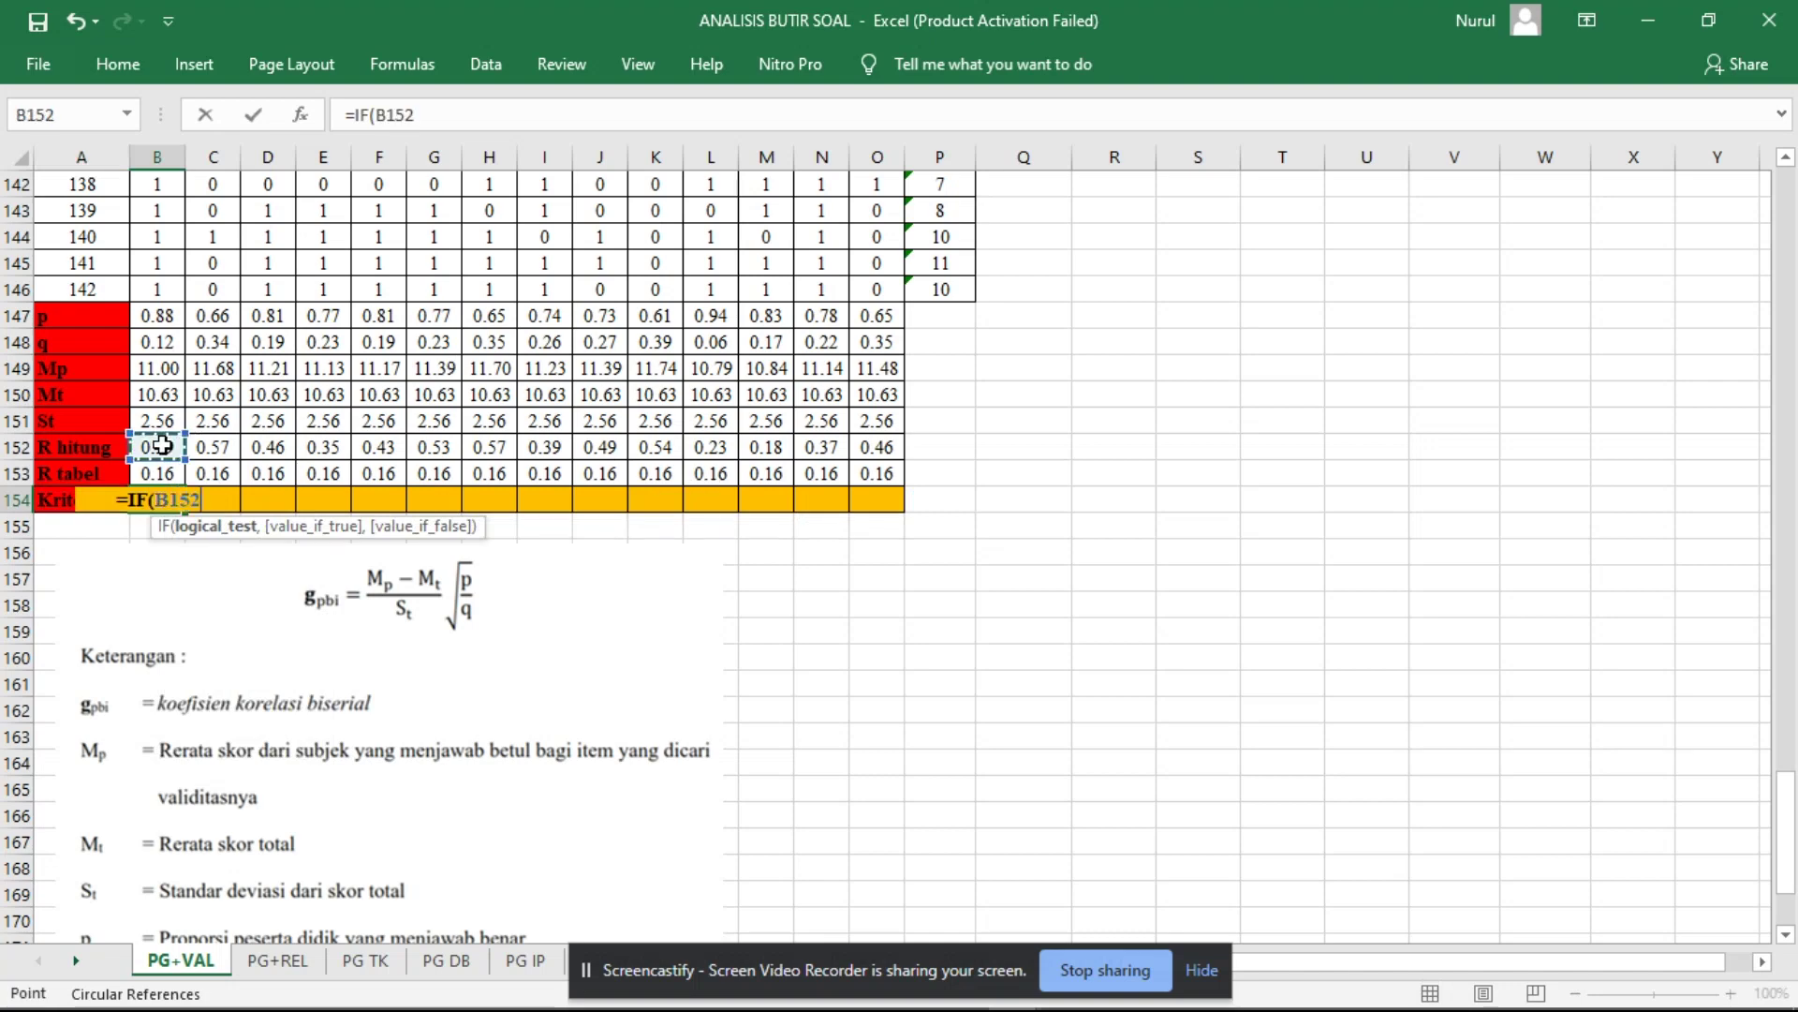
type(">")
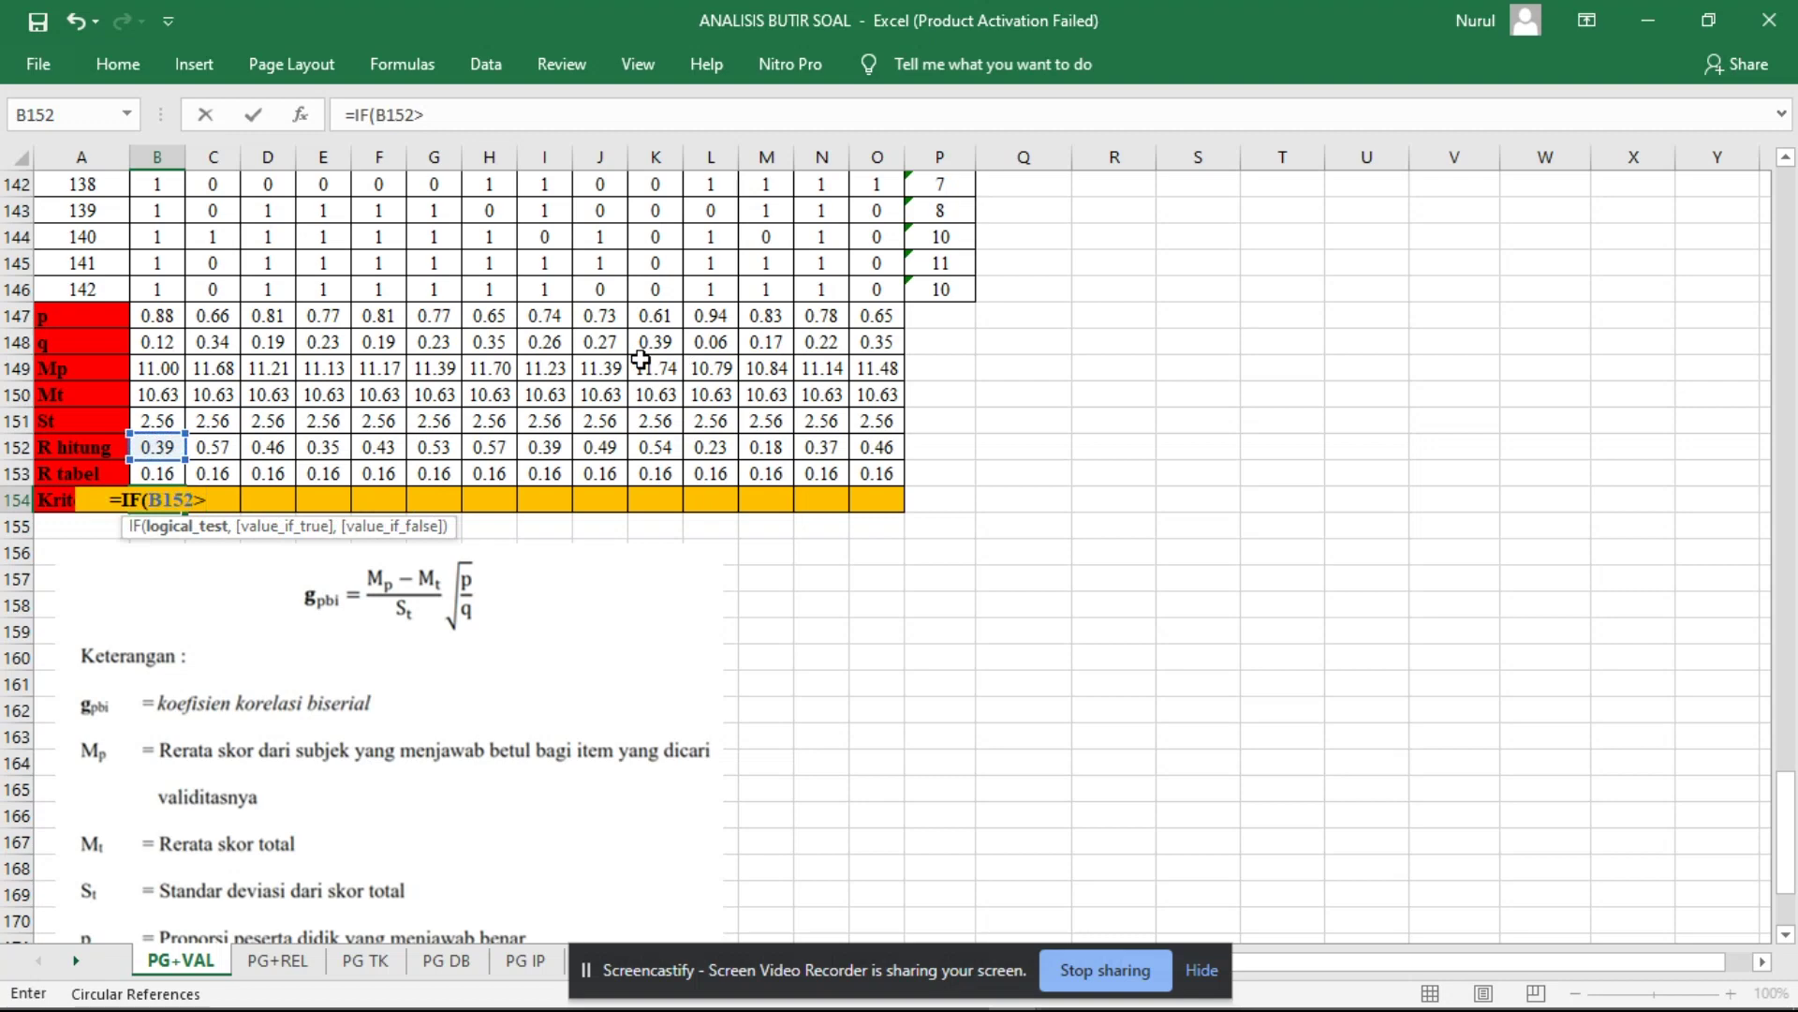
left_click(174, 469)
type(",\"V")
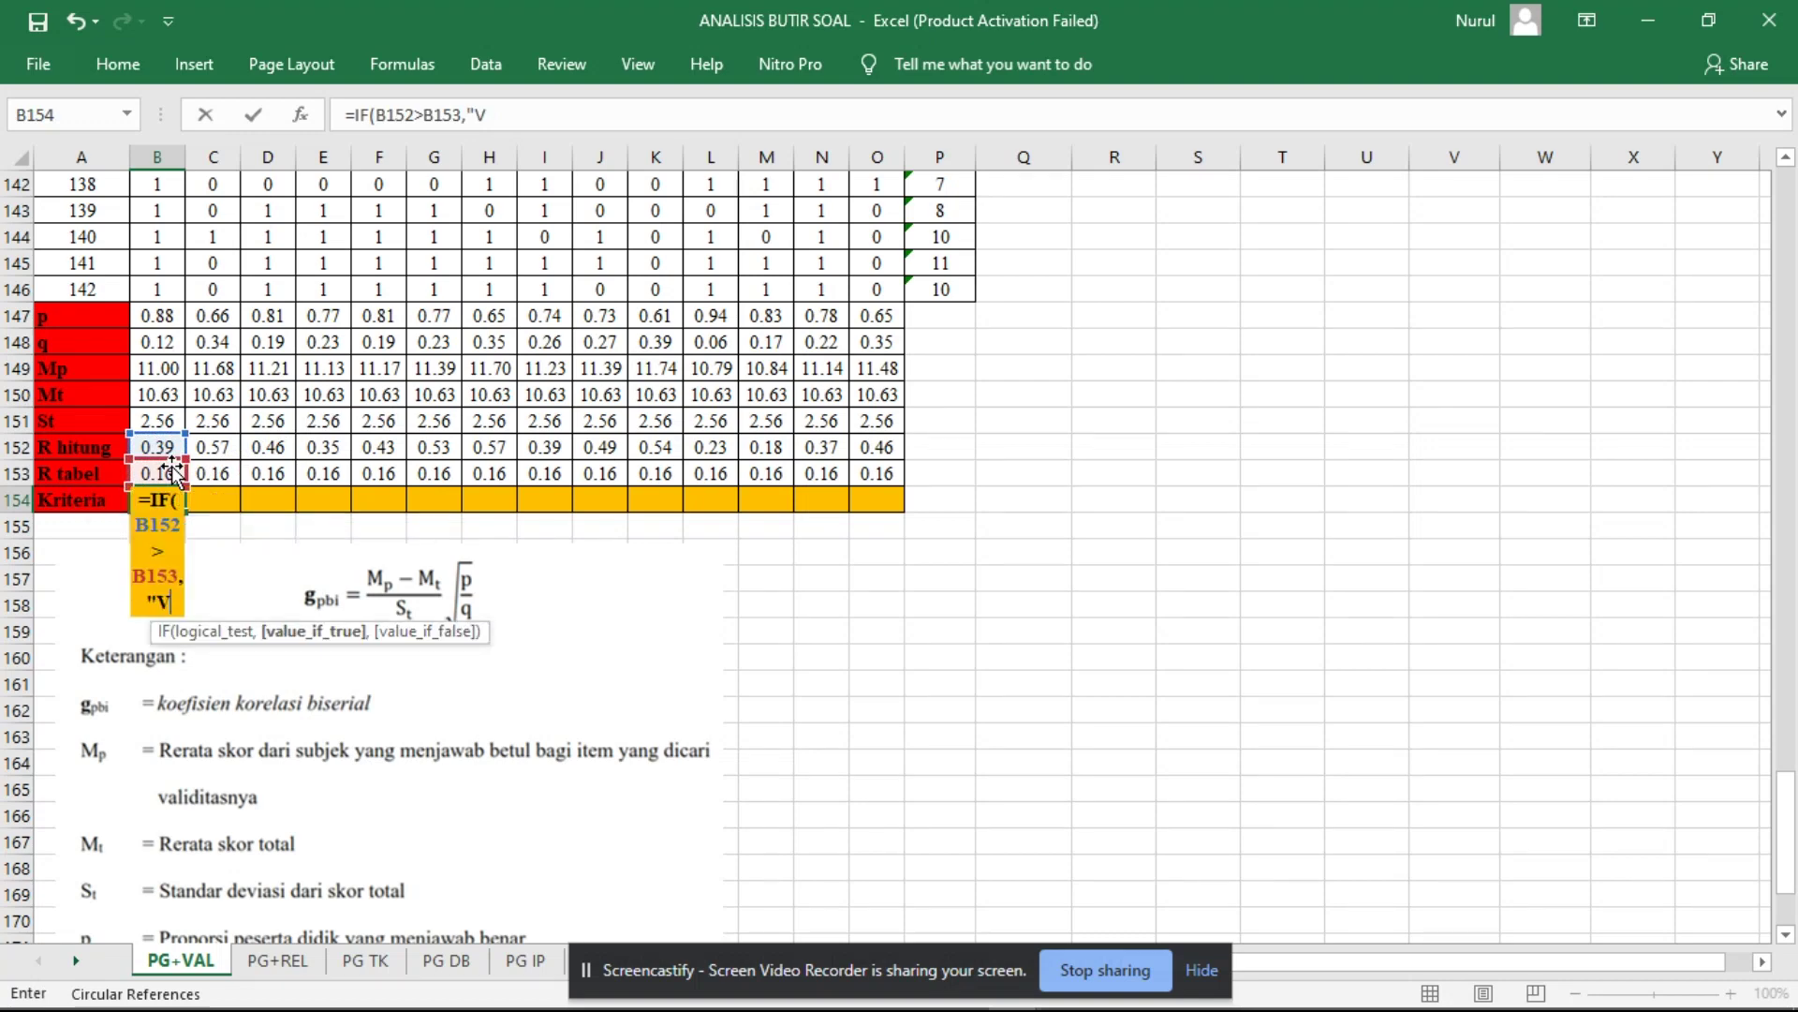
type("alid\",\"Dr")
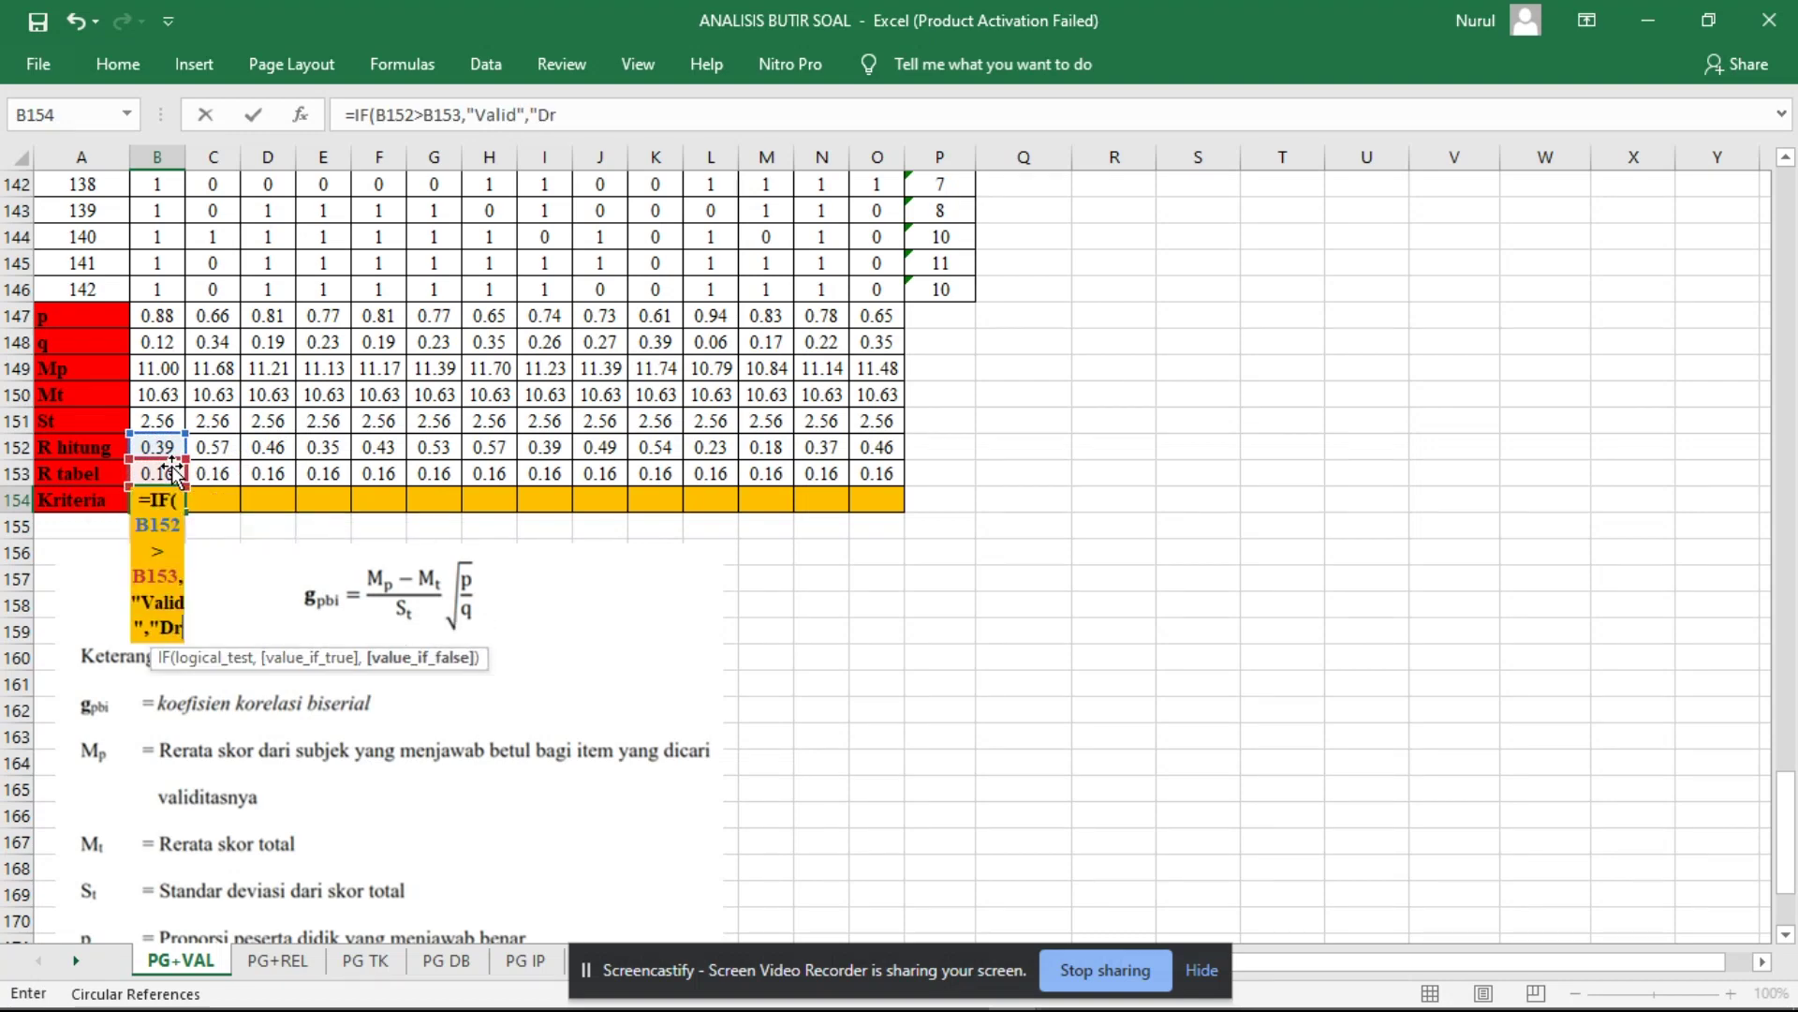
type("op\"")
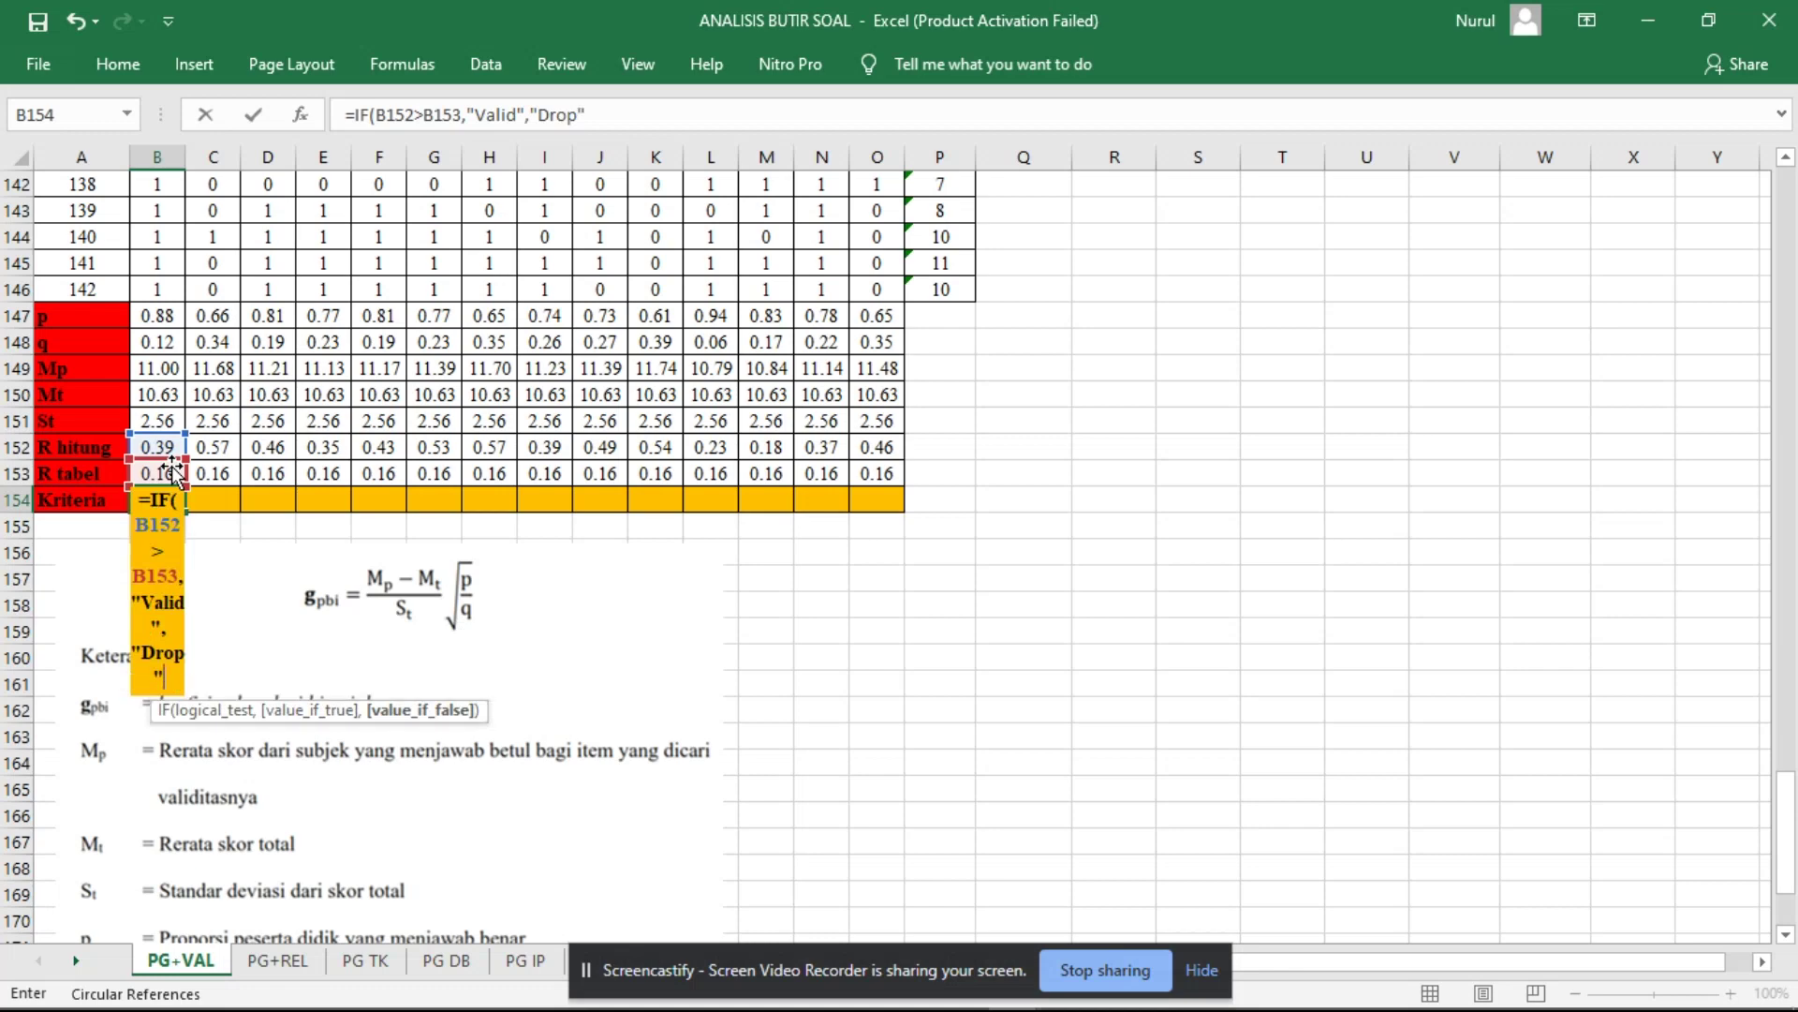
type(")")
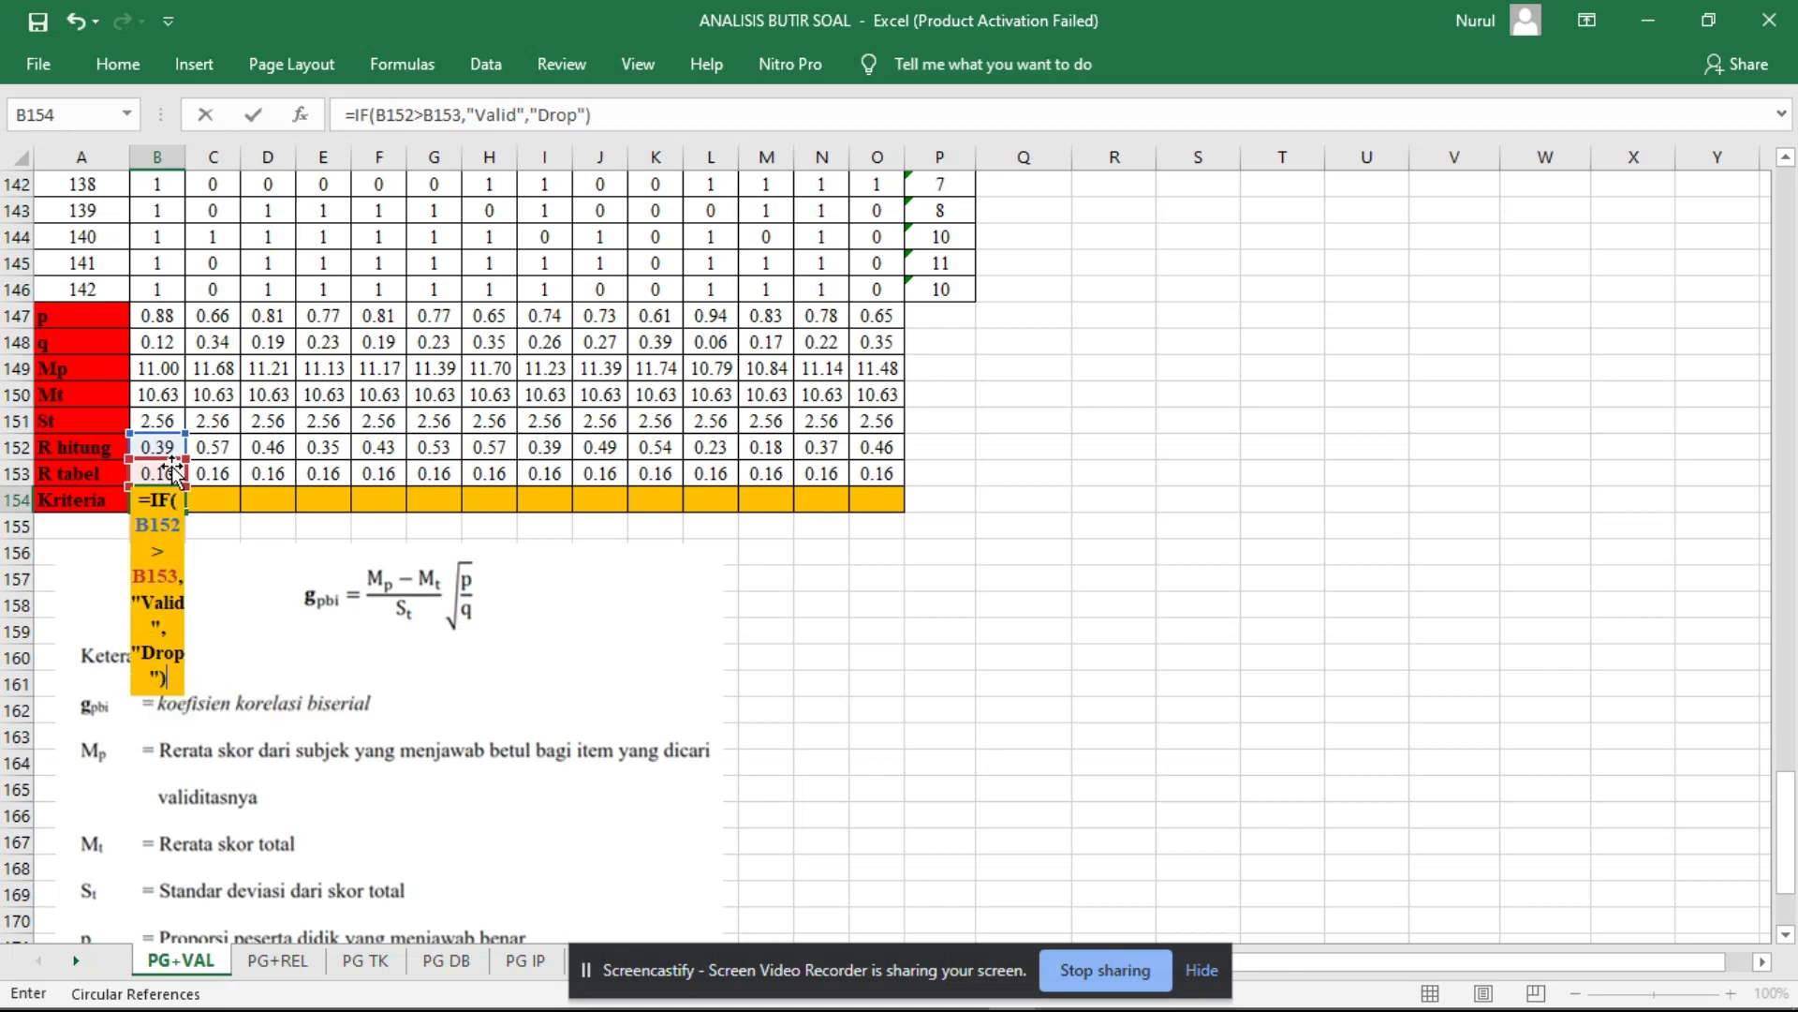
key("Return")
left_click(171, 494)
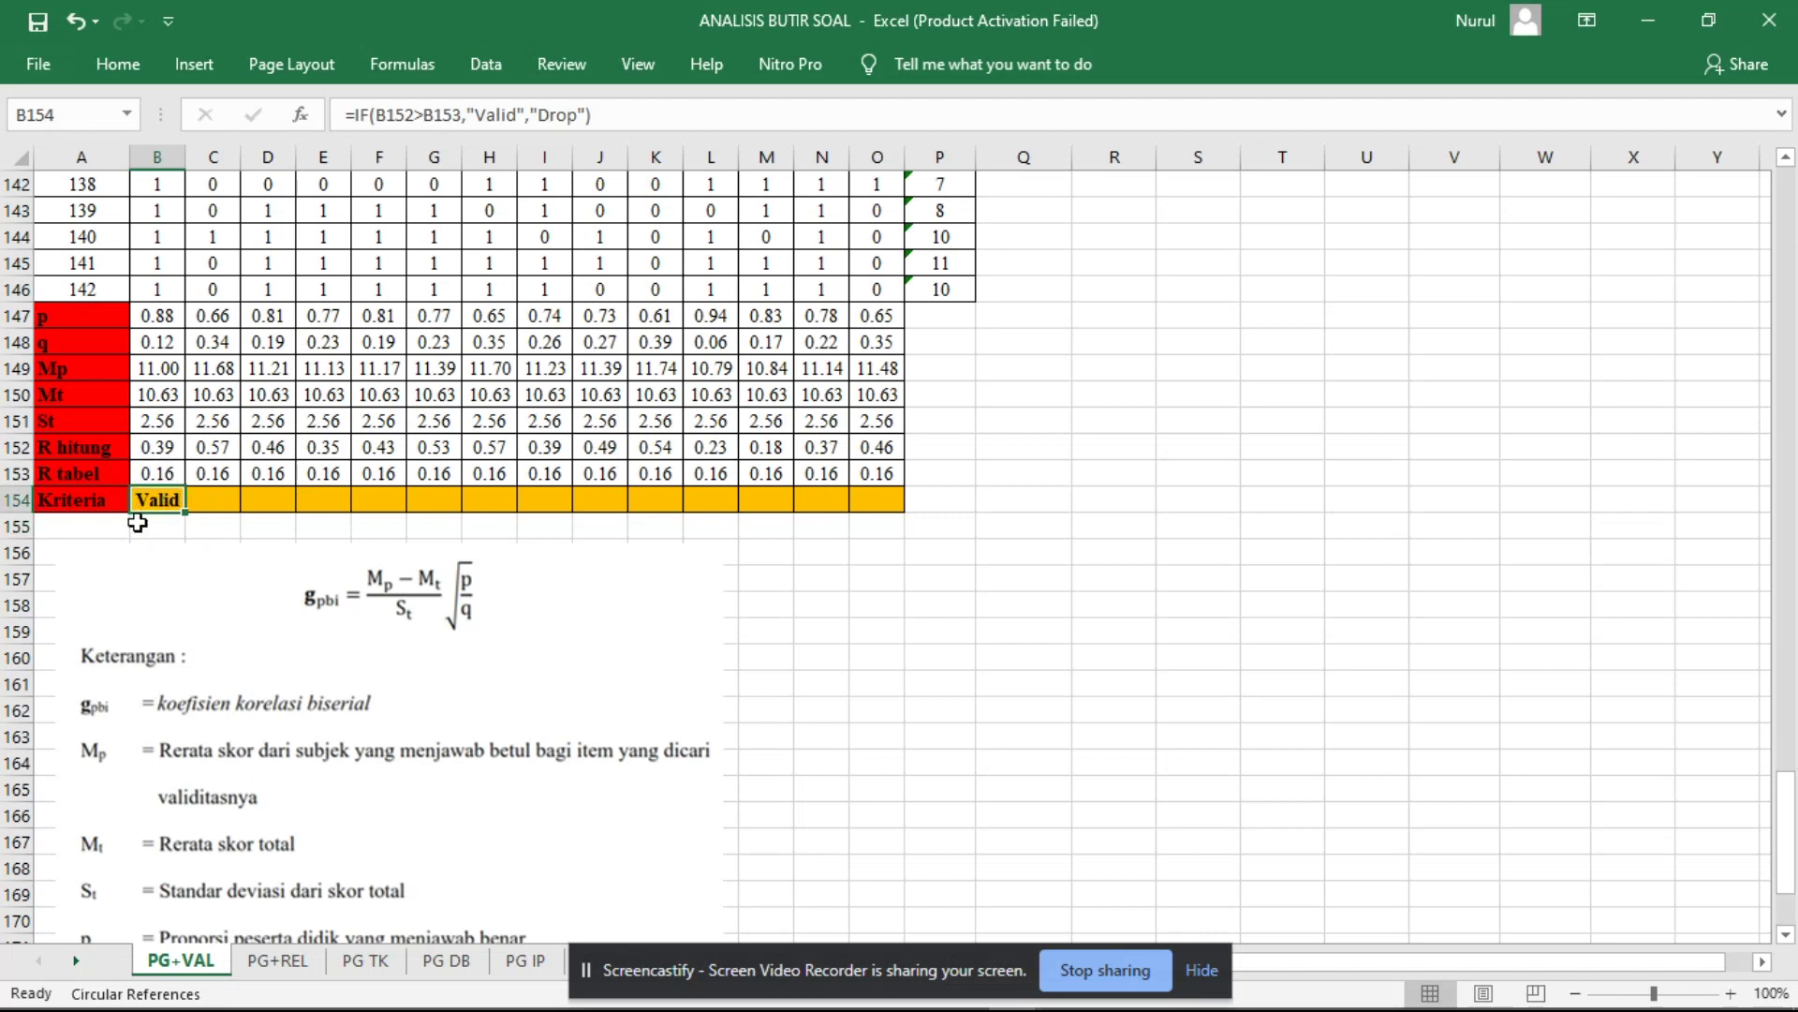
left_click_drag(185, 508, 899, 516)
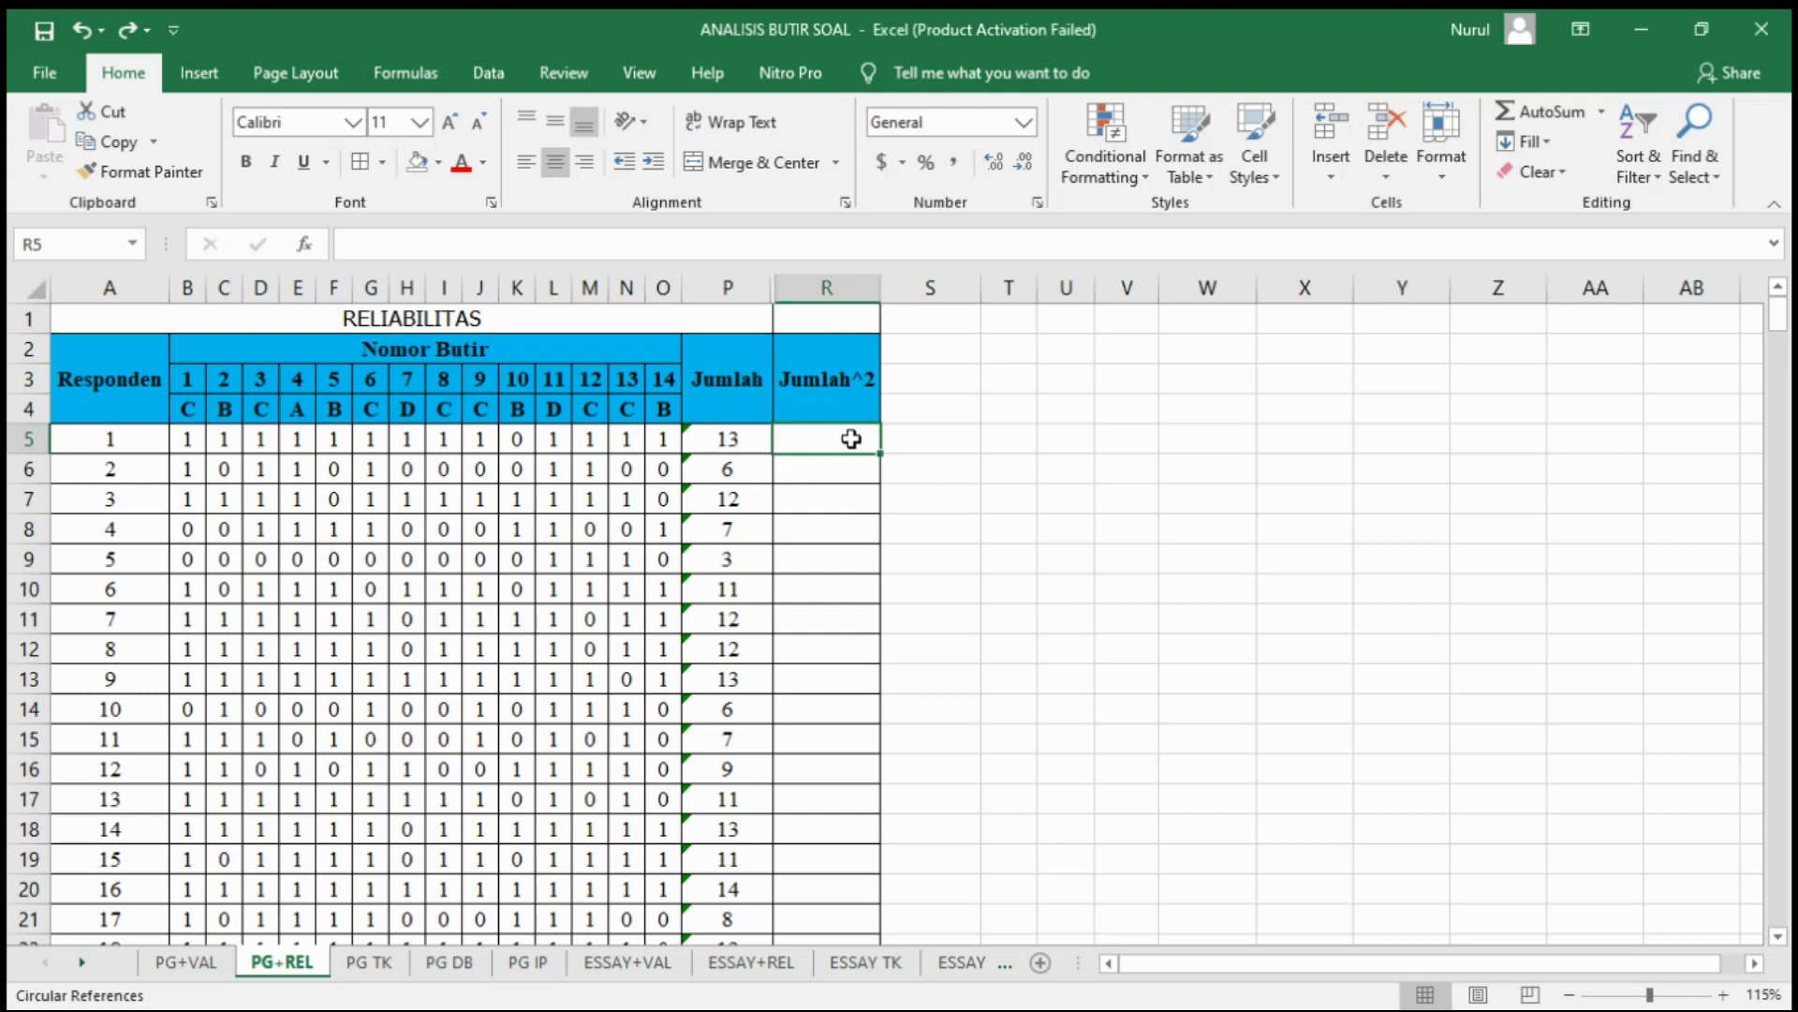
Step: Calculate the Jumlah^2 column on the PG+REL sheet with =P5^2 in R5, filled down to R146
type("=")
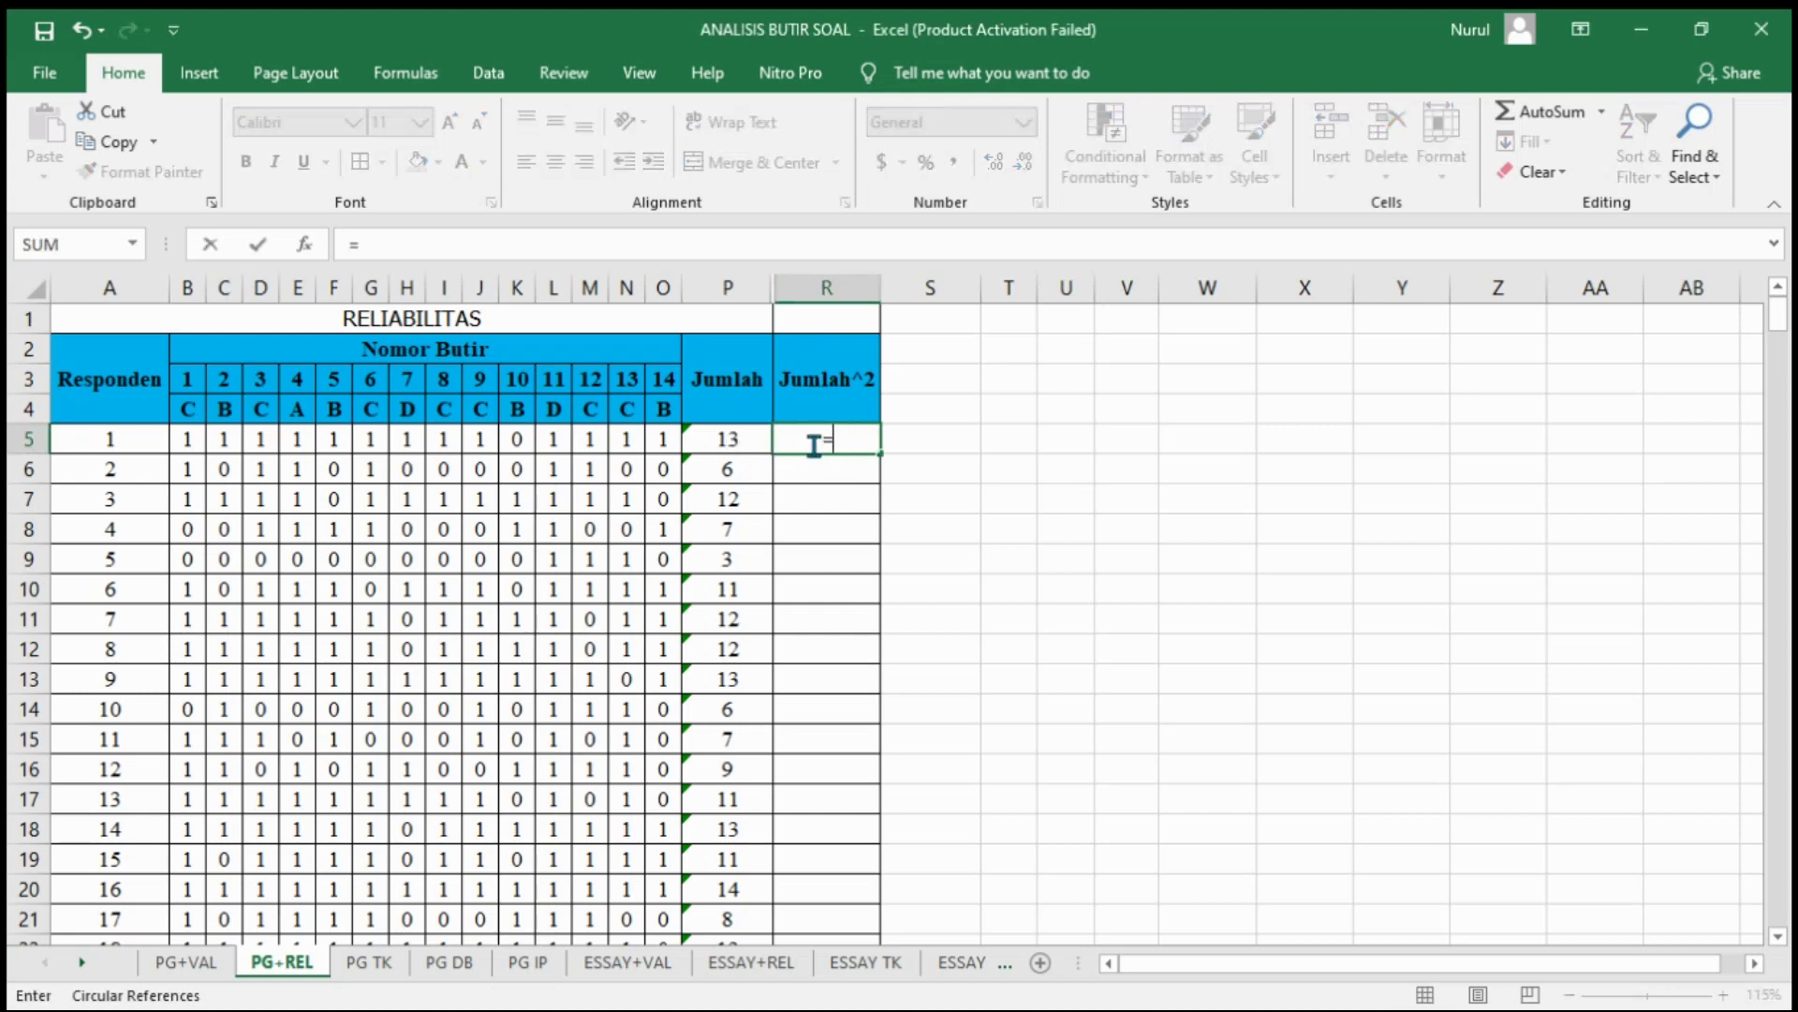
left_click(744, 443)
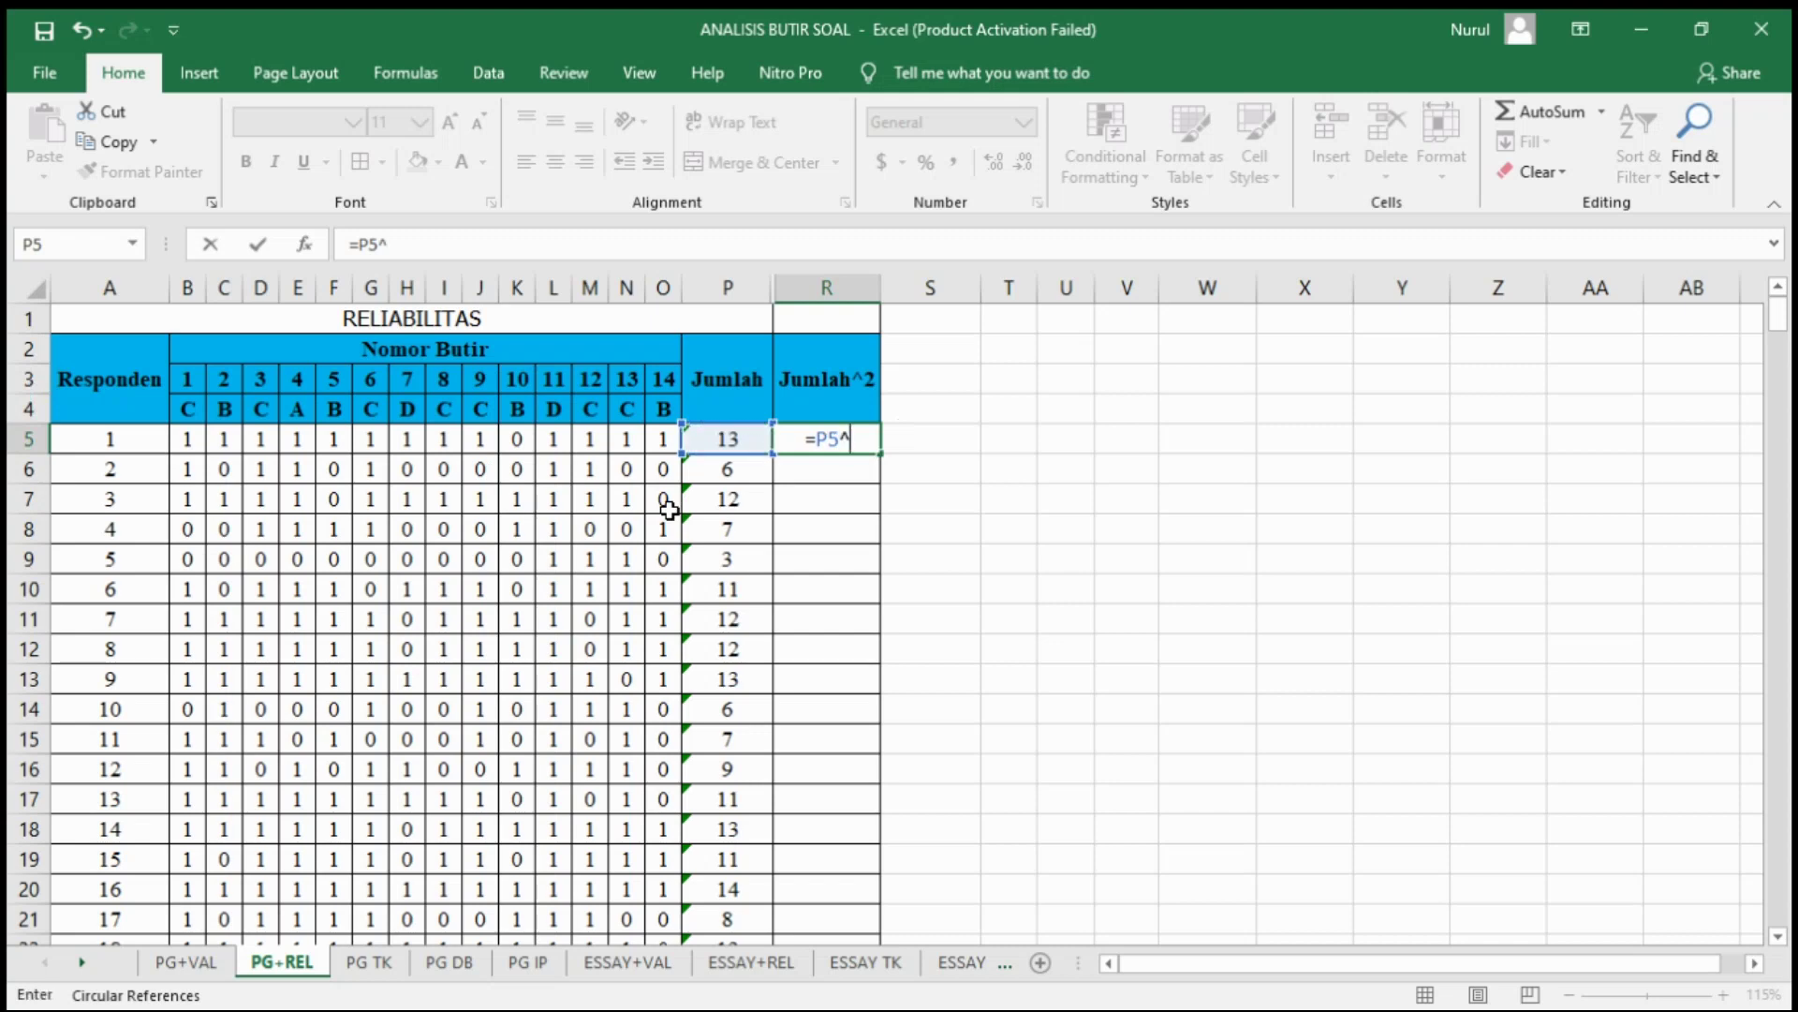
key("Return")
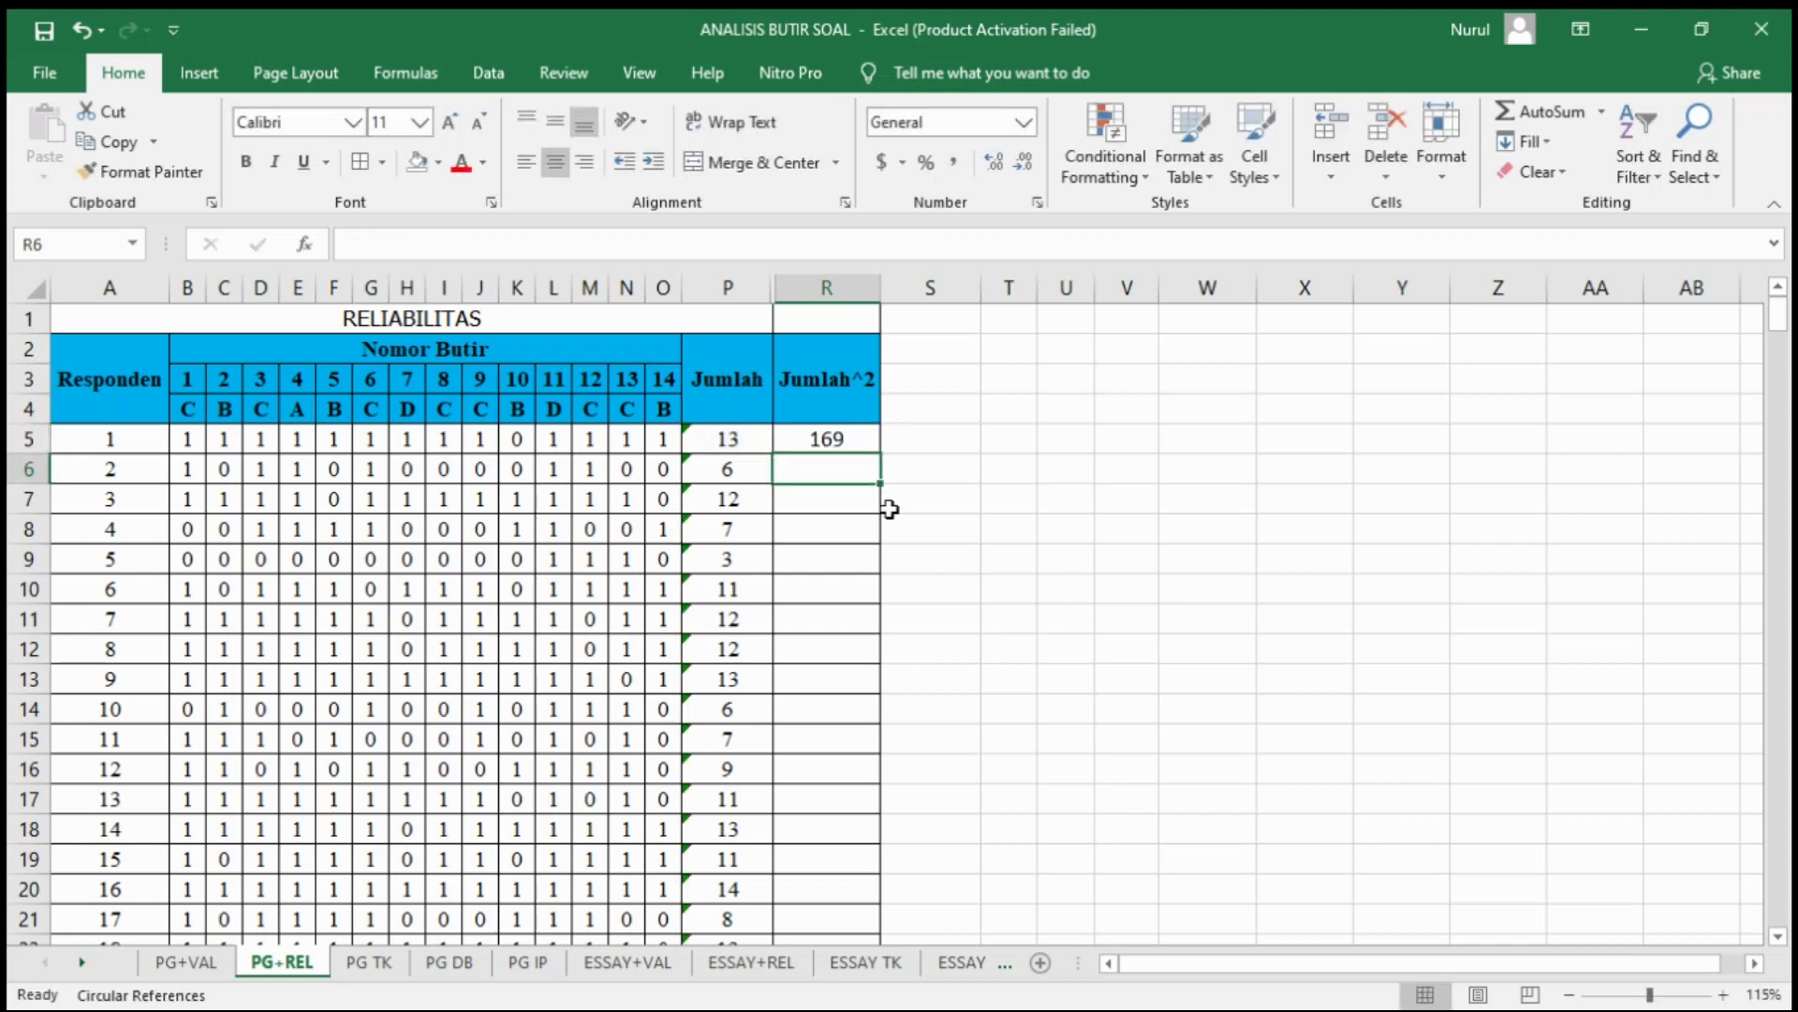
left_click(855, 442)
left_click_drag(875, 452, 847, 594)
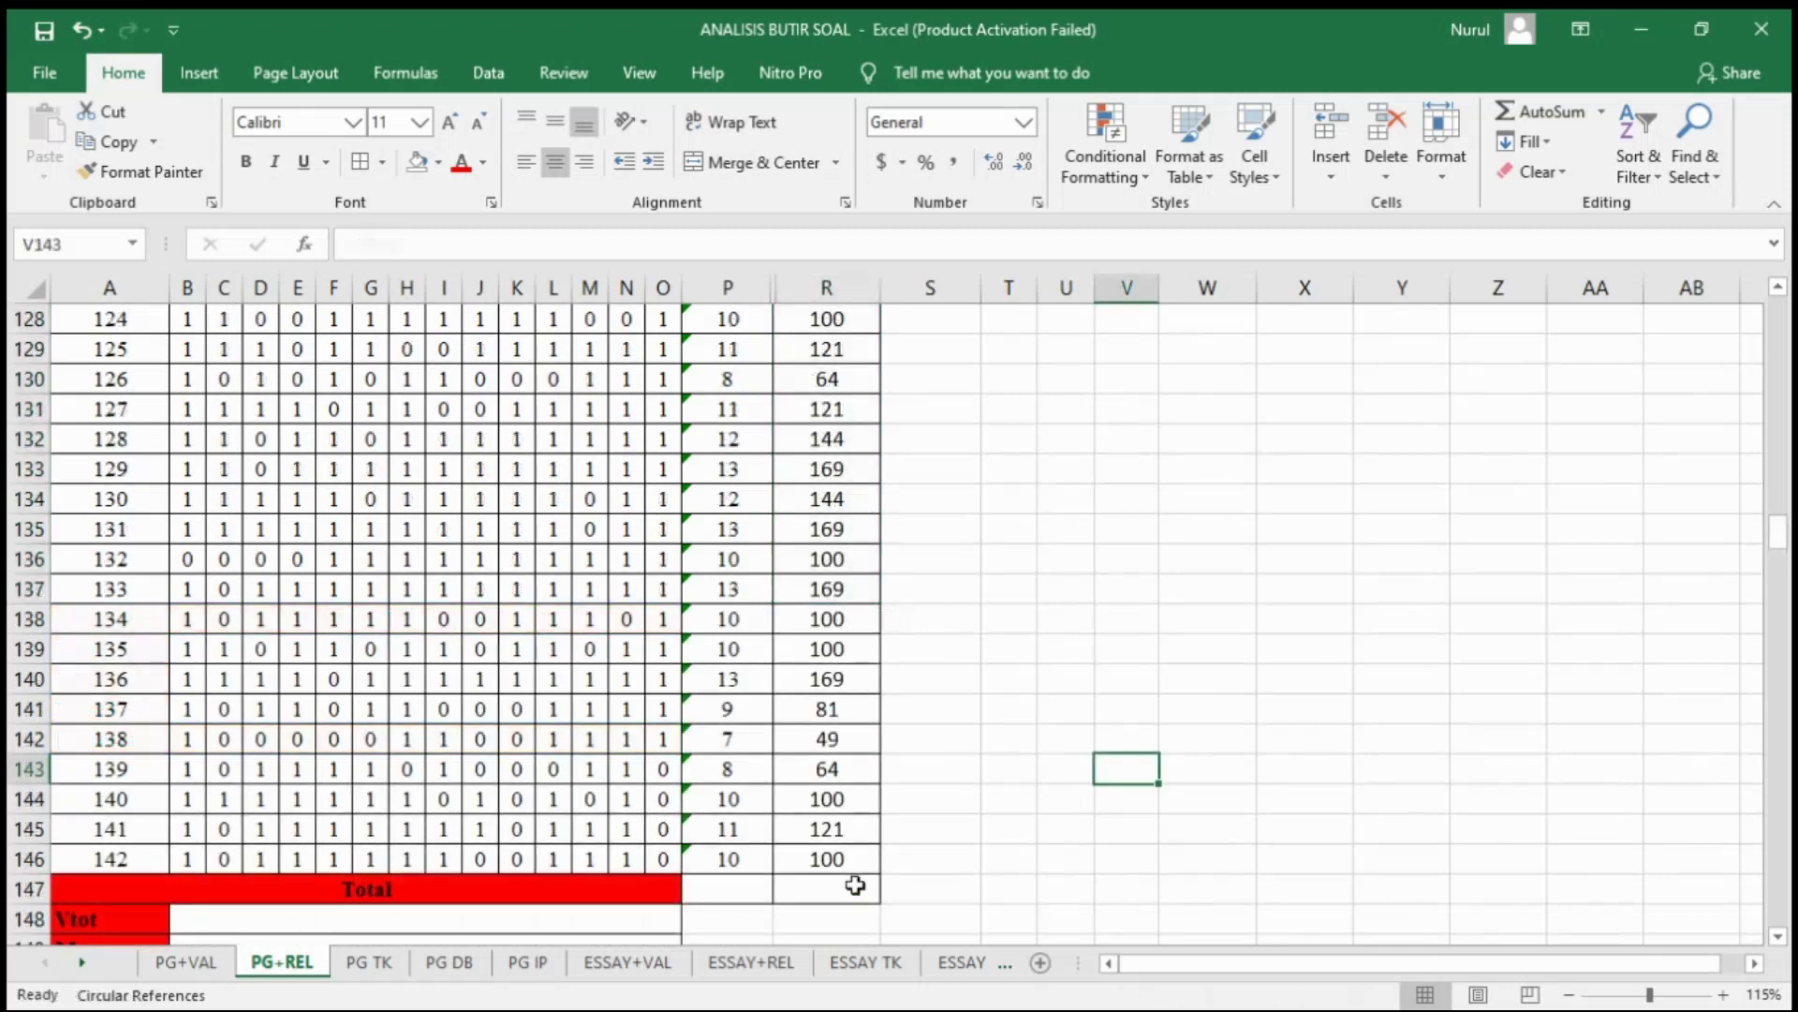
Step: Total the Jumlah^2 column in R147 with a SUM of R5:R146
left_click(856, 885)
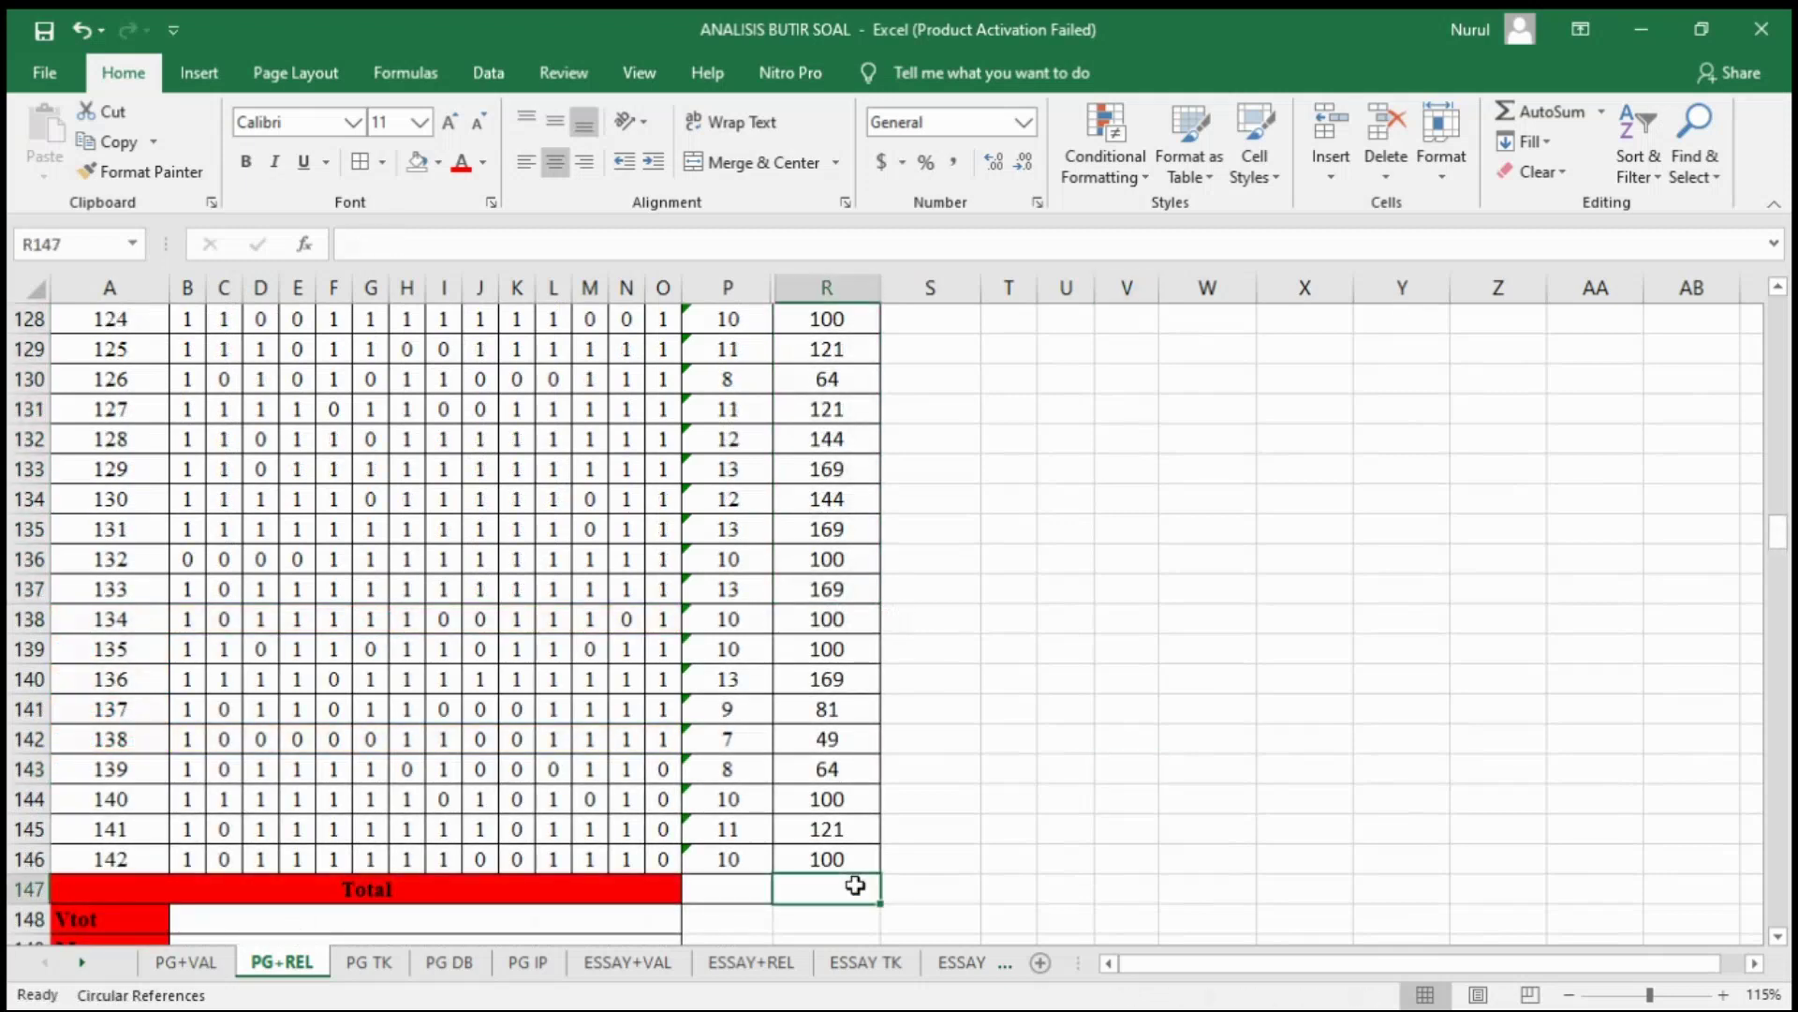
type("=SUM(")
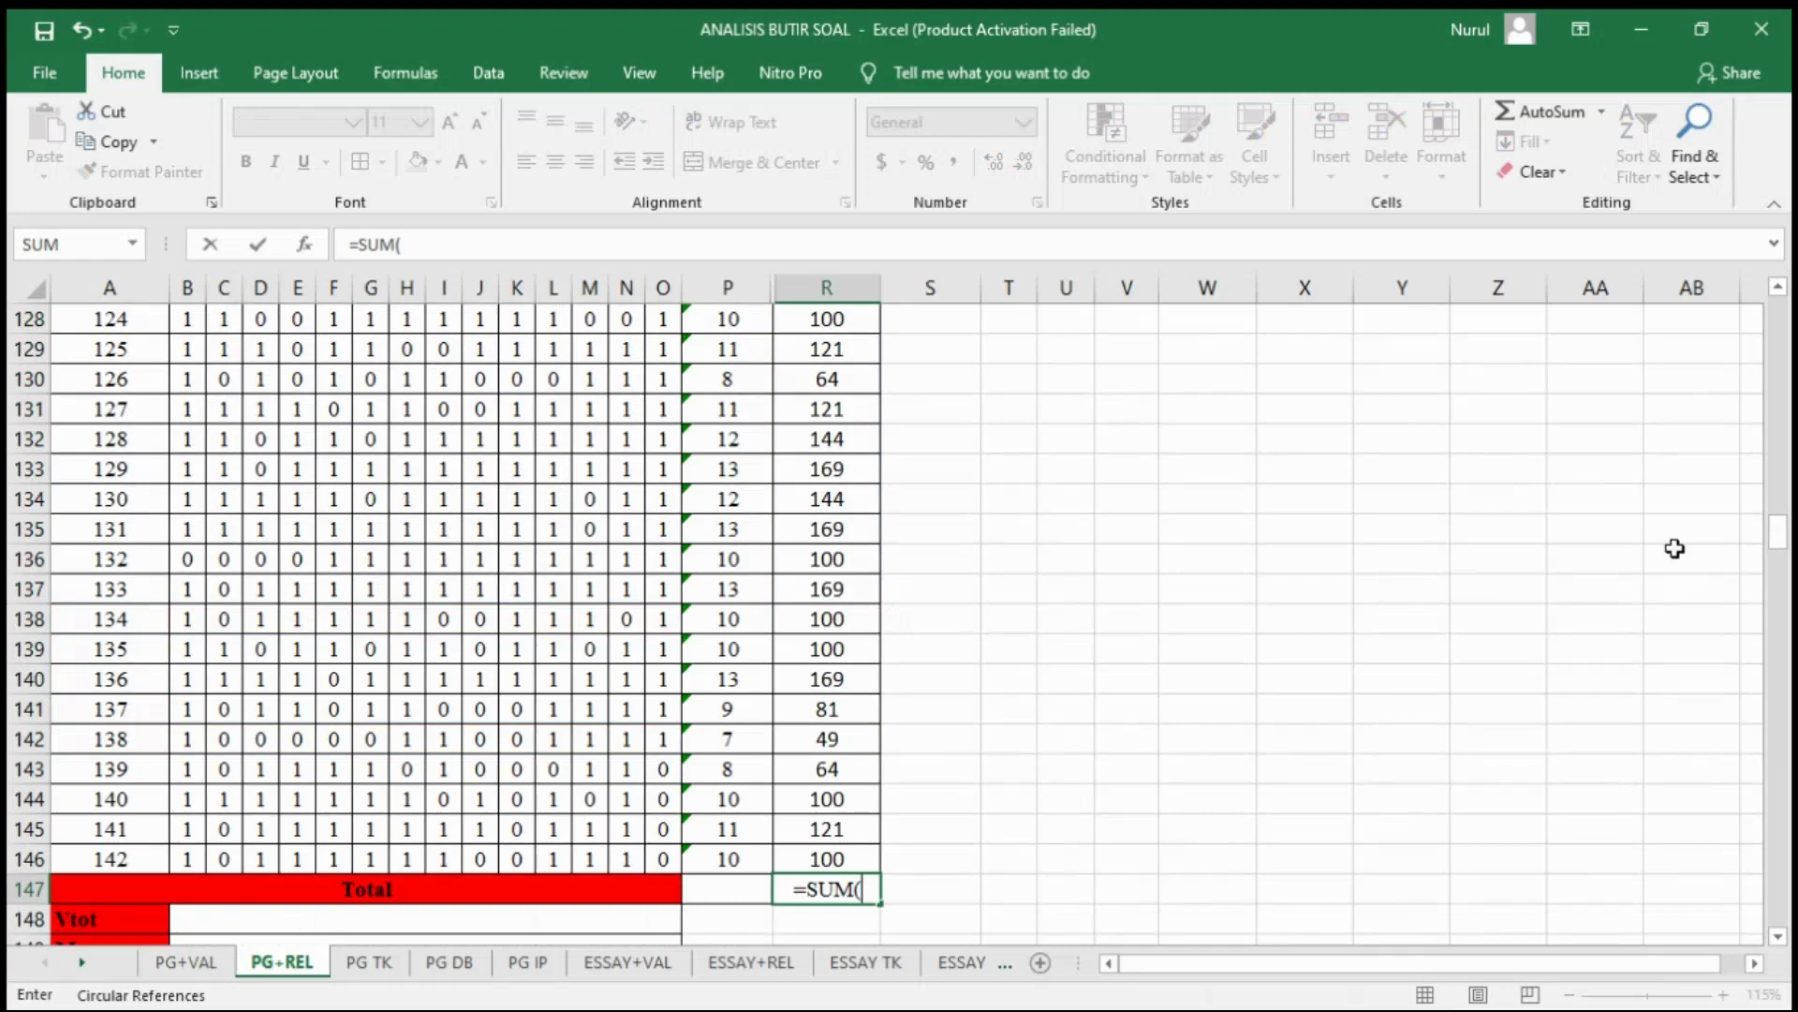
left_click_drag(1785, 546, 1785, 318)
left_click_drag(834, 419, 822, 848)
type(")")
key("Return")
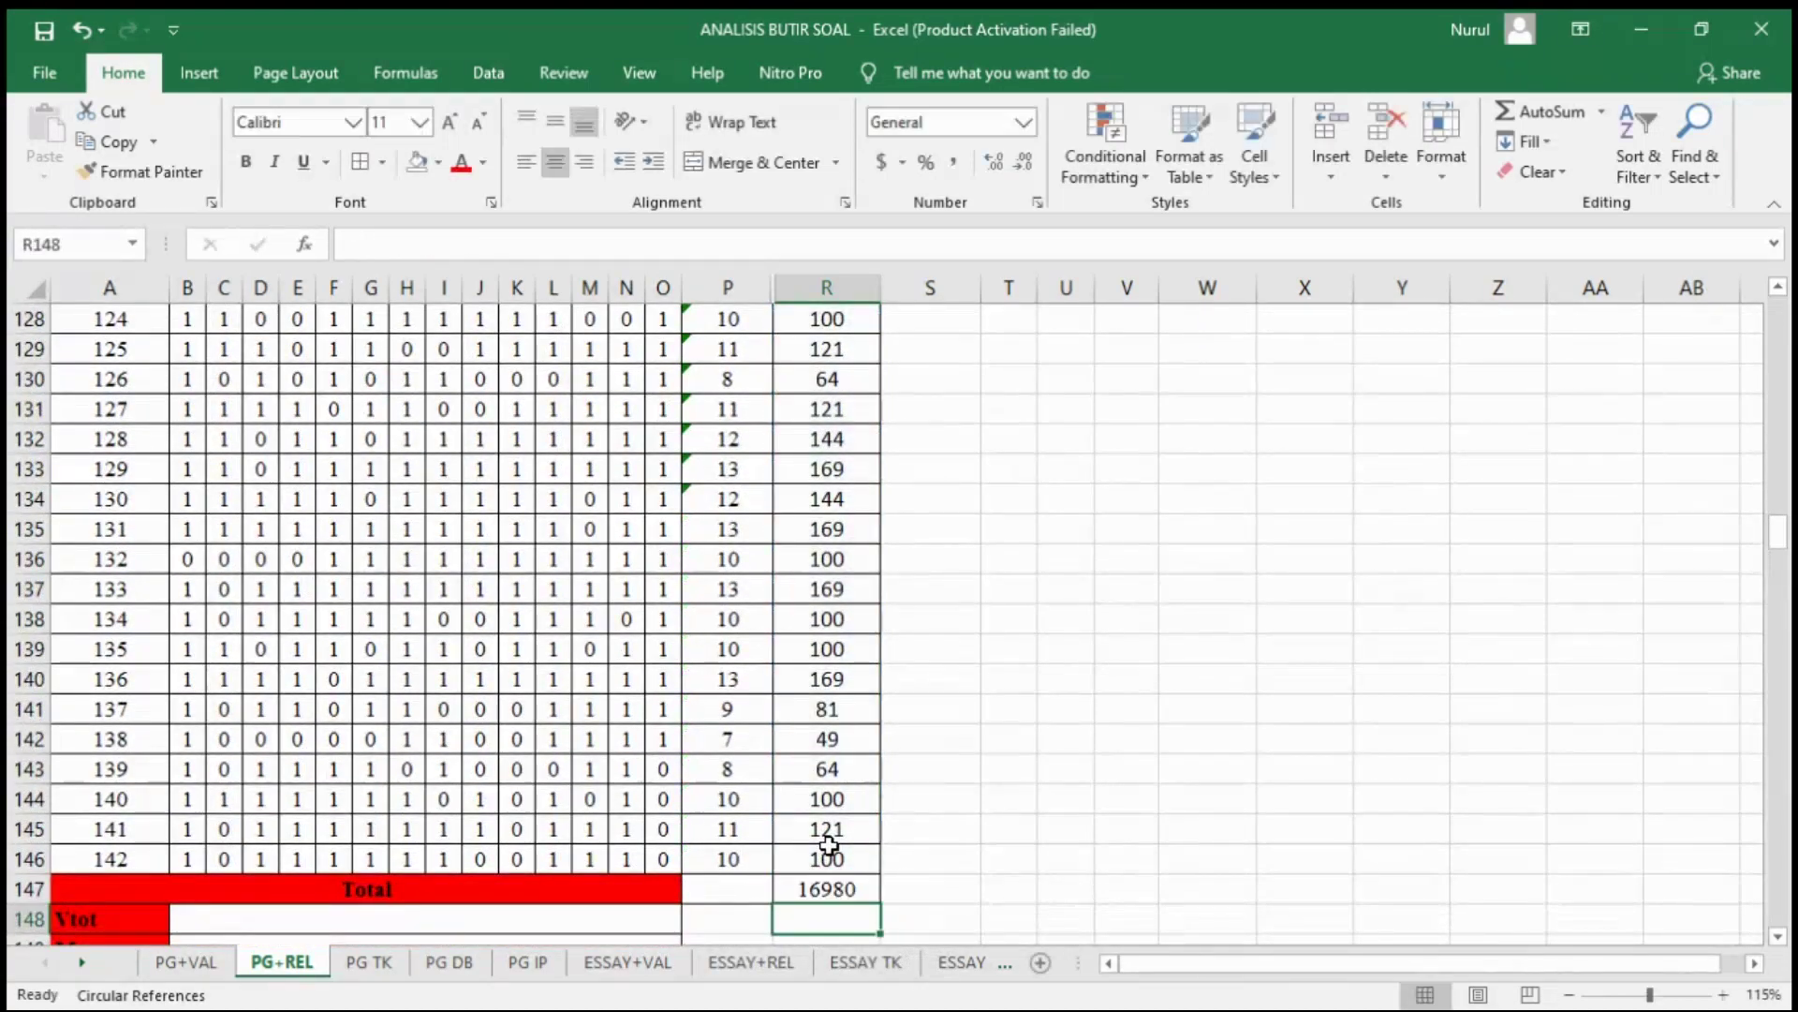
Step: Total the Jumlah column in P147 with a SUM of P5:P146
left_click(745, 889)
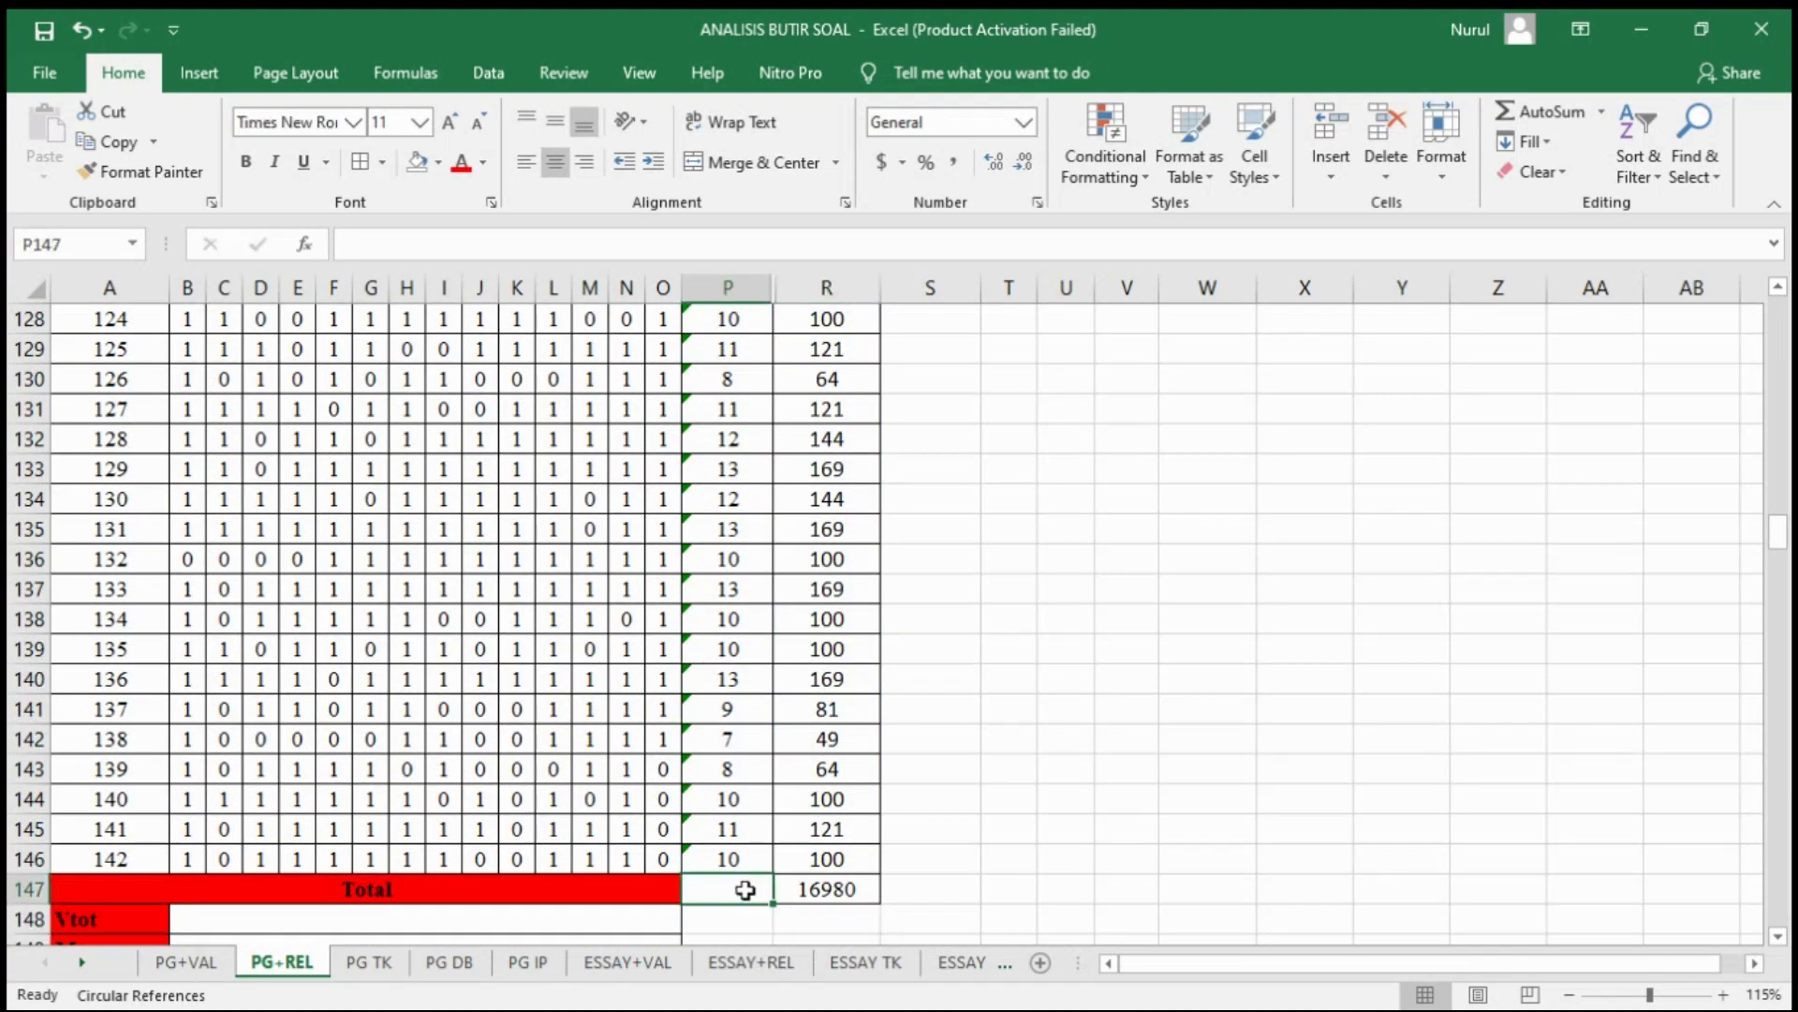
type("=SUM(")
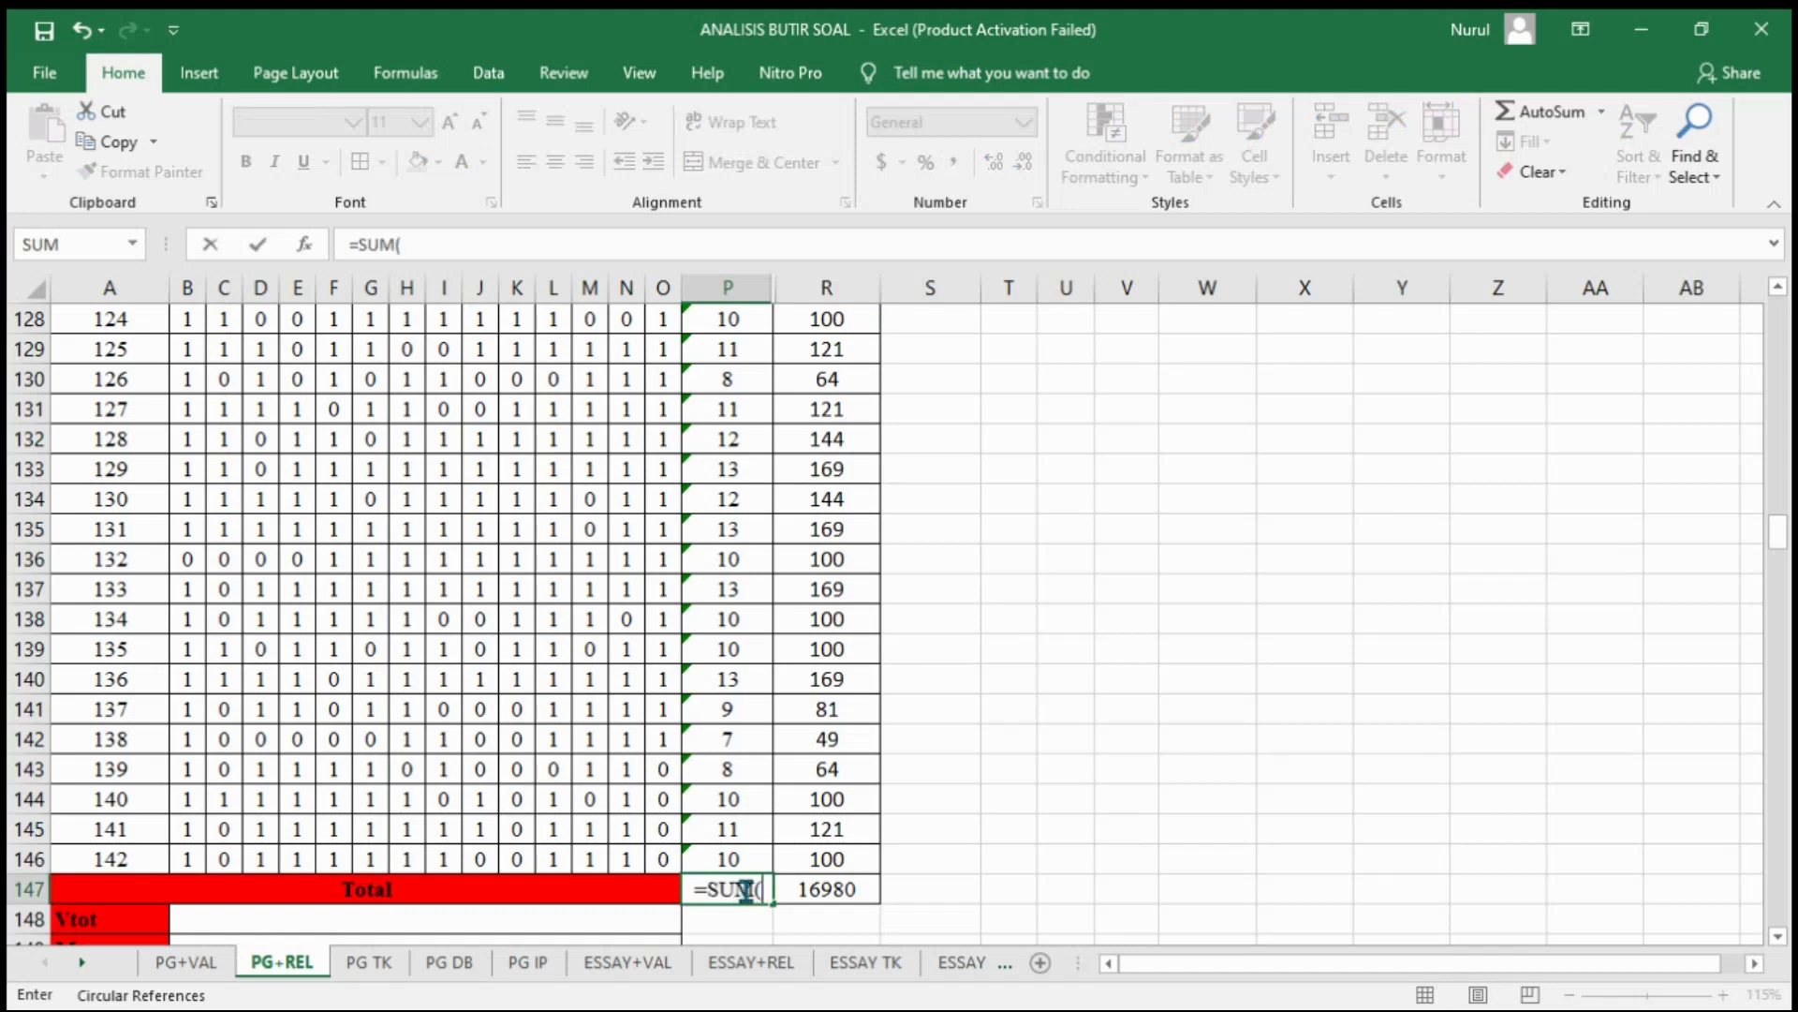
left_click_drag(1778, 534, 1778, 300)
left_click_drag(722, 436, 724, 854)
type(")")
key("Return")
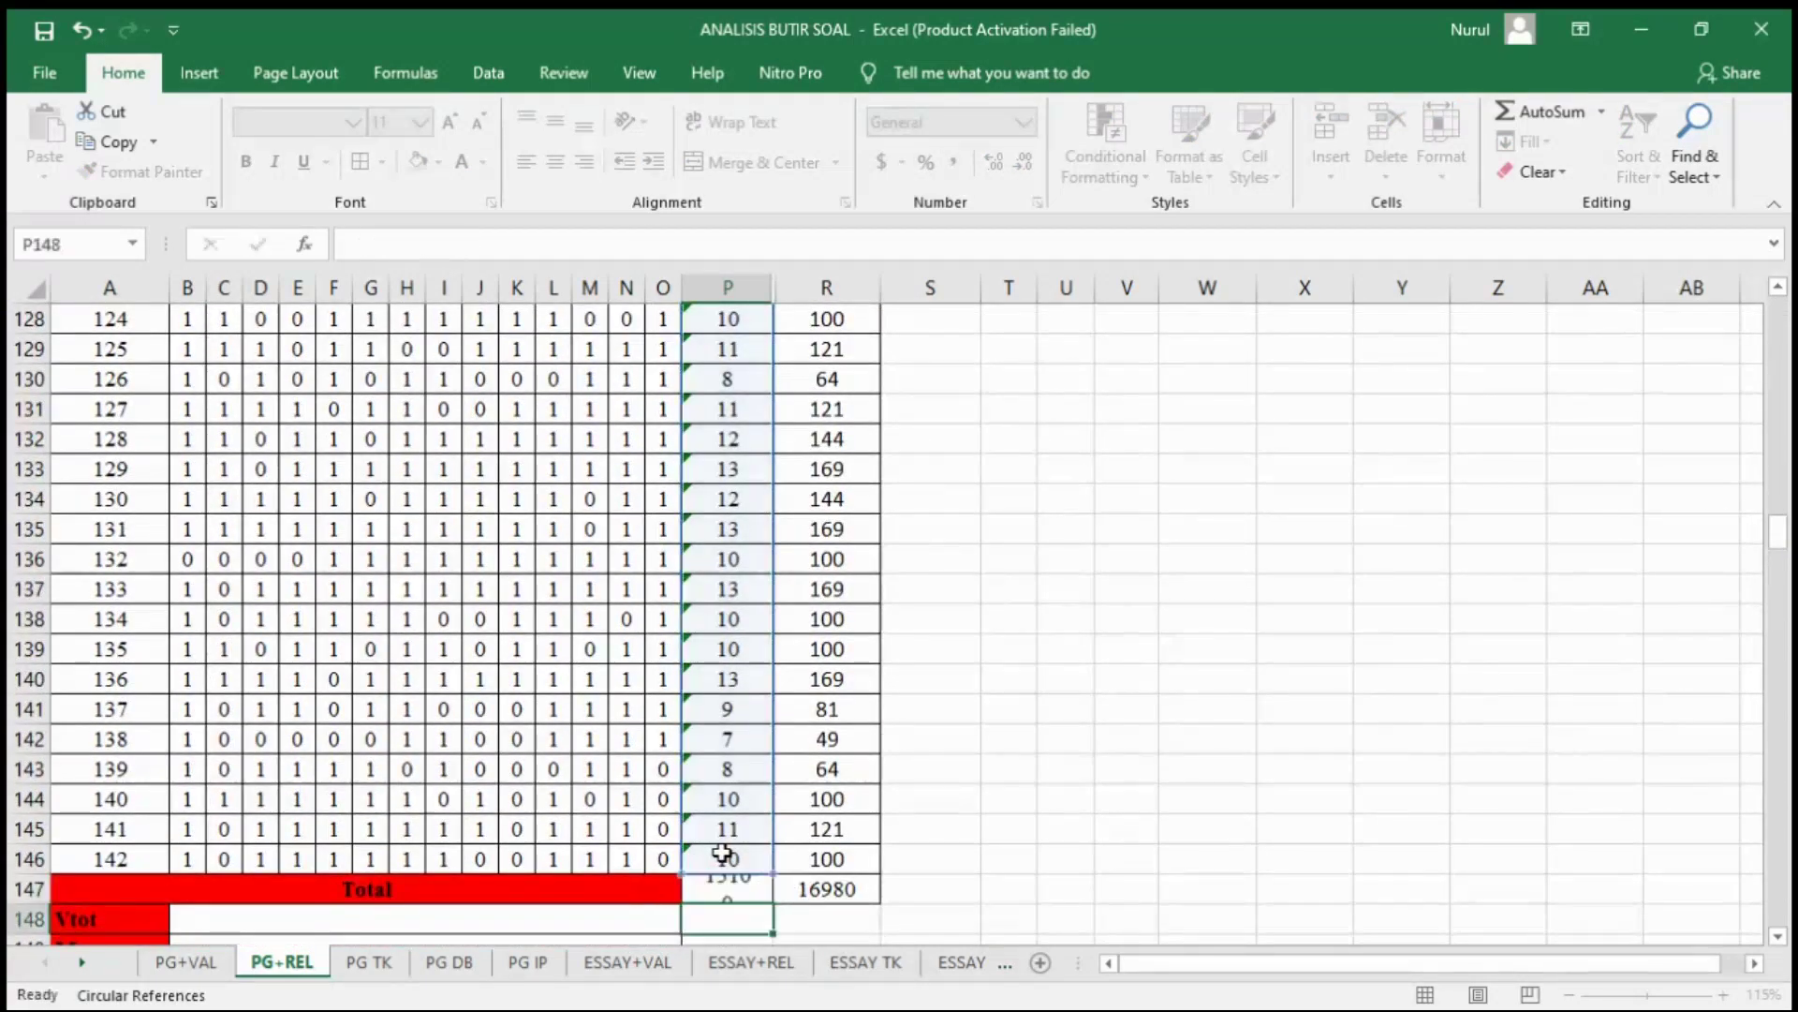
Step: Calculate the total variance Vtot in B148 with =(R147/142)-(P147/142)^2
scroll(951, 755, "down", 2)
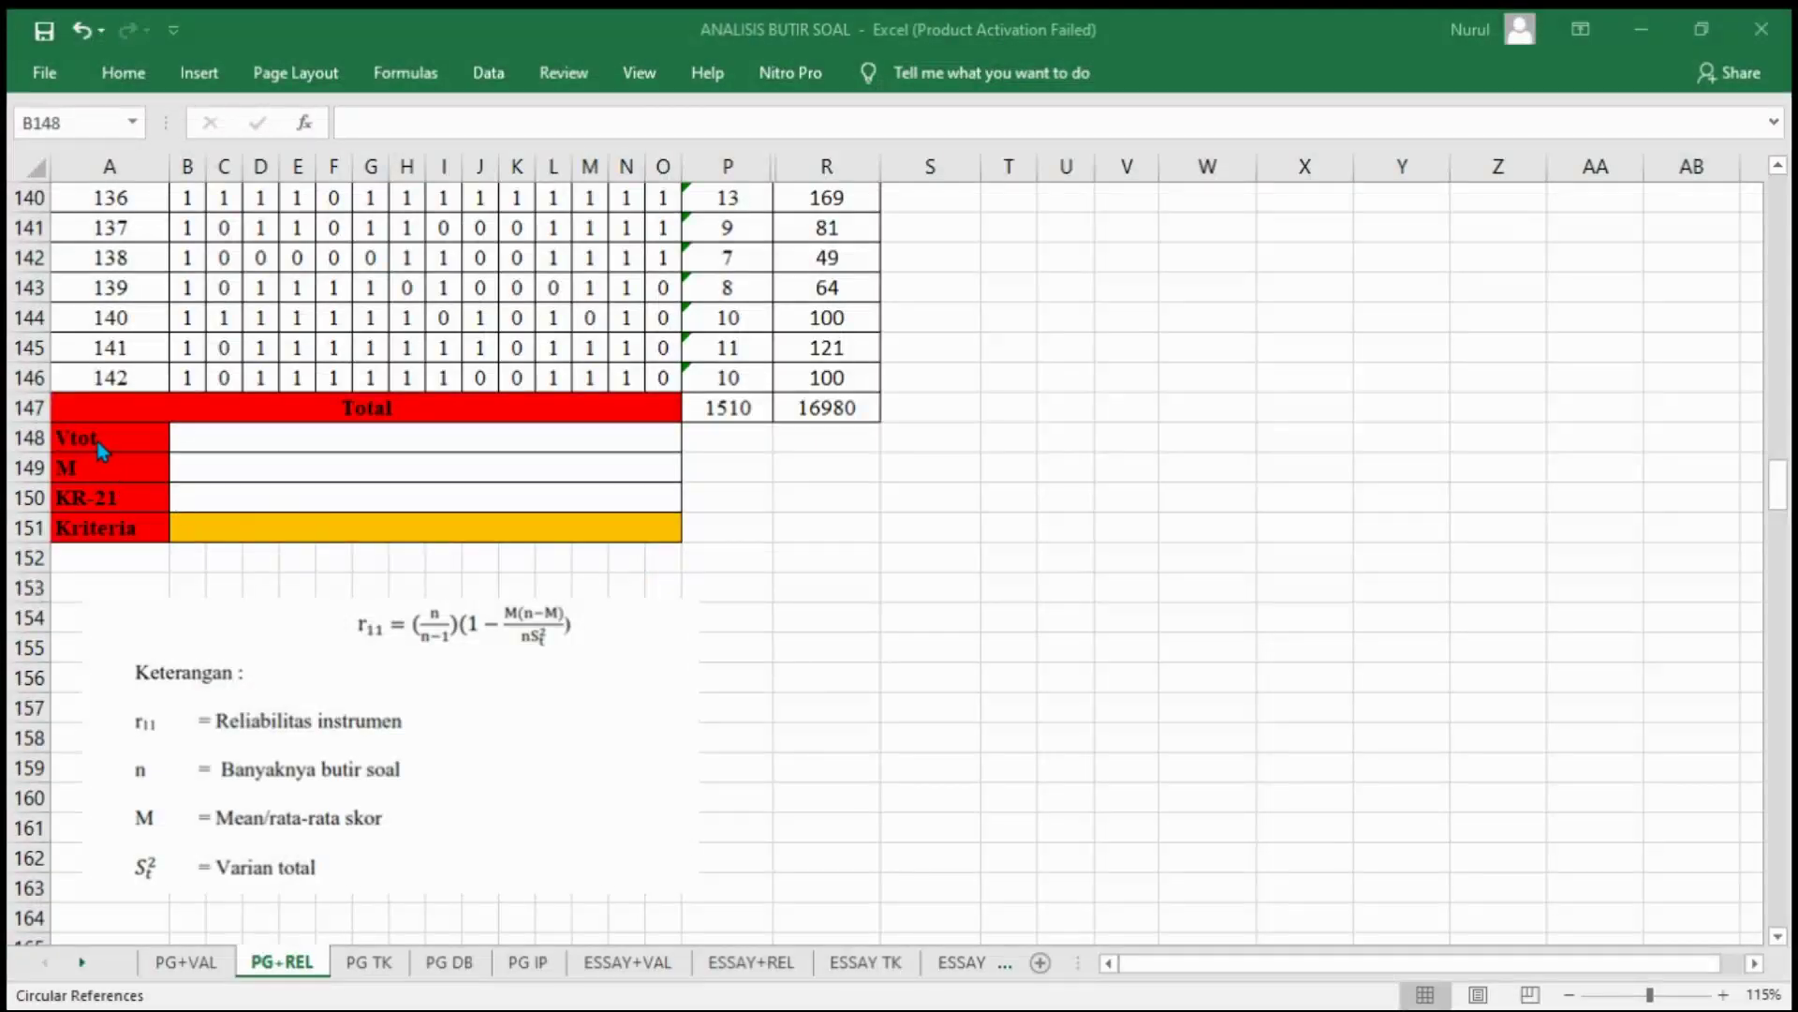
left_click(301, 446)
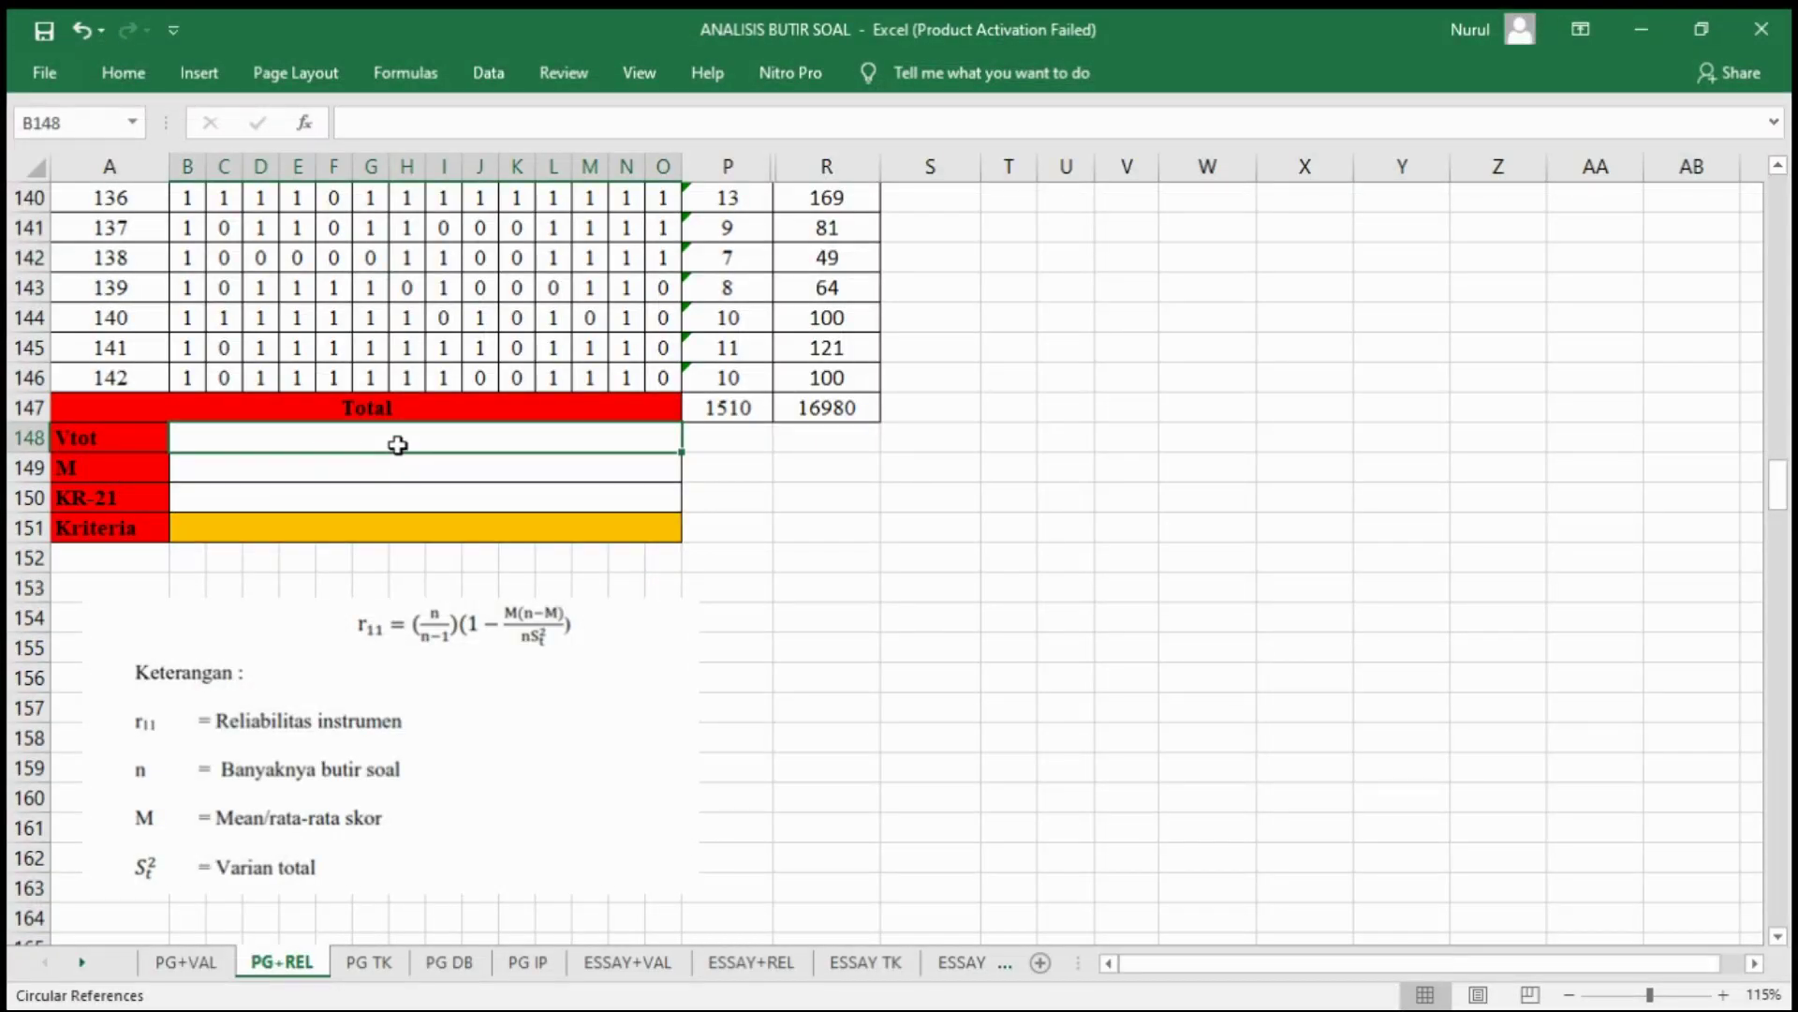
type("=")
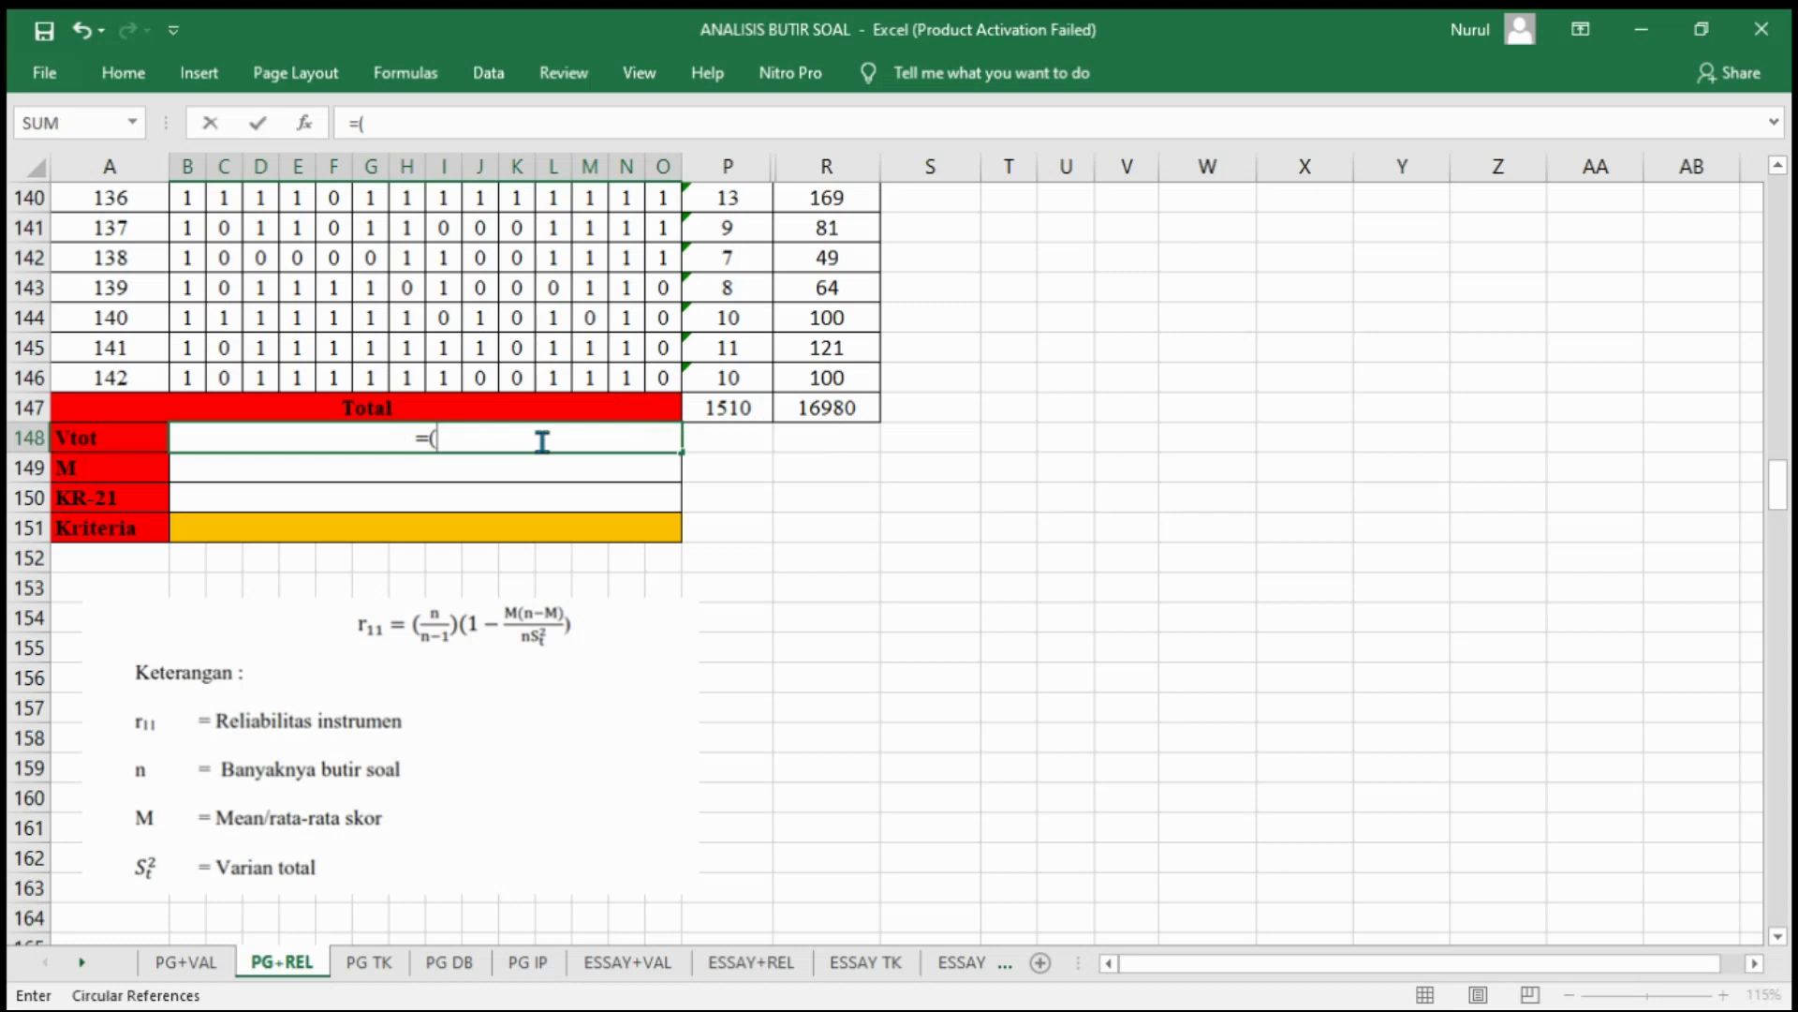
type("(")
left_click(795, 415)
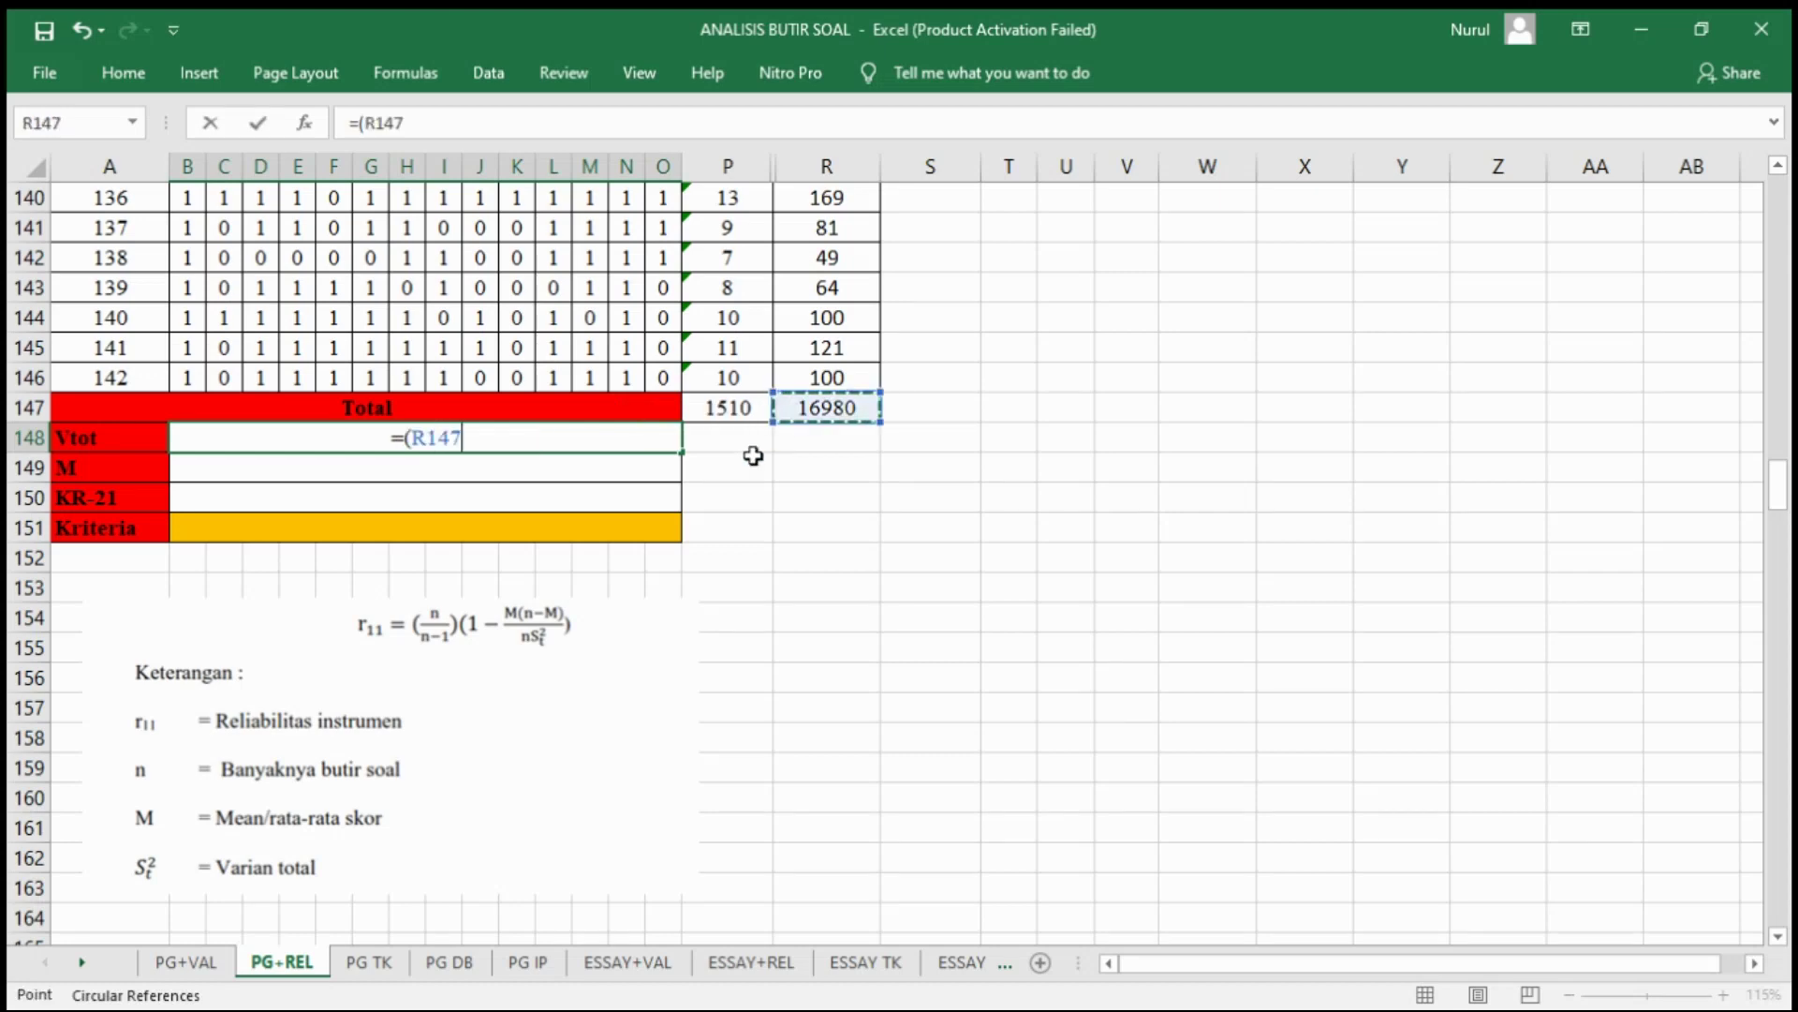
type("/14")
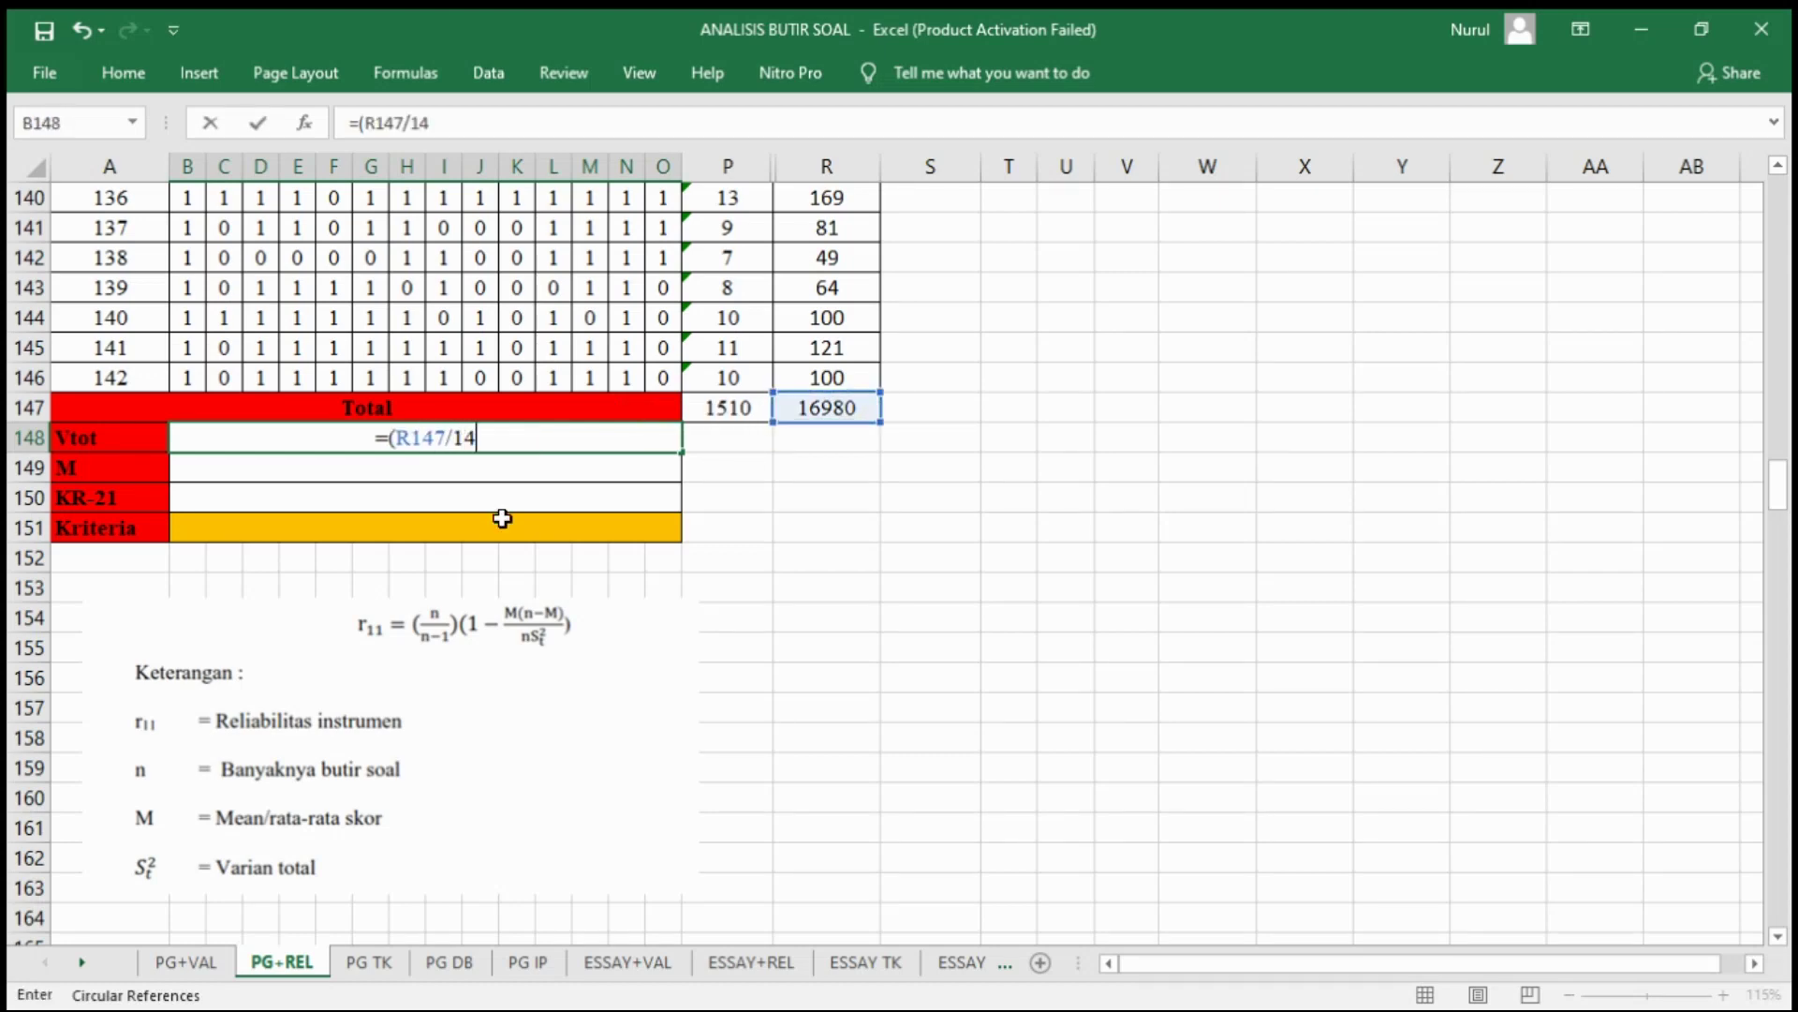
type("2)-(")
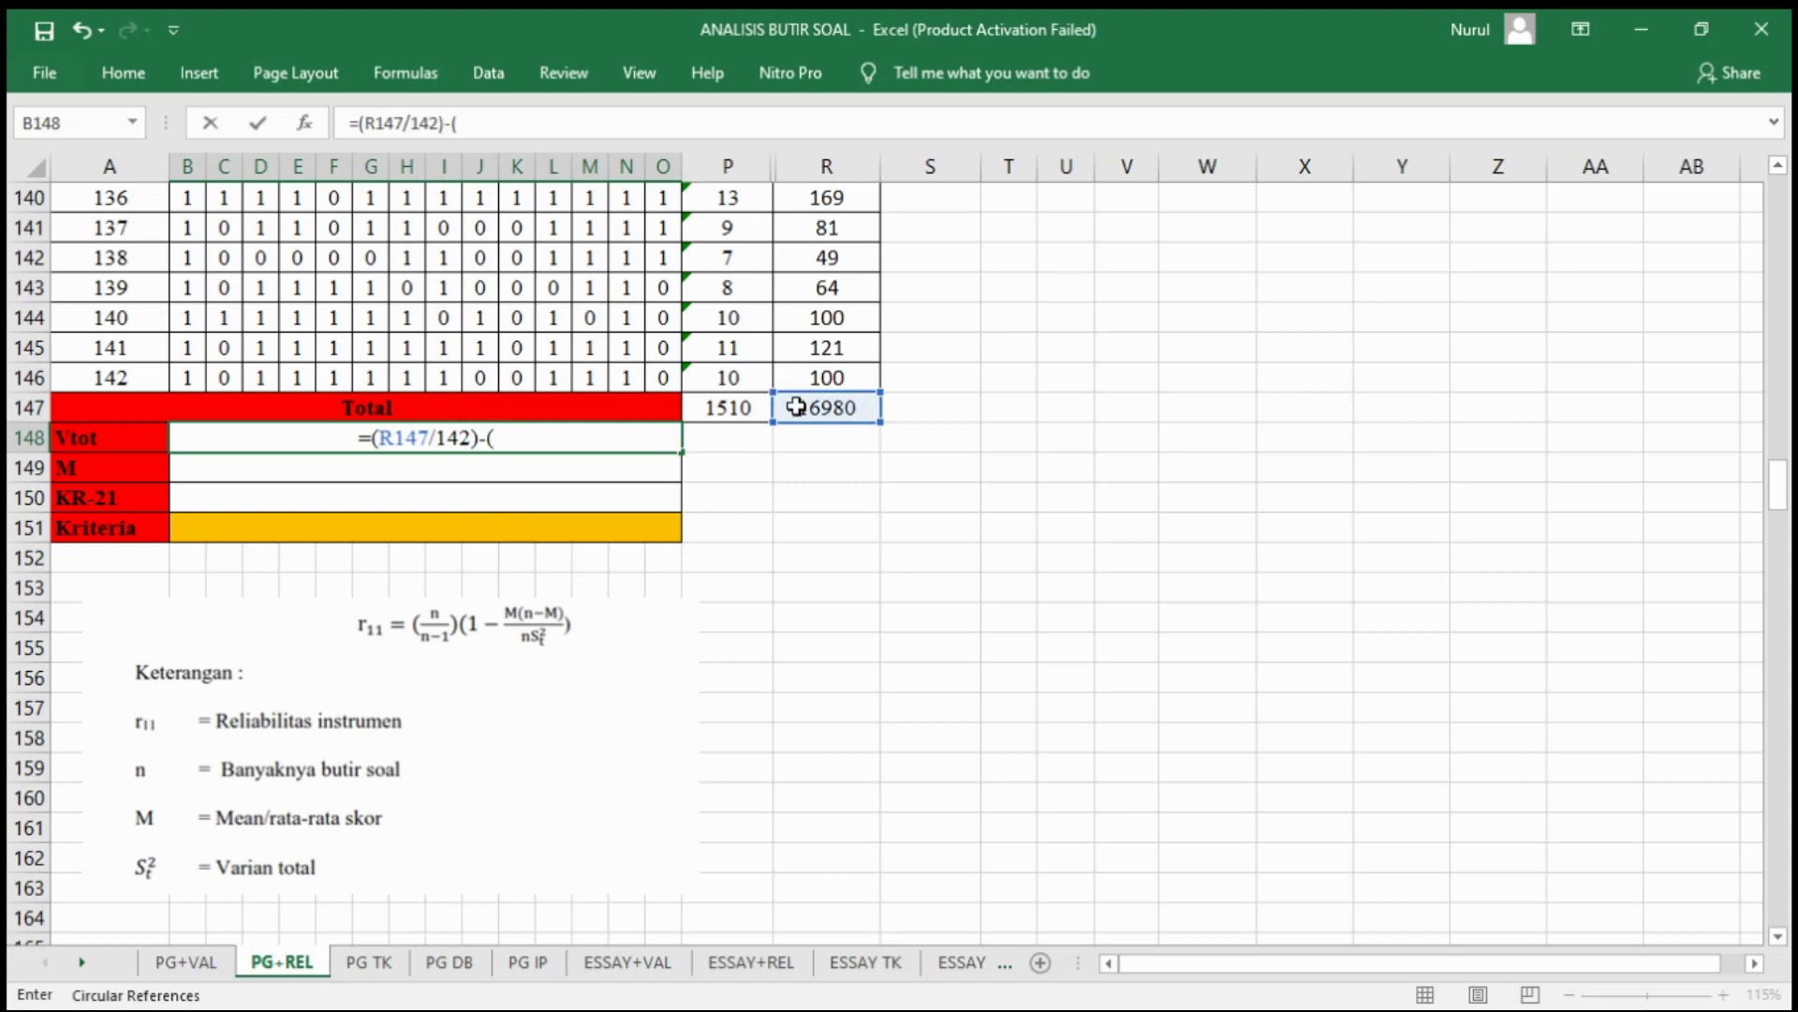
left_click(742, 407)
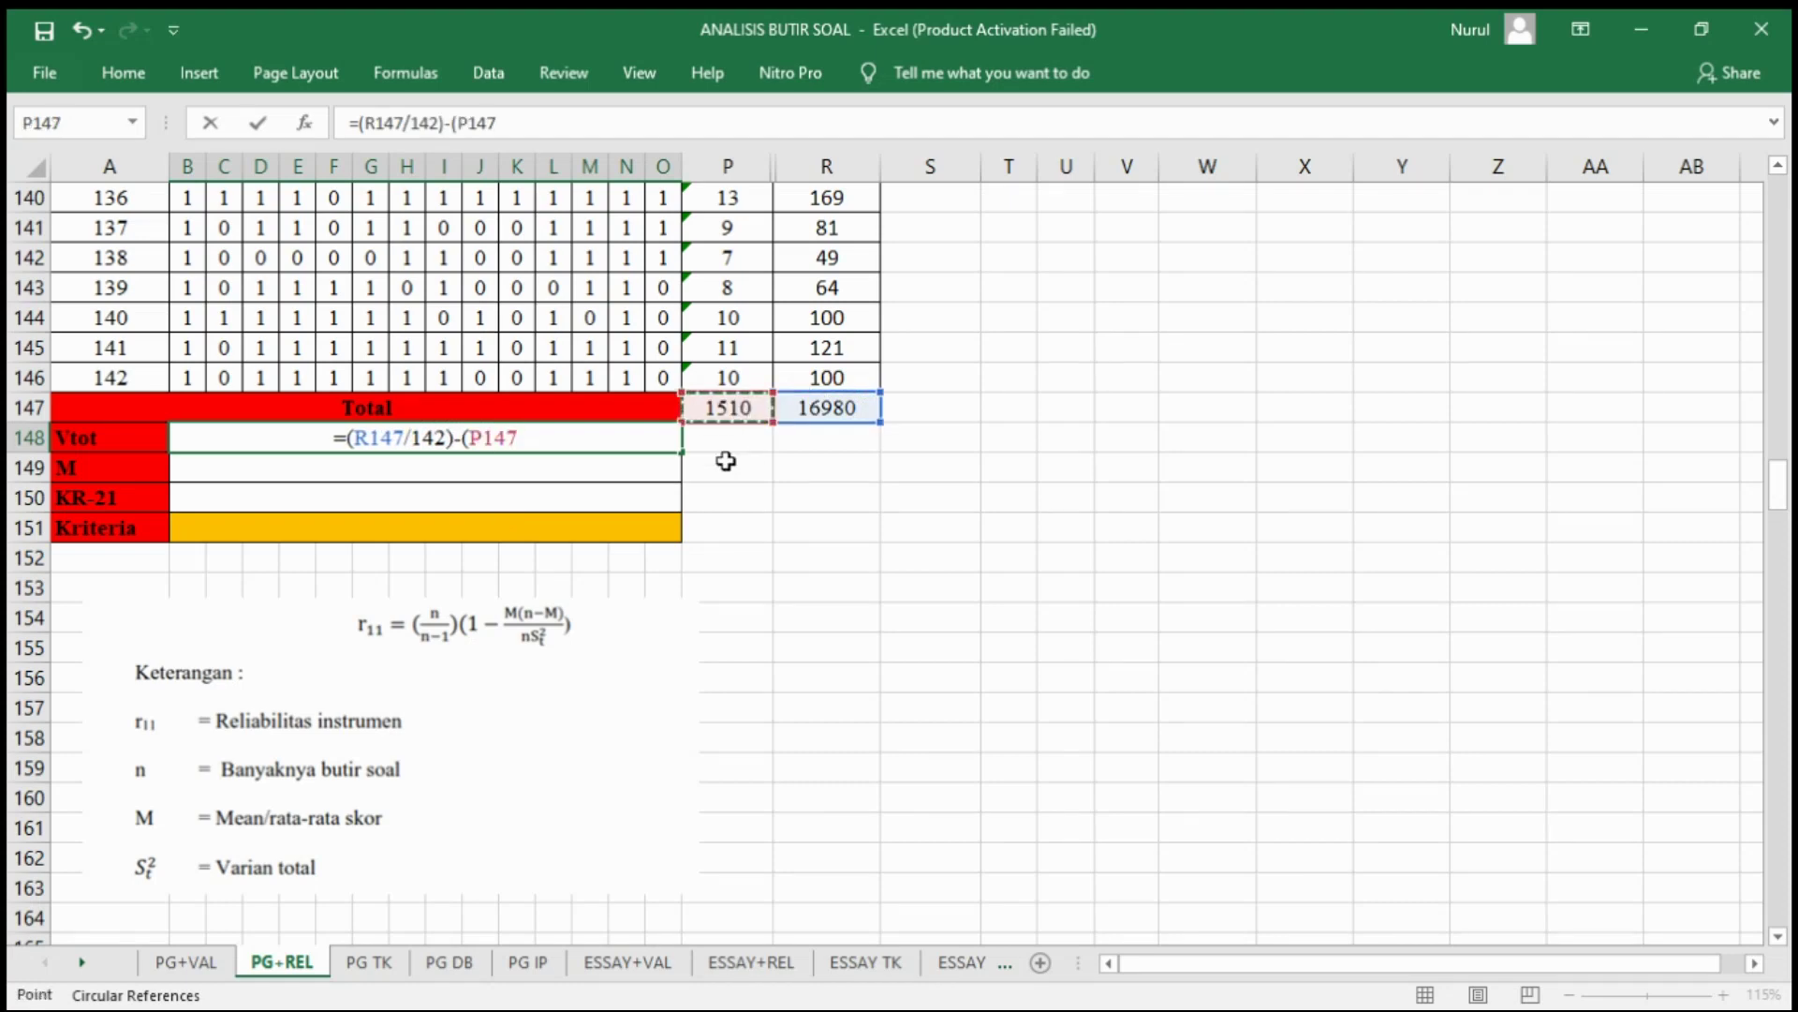
type("/142")
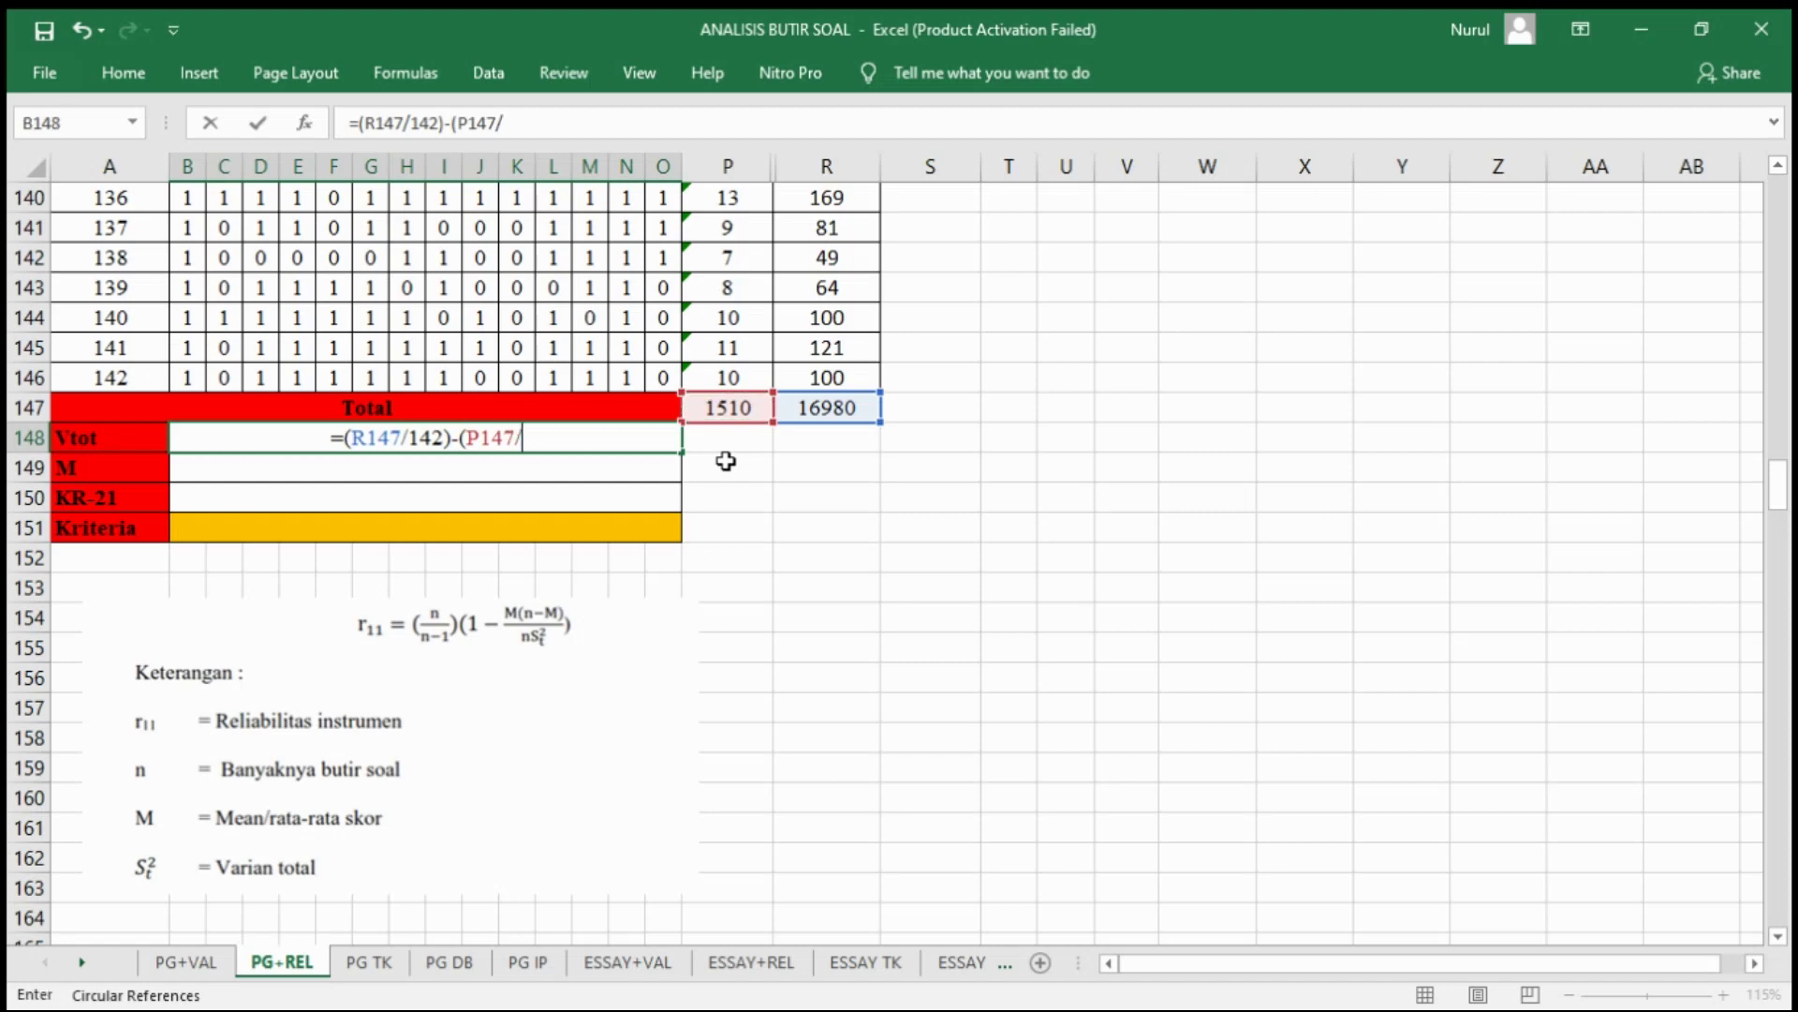
type(")^2")
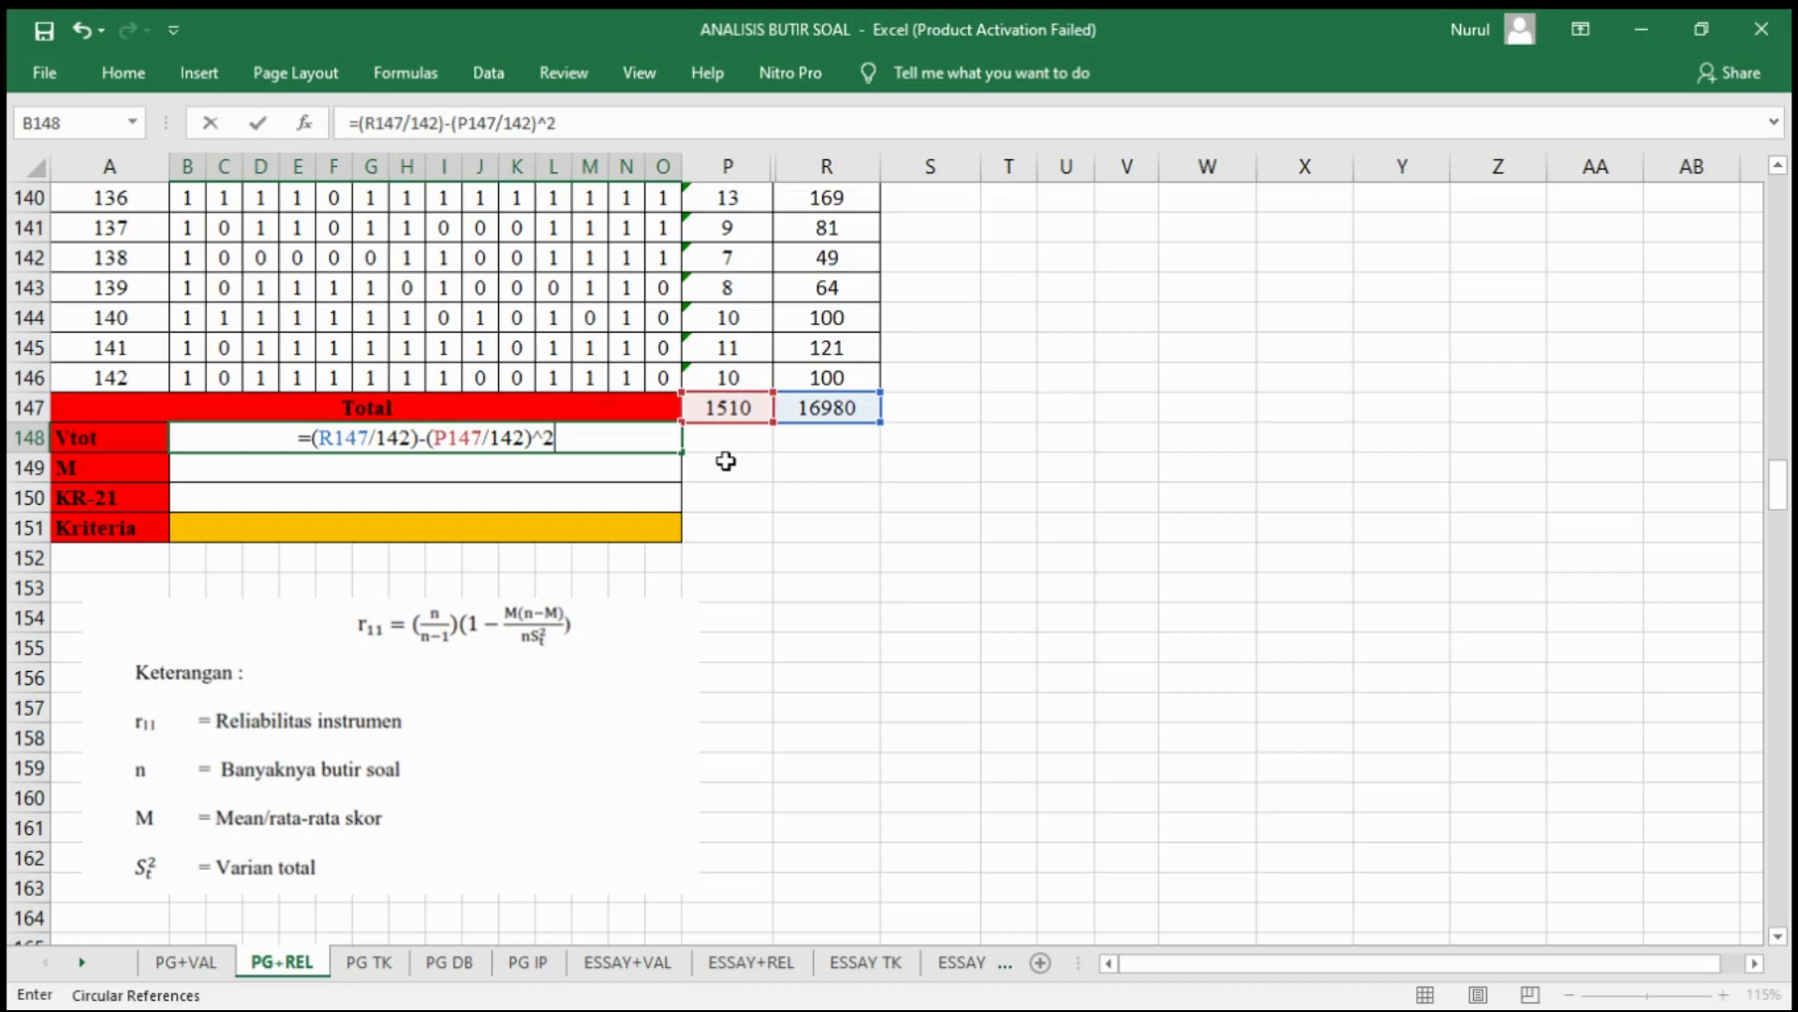
key("Return")
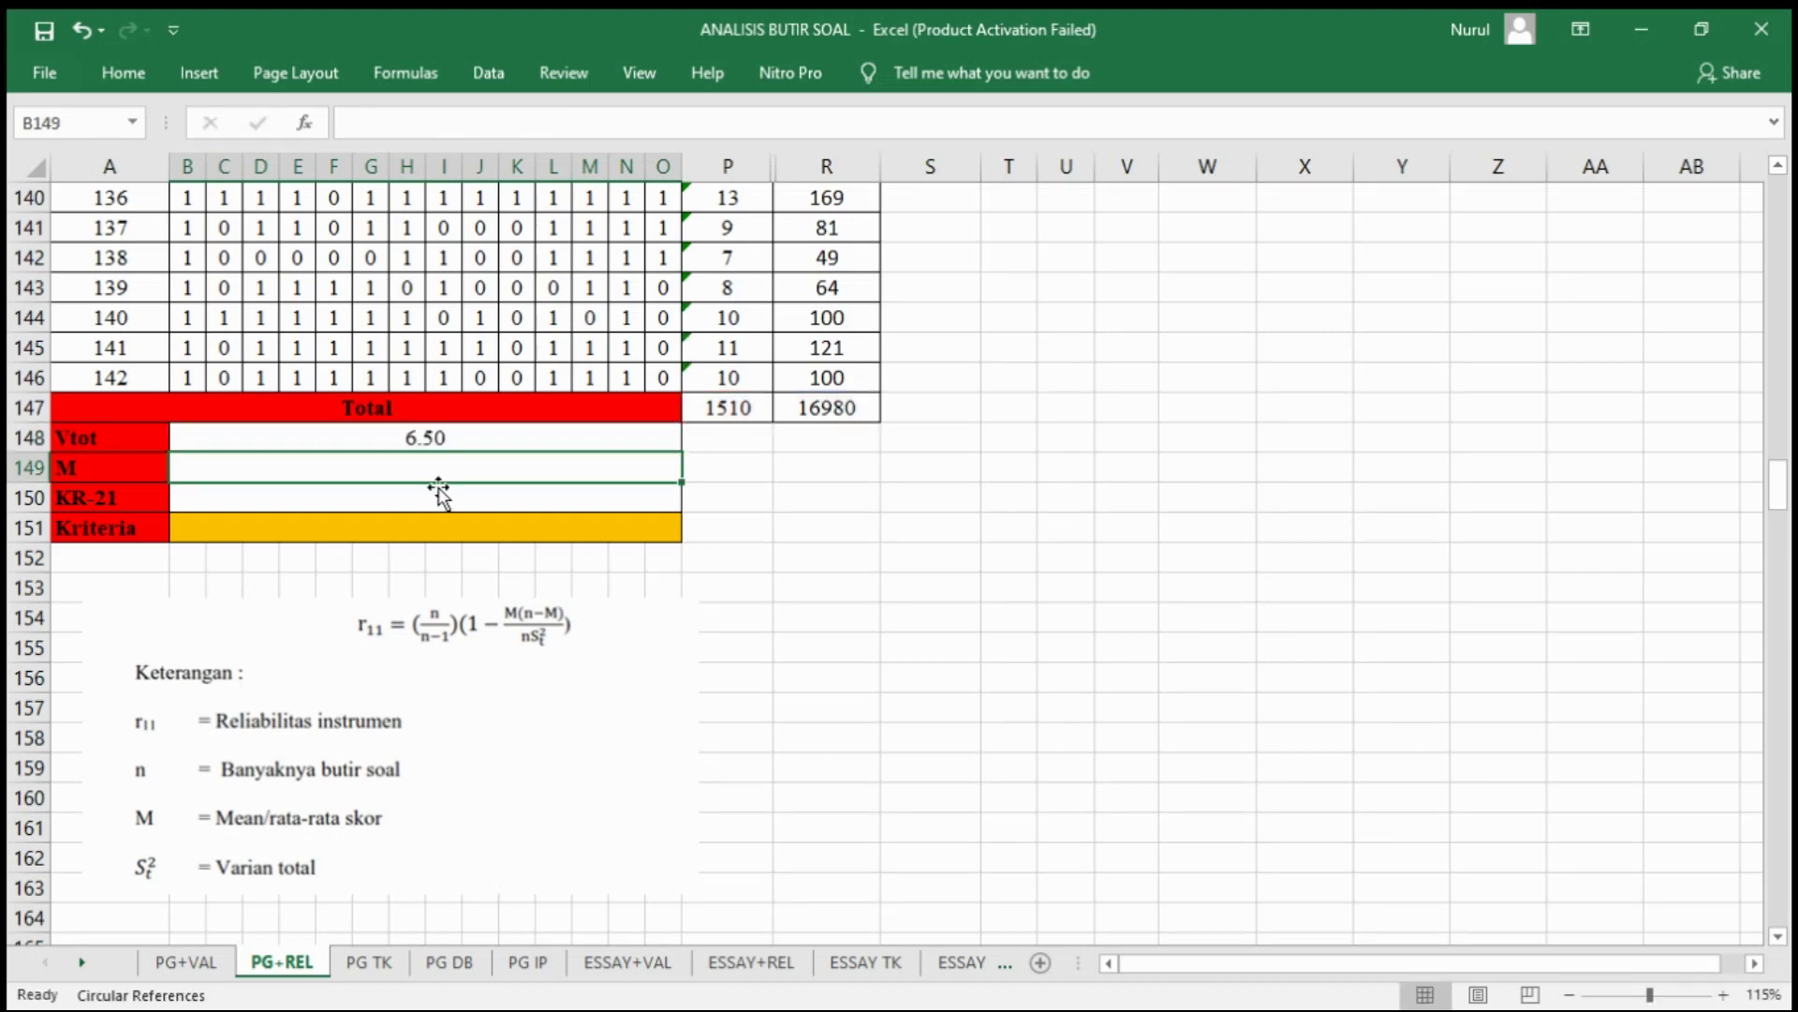
Step: Calculate the mean score M in B149 by dividing the Jumlah total by the respondents, =P147/142
type("=")
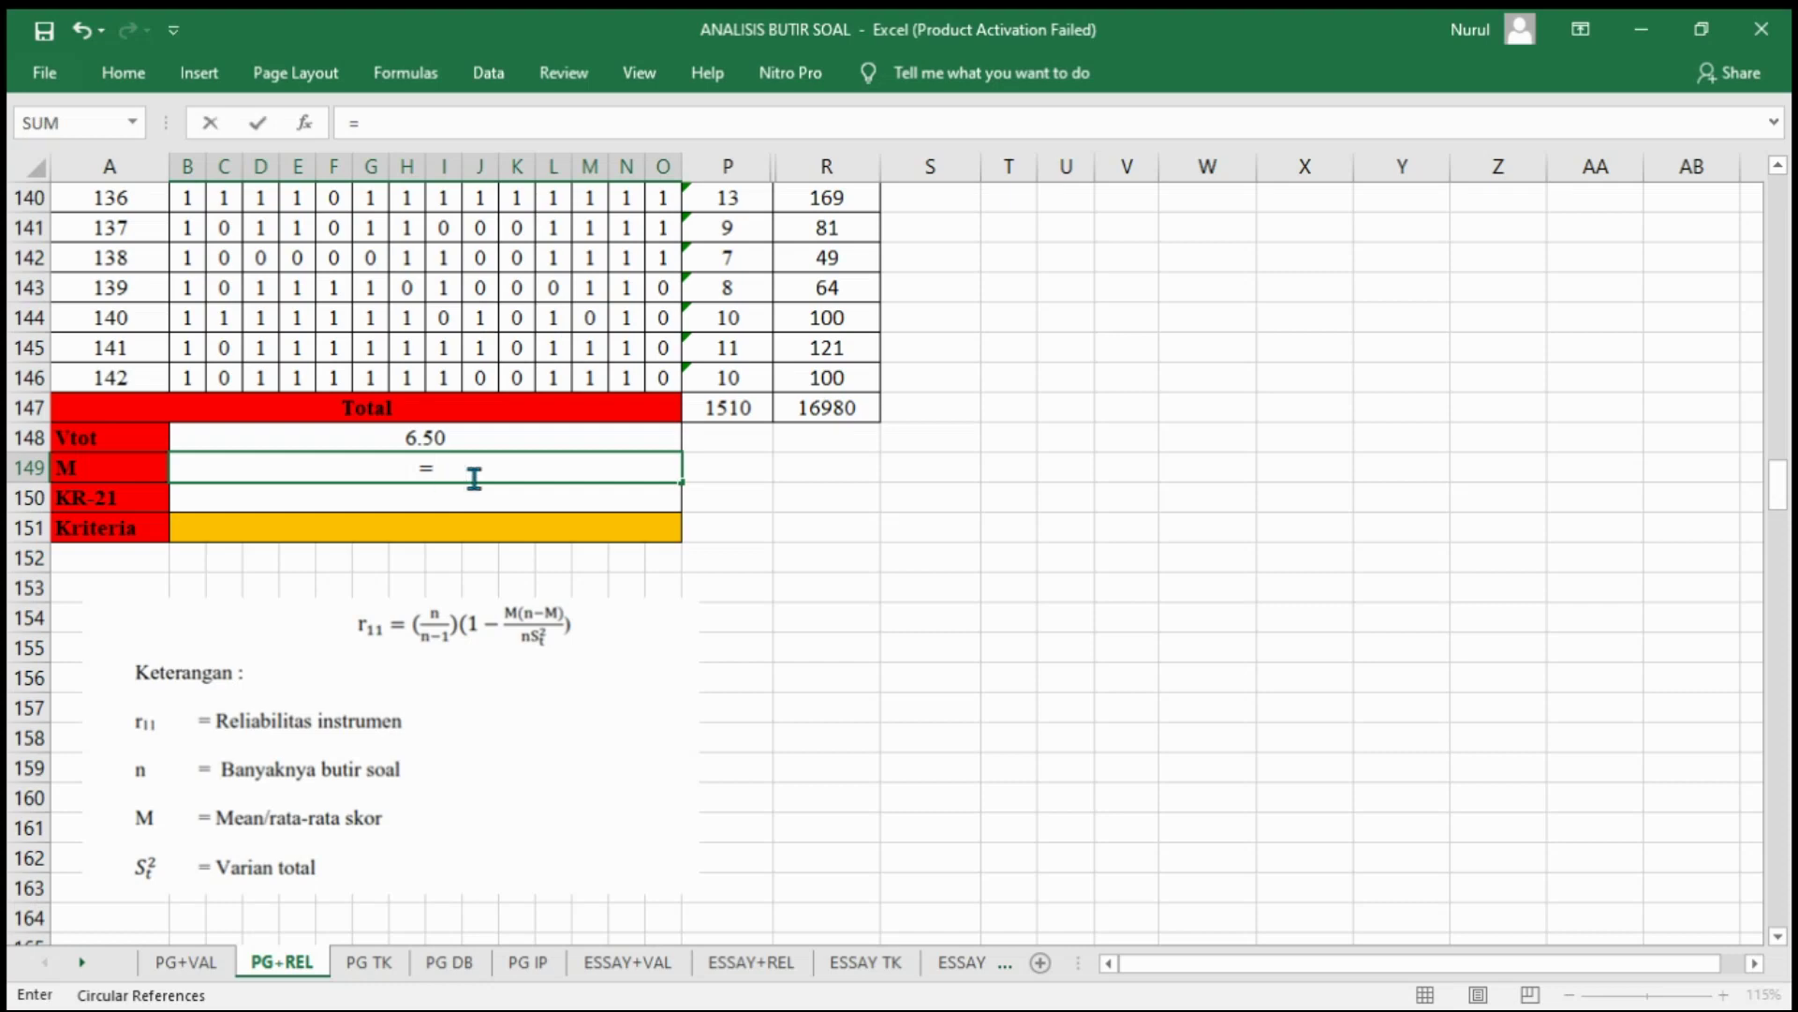
left_click(717, 407)
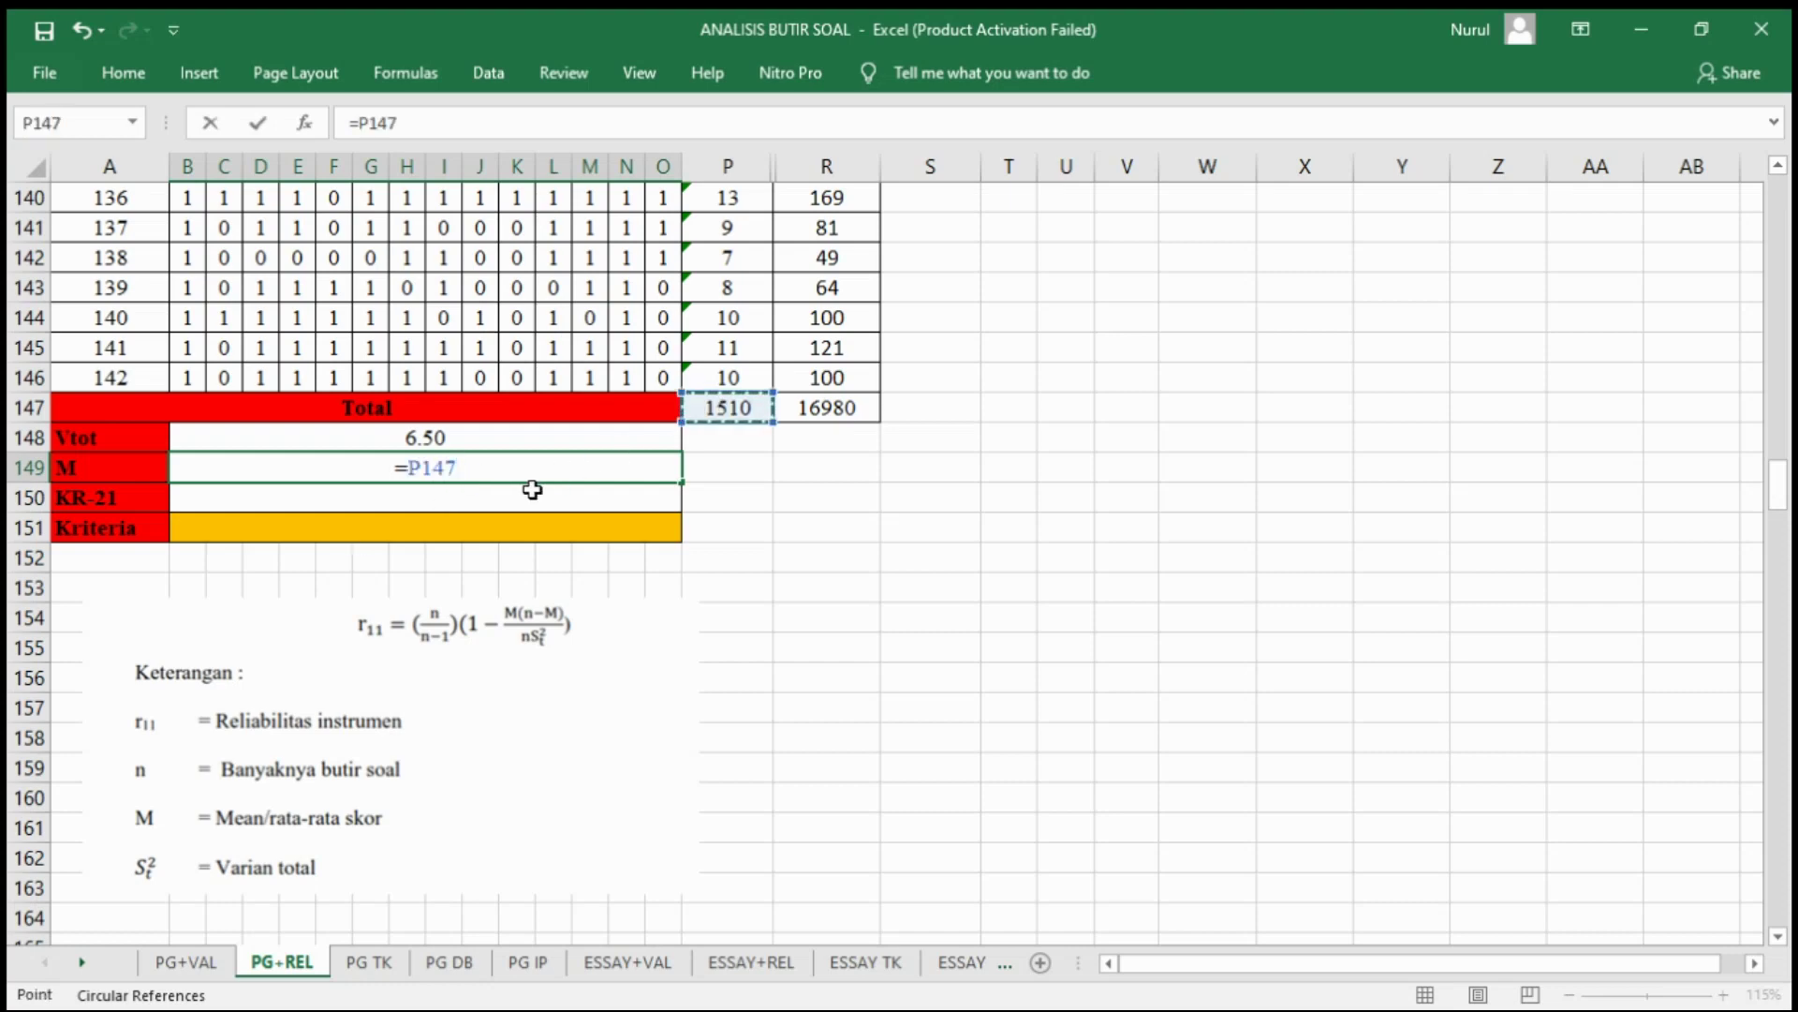
type("/142")
key("Return")
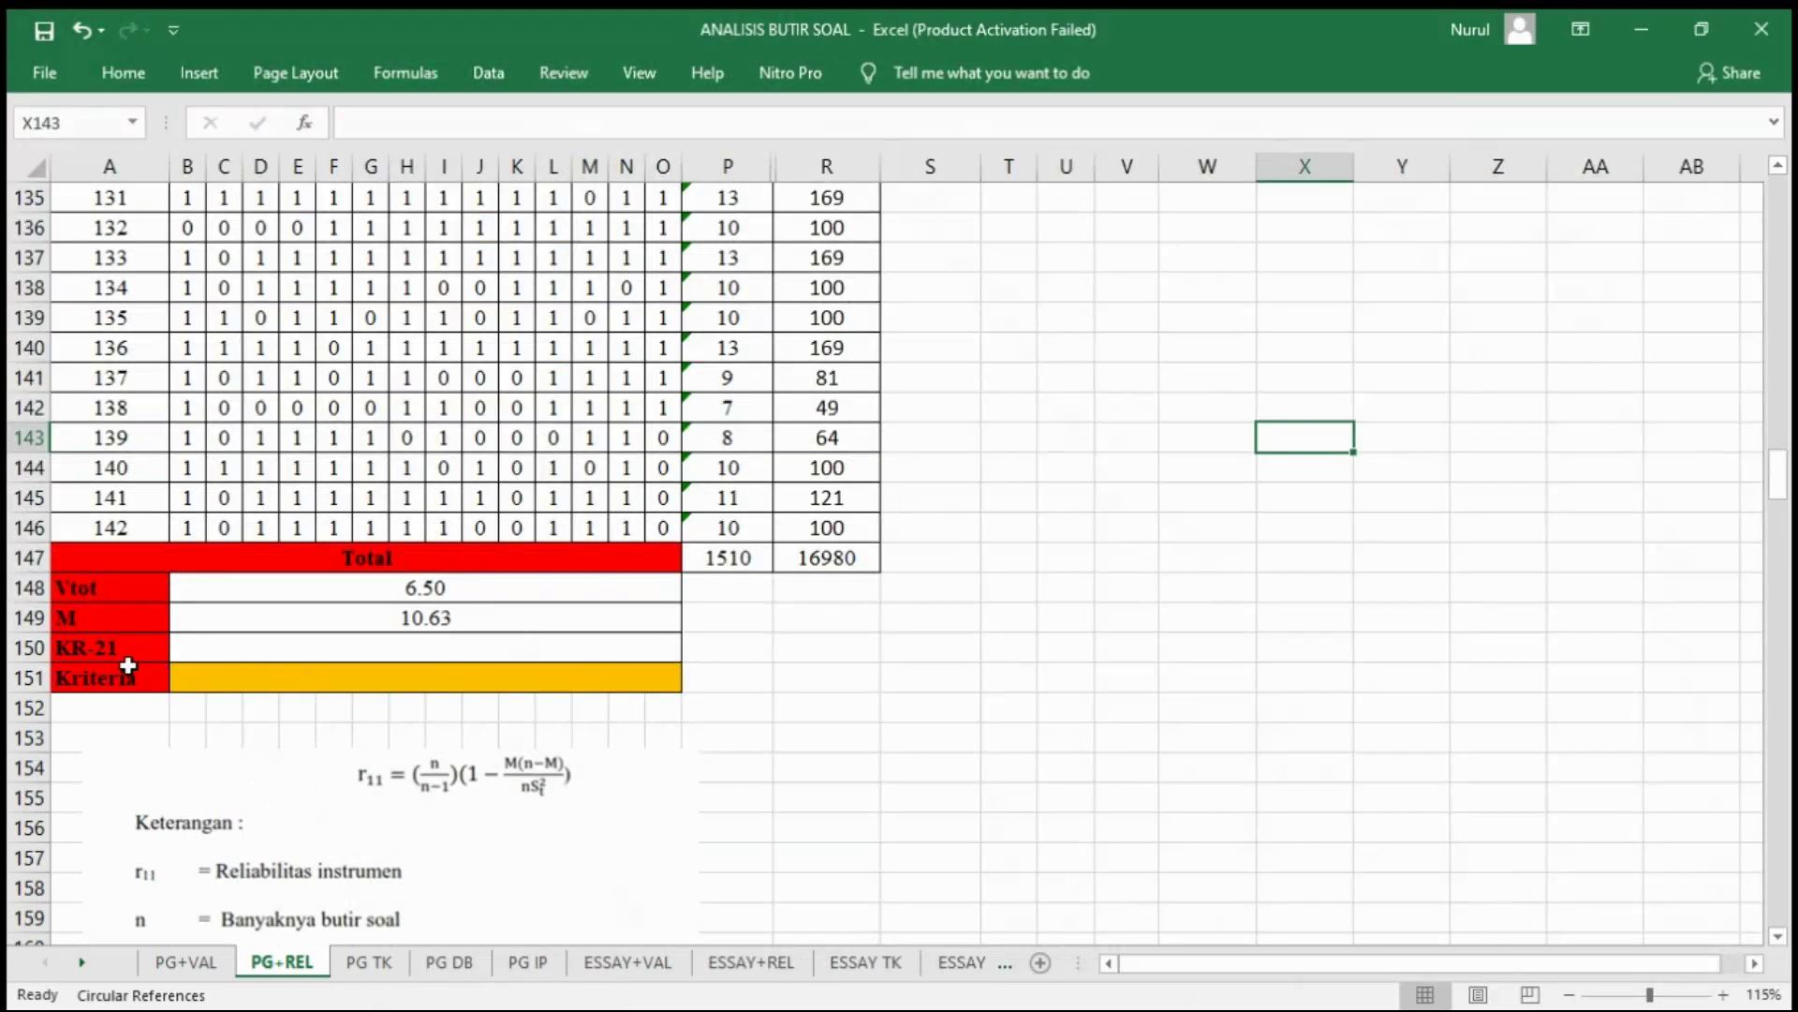
Step: Calculate the KR-21 reliability in B150 with =((14/(14-1))*(1-((B149*(14-B149))/(14*B148))))
scroll(128, 666, "down", 1)
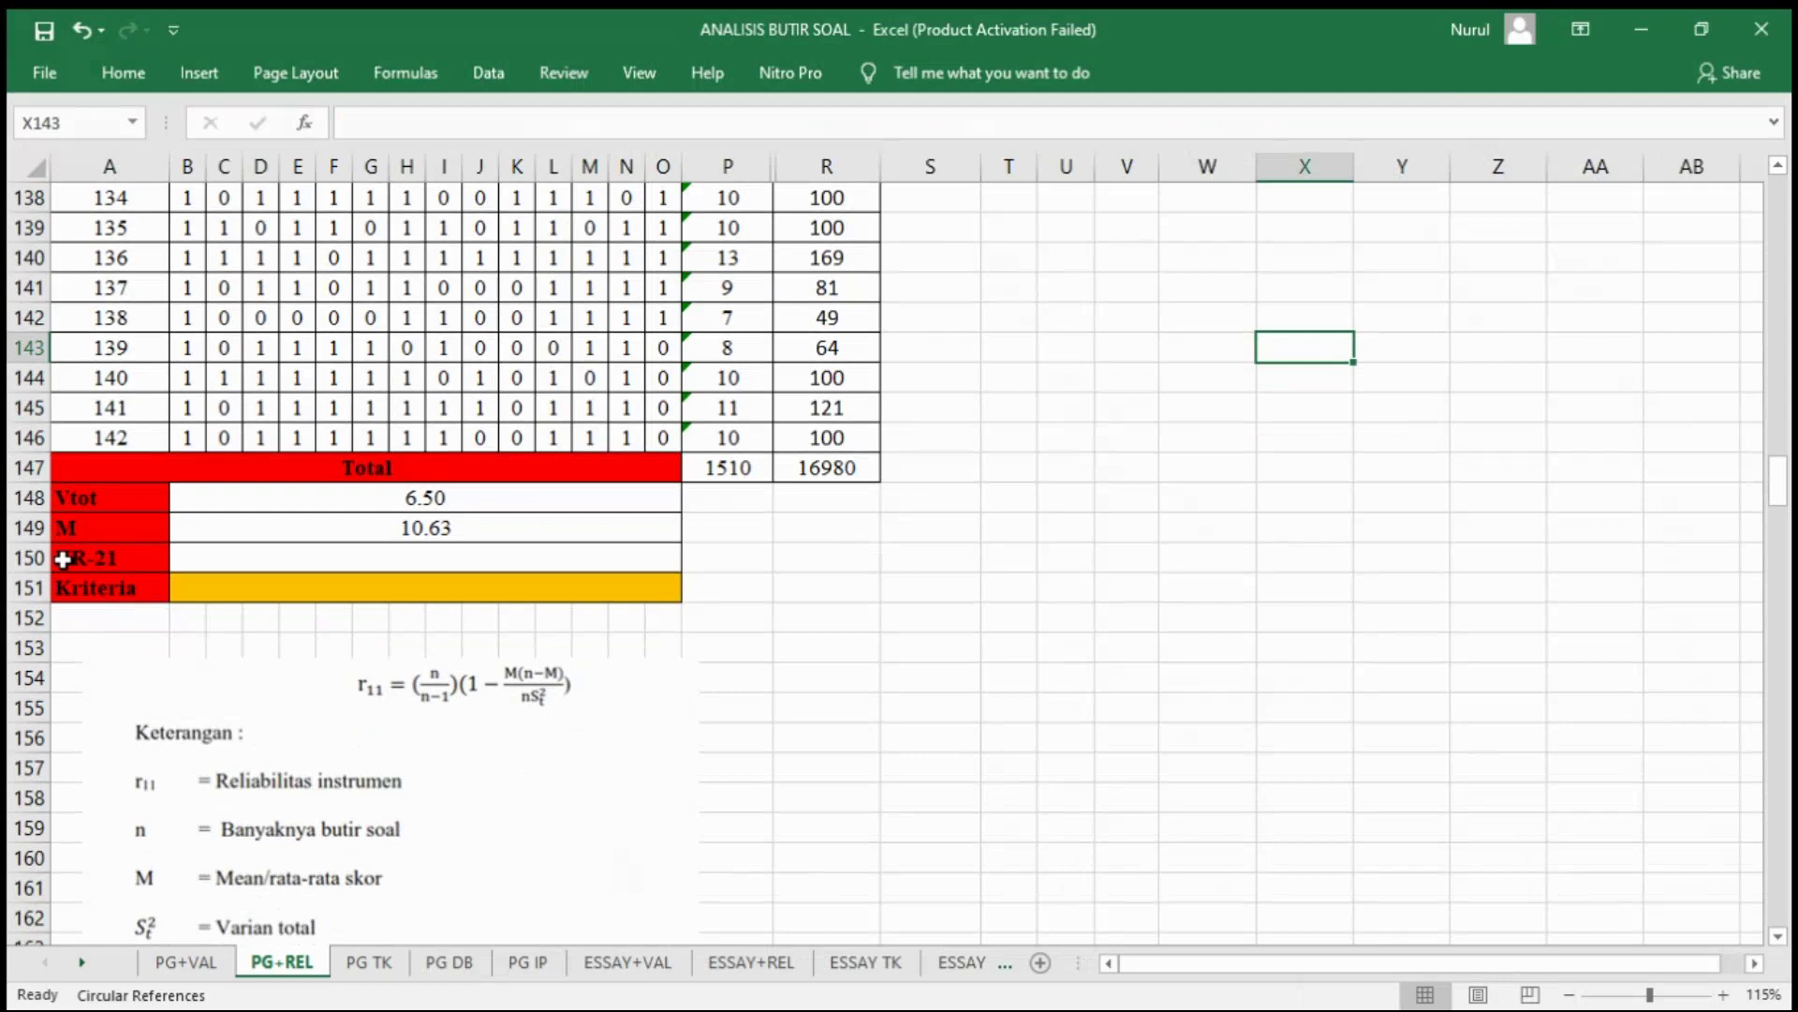
left_click(393, 560)
type("=((")
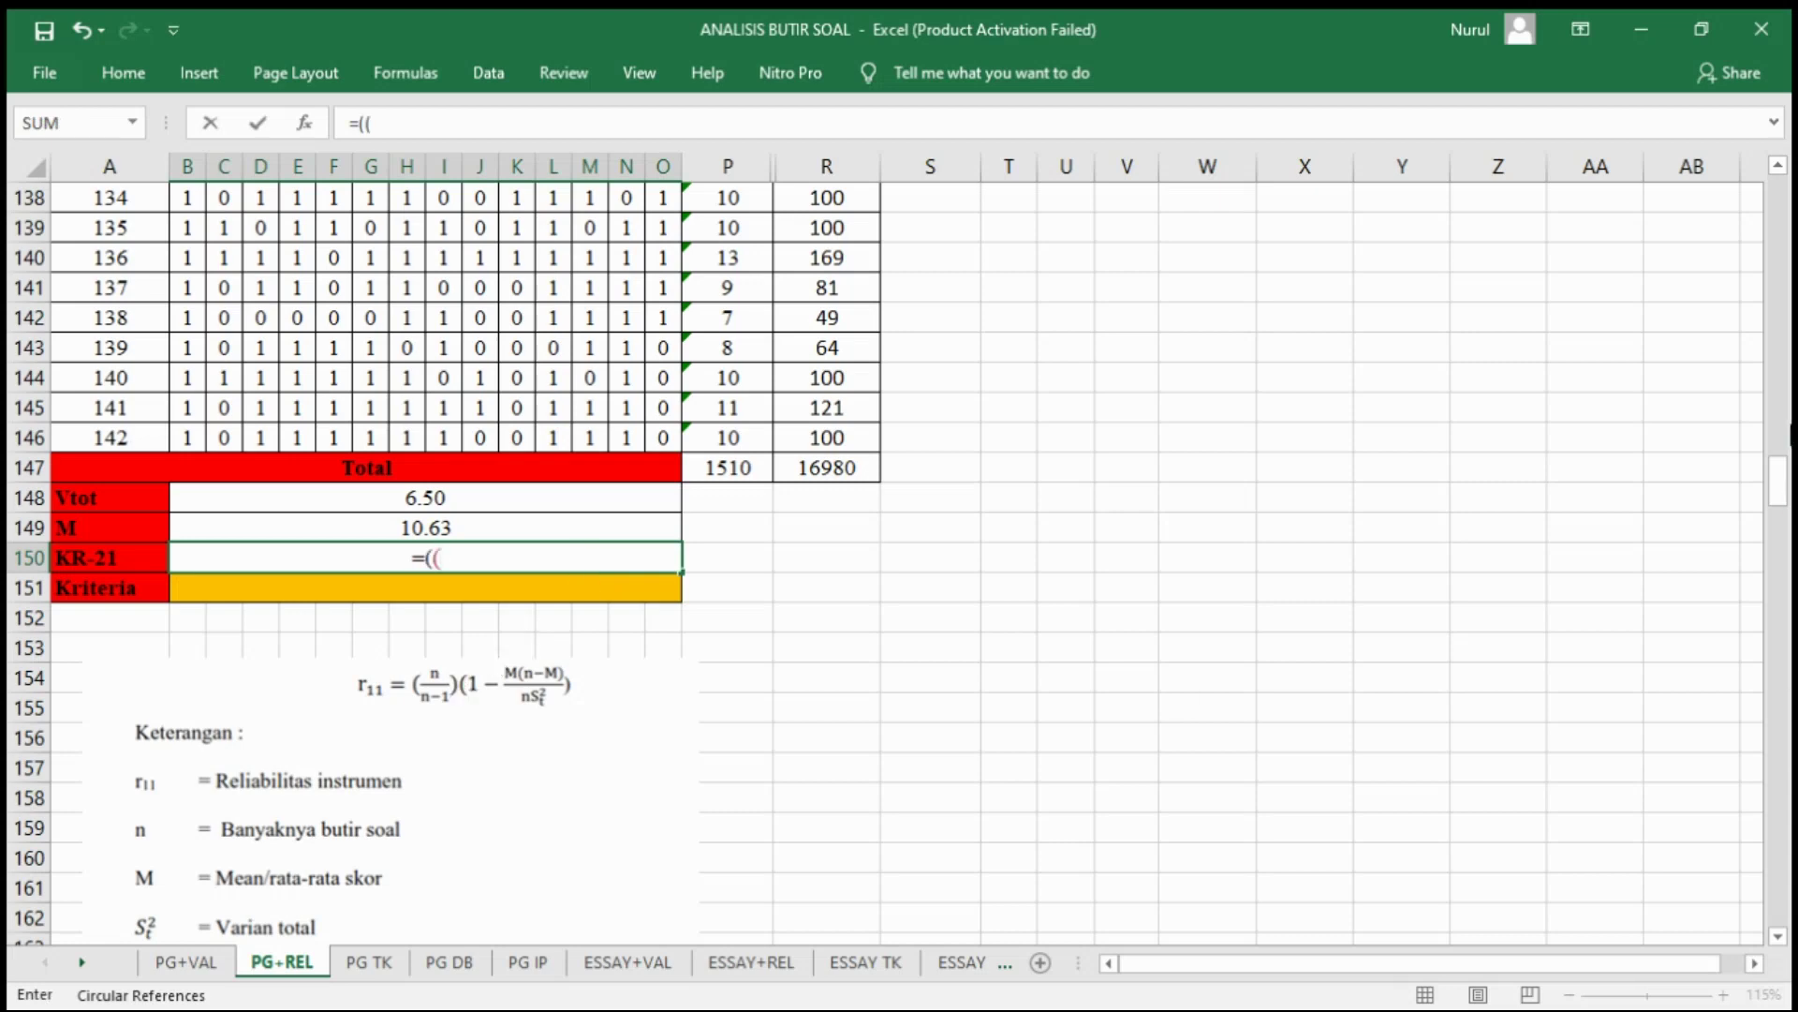
left_click_drag(1778, 478, 1778, 202)
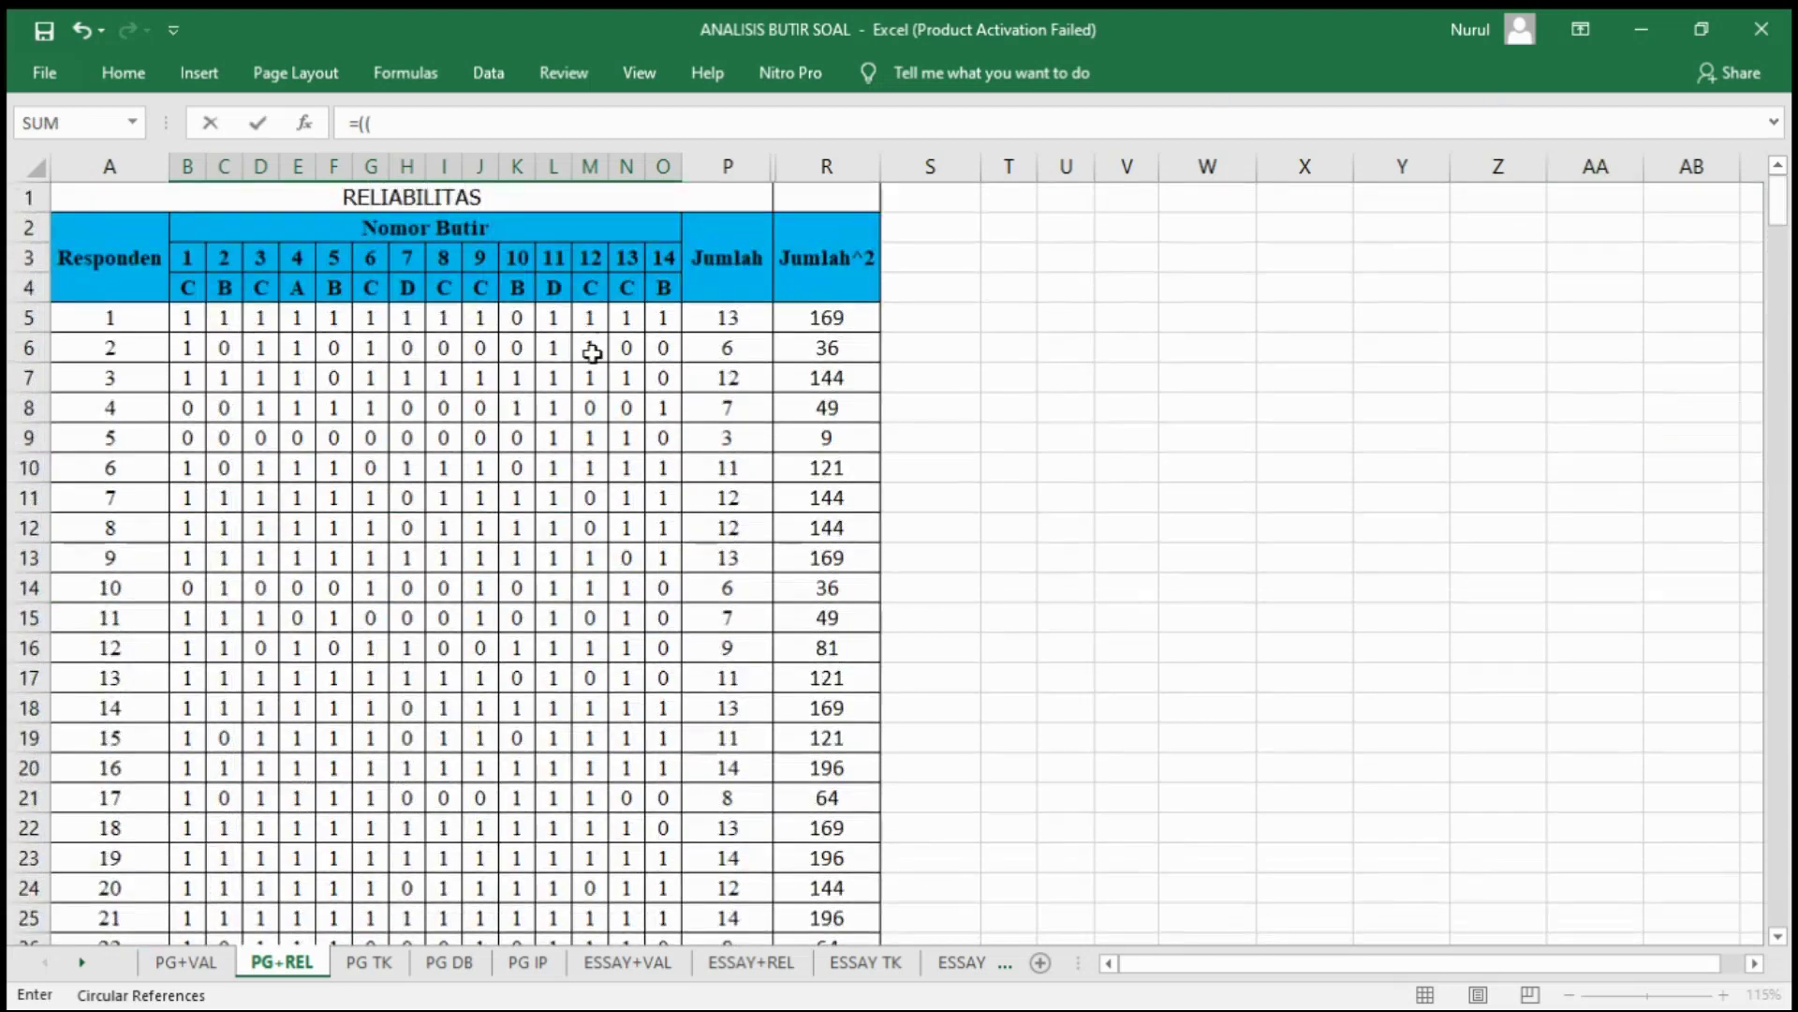
left_click_drag(1778, 224, 1772, 489)
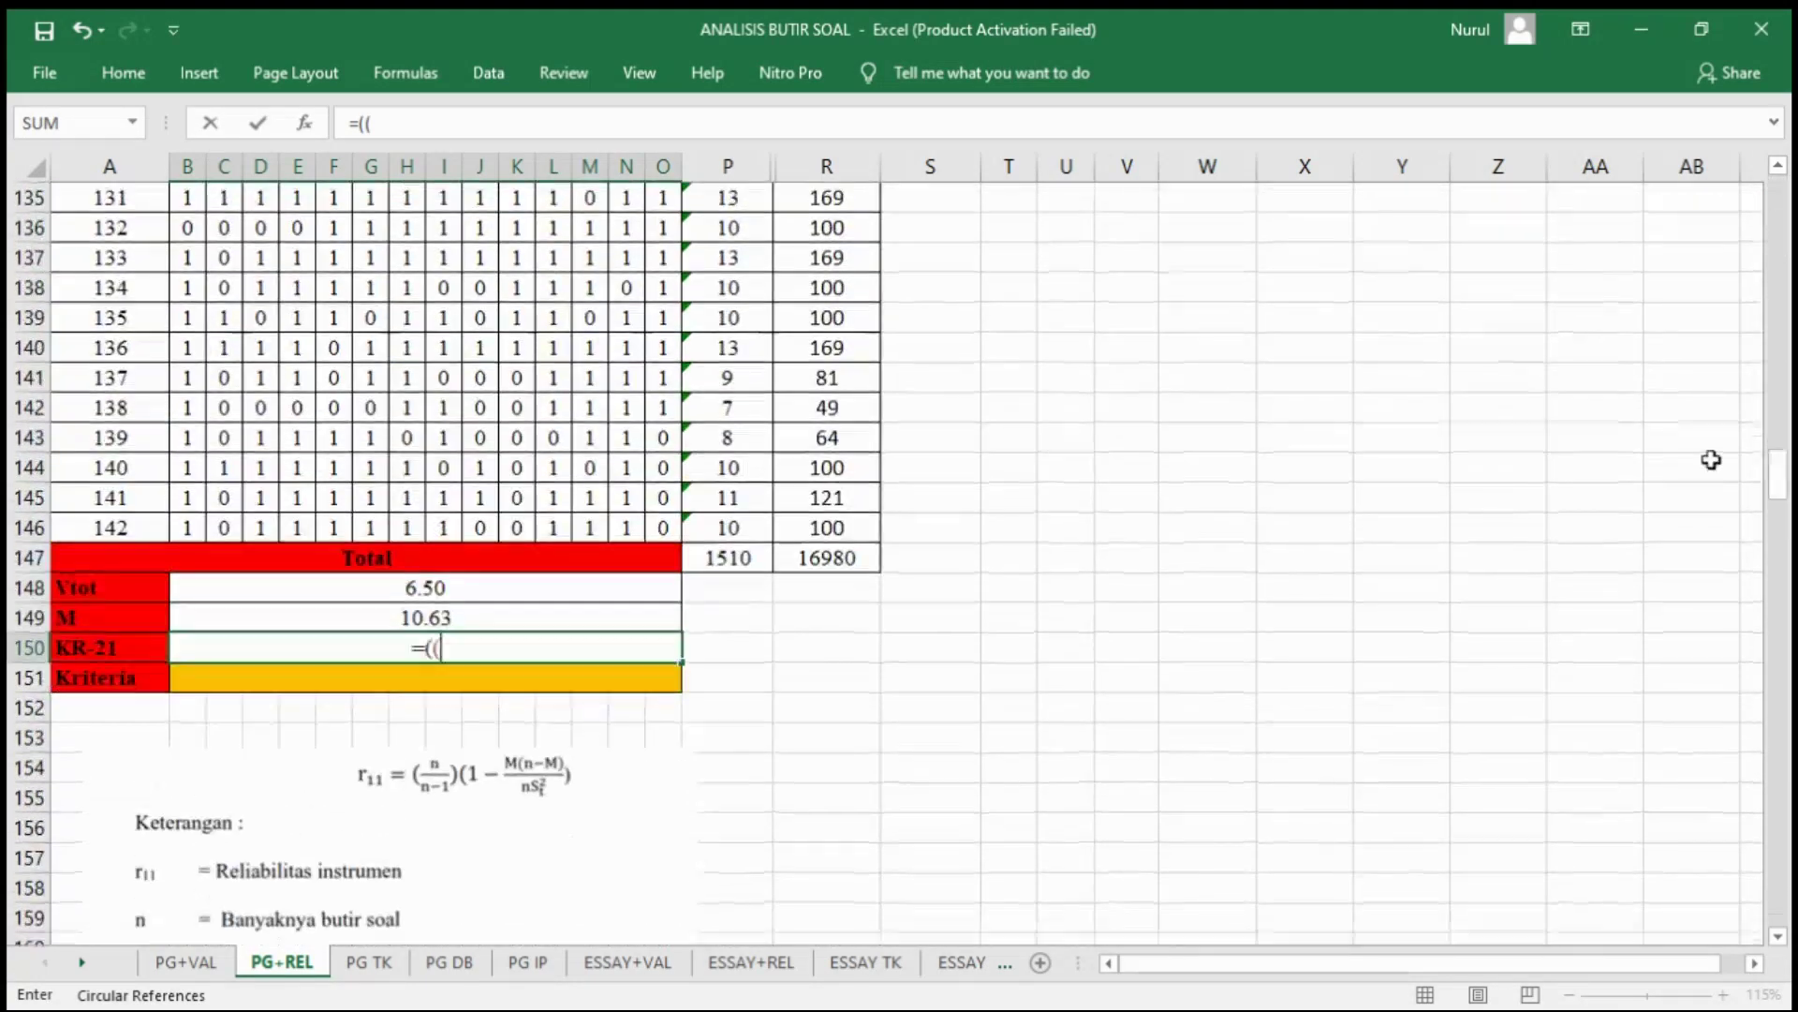
type("1")
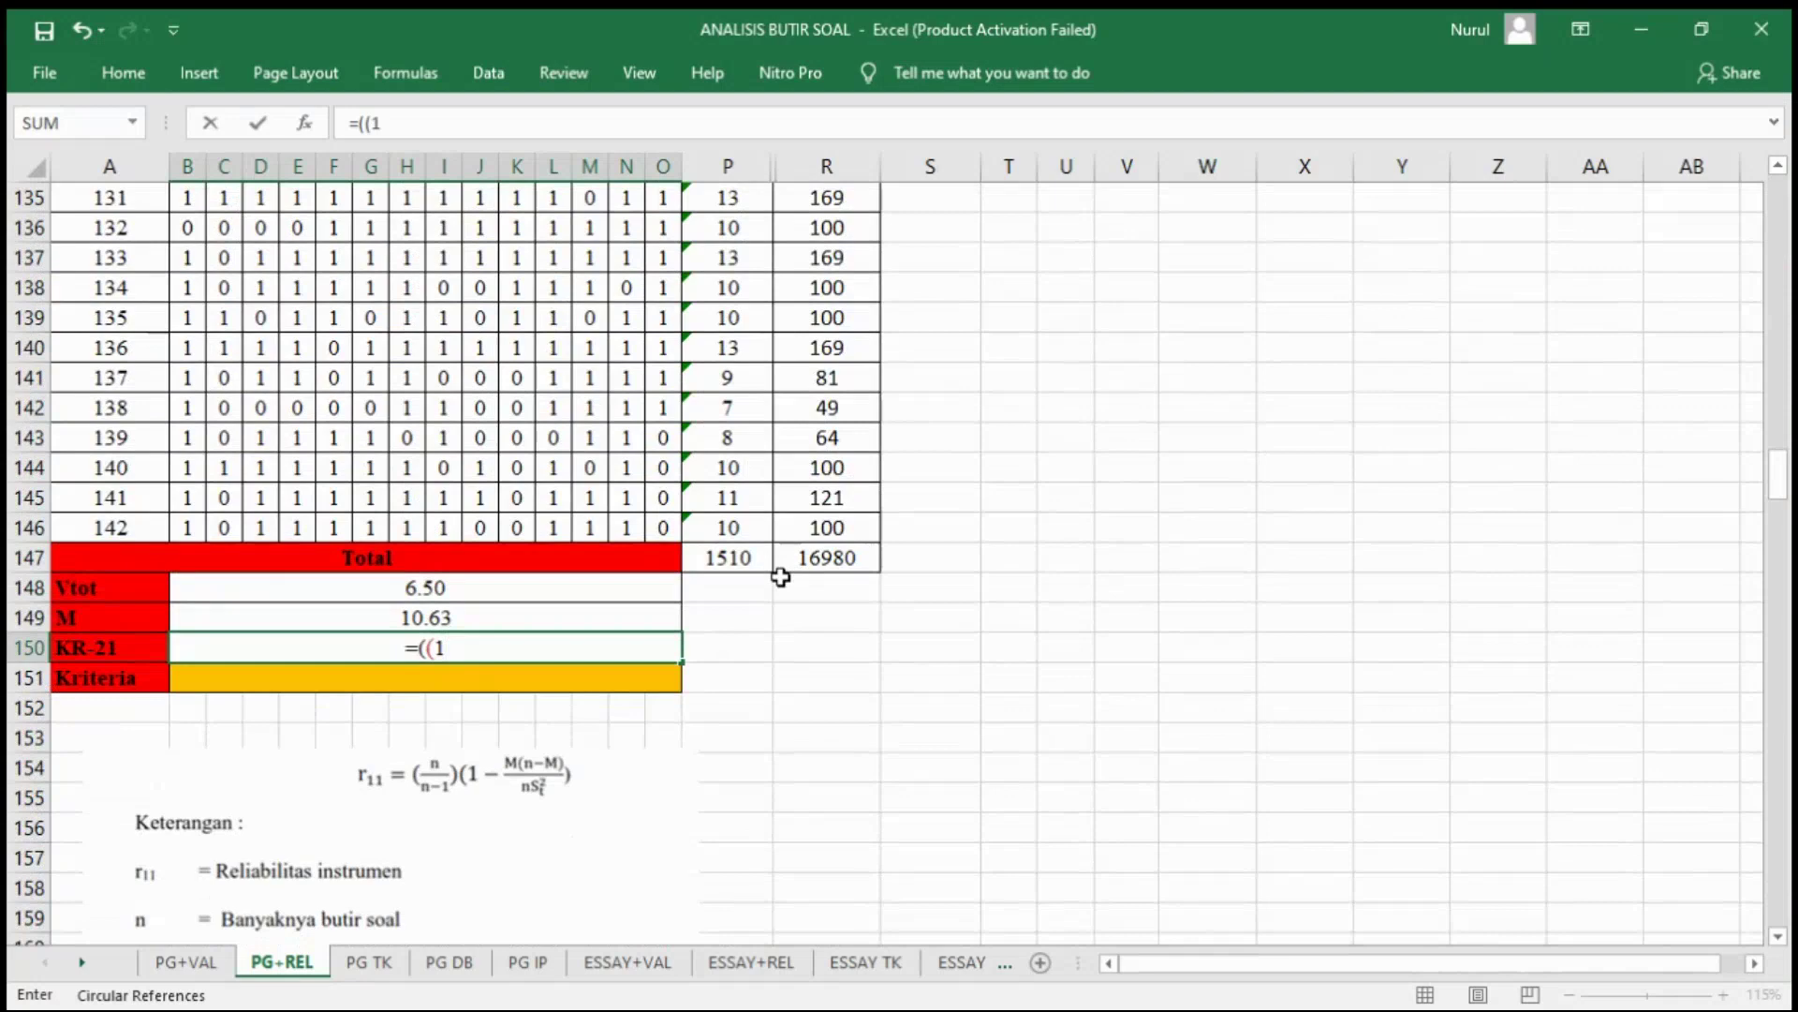
type("4/(14-1")
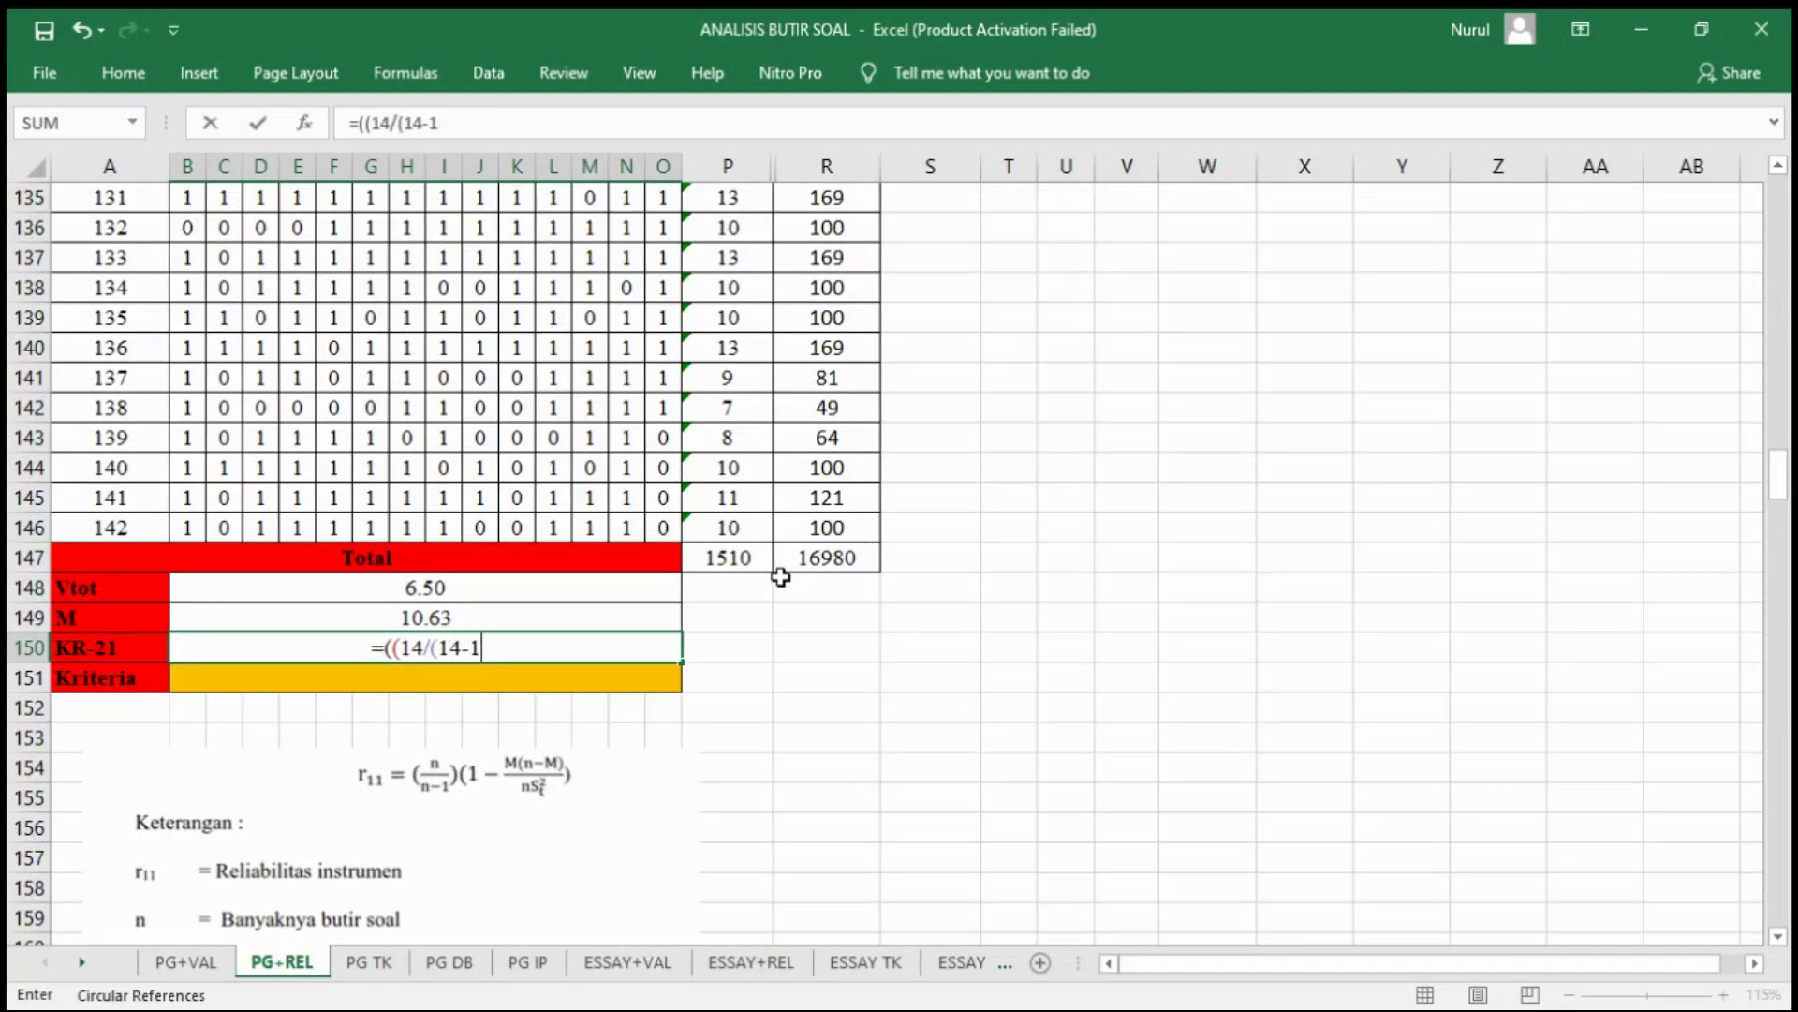
type("))*(1-")
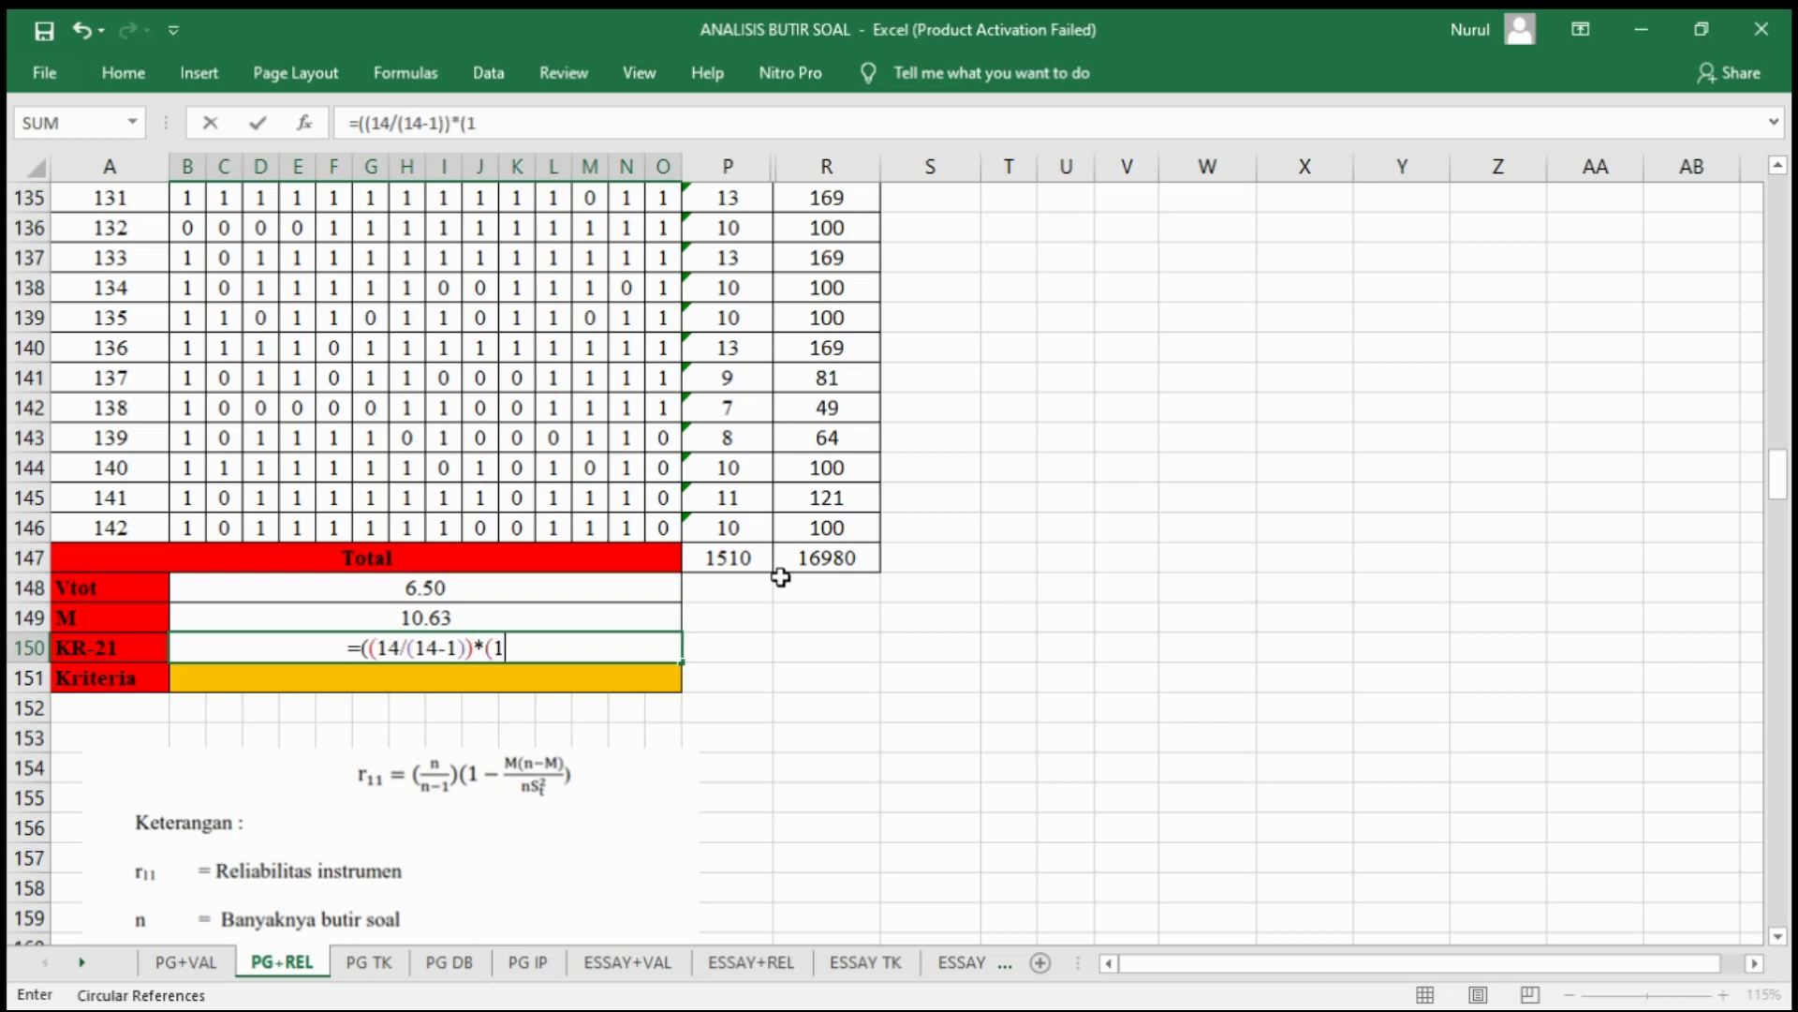
type("((")
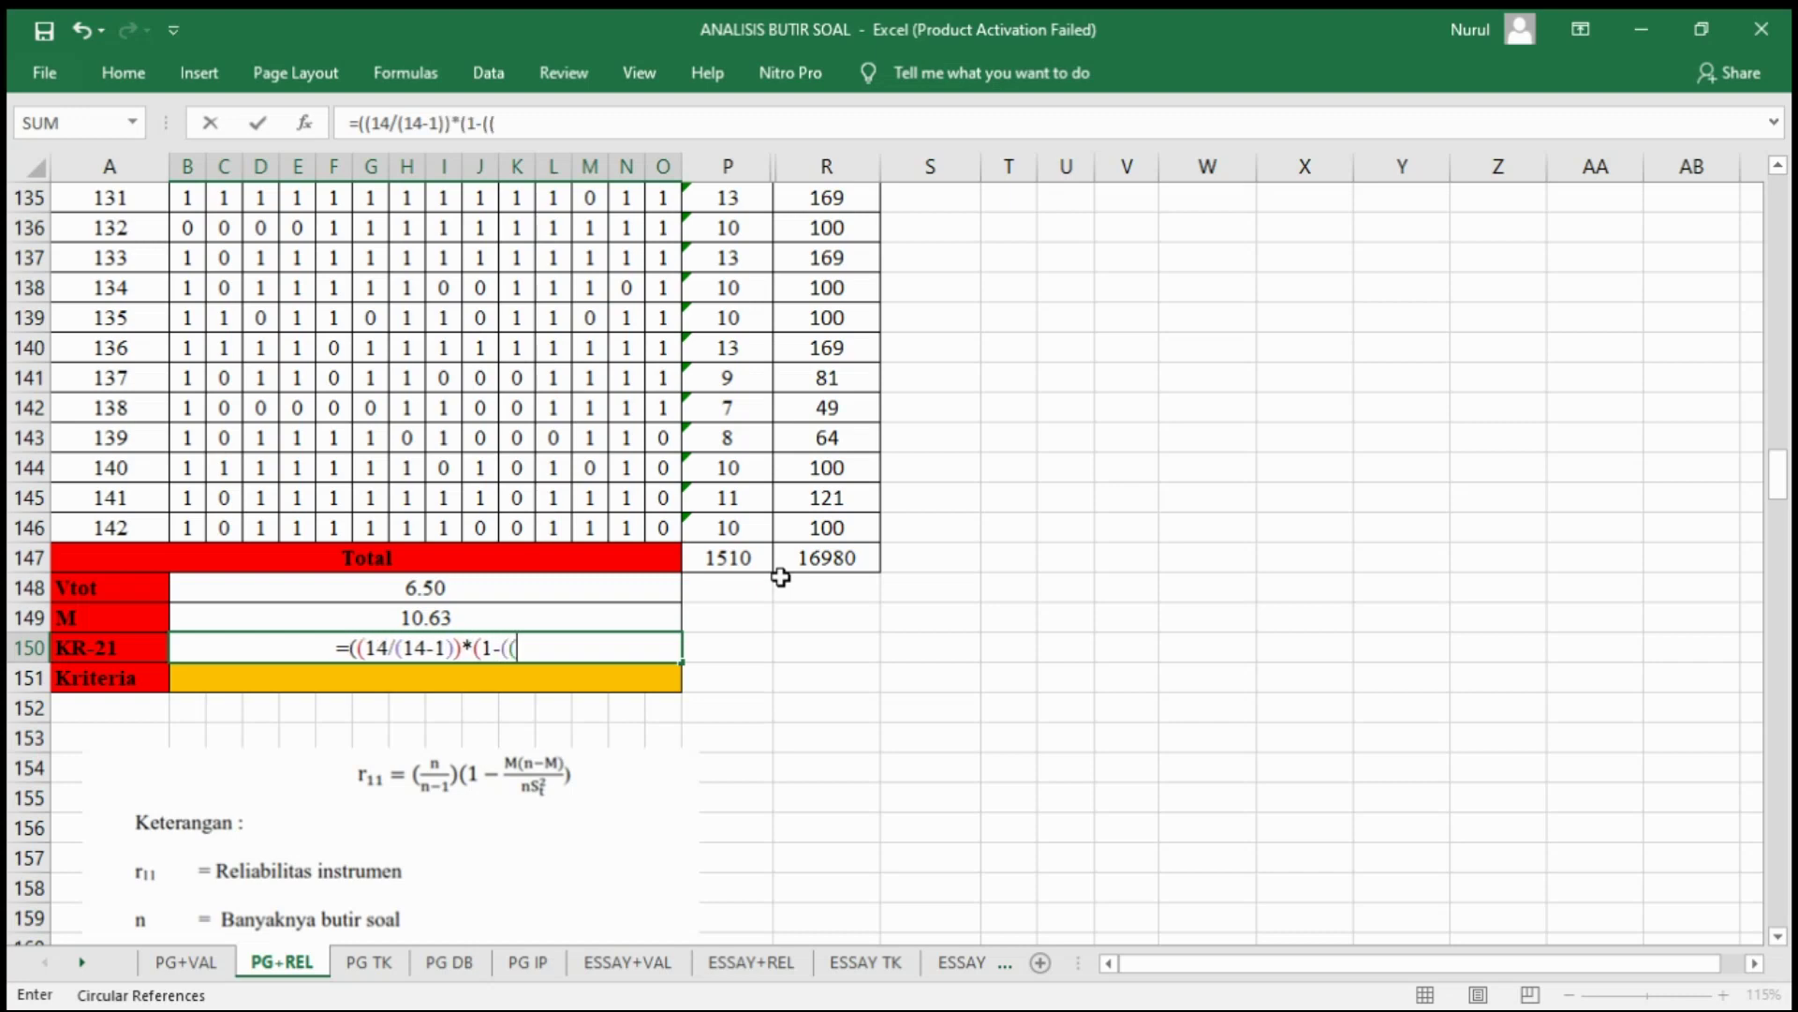
left_click(509, 614)
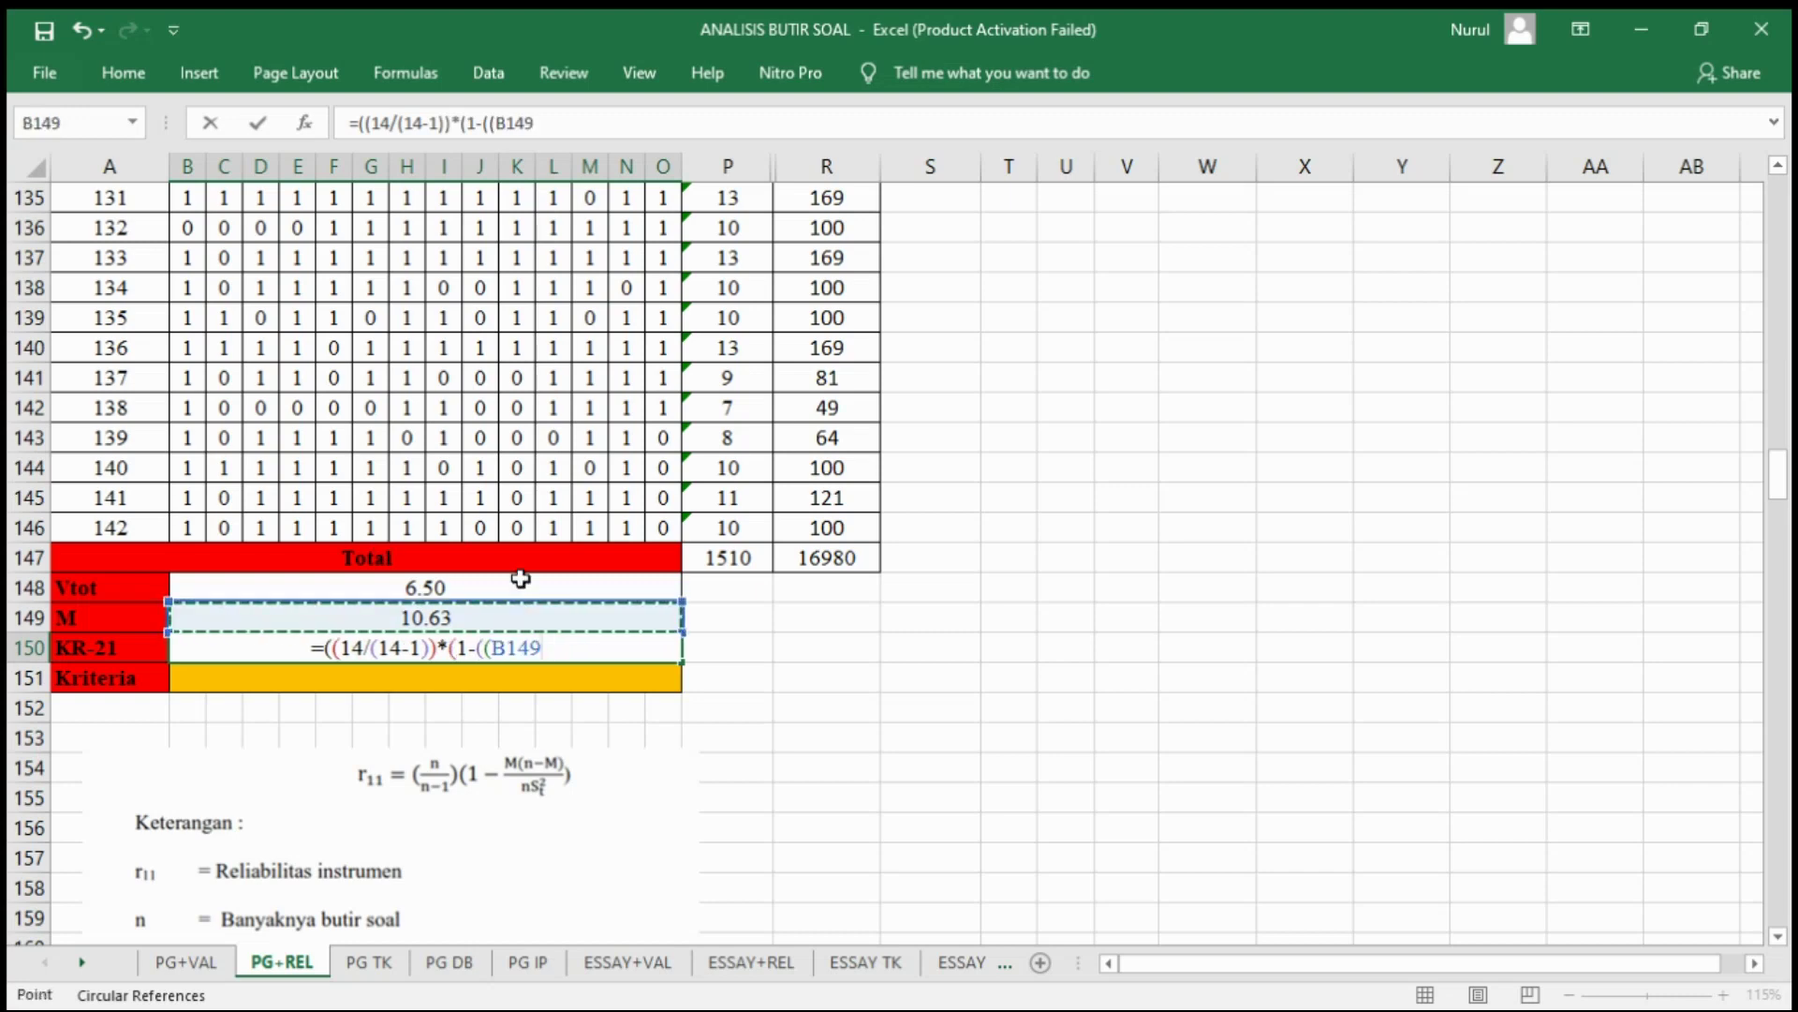
type("*")
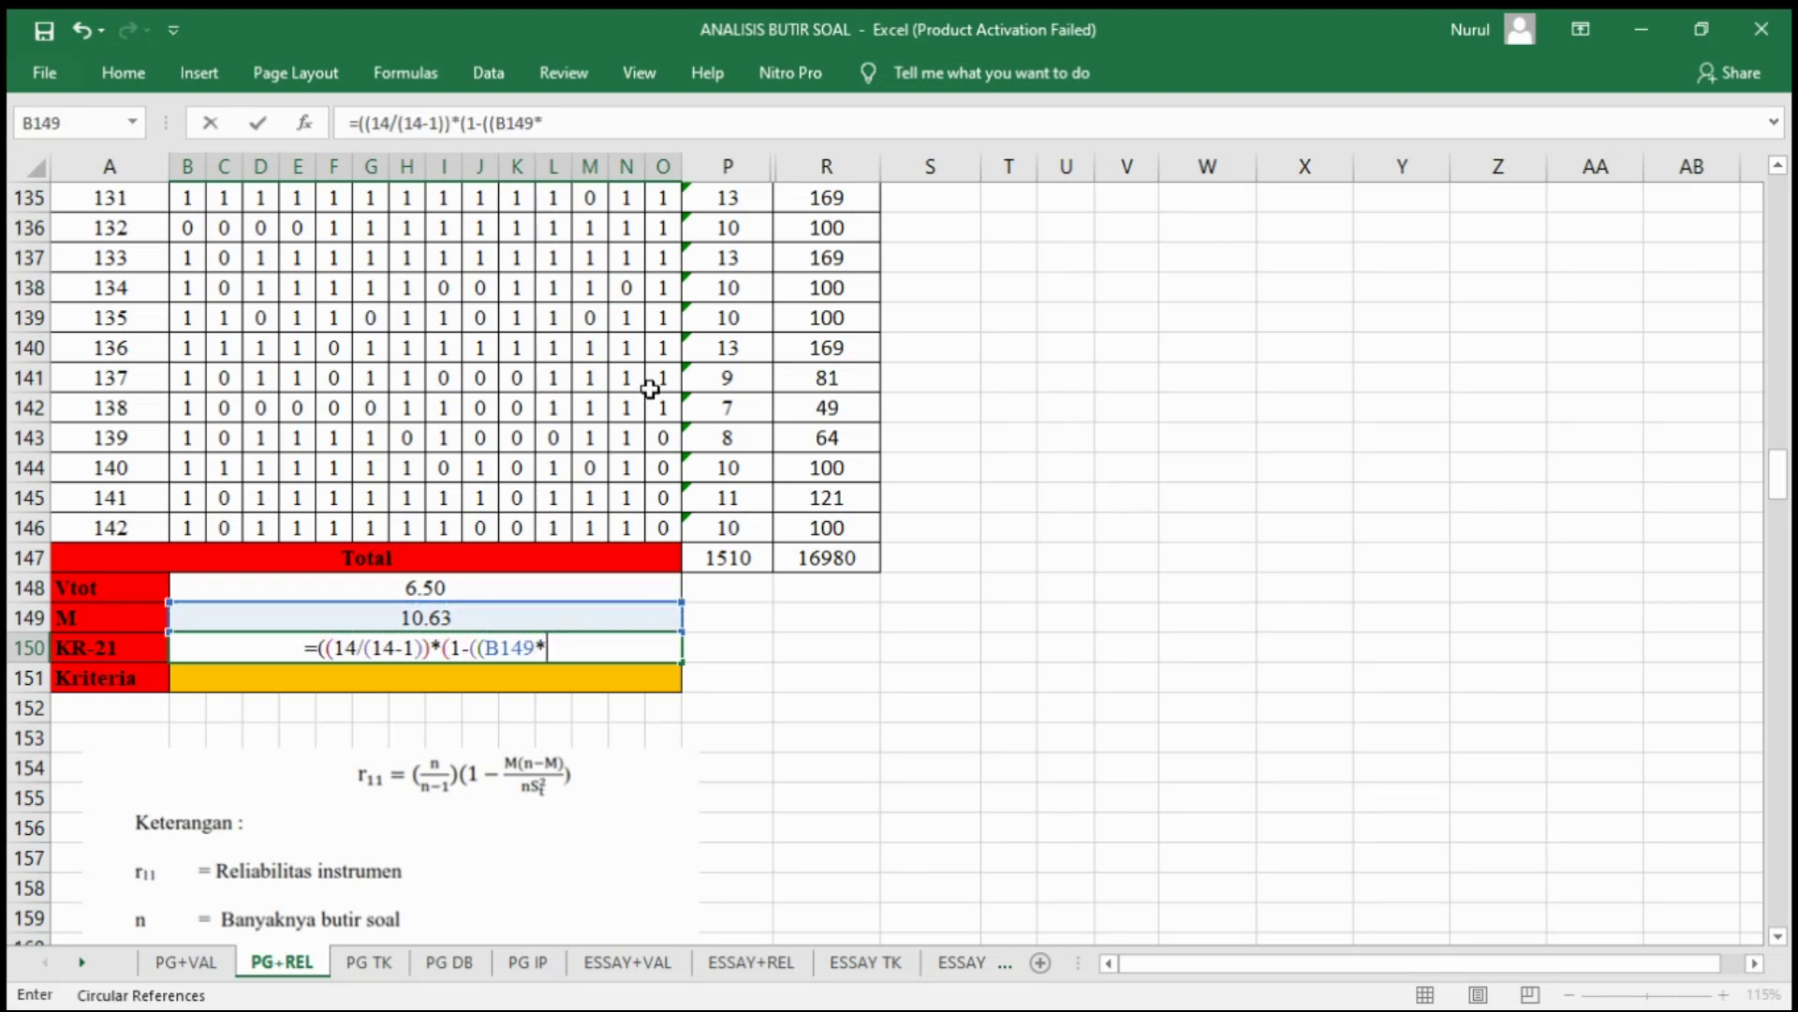
type("(14-")
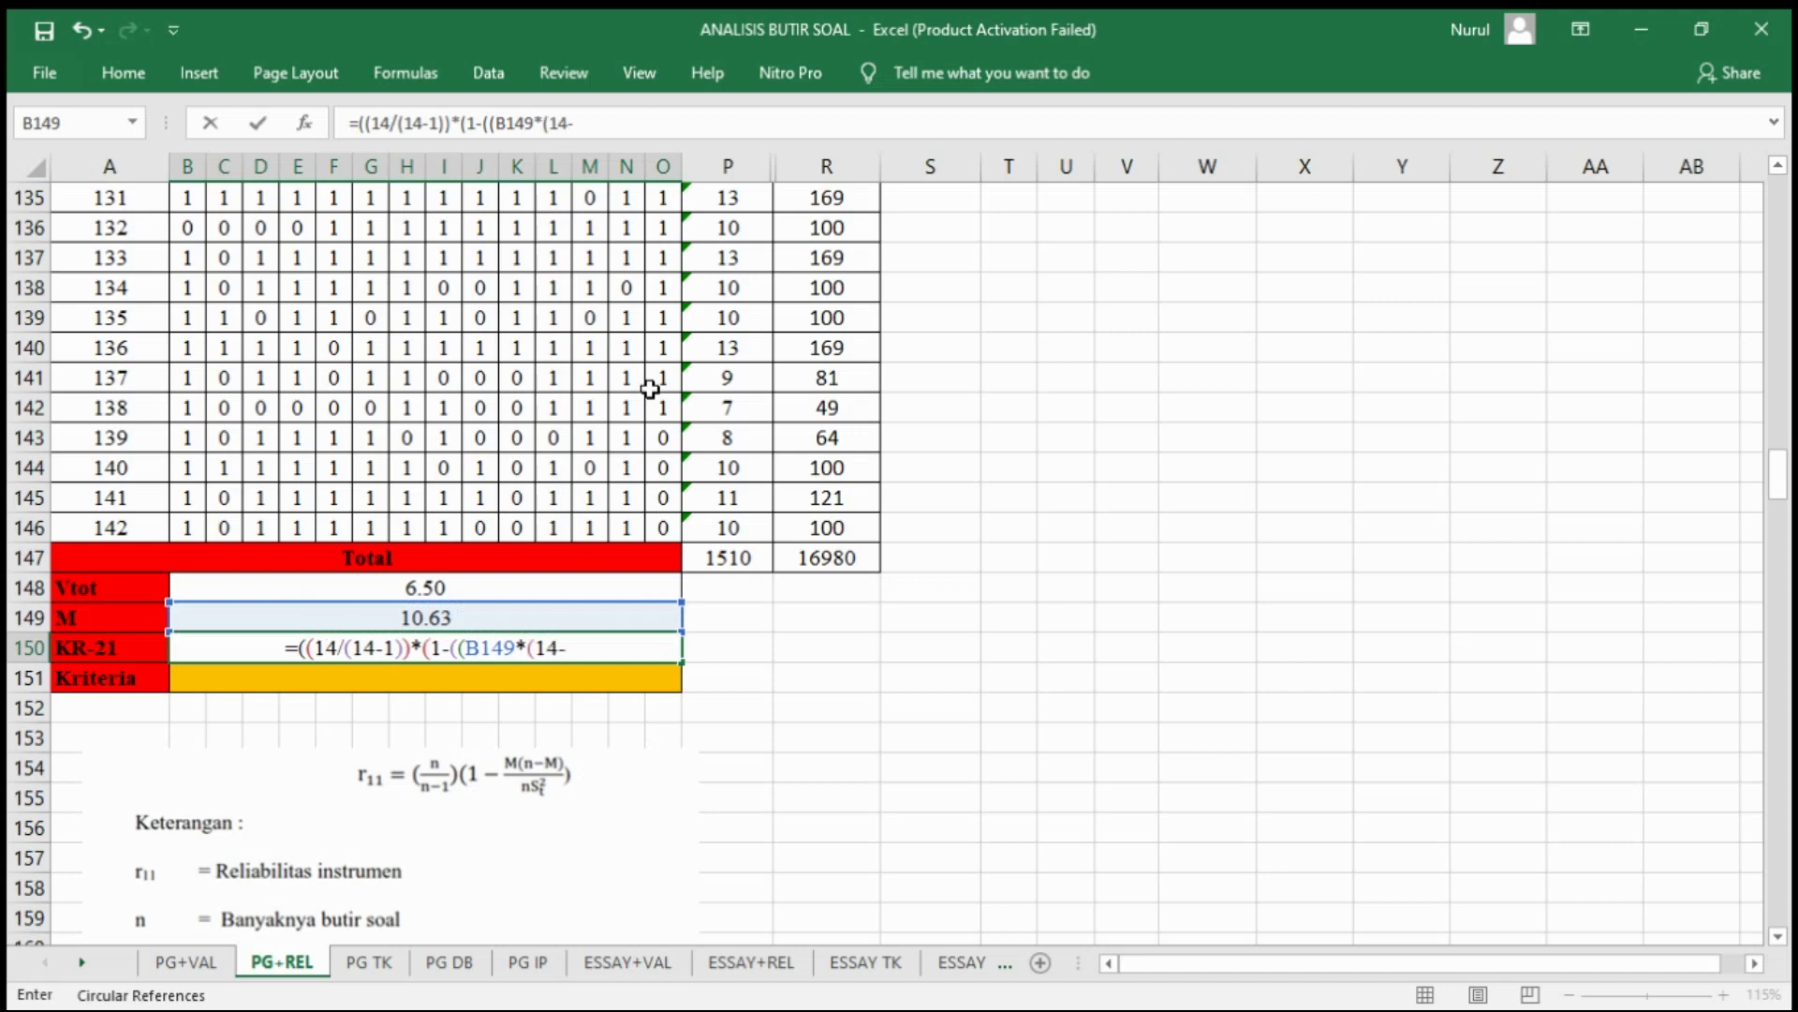
left_click(645, 617)
type("))/")
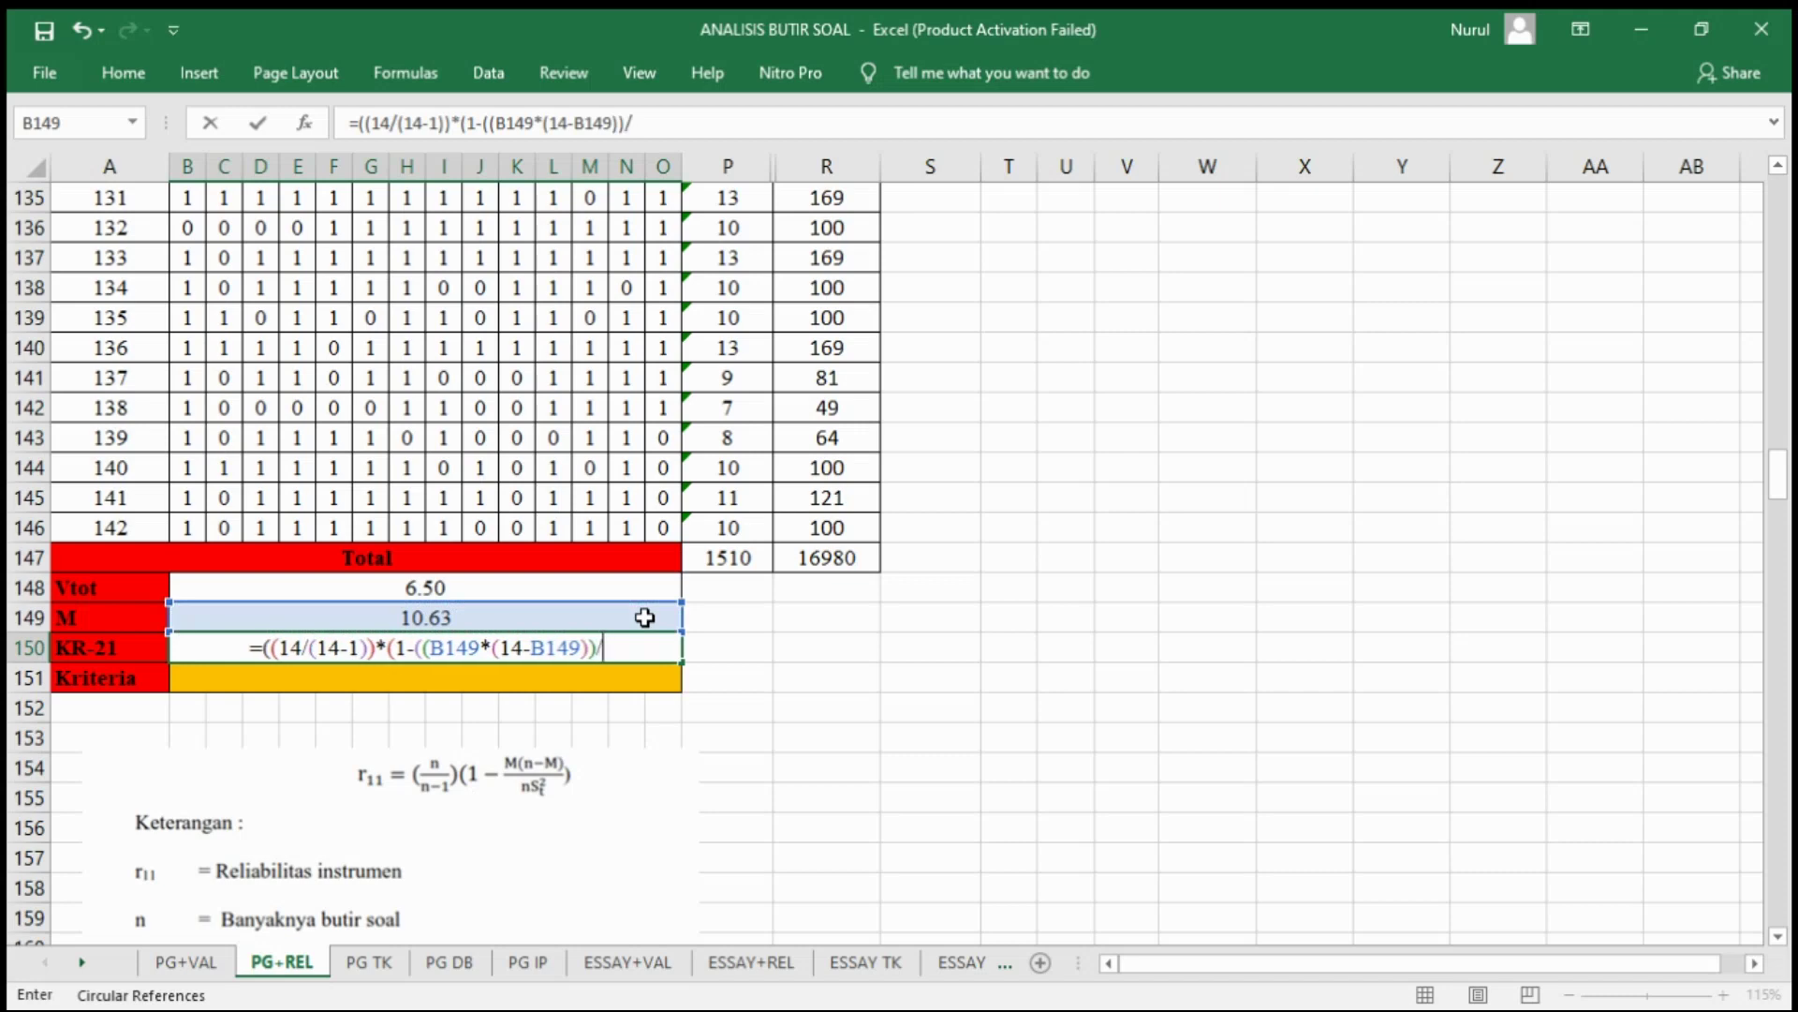
type("(14")
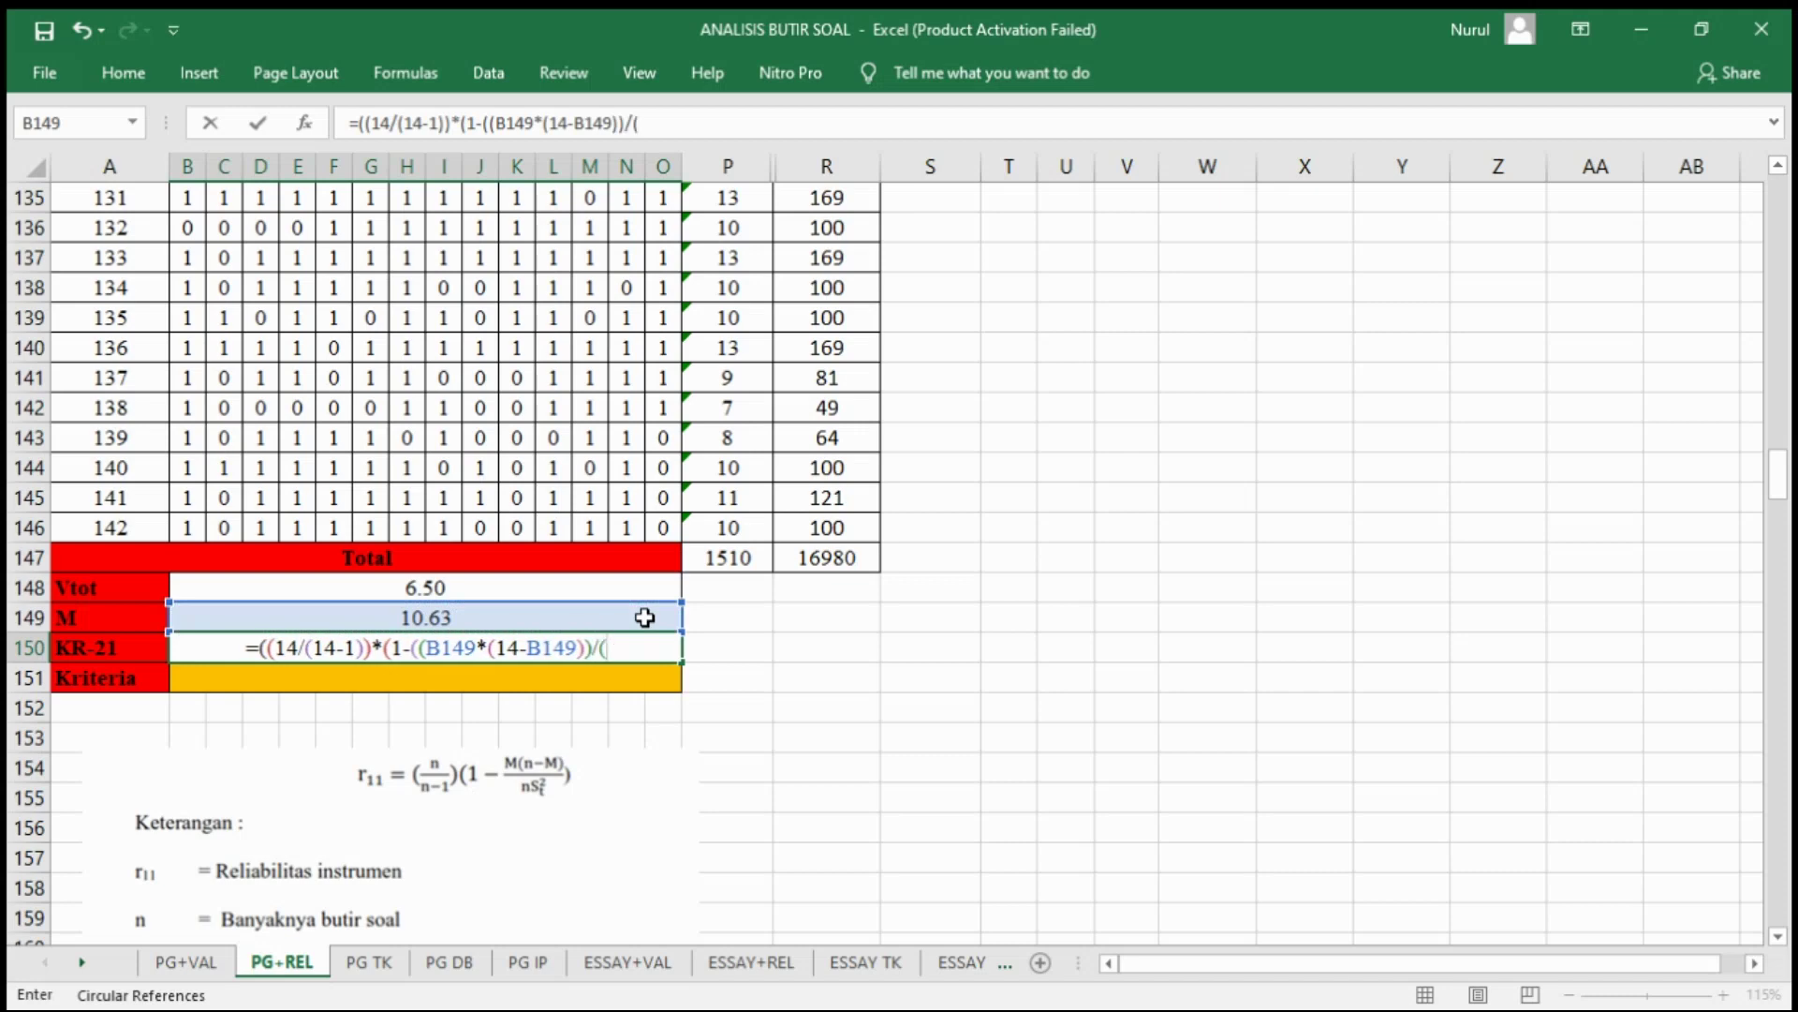
type("*")
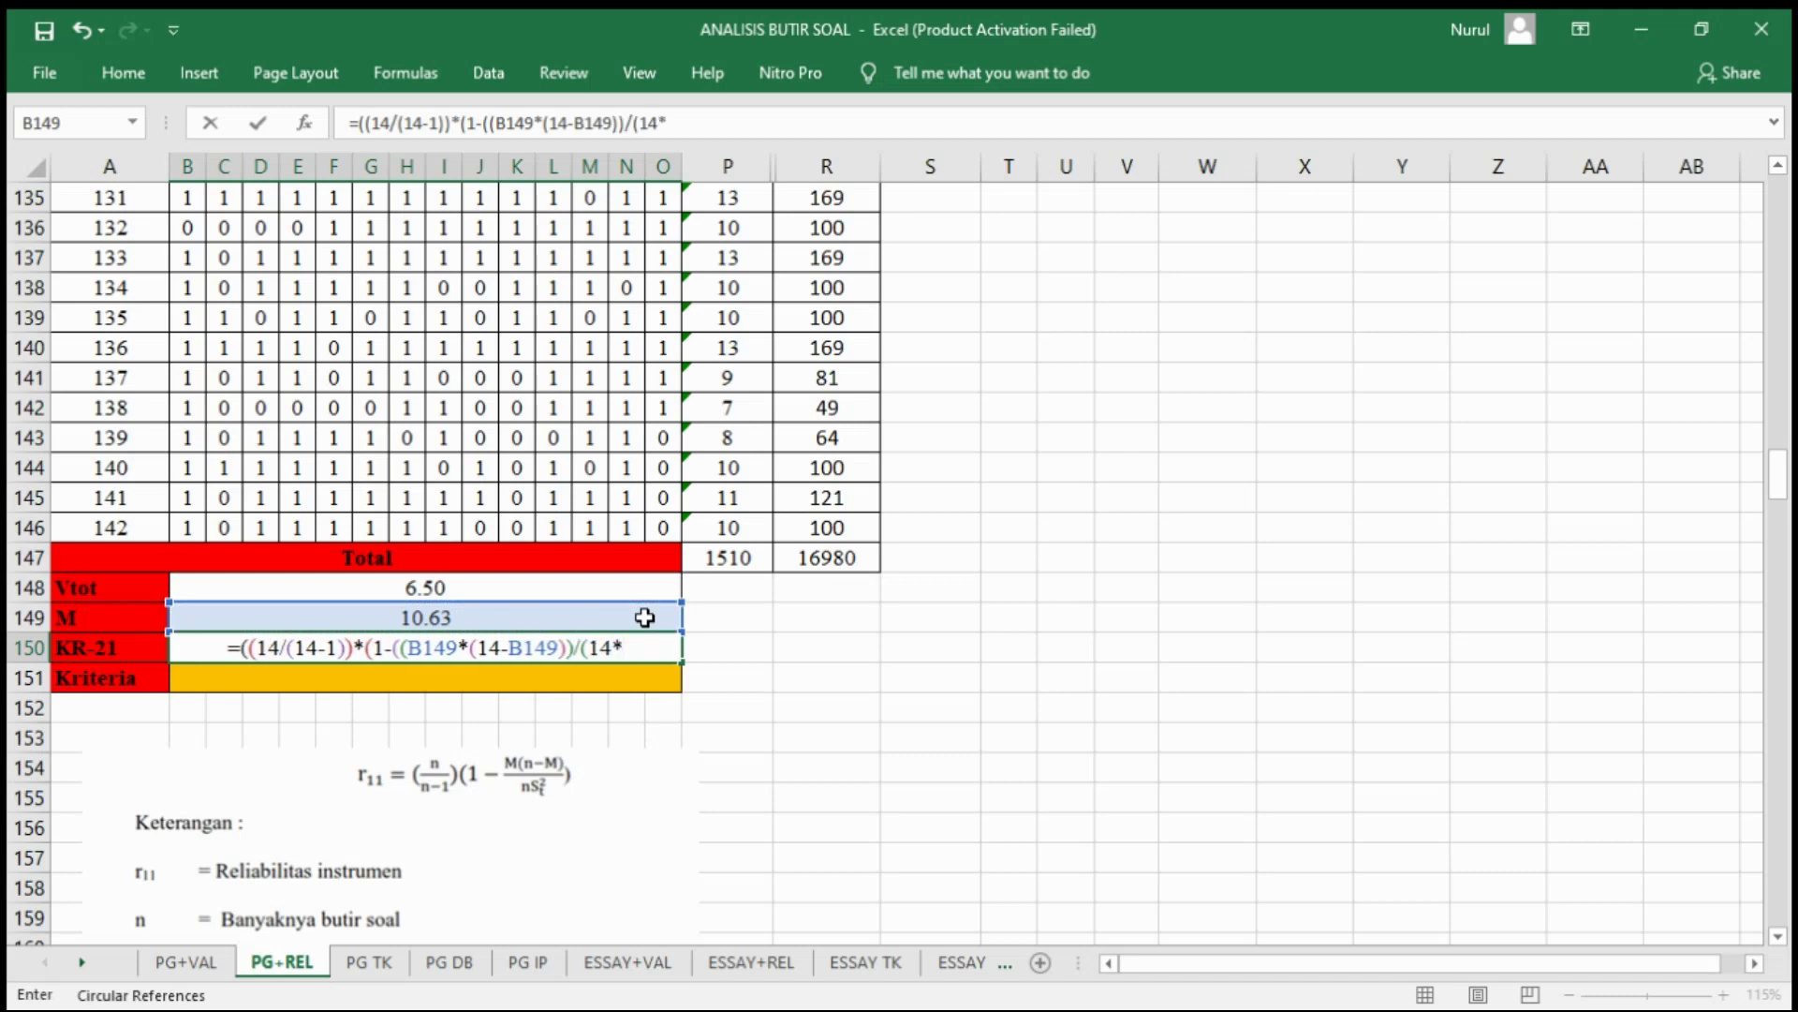
left_click(630, 585)
type("))))")
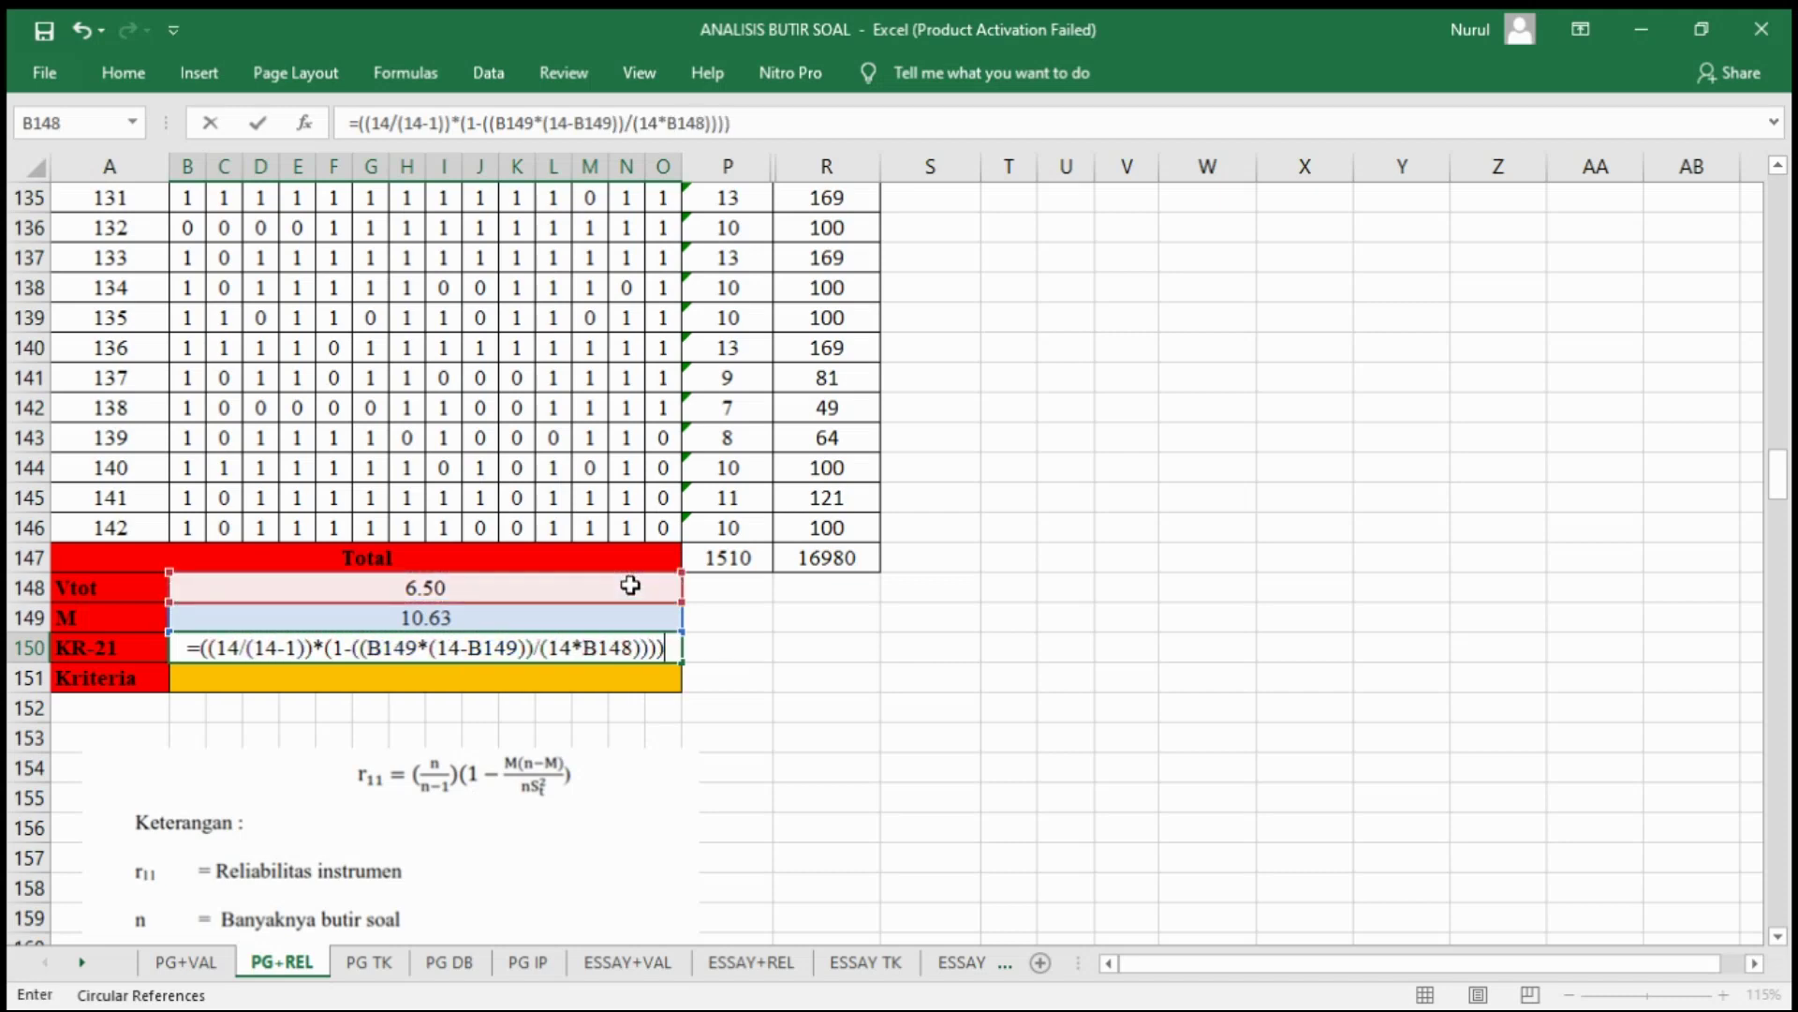
key("Return")
left_click(470, 648)
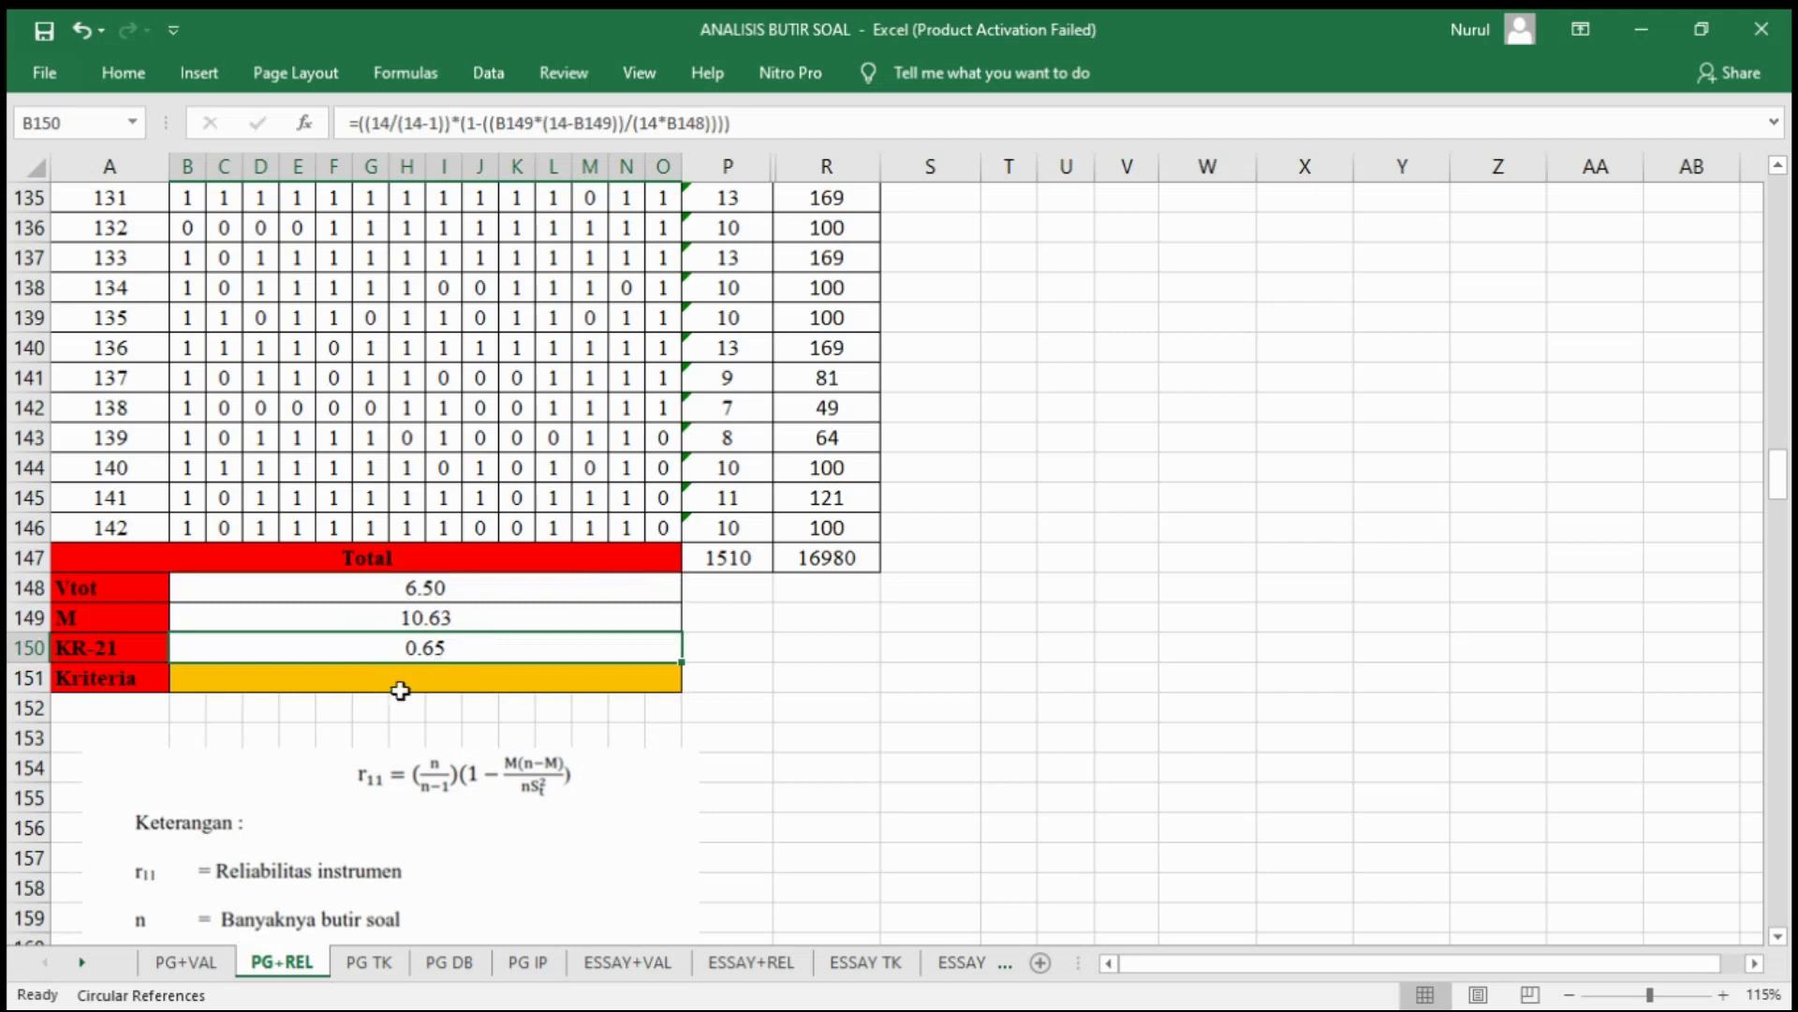
Step: Determine the reliability Kriteria in B151 with =IF(B150>0.6,"Reliabel","Tidak REliabel")
left_click(447, 682)
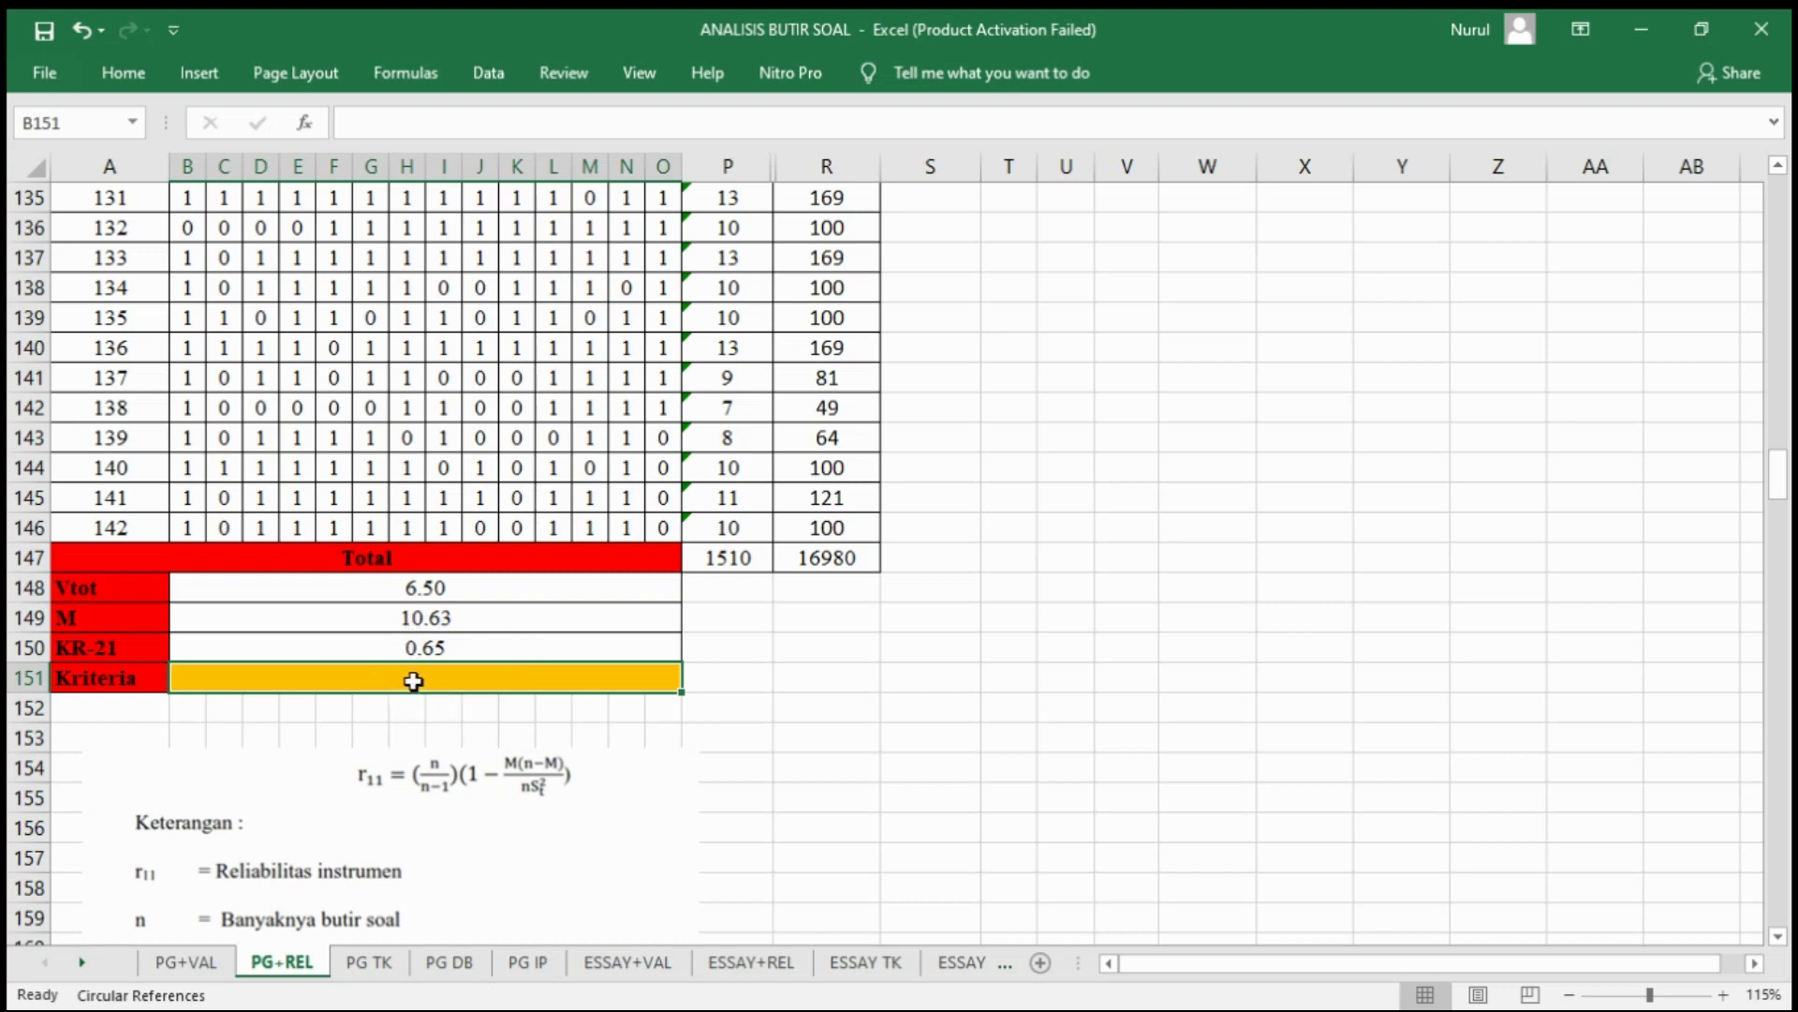
type("=")
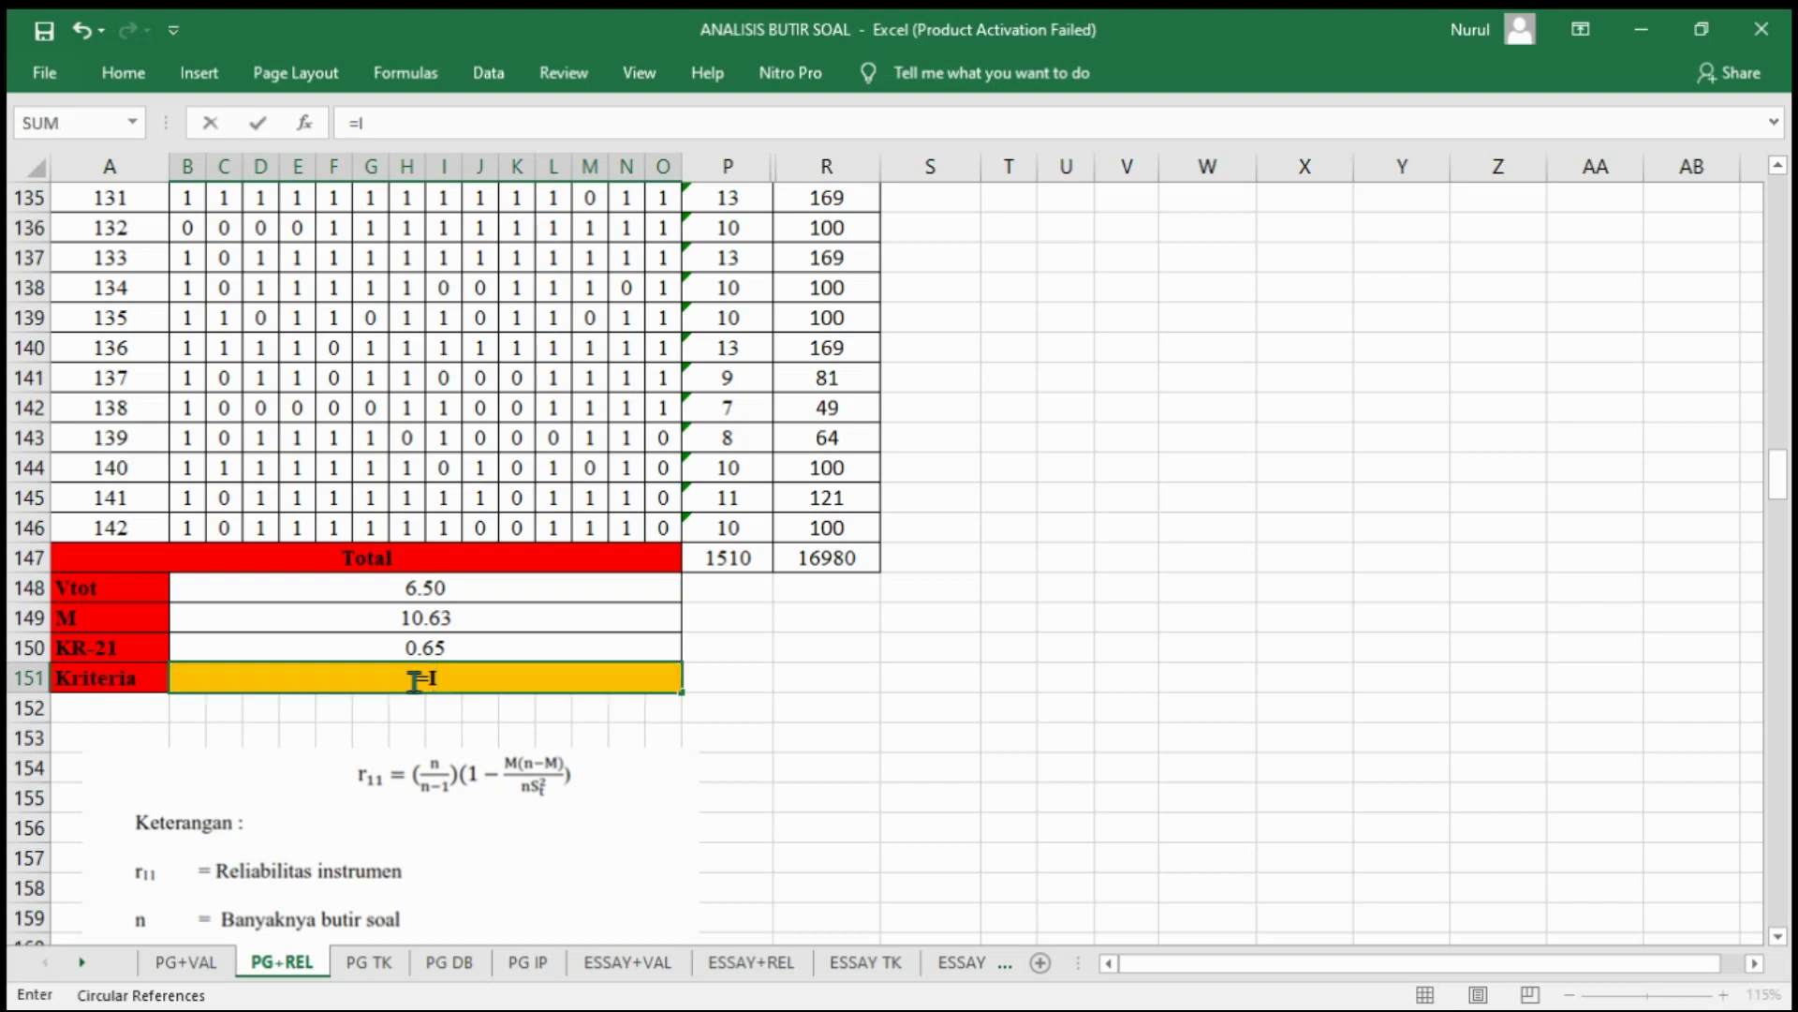
type("IF(")
scroll(375, 609, "down", 1)
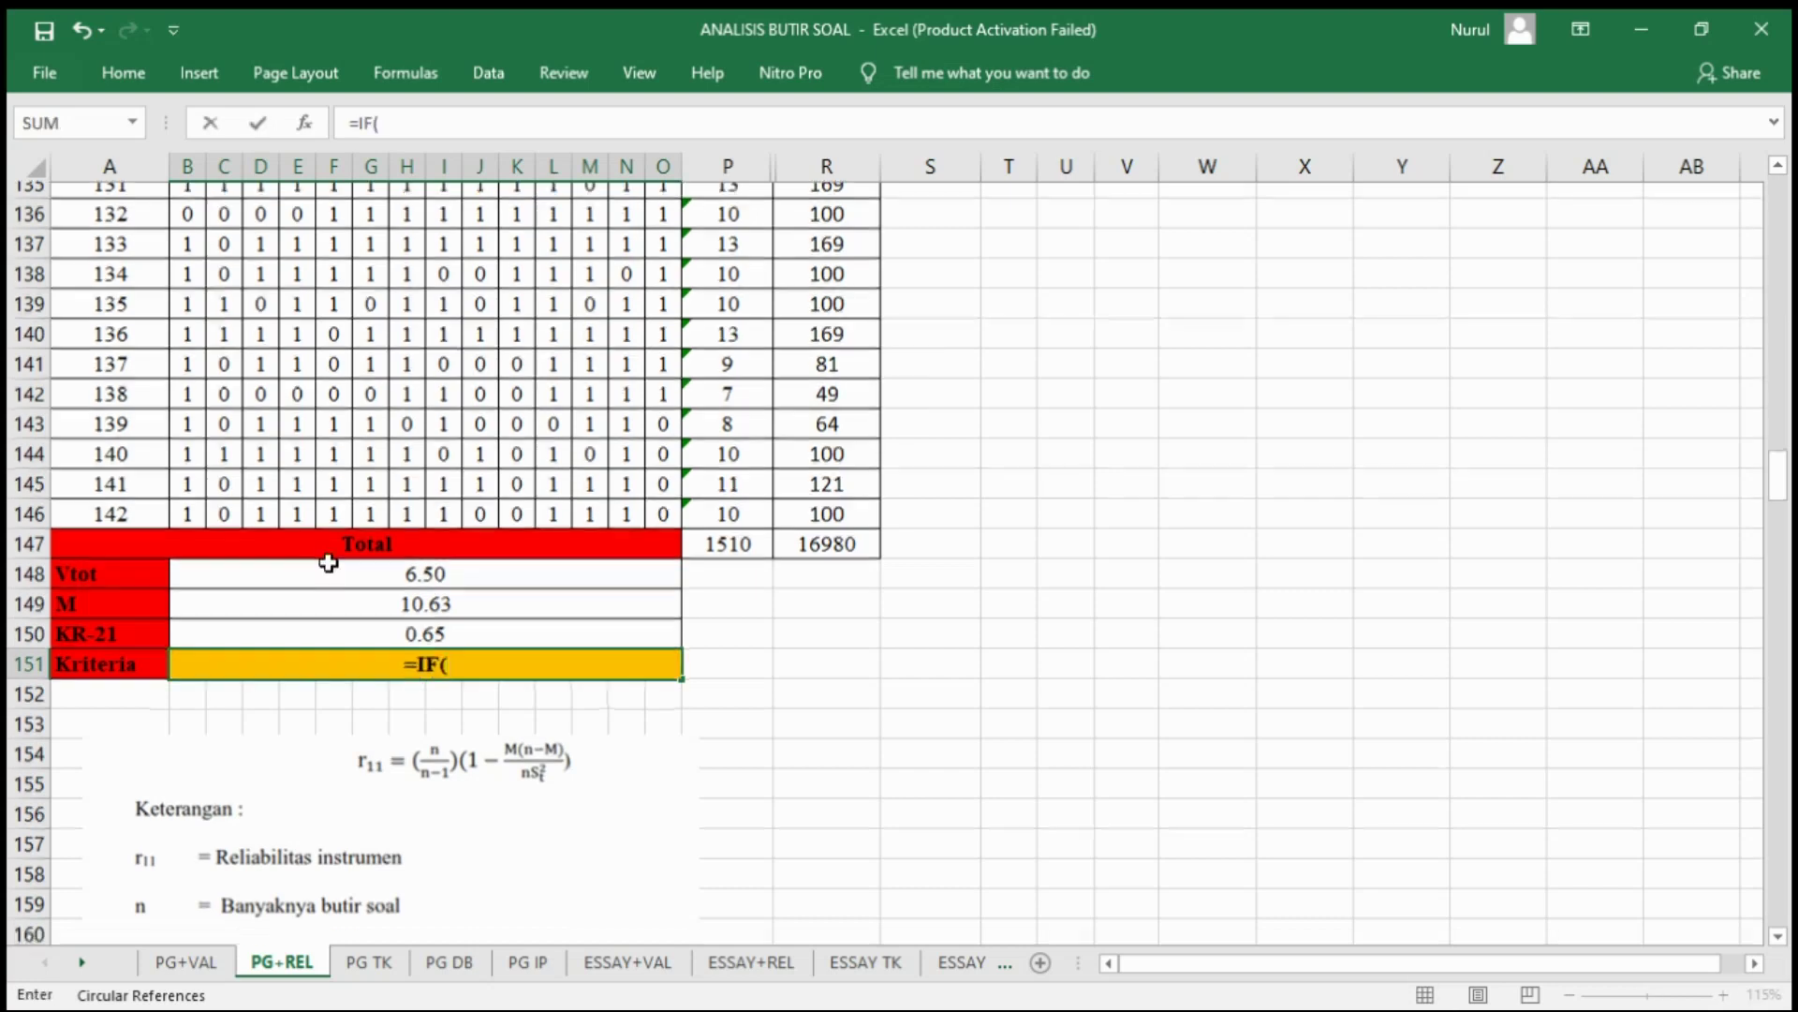
left_click(416, 557)
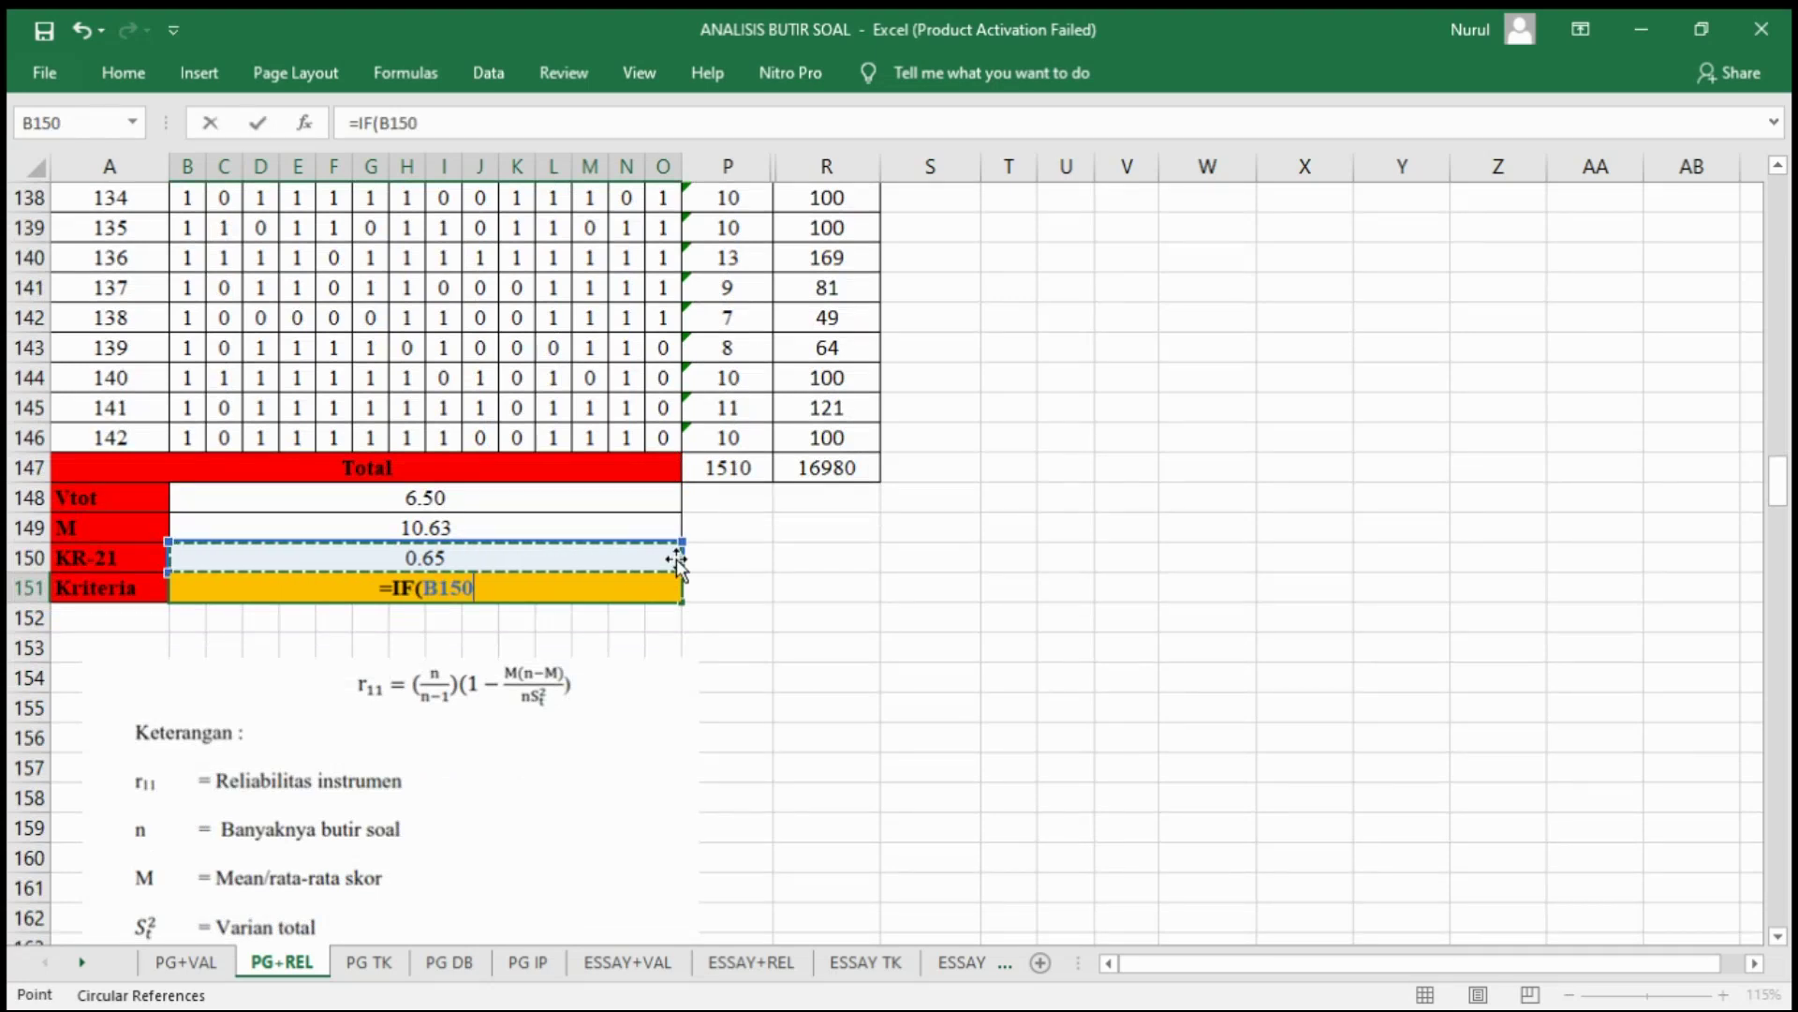
type(">0")
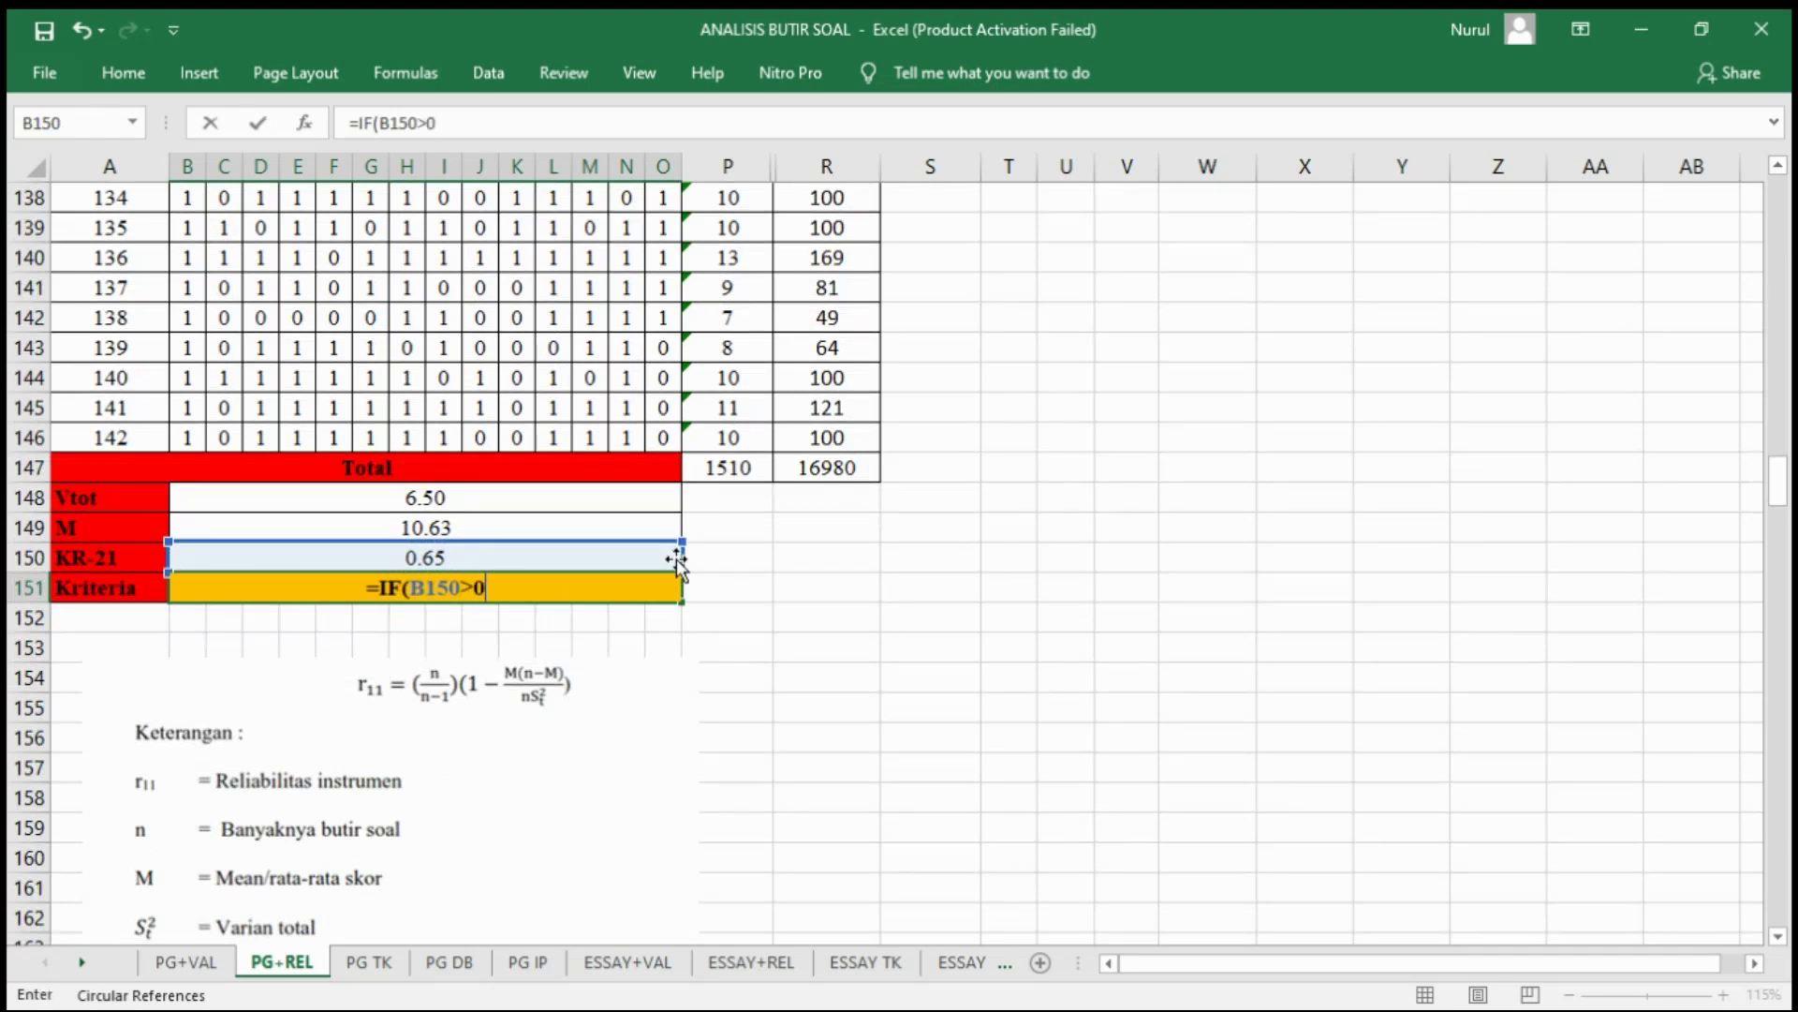
type(".6")
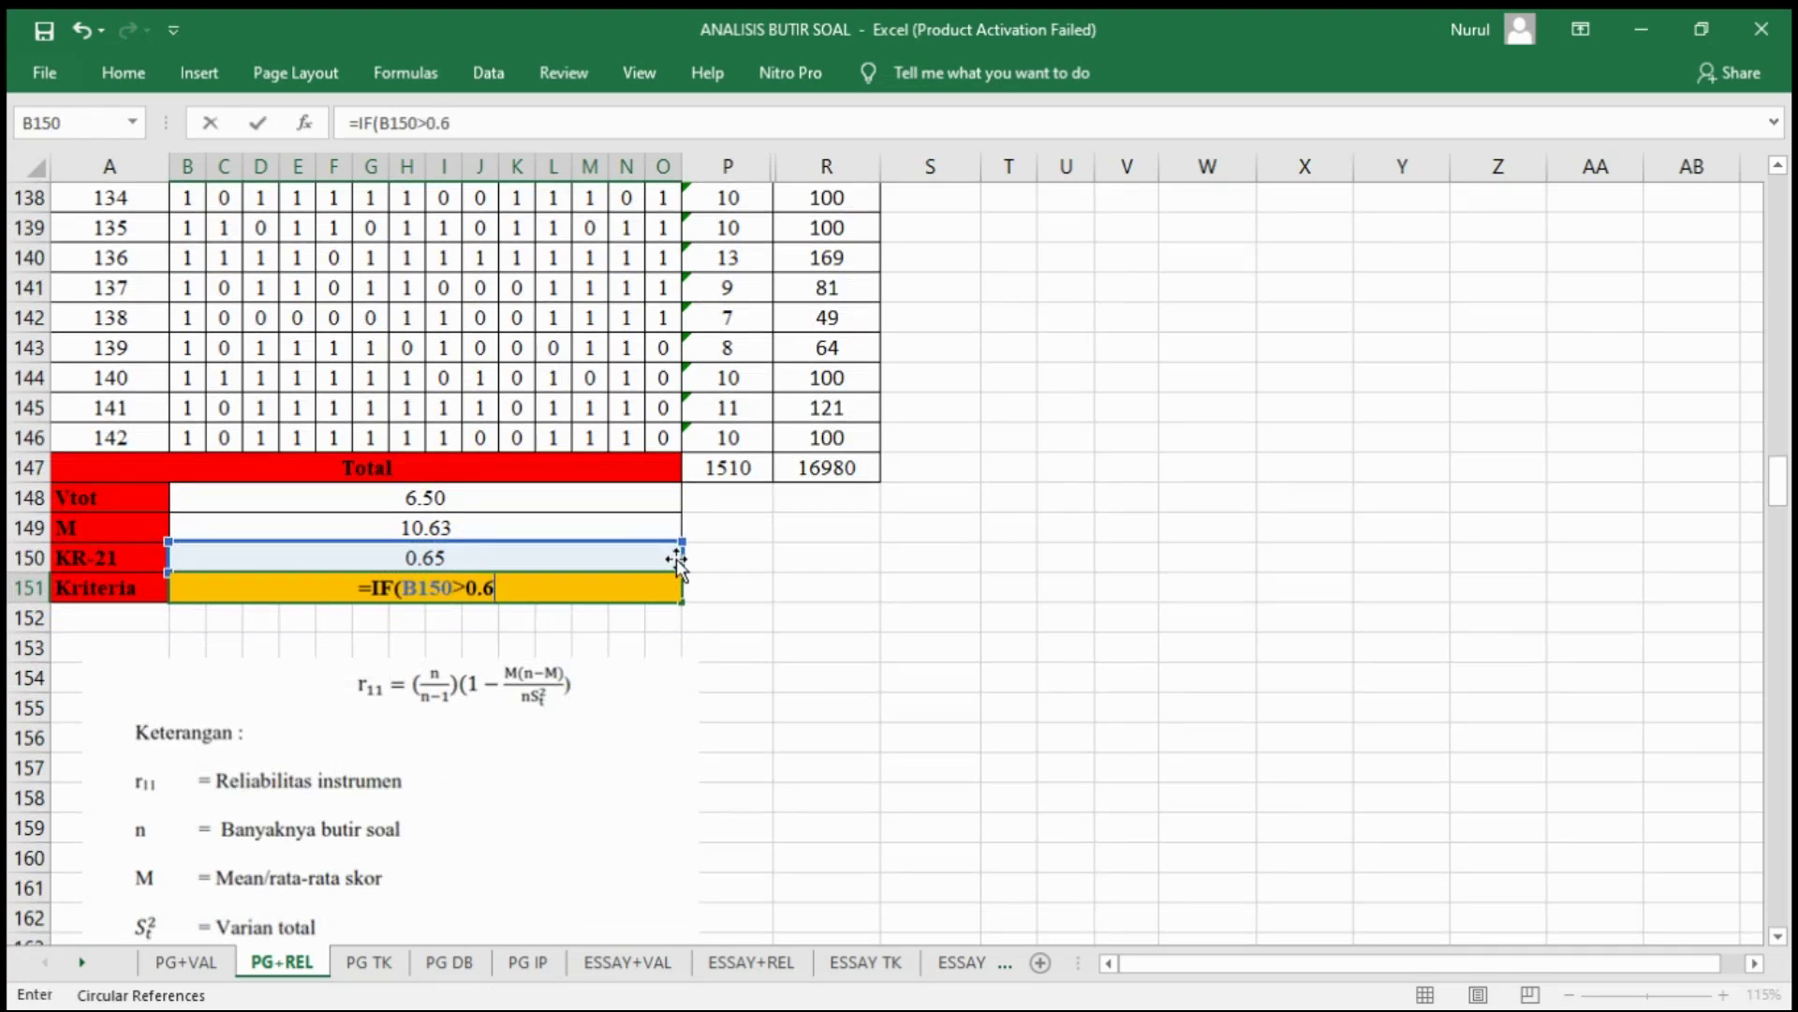
type(",\"Reli")
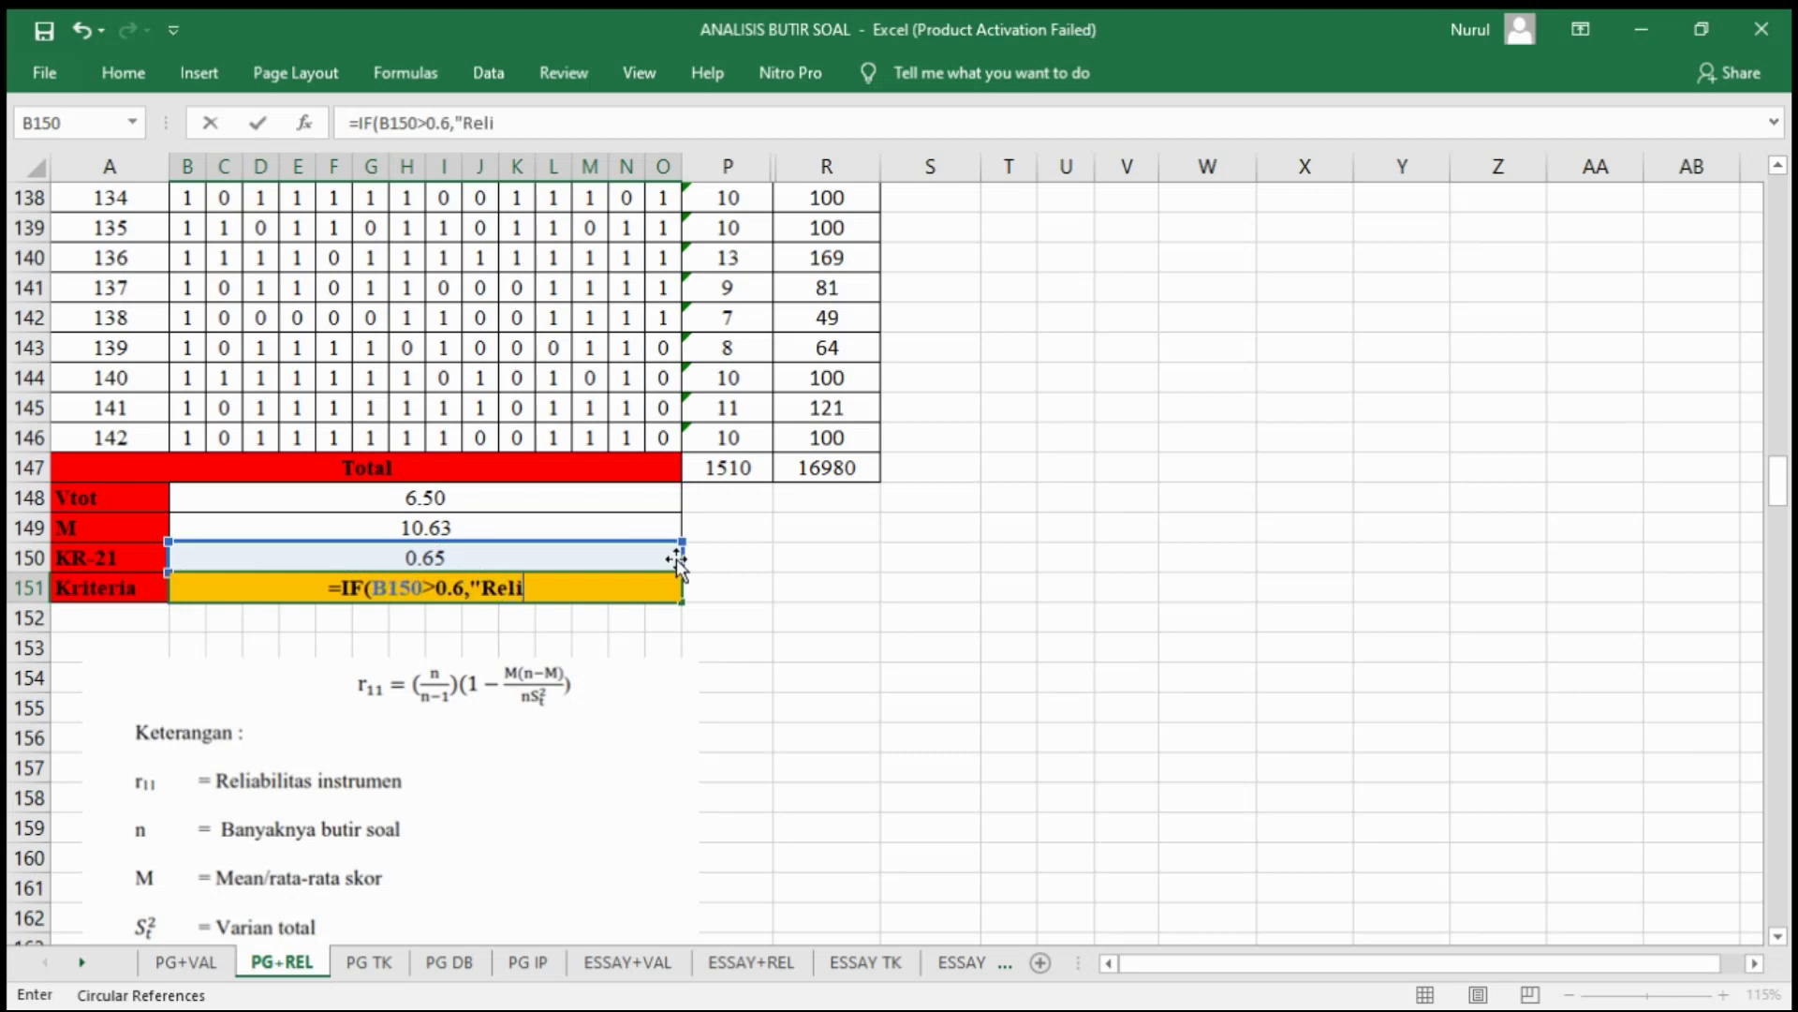
type("abel\",\"Tid")
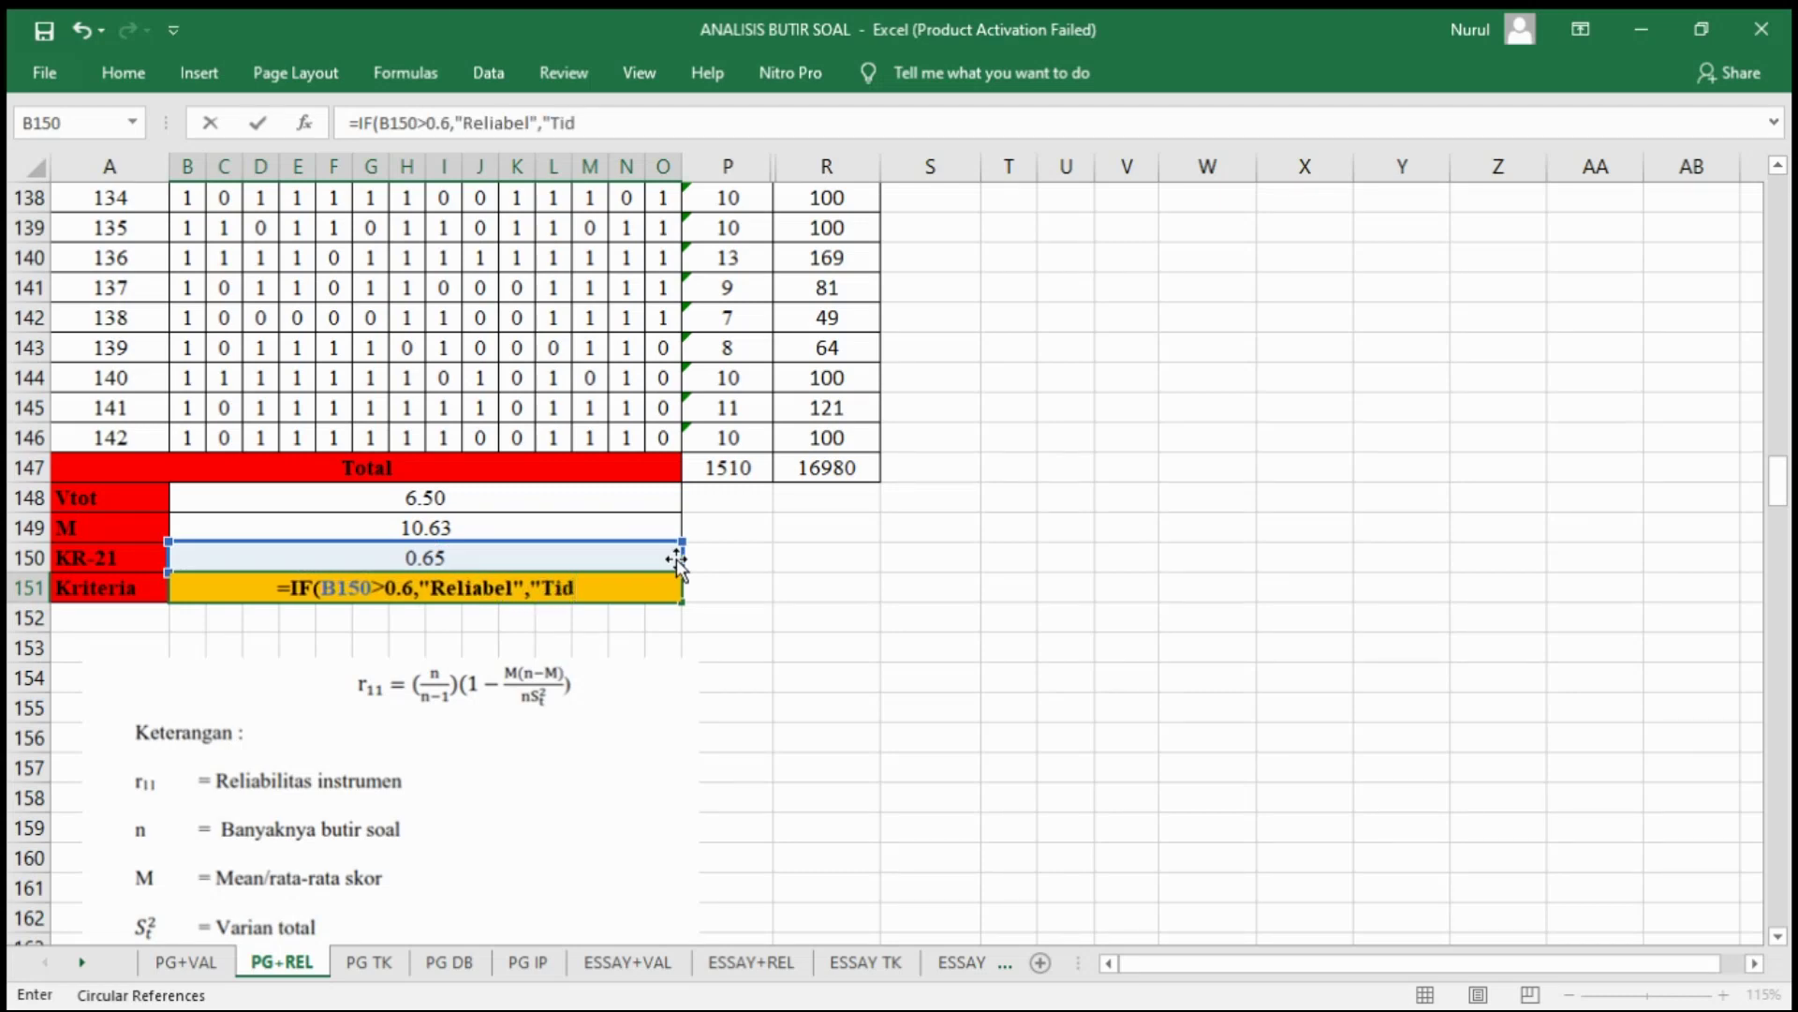
type("ak REliabel")
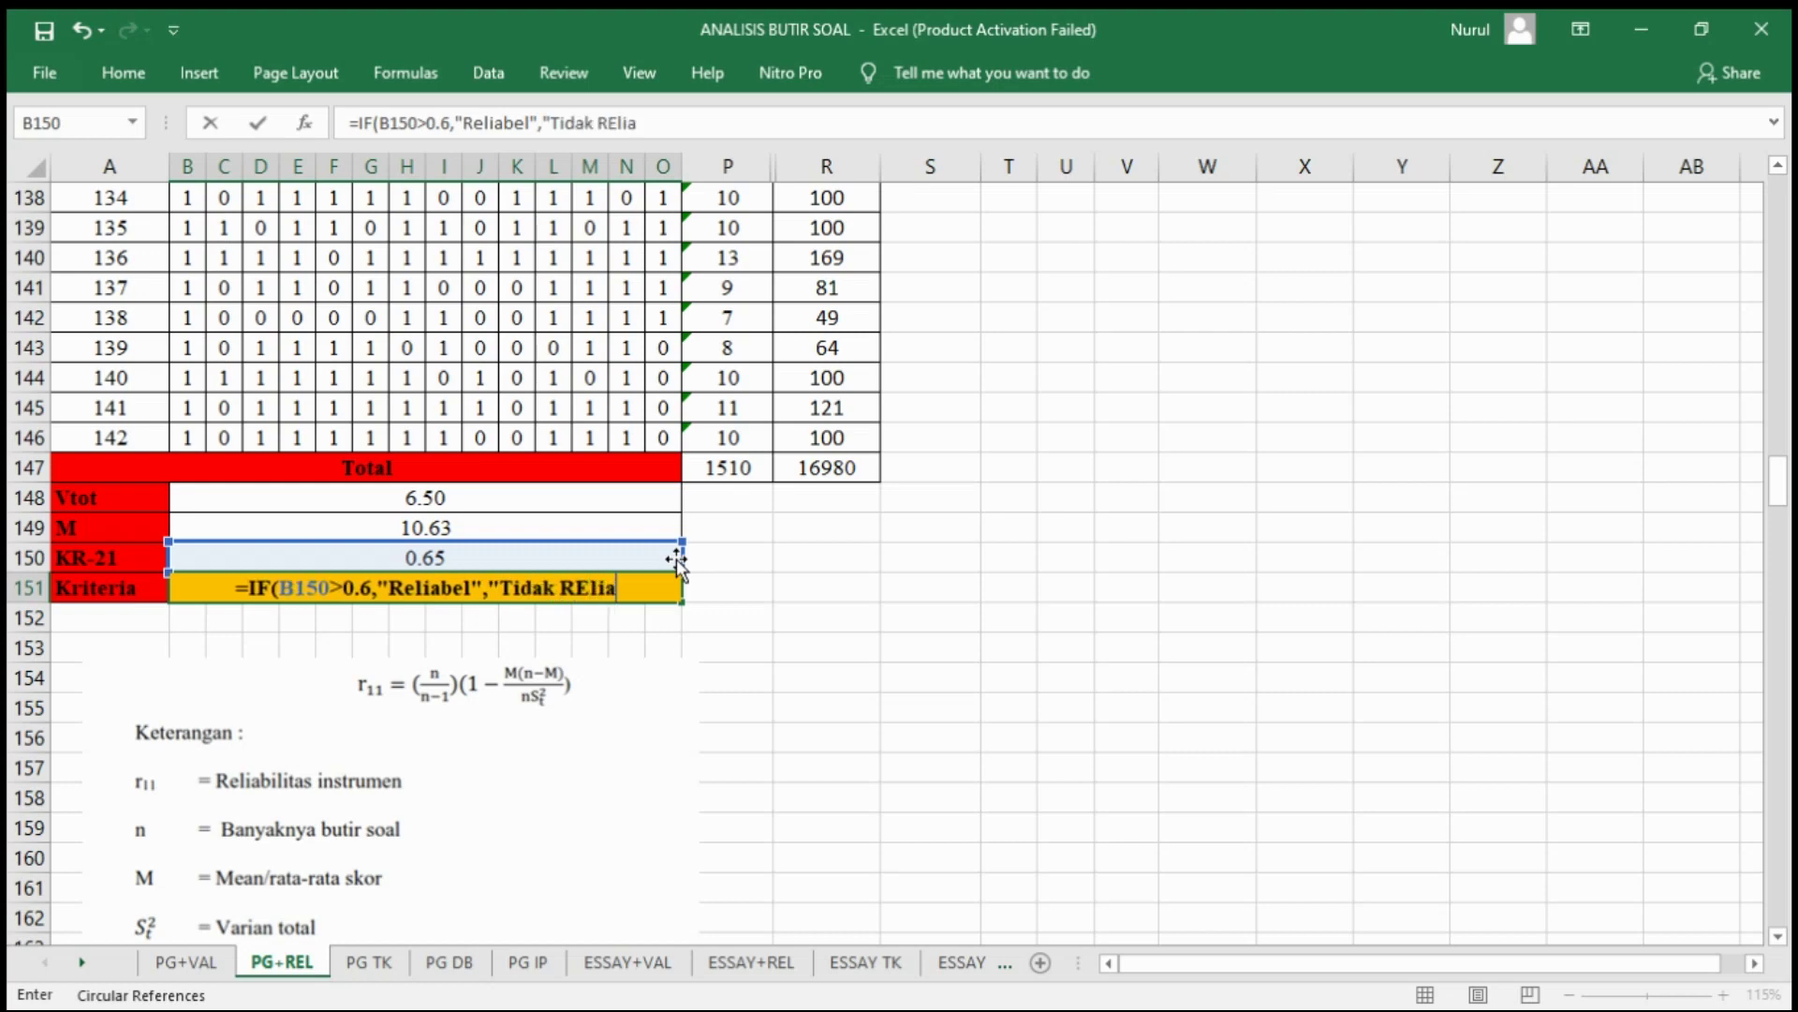
type("\")")
key("Return")
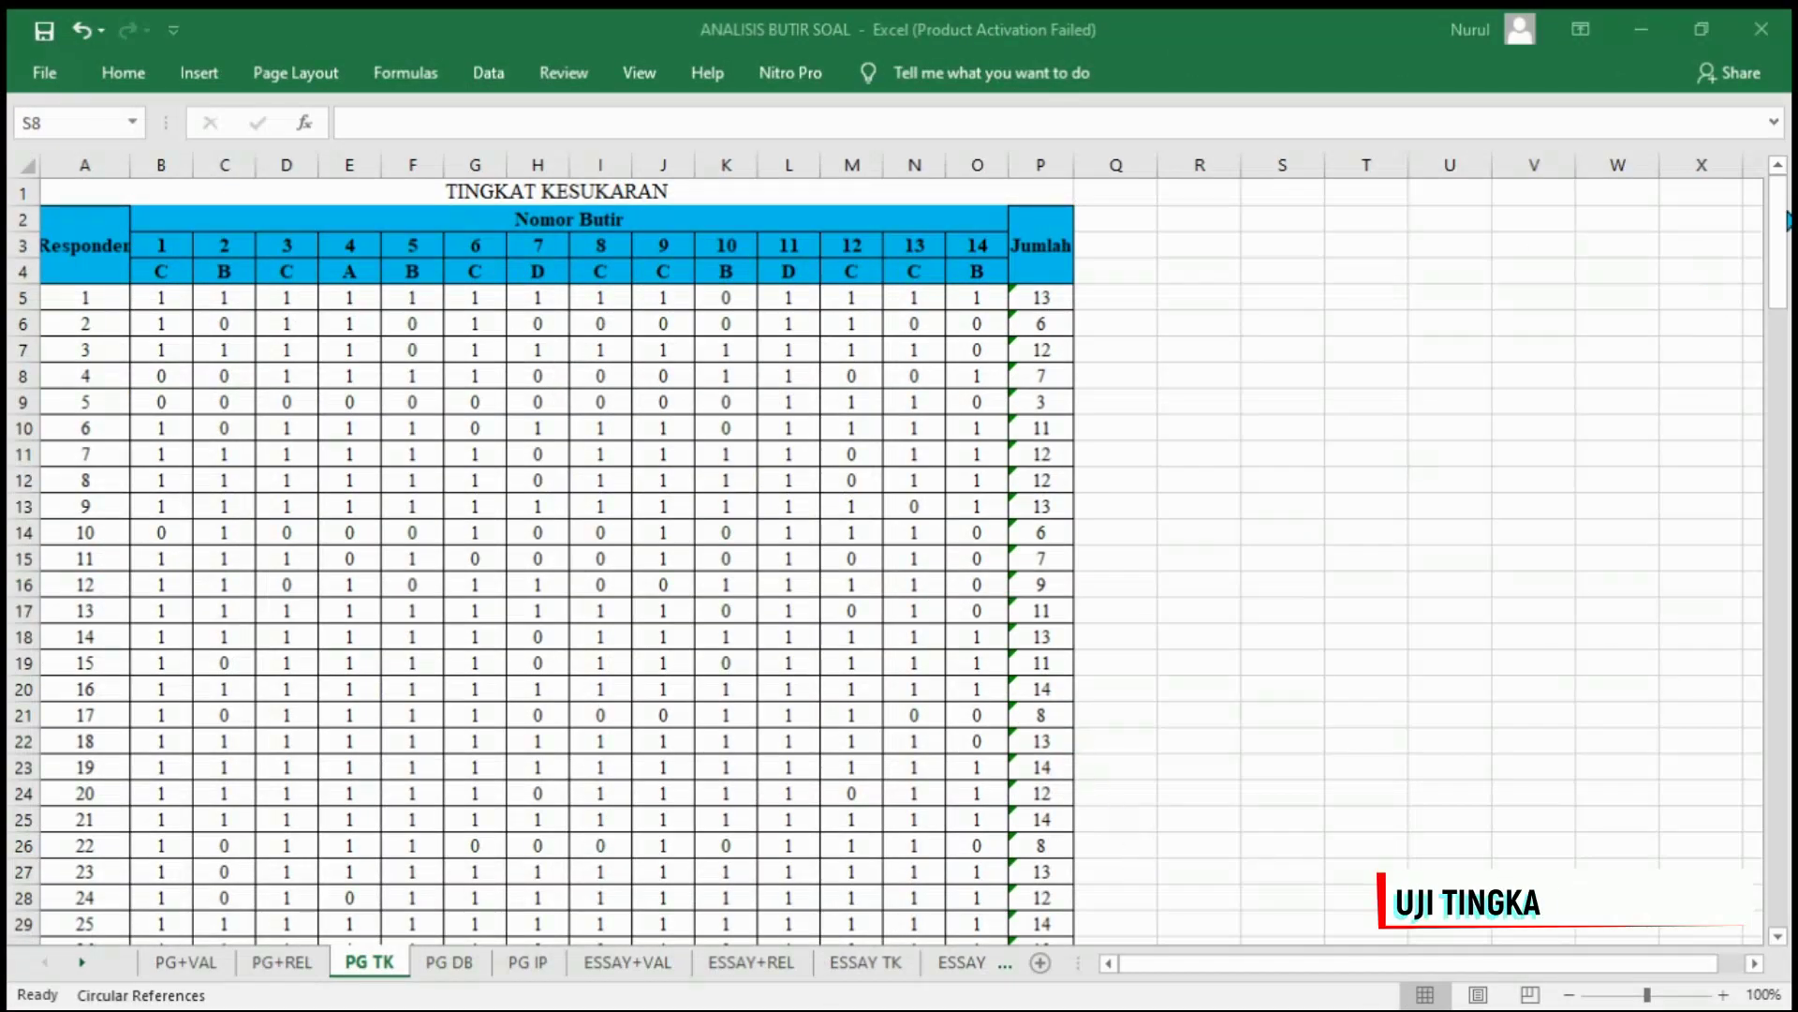
Step: On the PG TK sheet, total the first item's scores in B147 with a SUM of B5:B146
left_click_drag(1778, 281, 1778, 871)
left_click(167, 718)
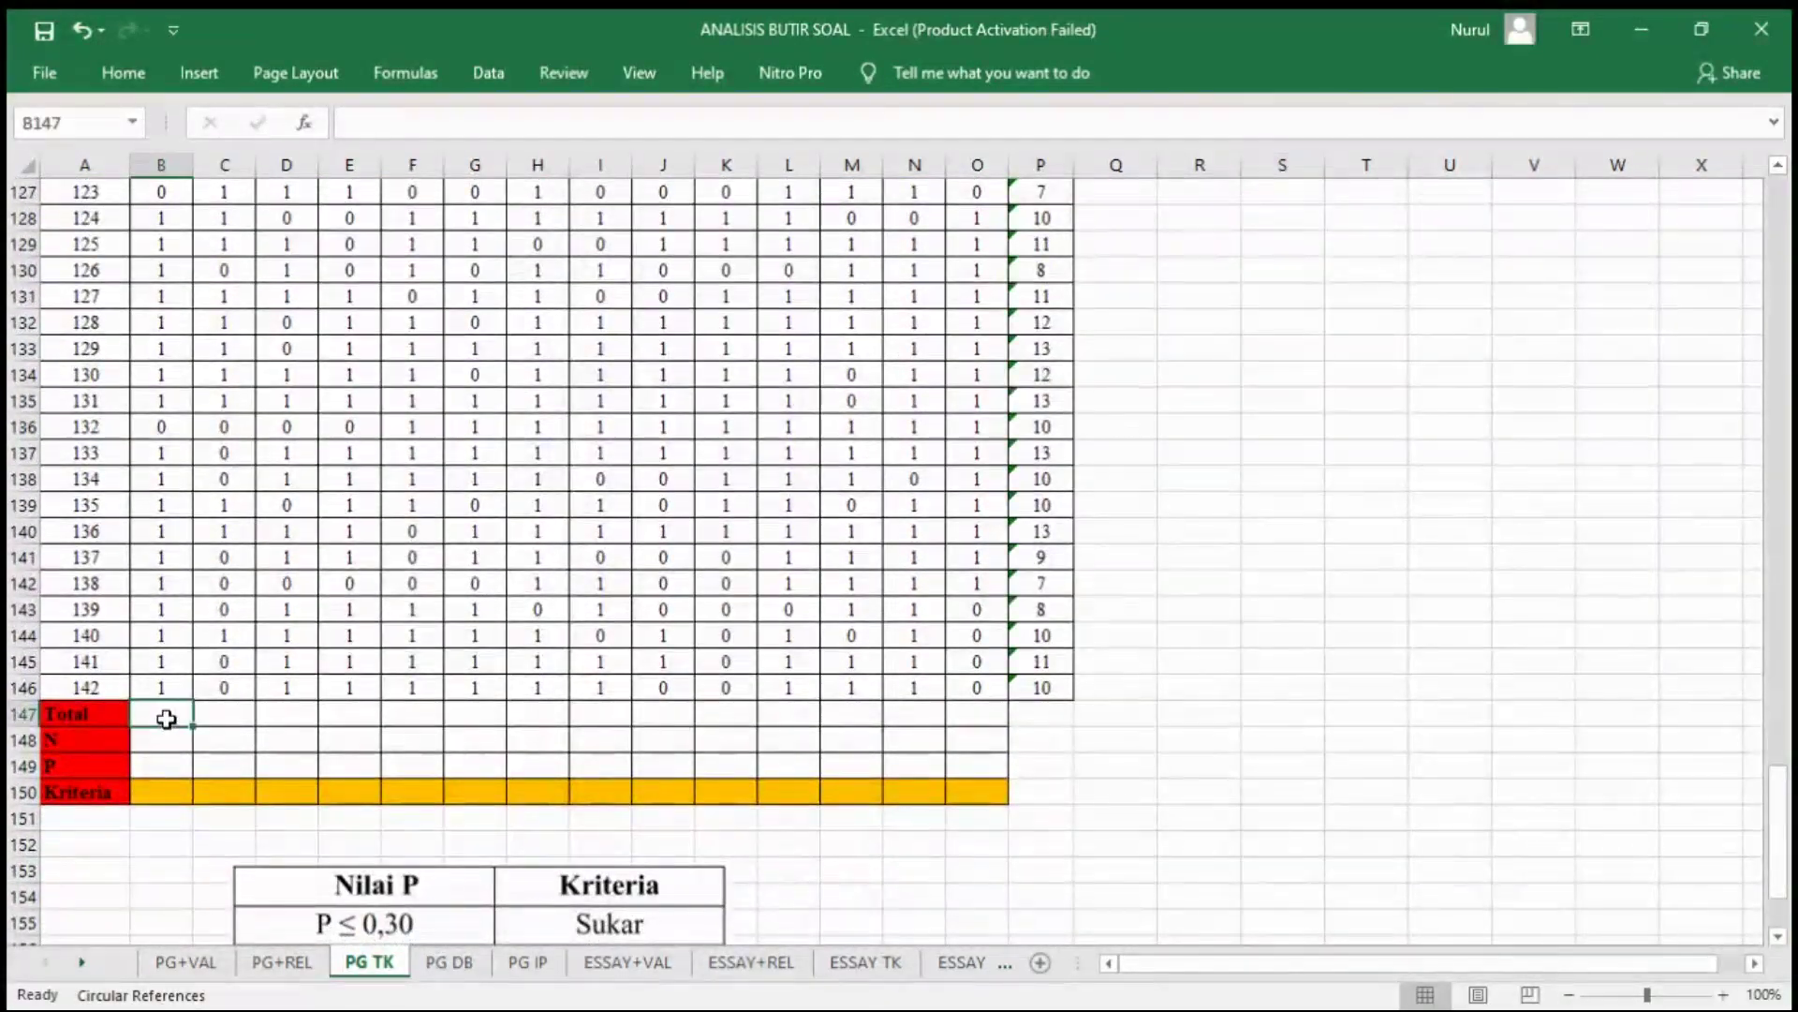
type("=")
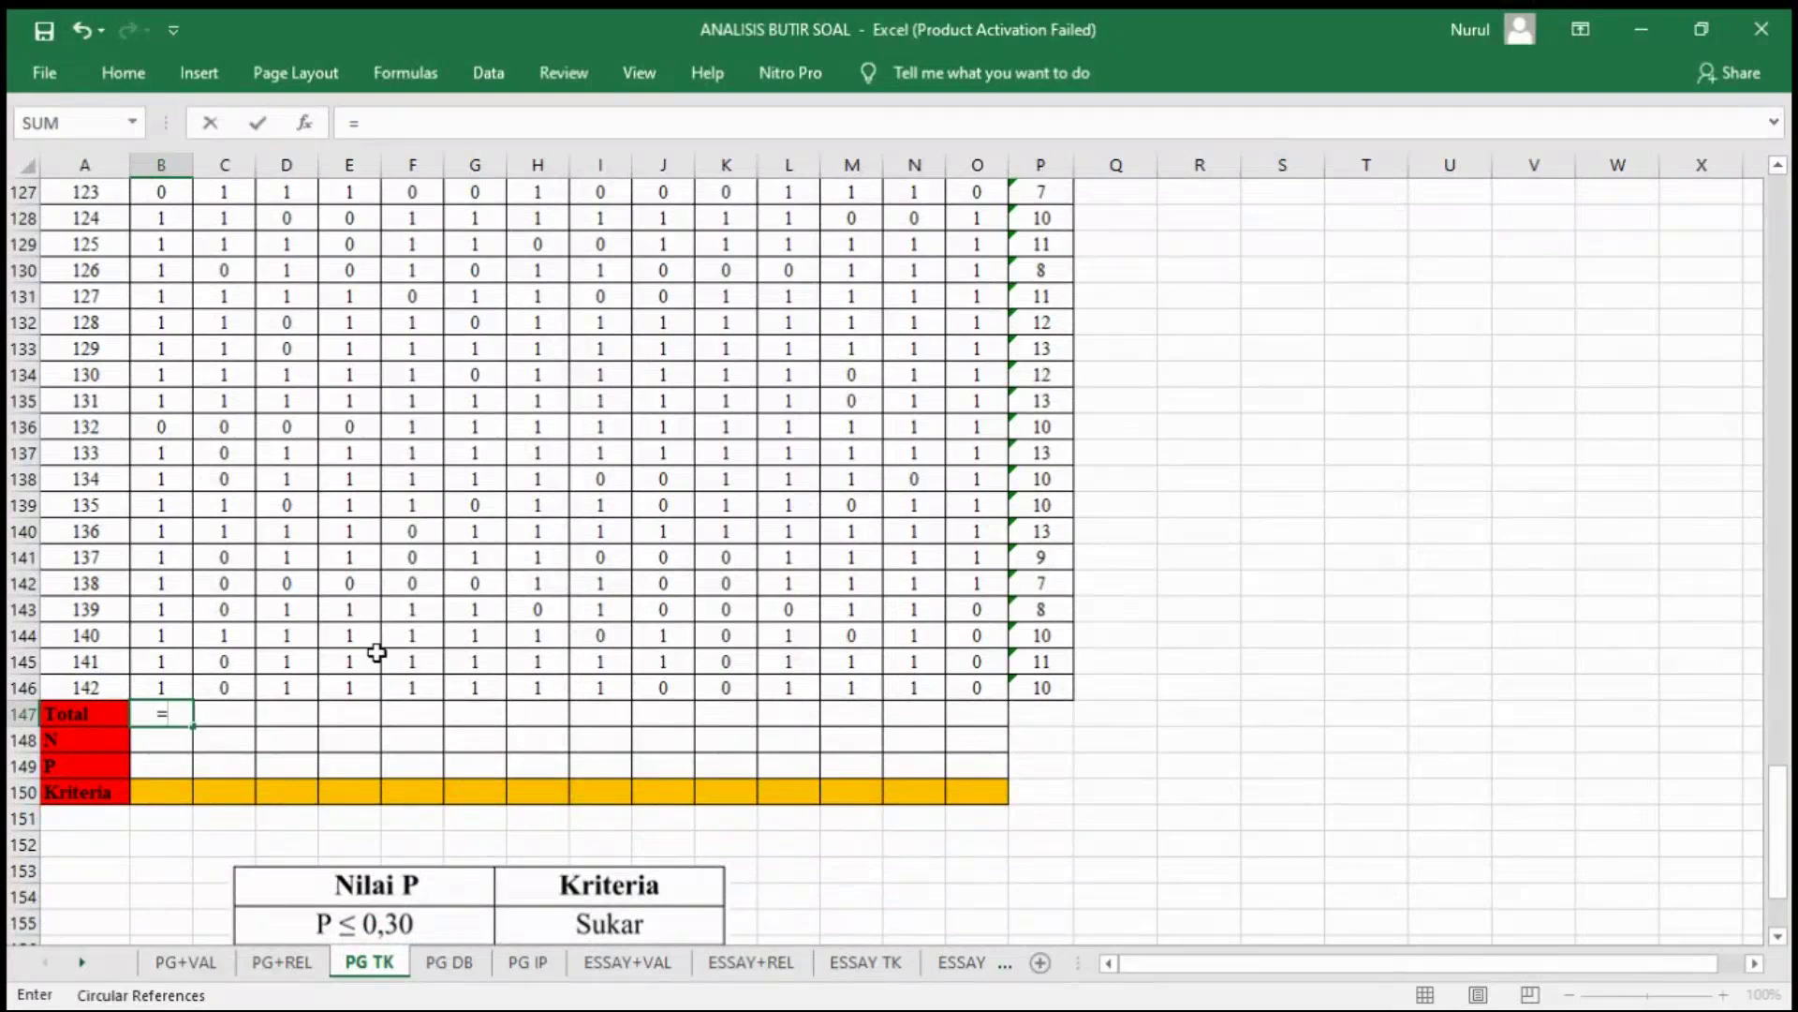
type("SUM(")
left_click_drag(1784, 806, 1778, 221)
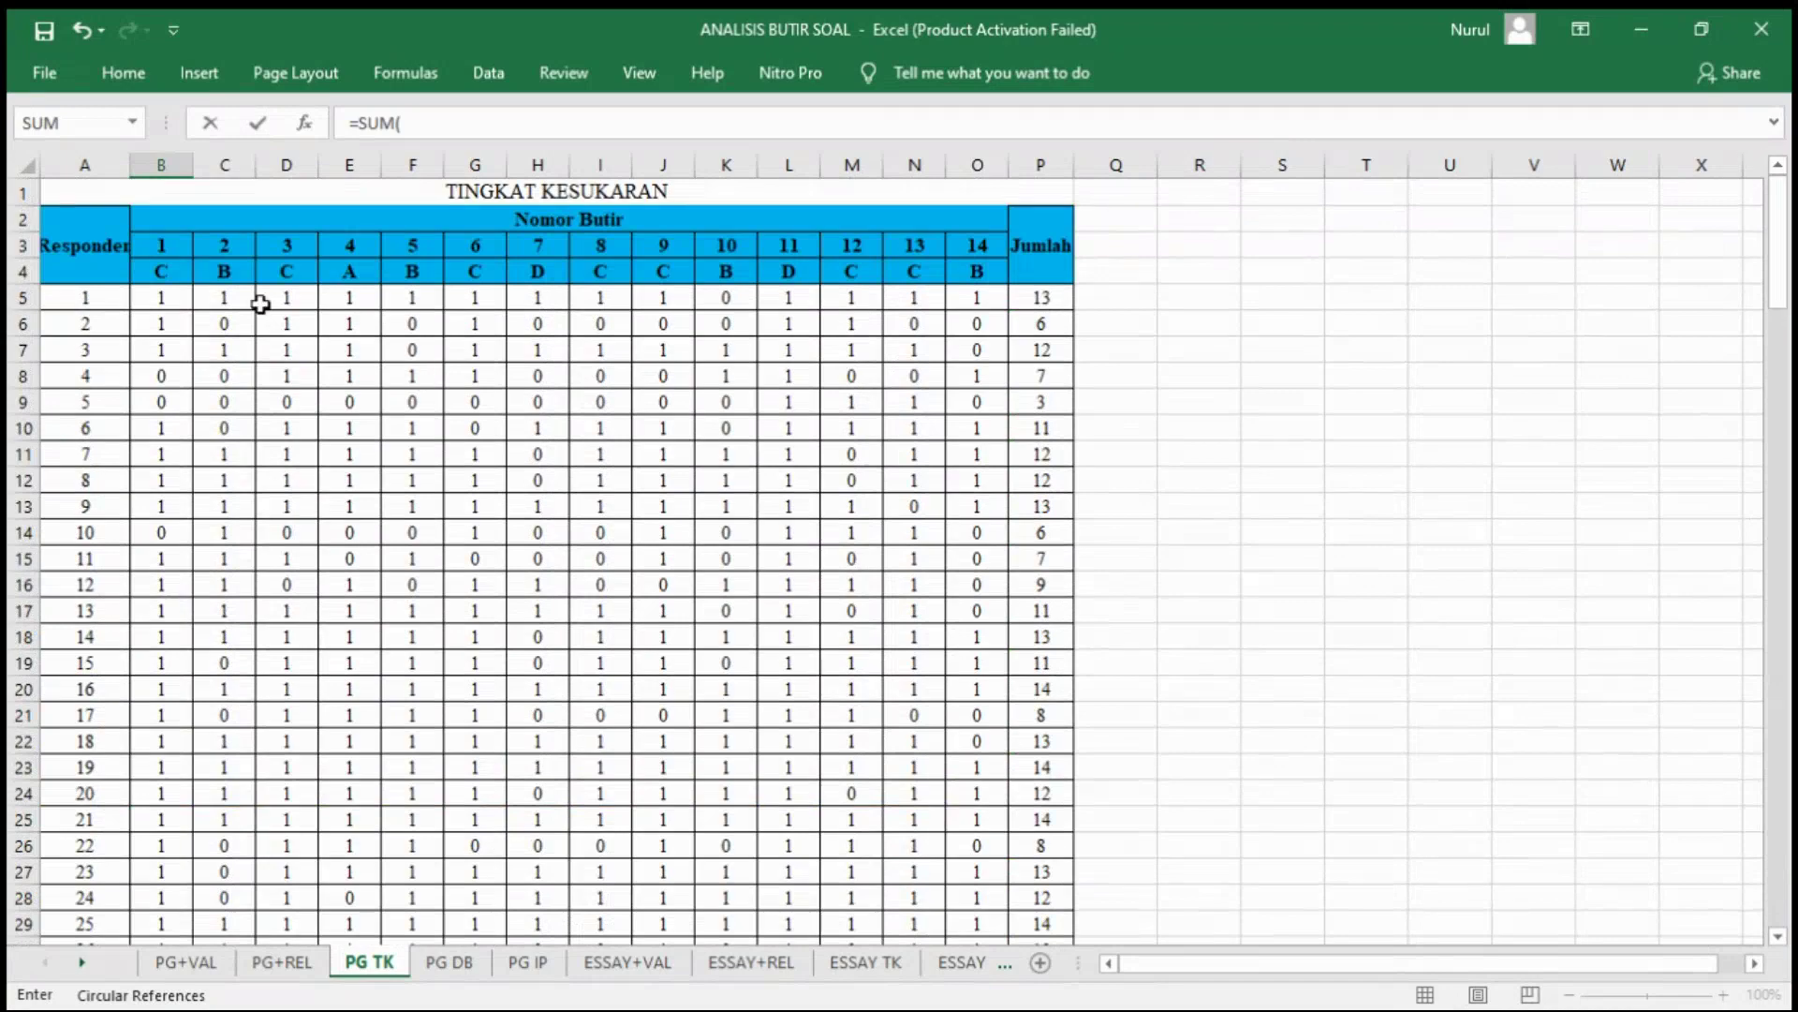
left_click_drag(186, 299, 170, 844)
mouse_move(161, 907)
left_mouse_down()
mouse_move(150, 895)
mouse_move(161, 937)
mouse_move(165, 881)
mouse_move(164, 904)
left_mouse_up()
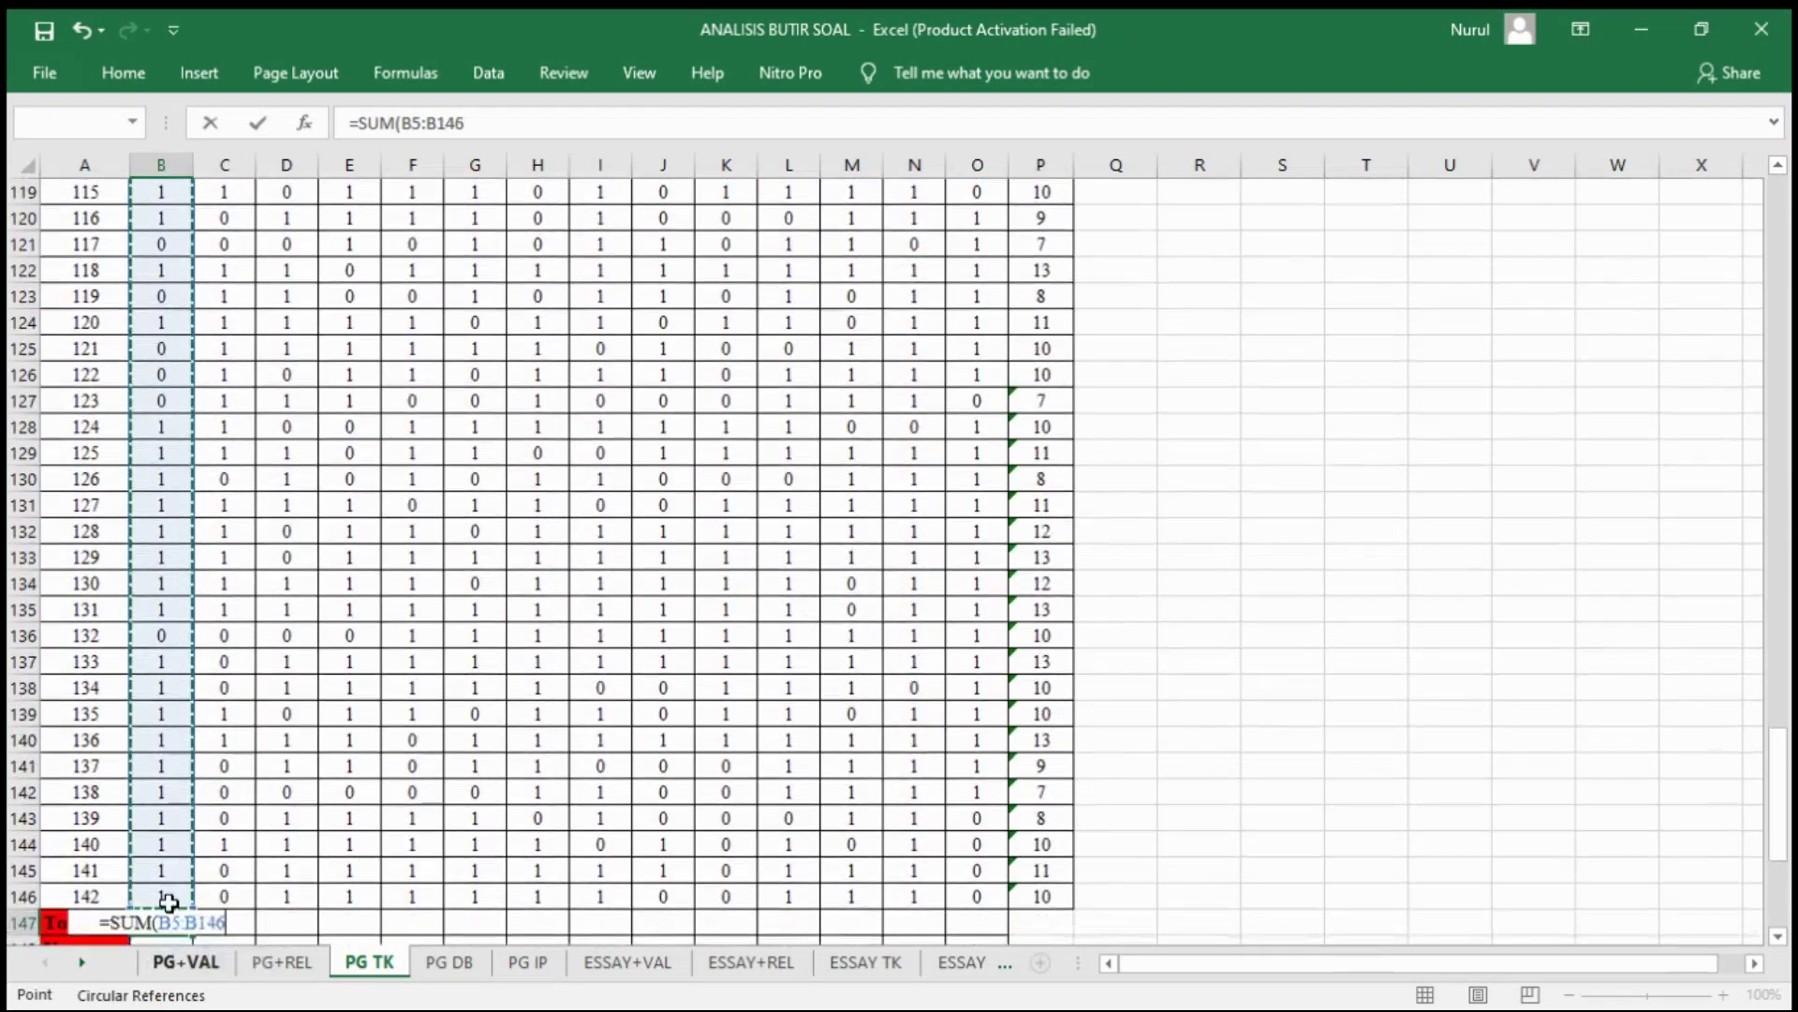
key("Return")
Step: Copy the Total formula from B147 across the row through O147 for all 14 items
scroll(164, 909, "down", 2)
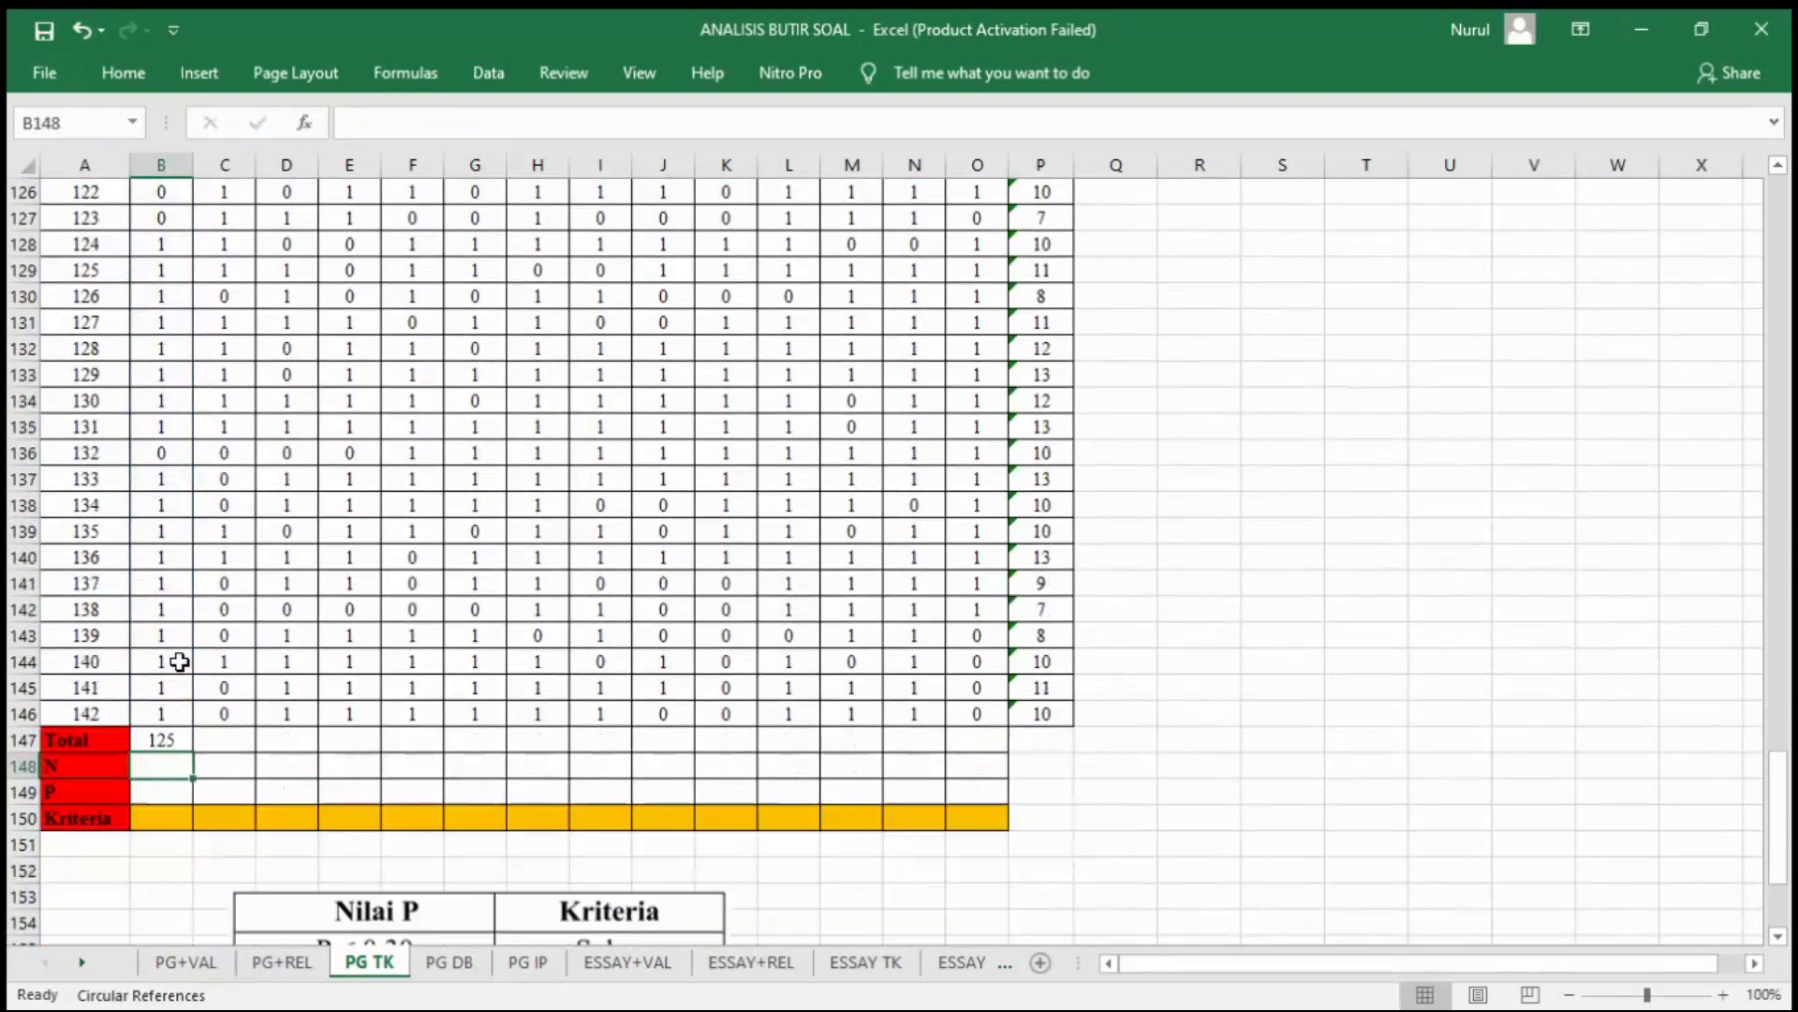
left_click(166, 740)
left_click_drag(191, 747, 988, 766)
Step: Enter 142 as N in B148 and fill it across the row through O148
left_click(172, 763)
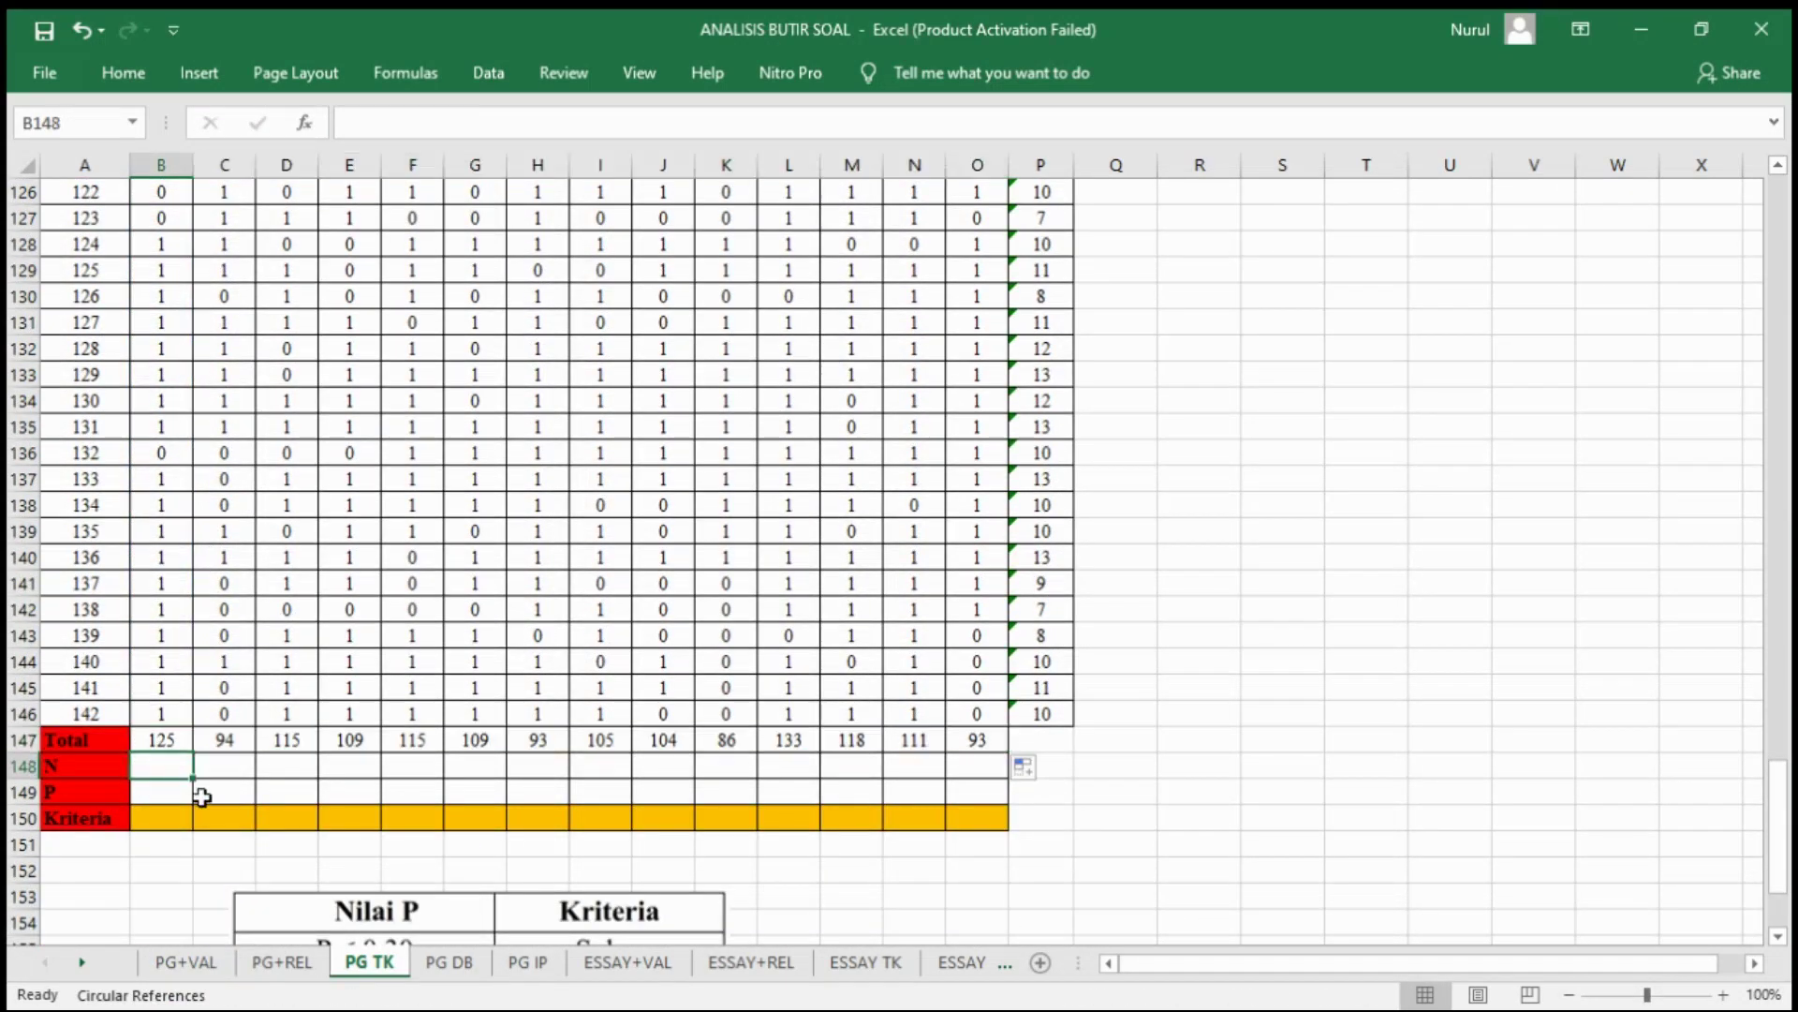
type("142")
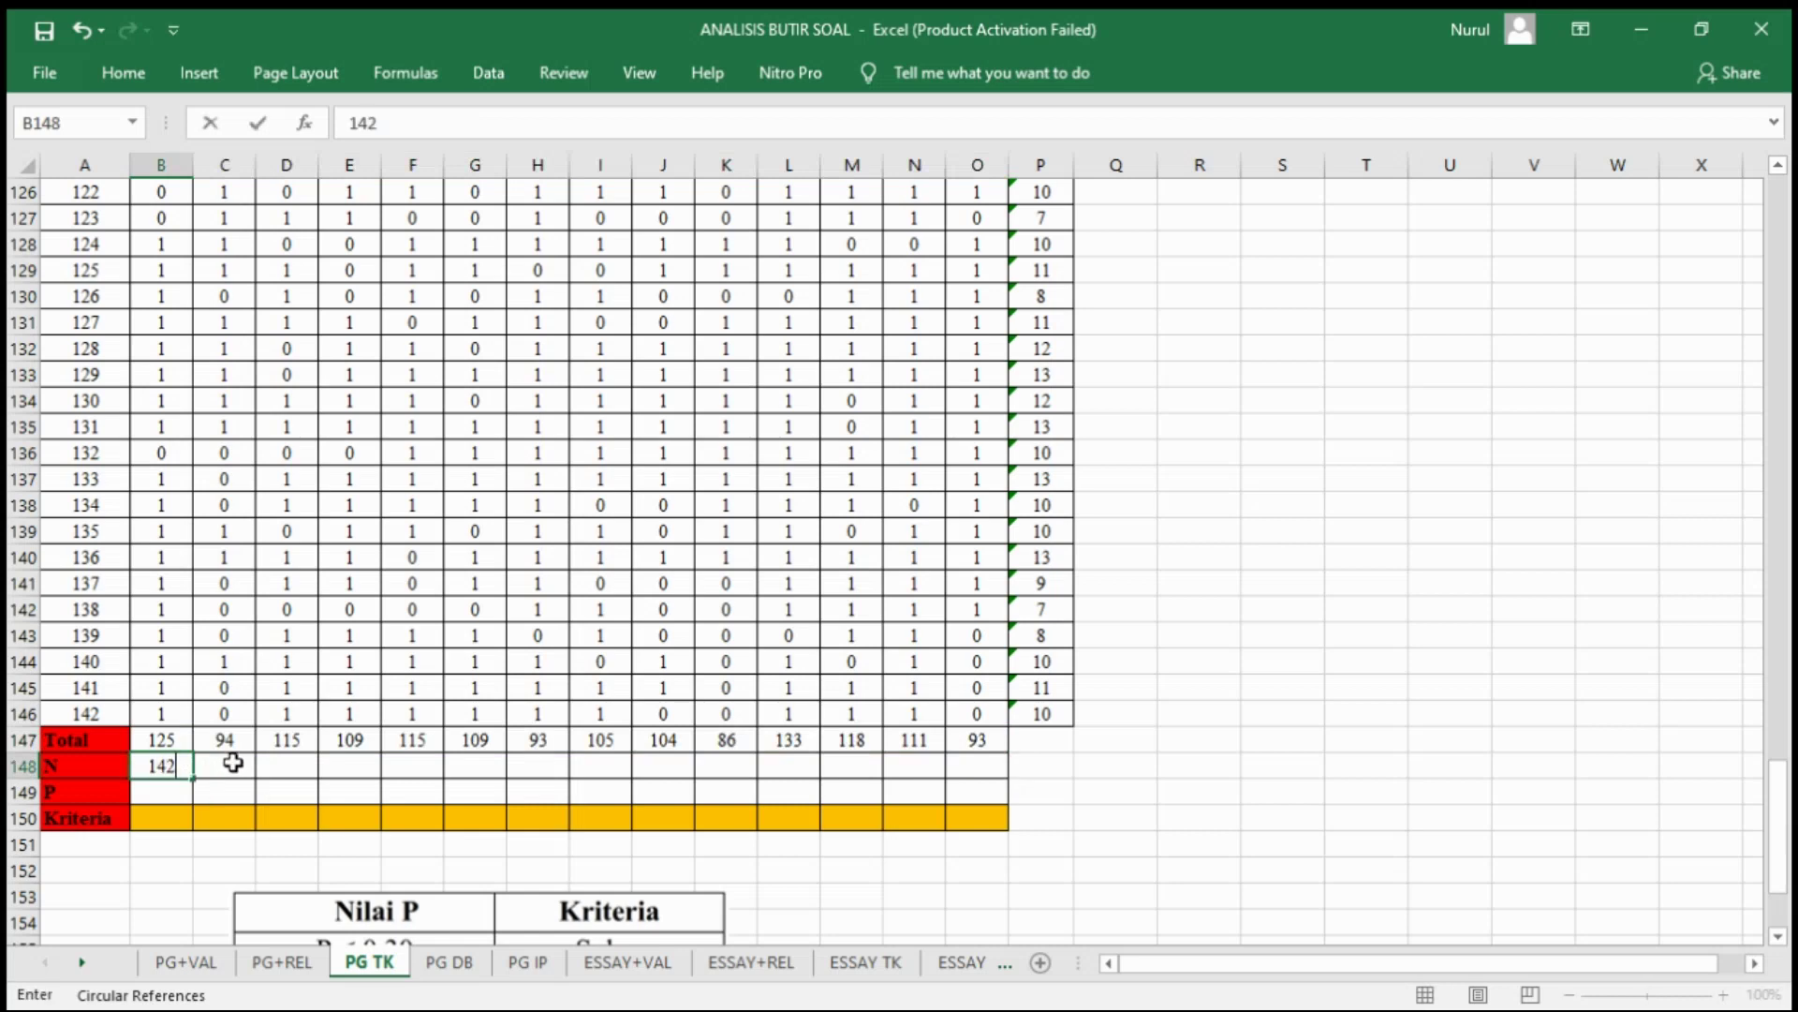
key("Return")
left_click(183, 770)
left_click_drag(194, 779, 980, 772)
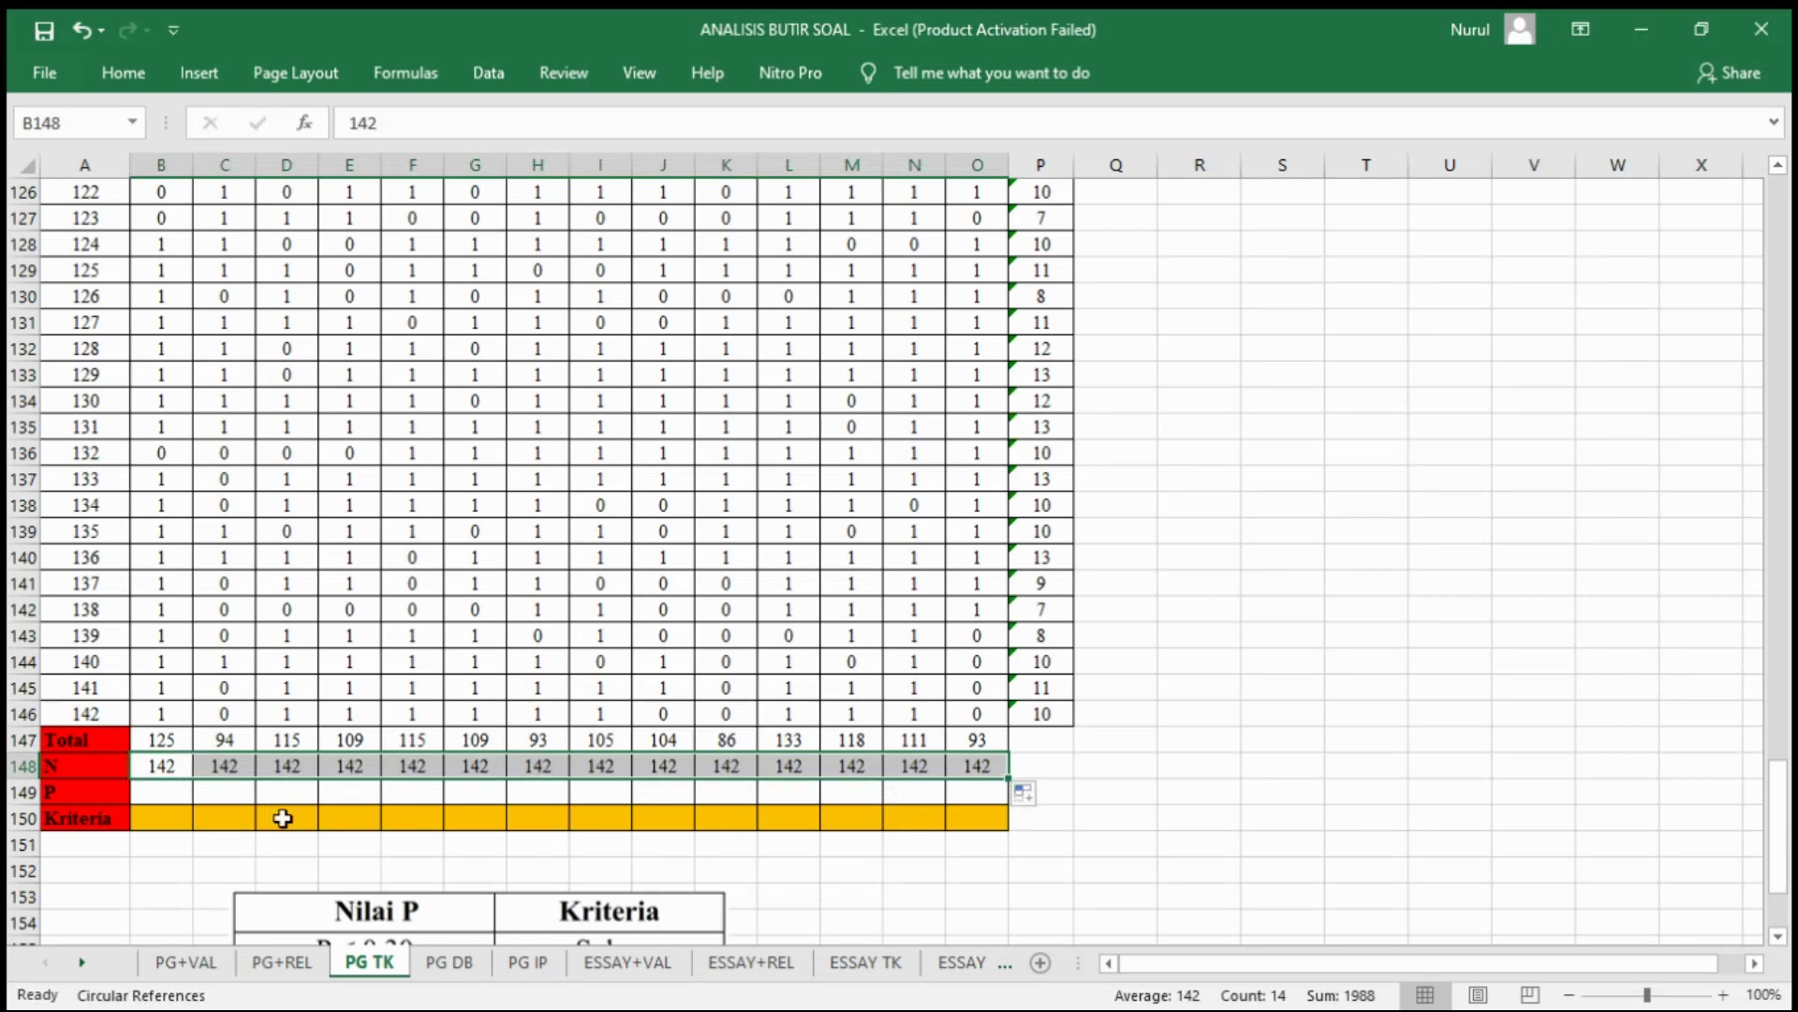
Step: Calculate the difficulty index P in B149 with =B147/B148 and fill the formula across through O149
left_click(178, 792)
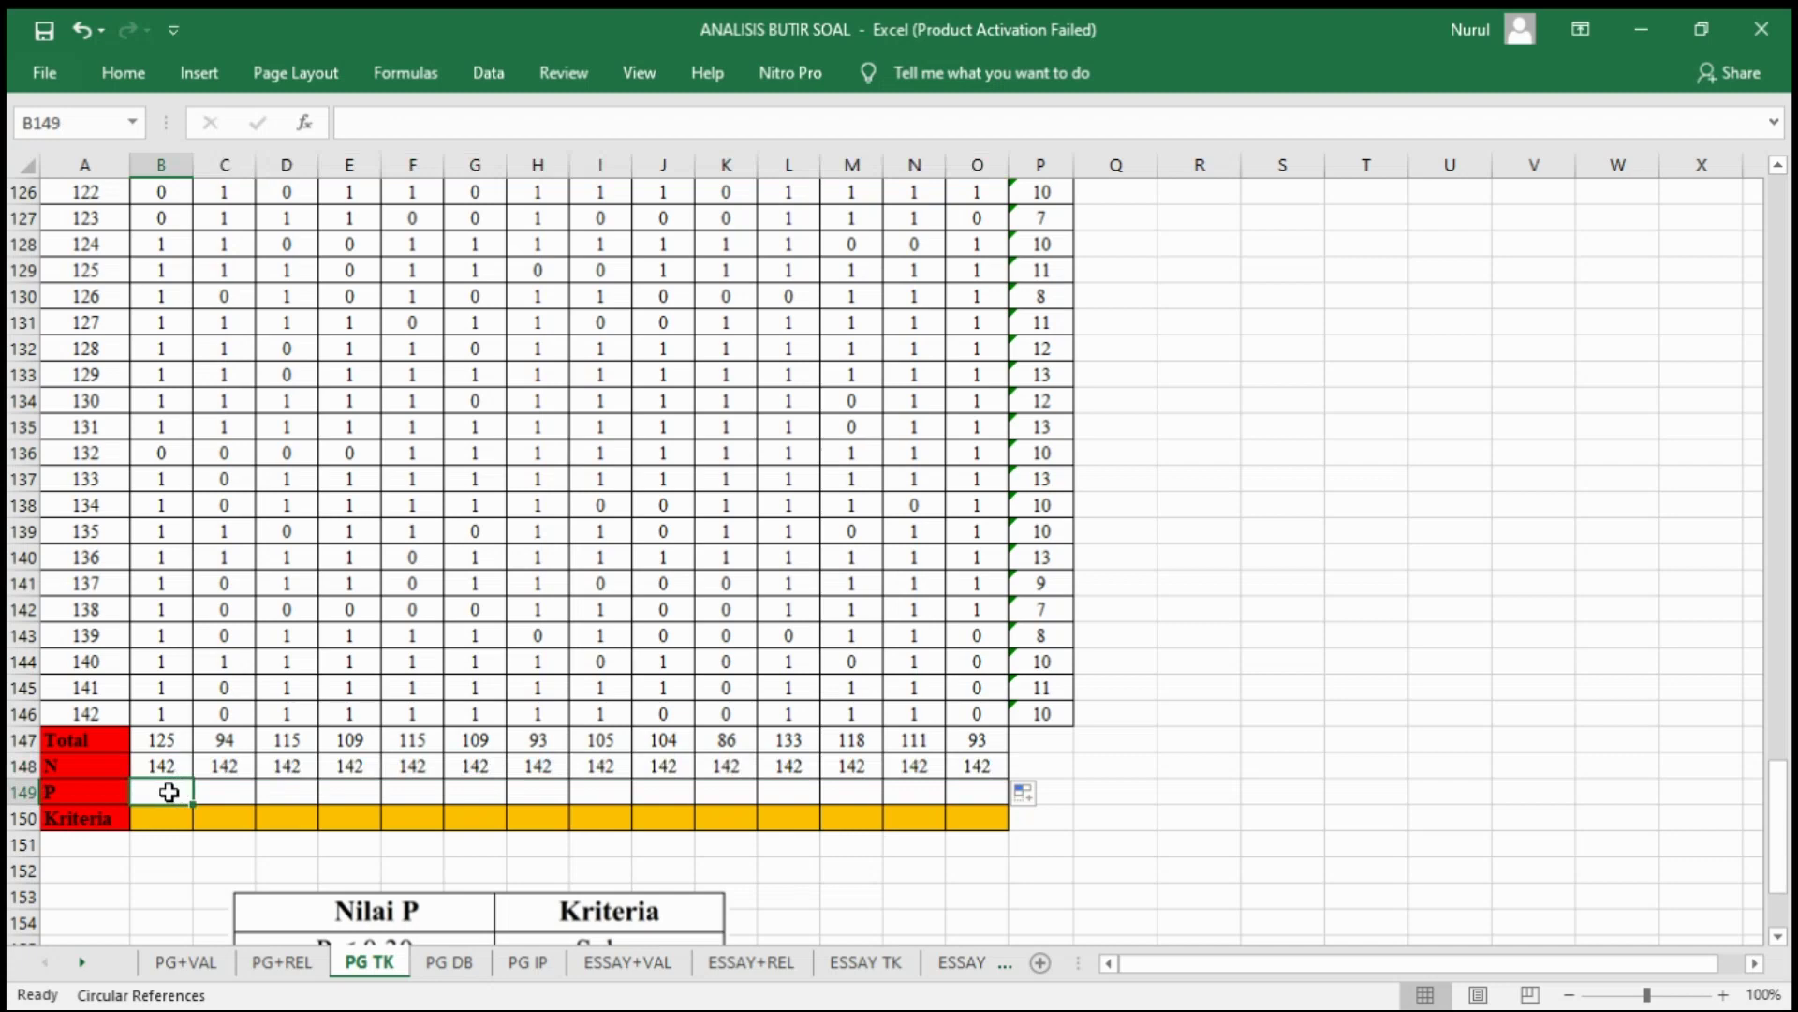
type("=")
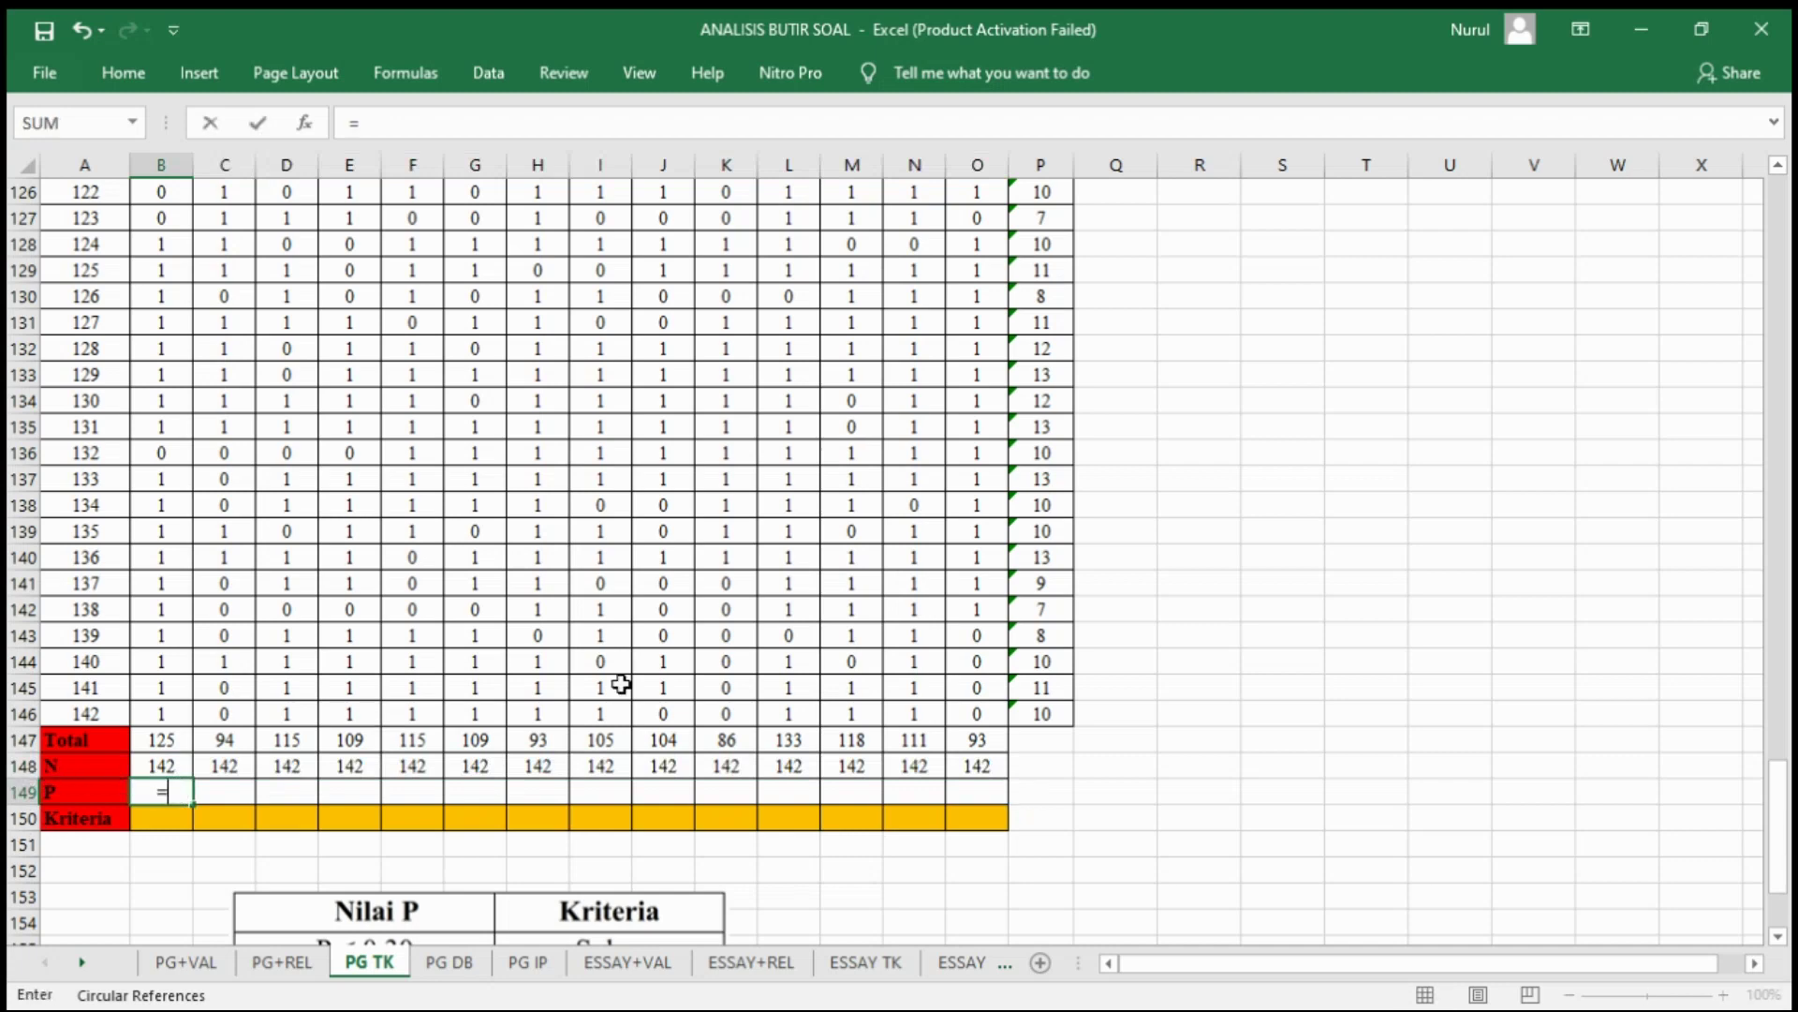
left_click(158, 743)
type("/")
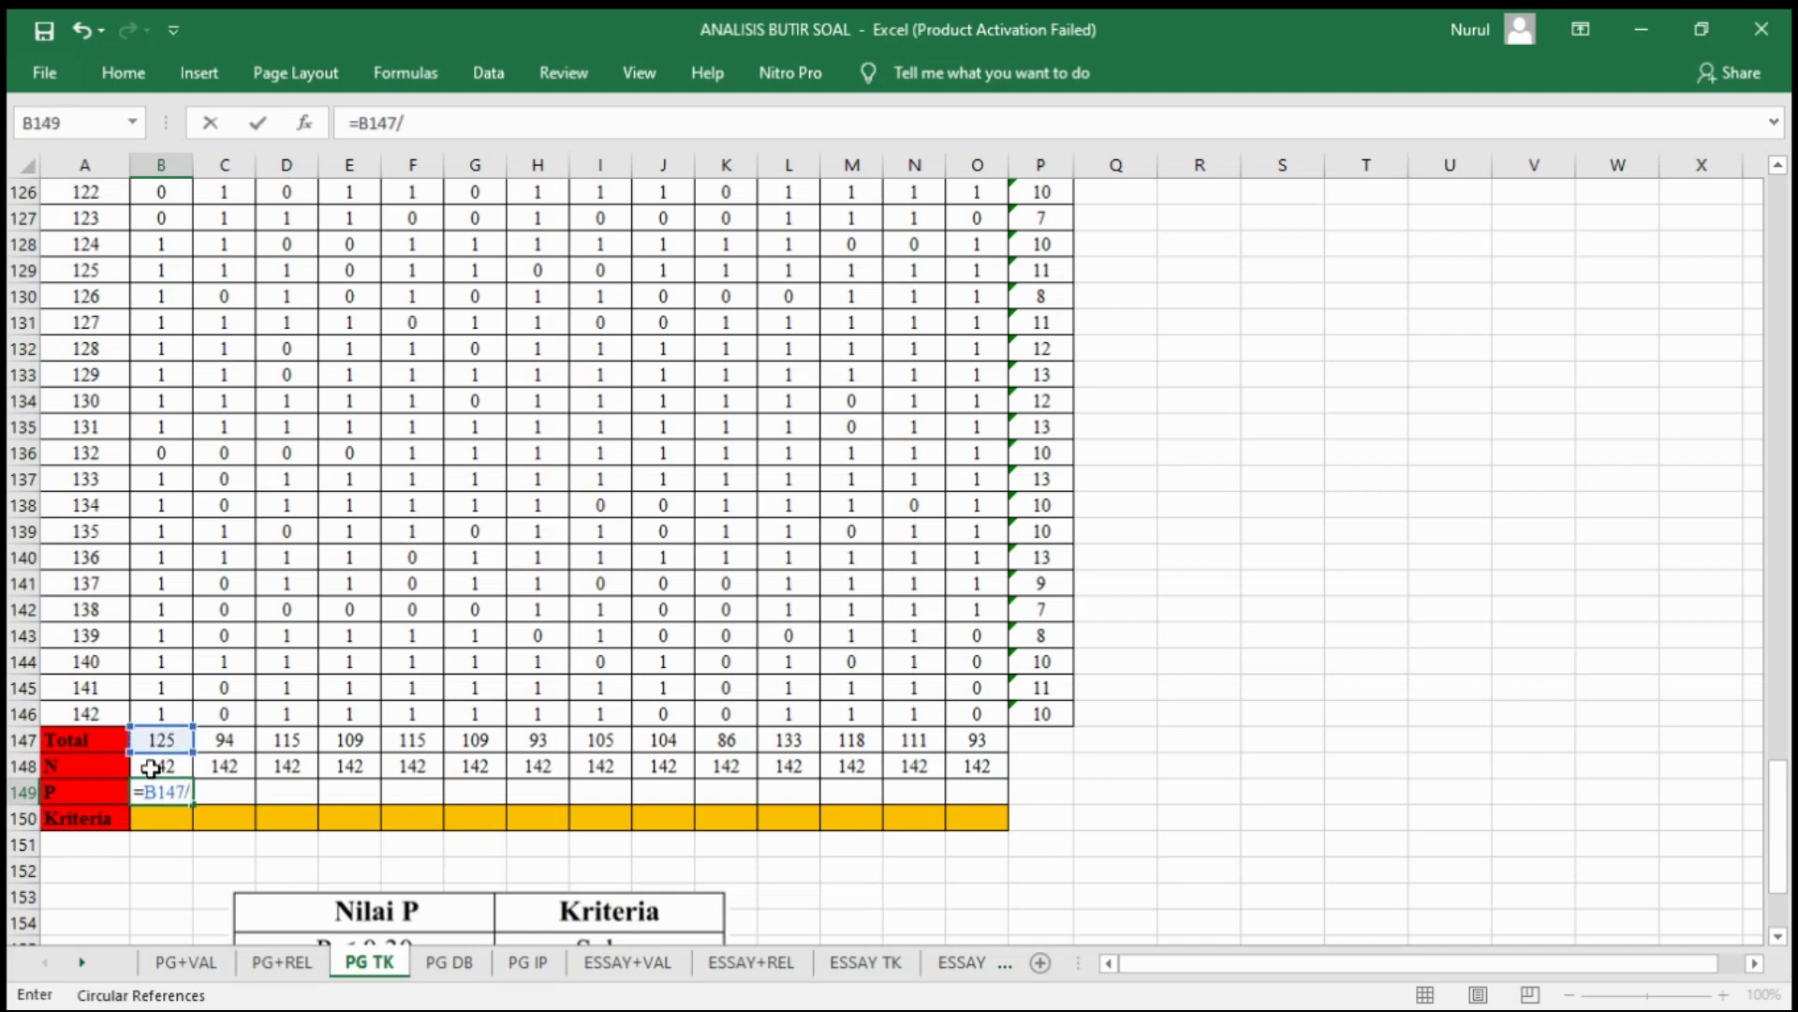
left_click(150, 767)
key("Return")
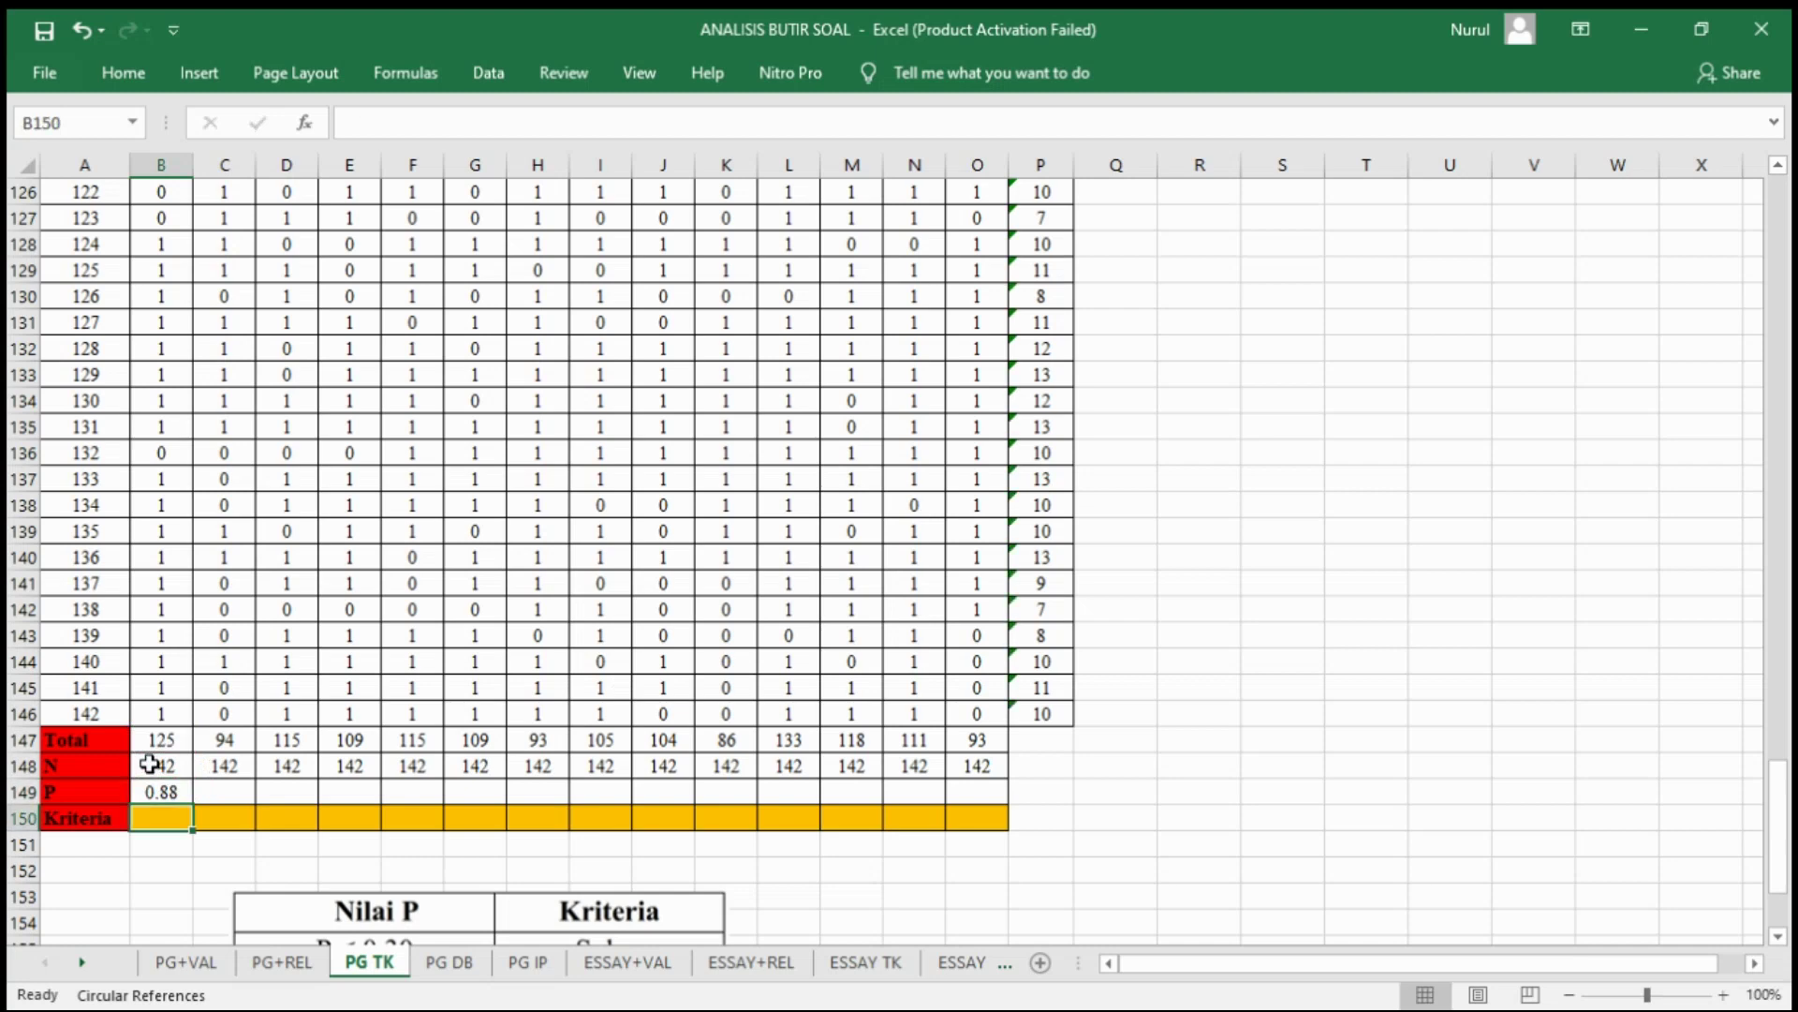
left_click(179, 789)
left_click_drag(192, 803, 976, 792)
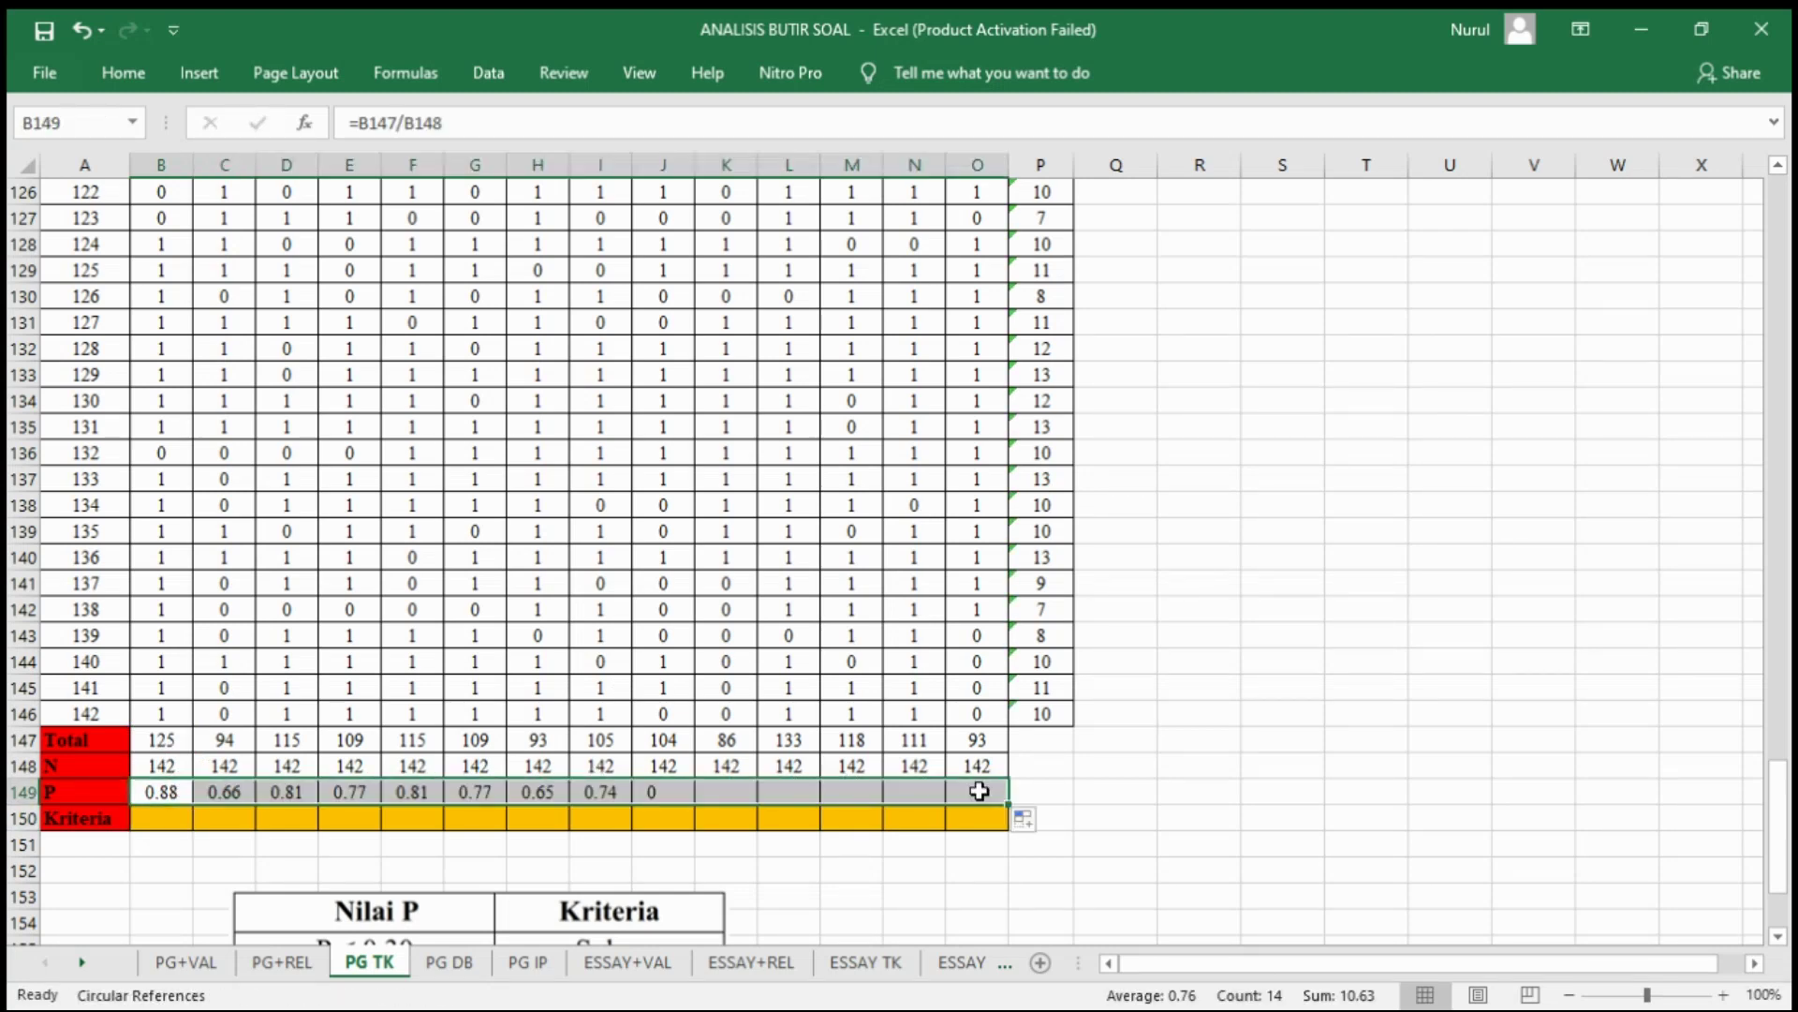
left_click(1090, 795)
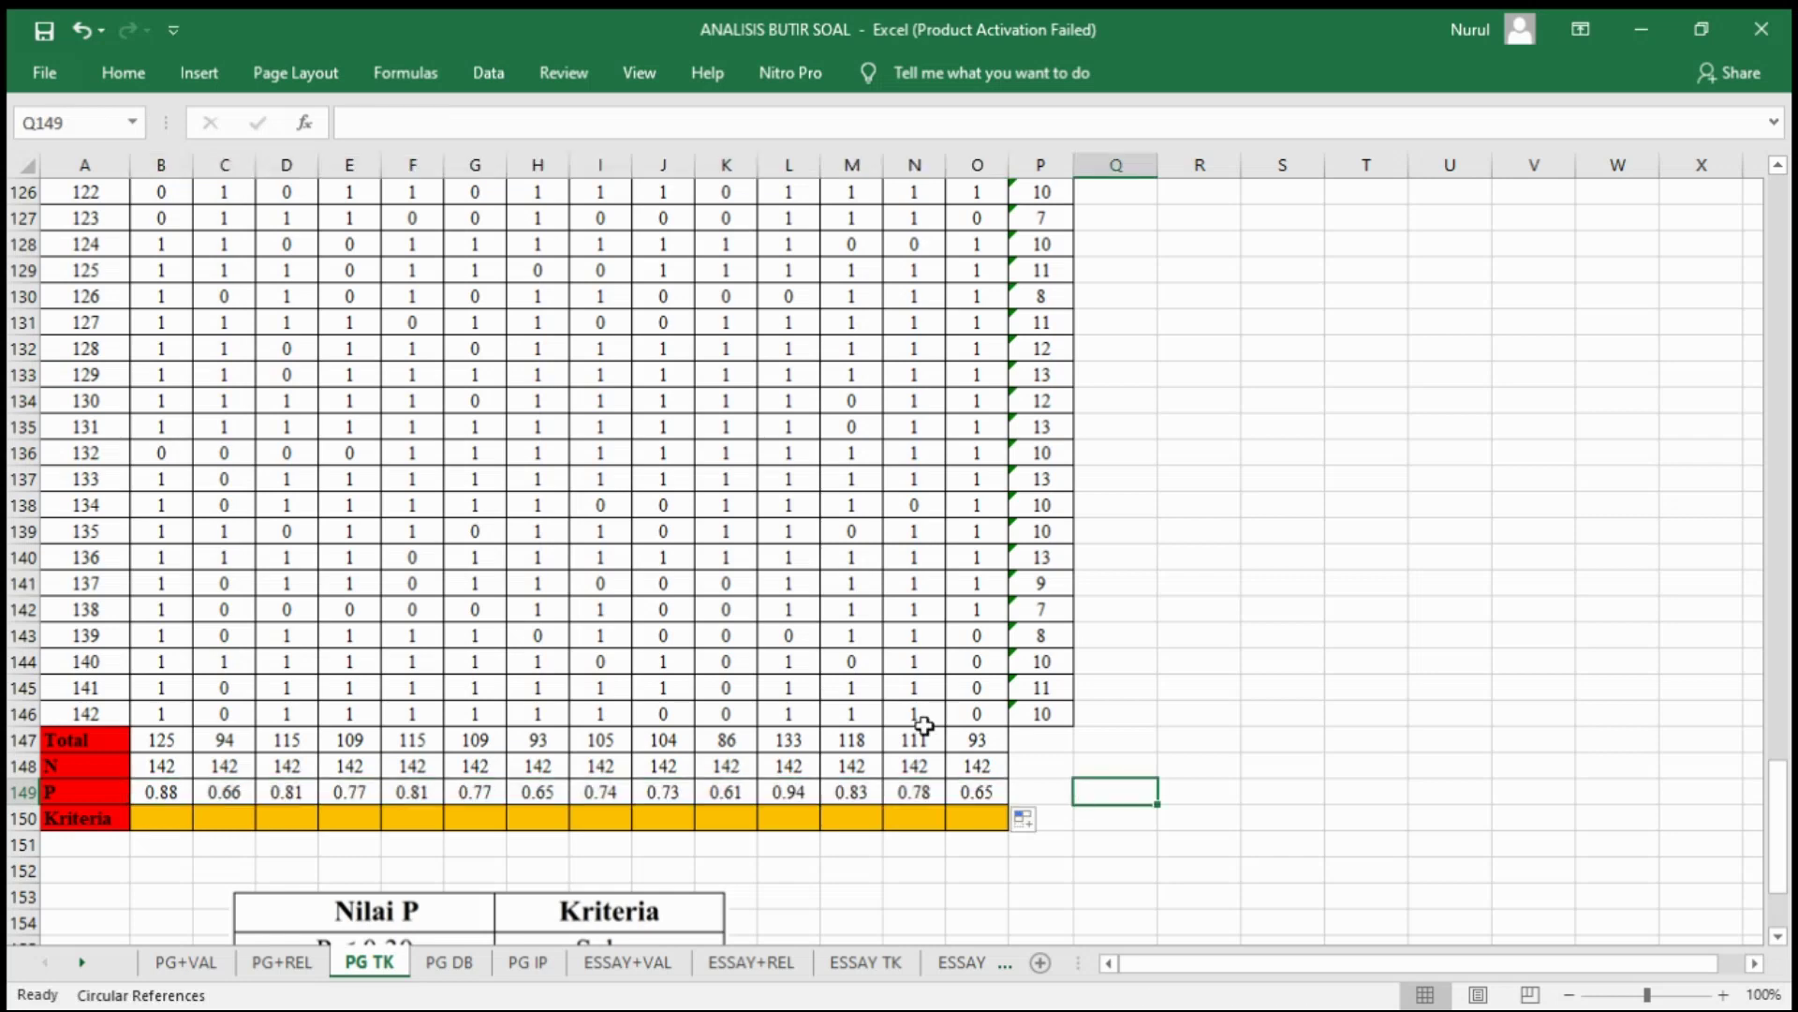
Step: Begin the Kriteria formula in B150 with an IF that returns "Mudah" when B149>=0.71
scroll(928, 721, "down", 2)
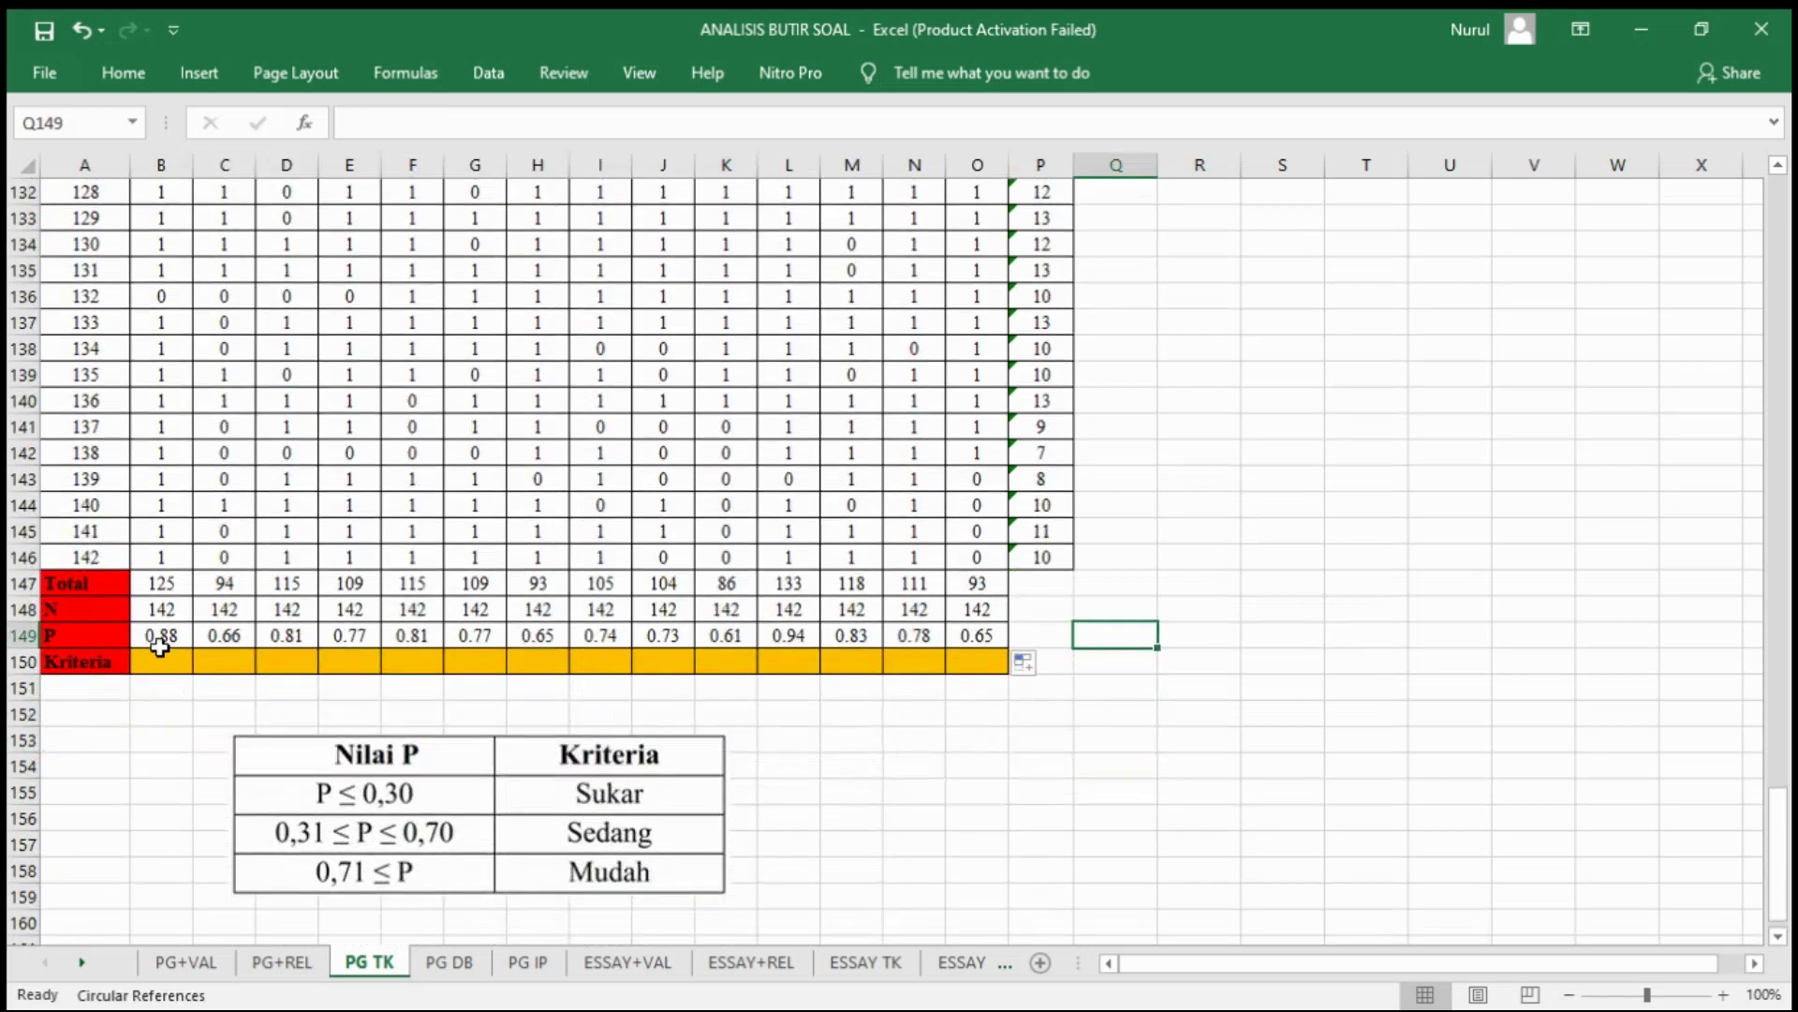
left_click(161, 688)
left_click(174, 664)
type("=IF")
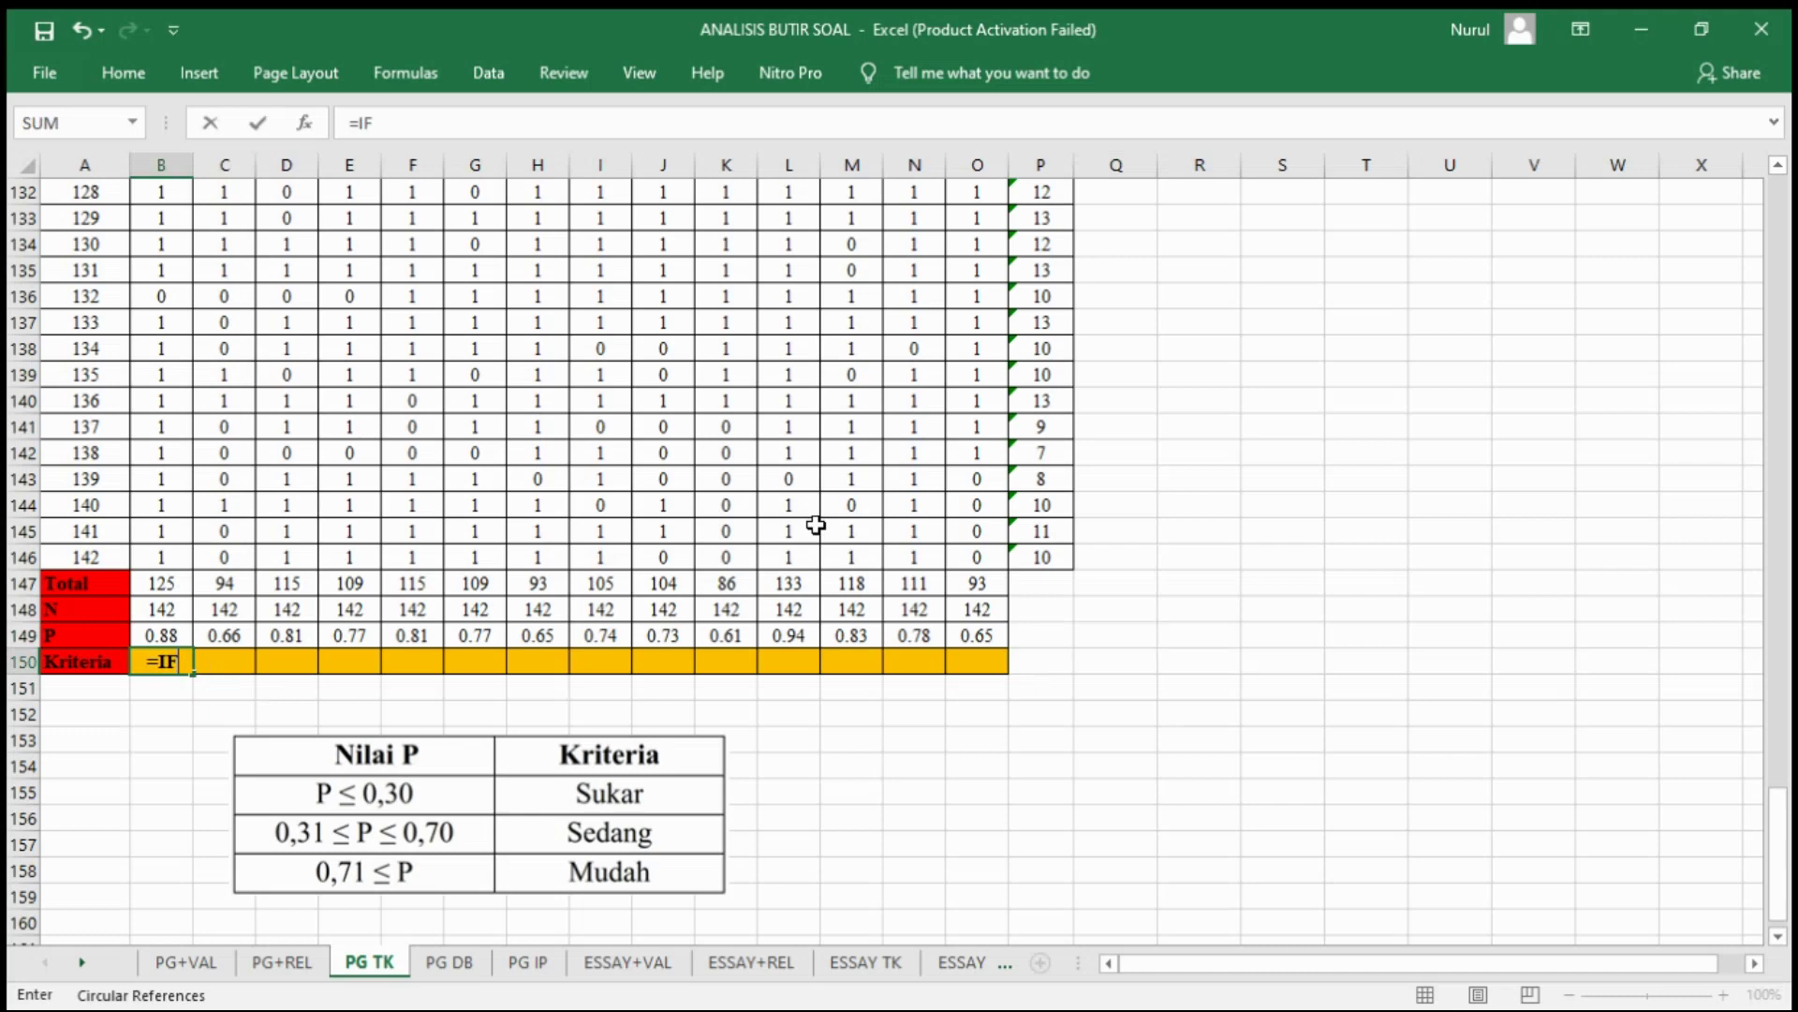
scroll(115, 427, "down", 3)
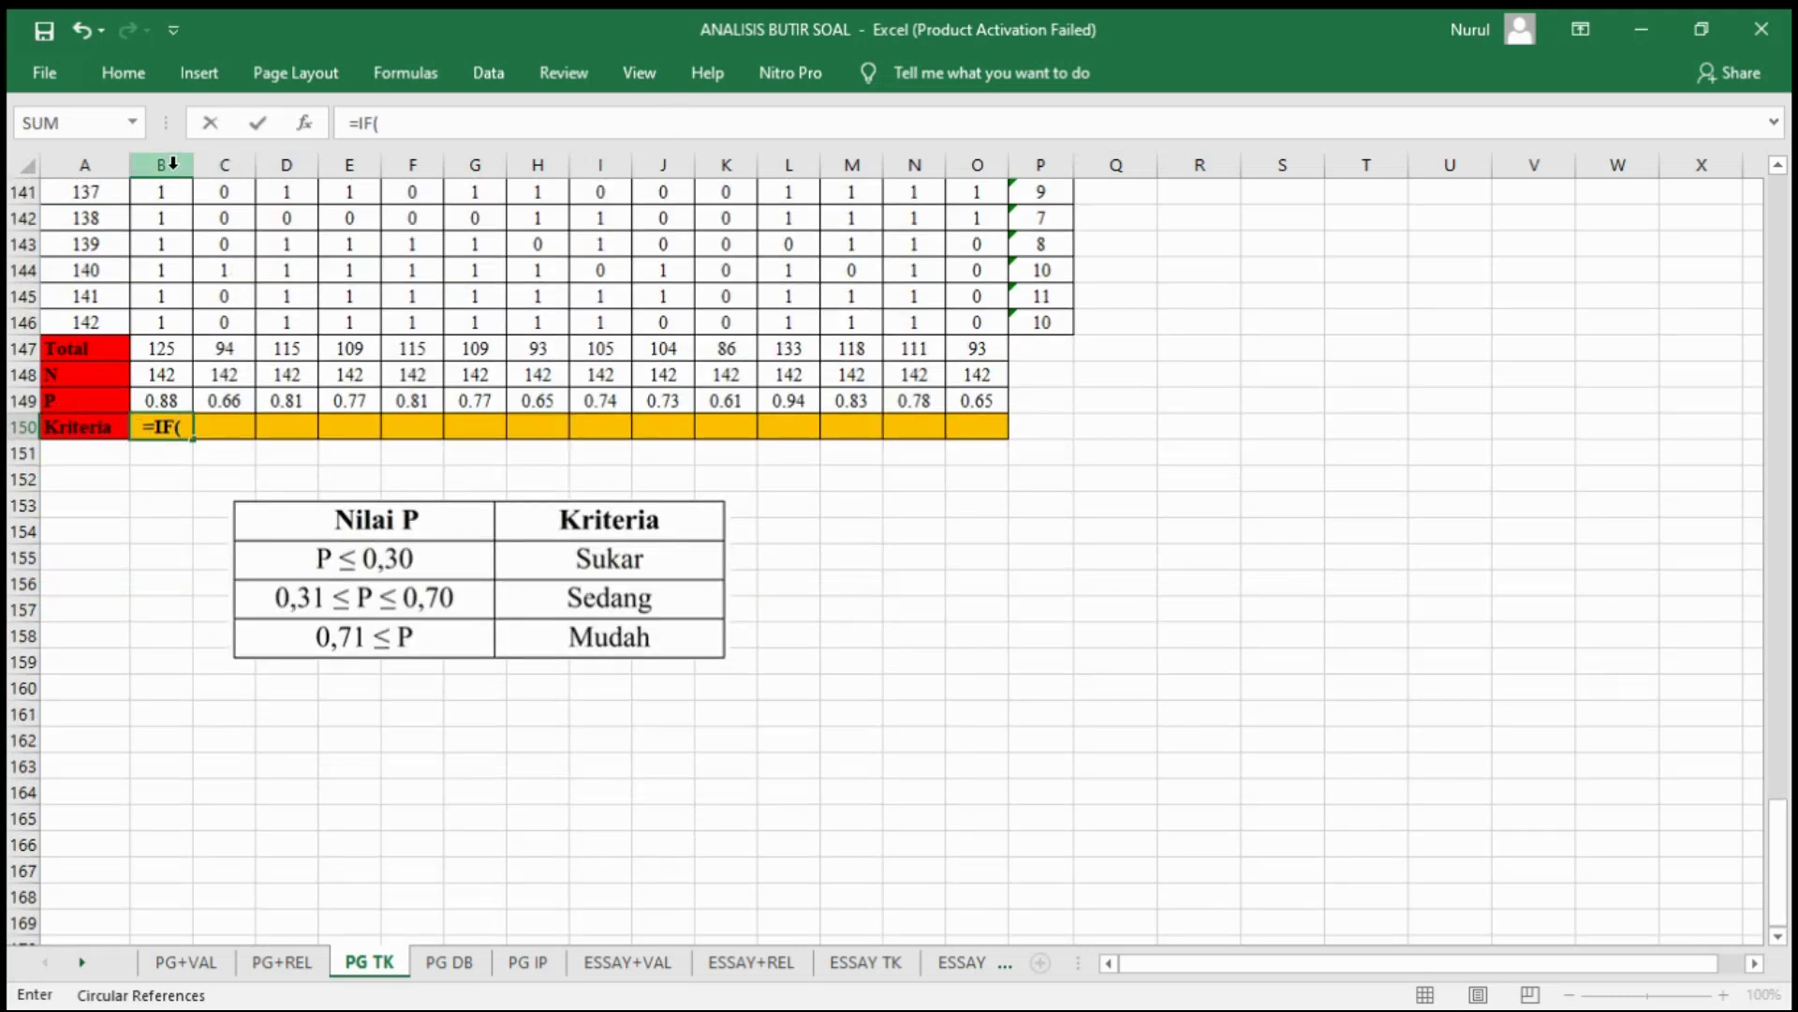
left_click(143, 399)
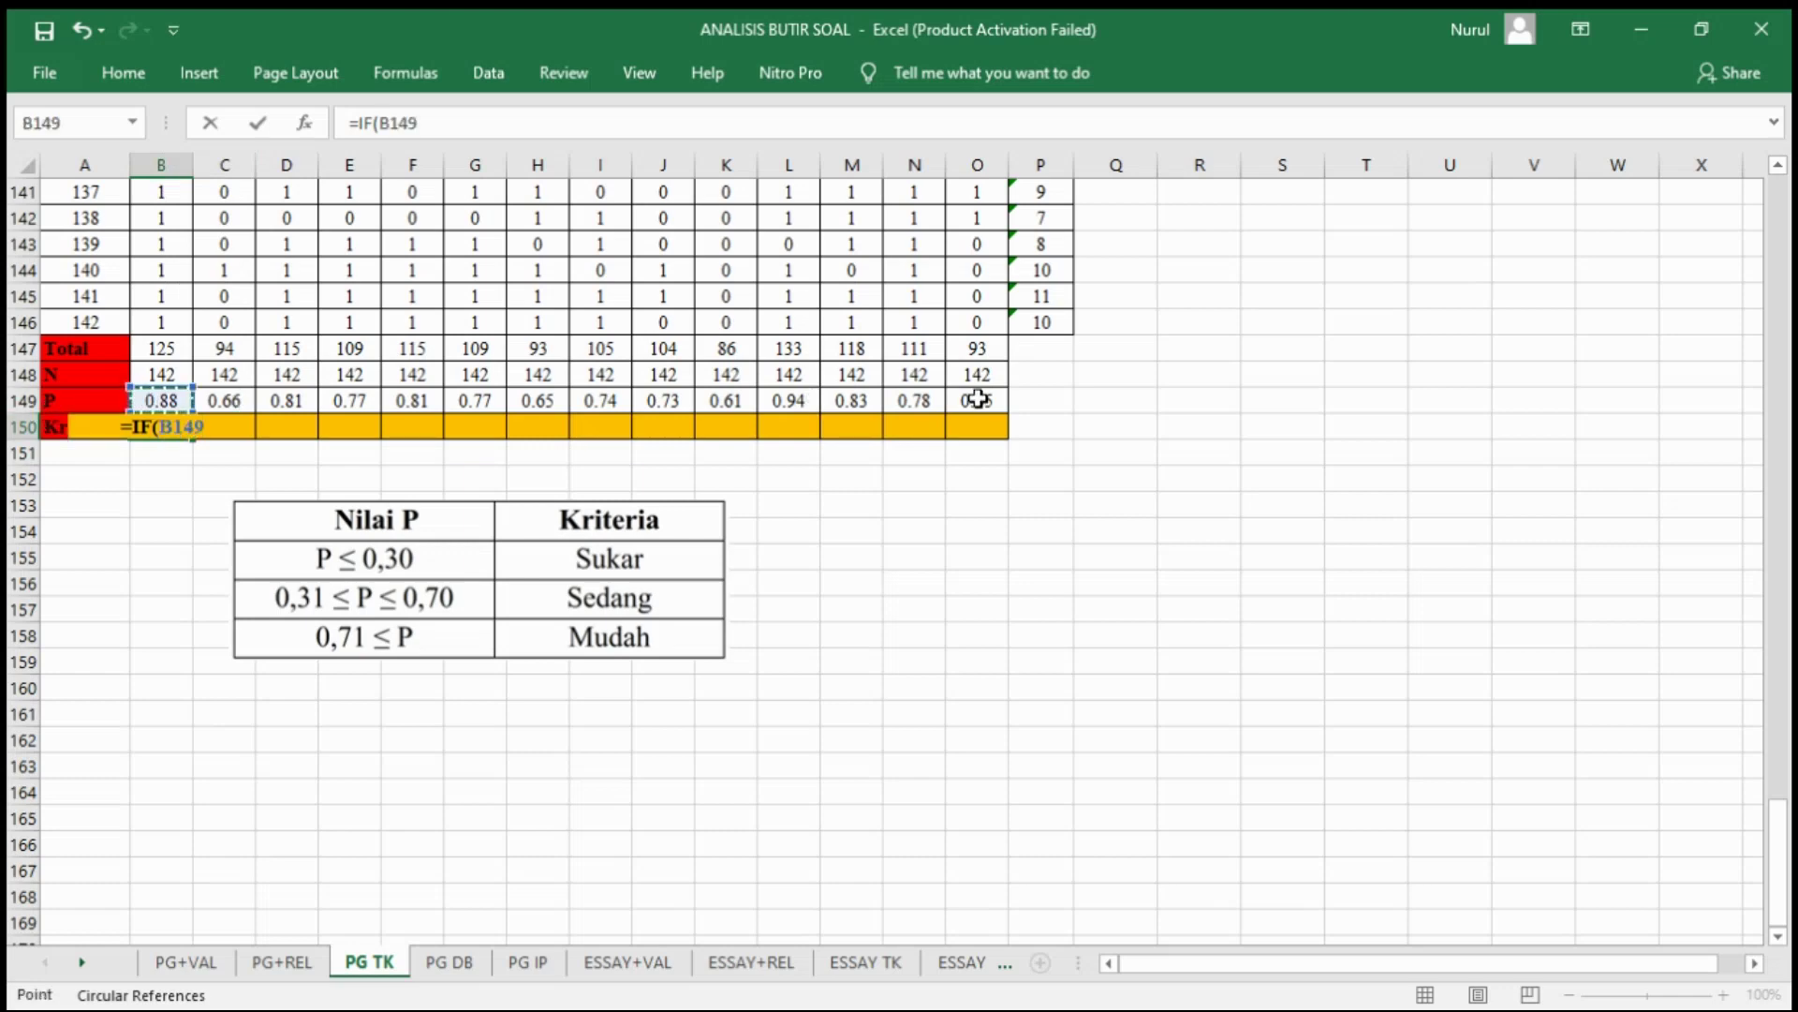
type(">")
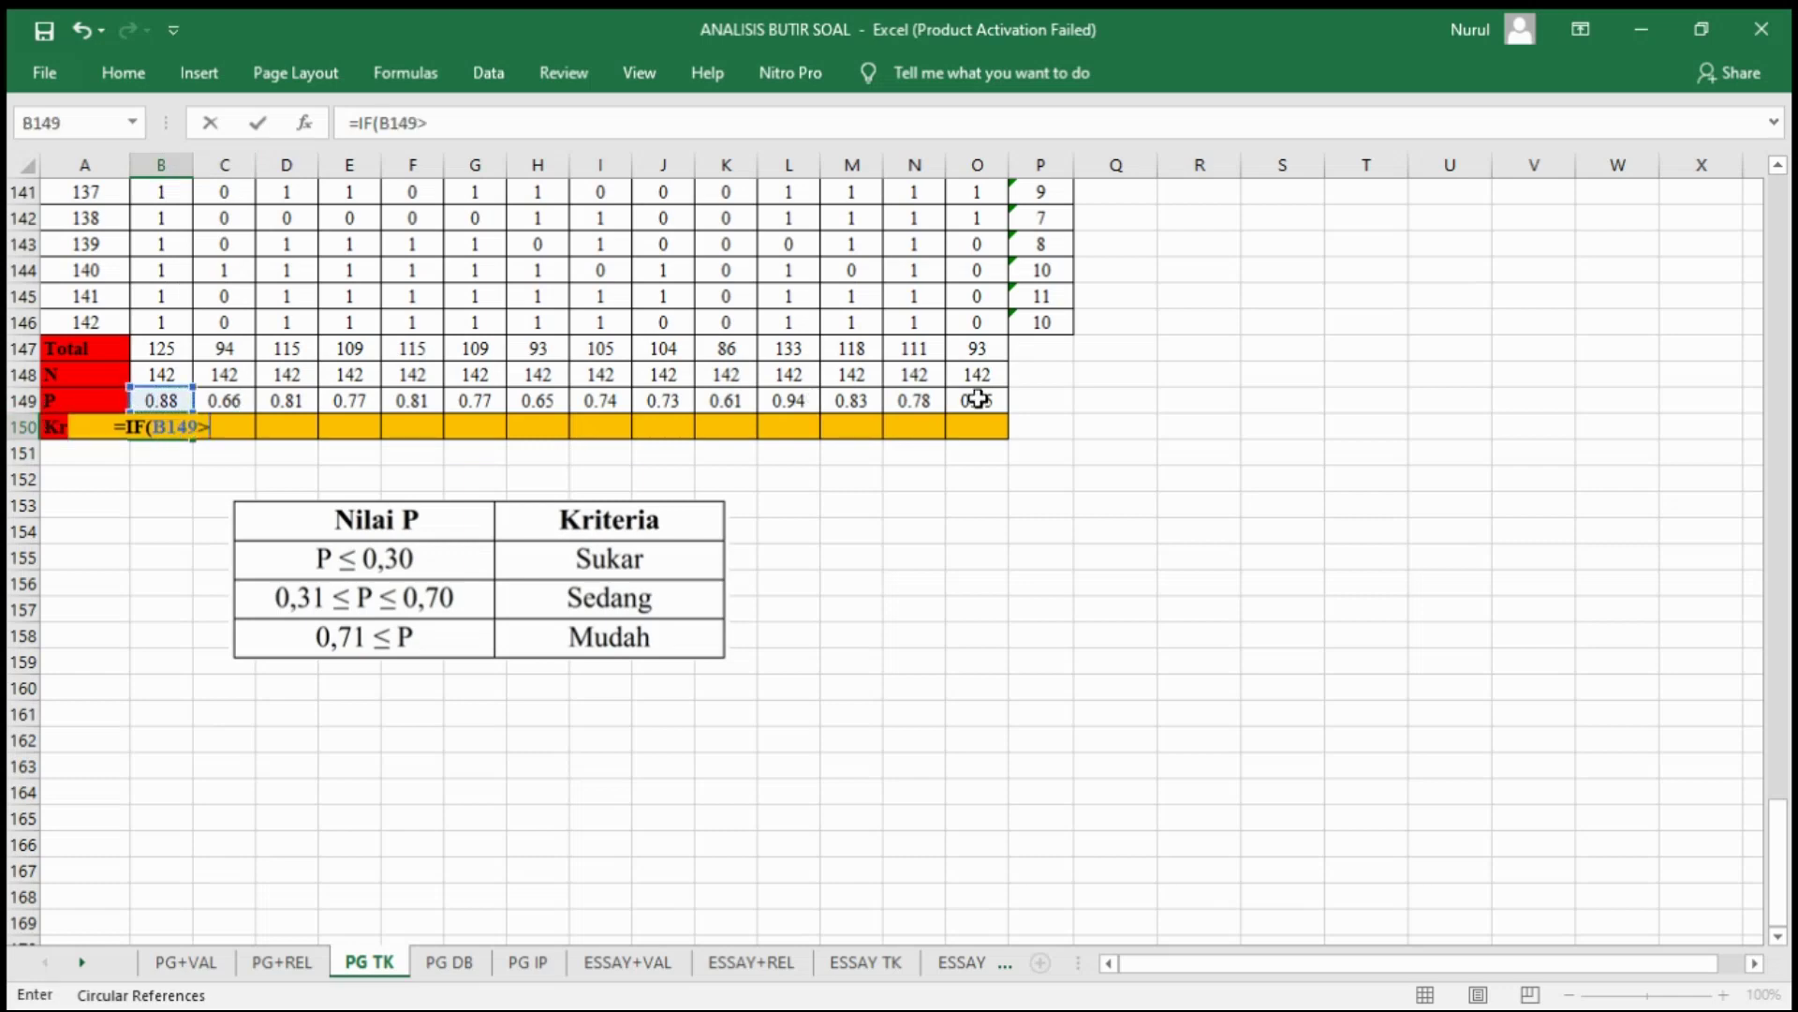
type("=0.")
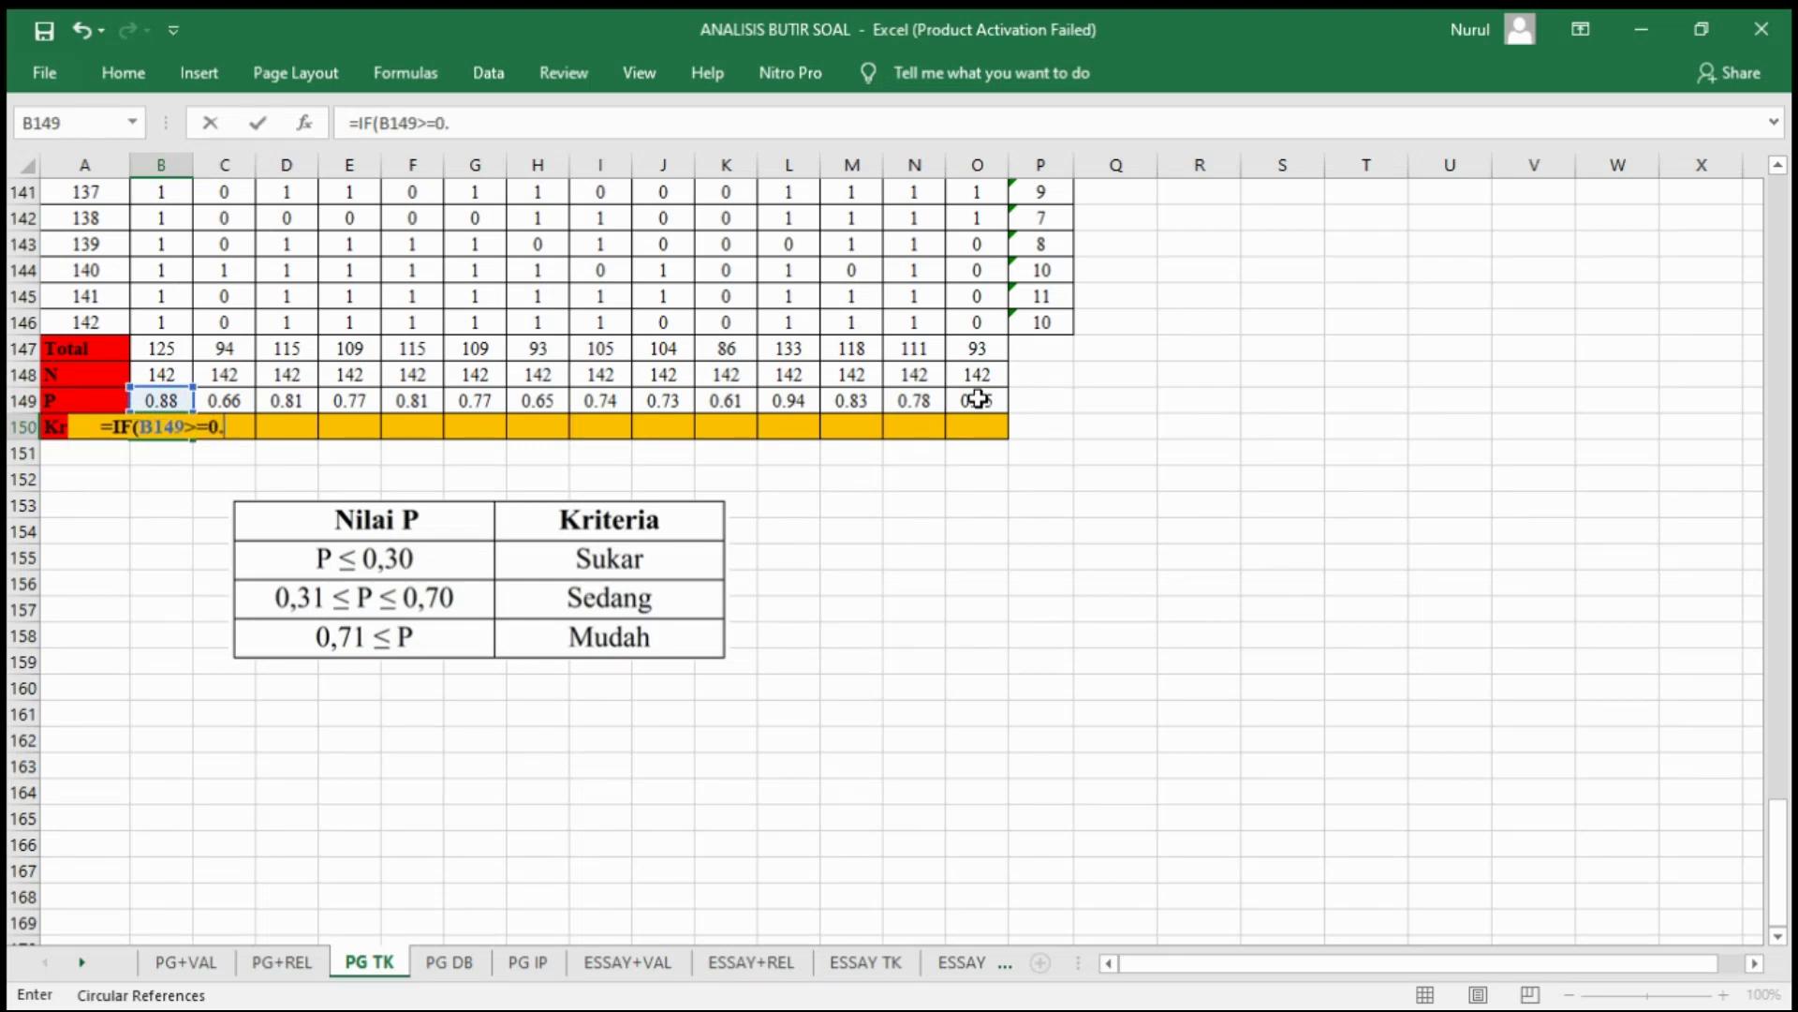
type("71,\"Mudah")
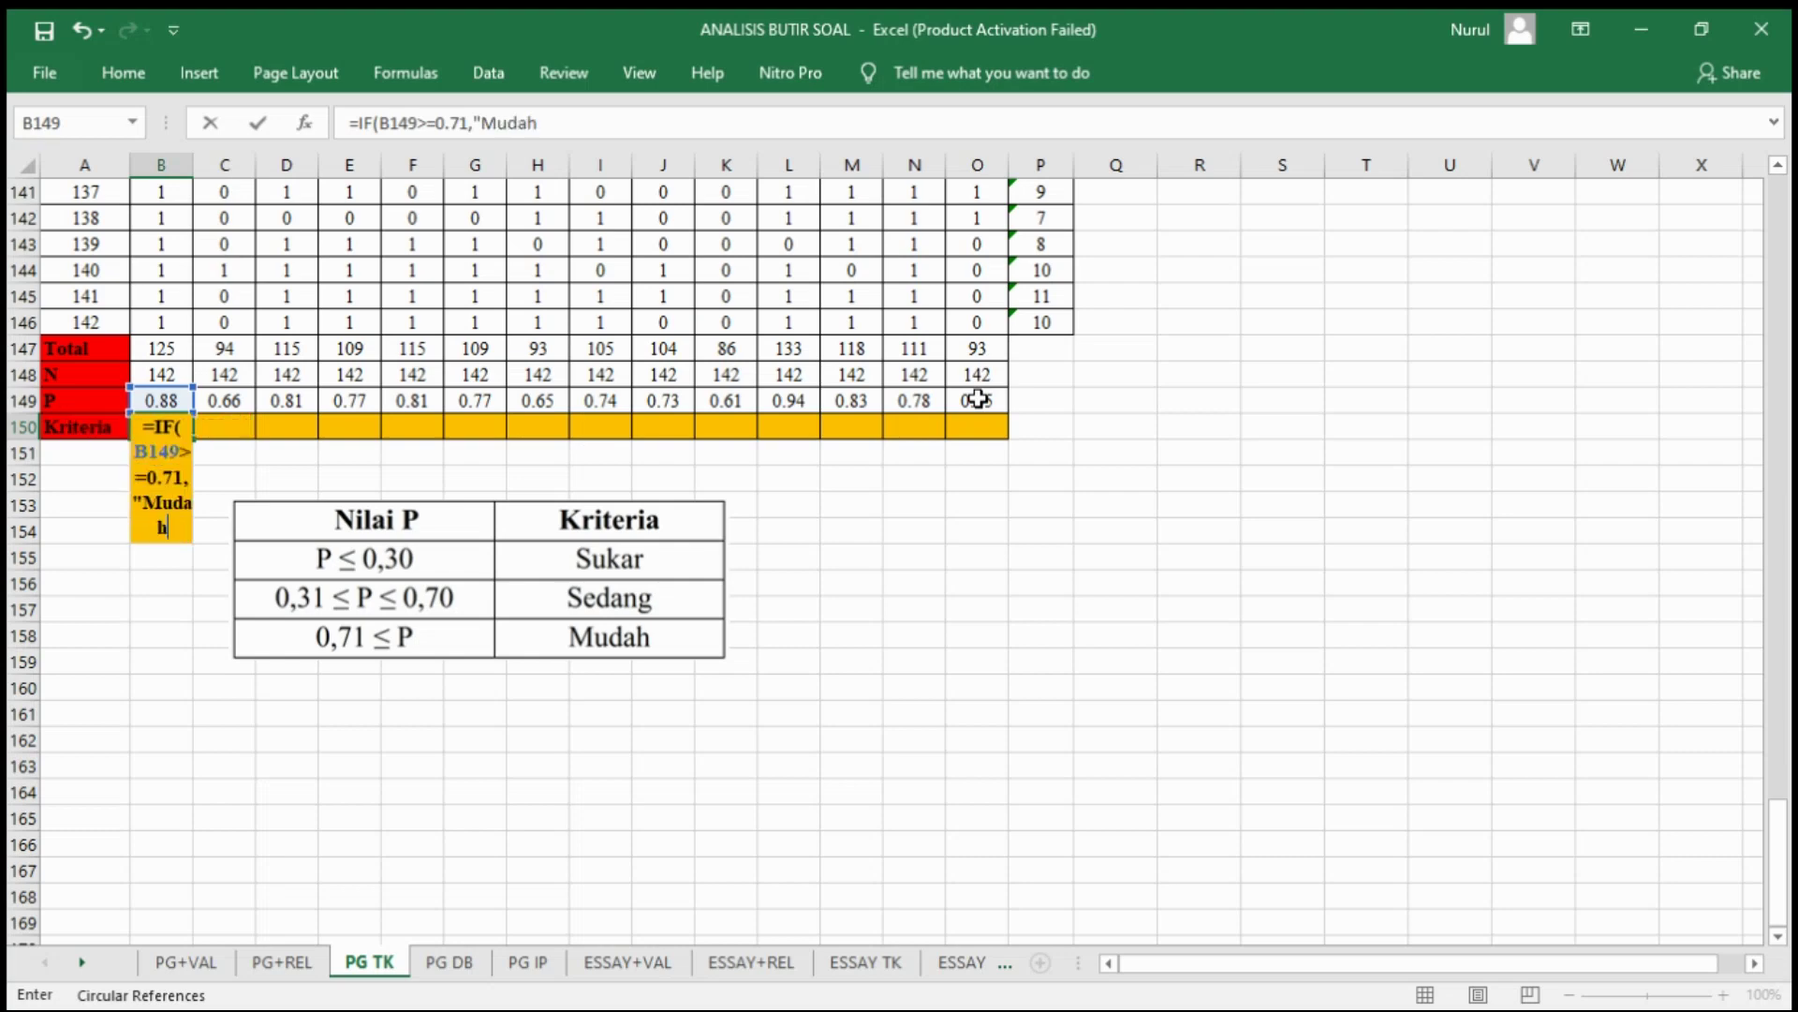
Step: Nest a second IF in the B150 formula that returns "Sedang" when B149>=0.31
type("\",IF")
type("(")
type("B14")
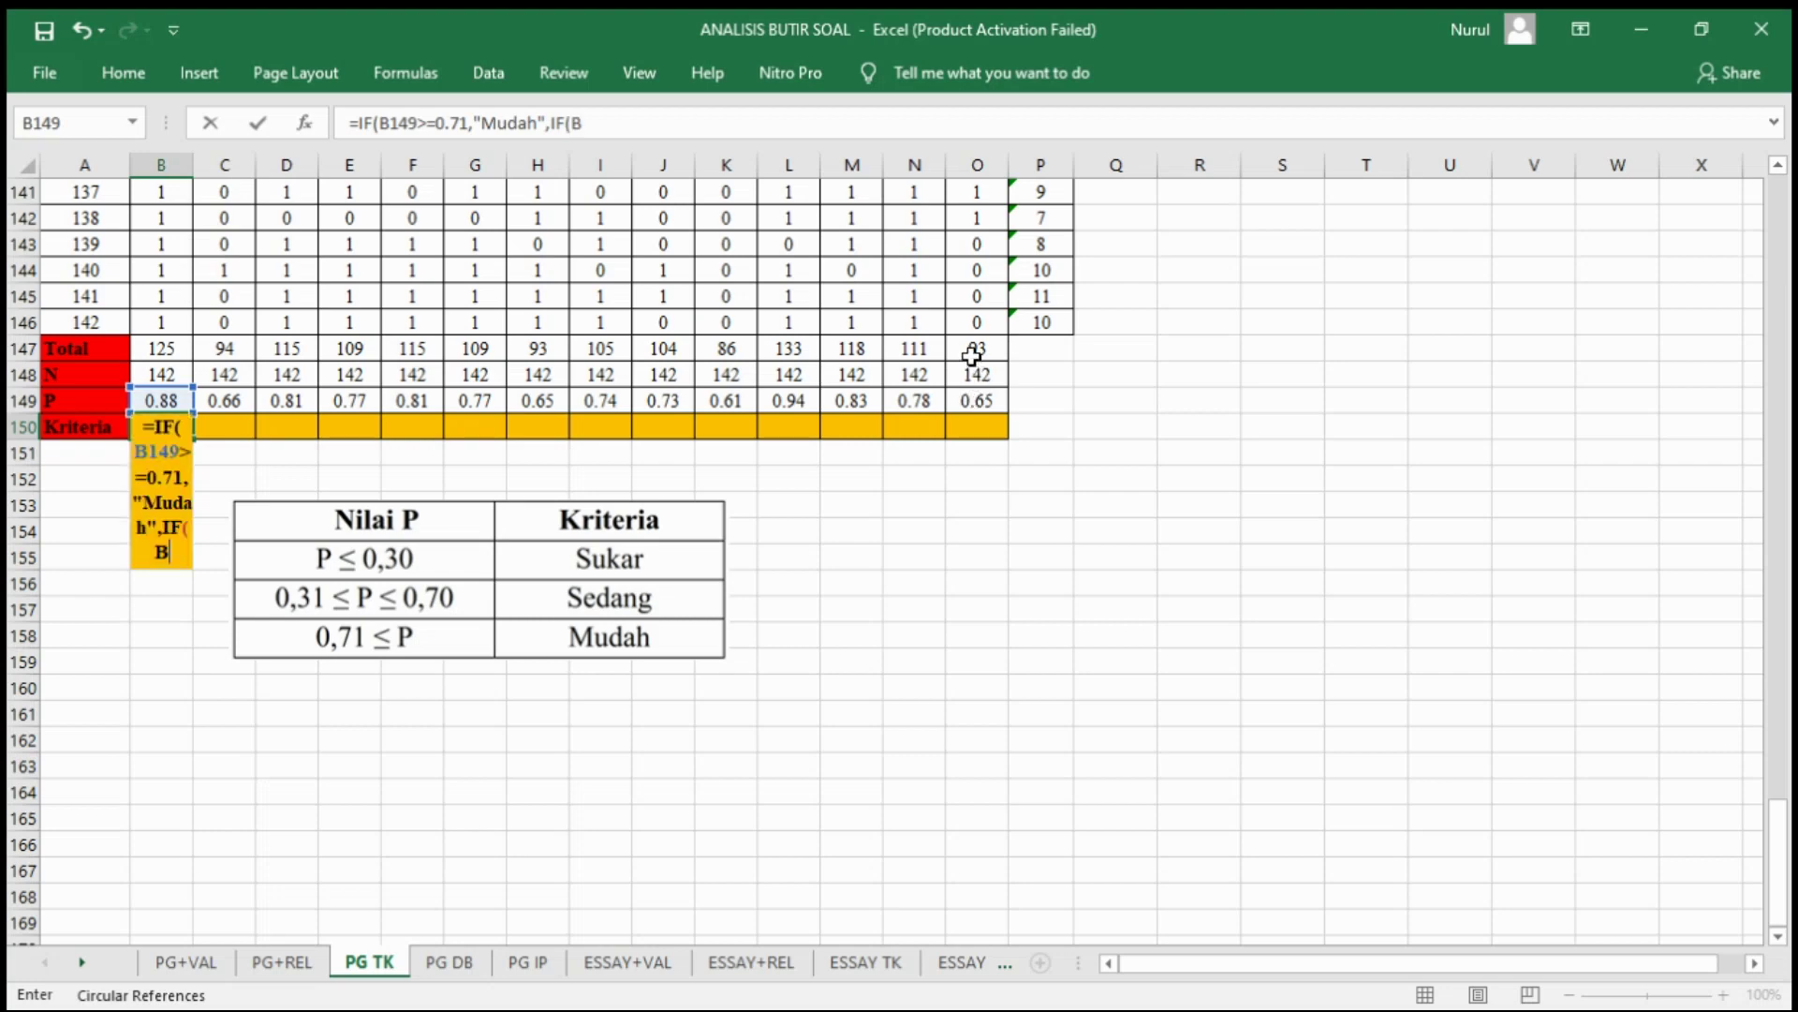
type("9")
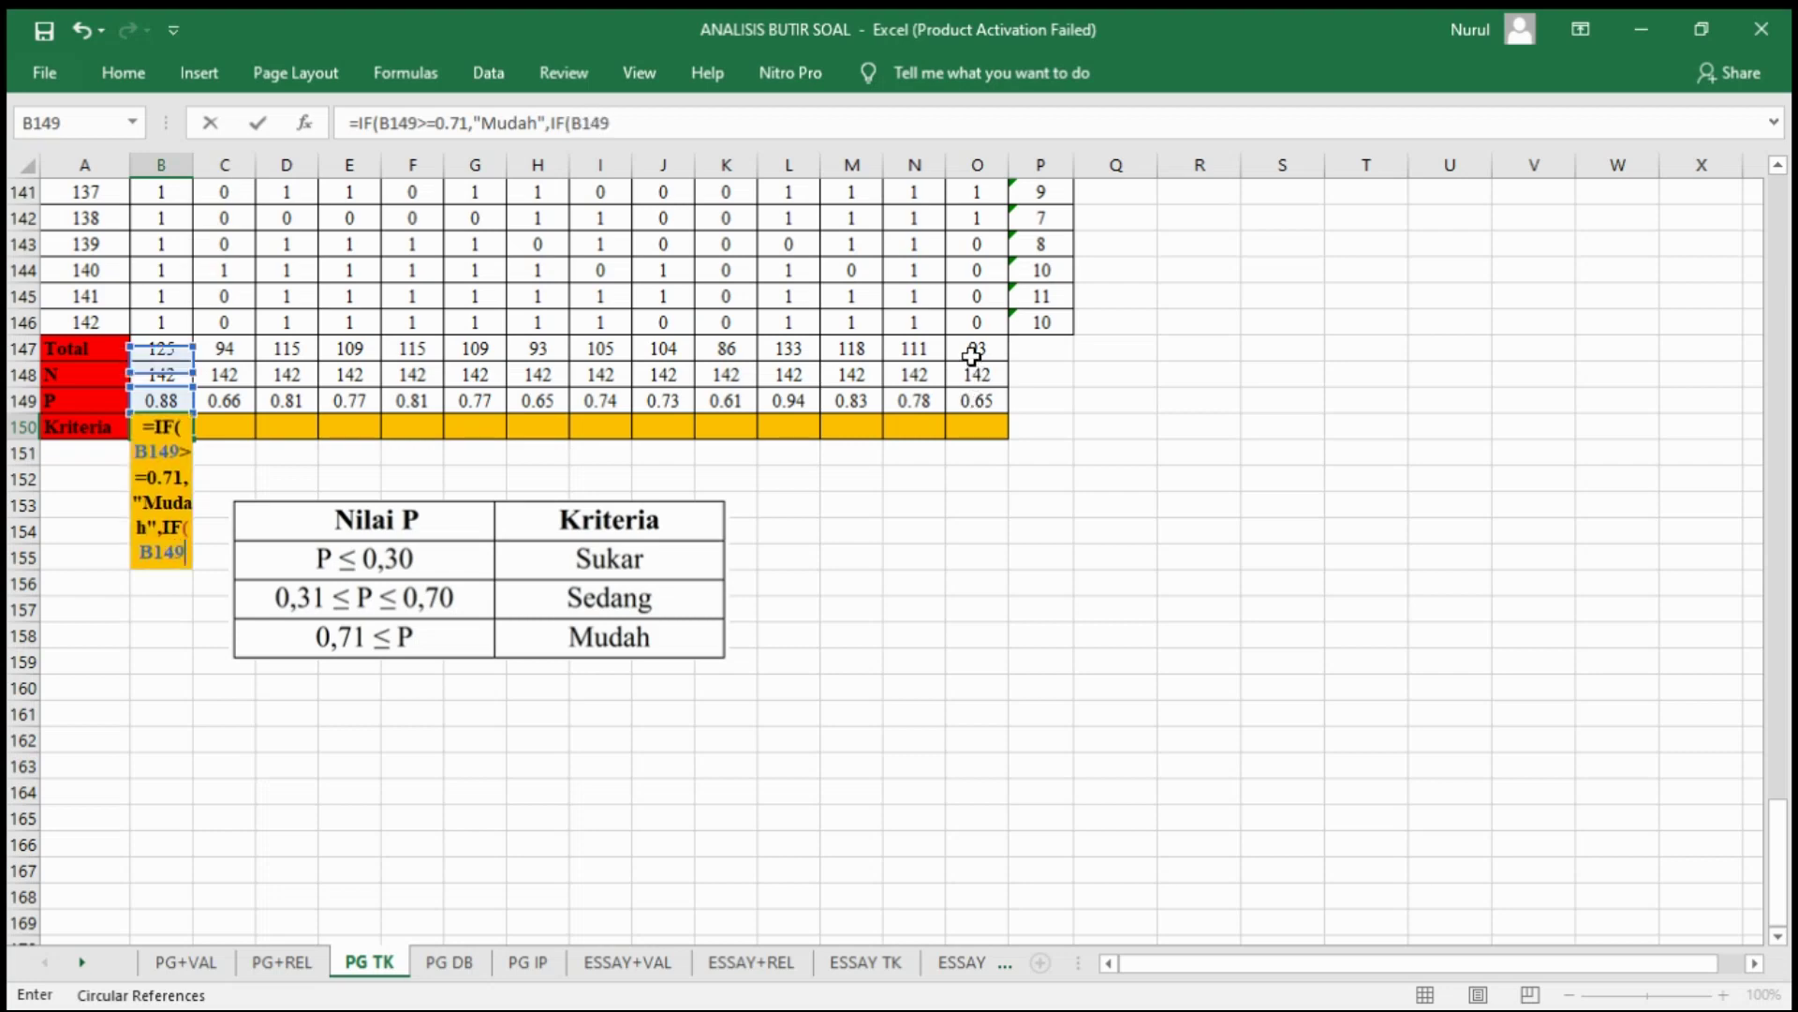
type(">")
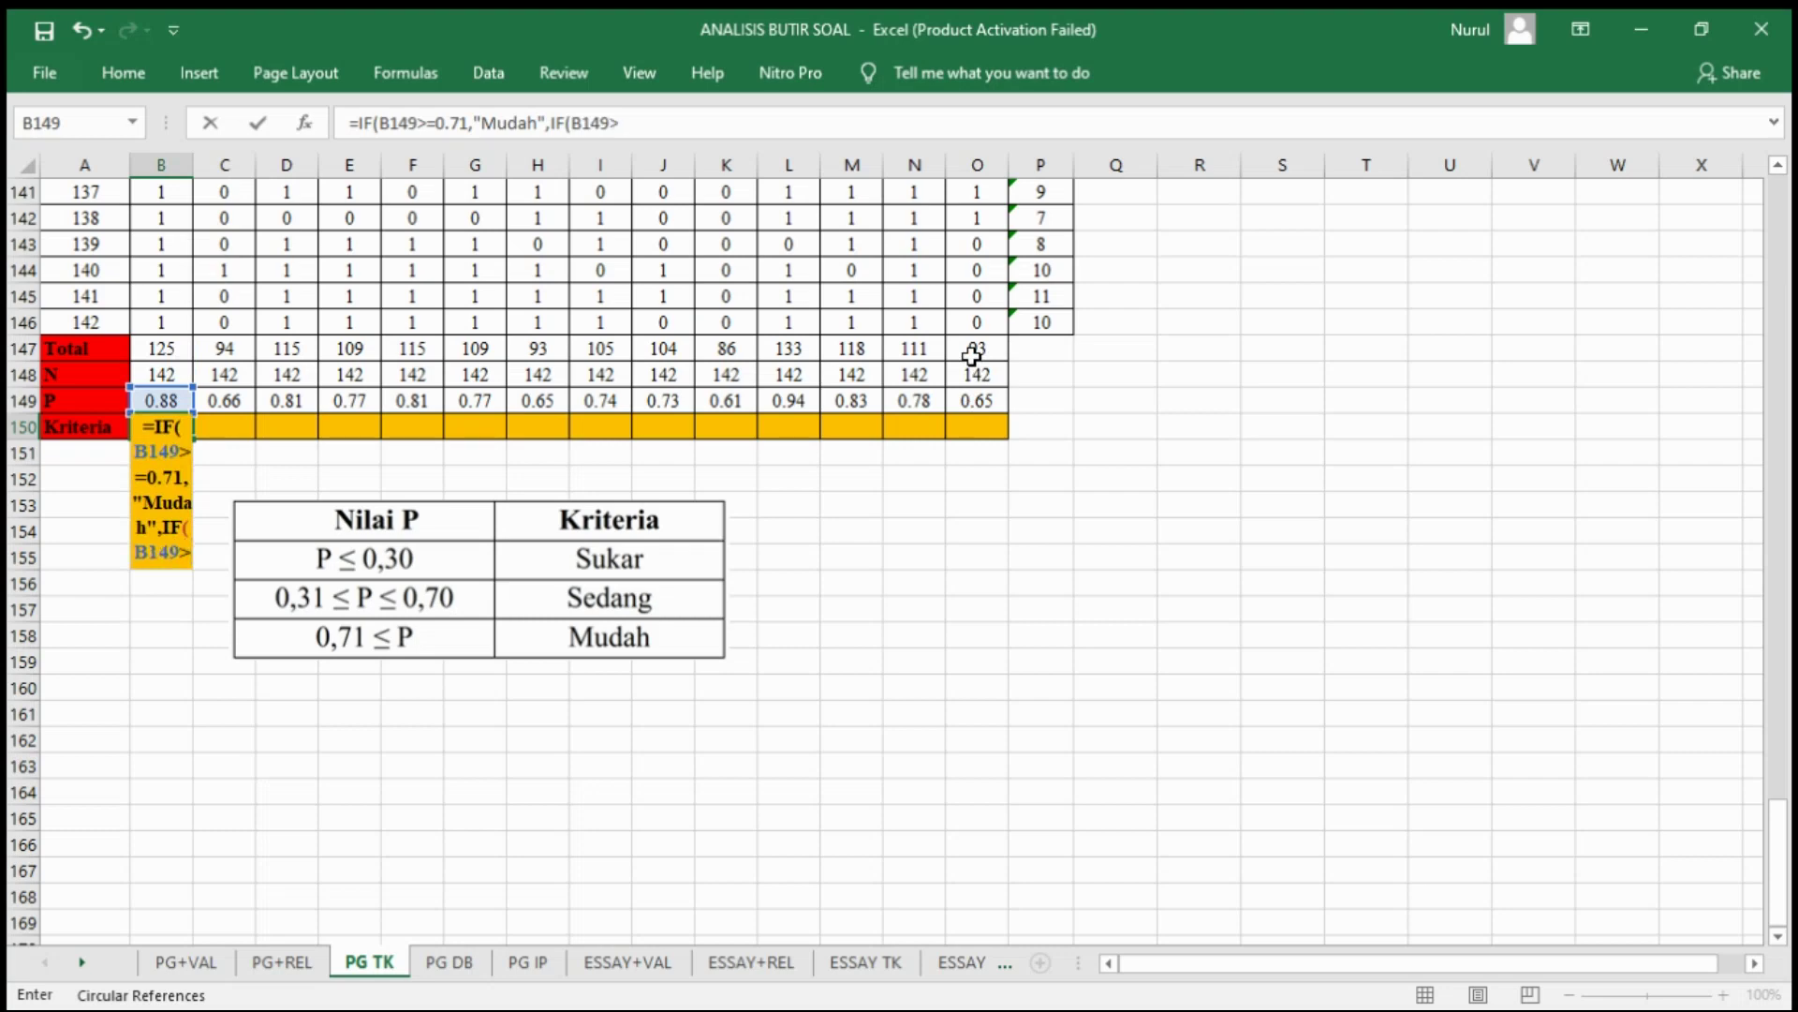
type("=0.")
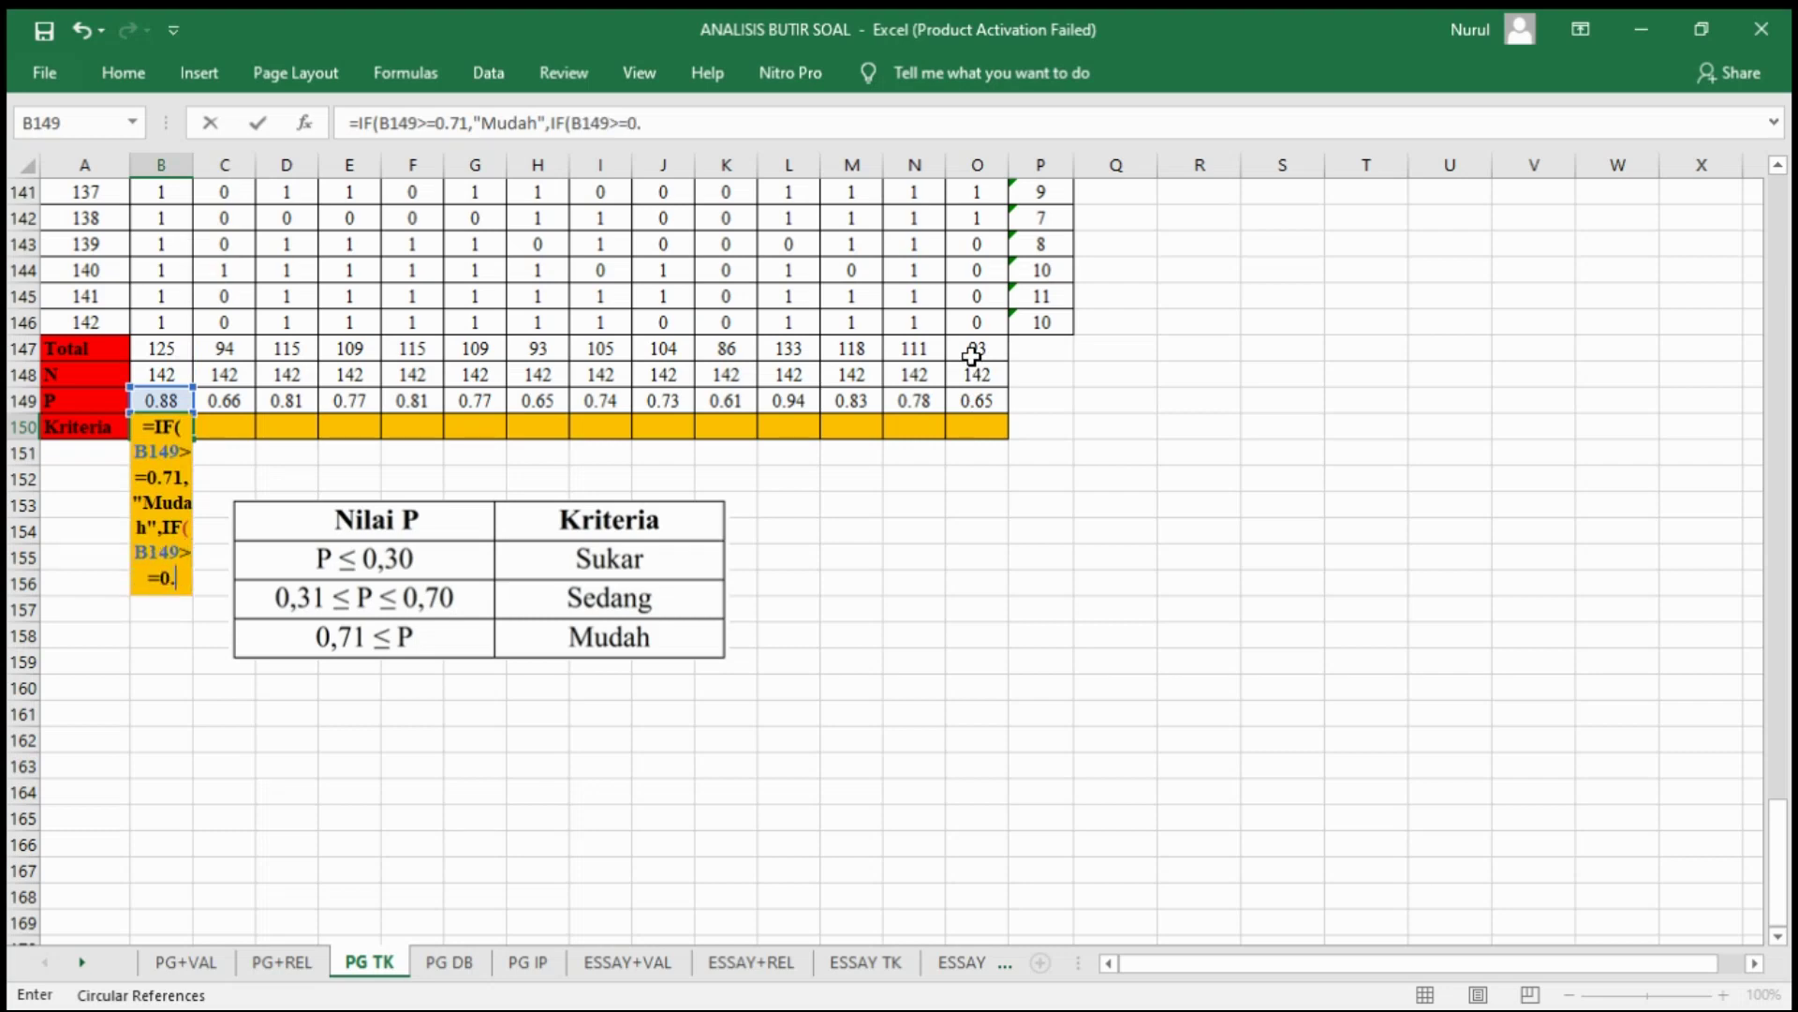
type("31,\"Sedang")
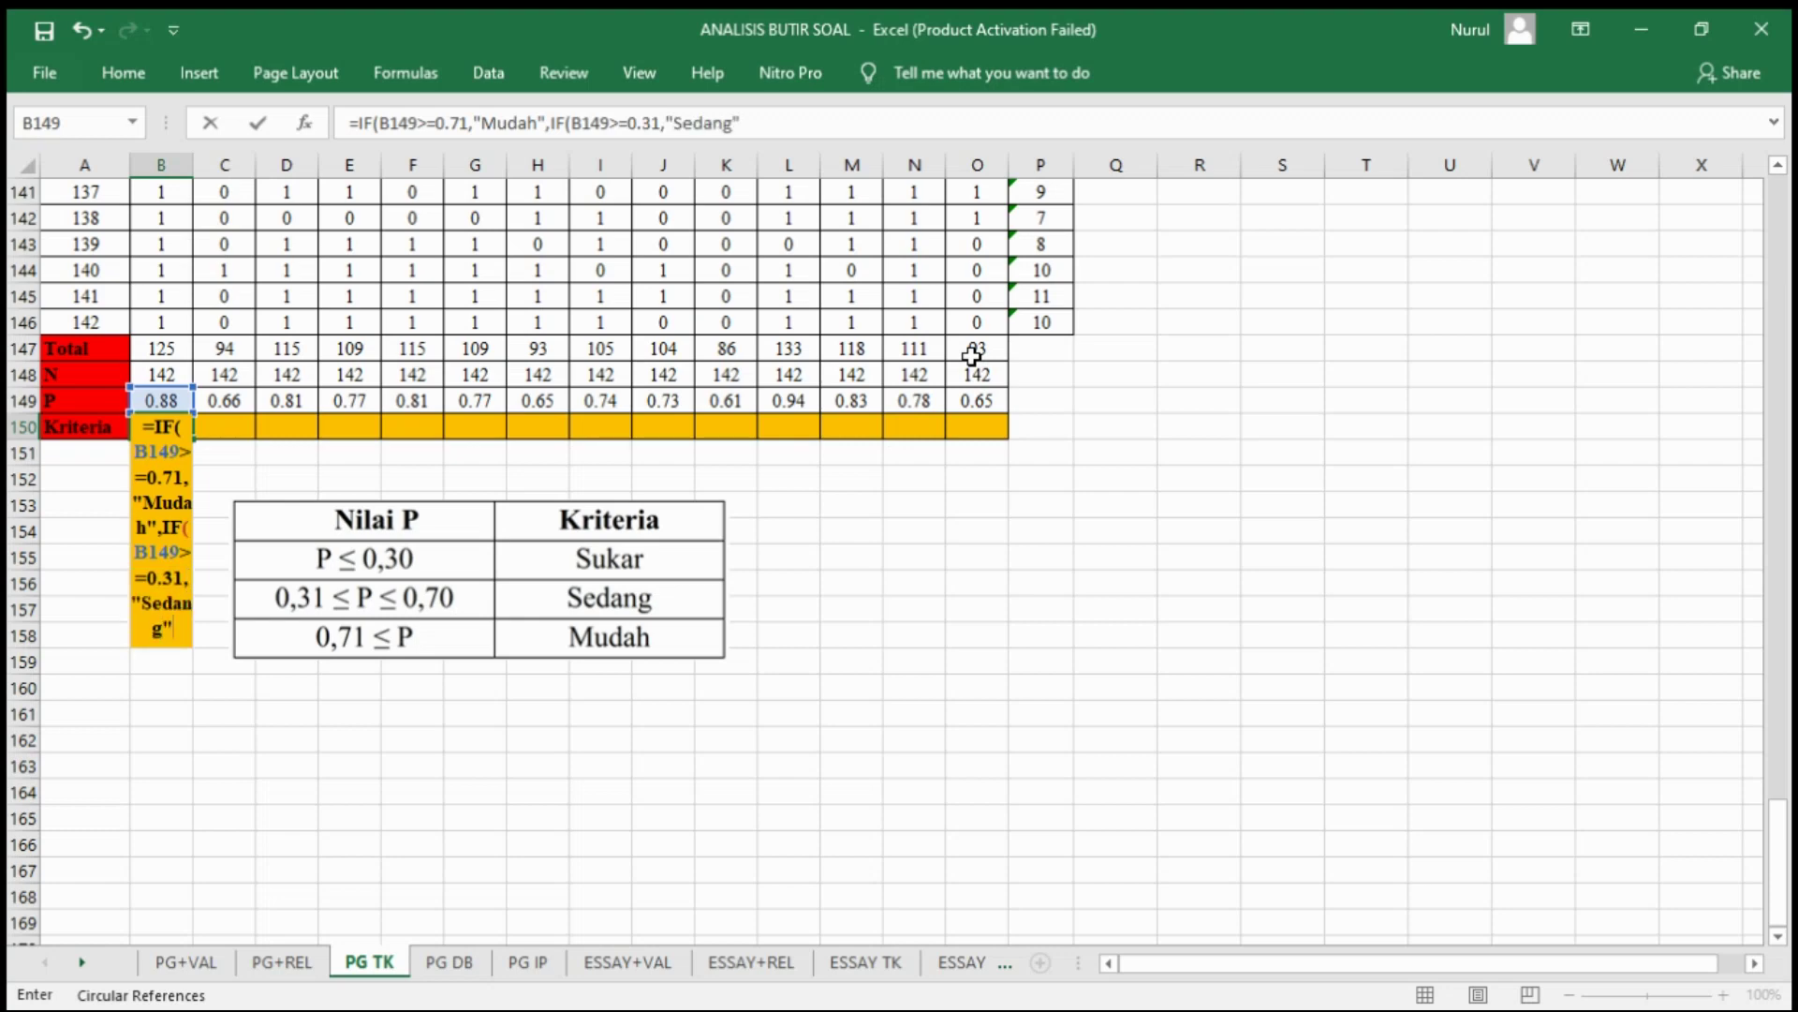
Step: Nest a third IF that returns "Sukar" when B149<=0.3 and complete the B150 Kriteria formula
type("\",IF(B14")
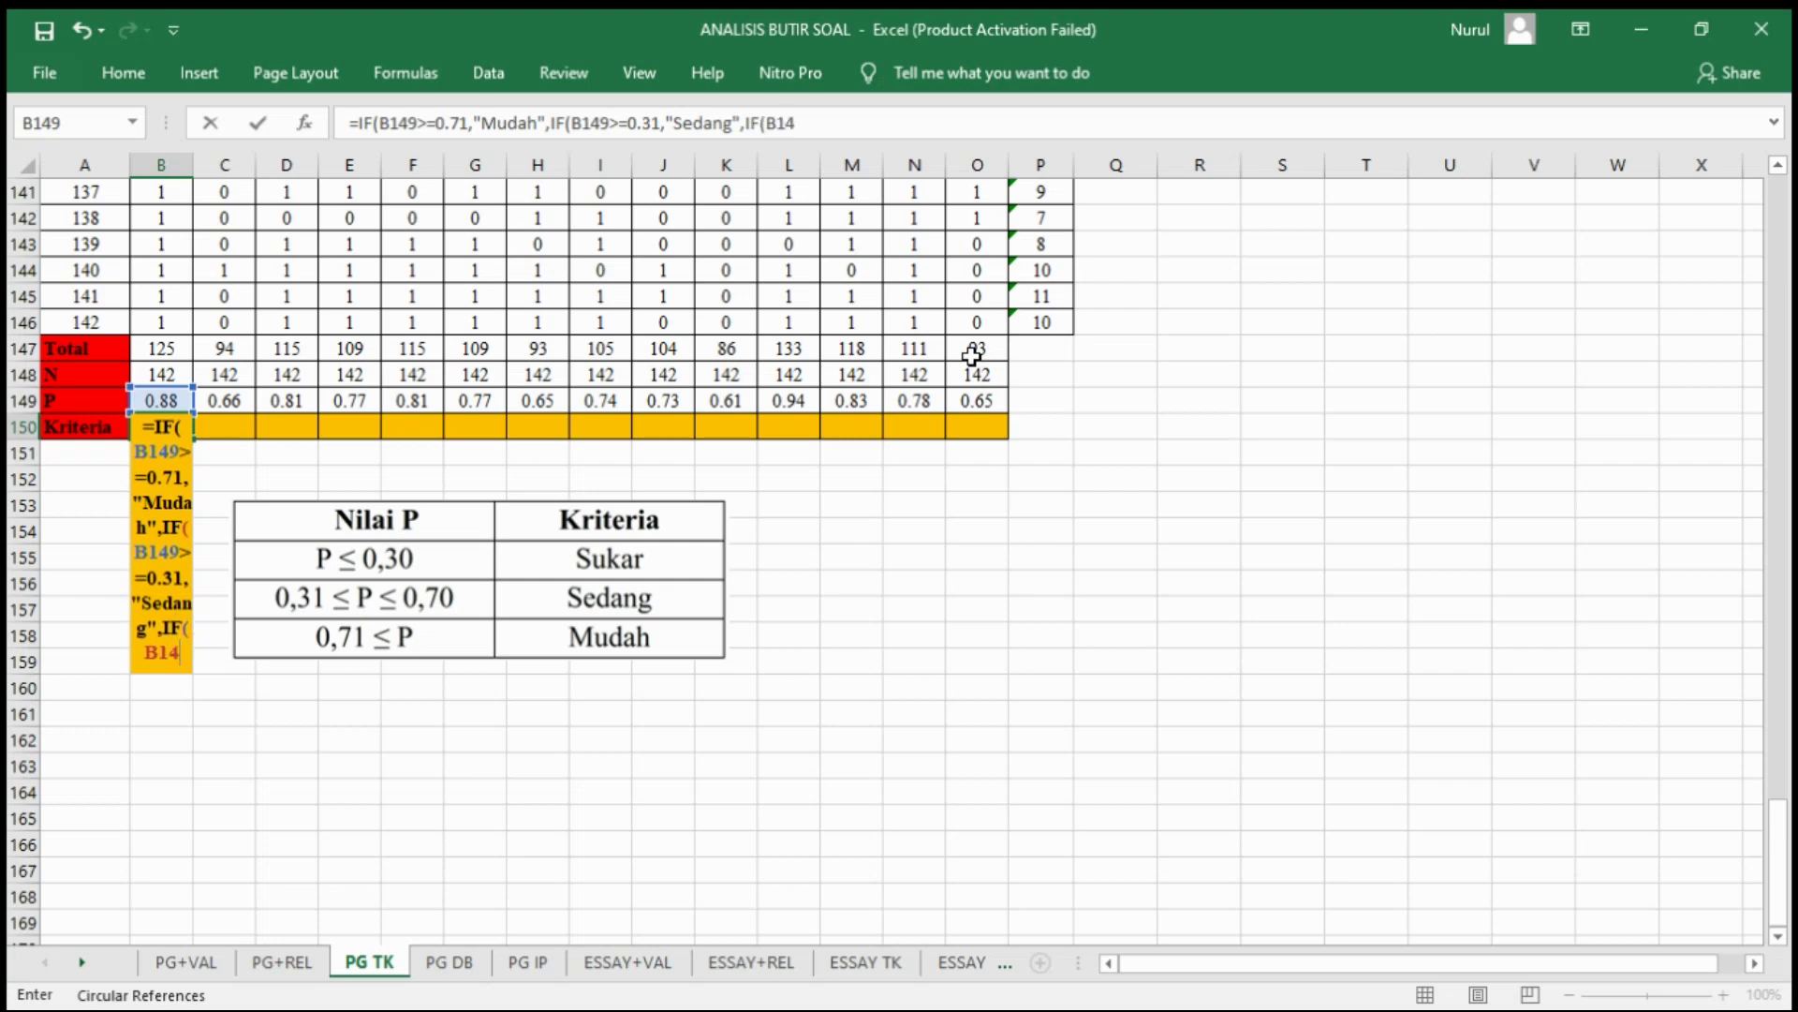
type("9<=0.3,")
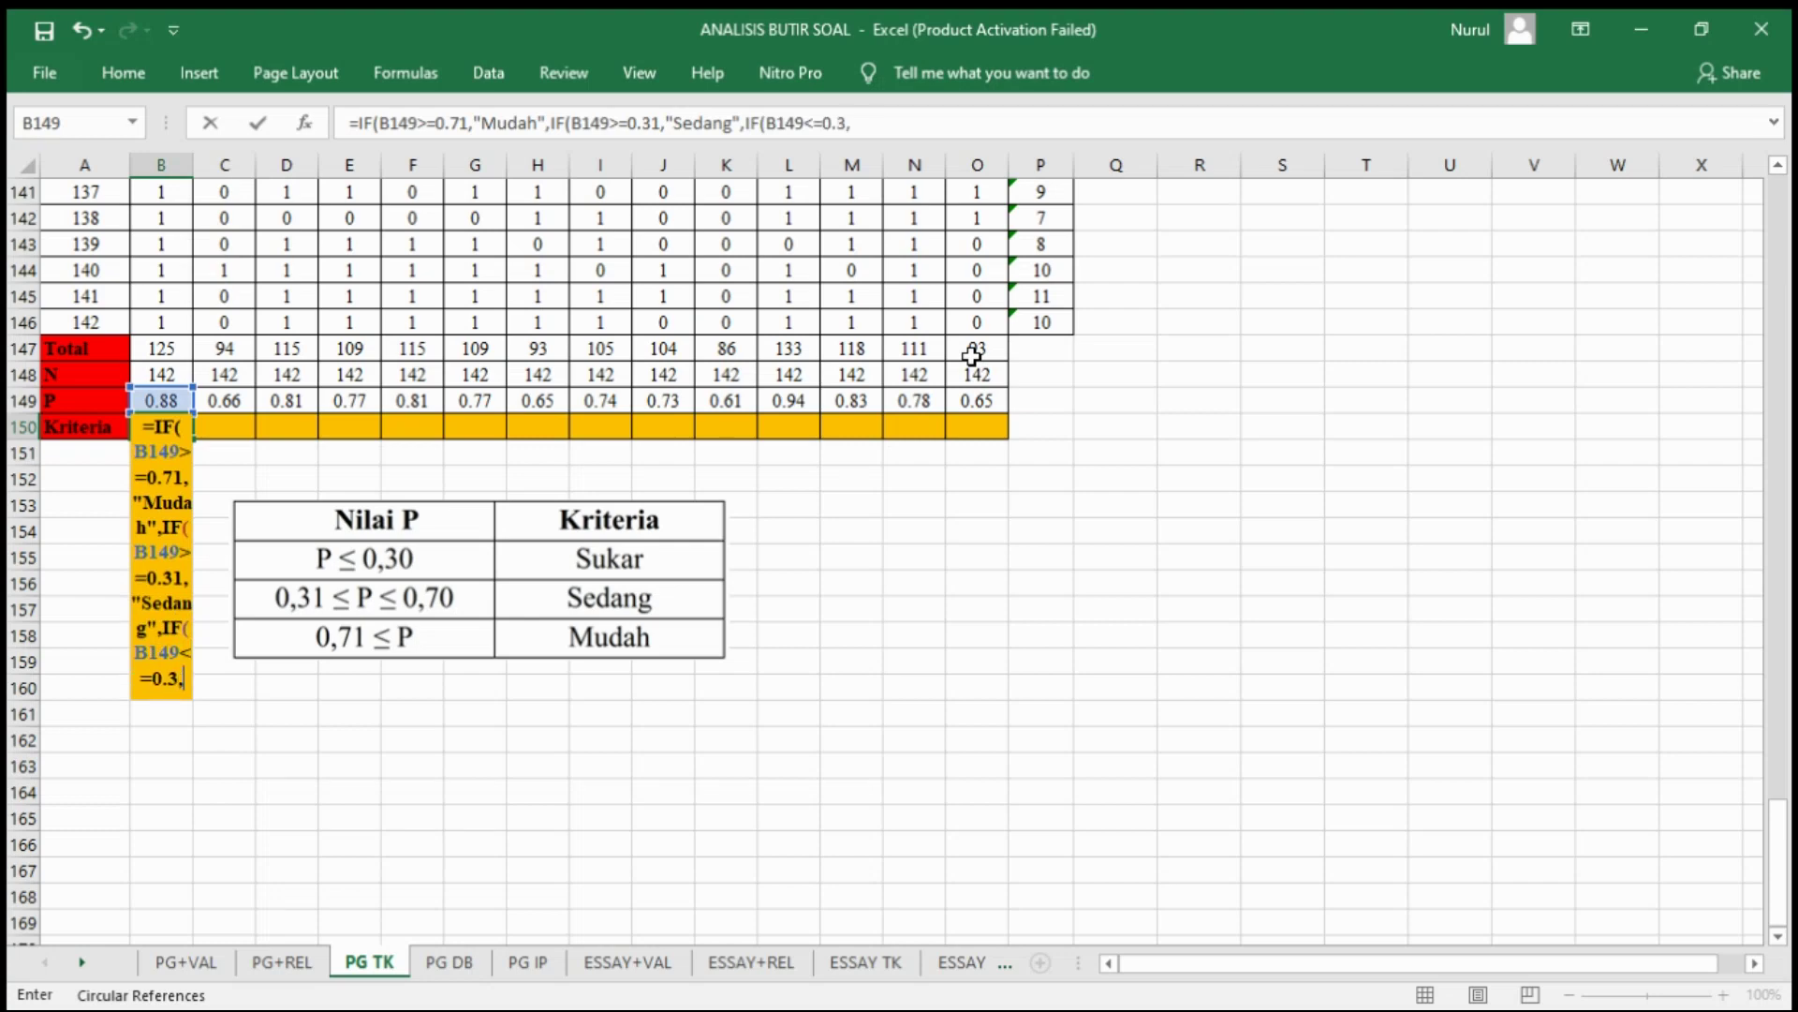
type("\"Sukar")
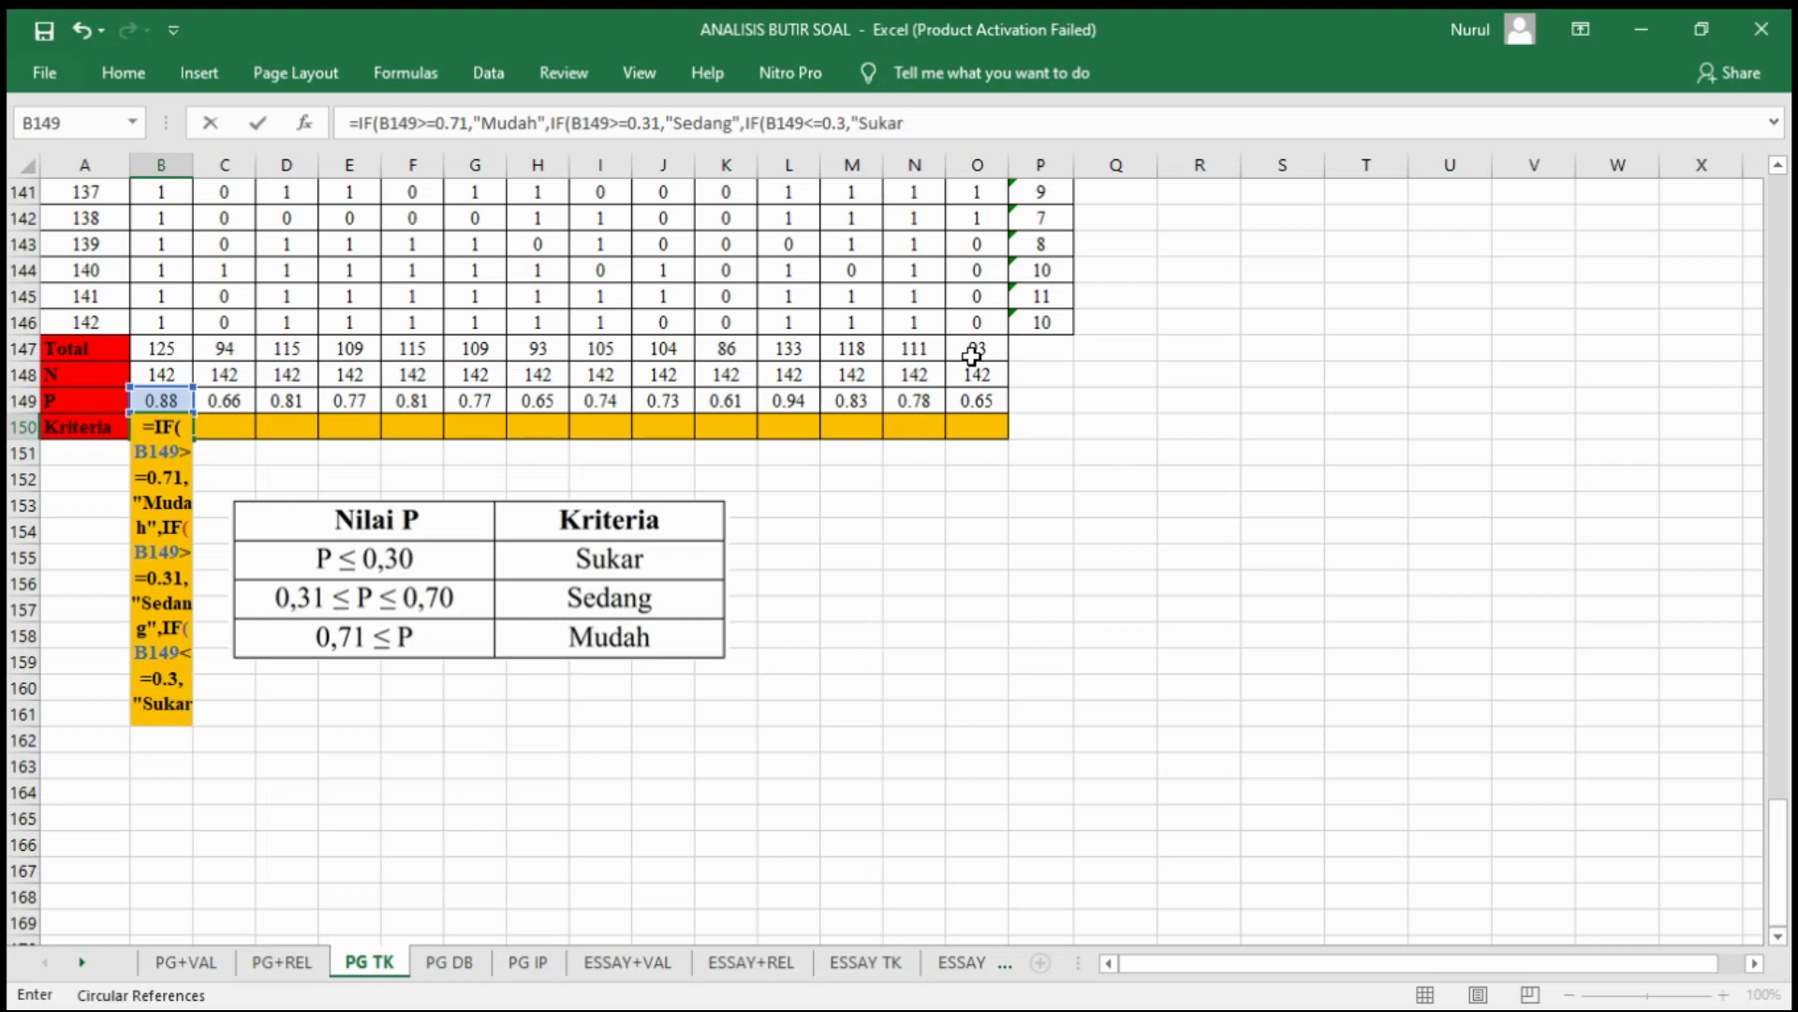
type("\")))")
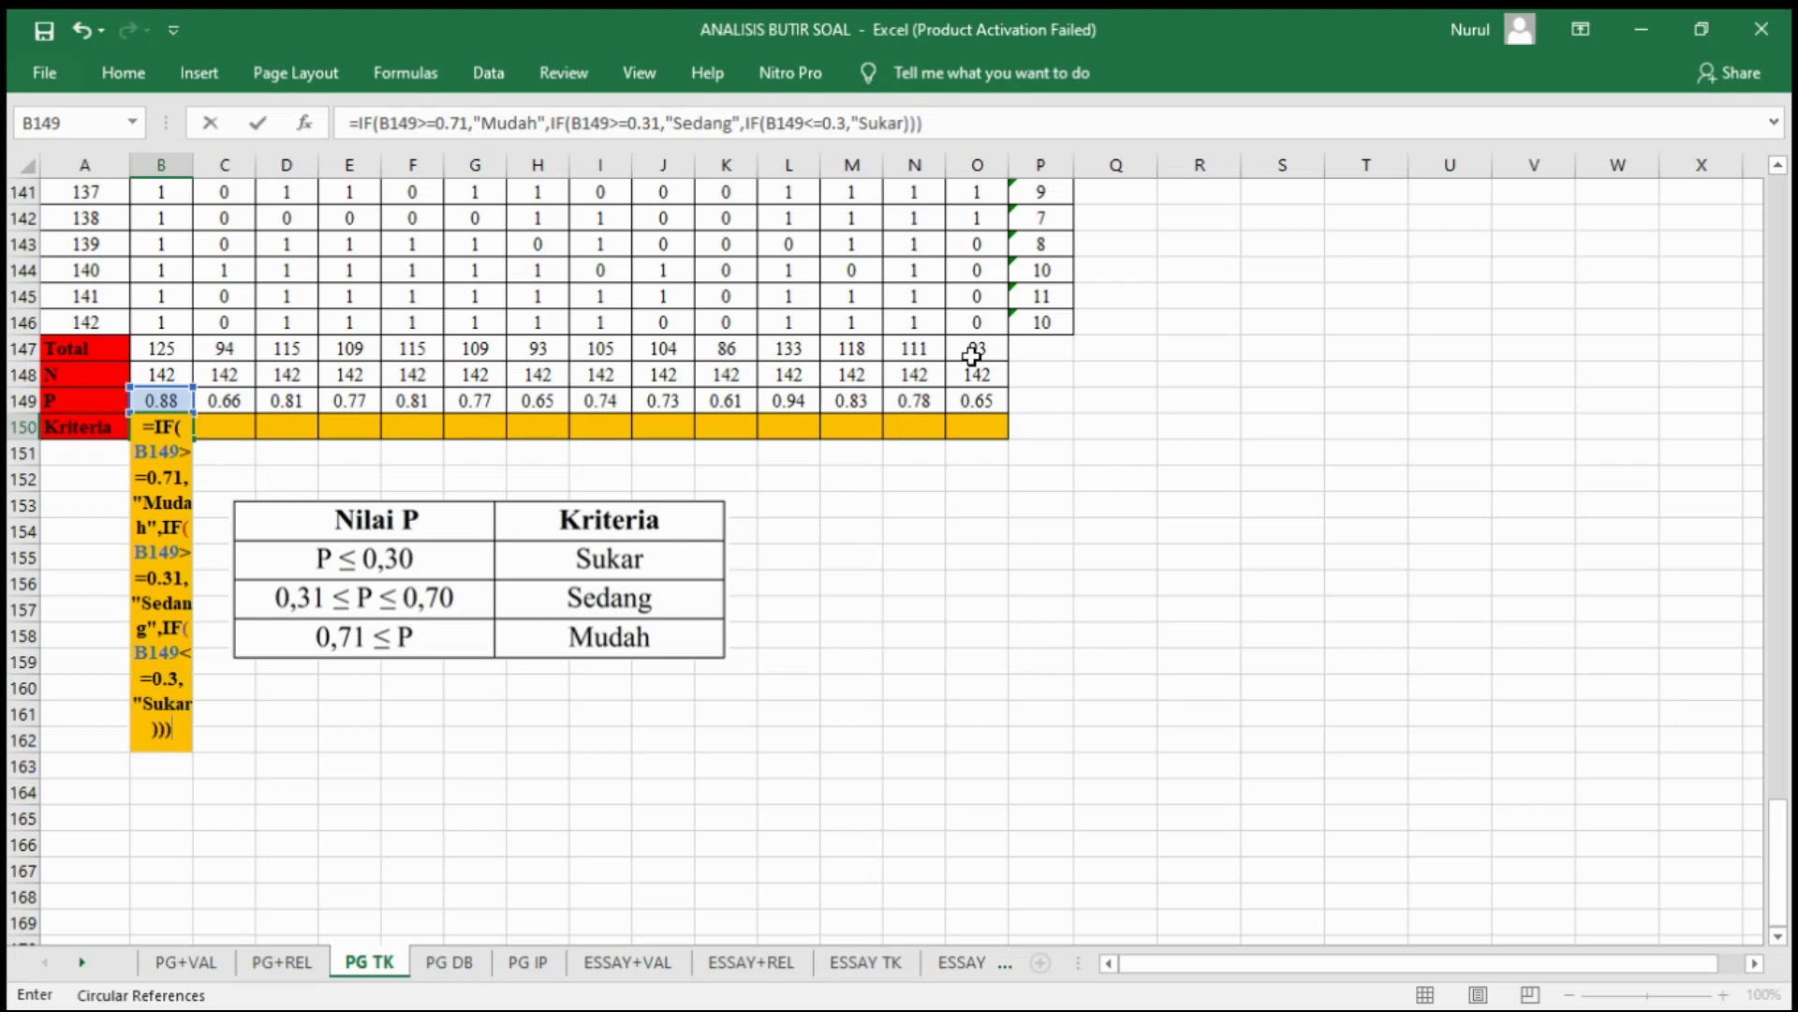
key("Return")
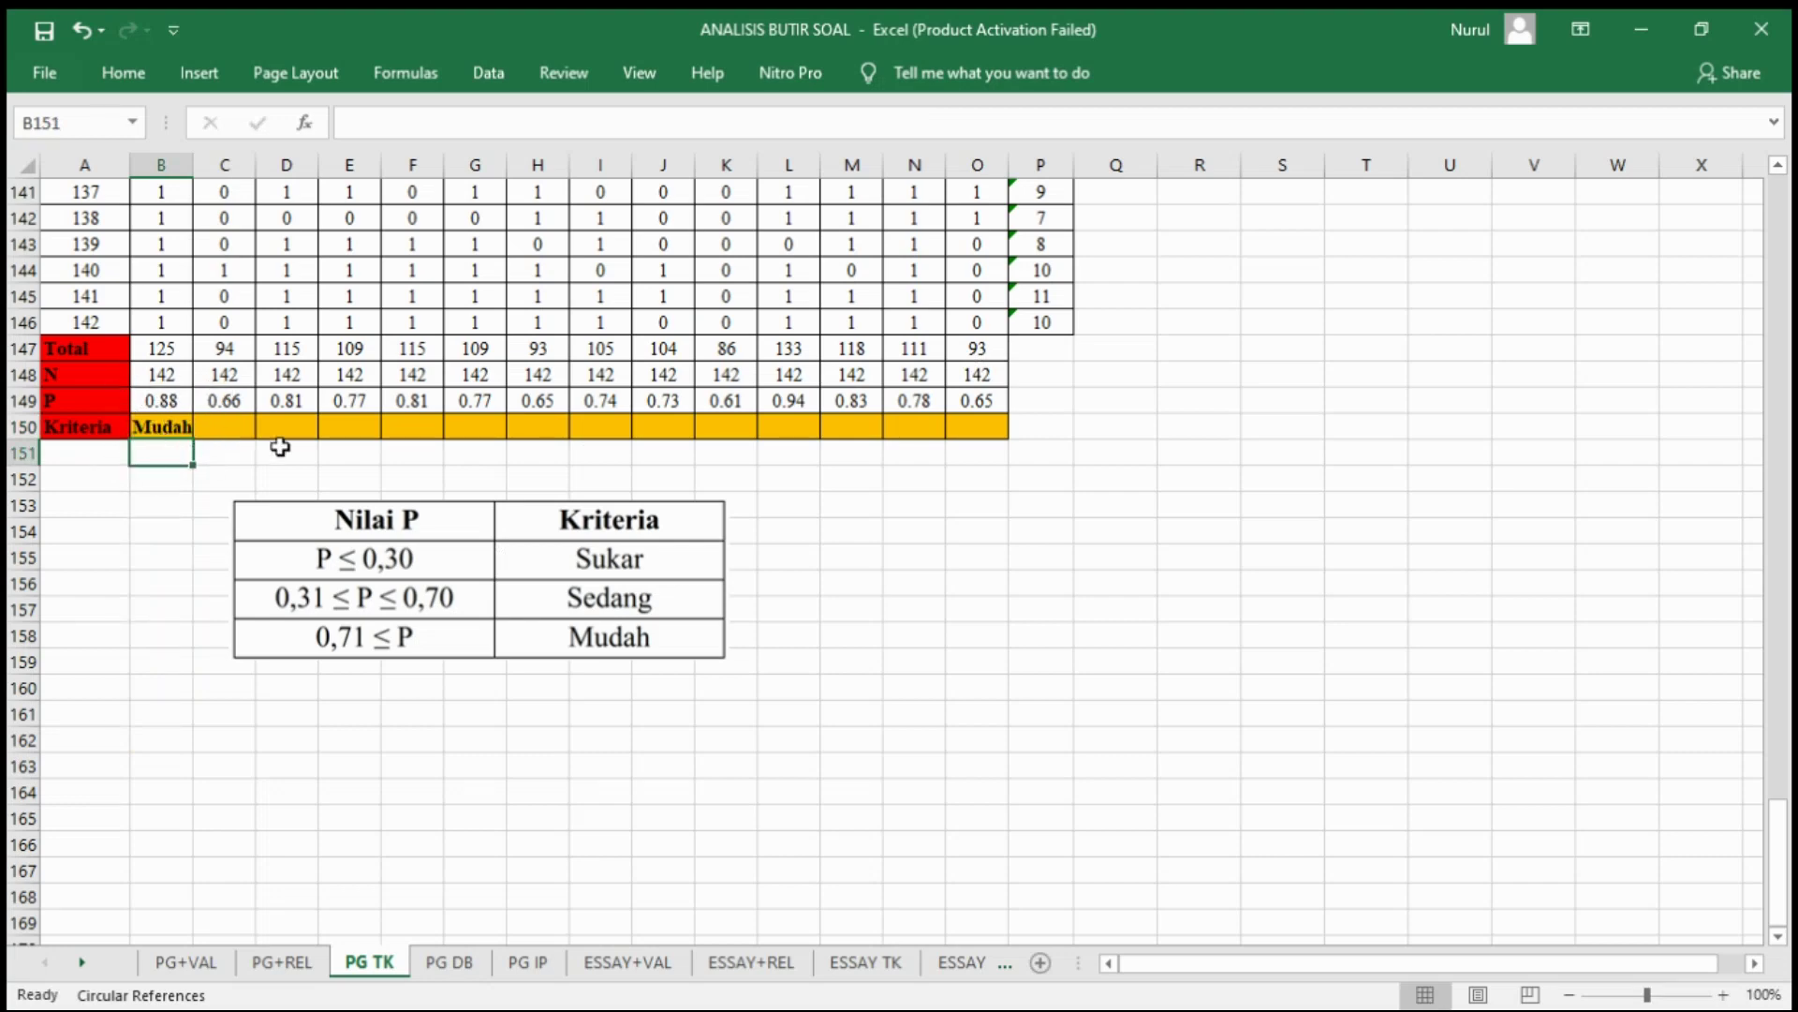
Step: Fill the Kriteria formula from B150 across the row through O150
left_click(174, 426)
left_click_drag(192, 438, 994, 441)
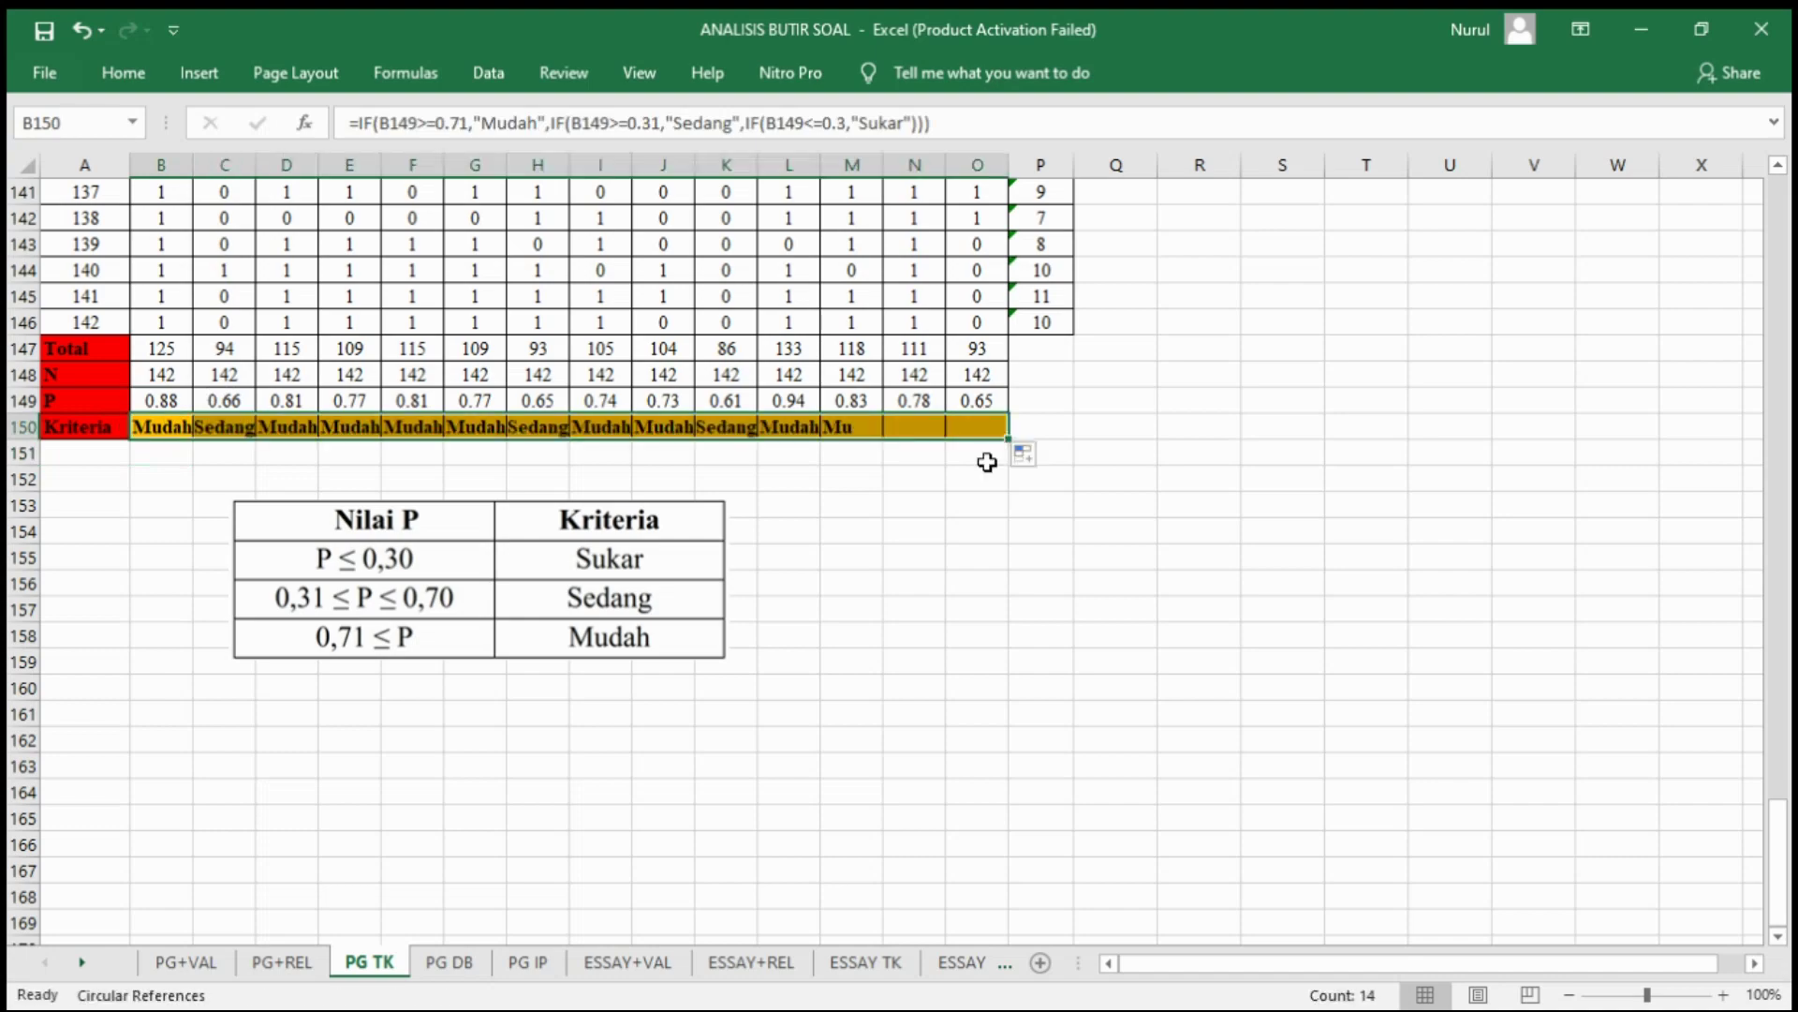
left_click(977, 621)
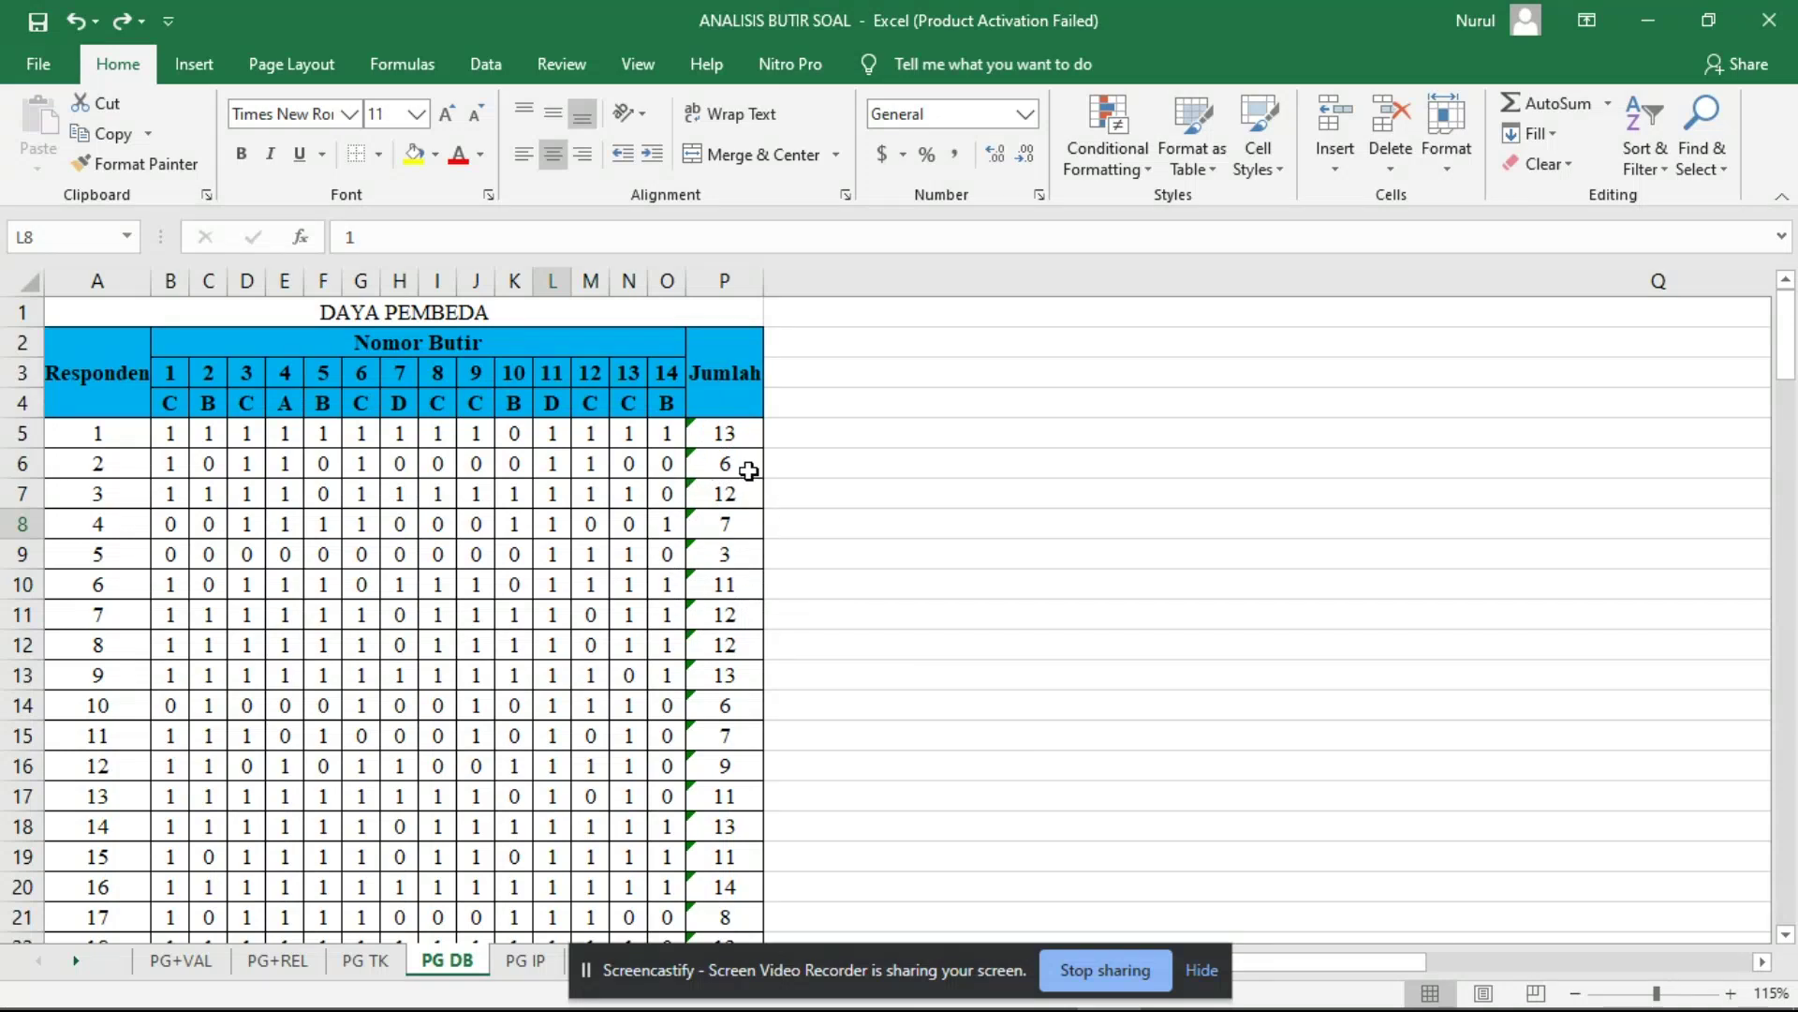
Step: On the PG DB sheet, sort the respondent rows A5:P146 by Jumlah from largest to smallest
left_click_drag(728, 430, 90, 886)
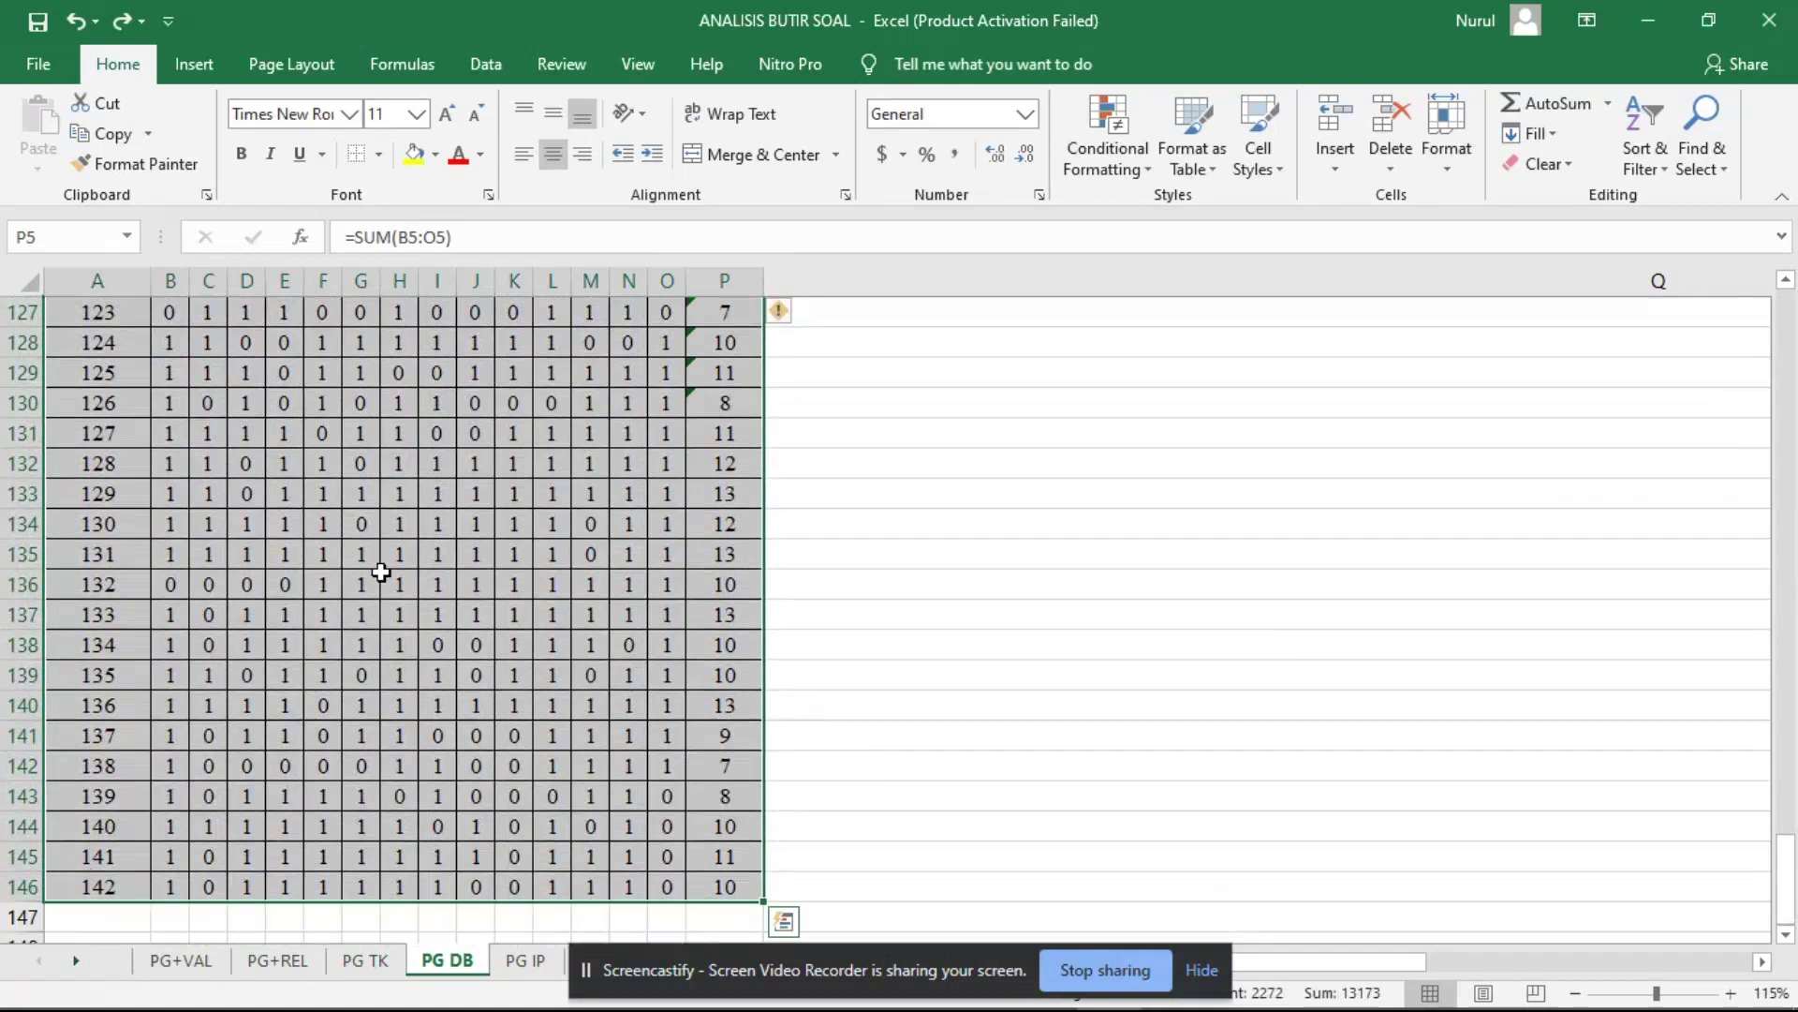
left_click(1646, 150)
left_click(1613, 231)
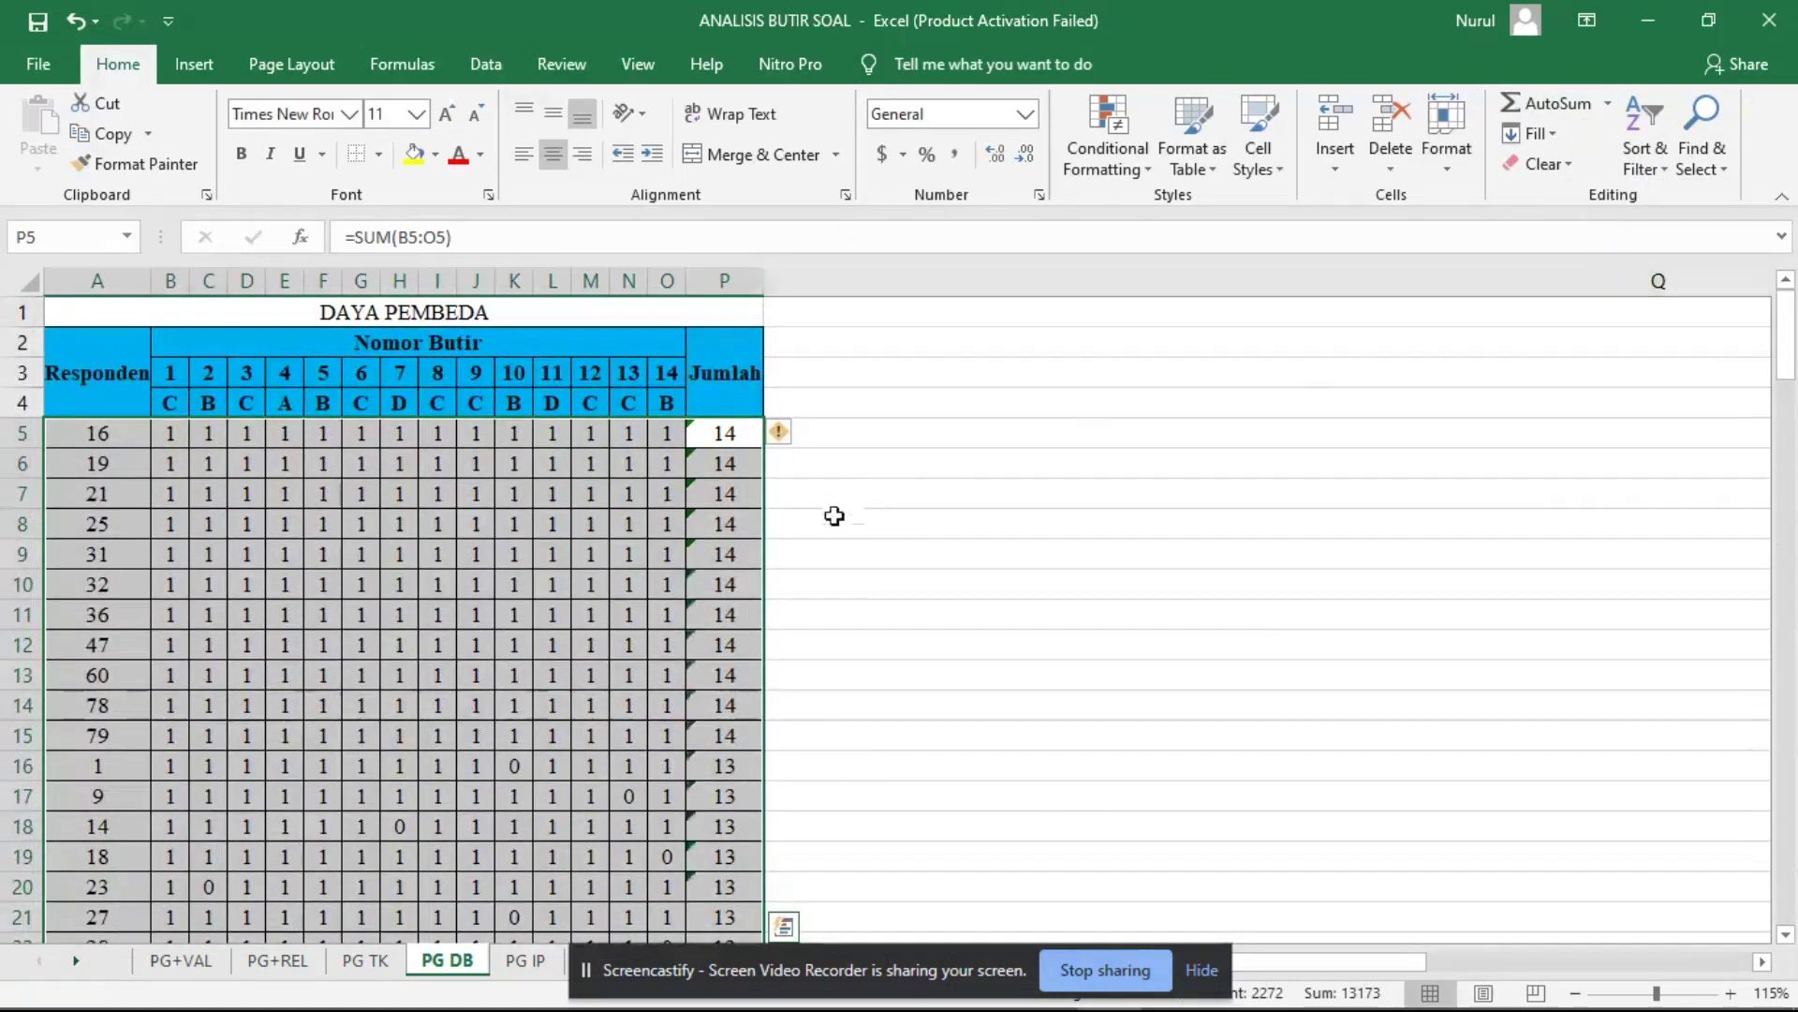
left_click(727, 521)
left_click_drag(747, 443, 362, 676)
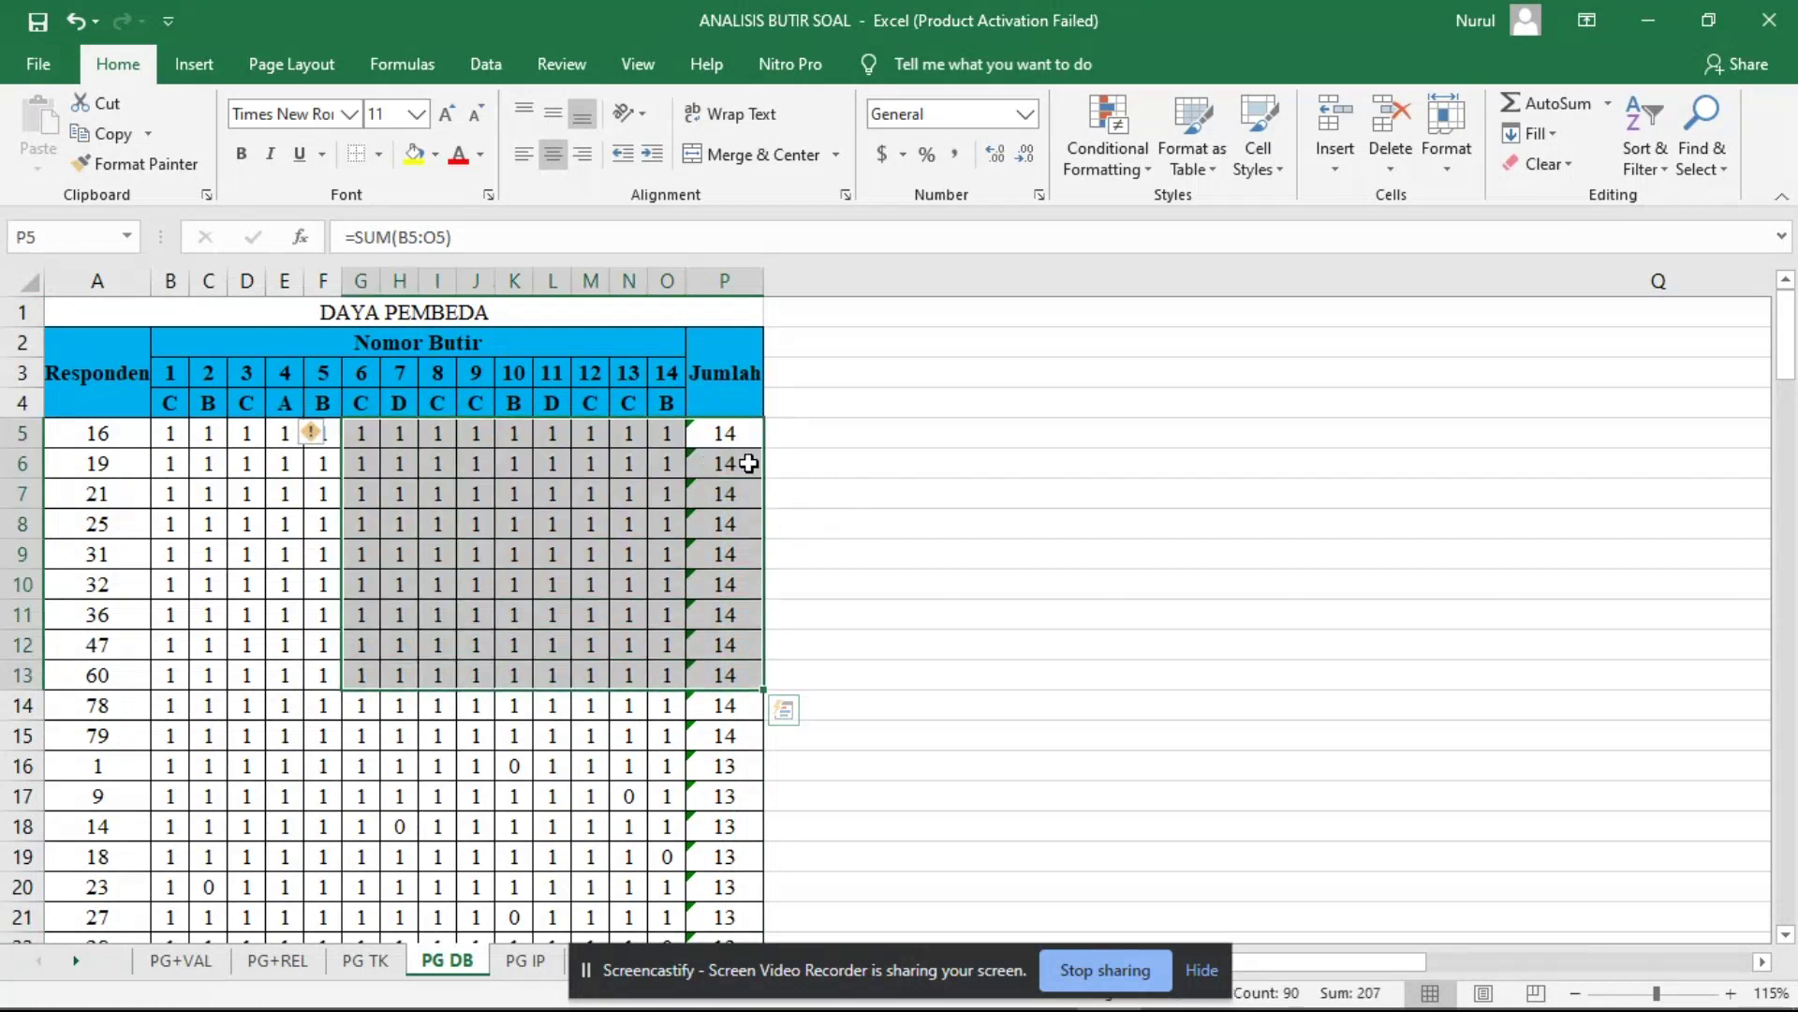
left_click(748, 463)
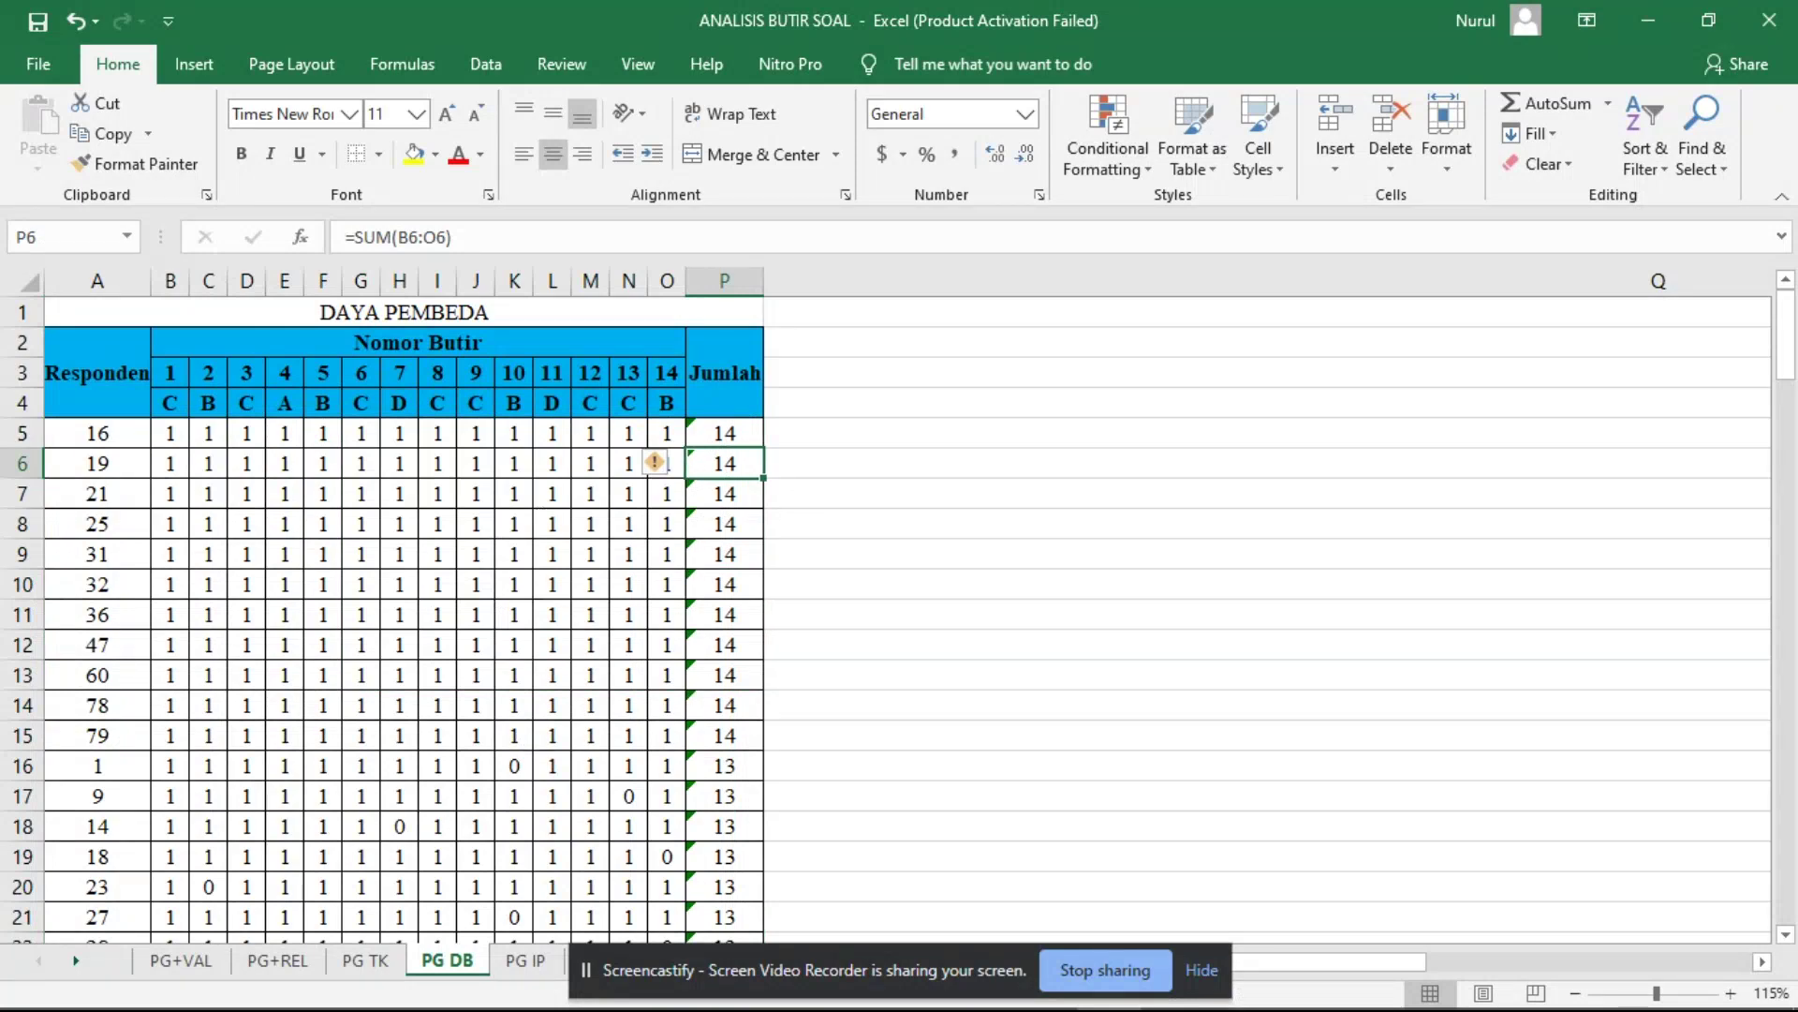
left_click_drag(1790, 323, 1787, 874)
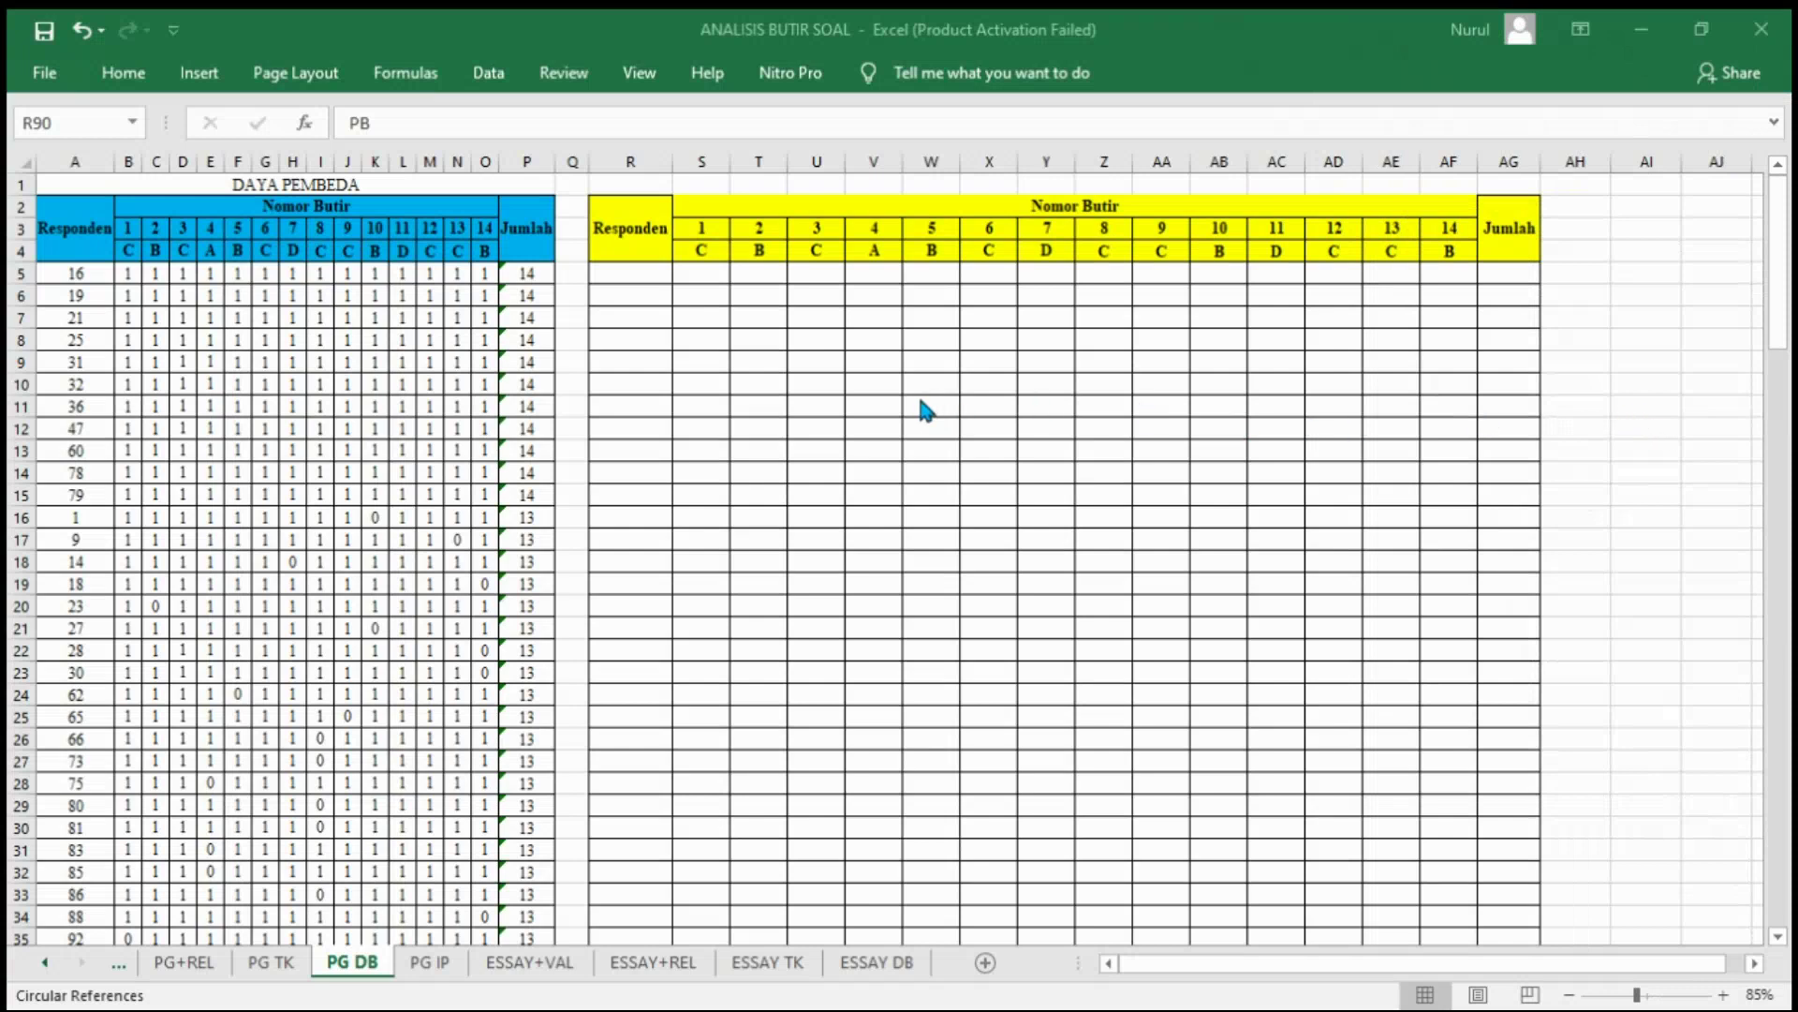
Step: Copy the 38 highest-scoring respondent rows A5:P42 into the first yellow table at R5:AG42
left_click(64, 275)
left_click_drag(64, 275, 526, 875)
key("ctrl+c")
scroll(713, 449, "up", 3)
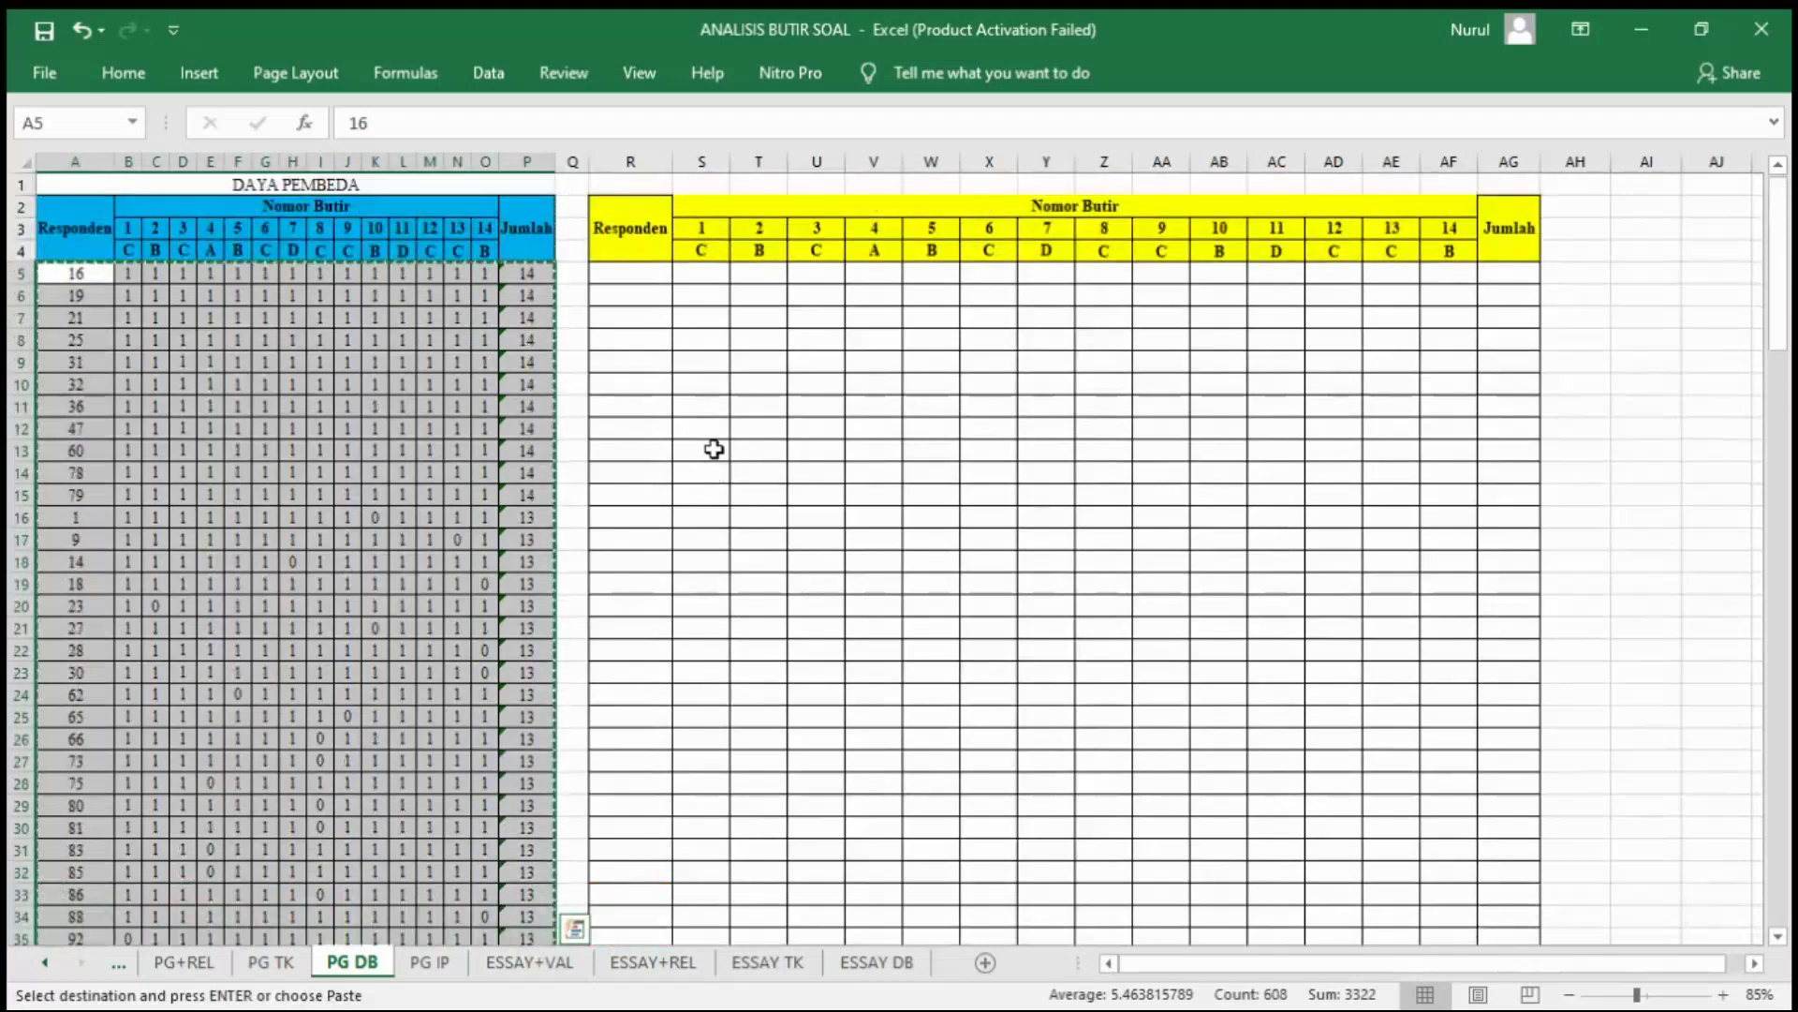
left_click_drag(655, 281, 1509, 441)
key("ctrl+v")
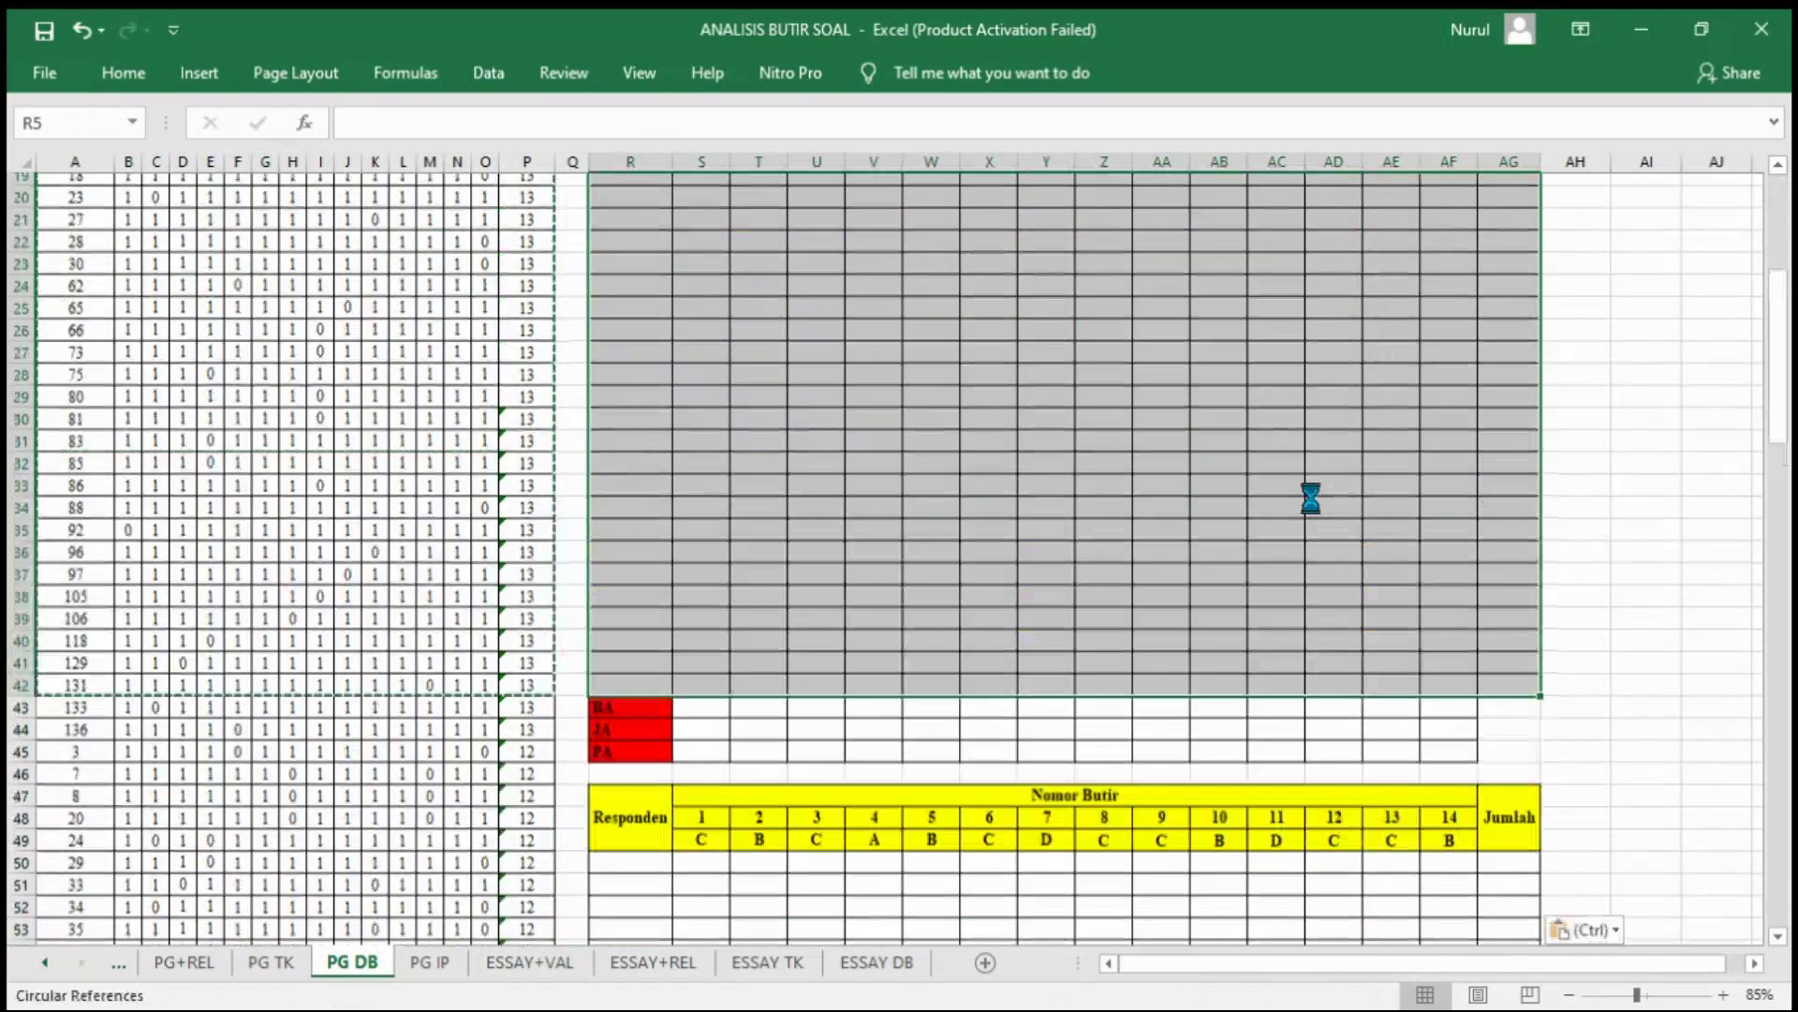
scroll(1311, 497, "up", 3)
scroll(706, 514, "down", 7)
scroll(699, 493, "up", 2)
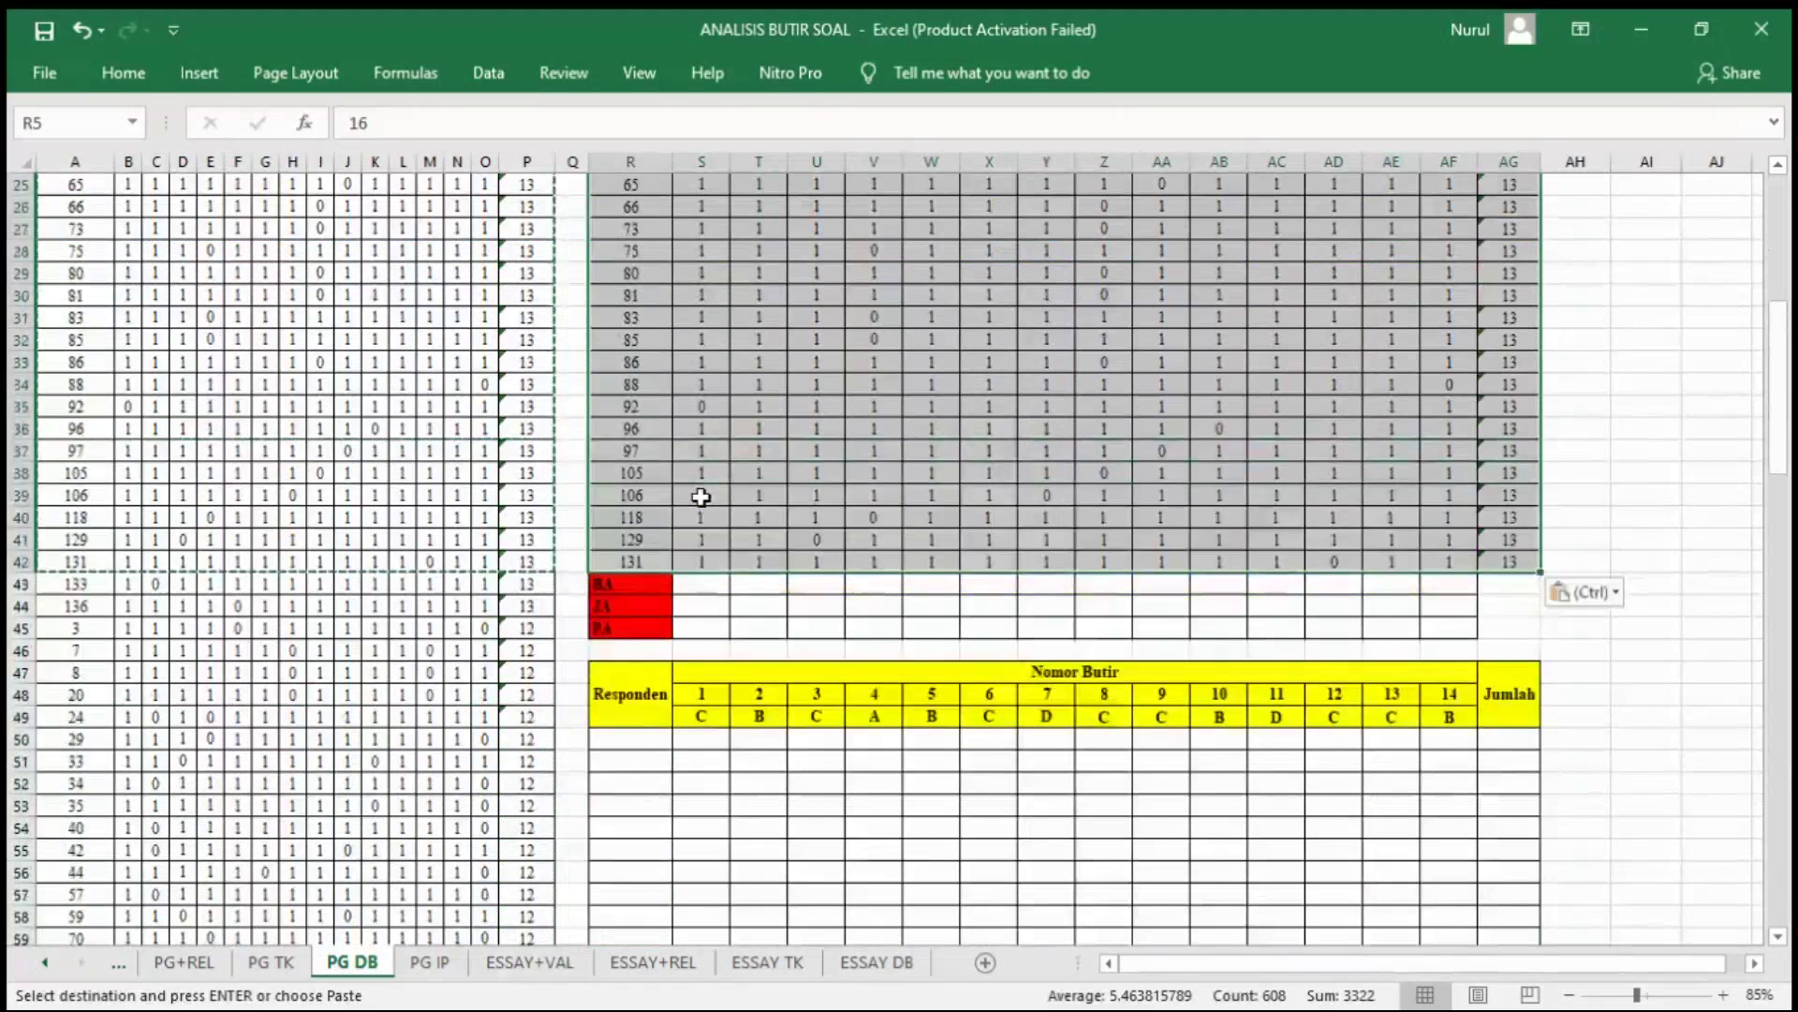
Step: Calculate BA for the first item in S43 with a SUM of S5:S42
left_click(721, 594)
type("=")
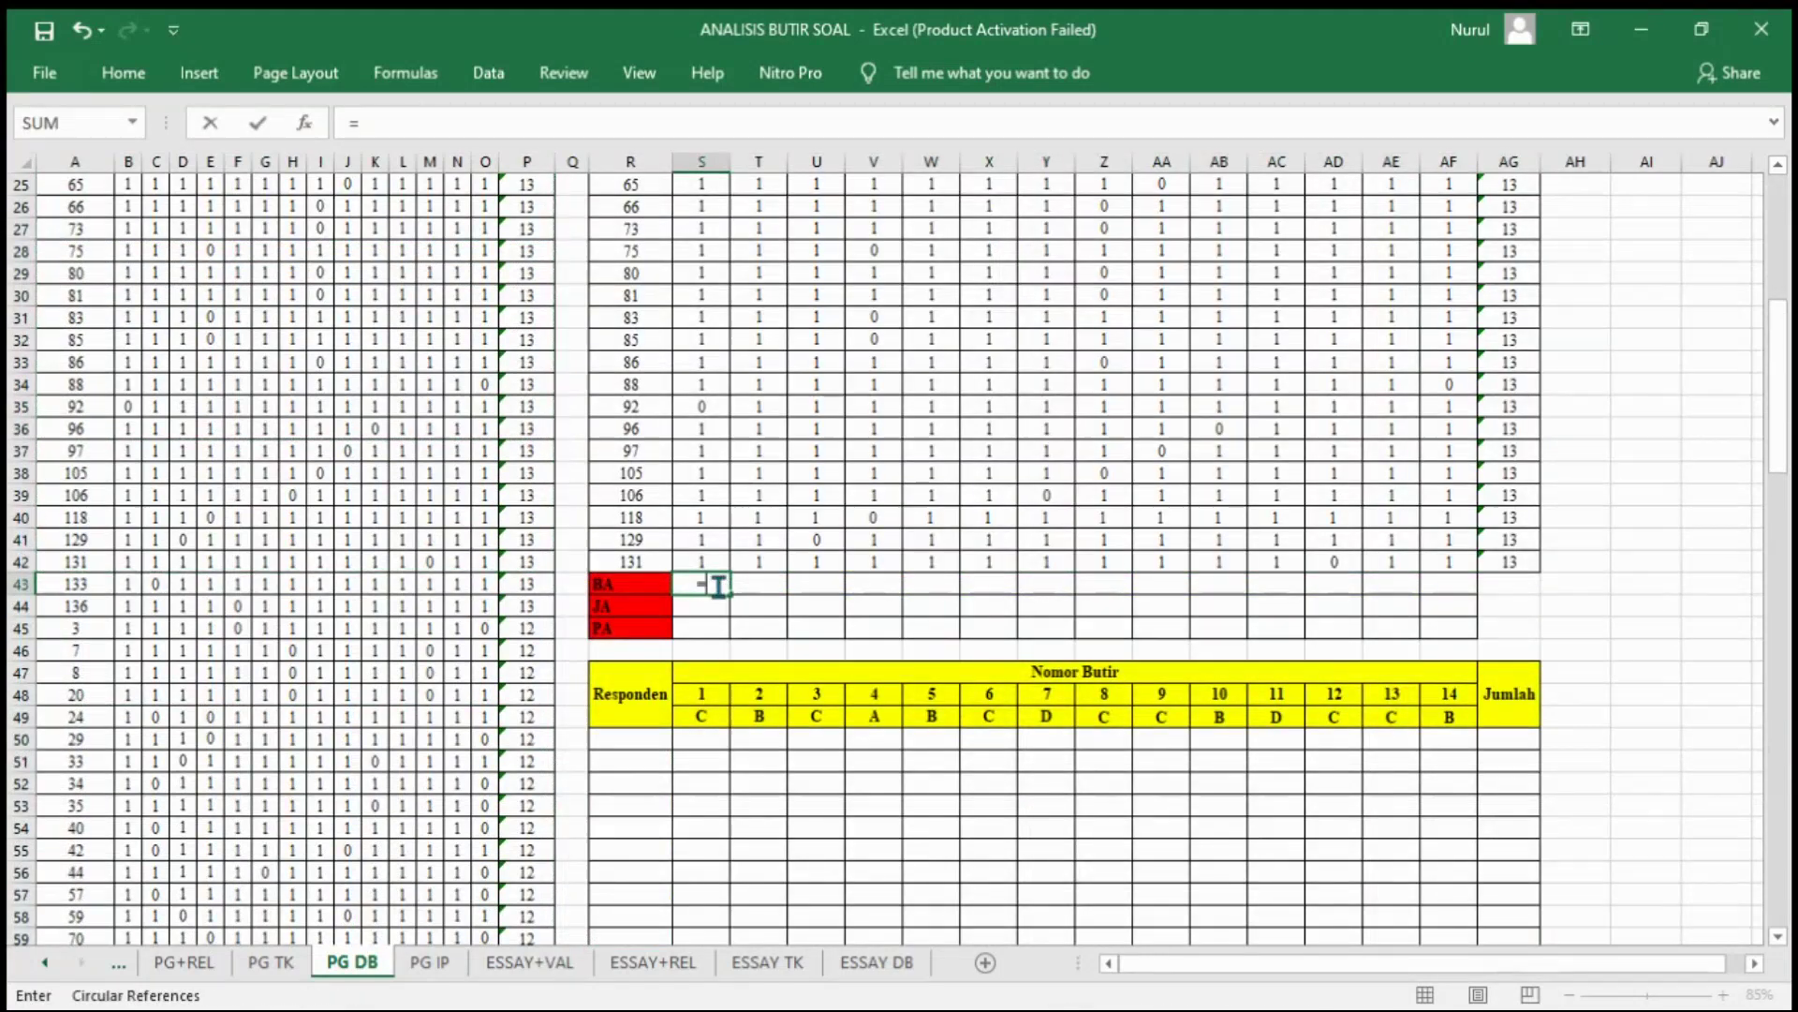
type("SUM(")
scroll(719, 585, "up", 8)
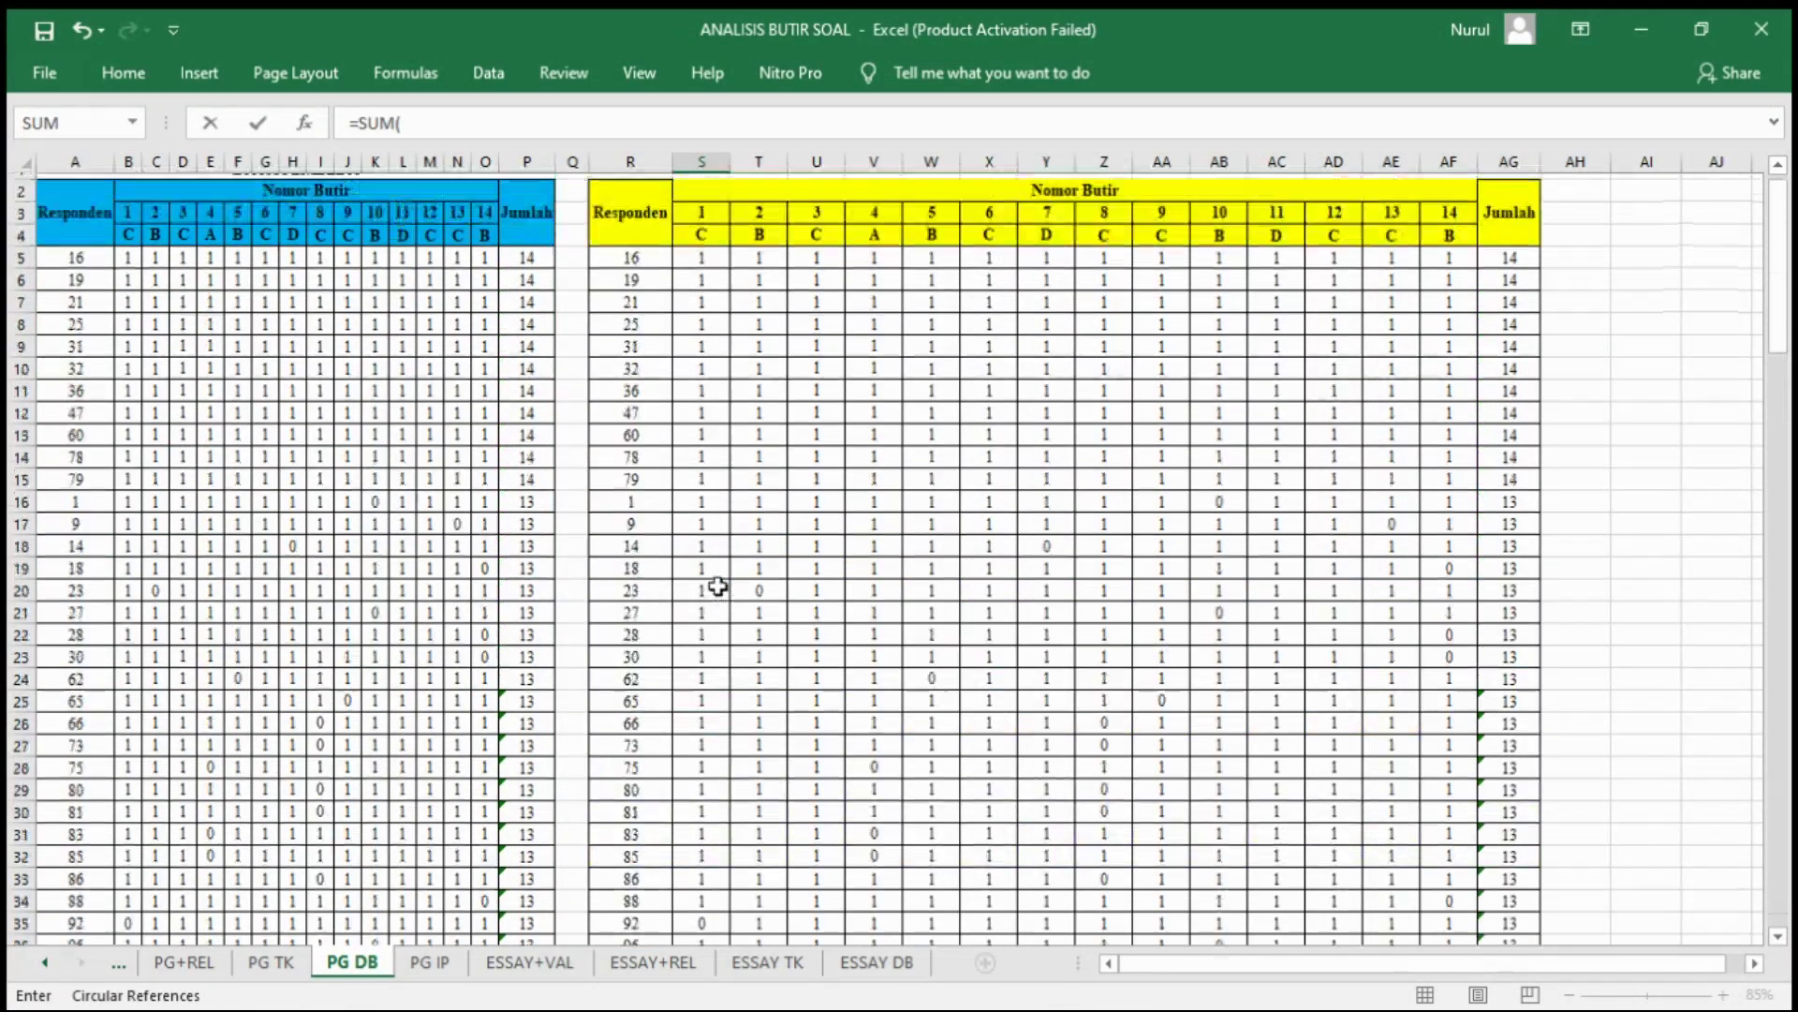
left_click_drag(719, 272, 702, 869)
key("Return")
scroll(703, 869, "down", 1)
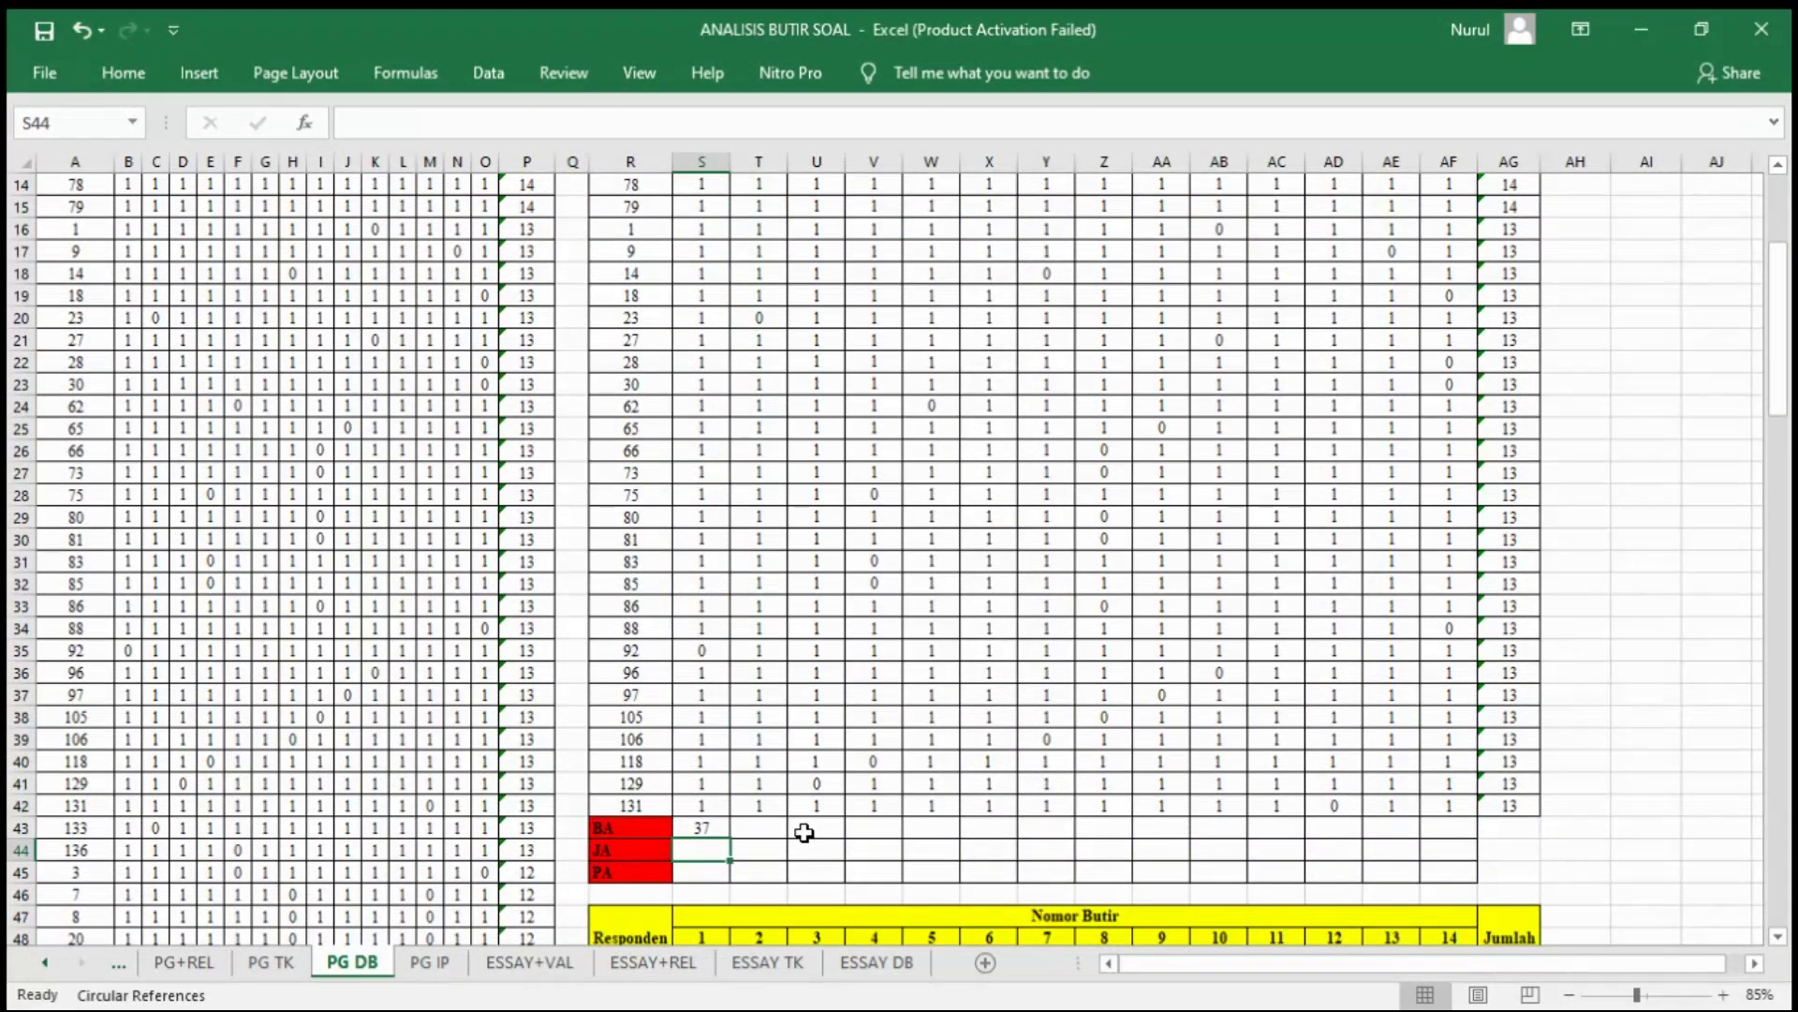
Step: Enter 38 as JA in S44 and fill both the BA and JA rows across through column AF
type("38")
left_click(722, 828)
left_click_drag(730, 838, 1459, 844)
left_click(707, 852)
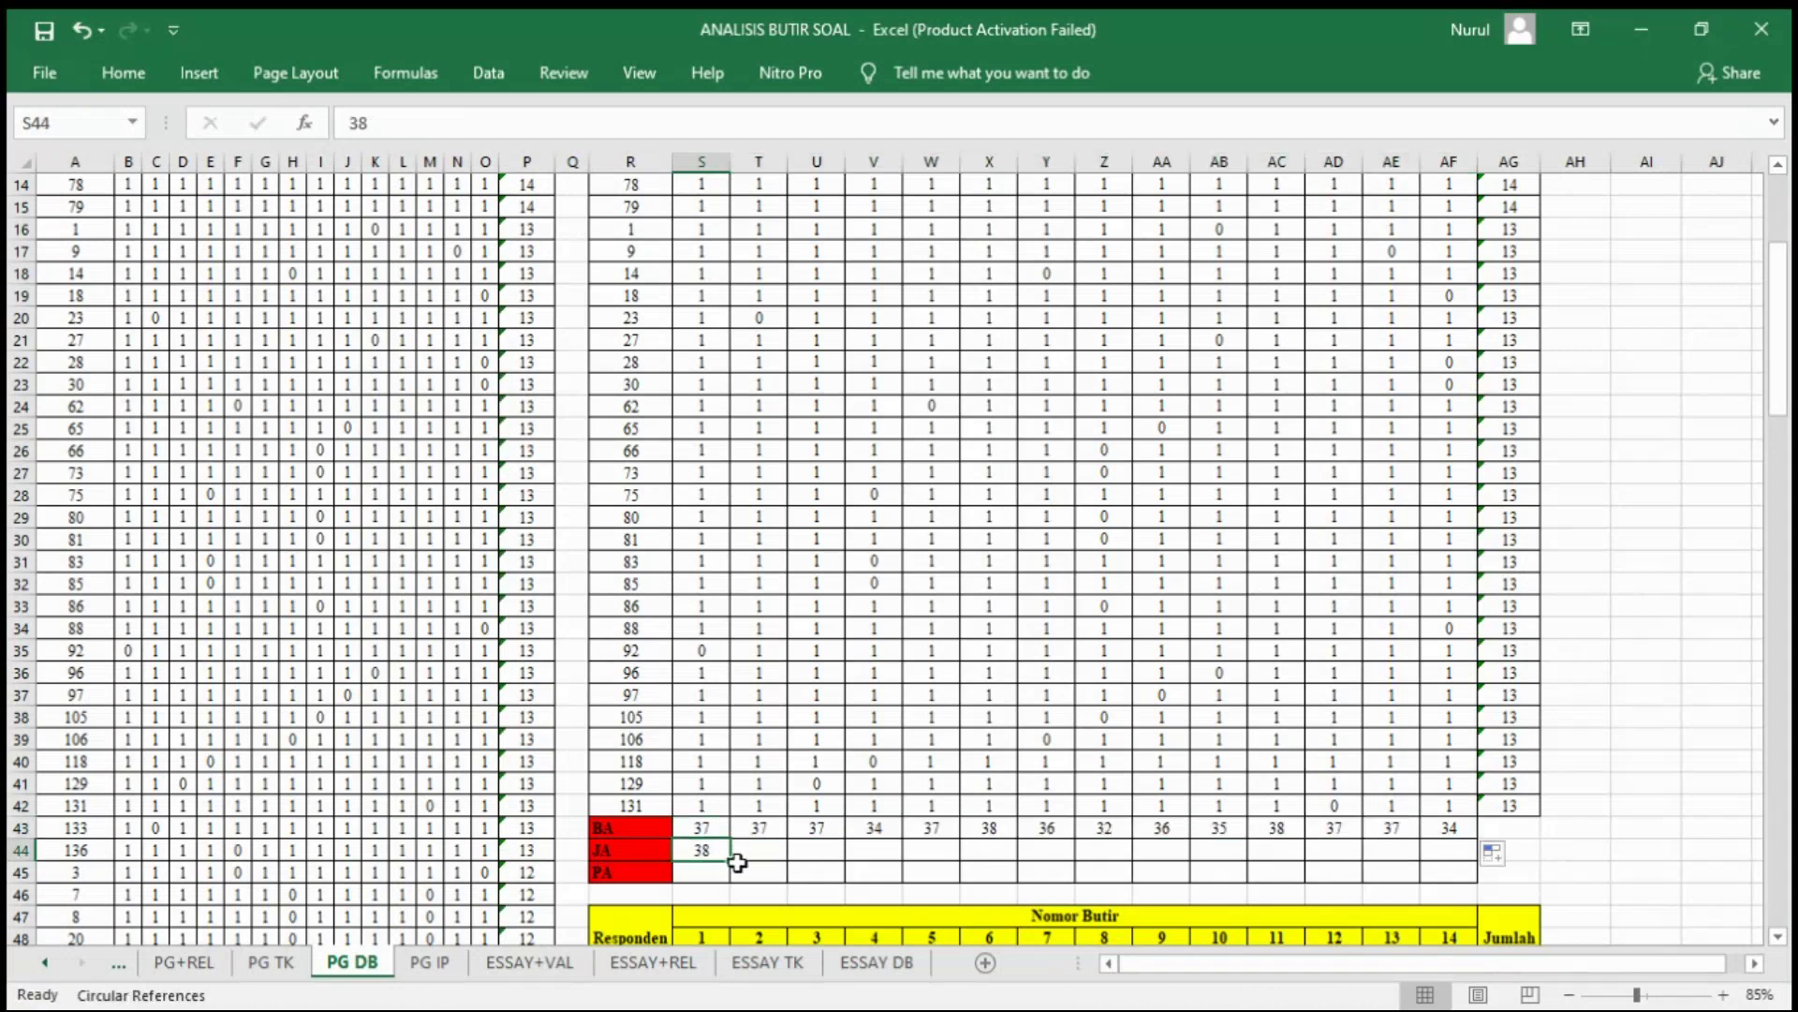
left_click_drag(735, 865, 1450, 853)
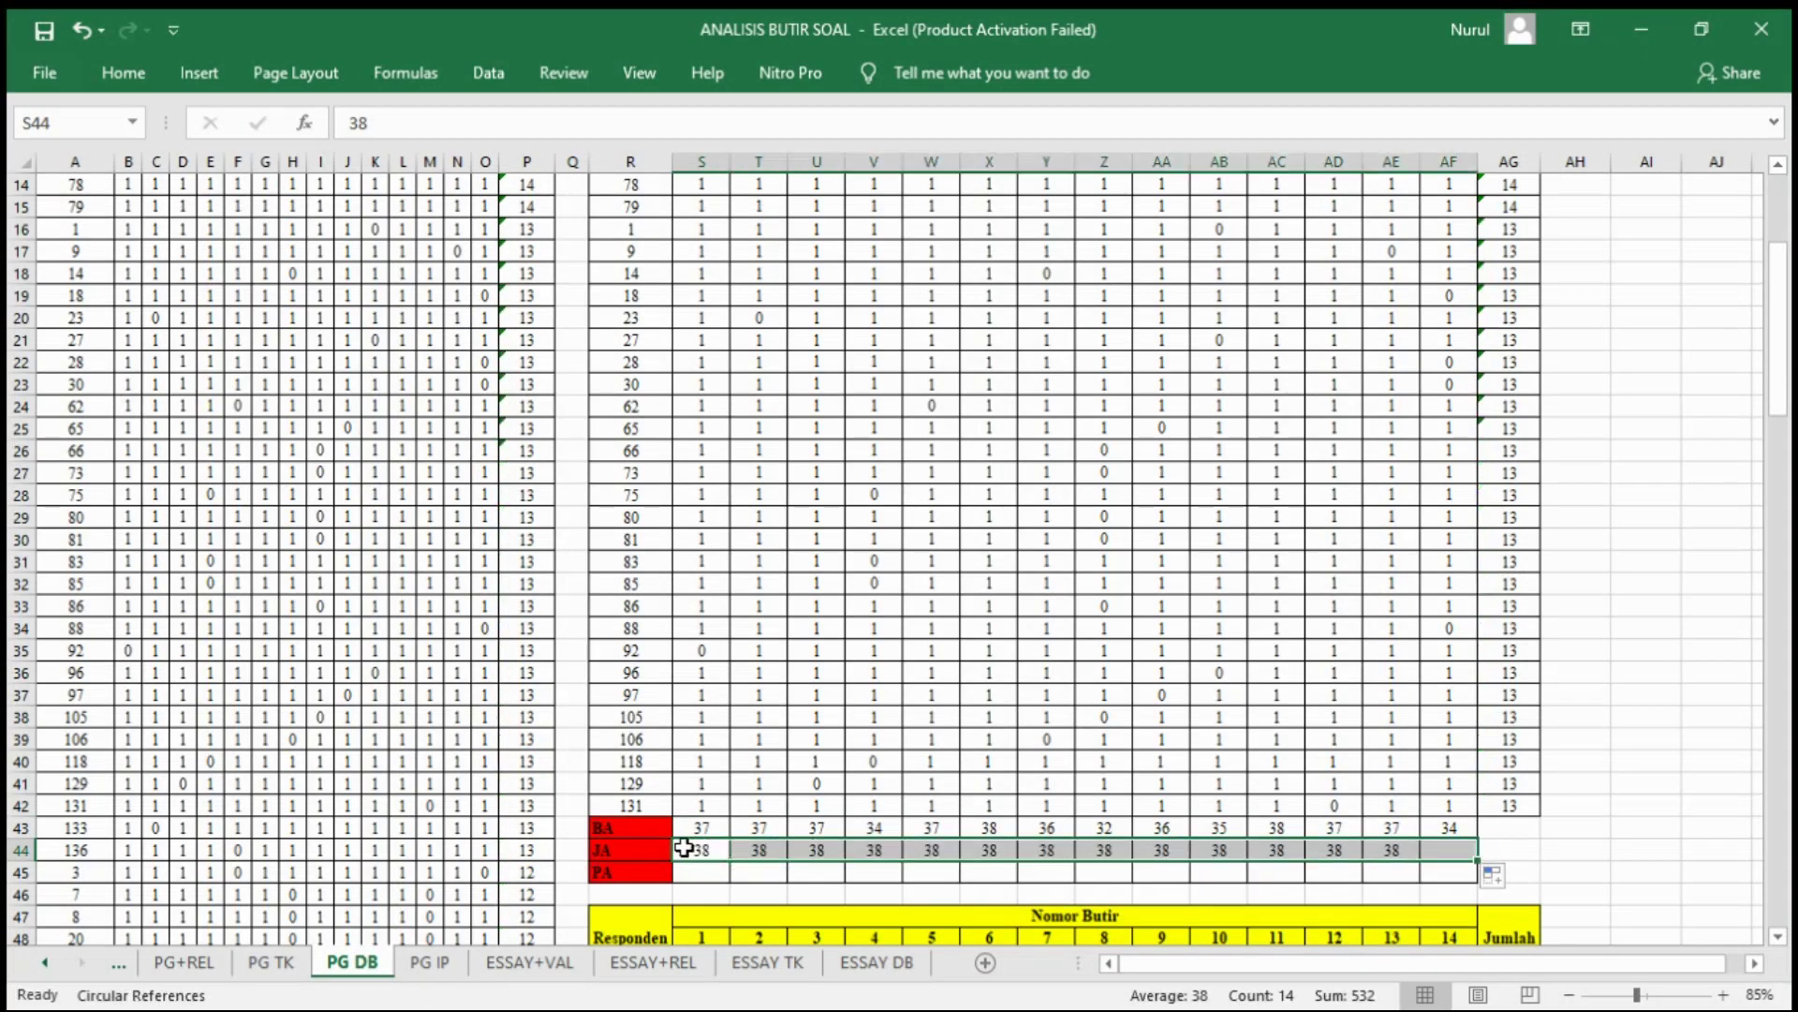
Step: Calculate PA for the first item in S45 with =S43/S44
left_click(700, 871)
scroll(712, 825, "down", 2)
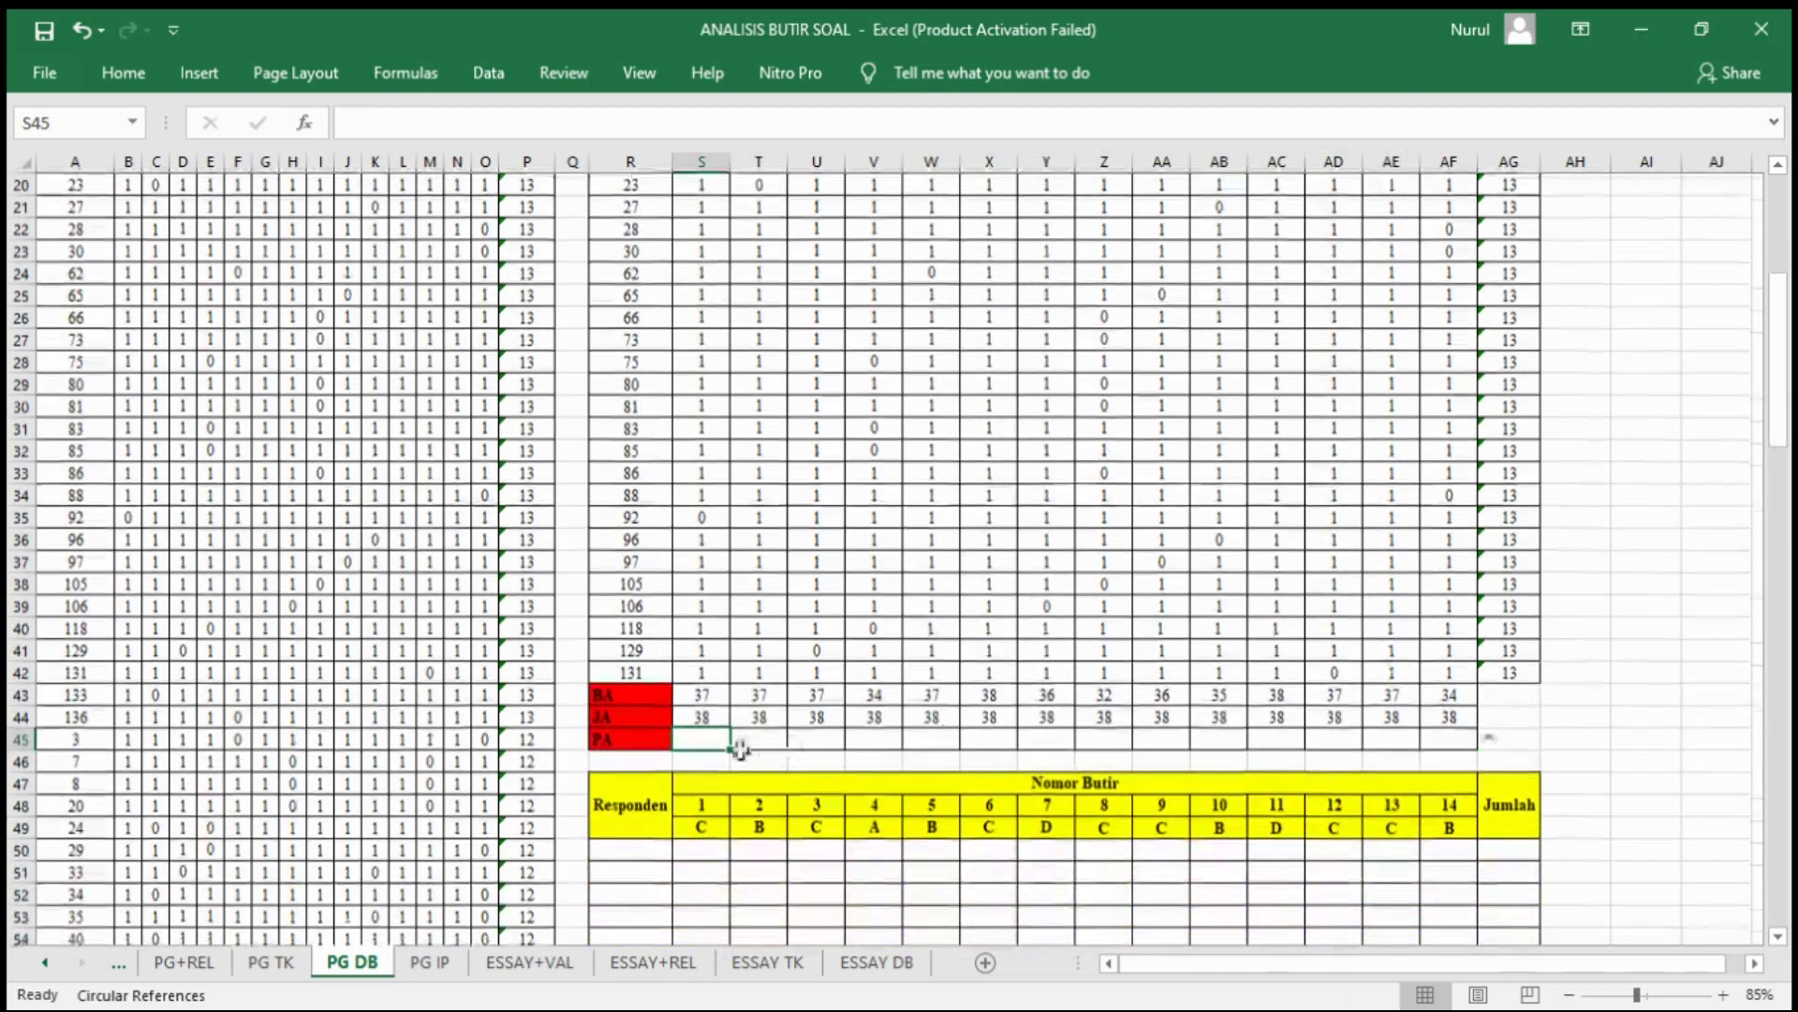
type("=")
left_click(704, 695)
type("/")
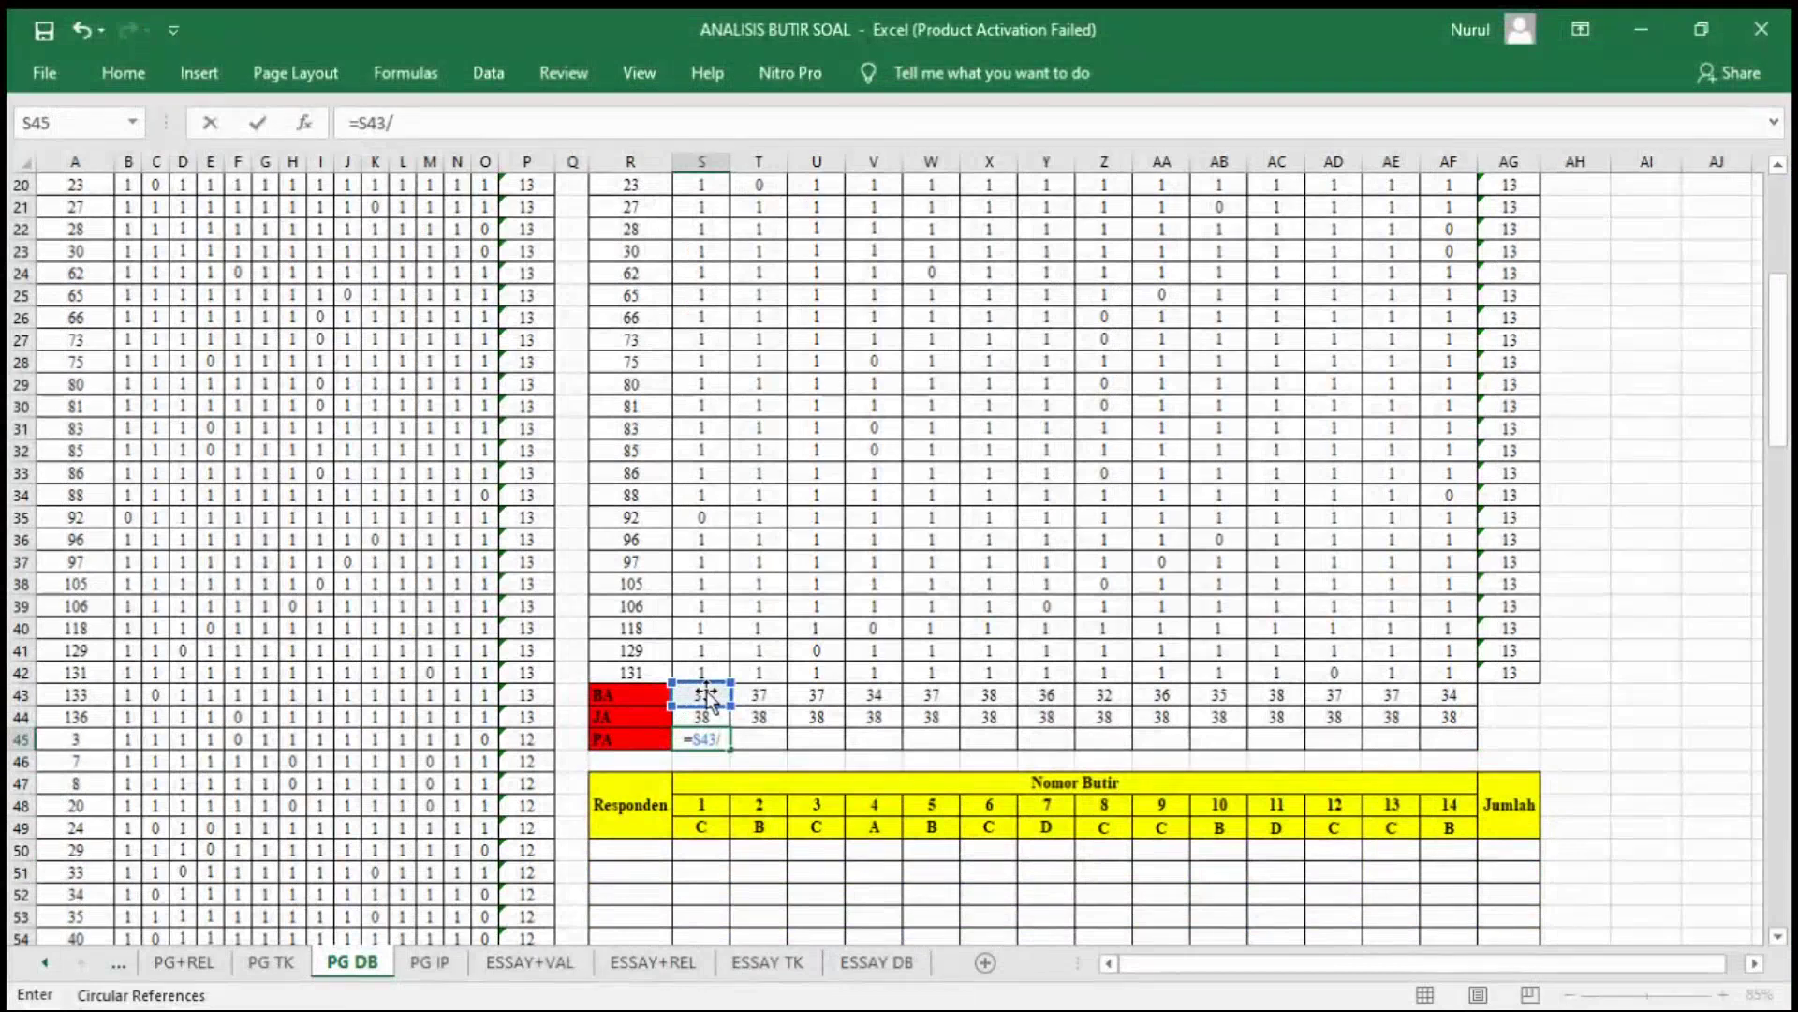
left_click(702, 716)
key("Return")
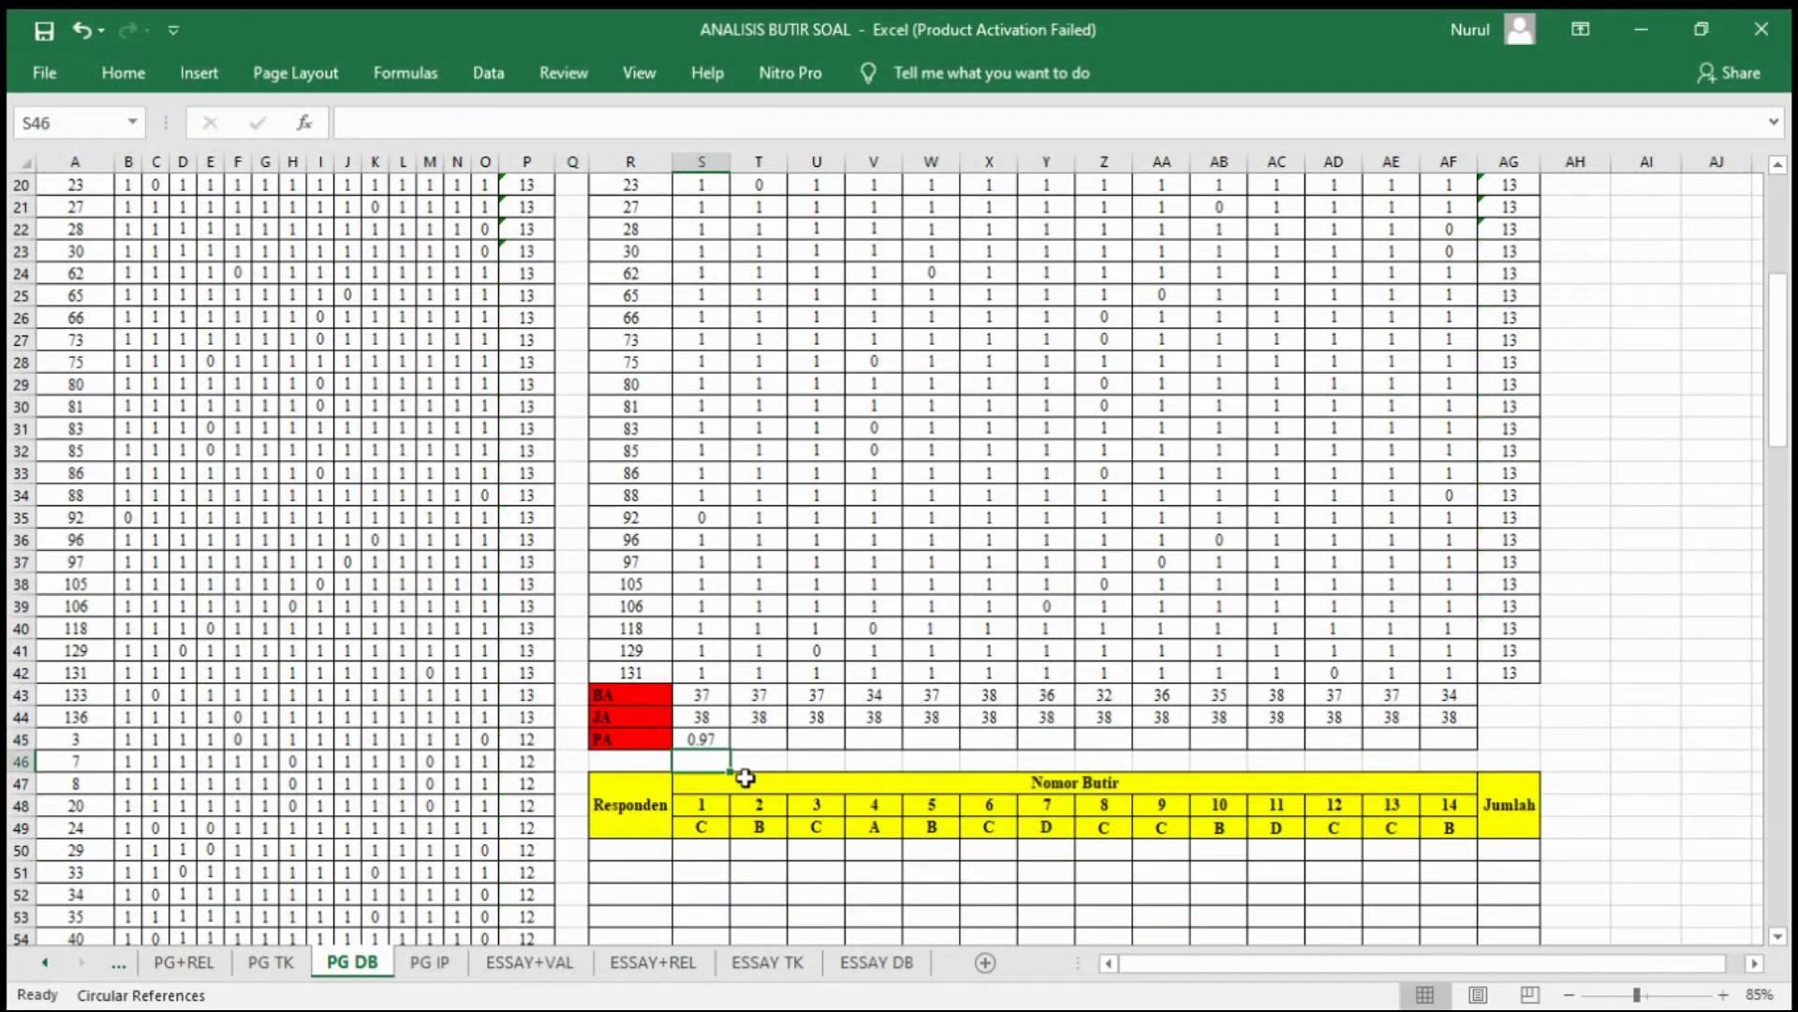
Step: Fill the PA formula from S45 across the remaining items through AF45
left_click(705, 739)
left_click_drag(730, 749, 1451, 742)
left_click(1510, 695)
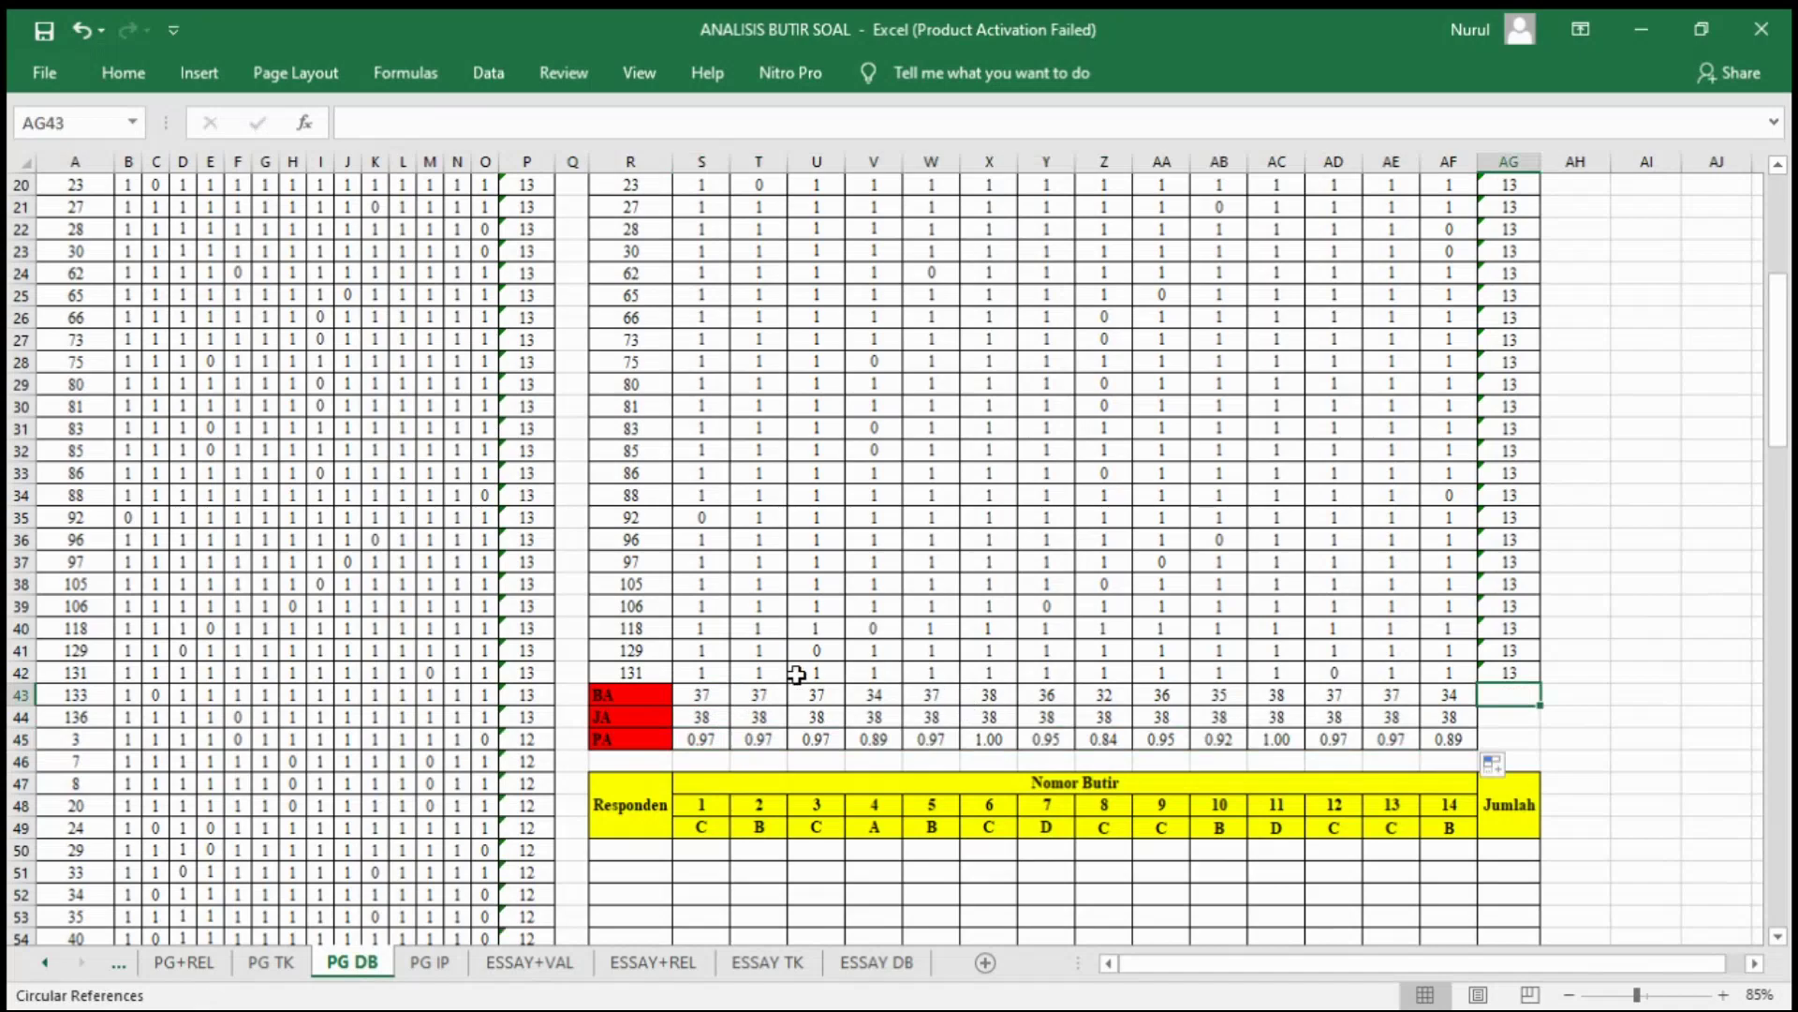
Step: Copy the 38 lowest-scoring respondent rows A109:P146 into the second yellow table at R50:AG87
scroll(1011, 594, "down", 8)
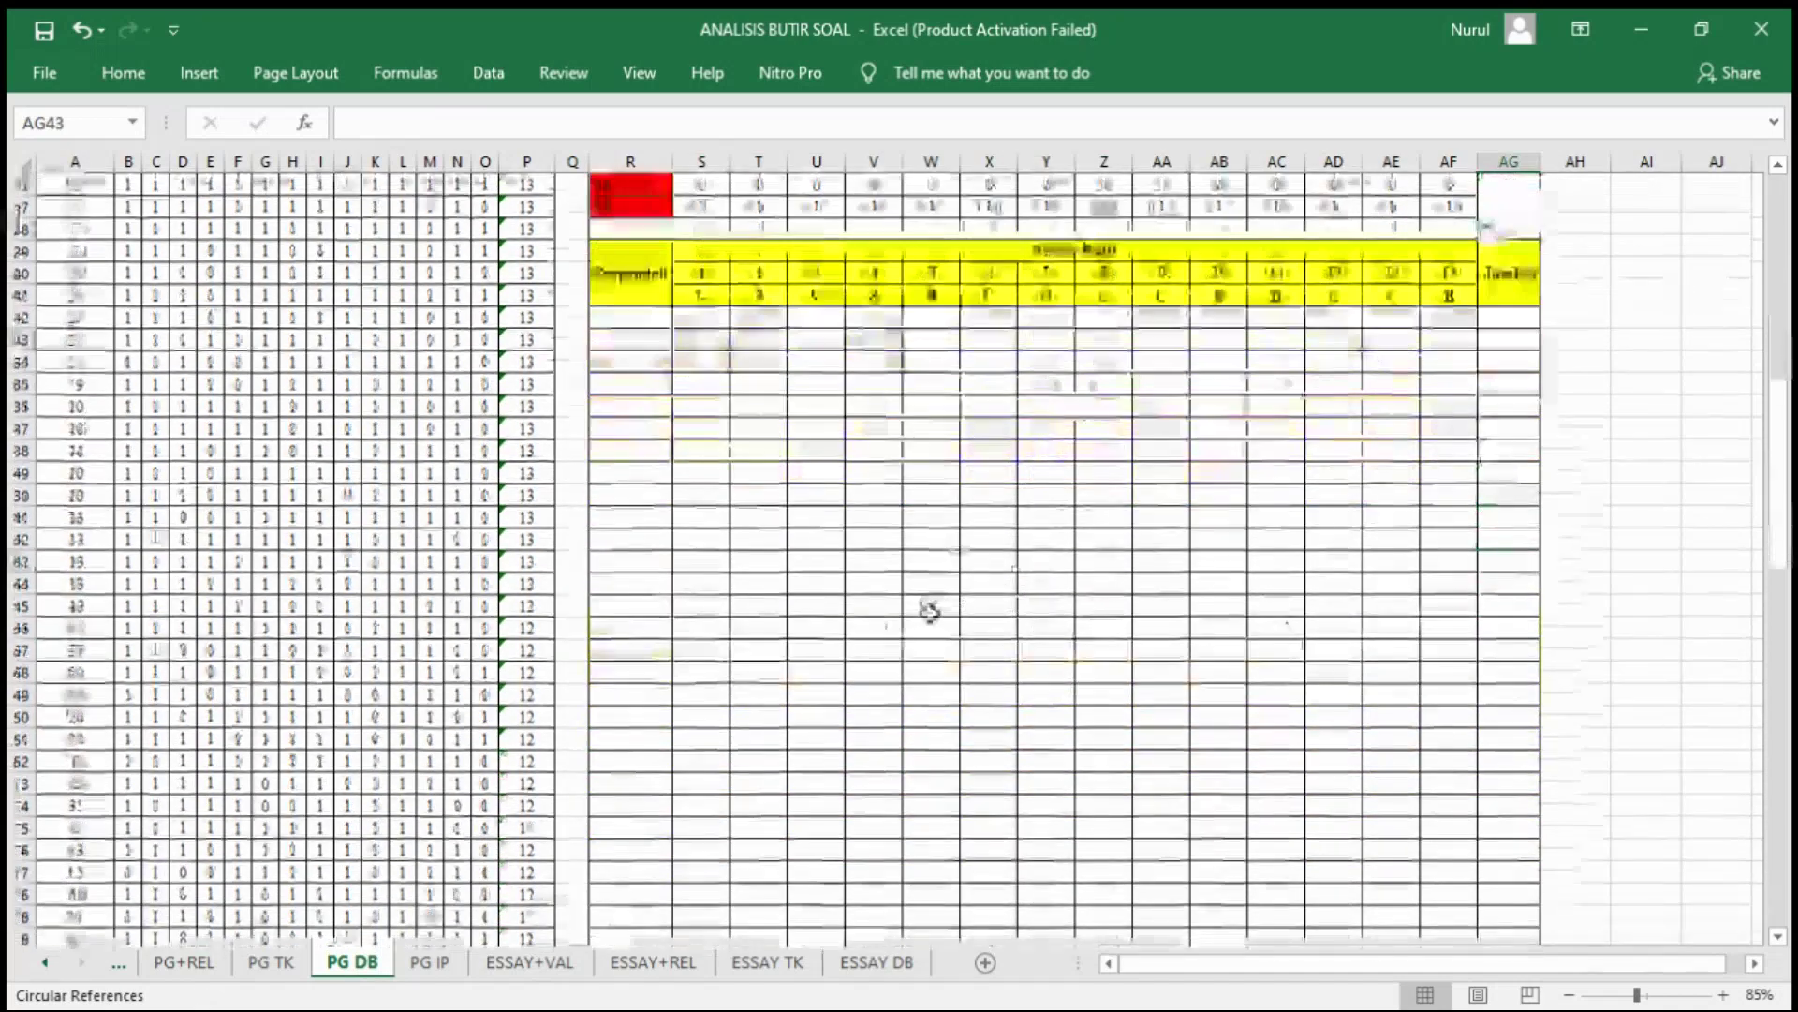
scroll(494, 569, "down", 5)
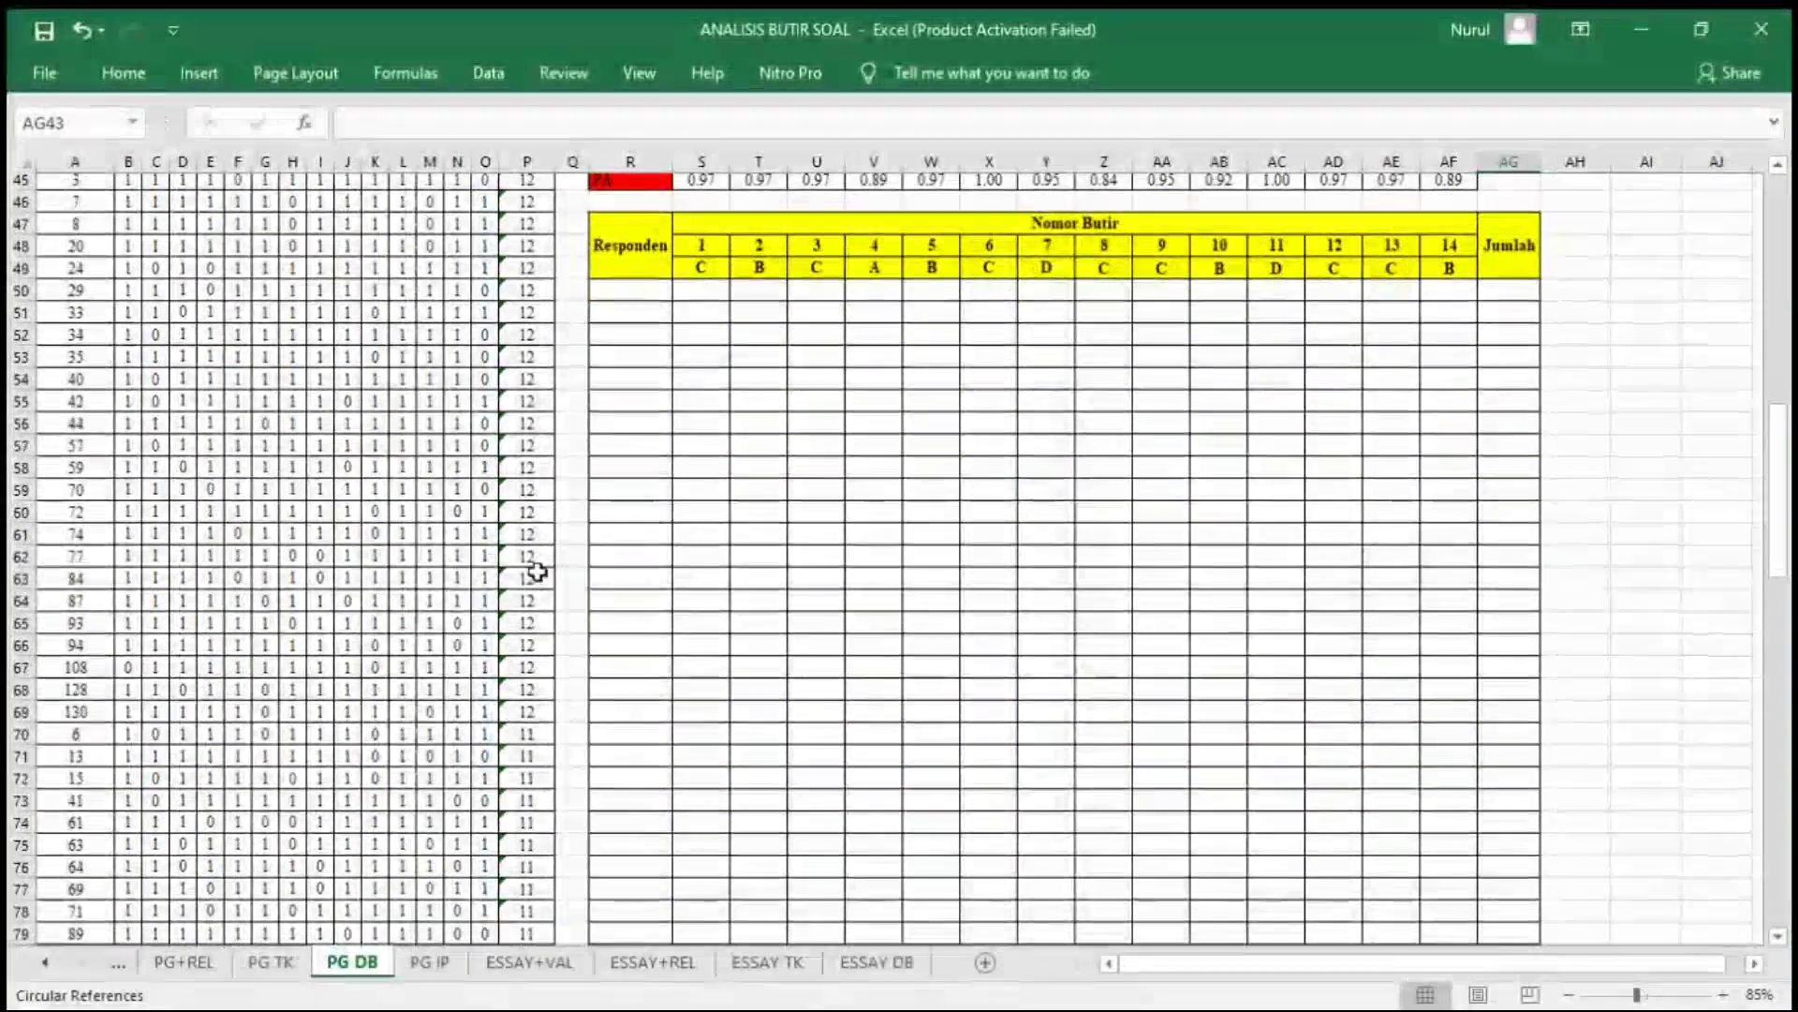
scroll(546, 562, "down", 4)
scroll(578, 623, "down", 16)
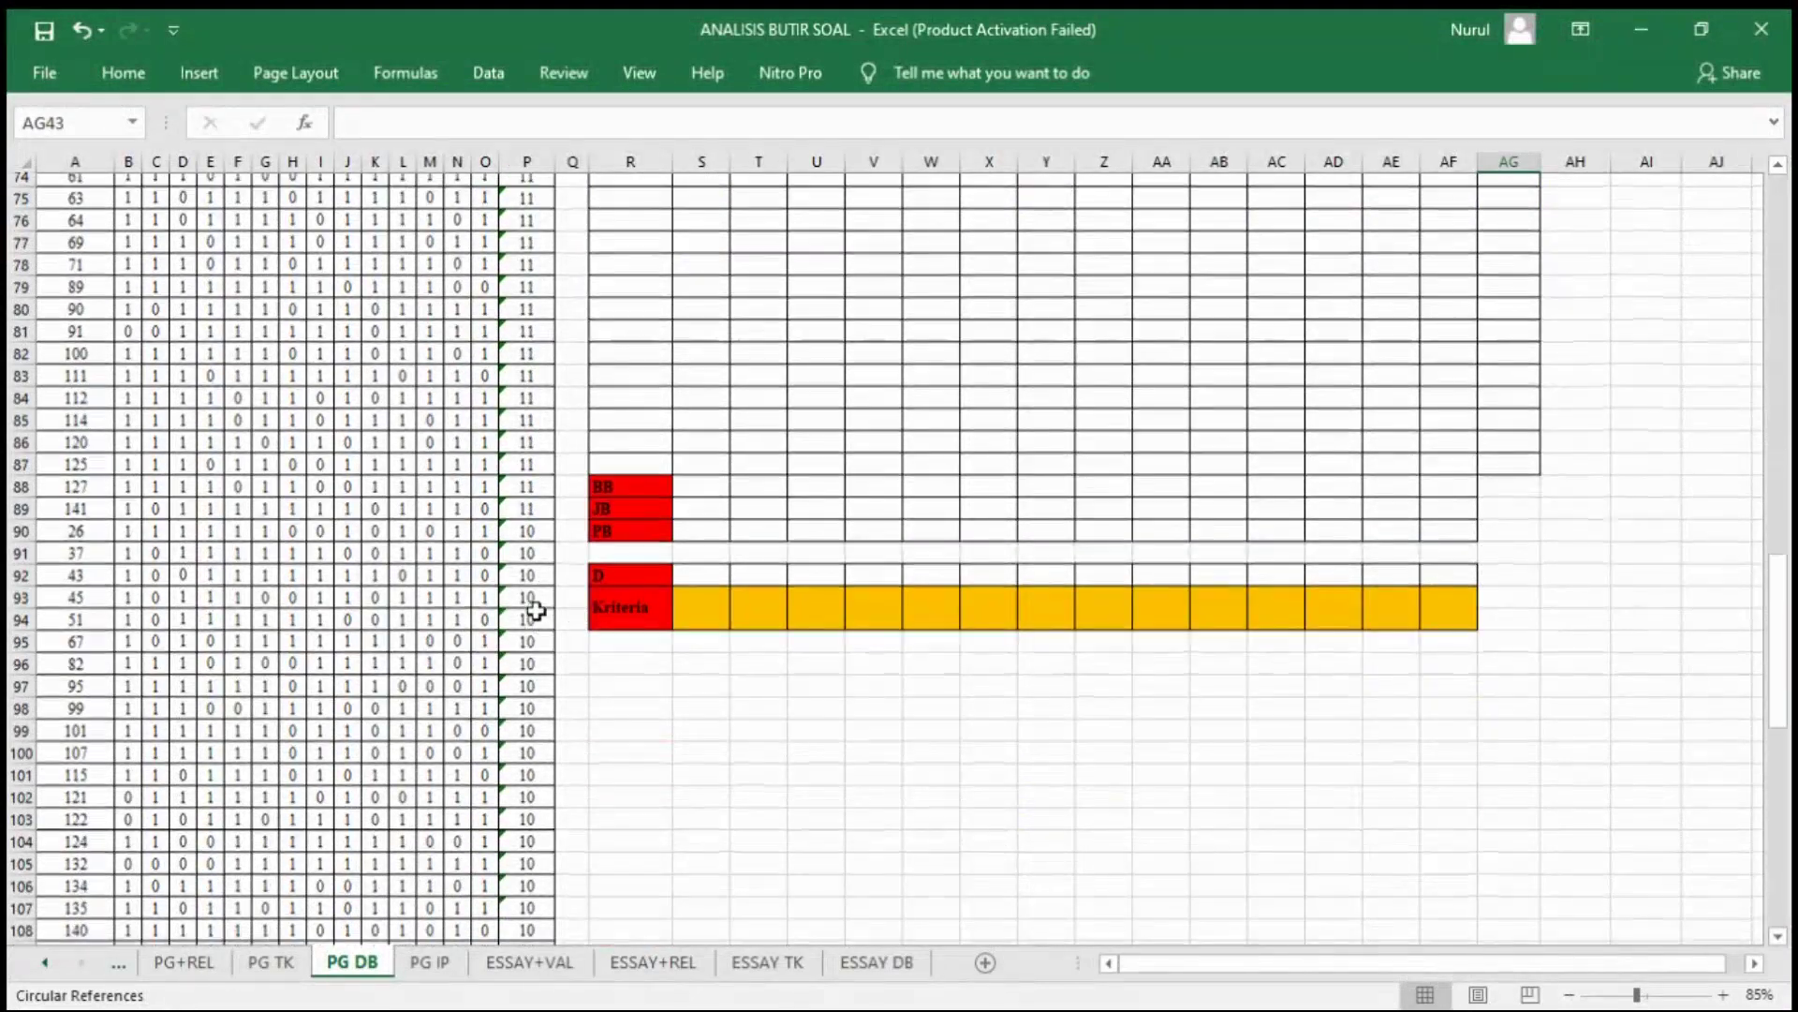
scroll(140, 730, "up", 1)
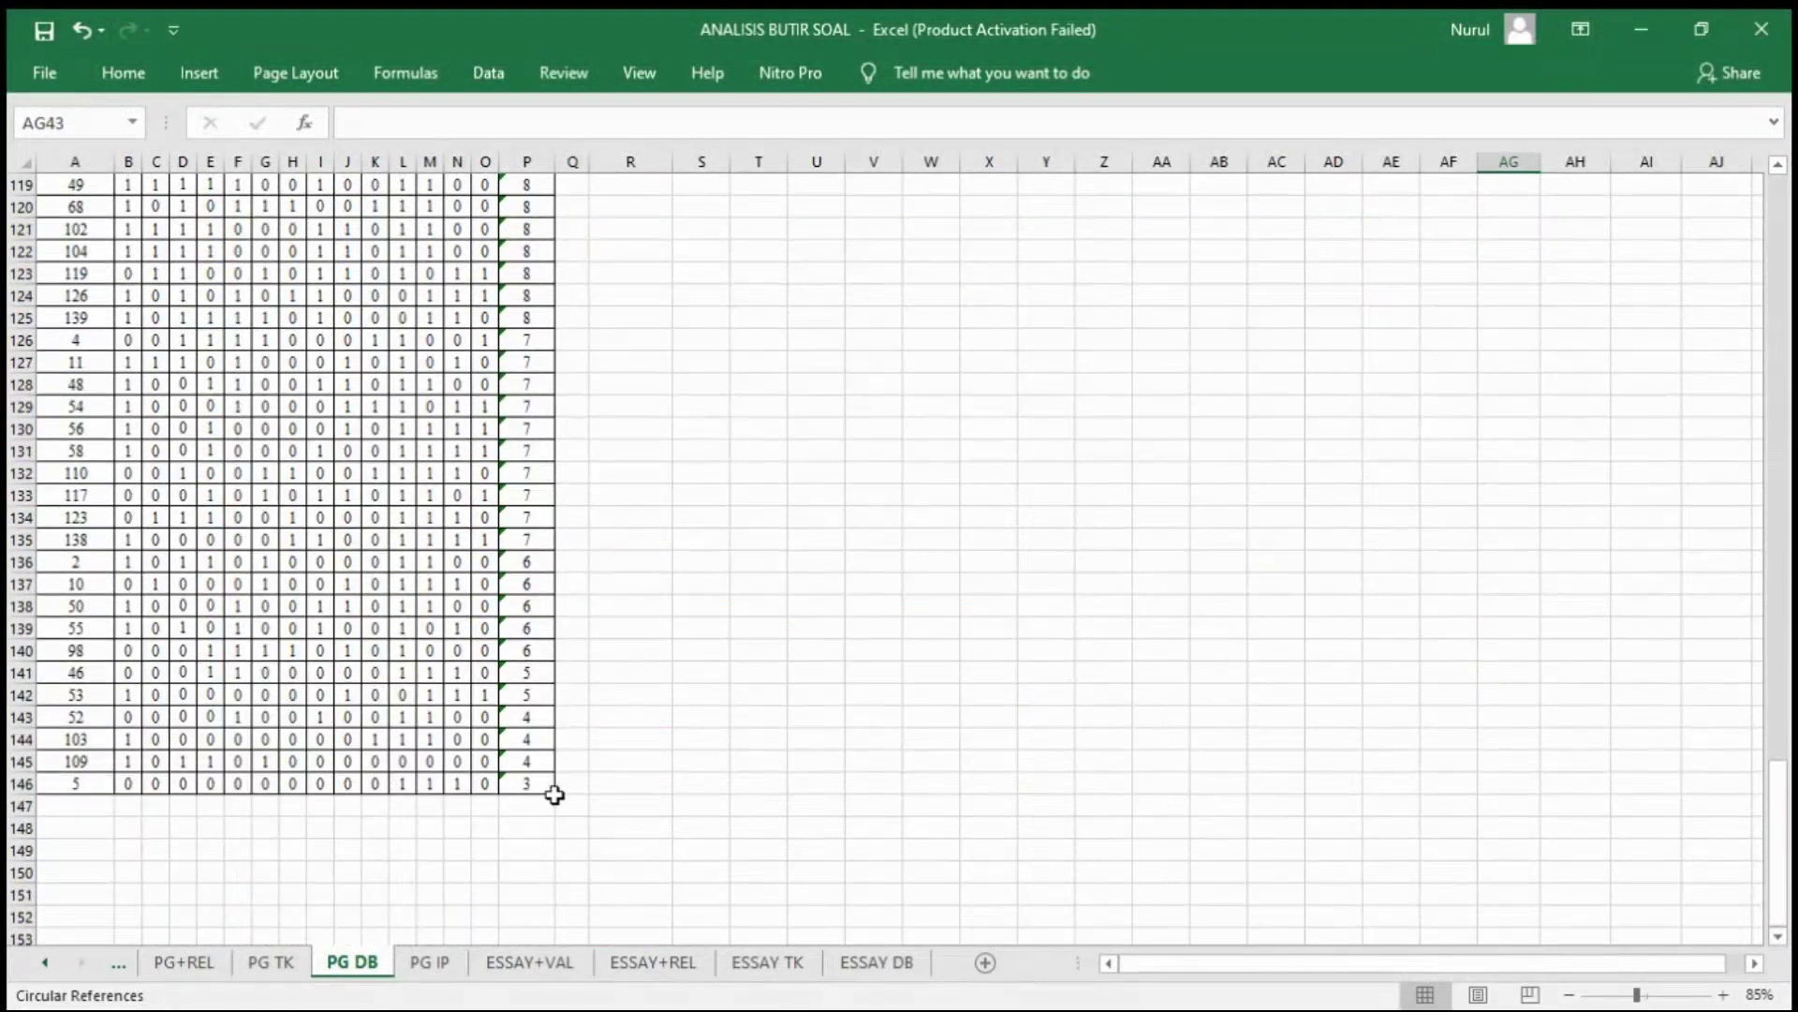
left_click_drag(550, 786, 48, 200)
key("ctrl+c")
scroll(963, 602, "up", 13)
scroll(565, 348, "up", 10)
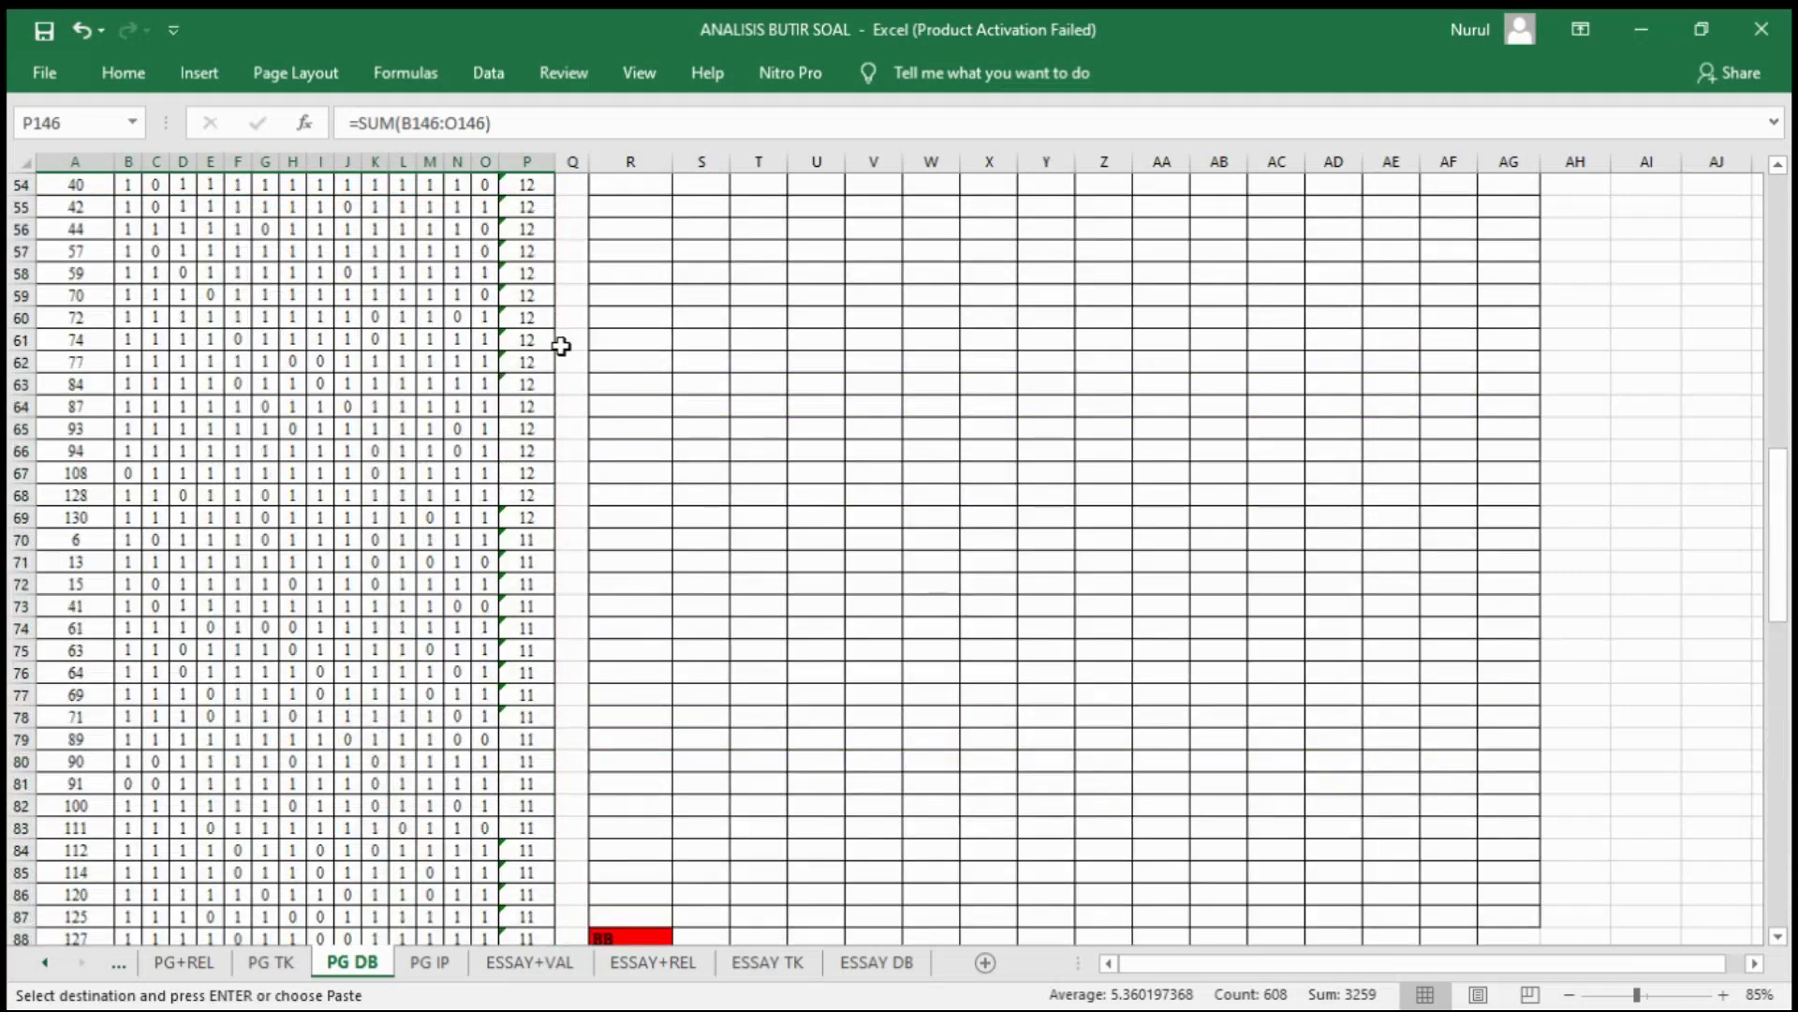
left_click_drag(622, 297, 1513, 824)
key("ctrl+v")
scroll(1446, 783, "up", 7)
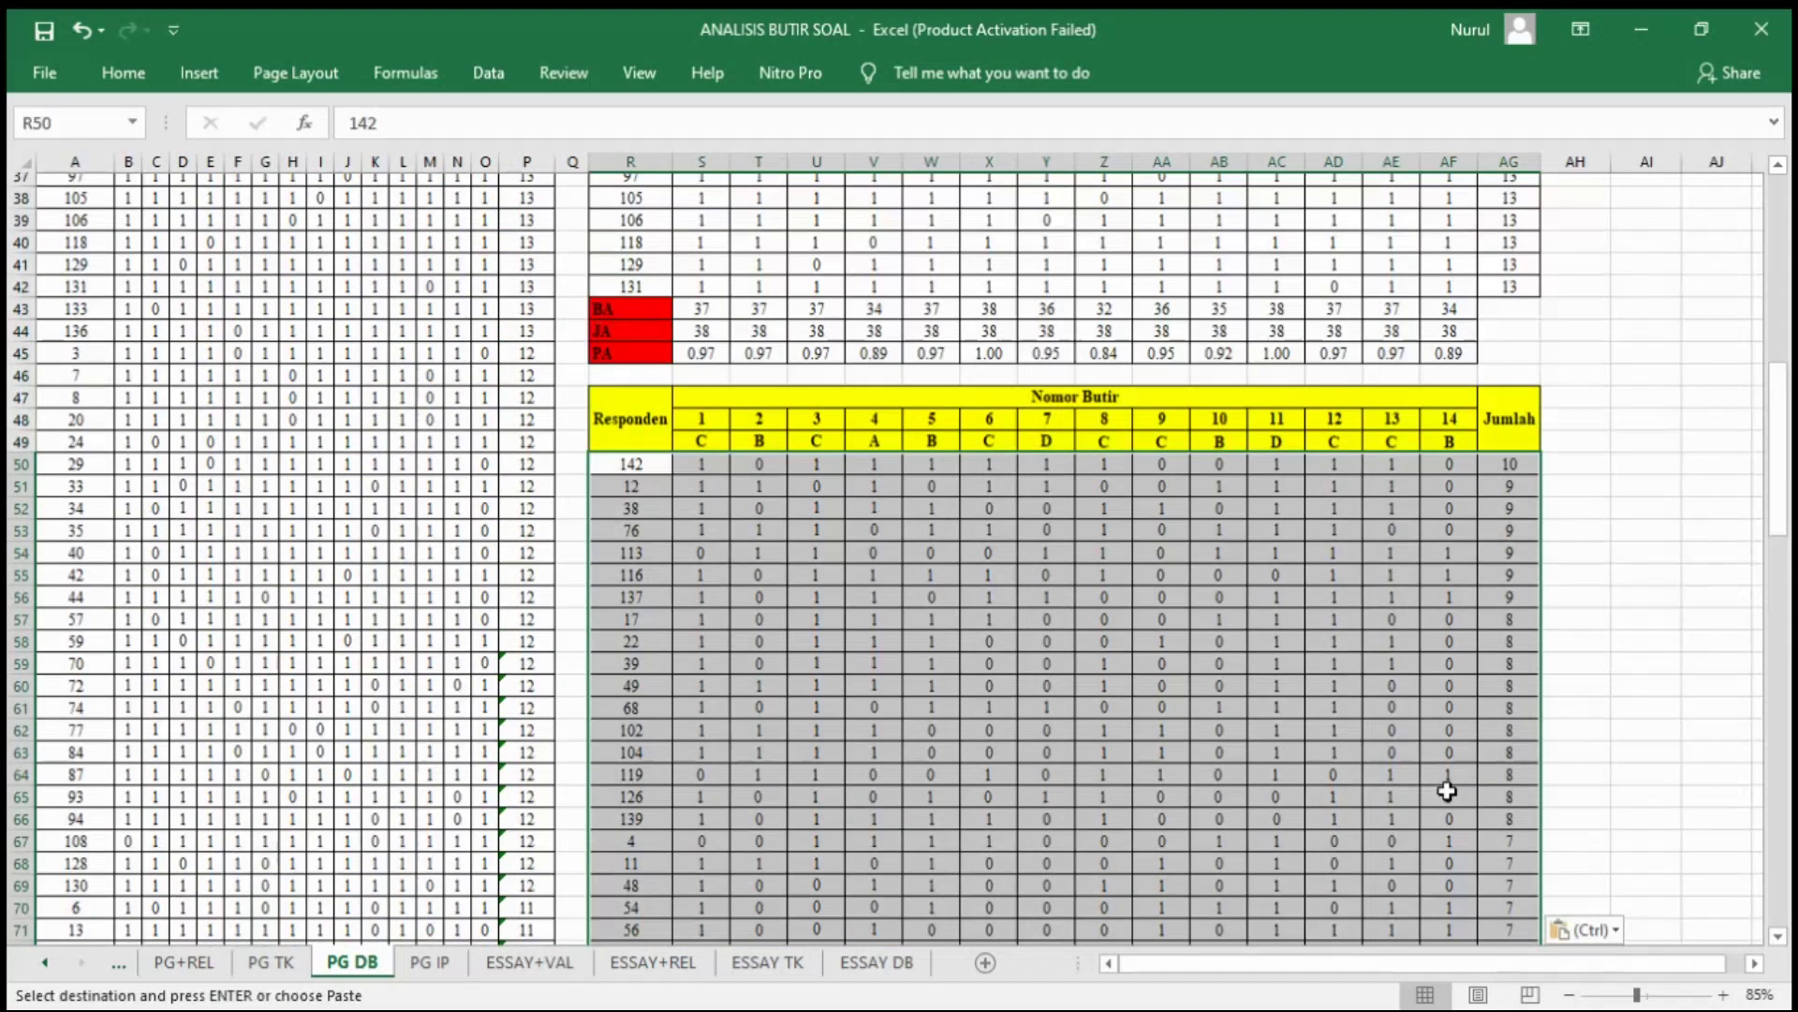
Step: Calculate BB for the first item in S88 with =SUM(S50:S87)
scroll(656, 711, "down", 10)
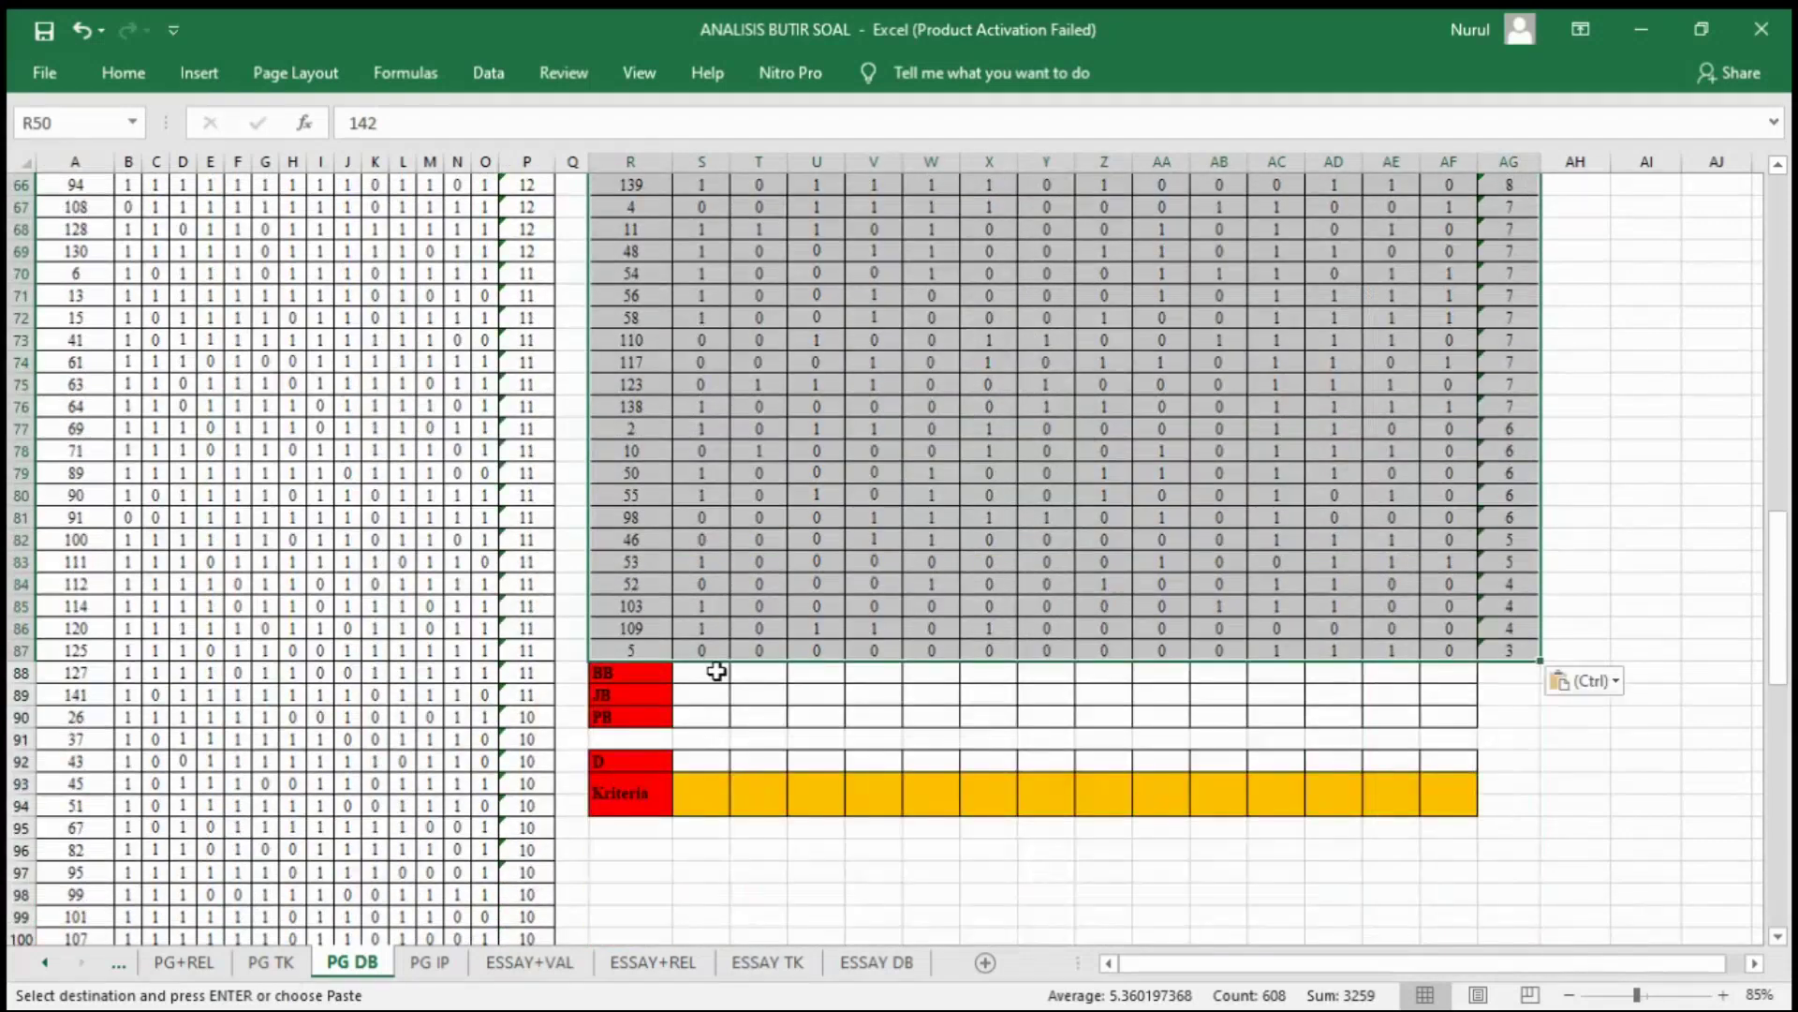
left_click(718, 676)
type("=SUM(")
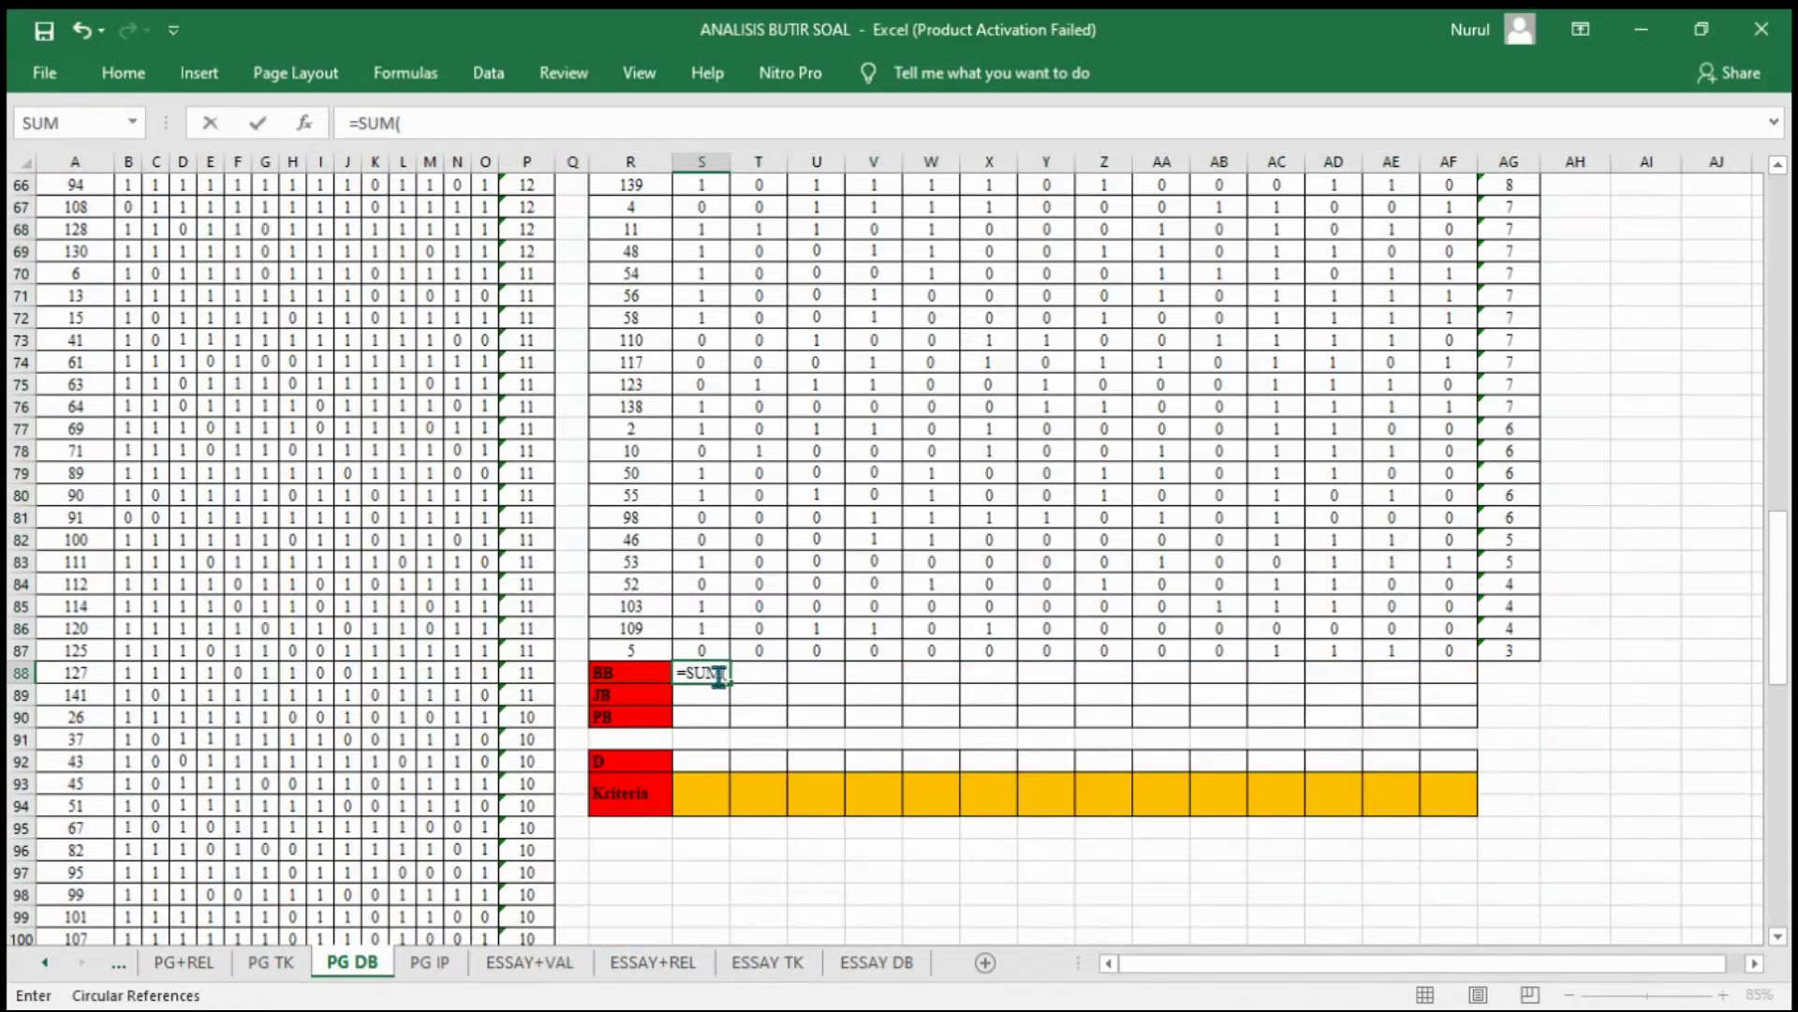
scroll(717, 676, "up", 8)
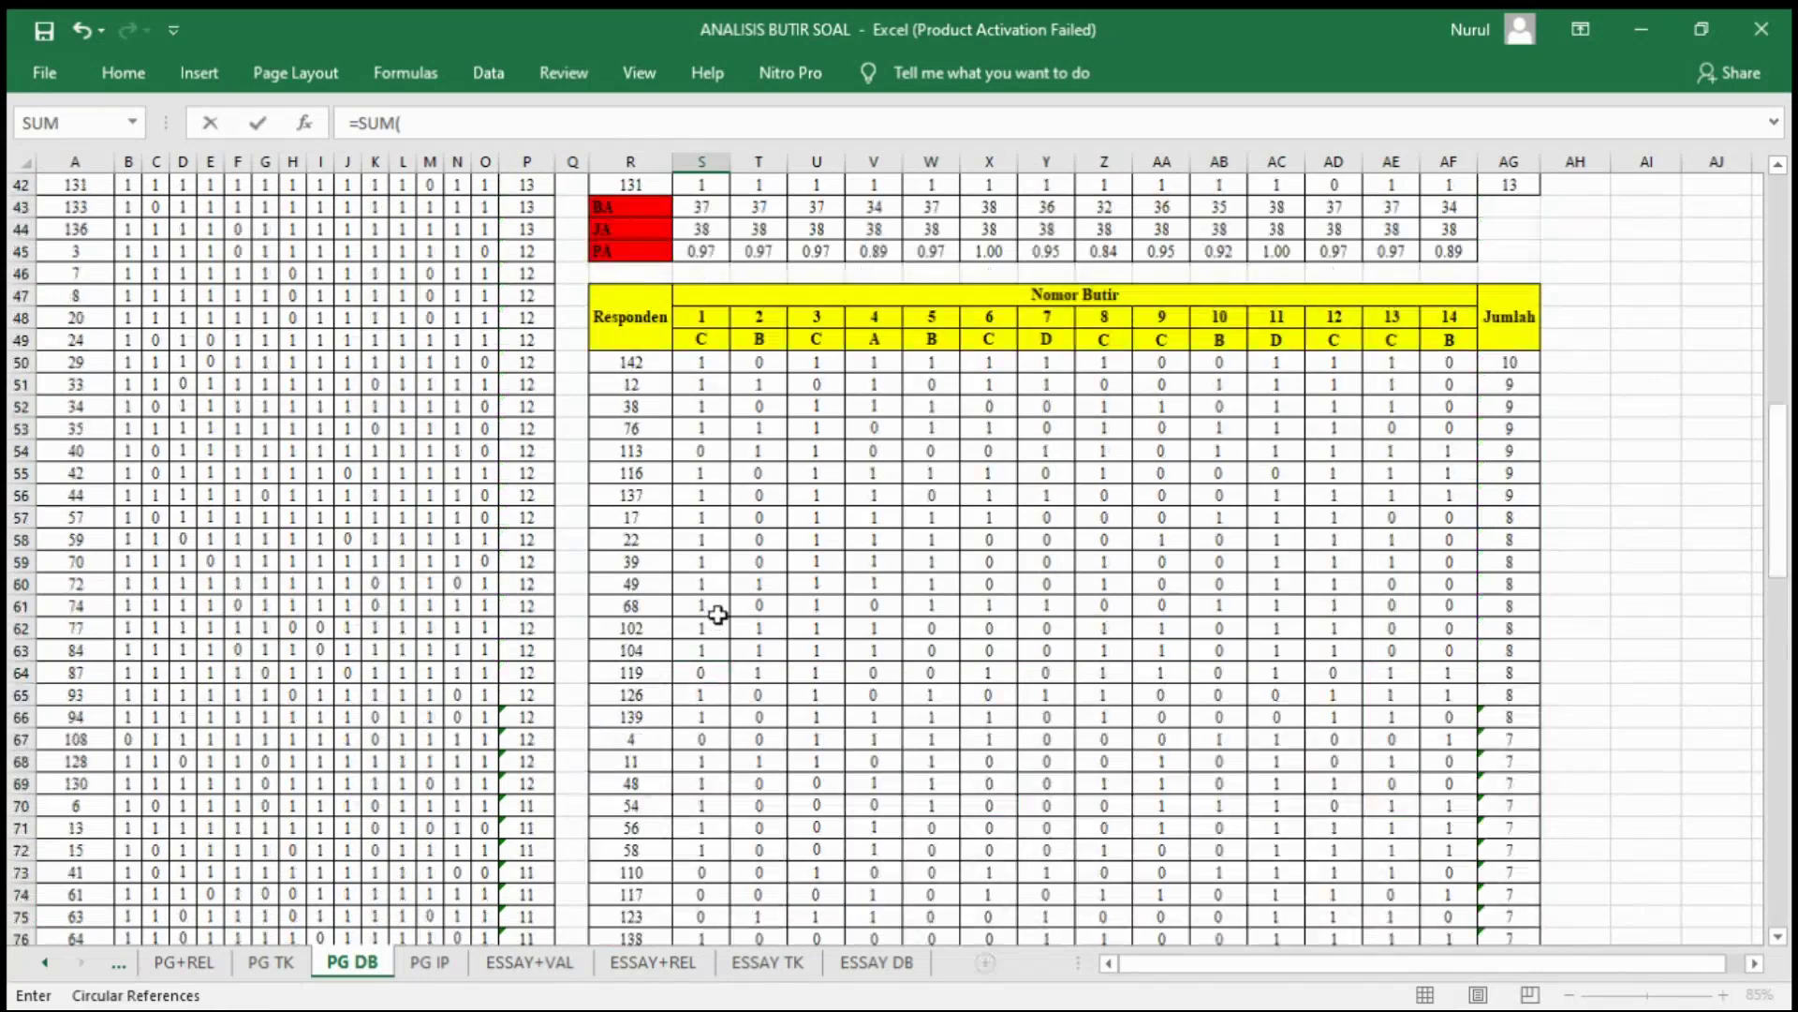
left_click_drag(701, 361, 710, 929)
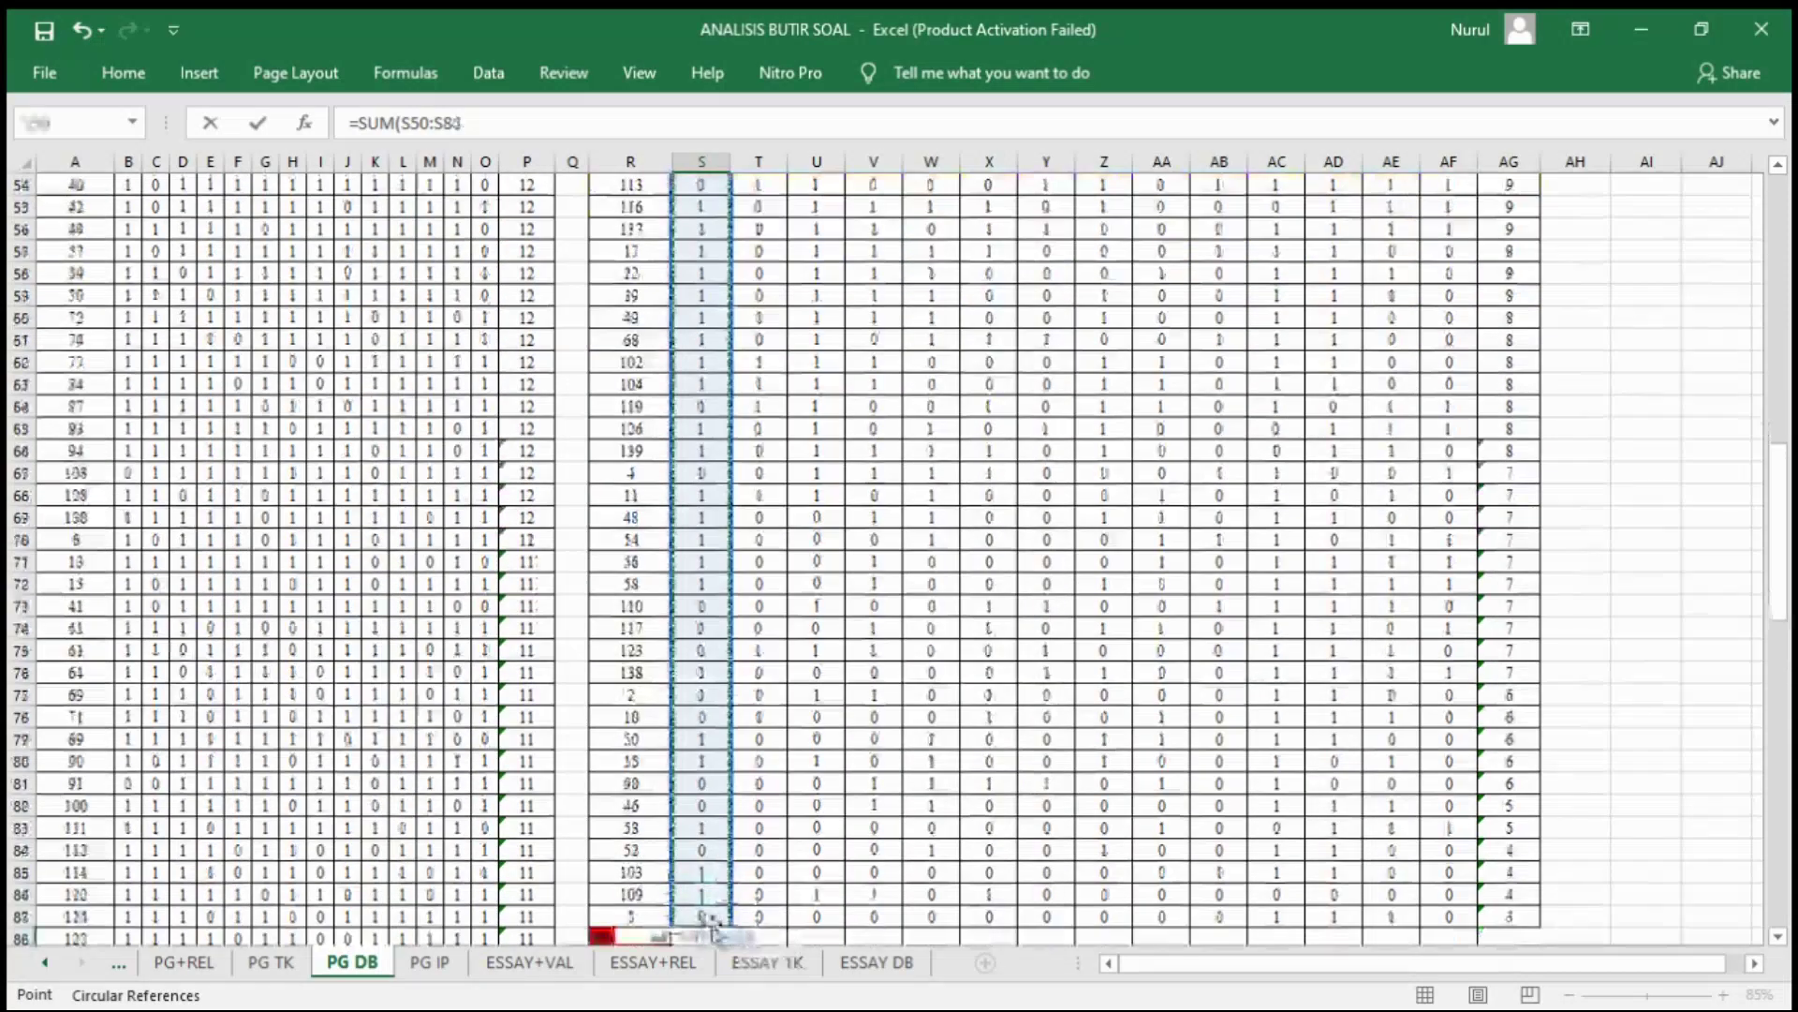
key("Return")
Step: Enter 38 as JB in S89 and fill both the BB and JB rows across through column AF
scroll(758, 794, "down", 1)
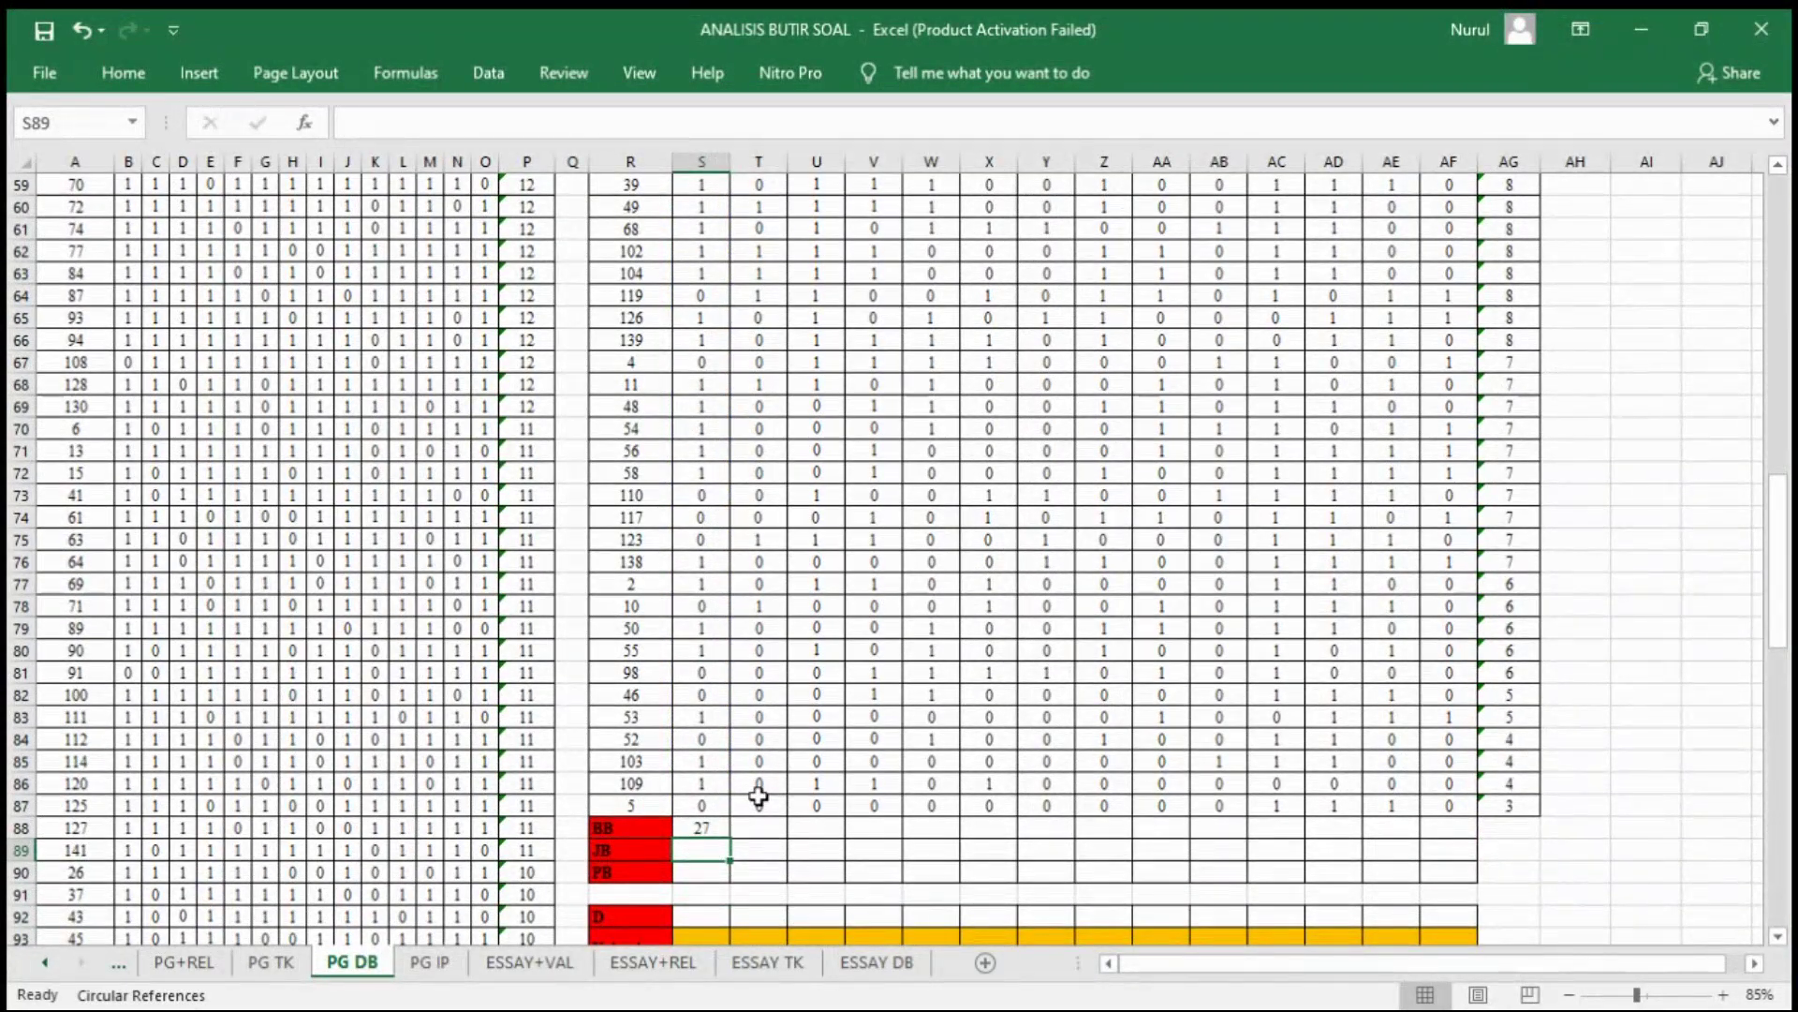
type("38")
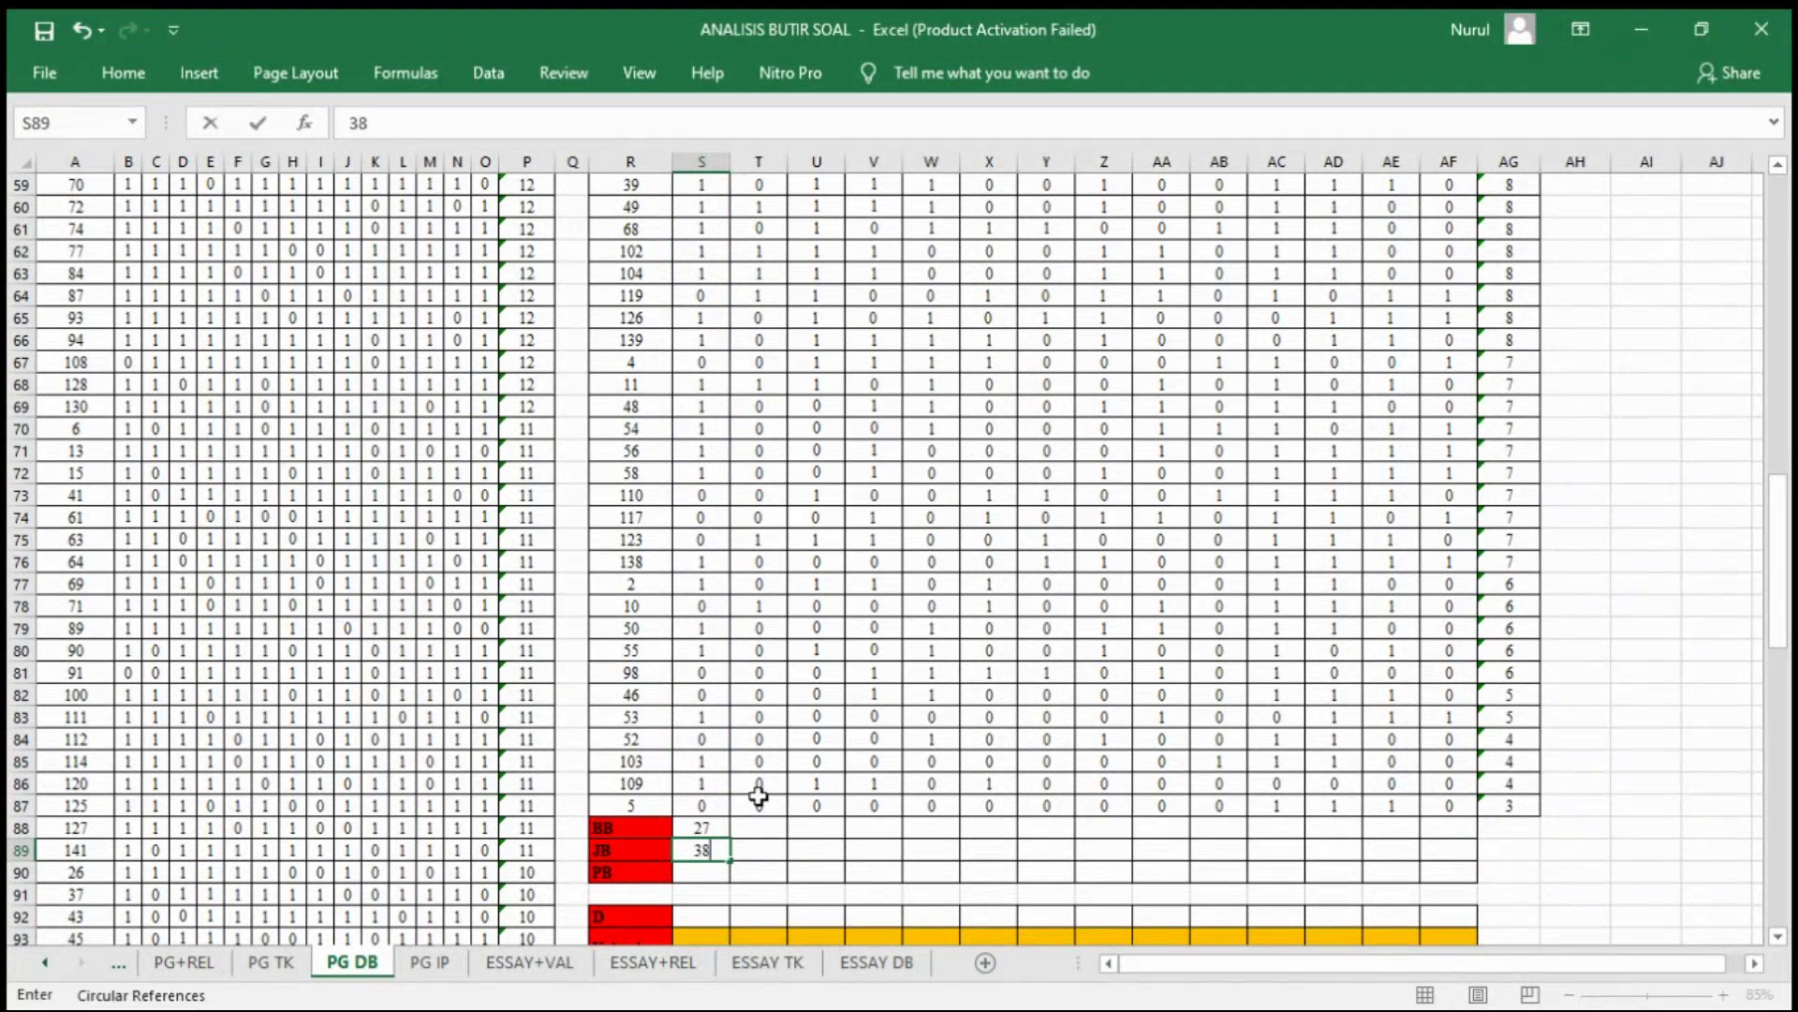
key("Return")
left_click(721, 828)
left_click_drag(729, 837, 1471, 834)
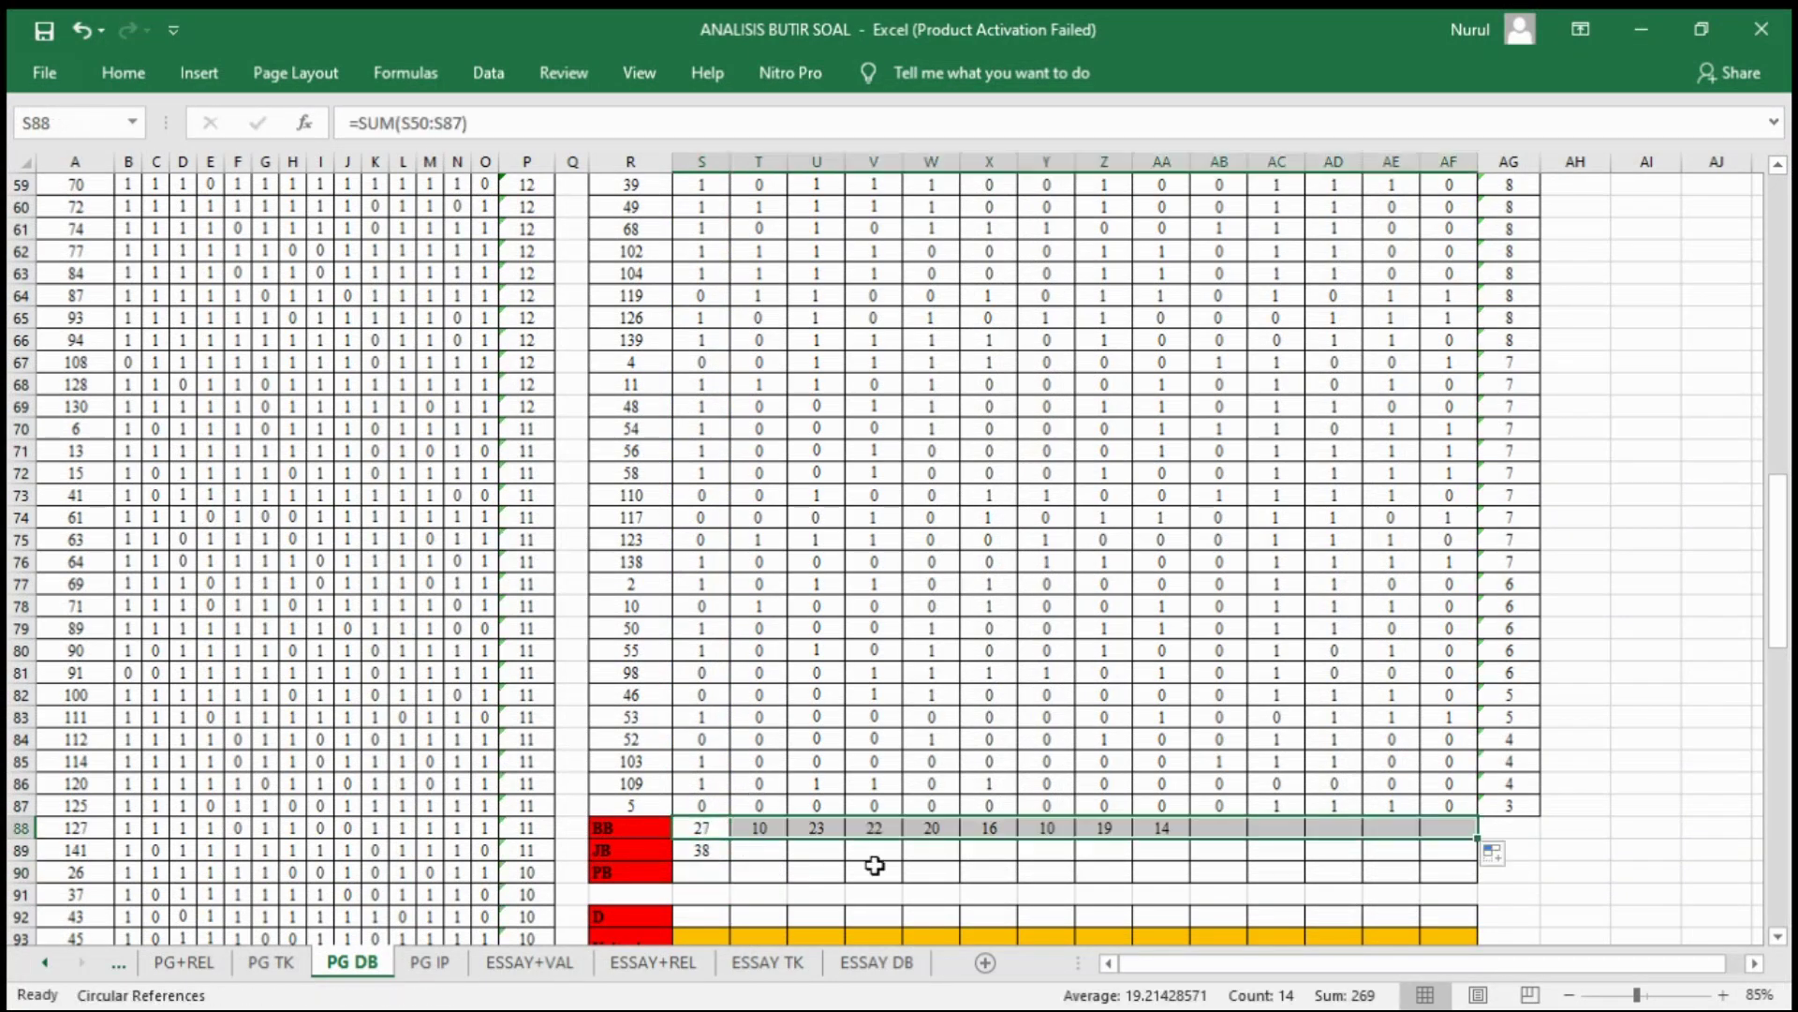
left_click(726, 858)
left_click_drag(734, 868, 1457, 849)
Step: Calculate PB in S90 with =S88/S89 and fill the formula across through AF90
scroll(940, 847, "down", 2)
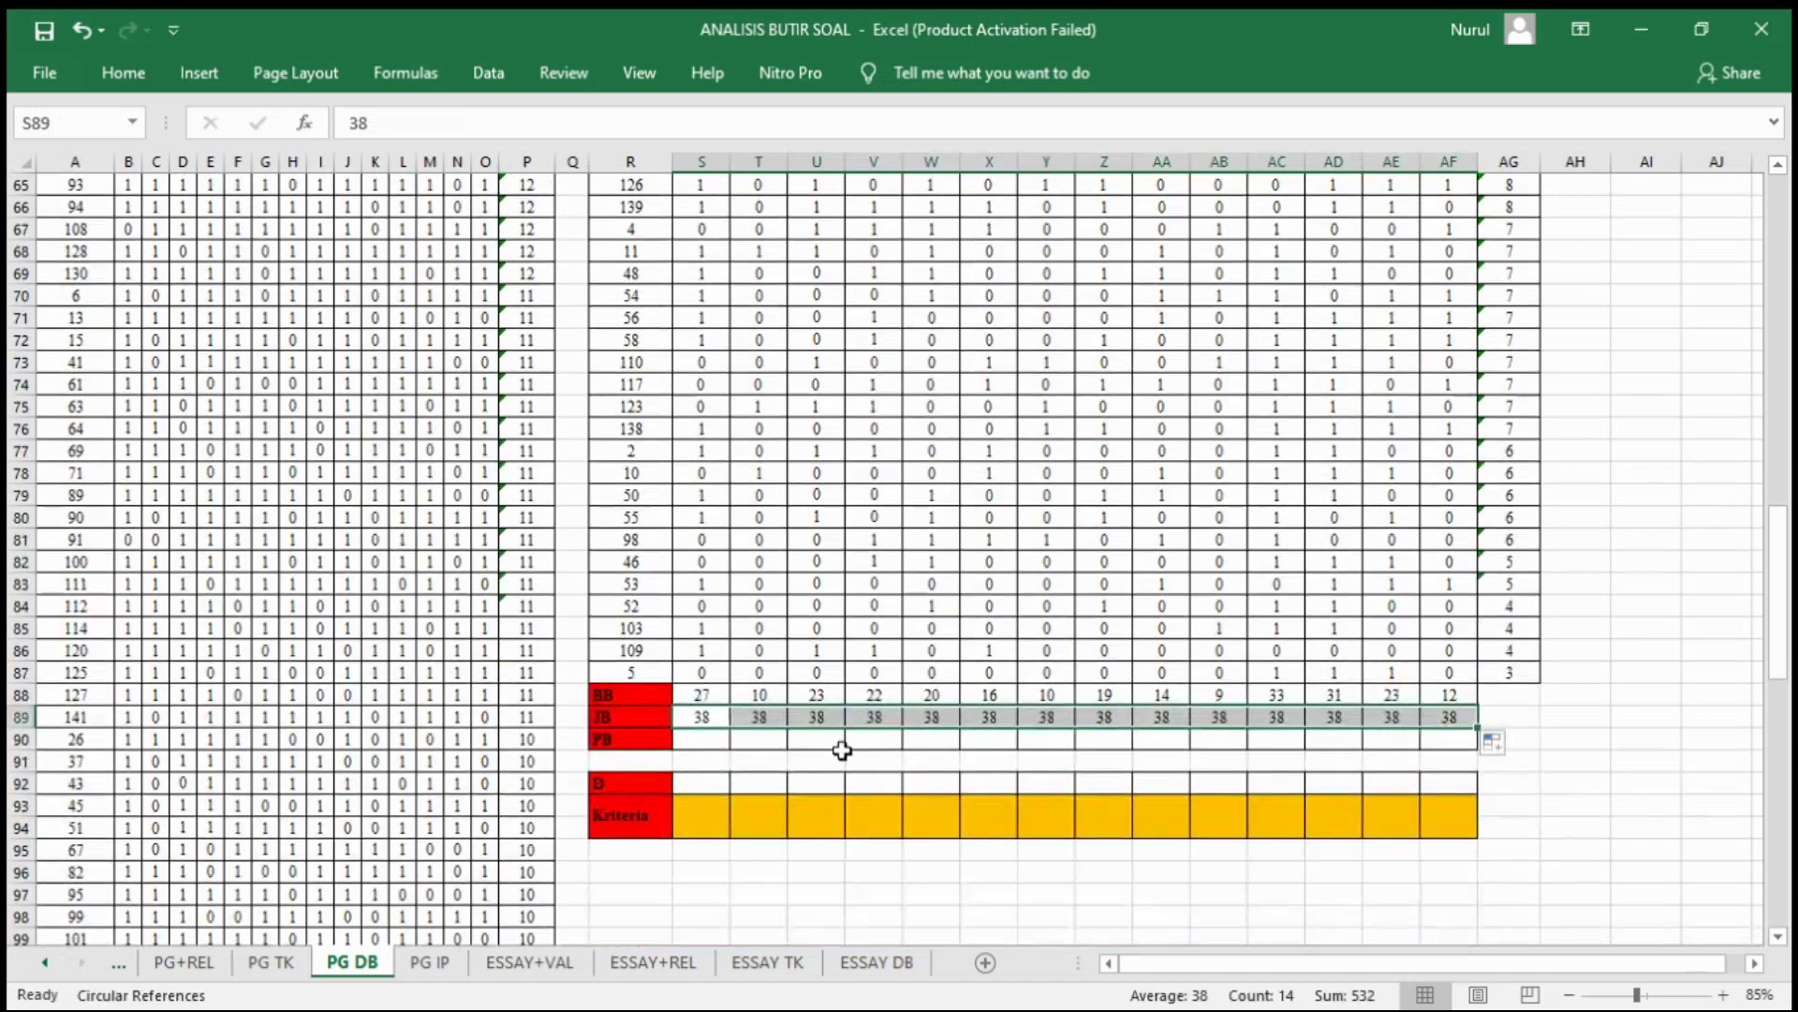
left_click(686, 740)
type("=")
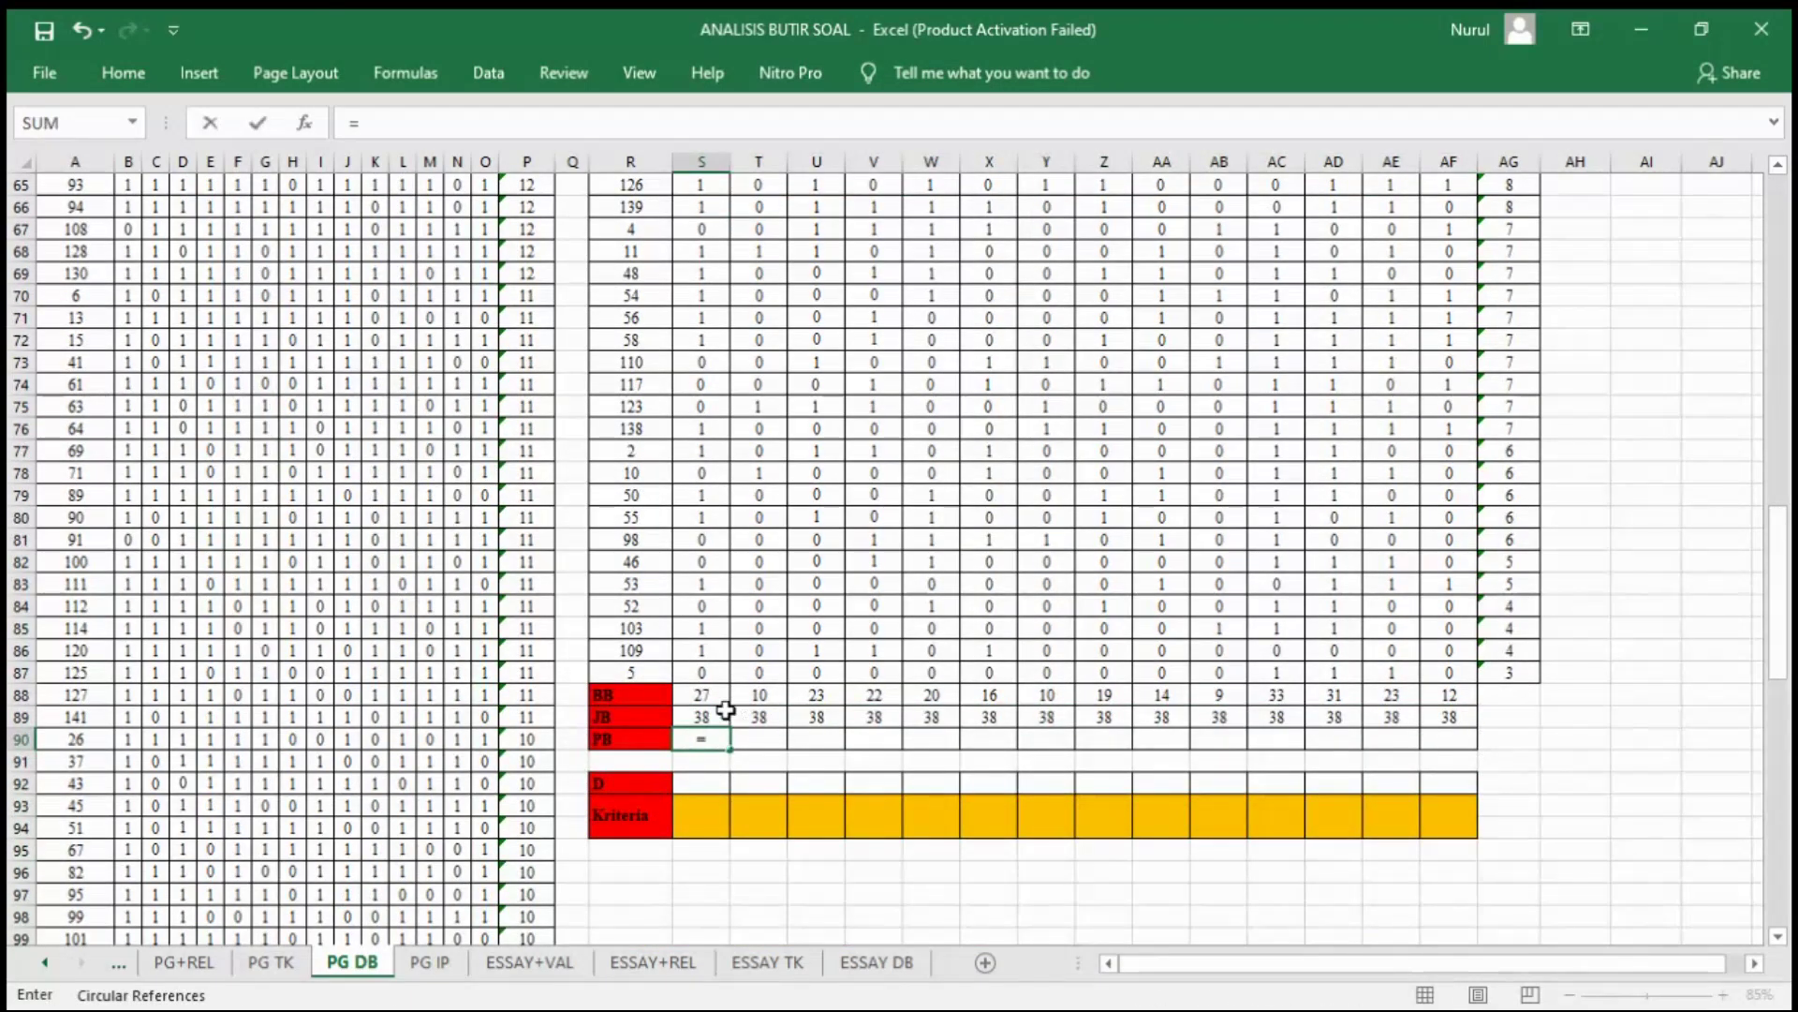
left_click(703, 696)
type("/")
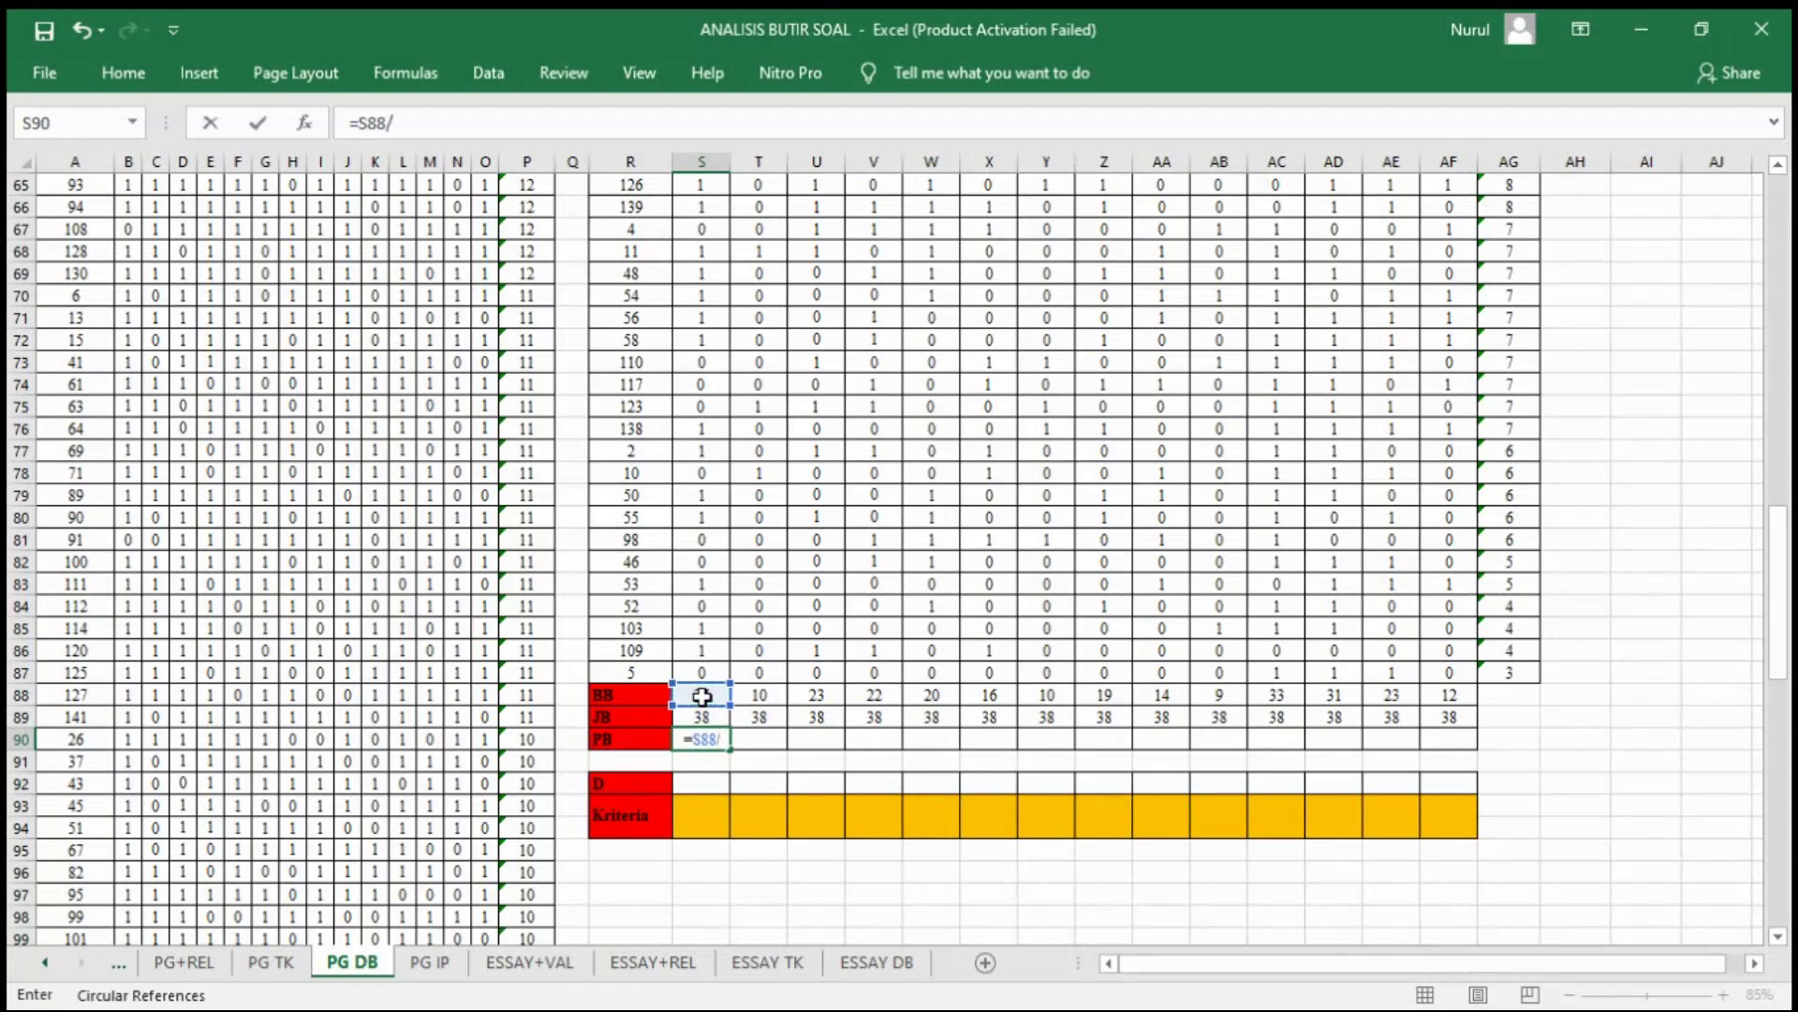
left_click(717, 717)
key("Return")
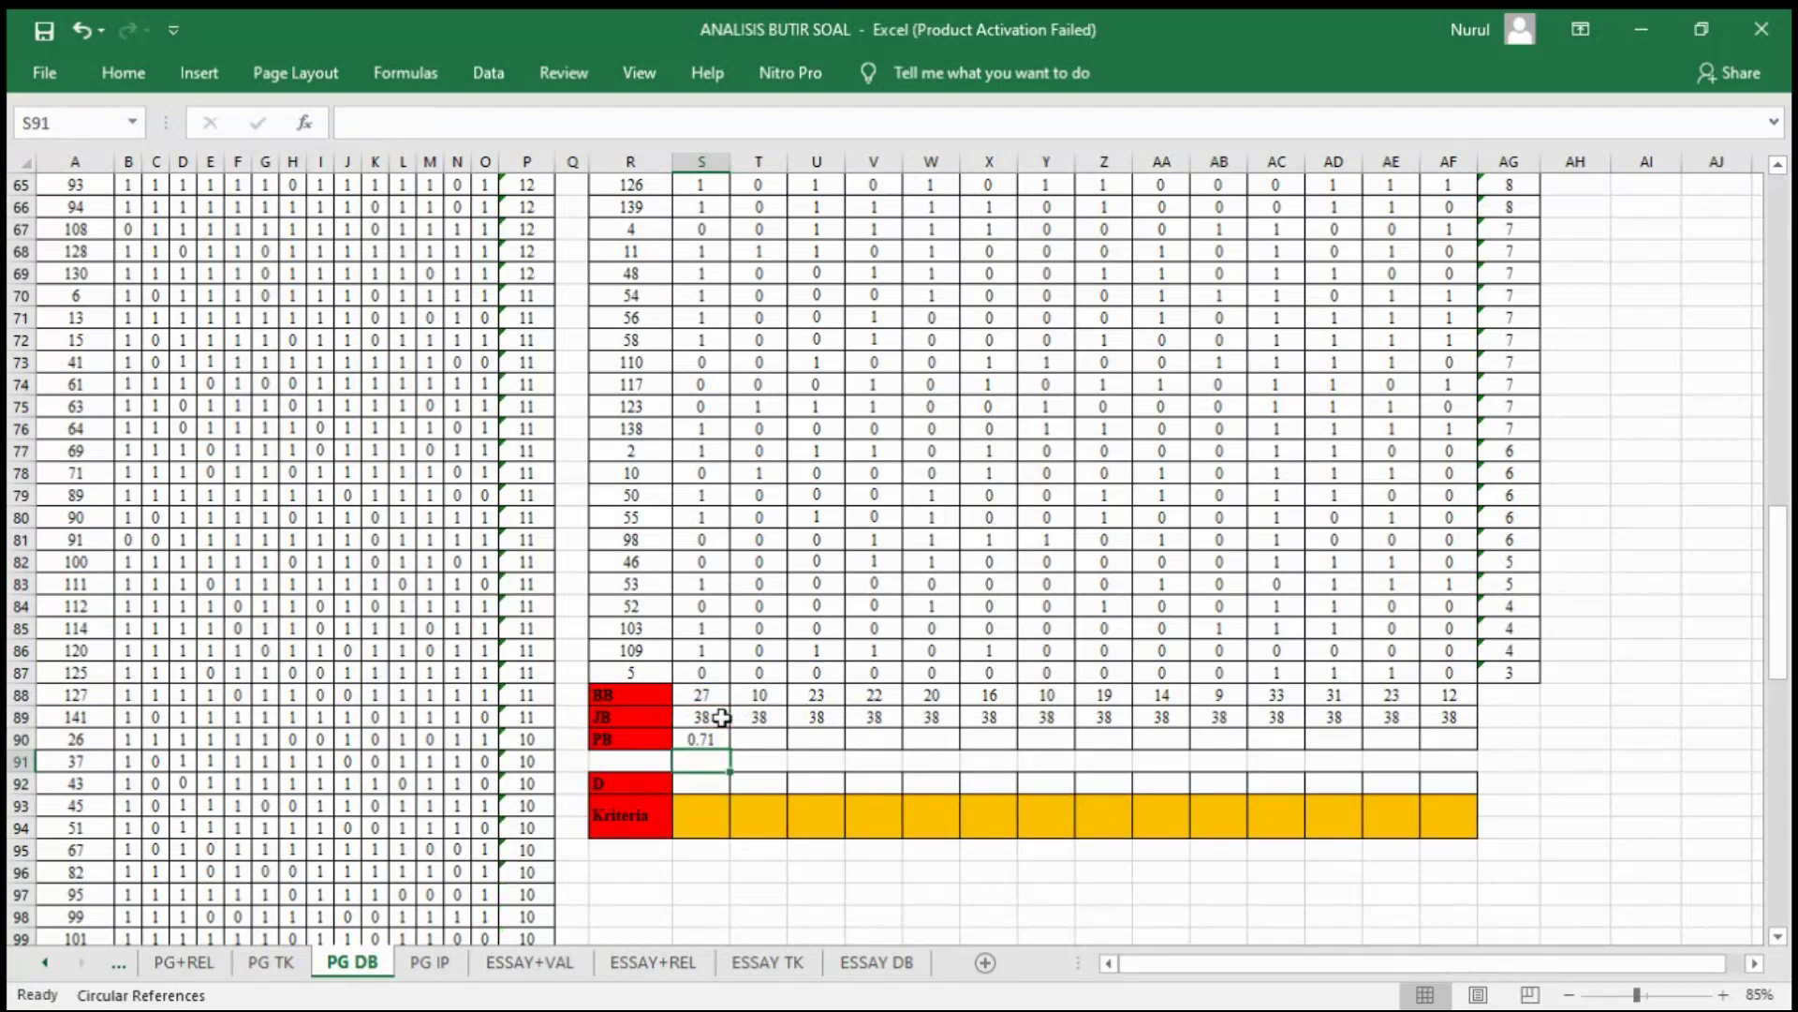
left_click(704, 739)
left_click_drag(728, 749, 1453, 739)
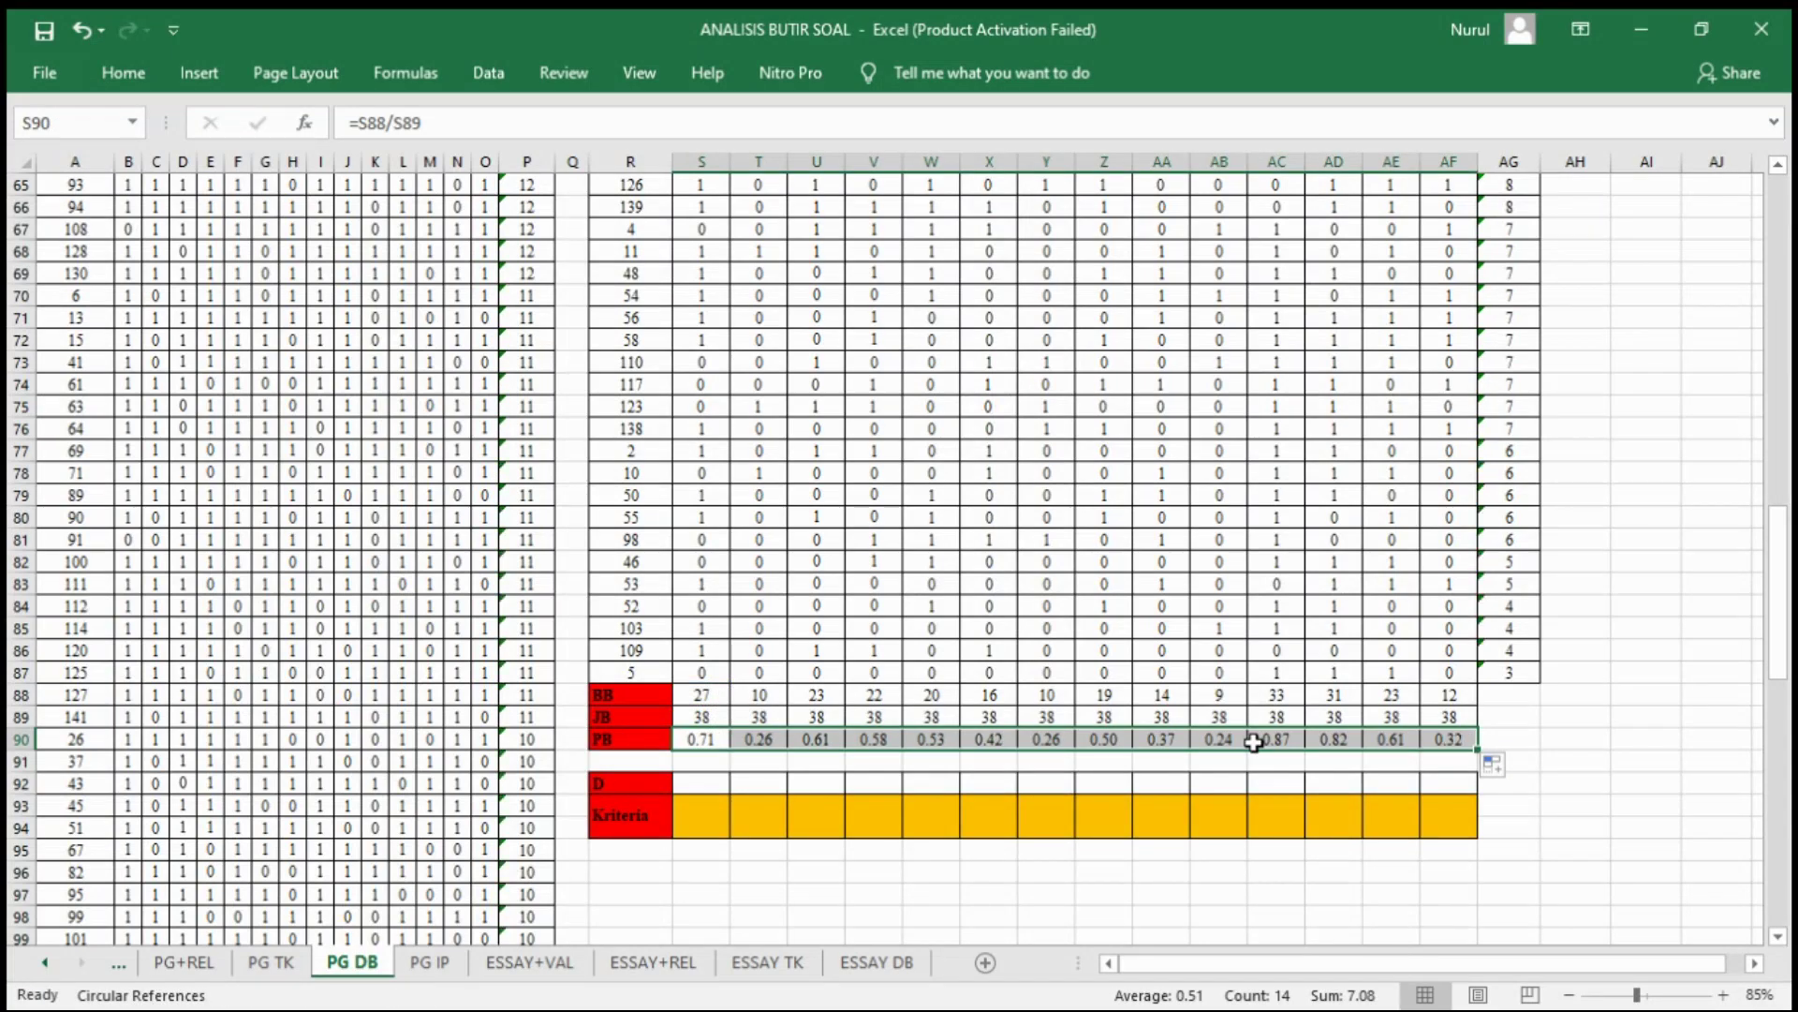
Step: Calculate the discrimination power D in S92 with =S45-S90 and fill it across through AF92
scroll(1254, 742, "down", 2)
left_click(931, 739)
mouse_move(1779, 690)
left_mouse_down()
mouse_move(1769, 383)
mouse_move(1768, 680)
left_mouse_up()
left_click(700, 694)
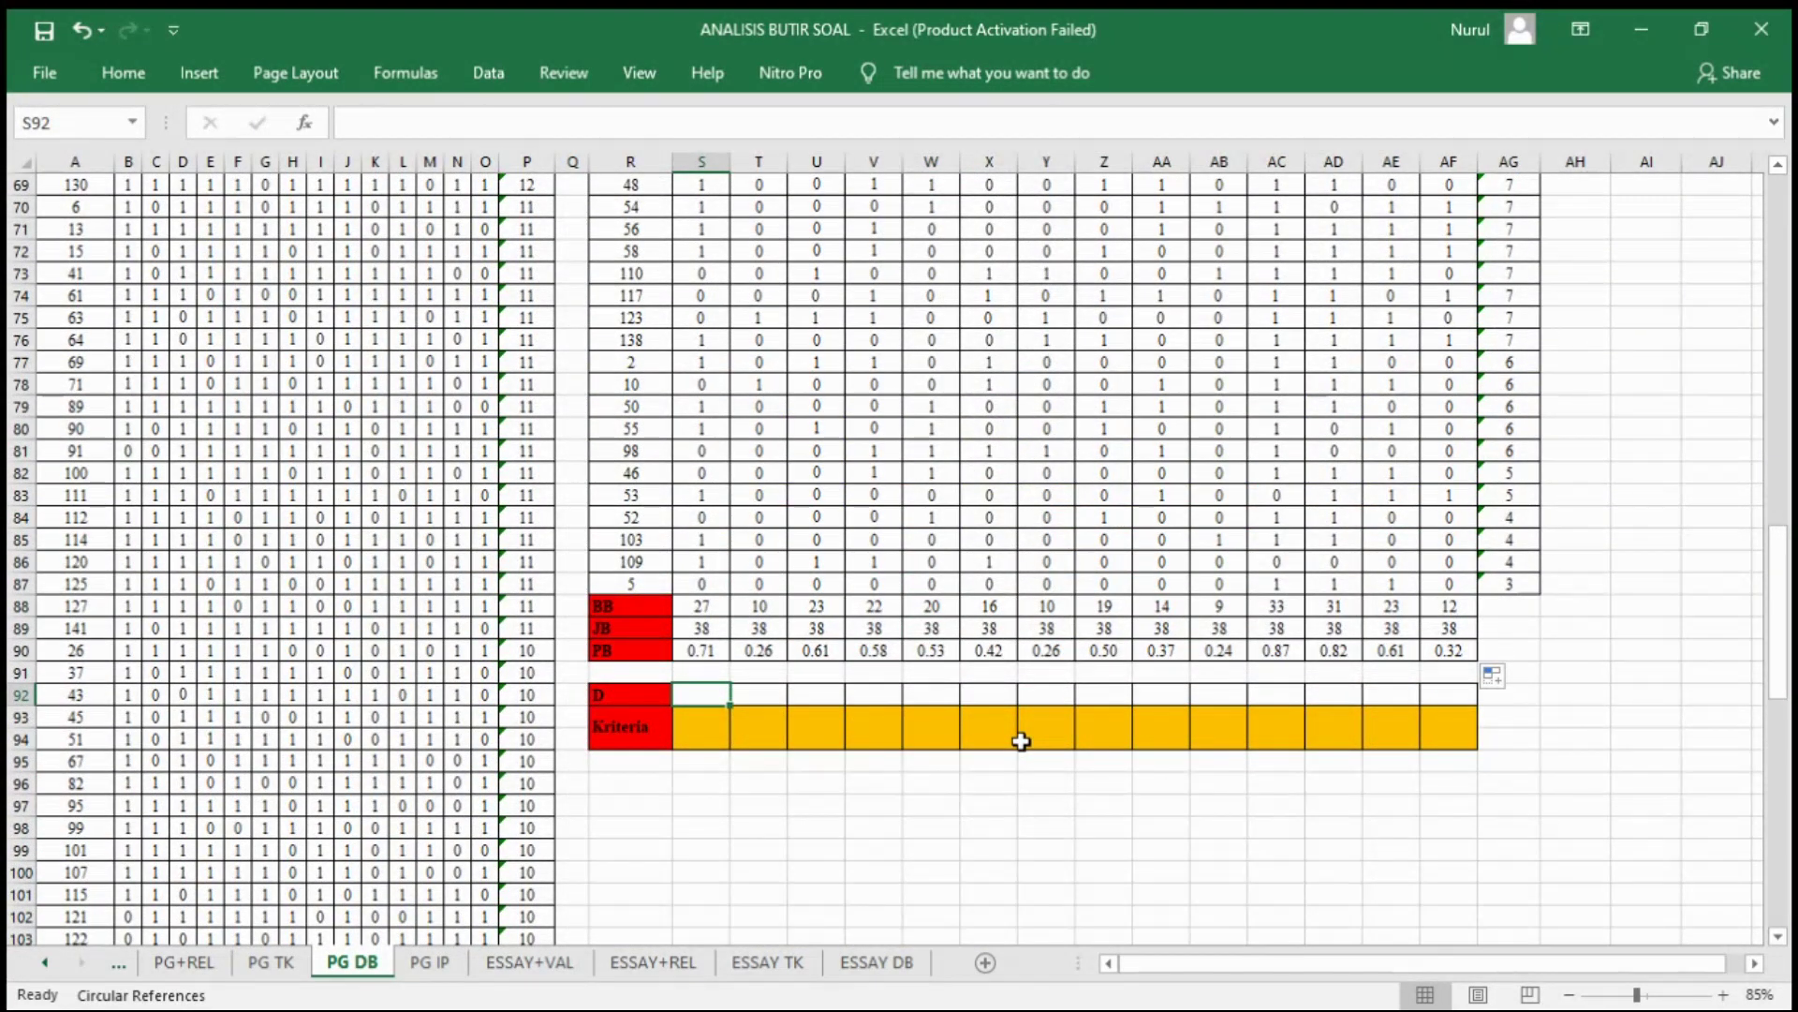
type("=")
scroll(883, 690, "up", 12)
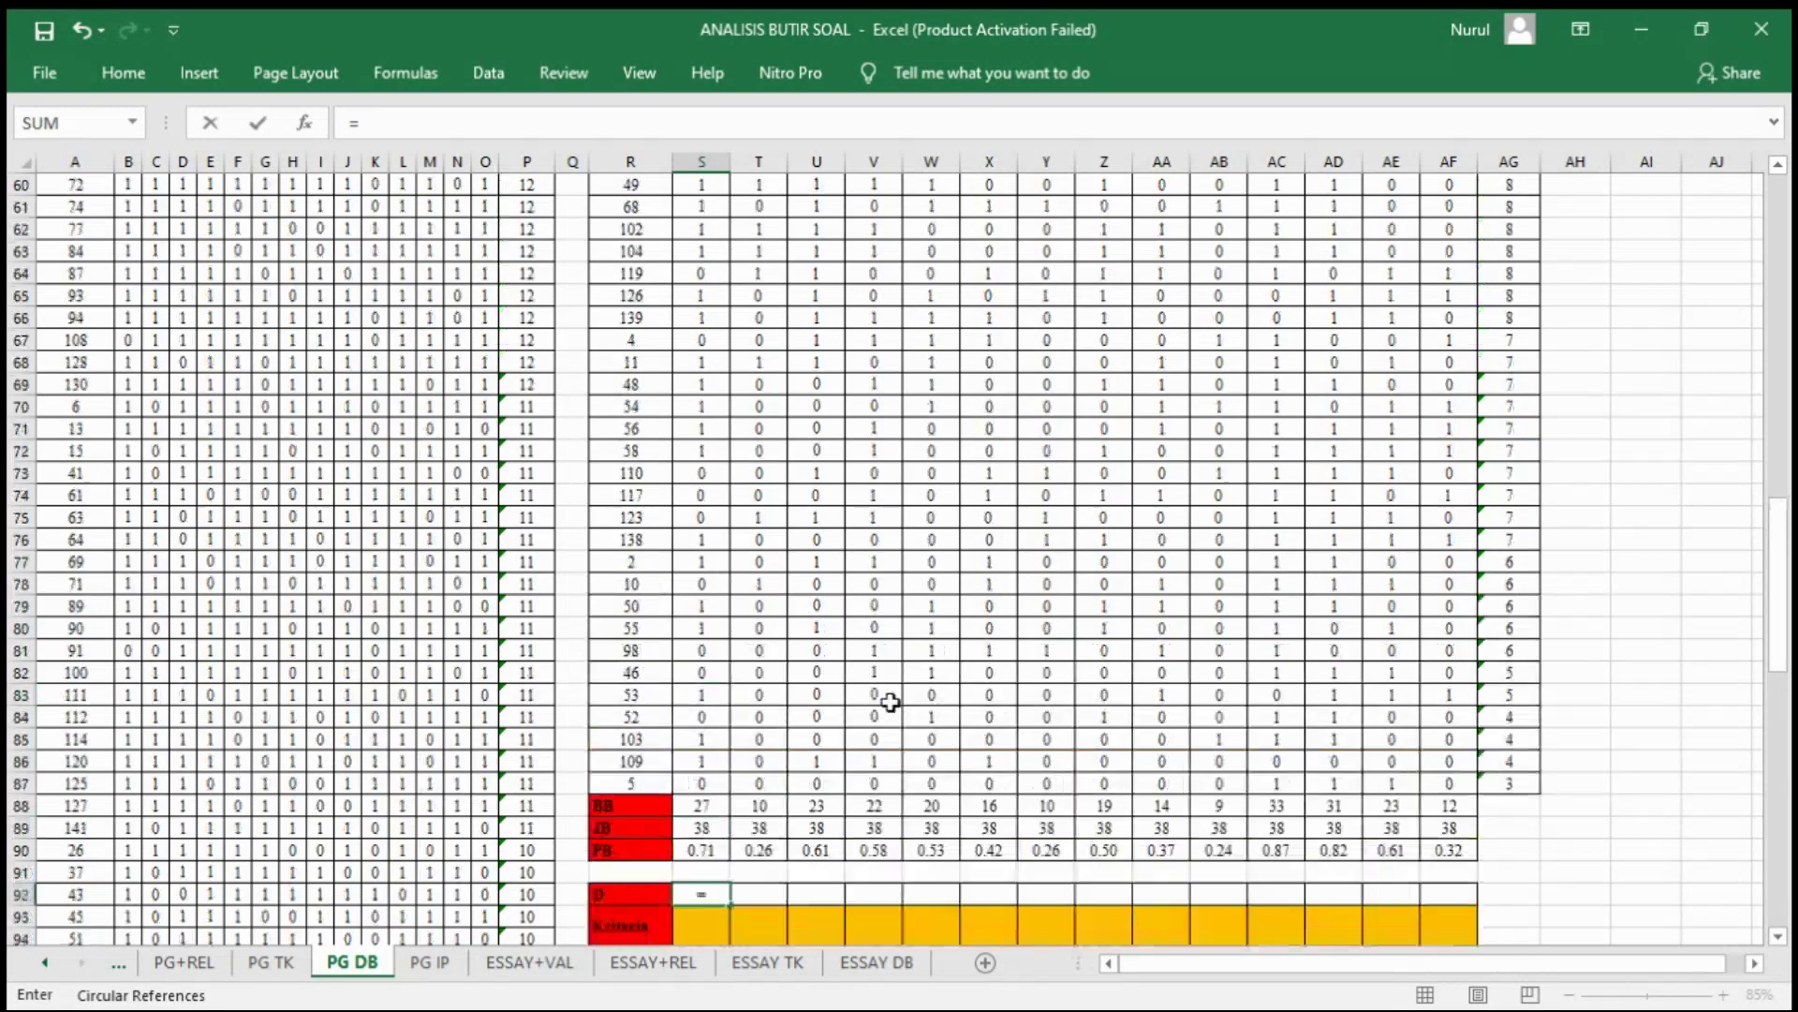
left_click(709, 459)
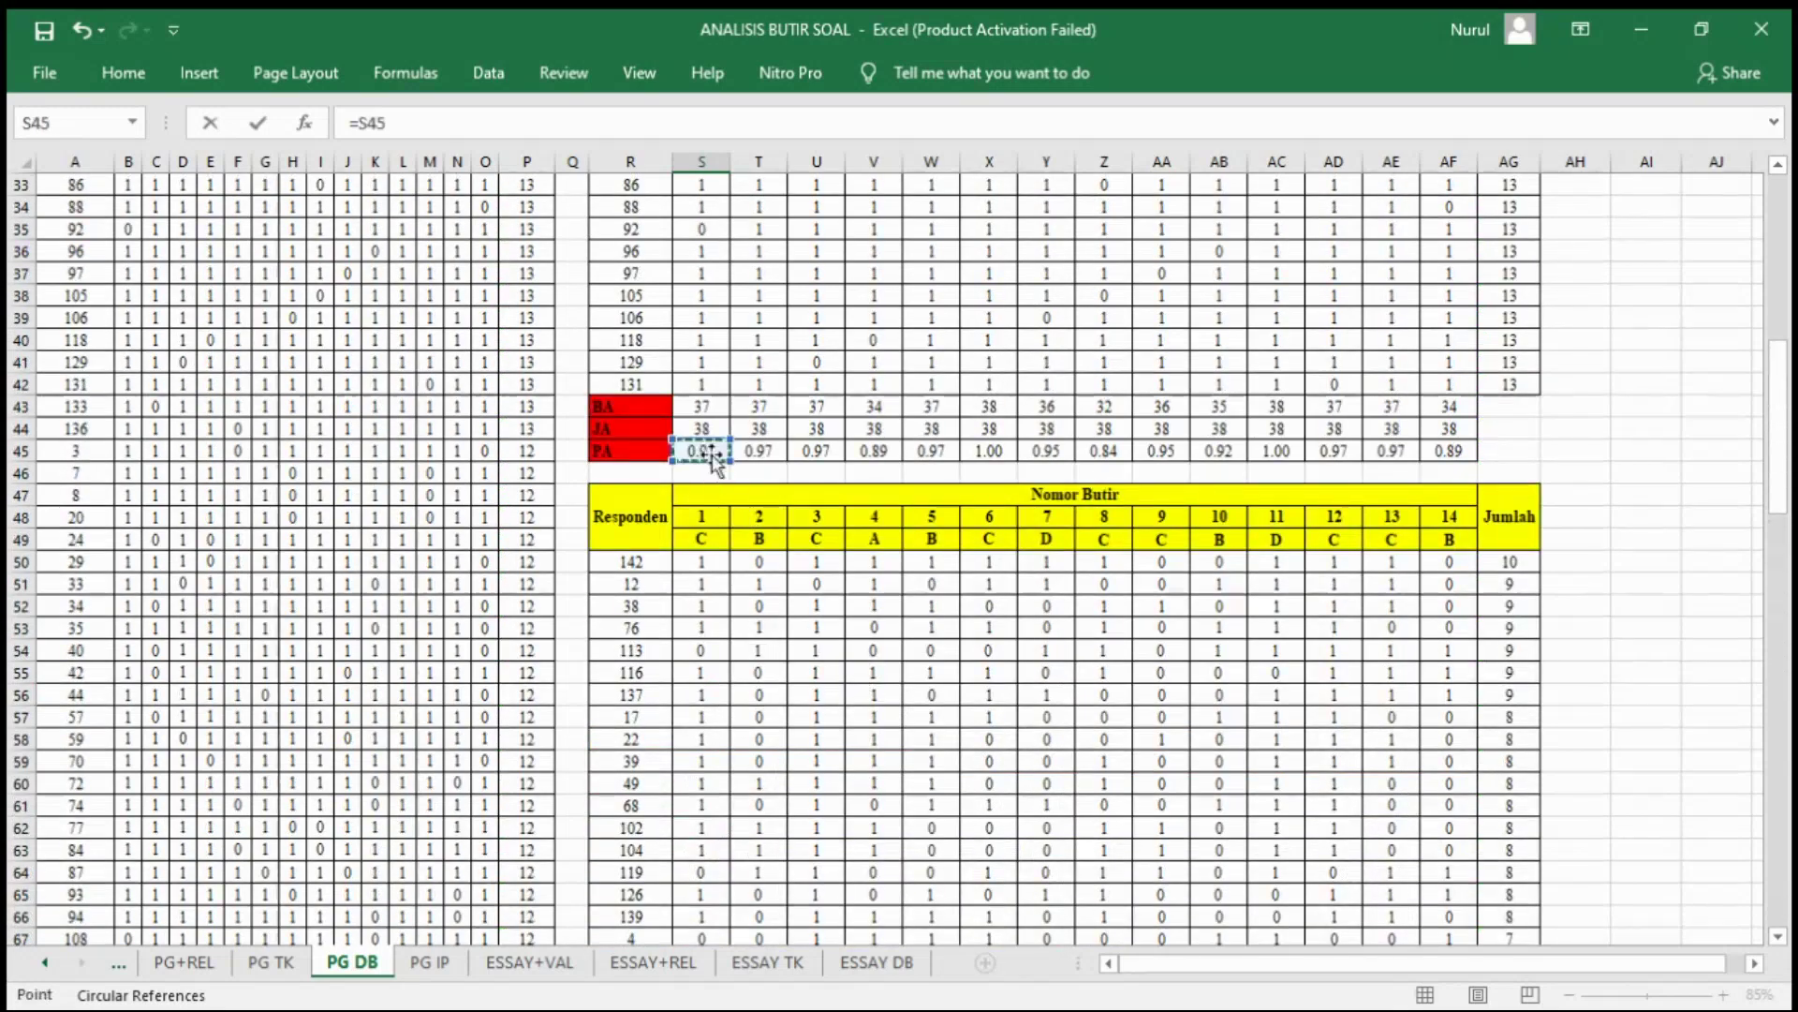
scroll(1208, 805, "down", 14)
type("-")
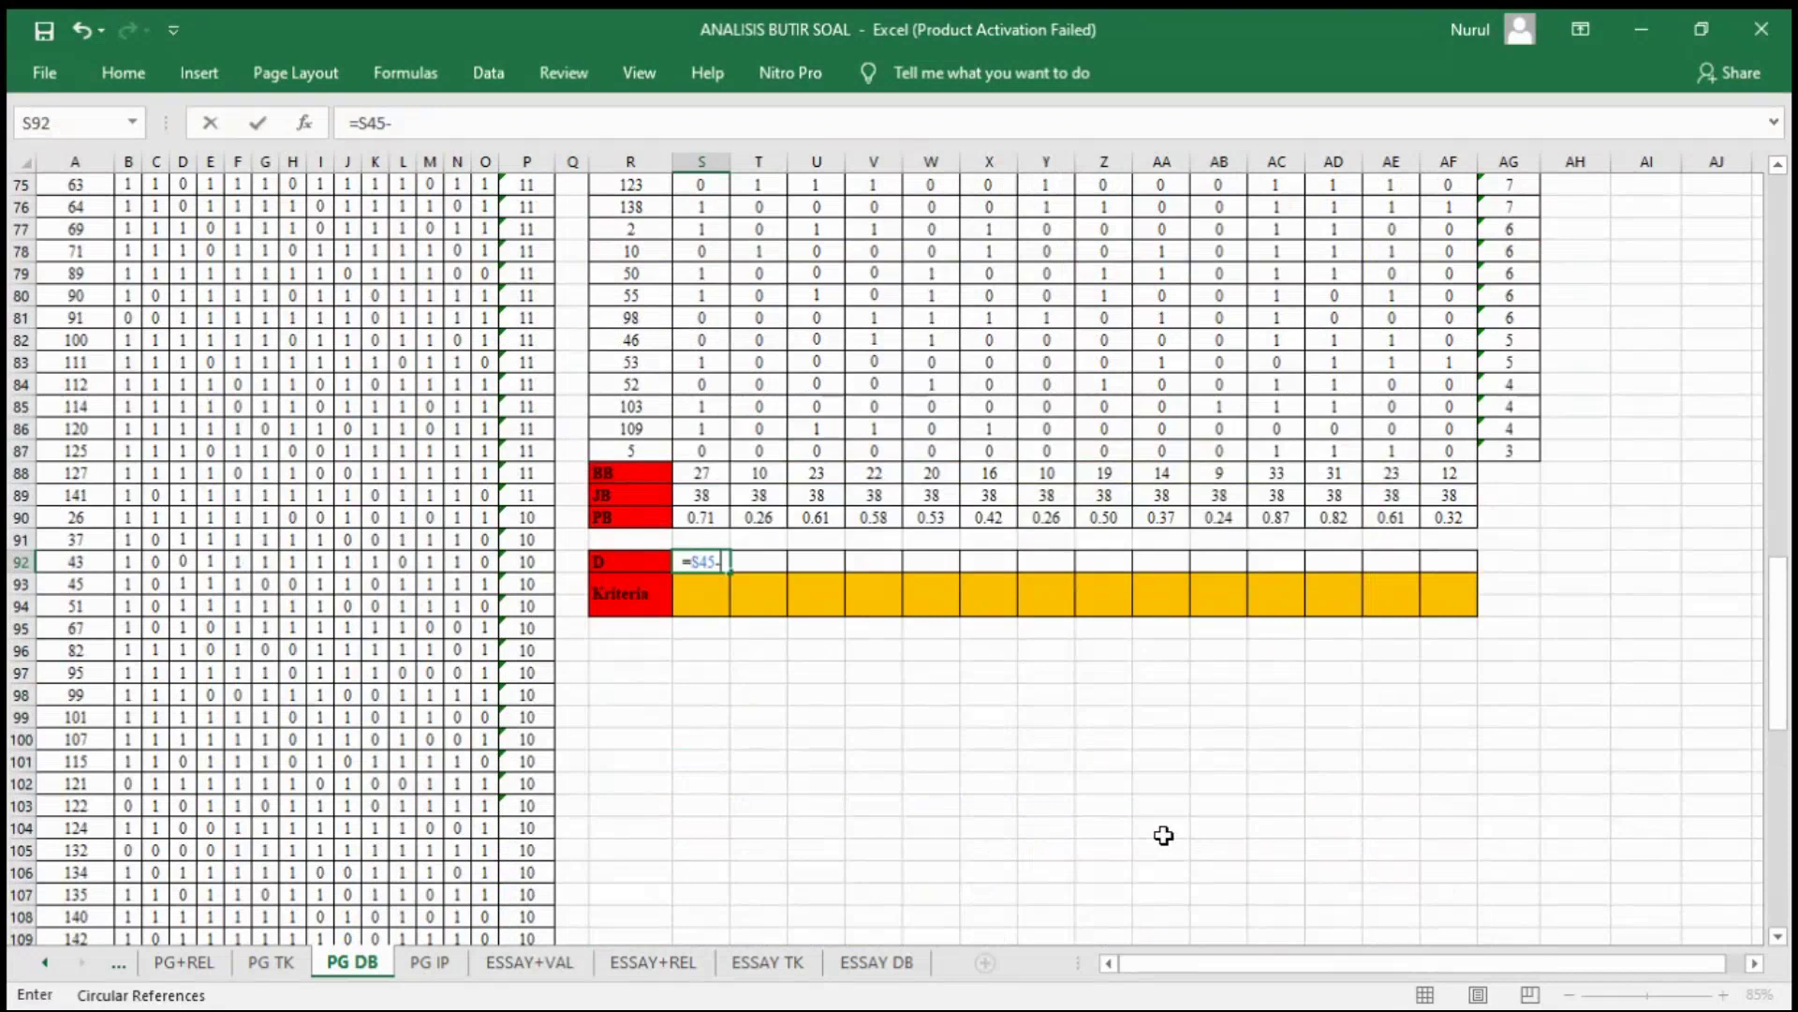
left_click(714, 518)
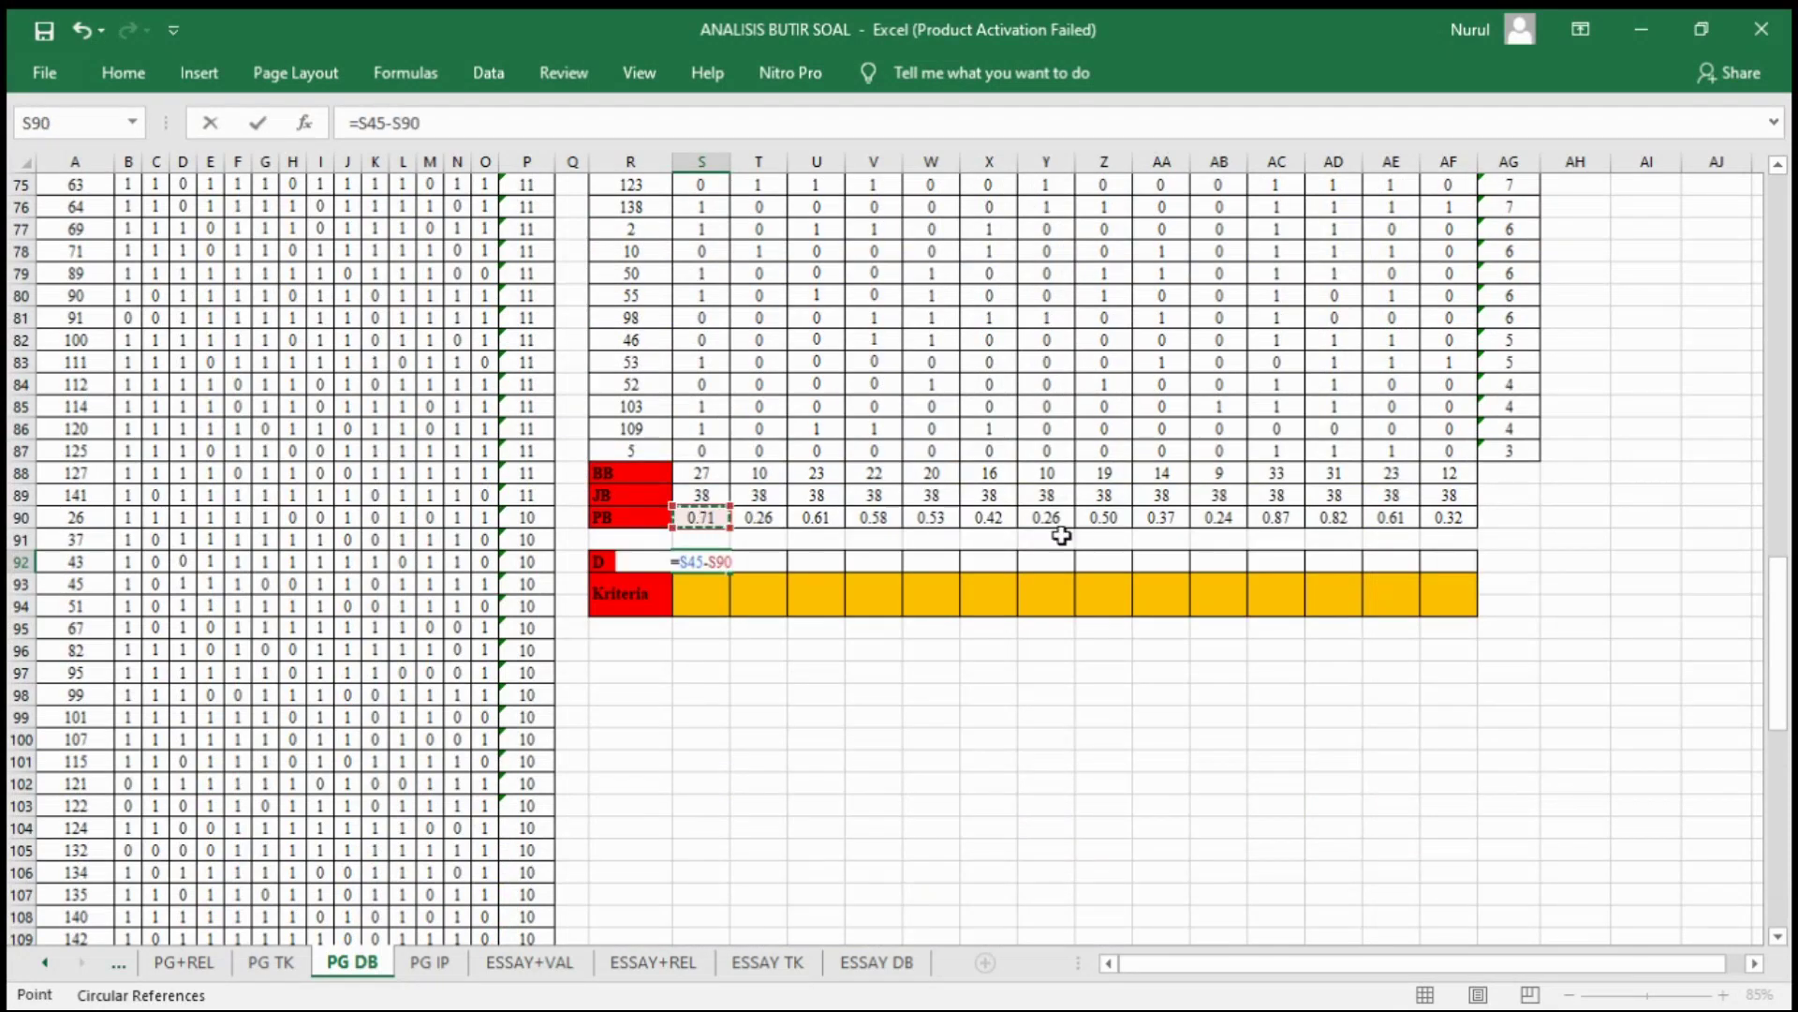
key("Return")
left_click(707, 560)
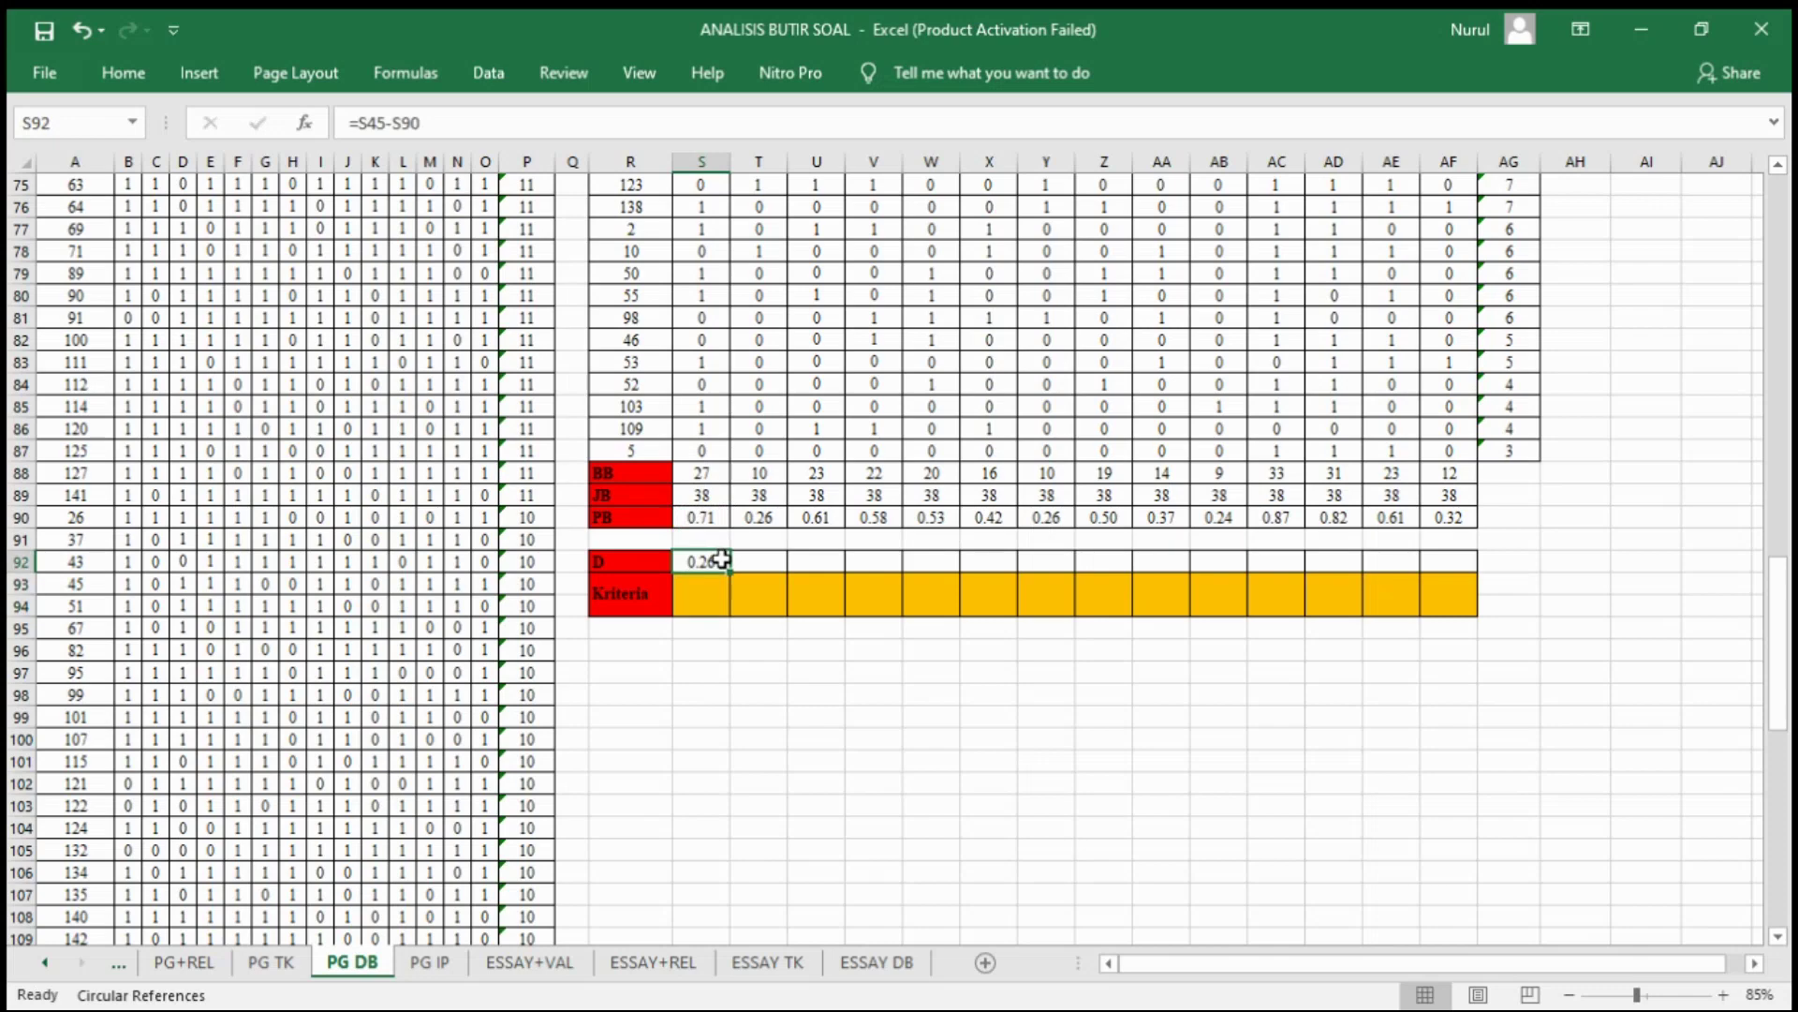
left_click_drag(729, 571, 1478, 568)
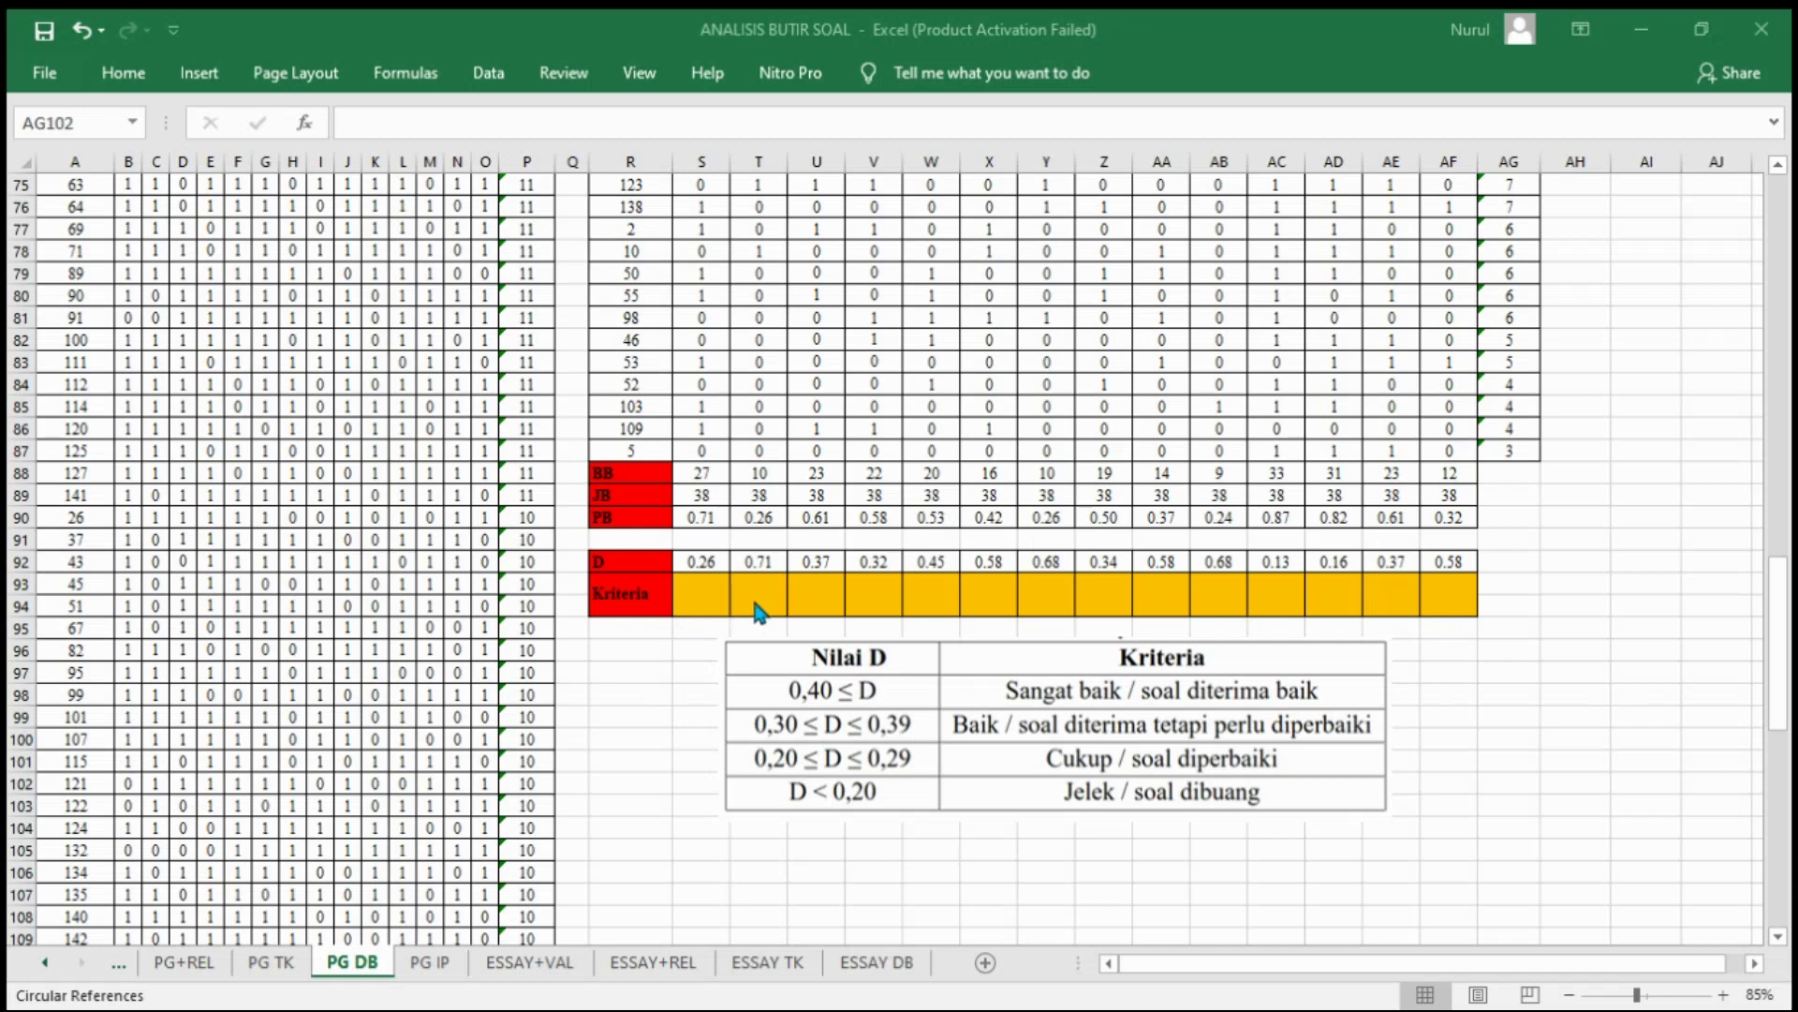
Step: Begin the Kriteria formula in S93 with an IF that returns "Sangat Baik" when S92>=0.4
left_click(717, 596)
left_click(712, 593)
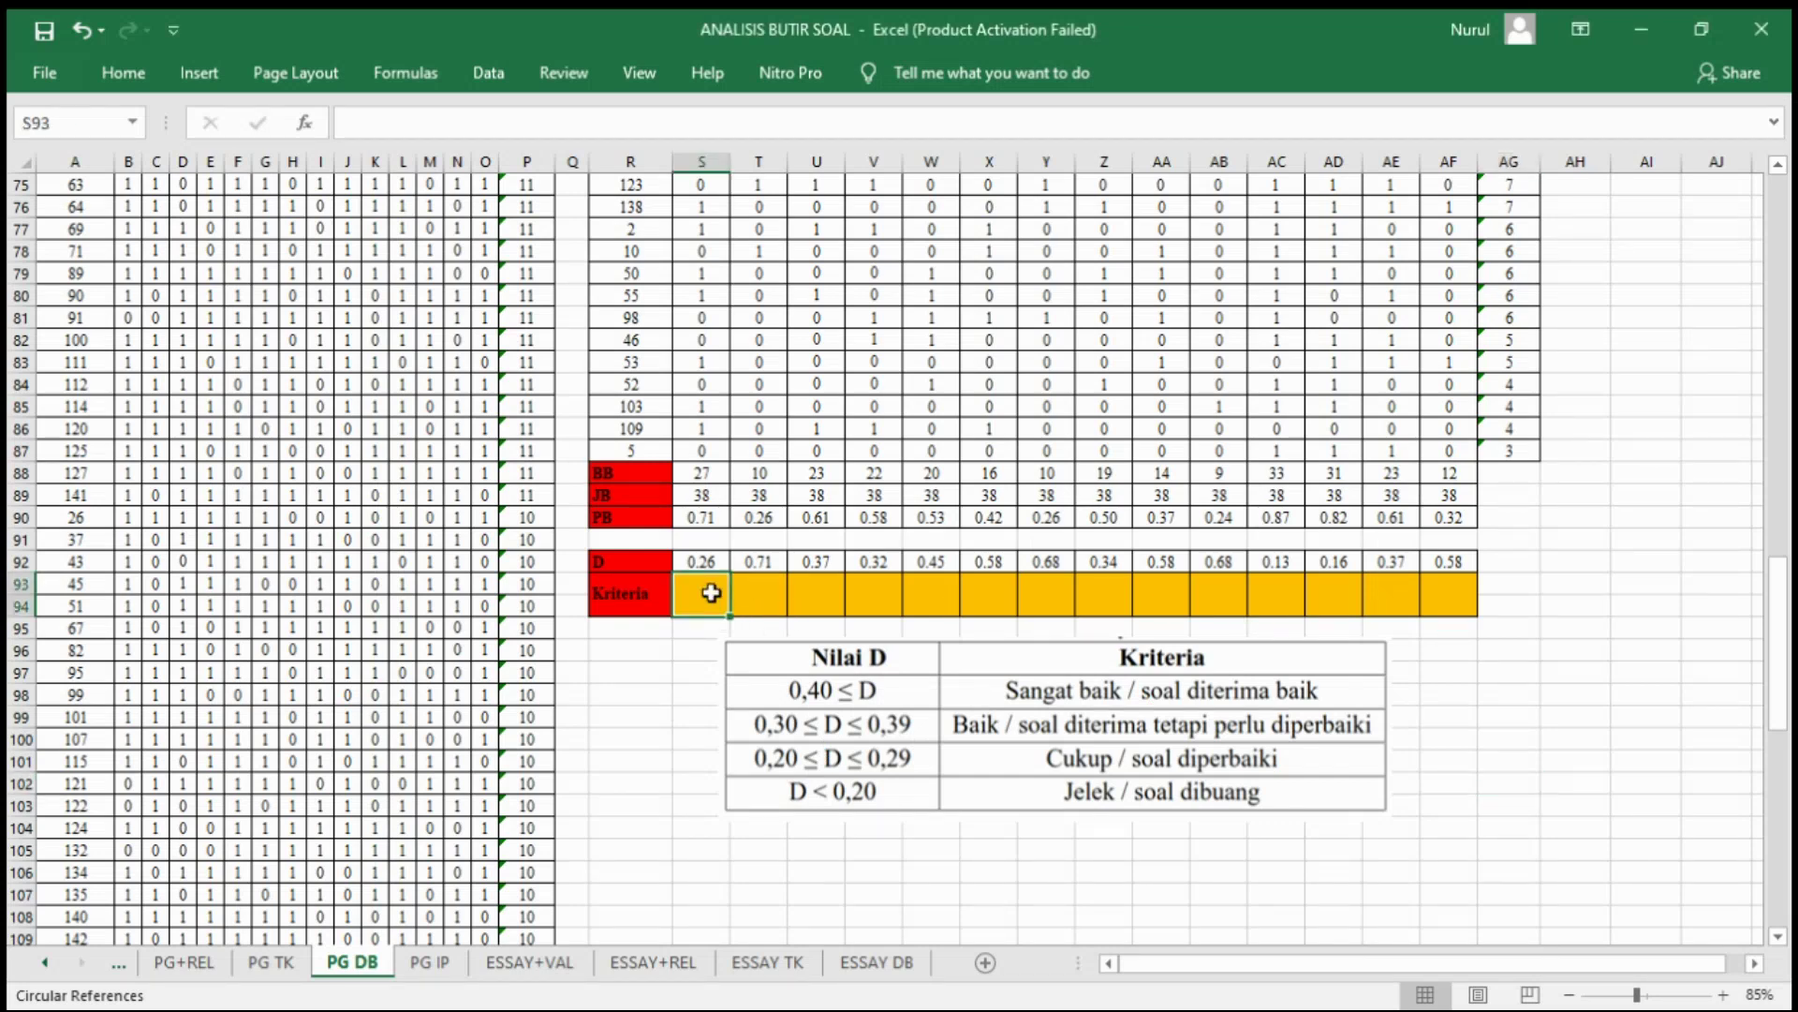
type("=IF(")
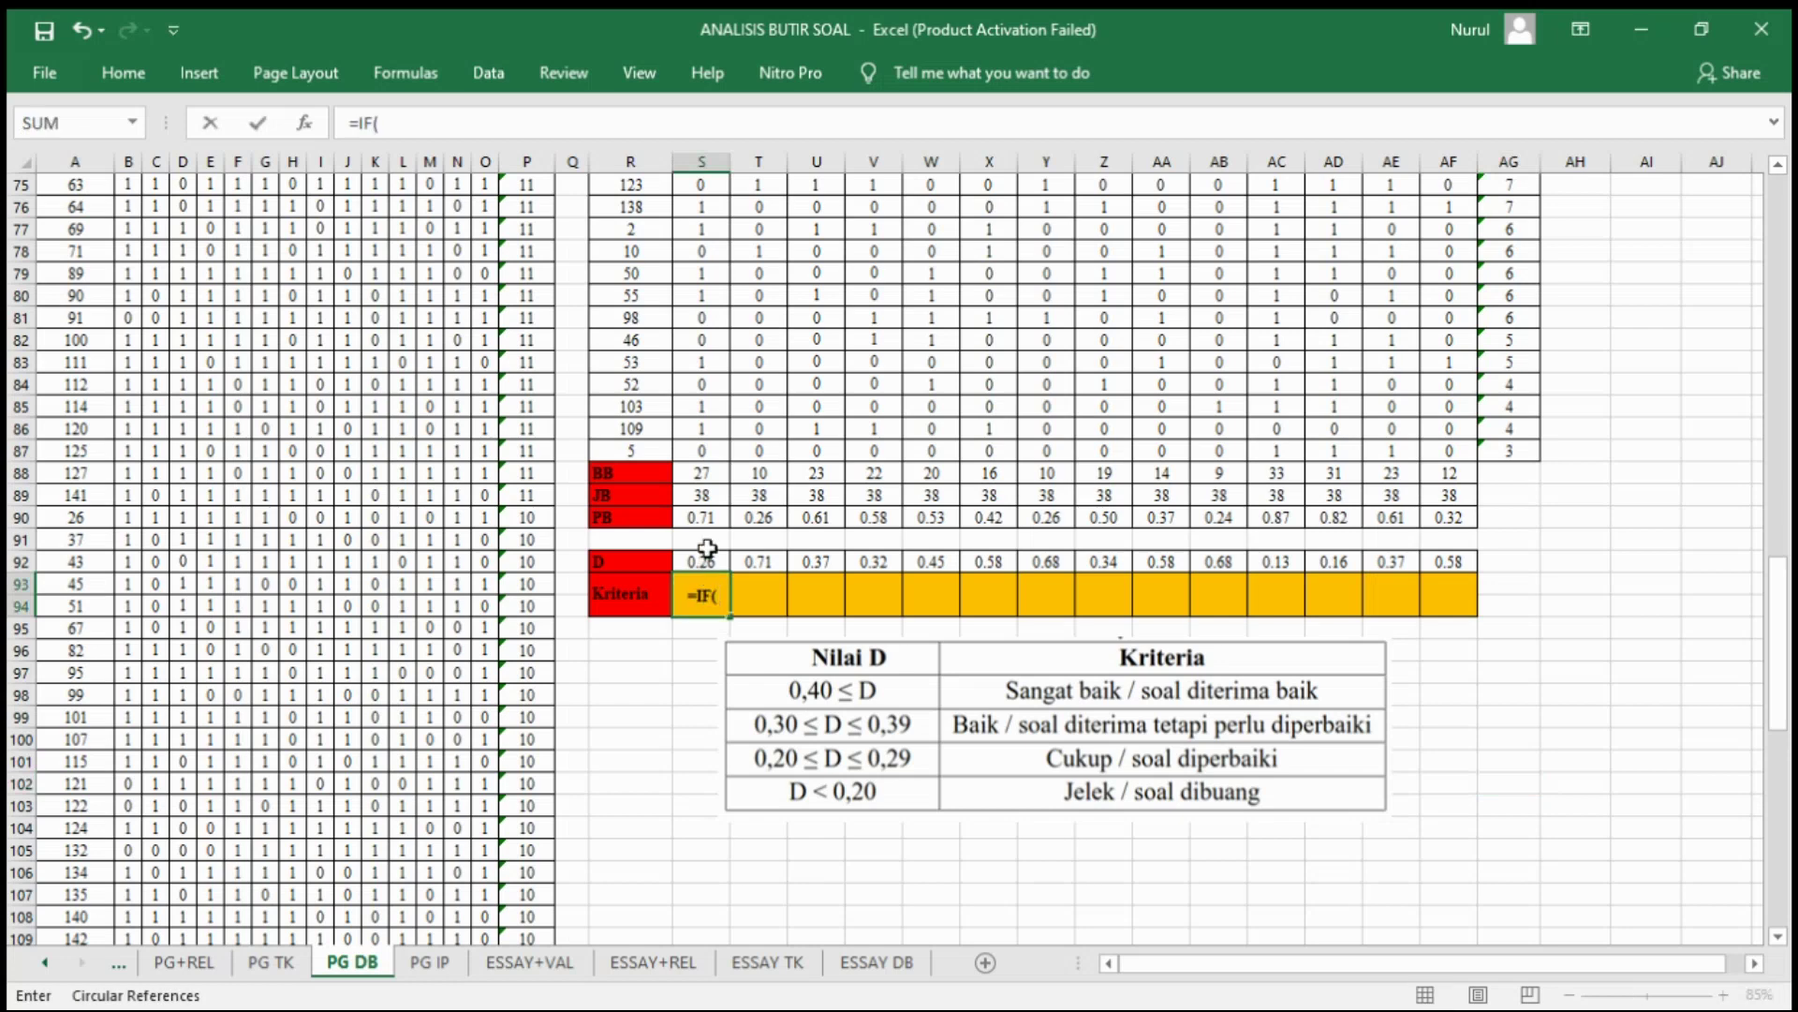
left_click(716, 560)
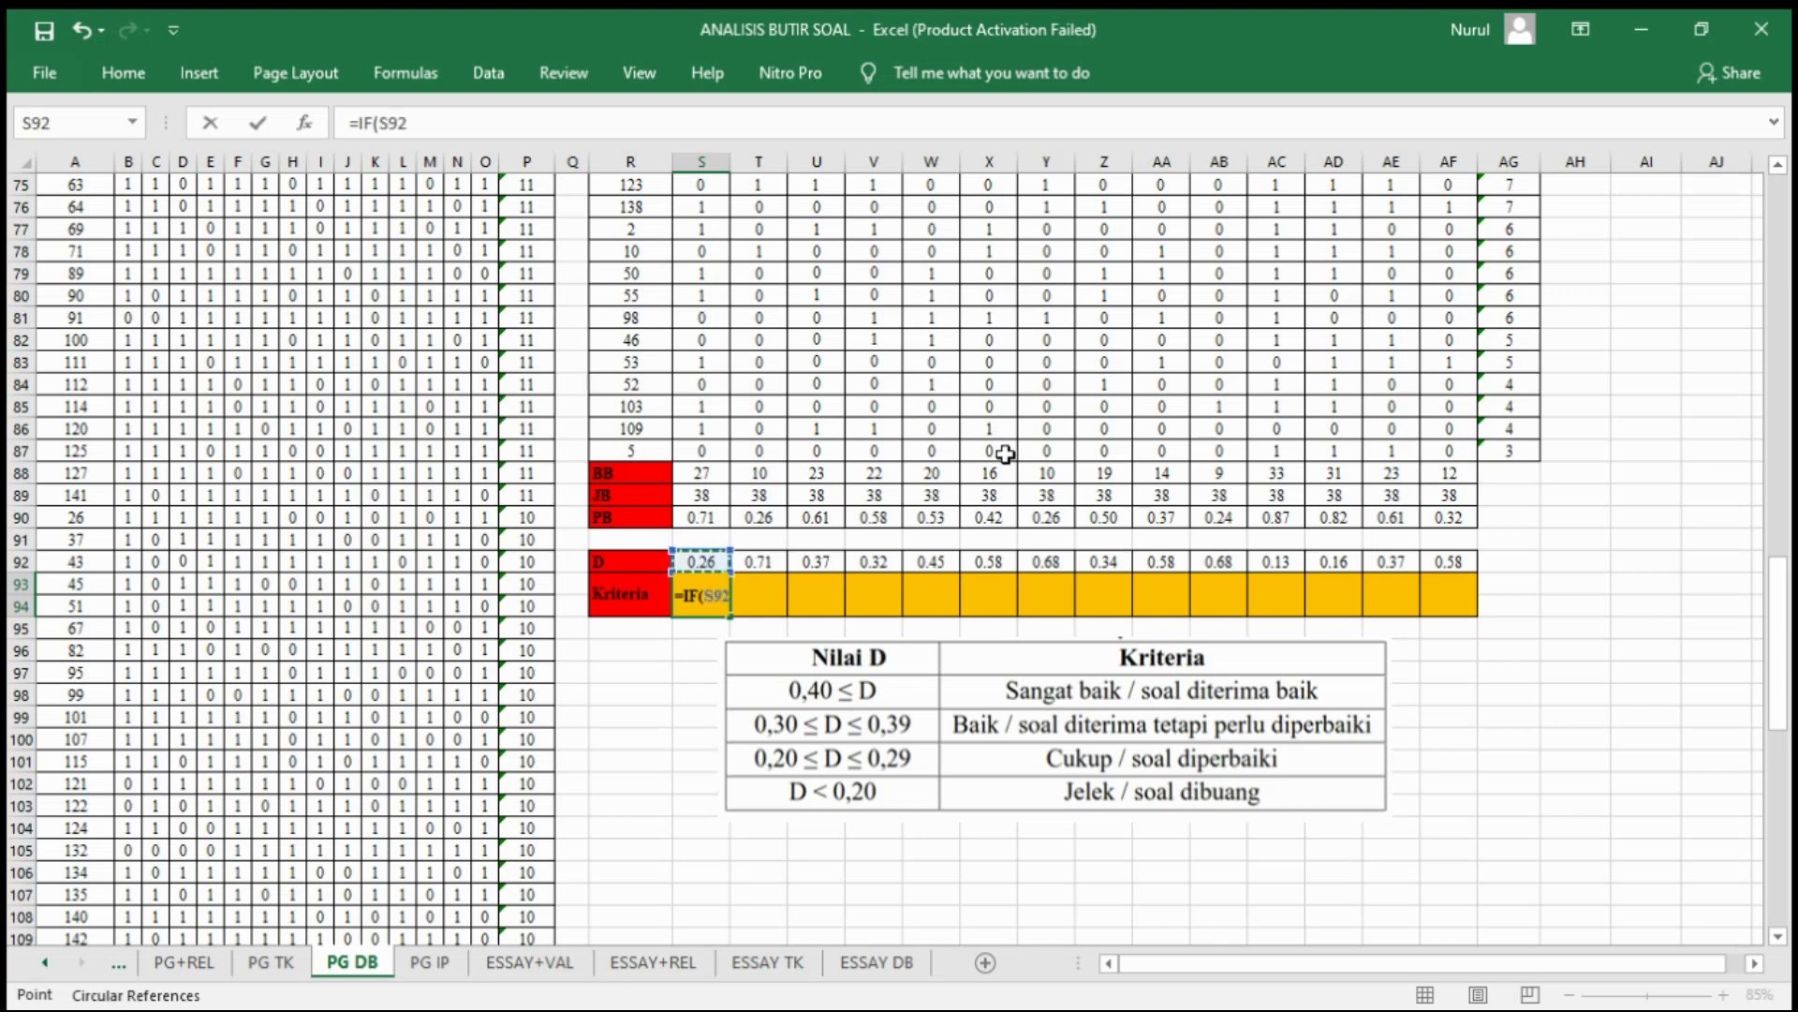
type(">=0.4,\"S")
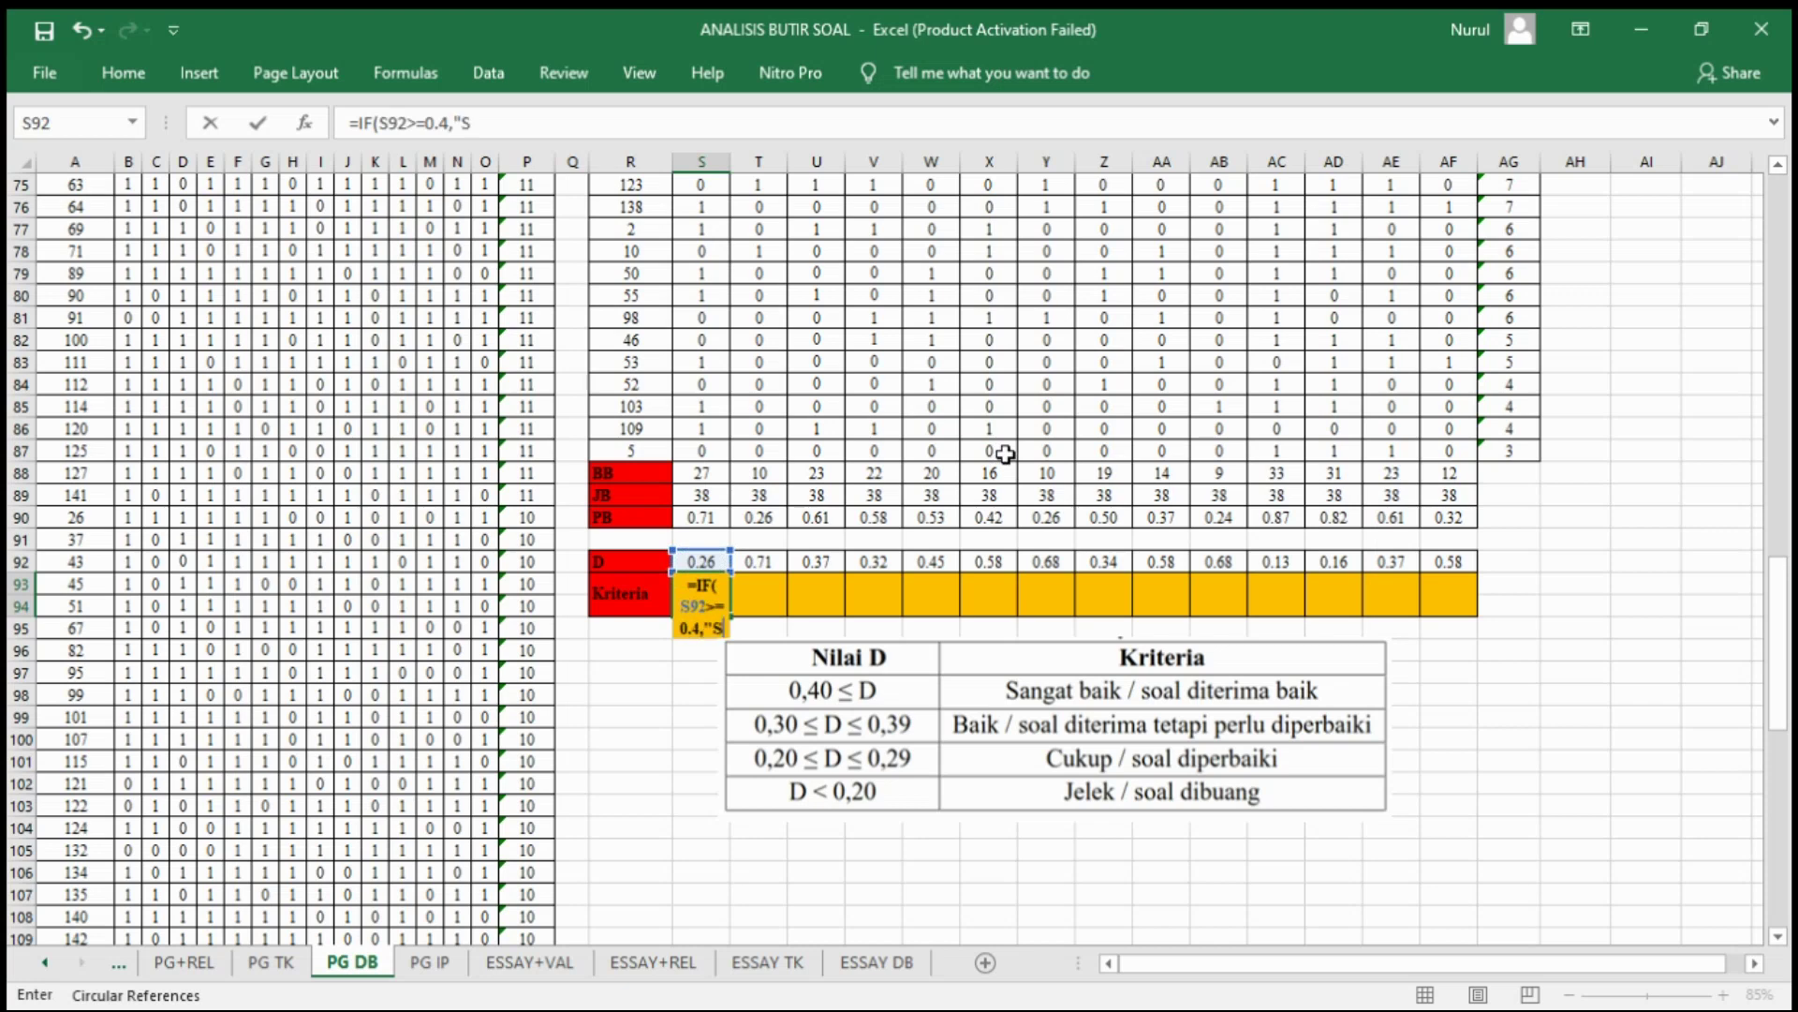
type("angat Baik")
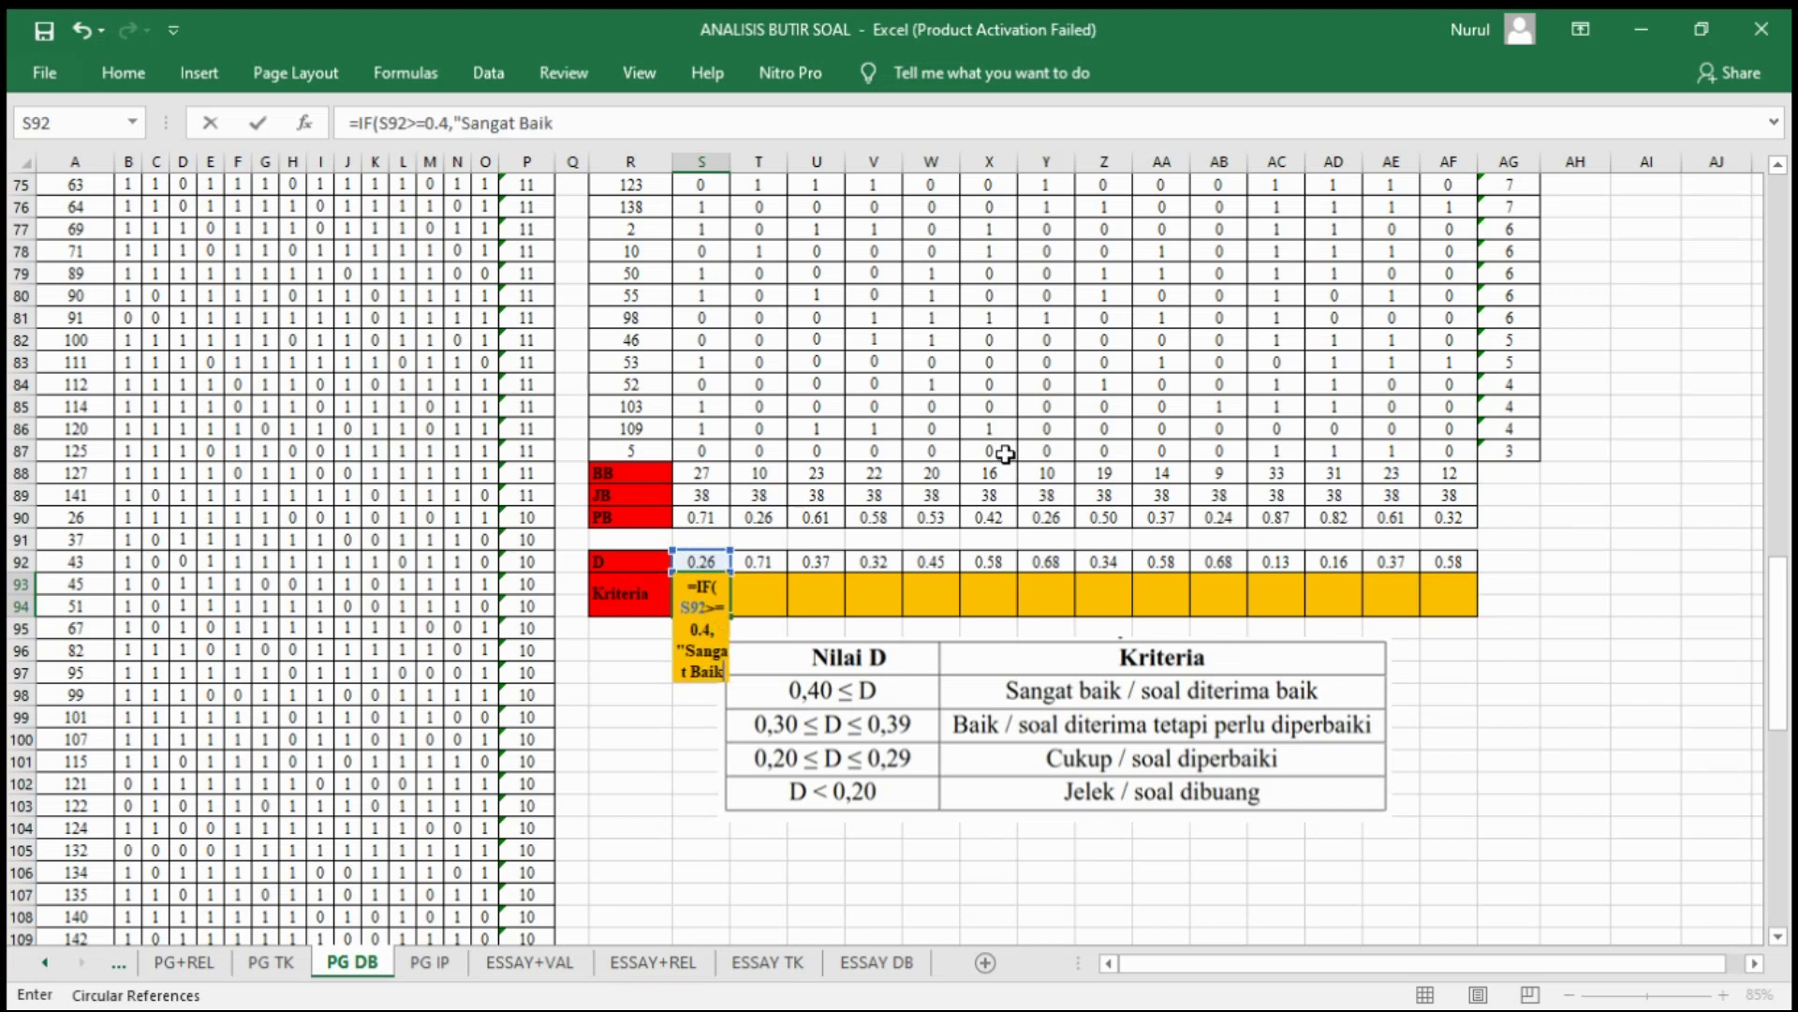
Step: Extend the Kriteria formula in S93 with a nested IF that returns "Baik" when S92>=0.3
type("\",IF(")
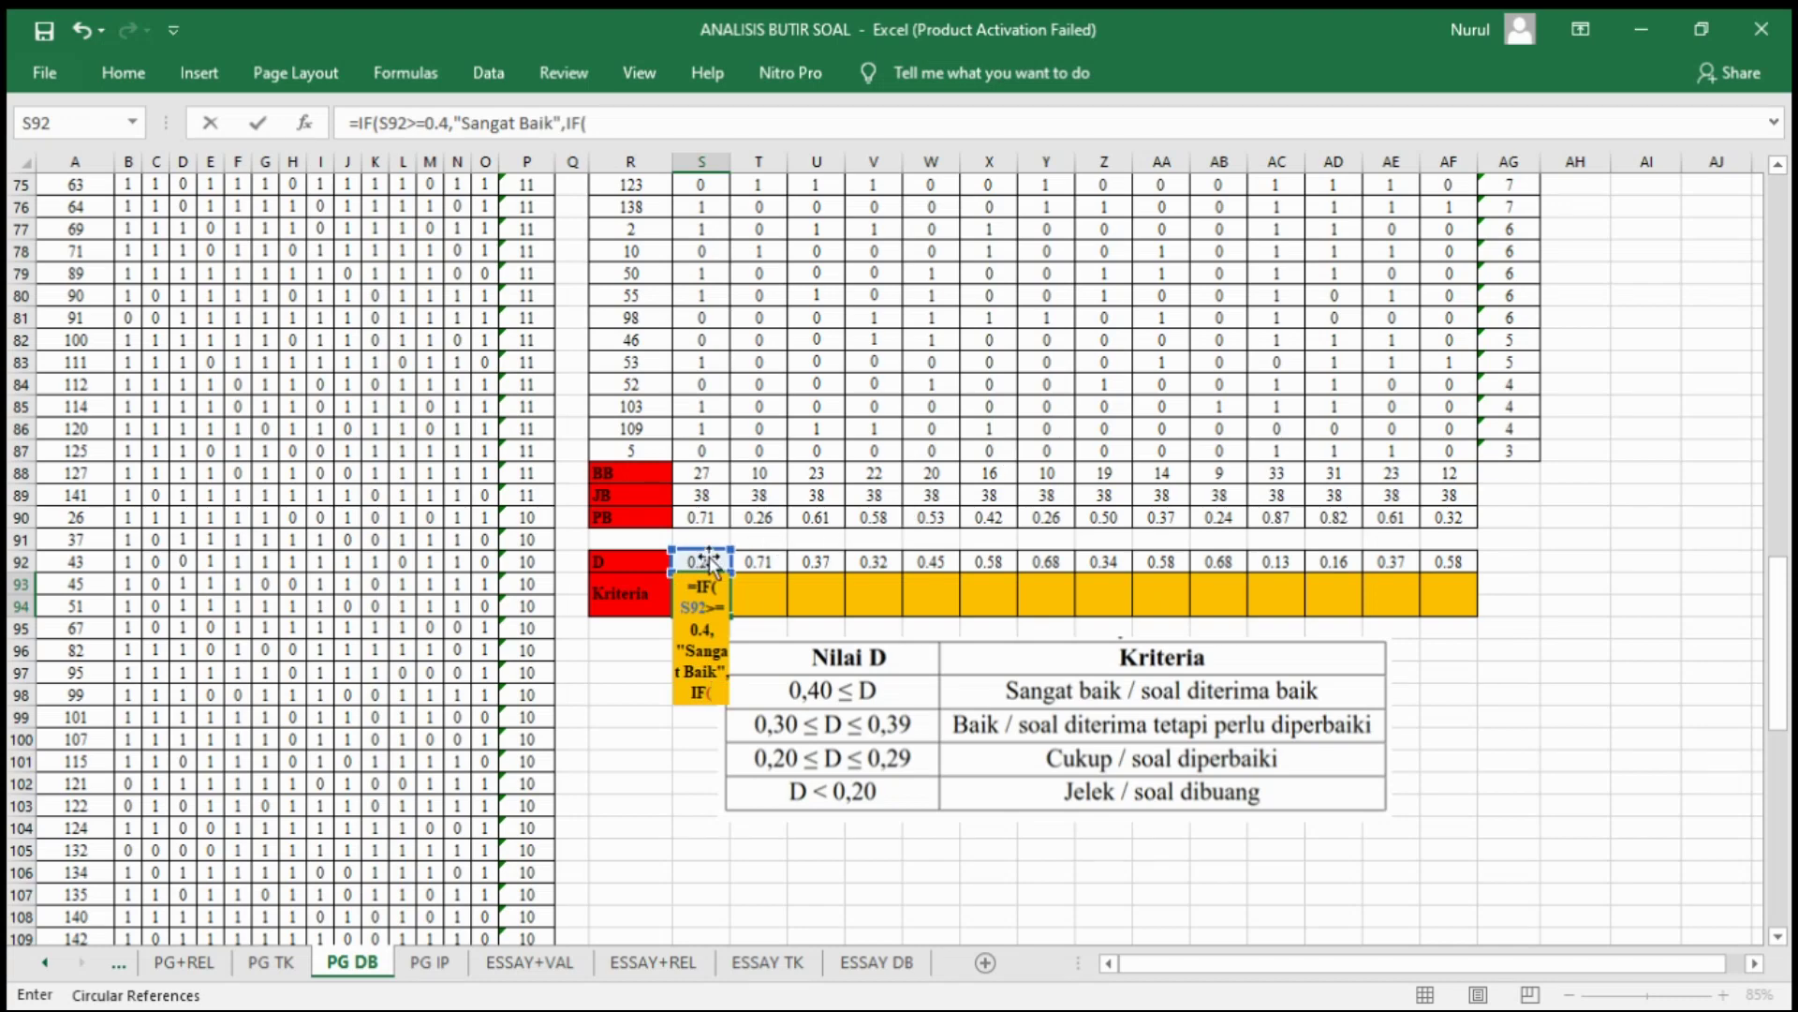
scroll(714, 562, "down", 1)
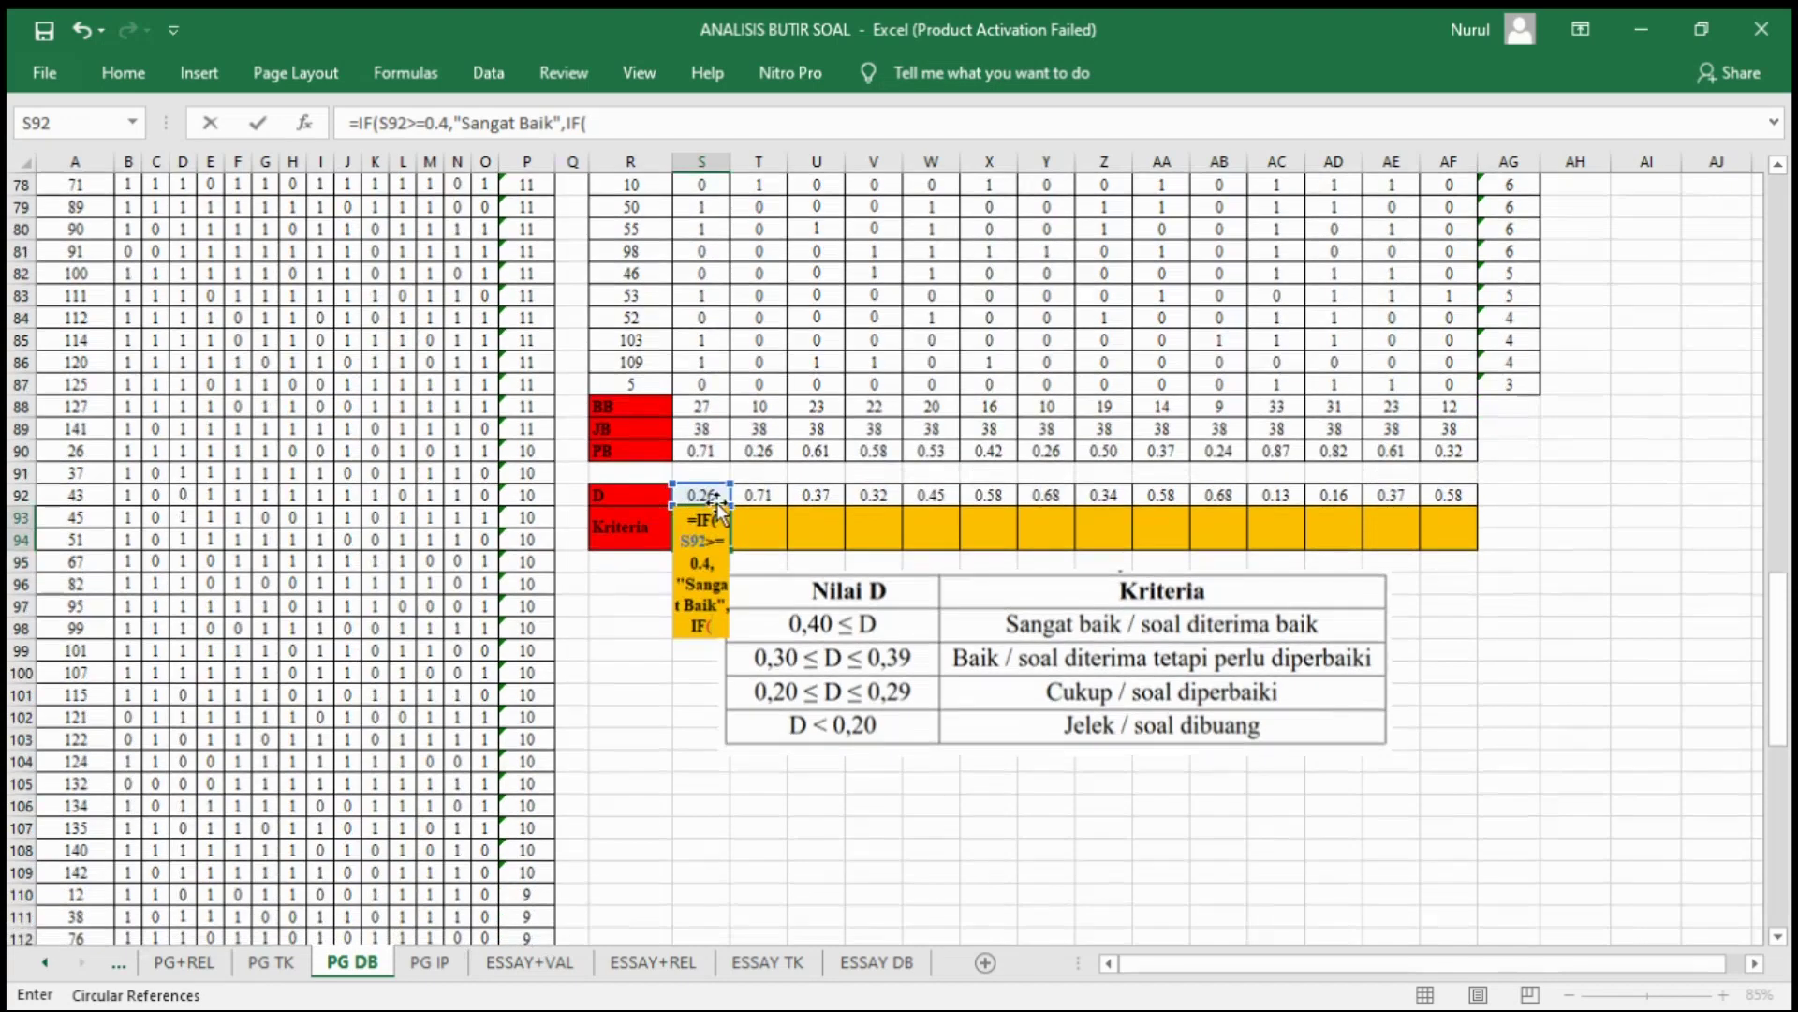
left_click(704, 494)
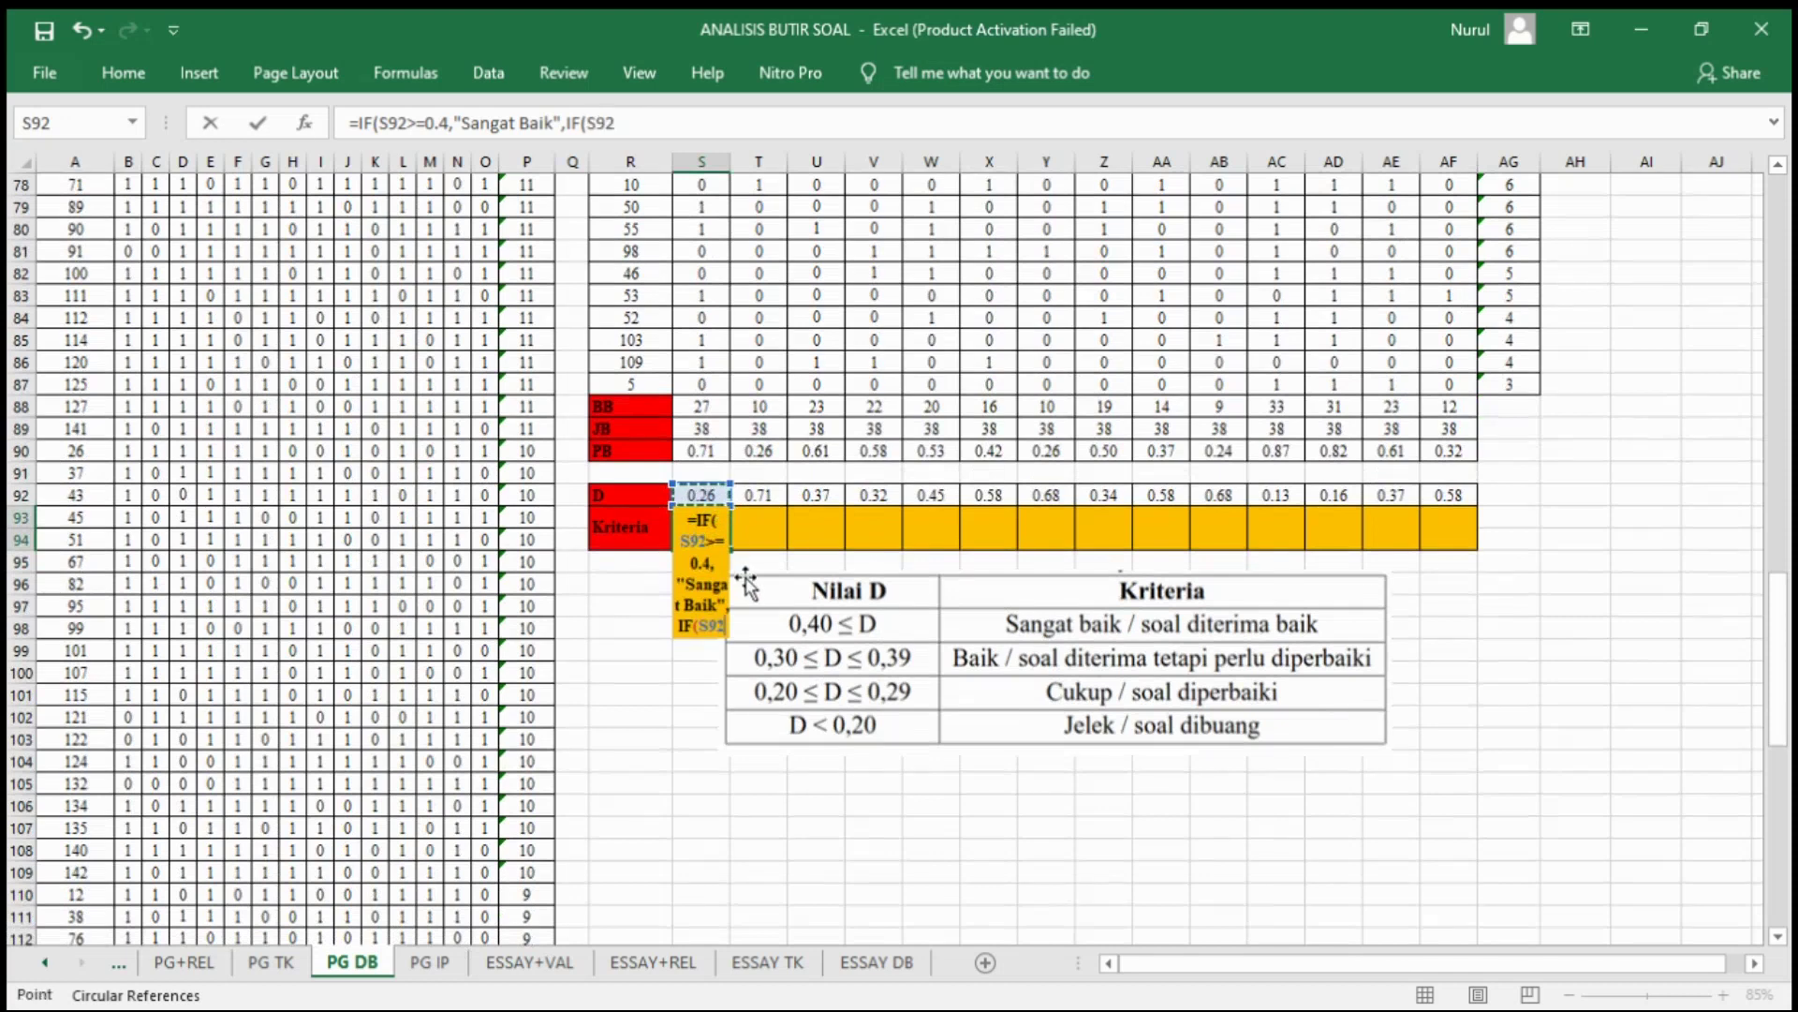
type(">=0.")
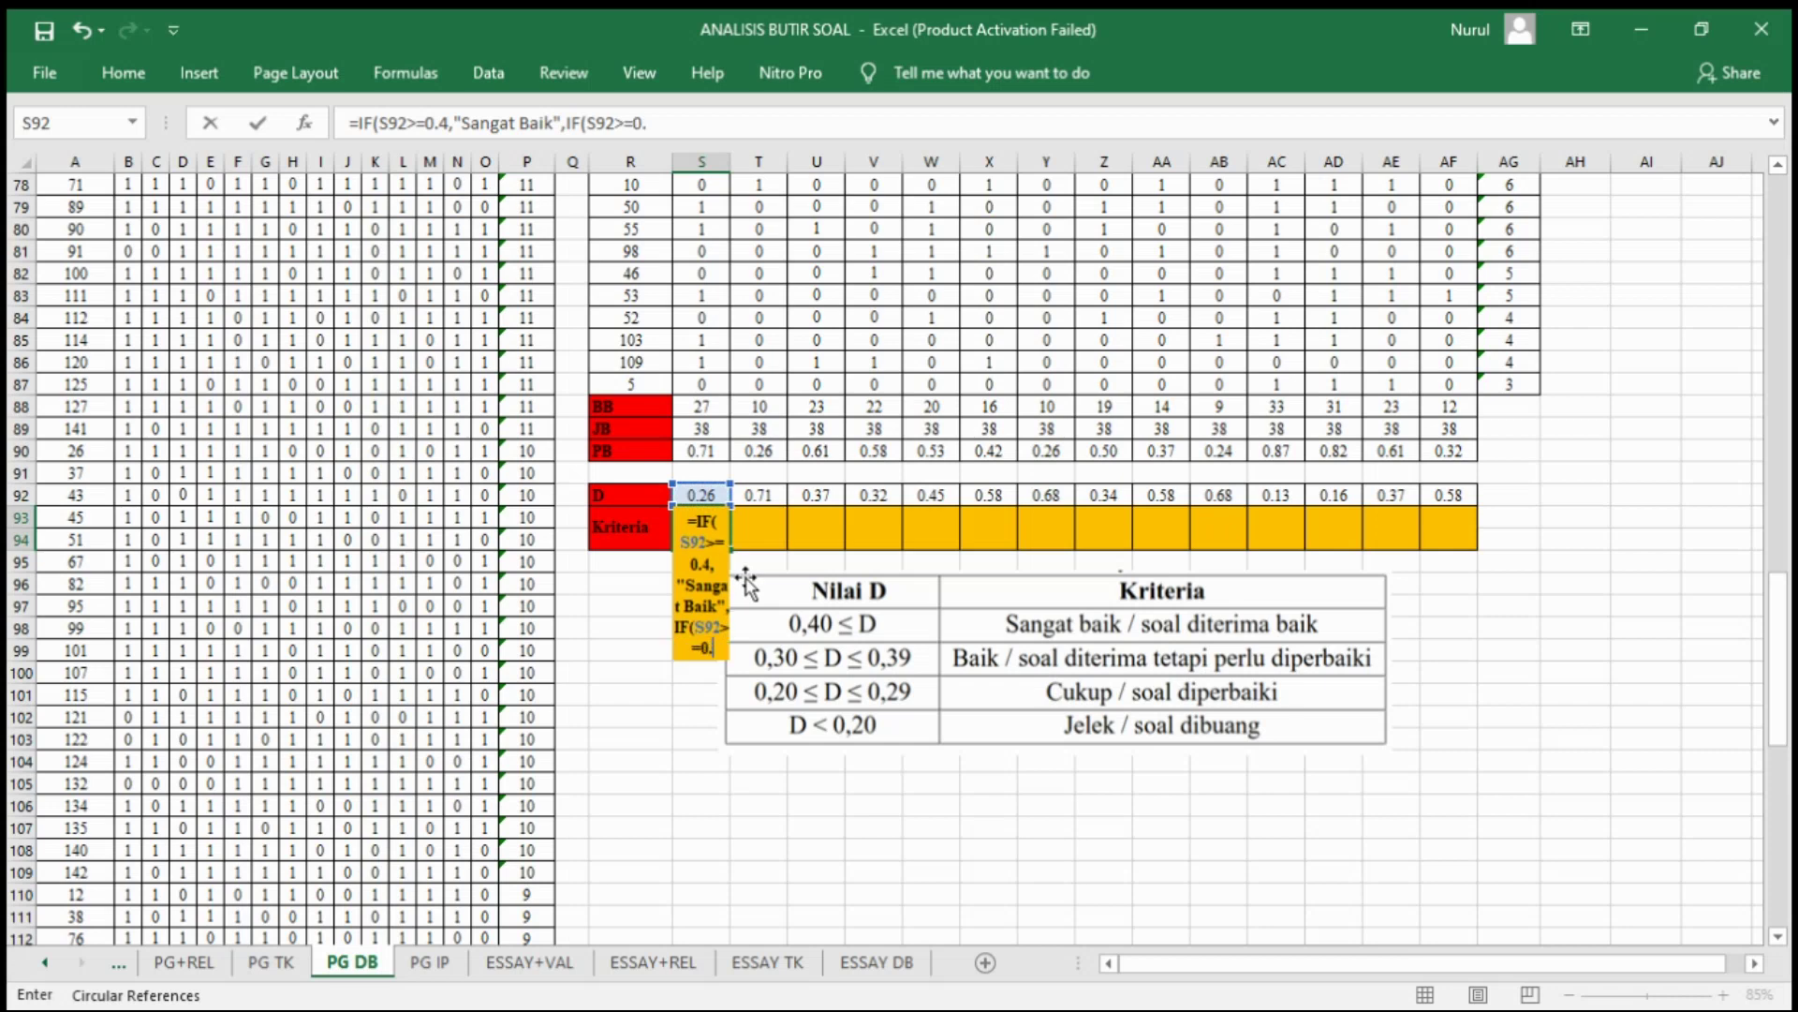
type("3,\"Baik\",IF")
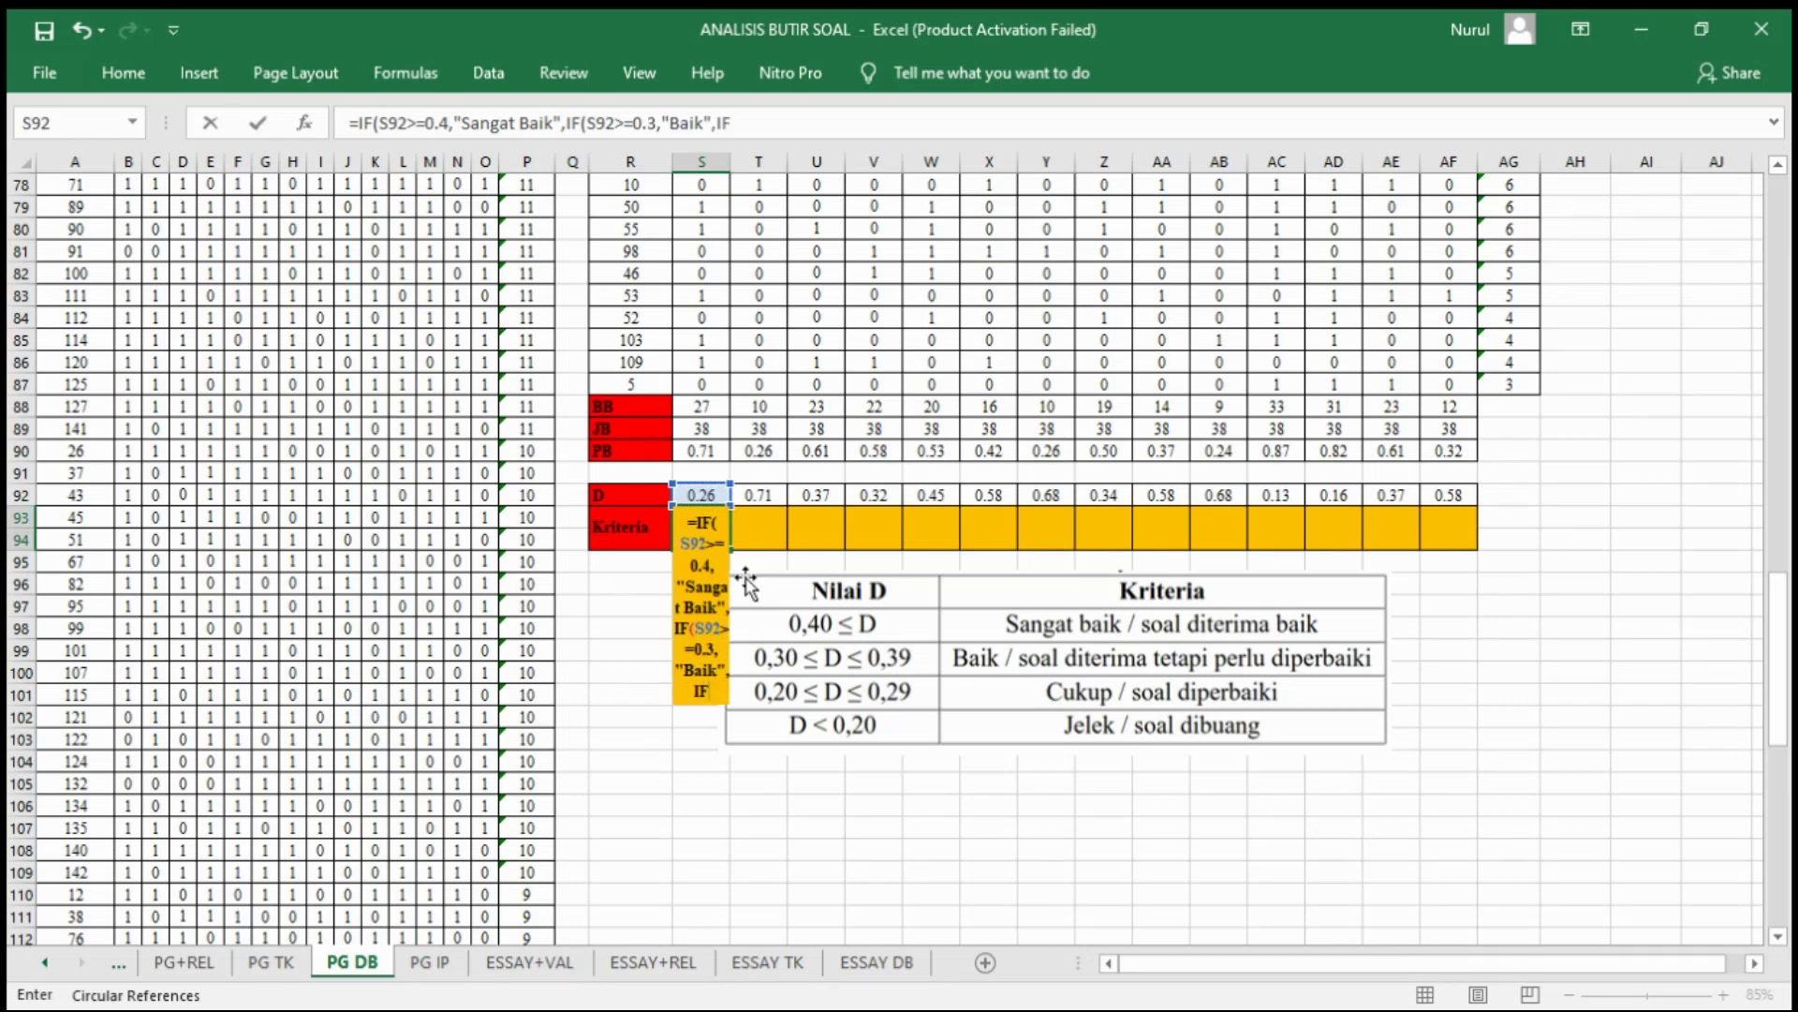
Step: Complete the S93 formula with nested IFs returning "Cukup" when S92>=0.2 and "Jelek" when S92<0.2
type("(S92>=0.")
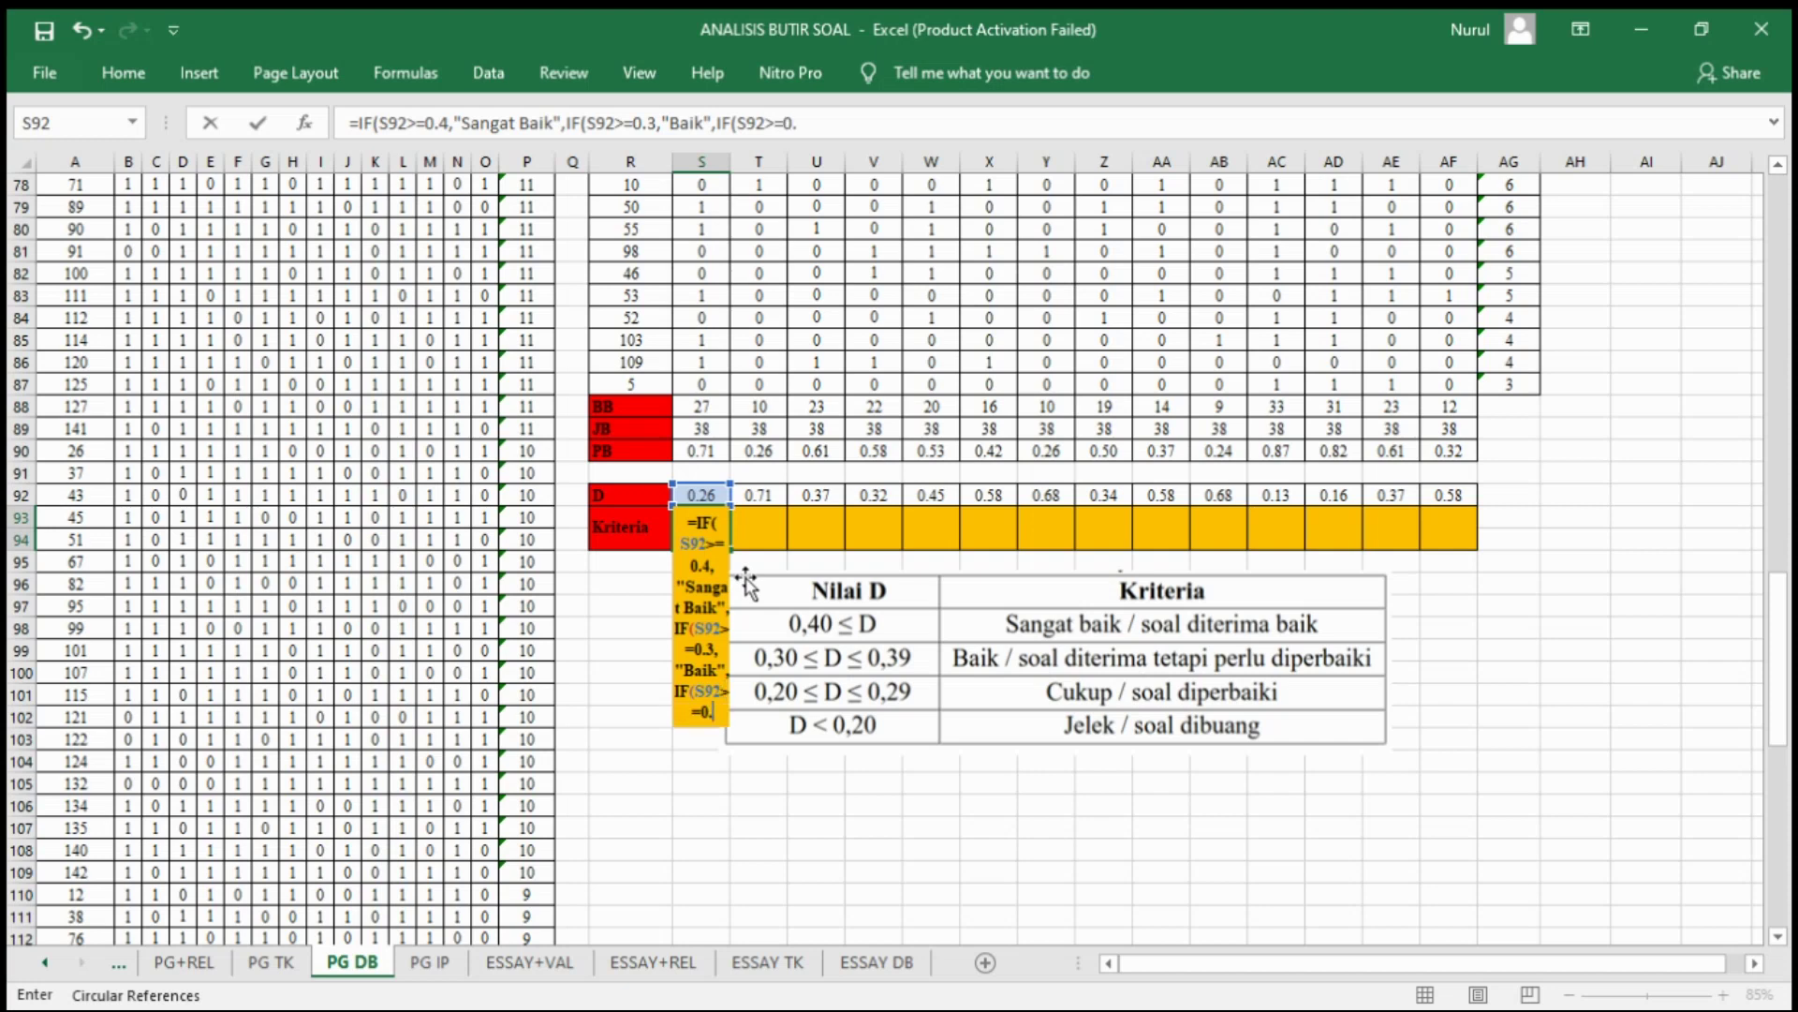
type("2,\"Cu")
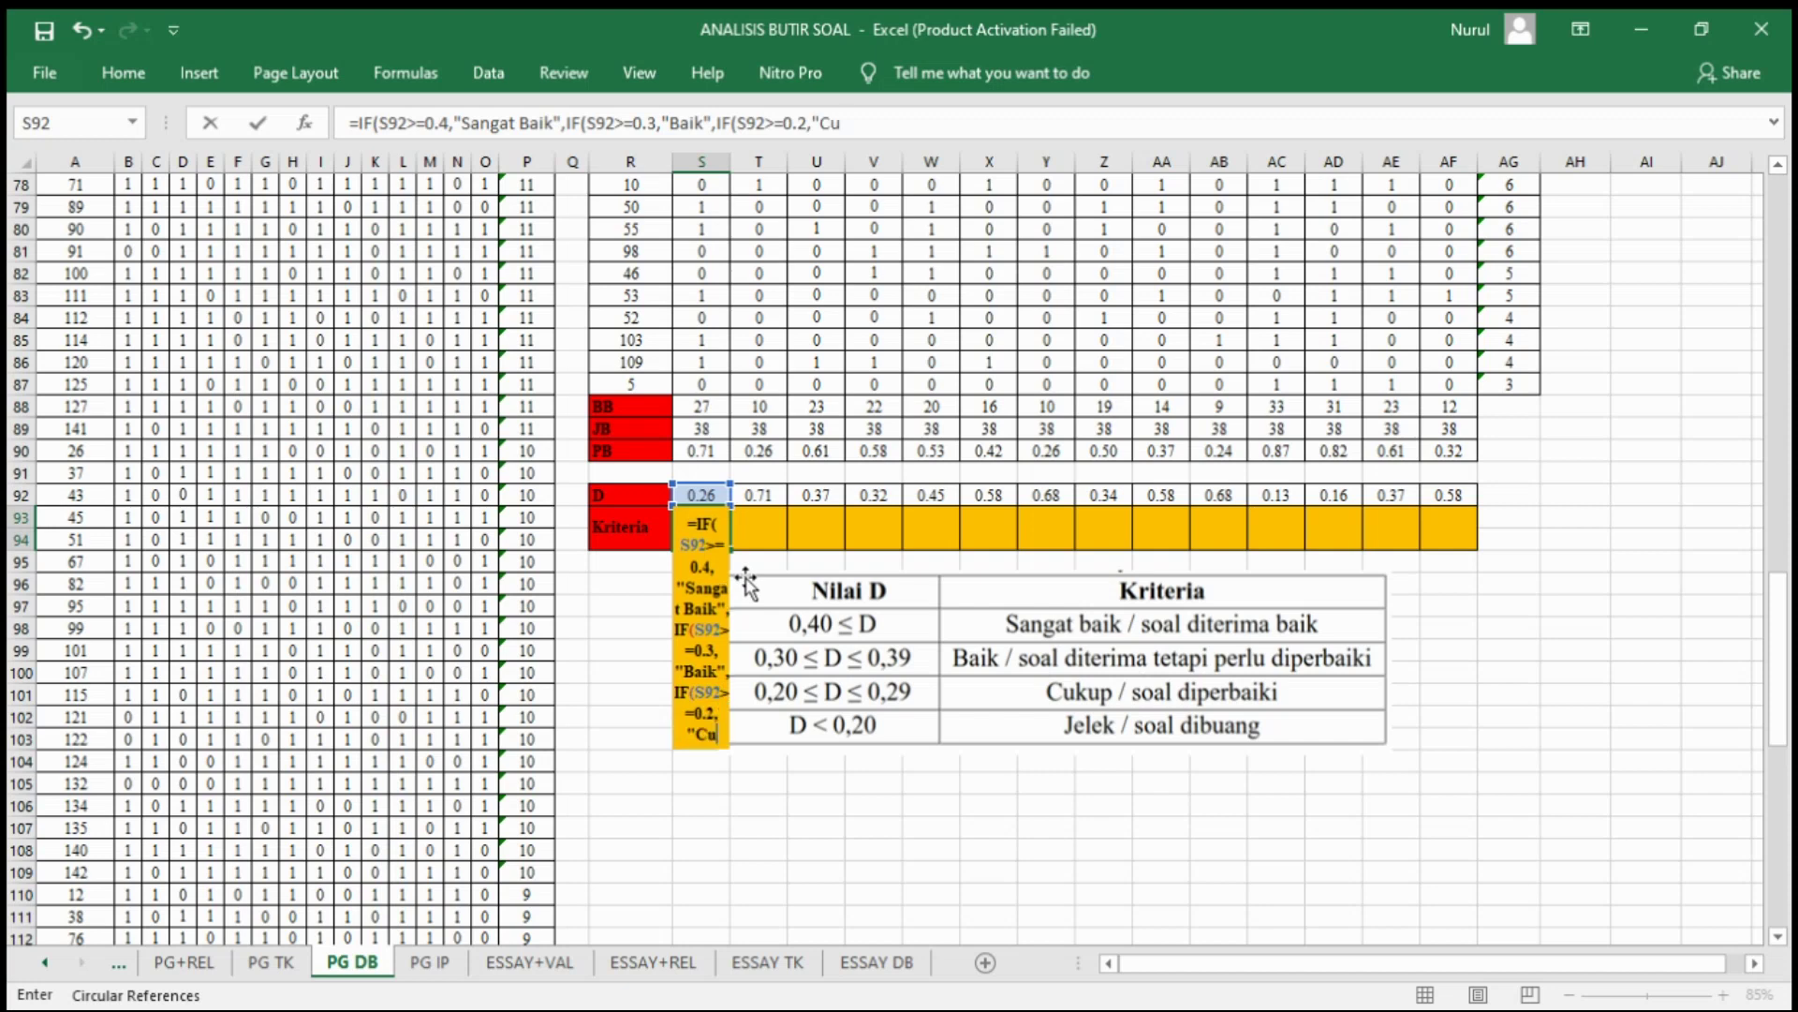
type("kup\"")
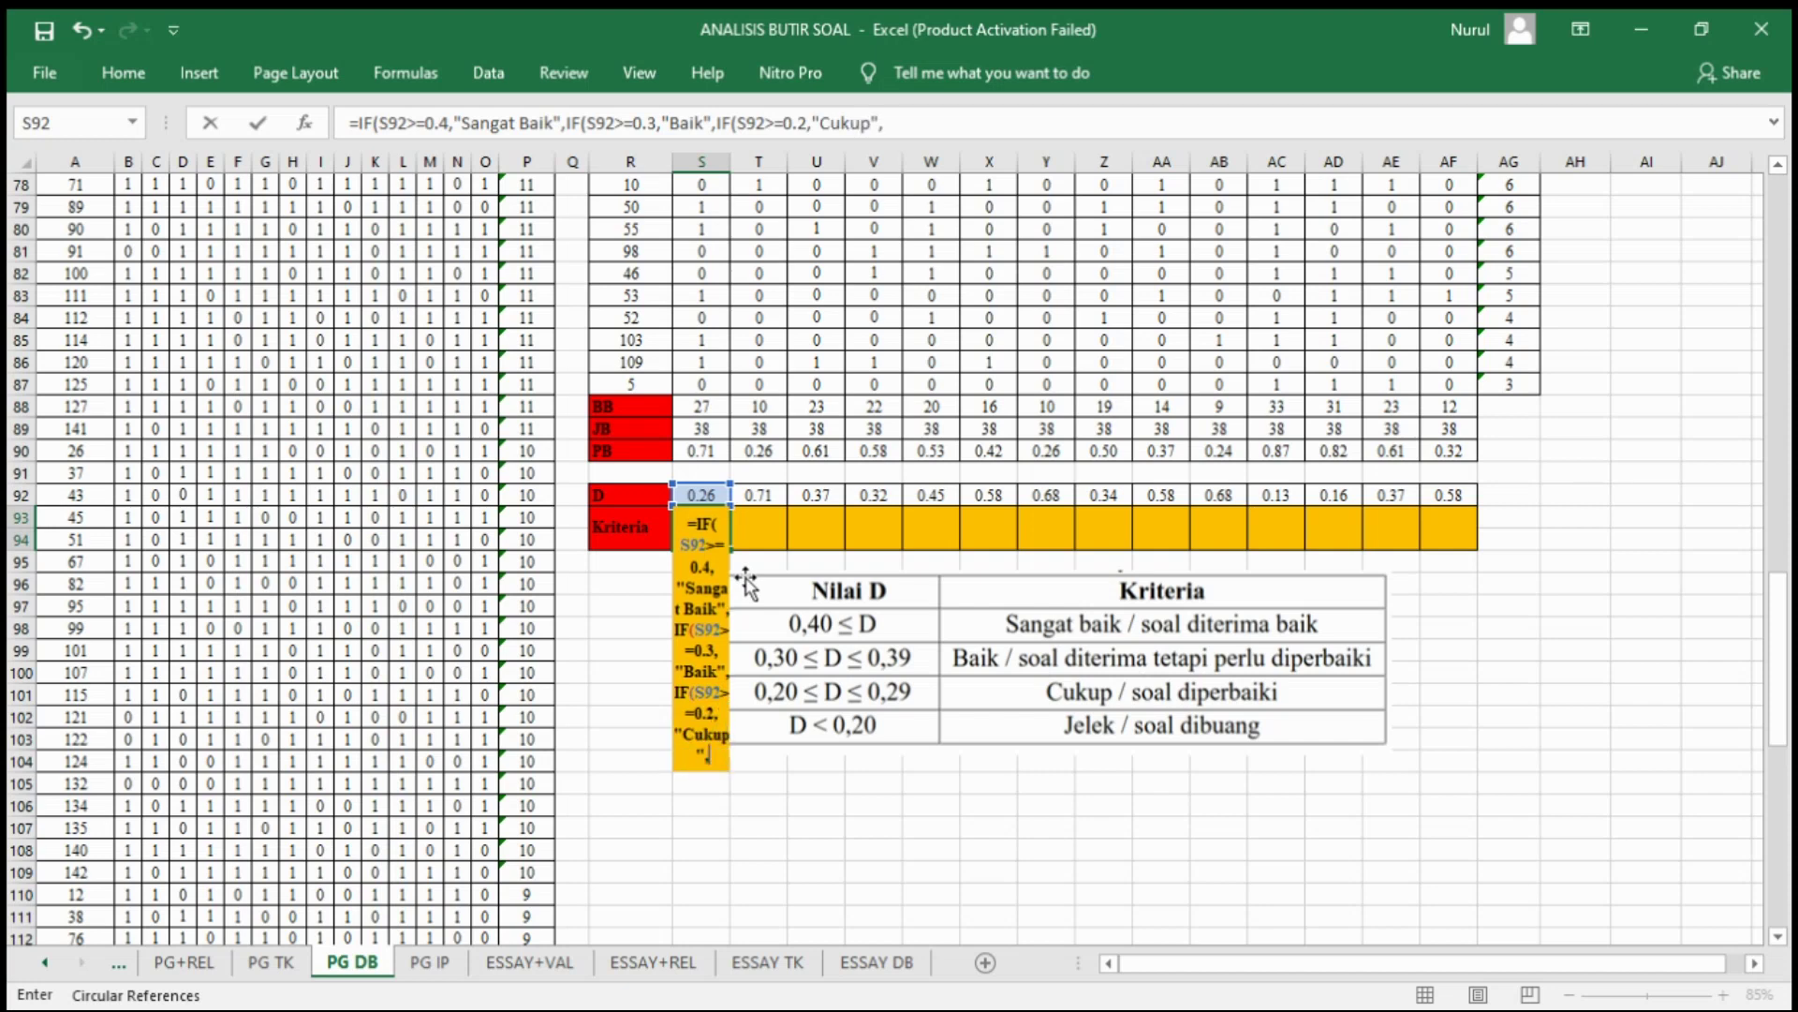
type(",IF(S92")
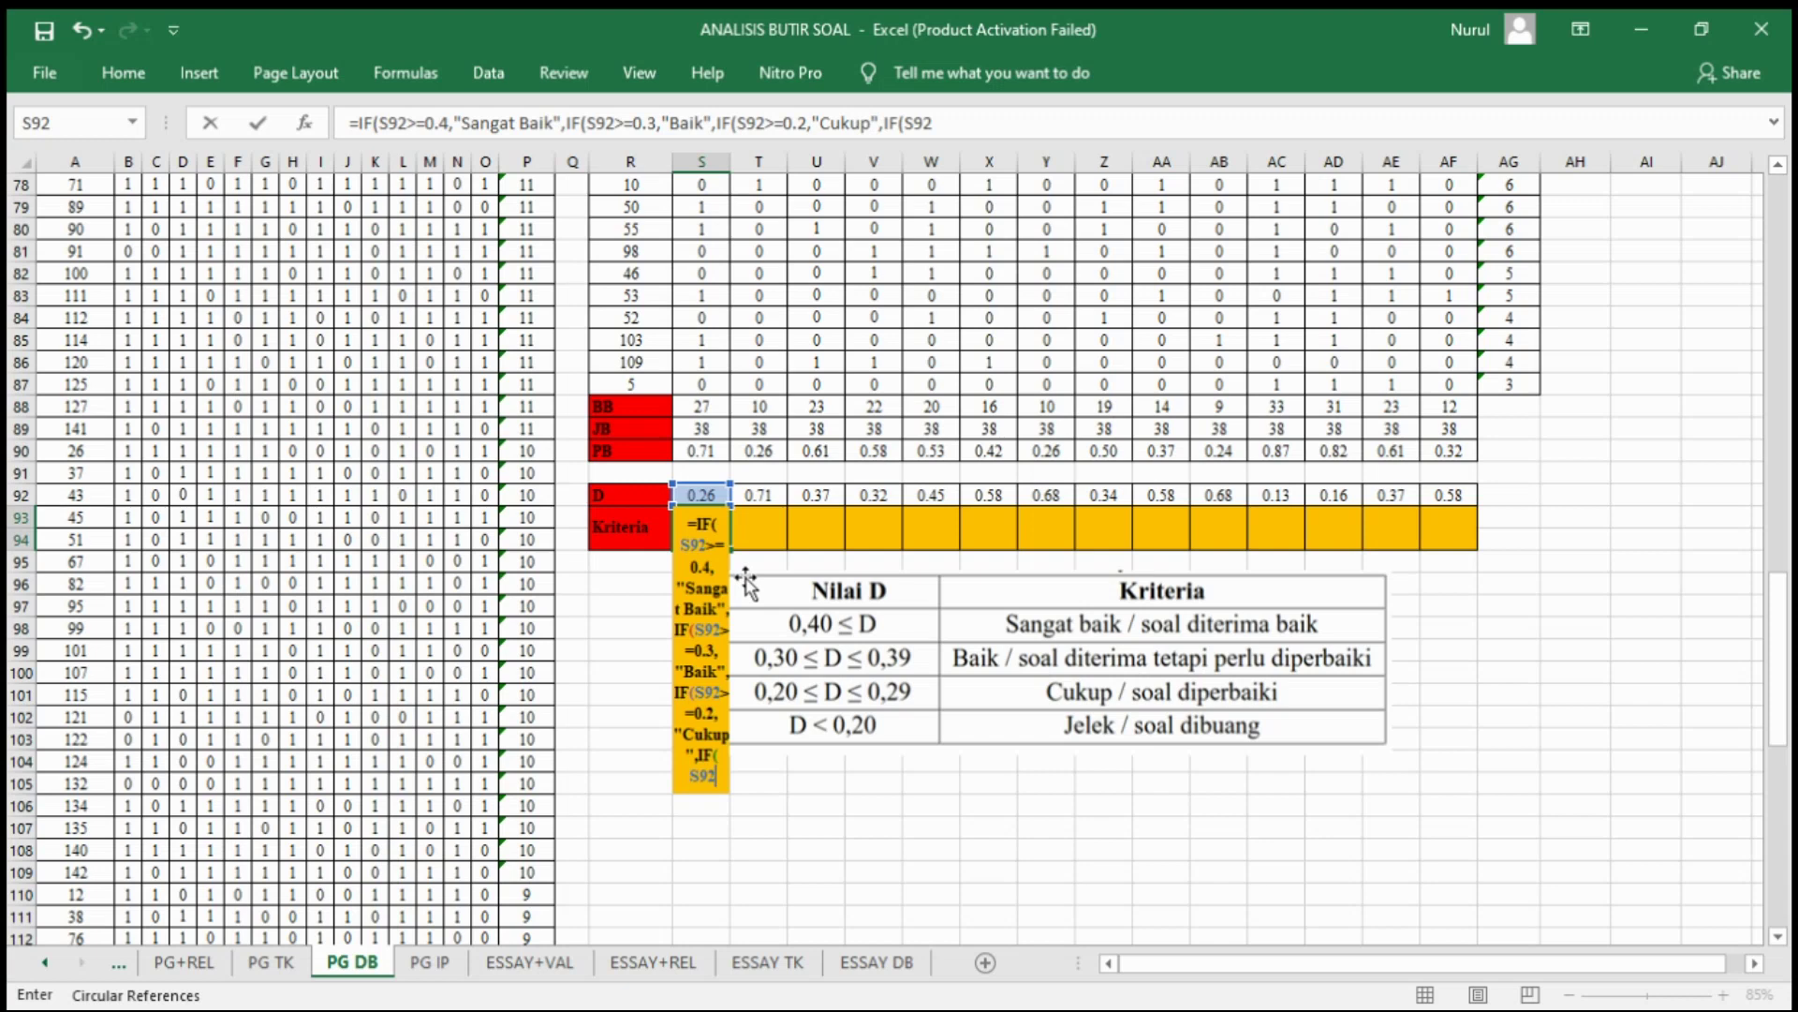
type("<0.2,\"Jel")
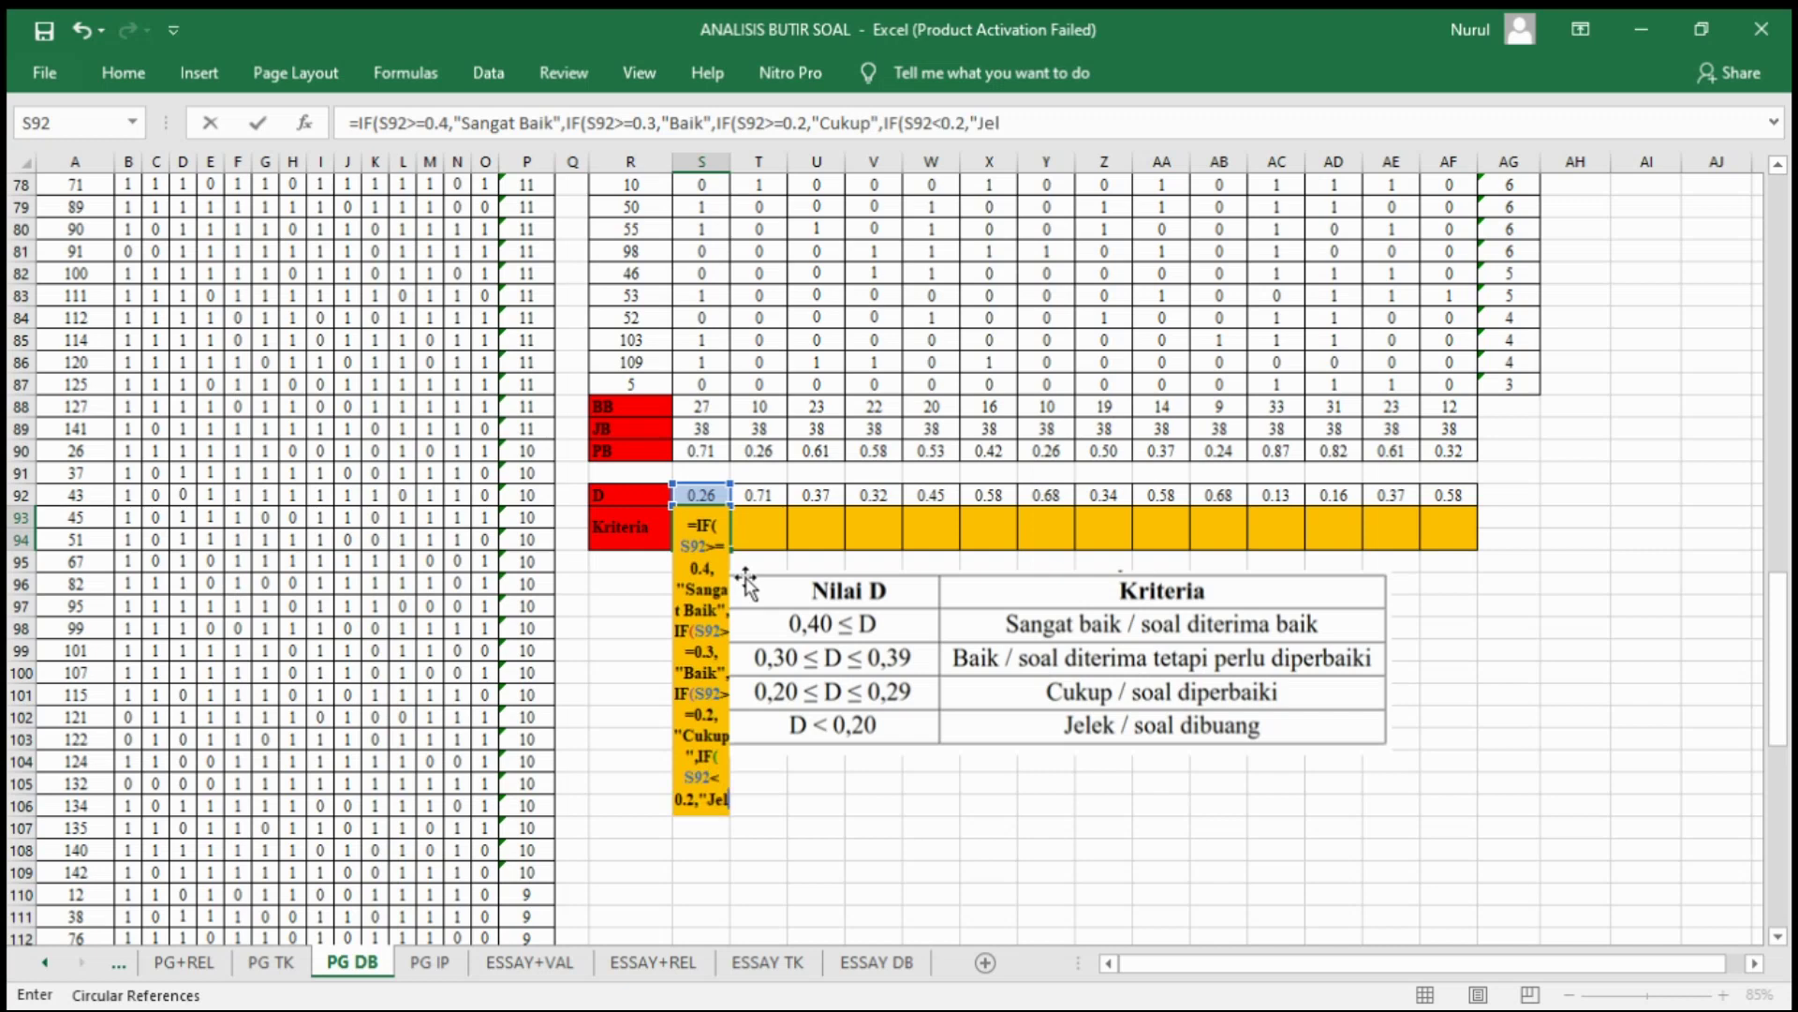
type("ek\"))))")
key("Return")
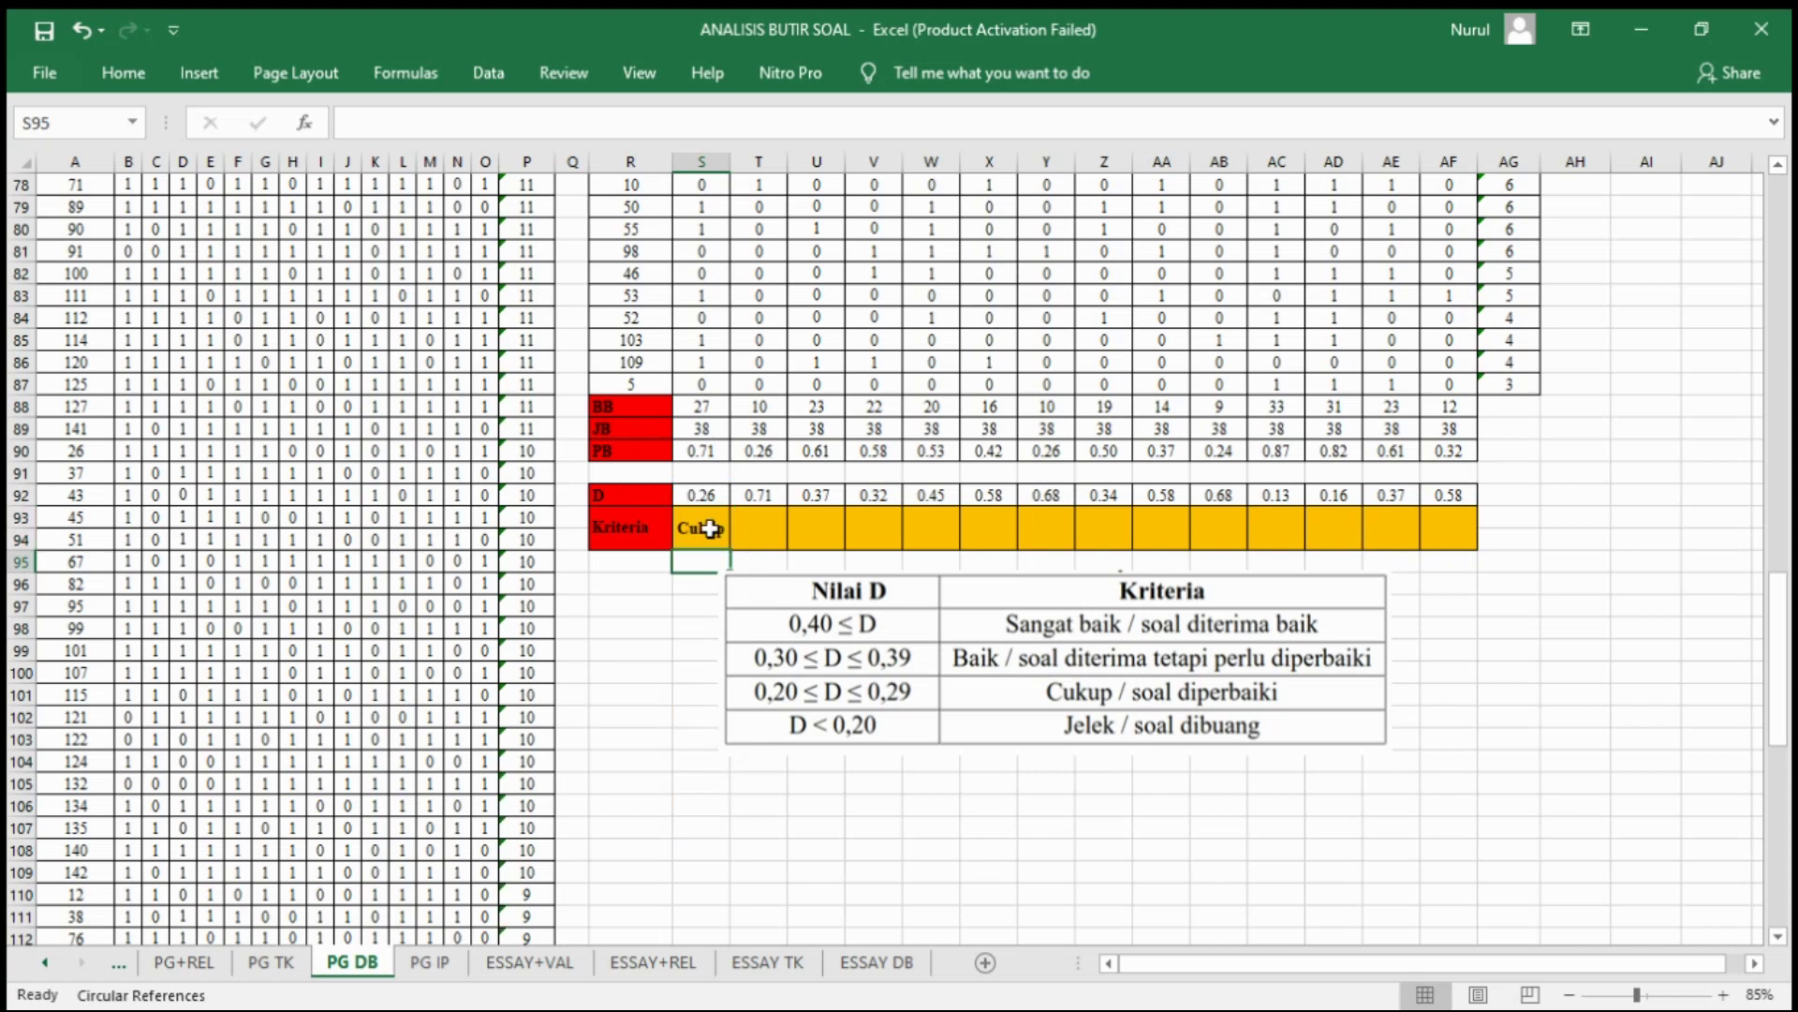
Step: Fill the Kriteria formula from S93 across the row through column AF
left_click(710, 529)
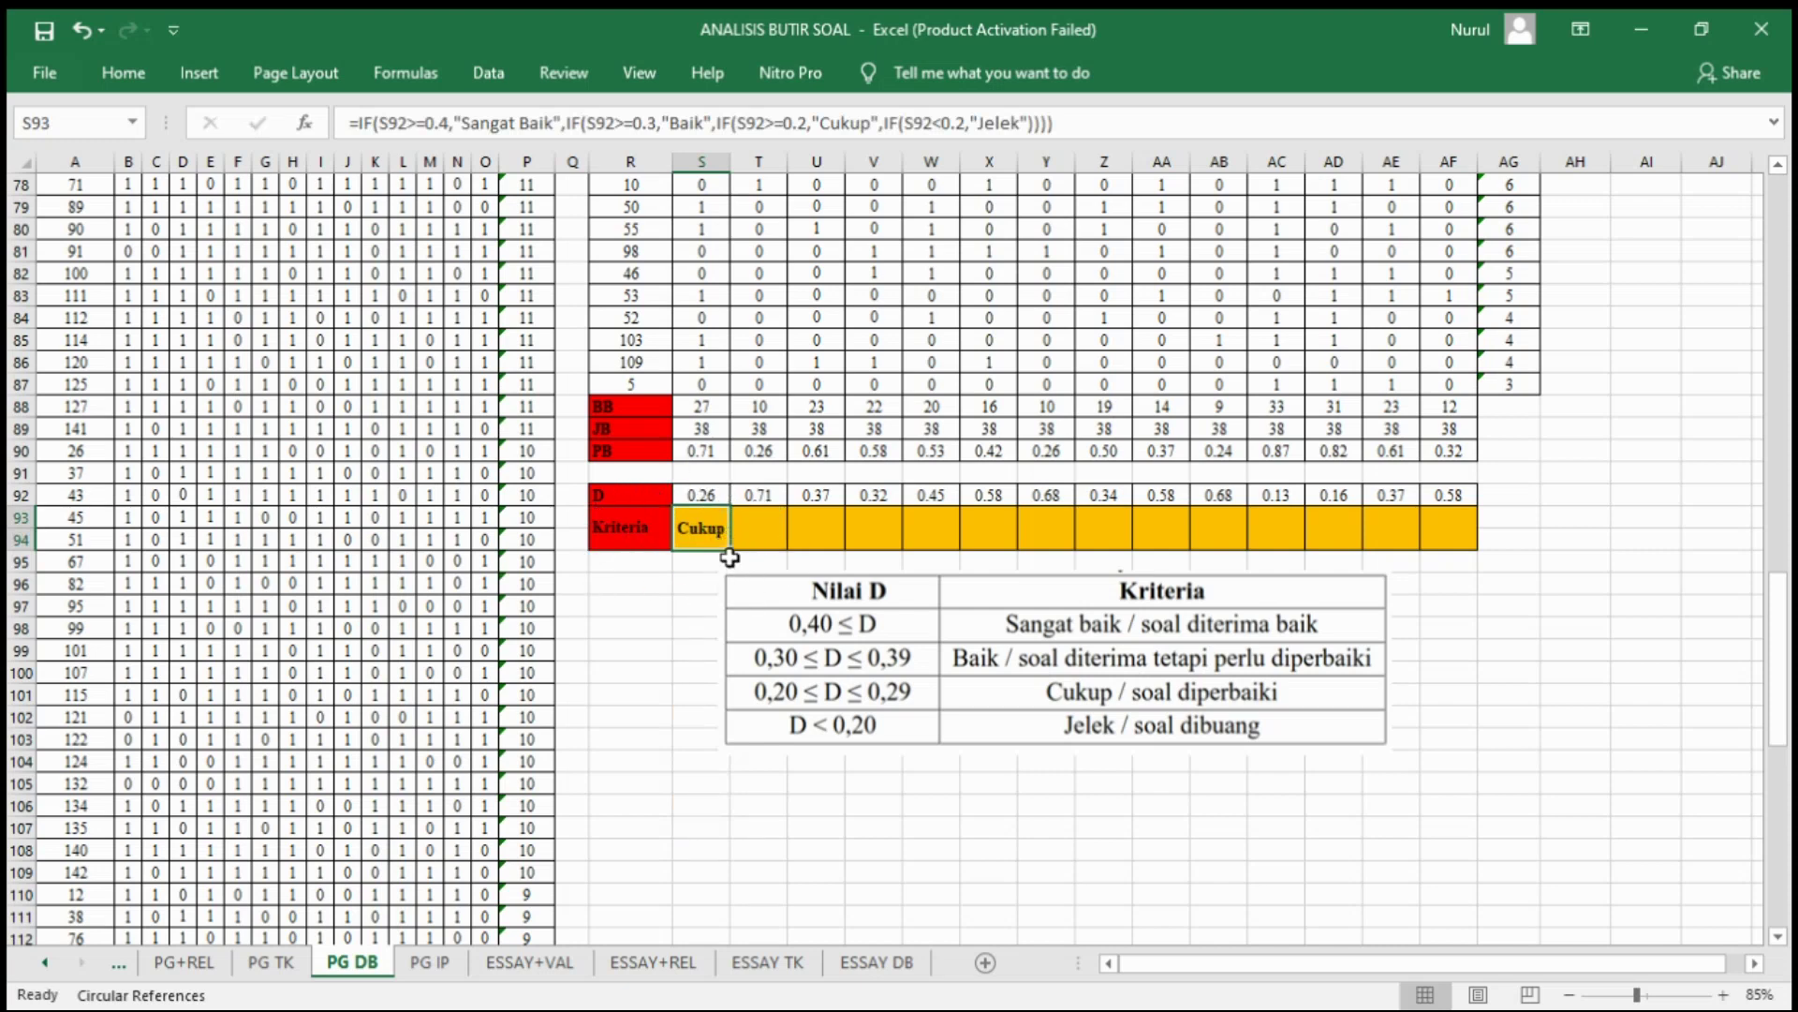
left_click_drag(732, 554, 1490, 558)
left_click(1461, 665)
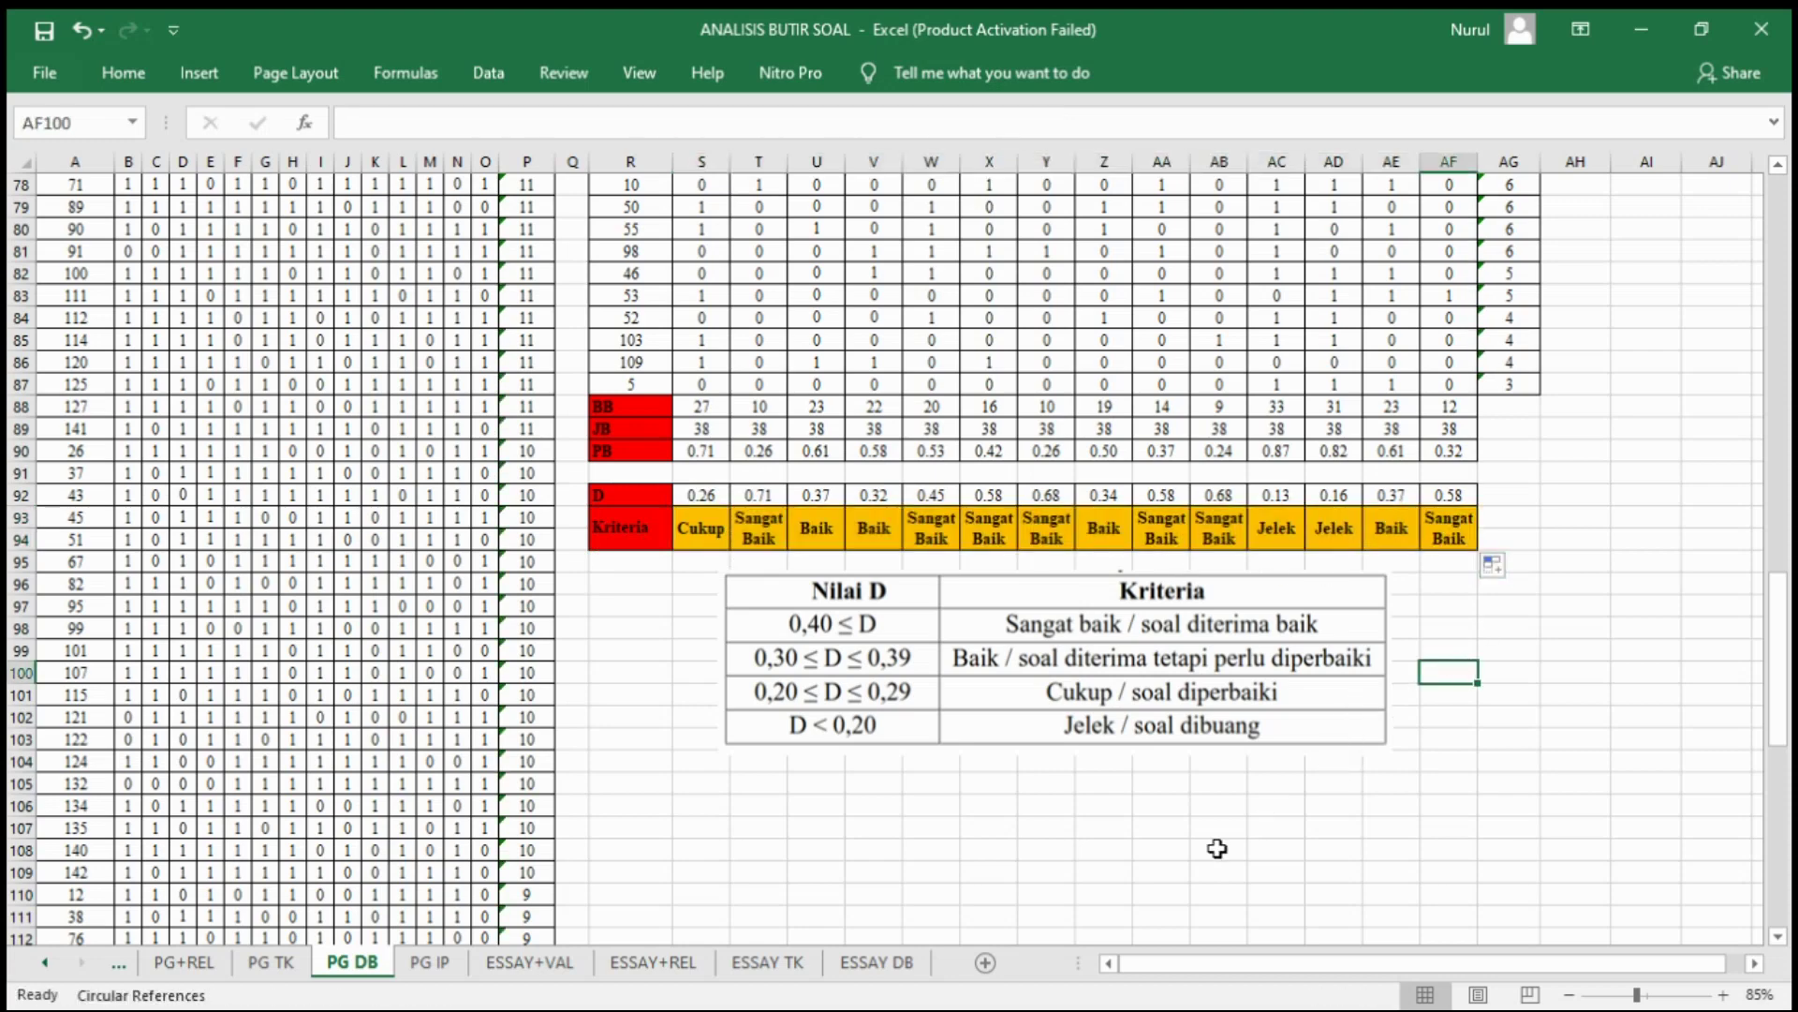
Step: Switch to the PG IP sheet and select B147, the first cell of the A row below the responses
key("ctrl+Page_Down")
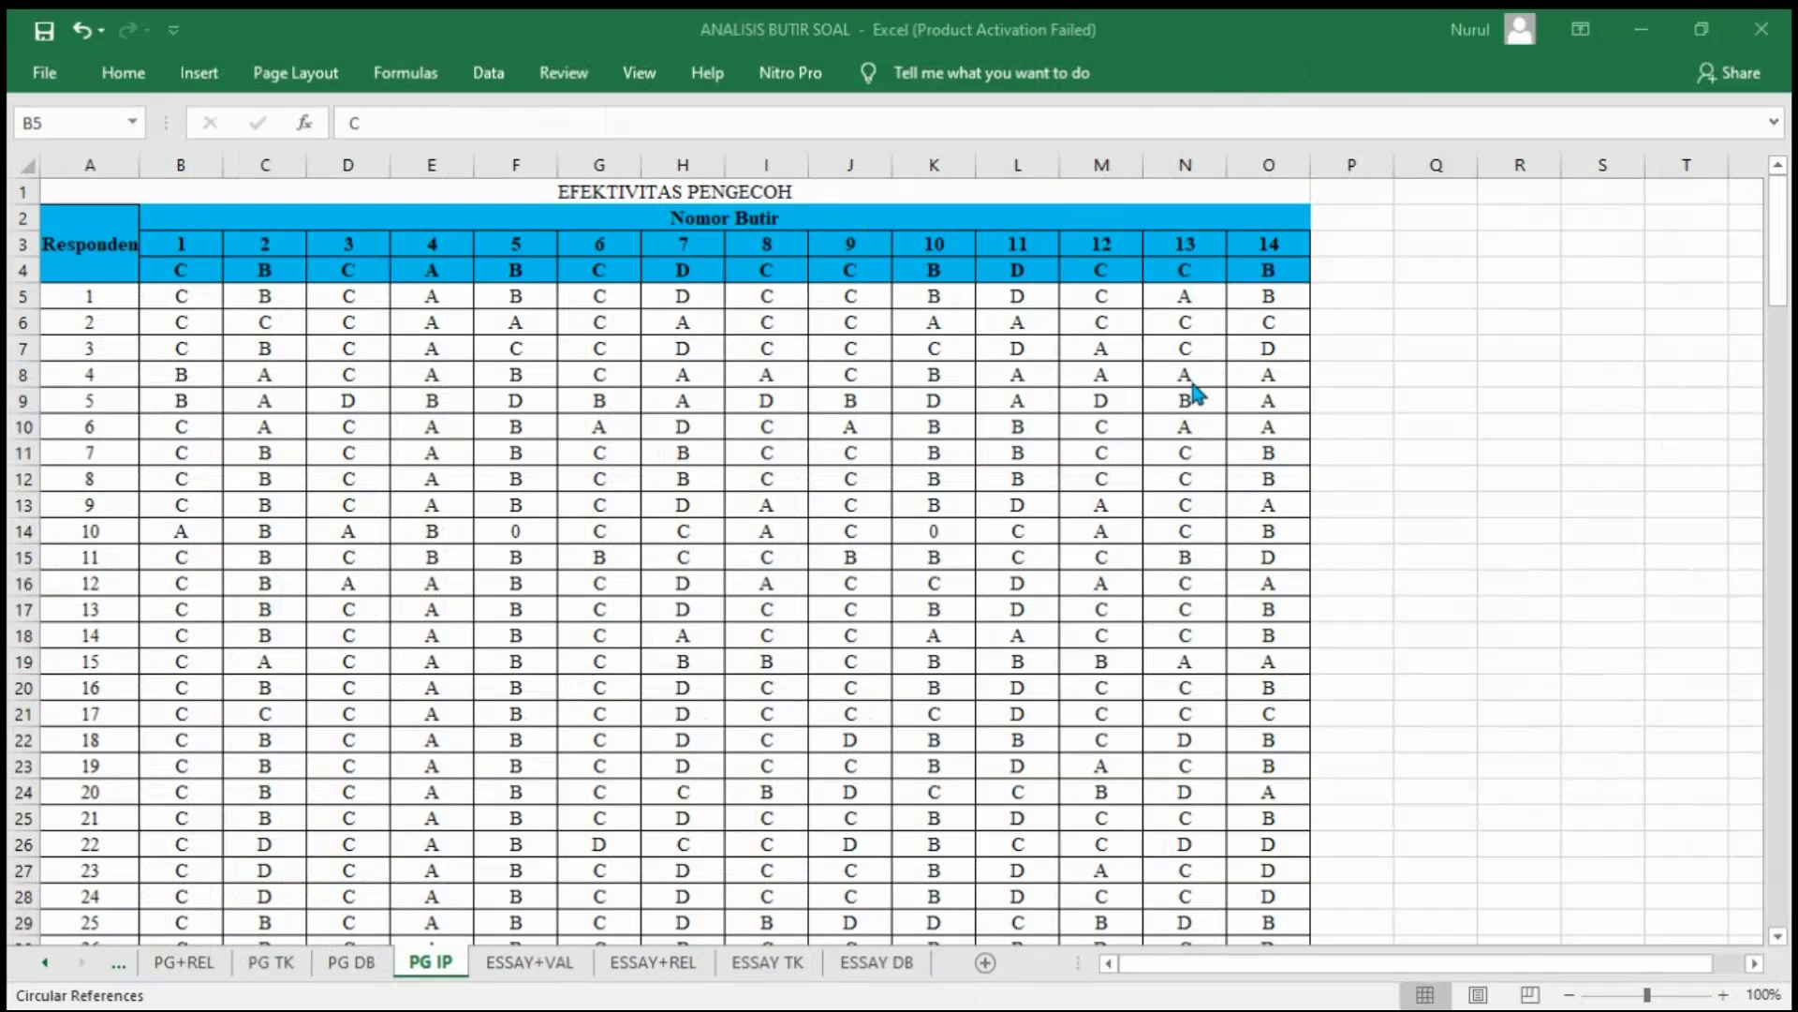
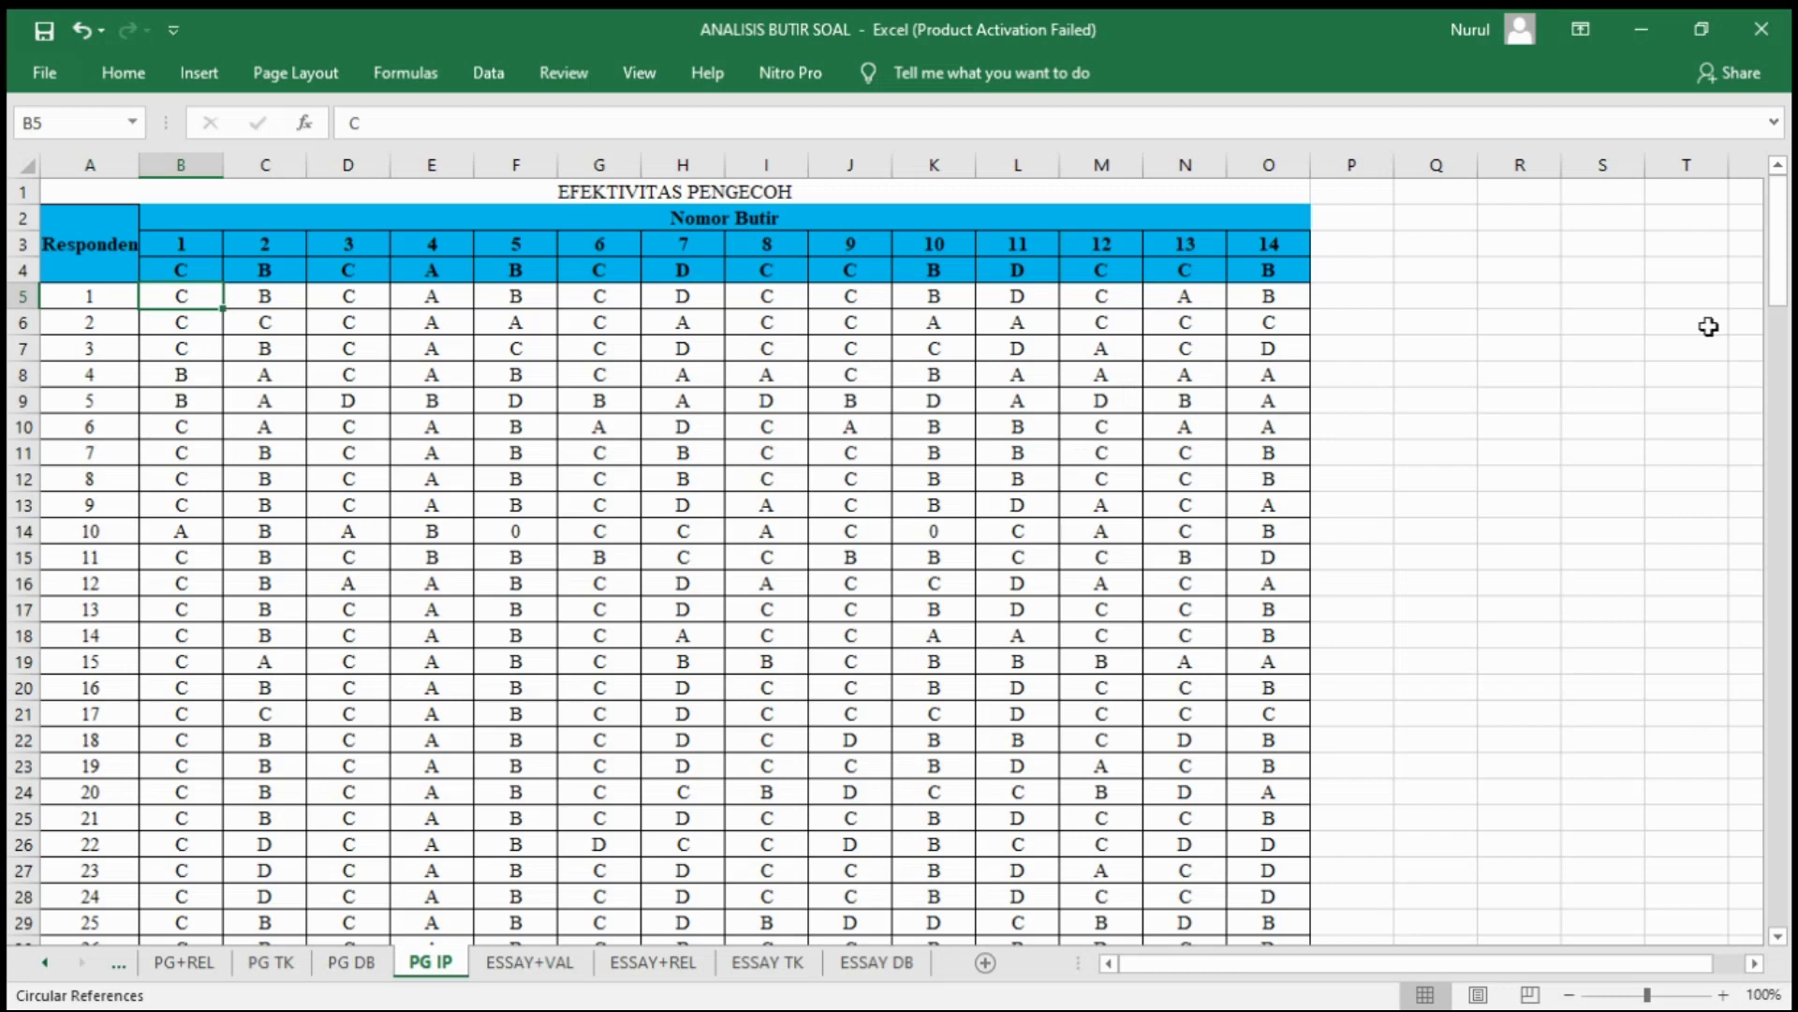
left_click_drag(1778, 251, 1780, 622)
key("ctrl+Down")
key("Down")
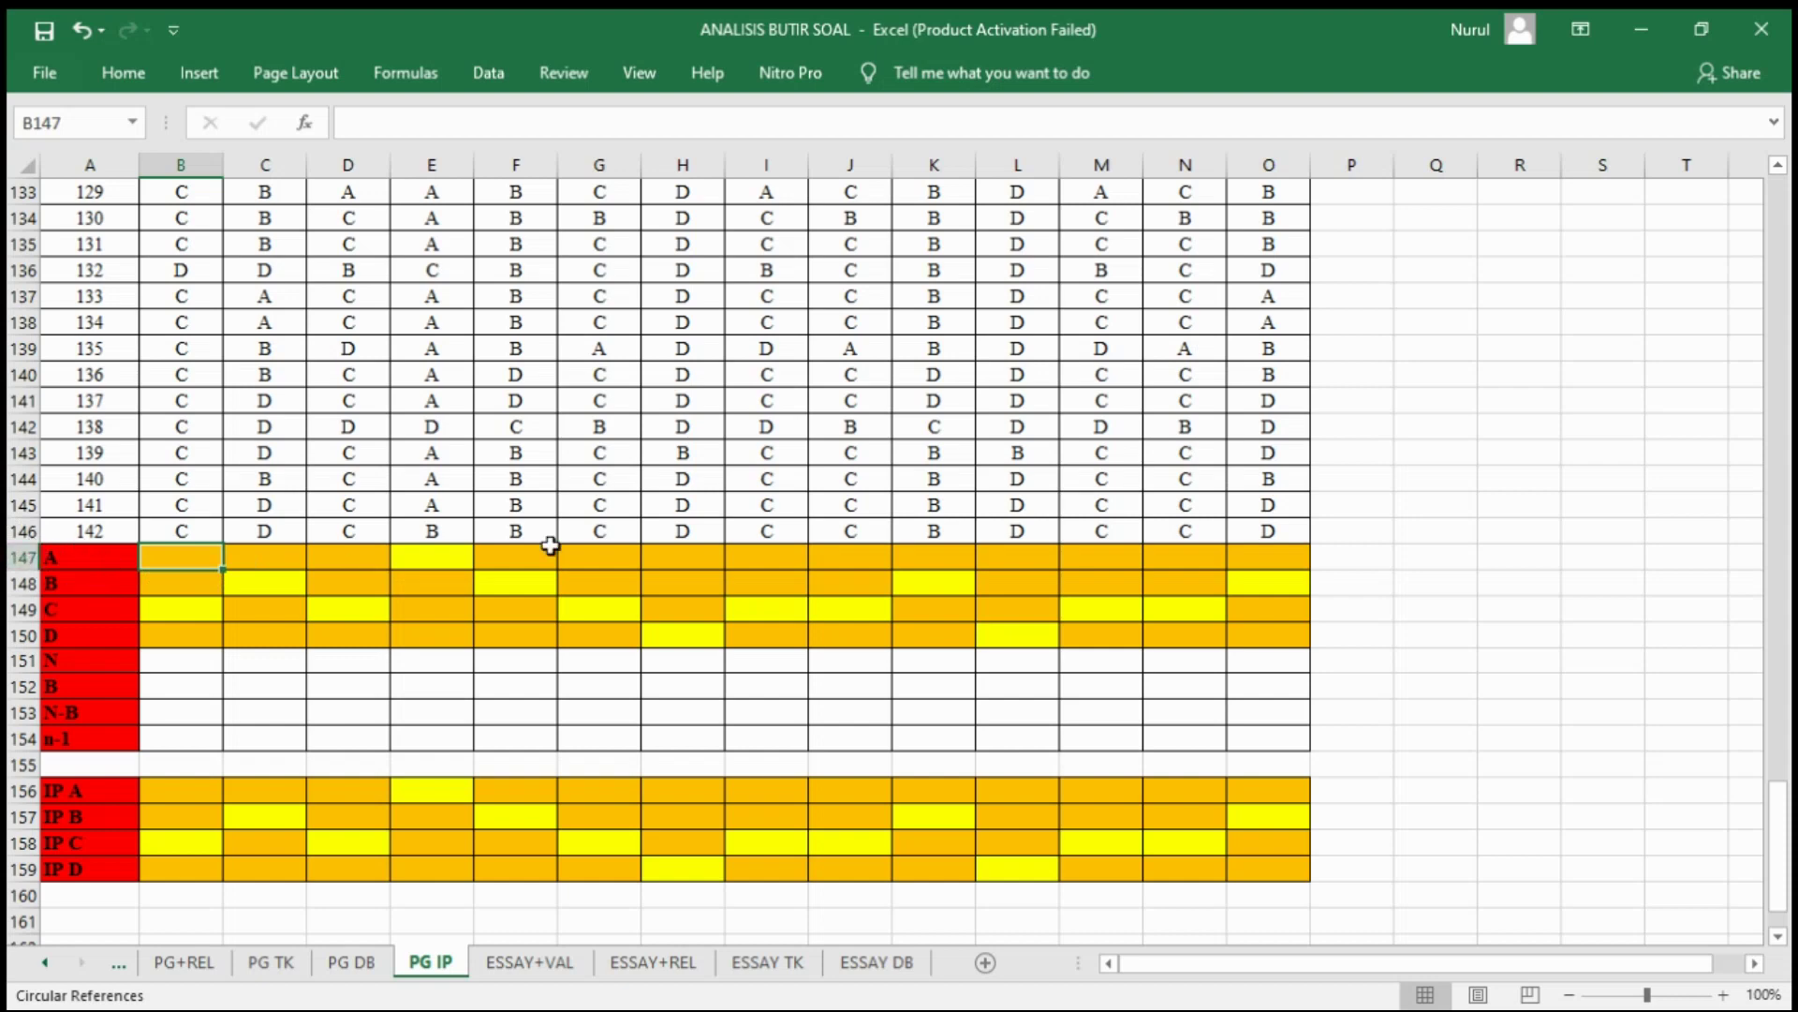
Step: Count the A answers in B147 with =COUNTIF(B5:B146,"a") and fill it across the A row through column O, leaving yellow E147 empty
type("=COUNTIF")
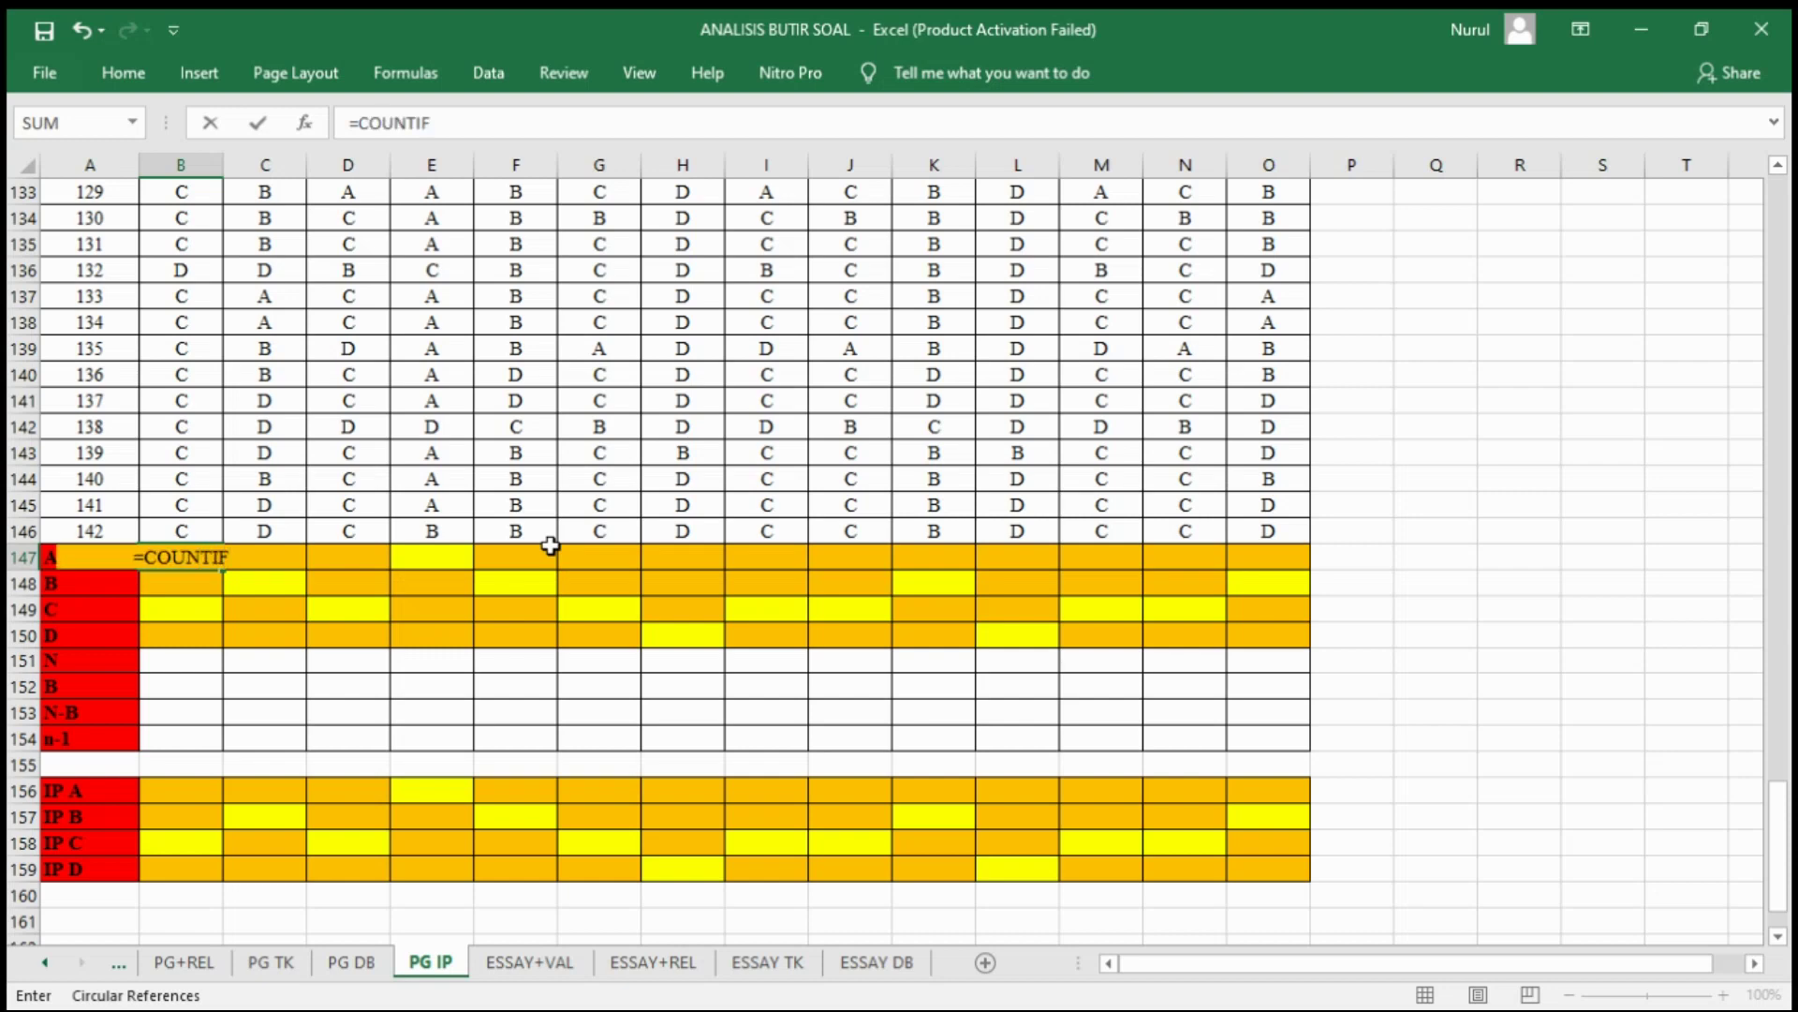
type("(")
scroll(551, 545, "up", 20)
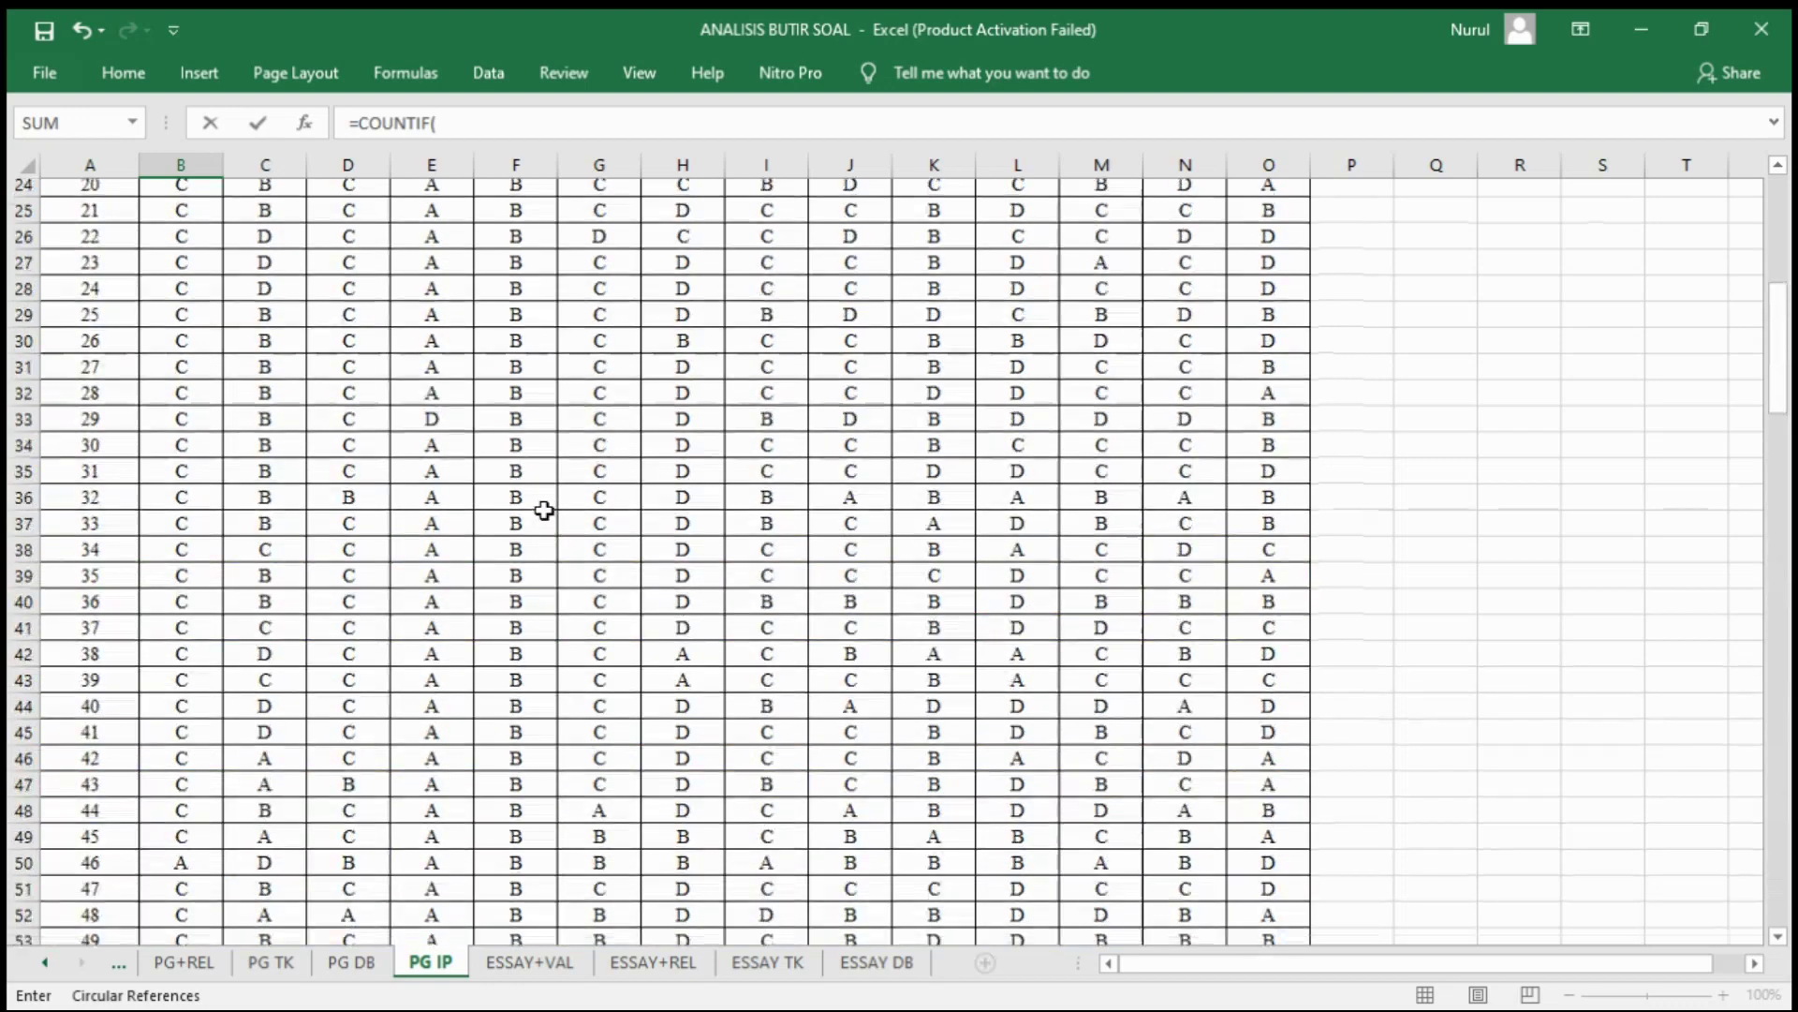
scroll(543, 510, "up", 8)
left_click_drag(193, 293, 183, 741)
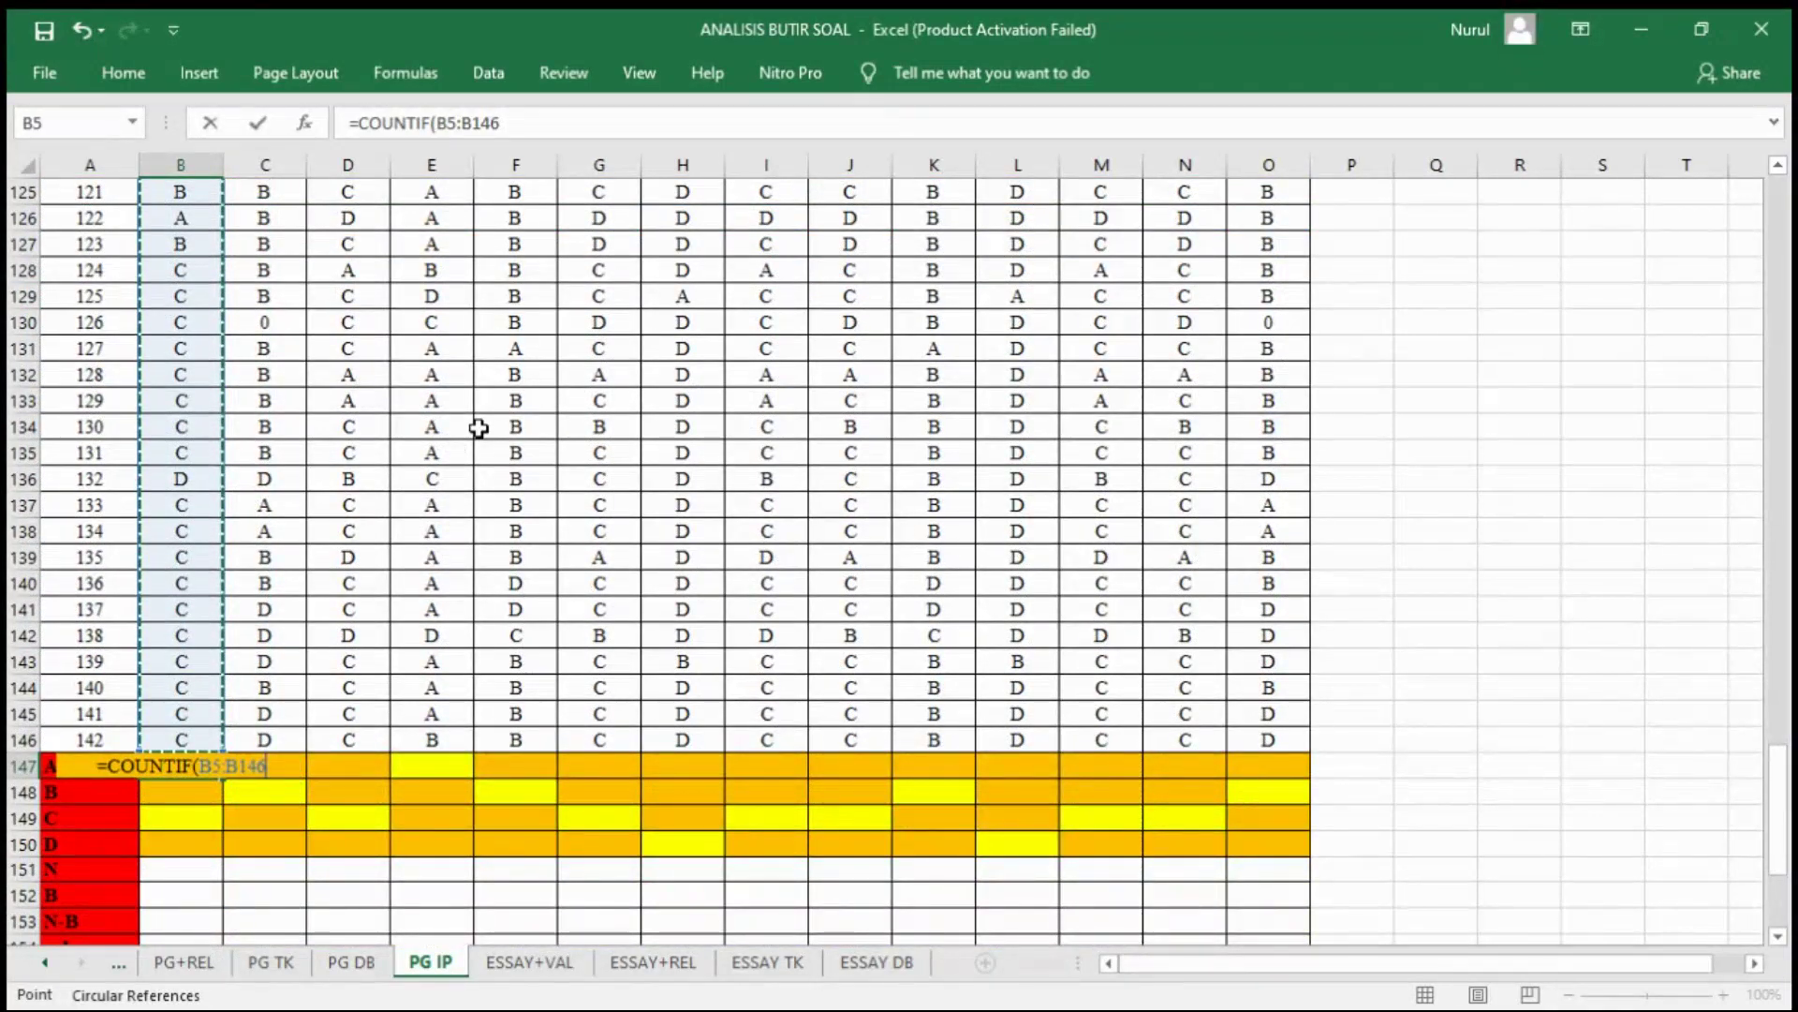
type(",\"a\")")
key("Return")
left_click(214, 768)
left_click_drag(223, 779, 388, 778)
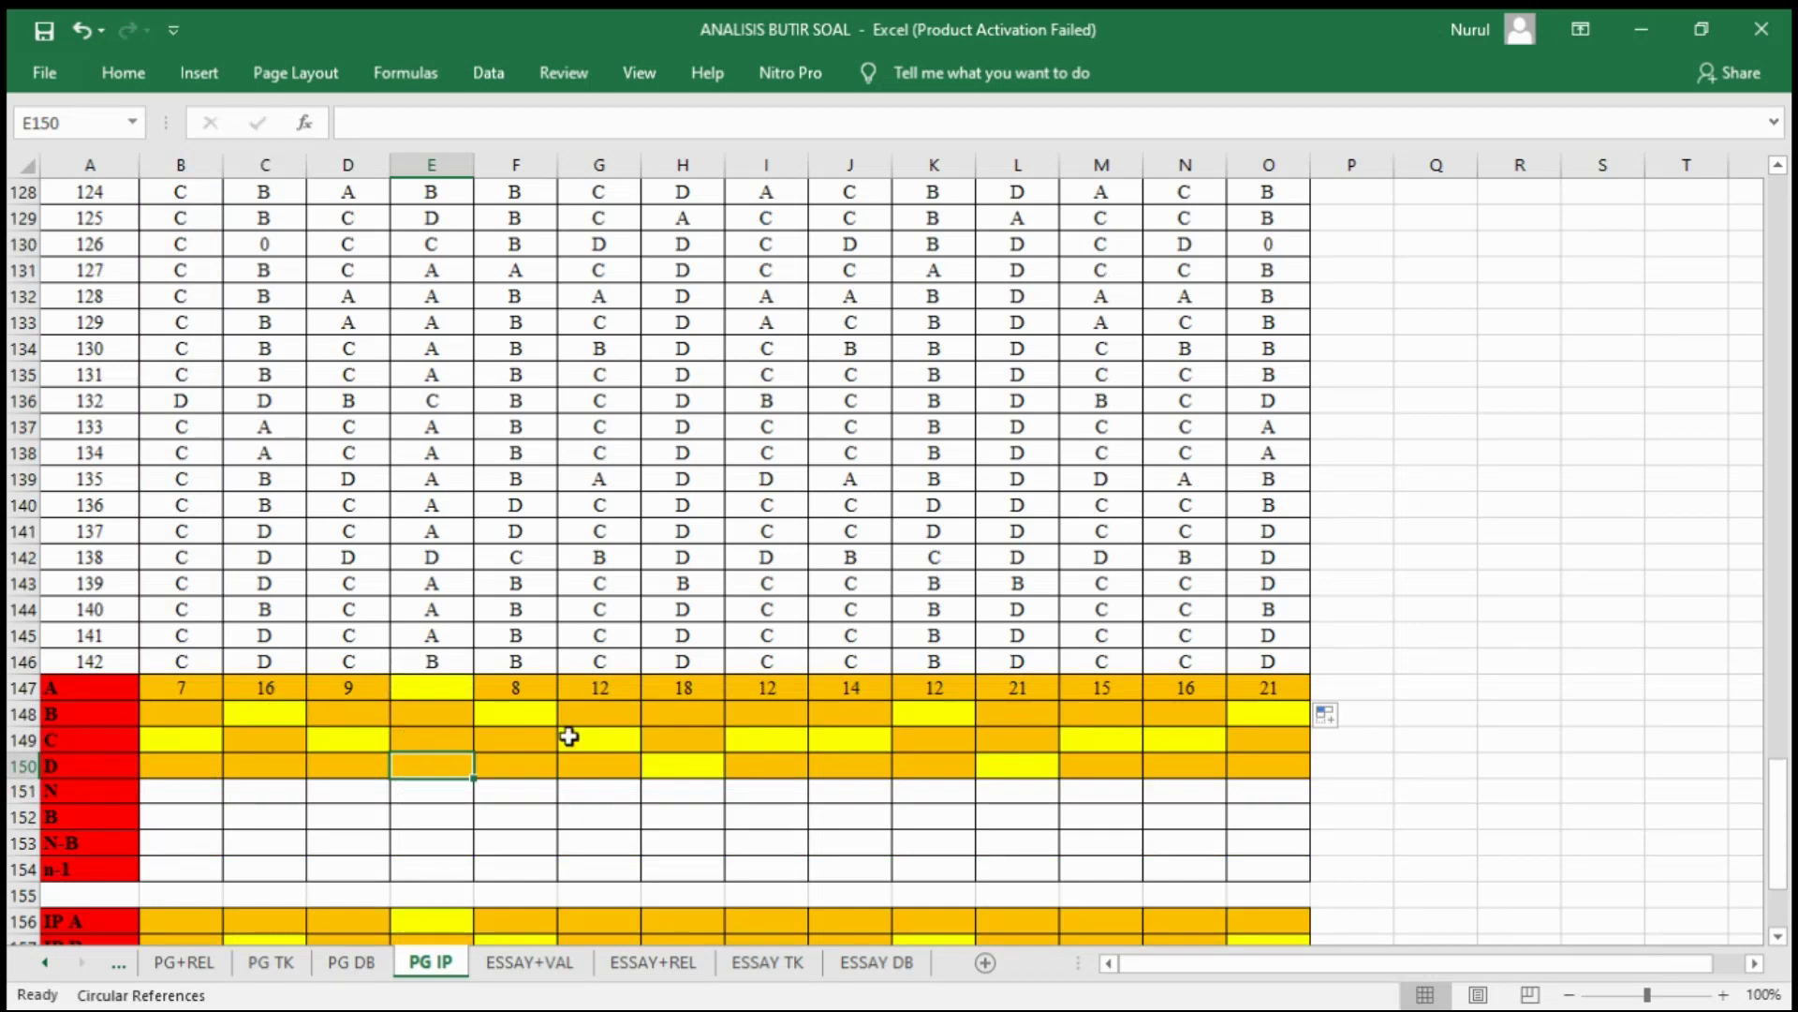
Step: Count item 1's B answers in B148 with =COUNTIF(B5:B146,"B")
left_click(185, 714)
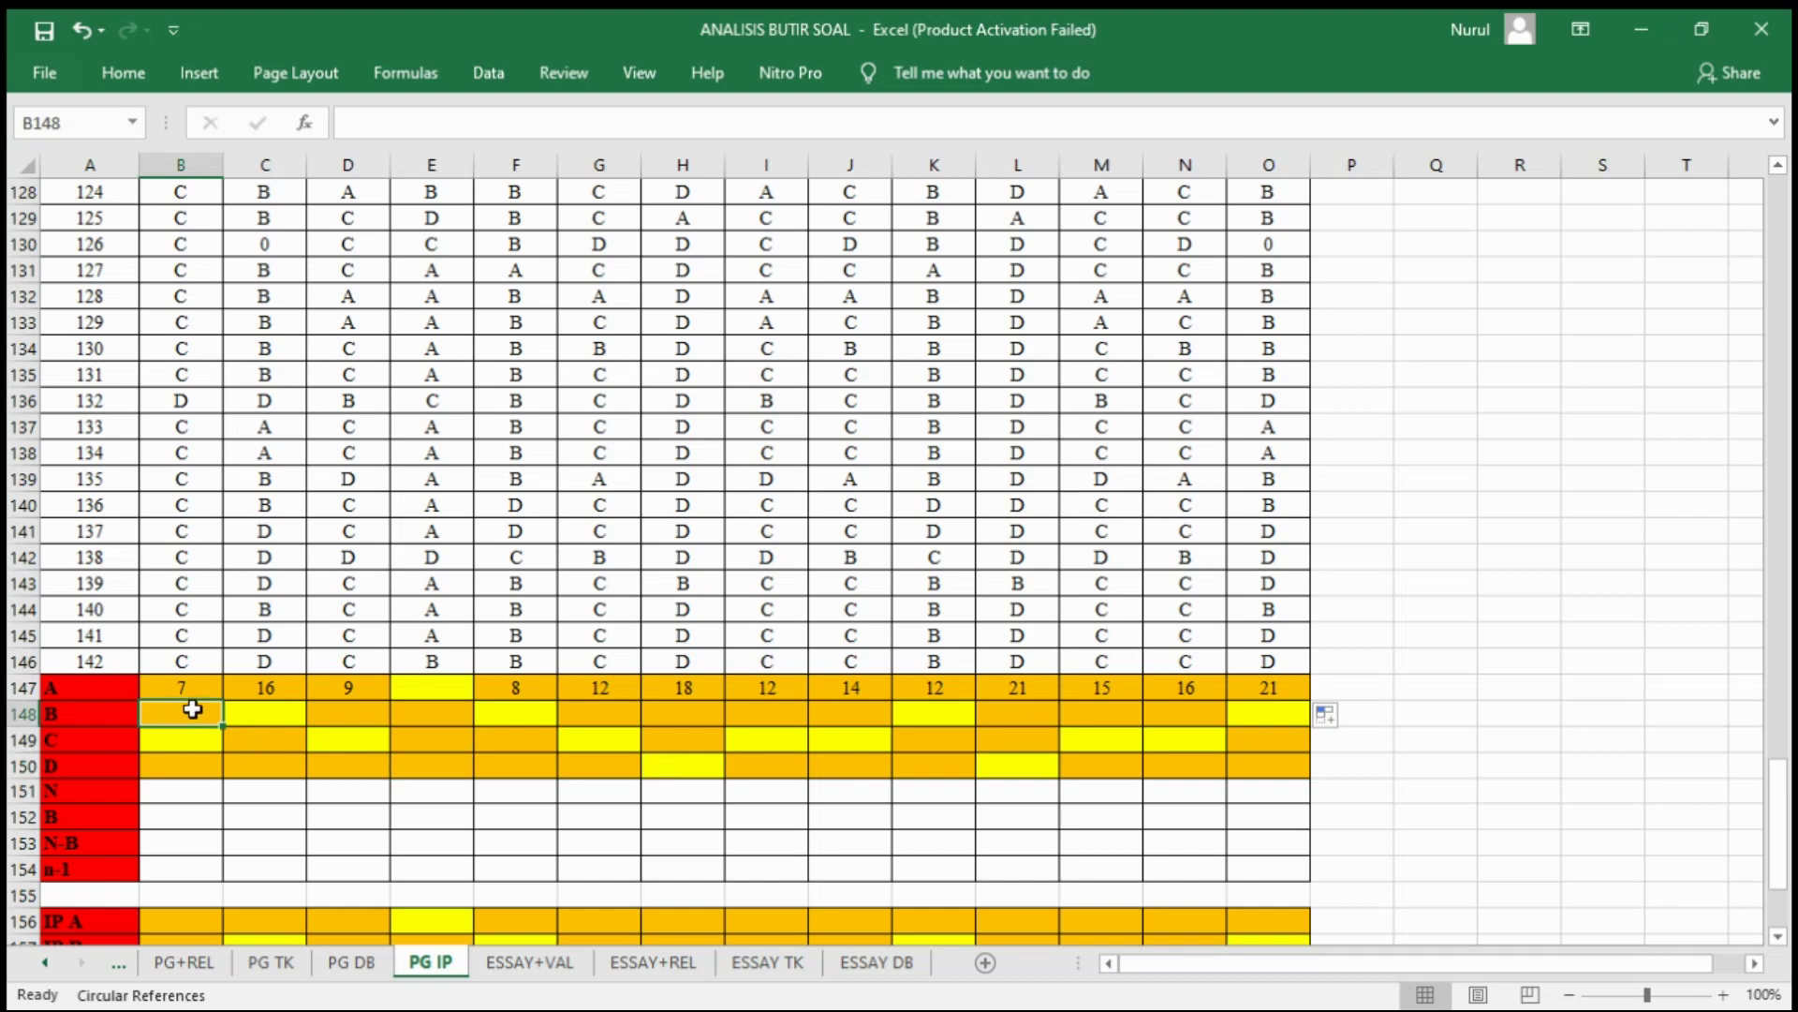
type("=")
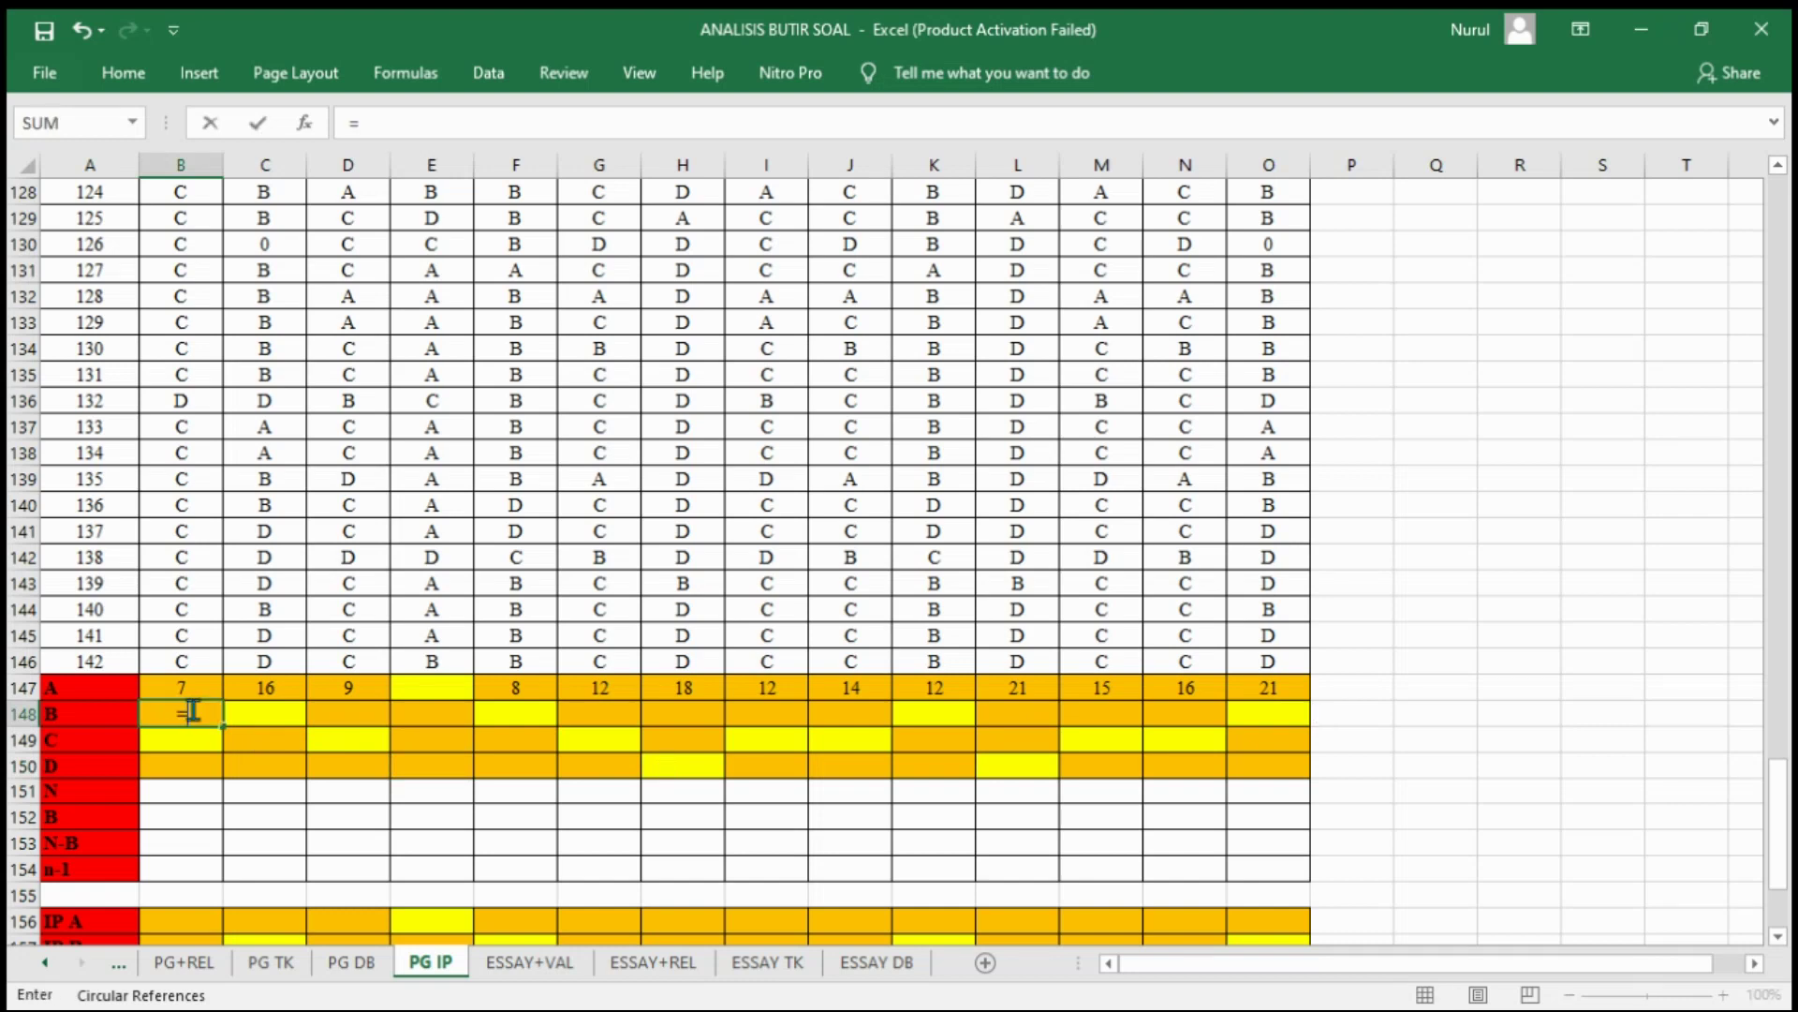
type("COUNTIF(")
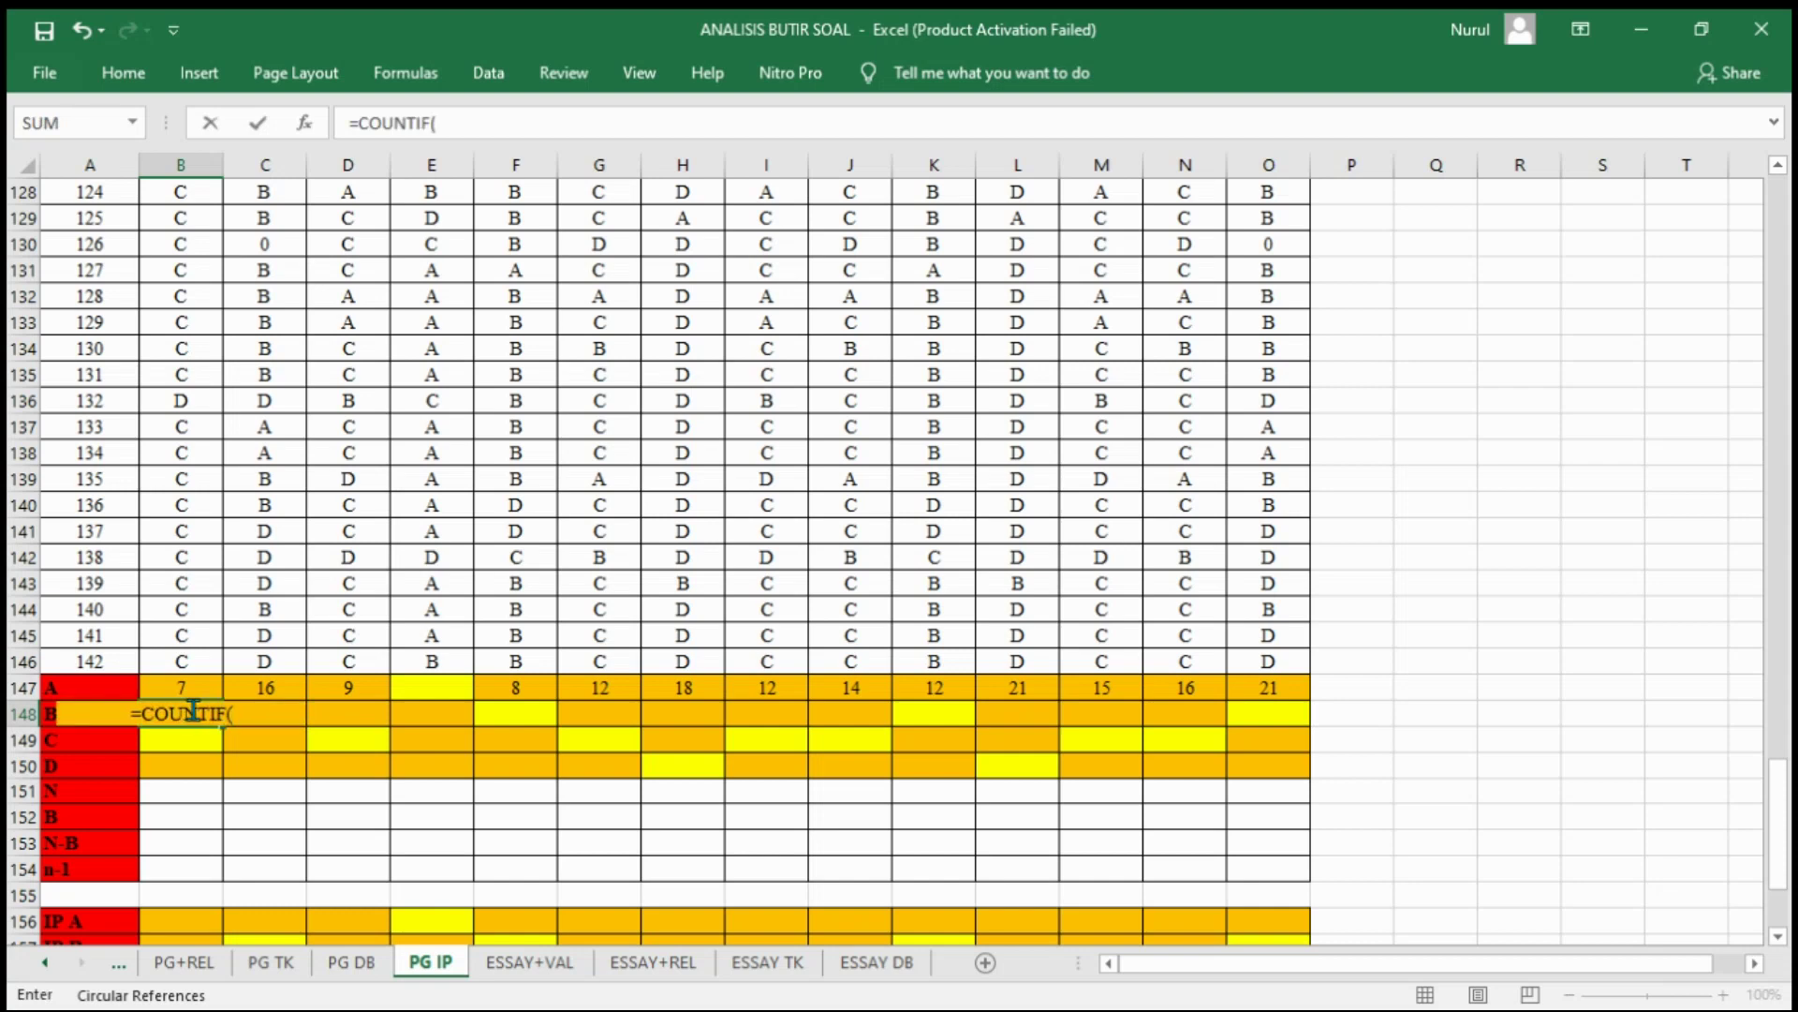
scroll(984, 530, "up", 15)
left_click_drag(1786, 562, 1786, 234)
left_click_drag(208, 295, 187, 740)
type(",")
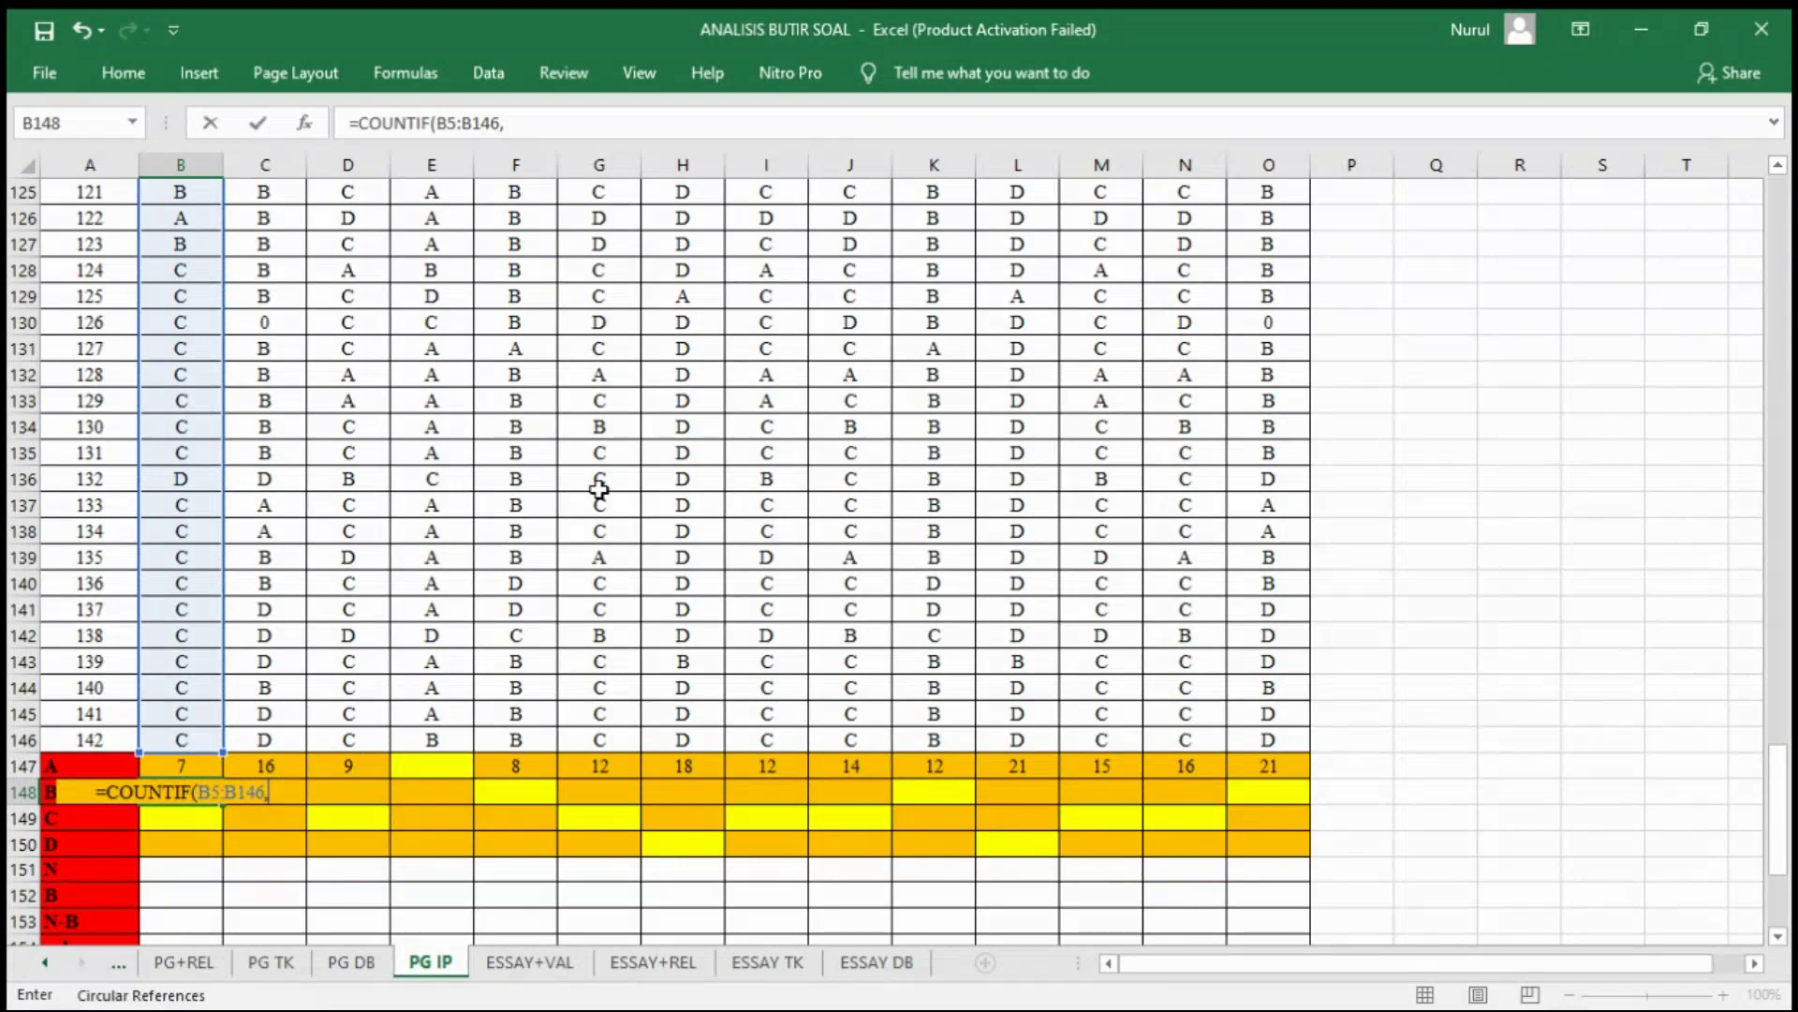
type("\"B\"")
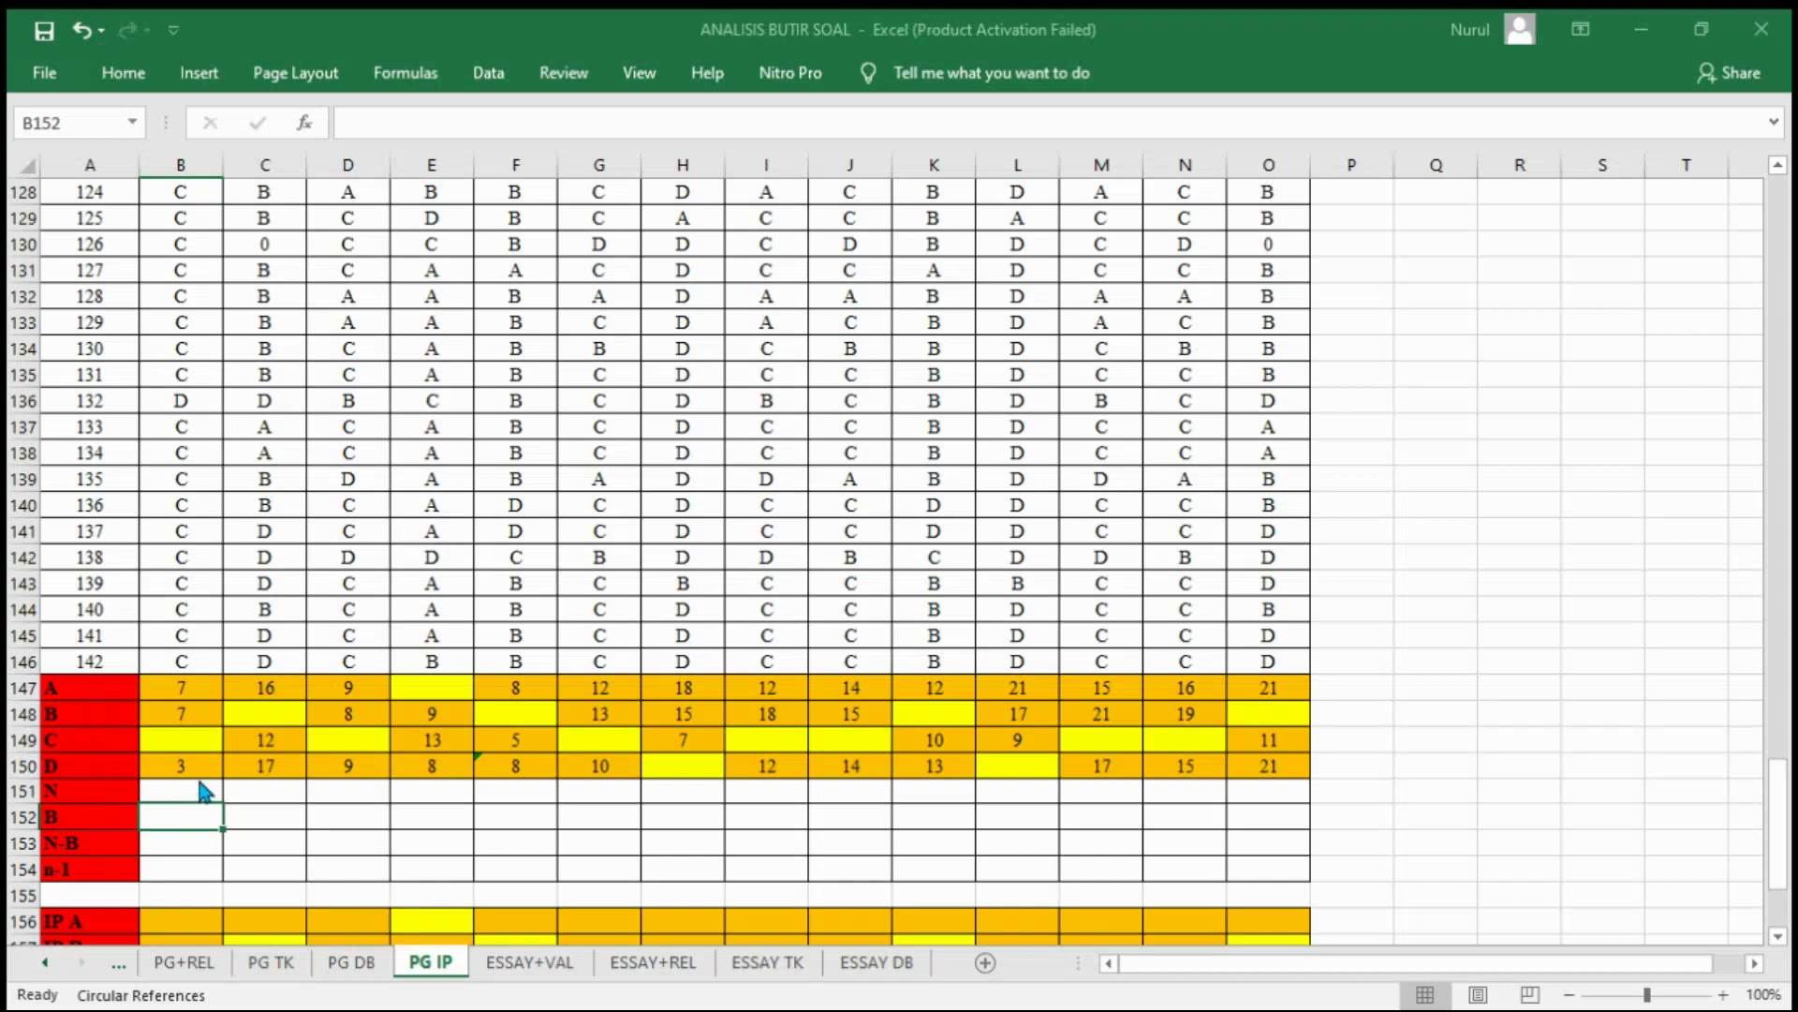
Step: Enter 142 as N in B151 and fill it across the row through column O
left_click(180, 791)
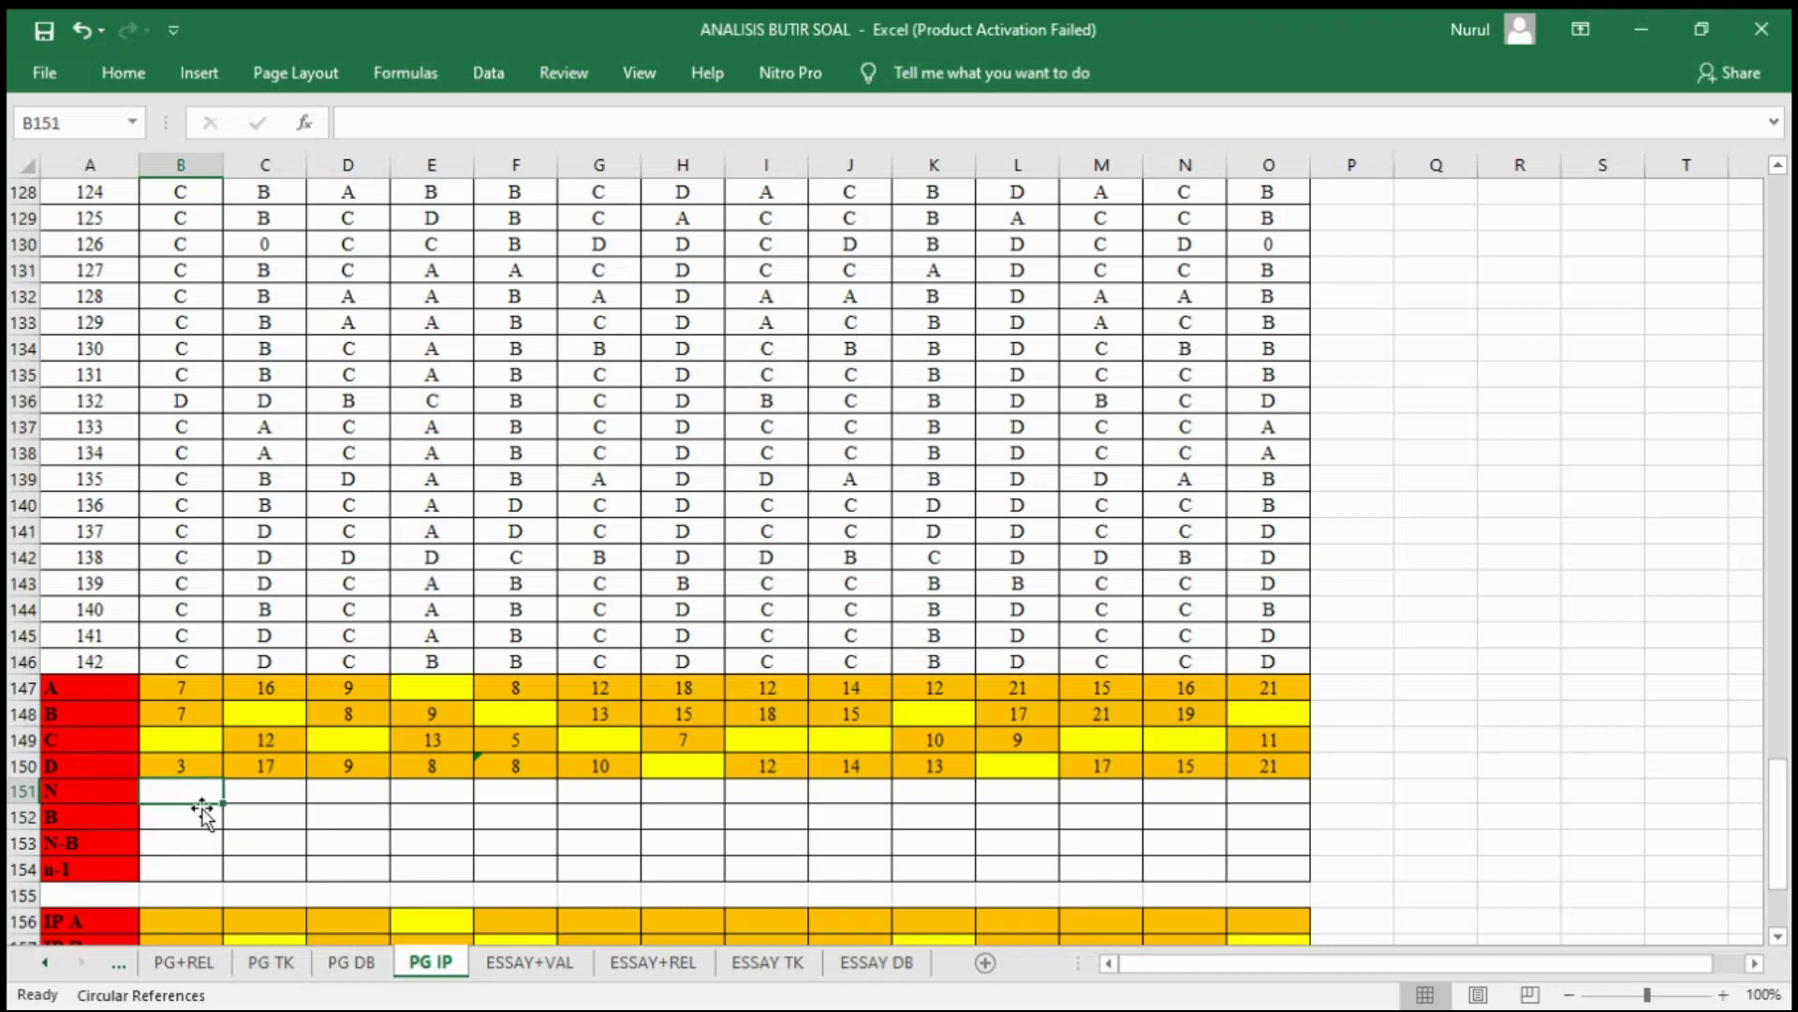
type("142")
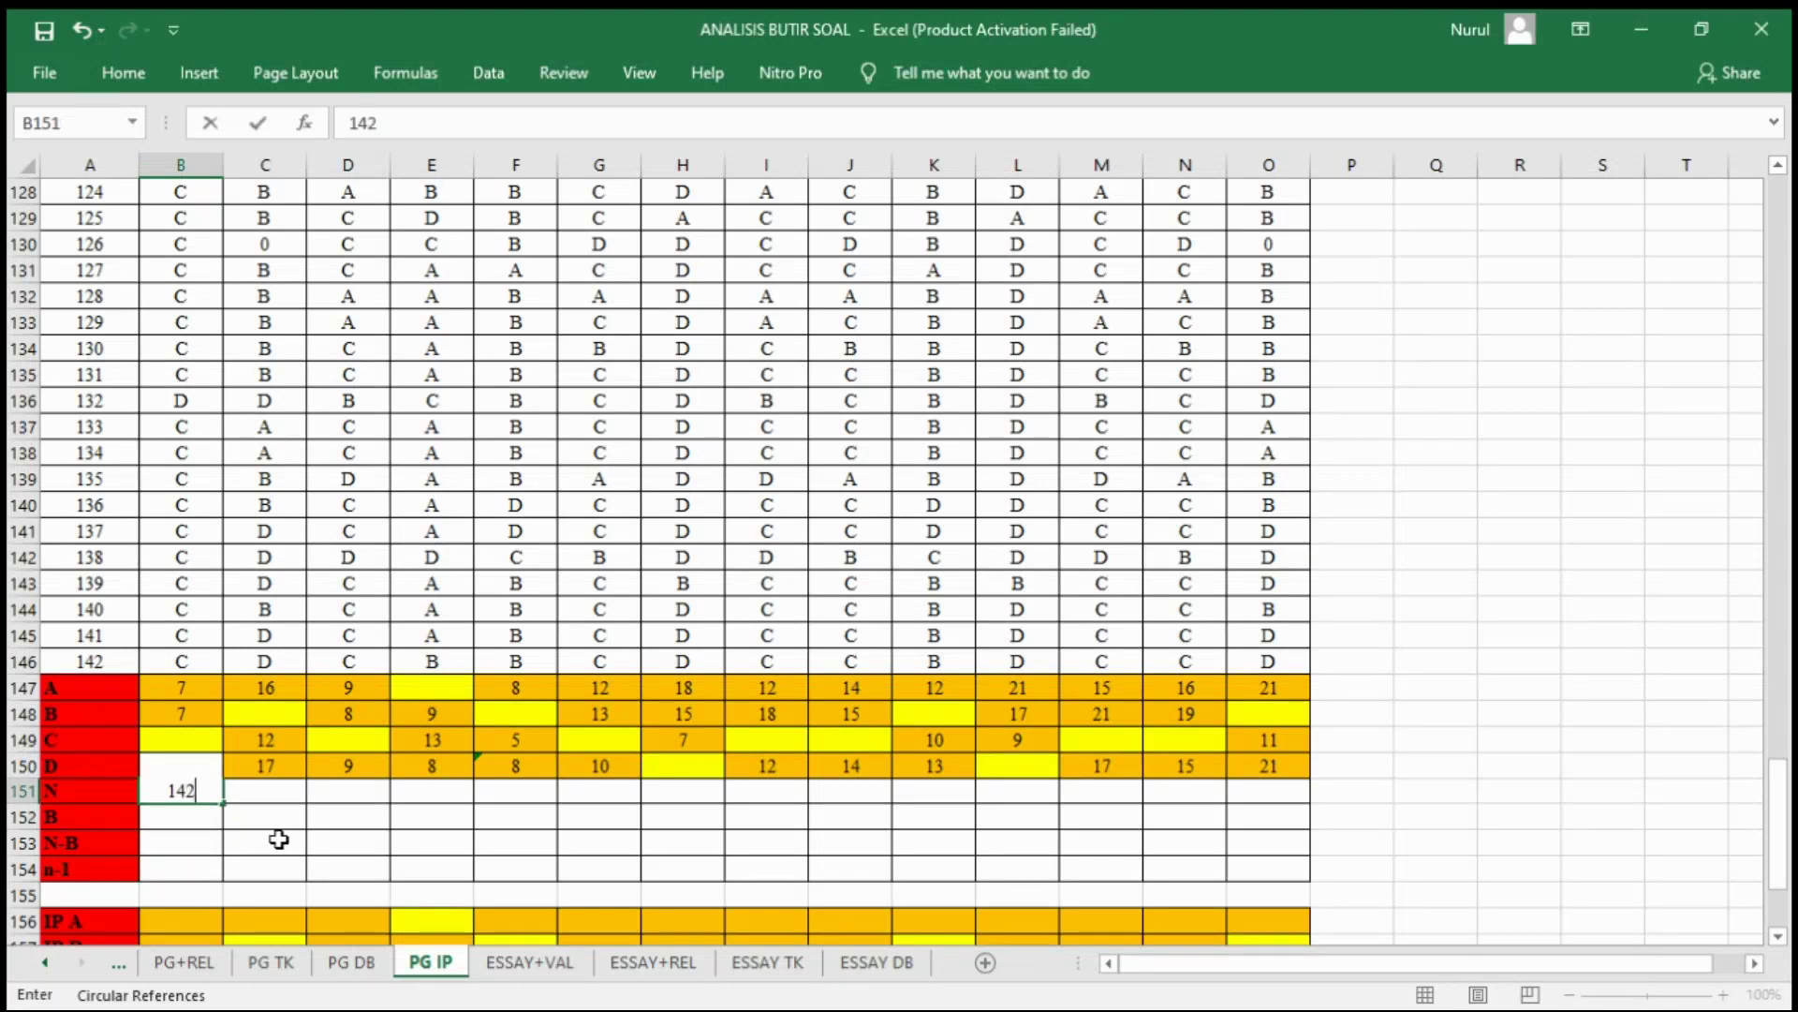
key("Return")
left_click(181, 789)
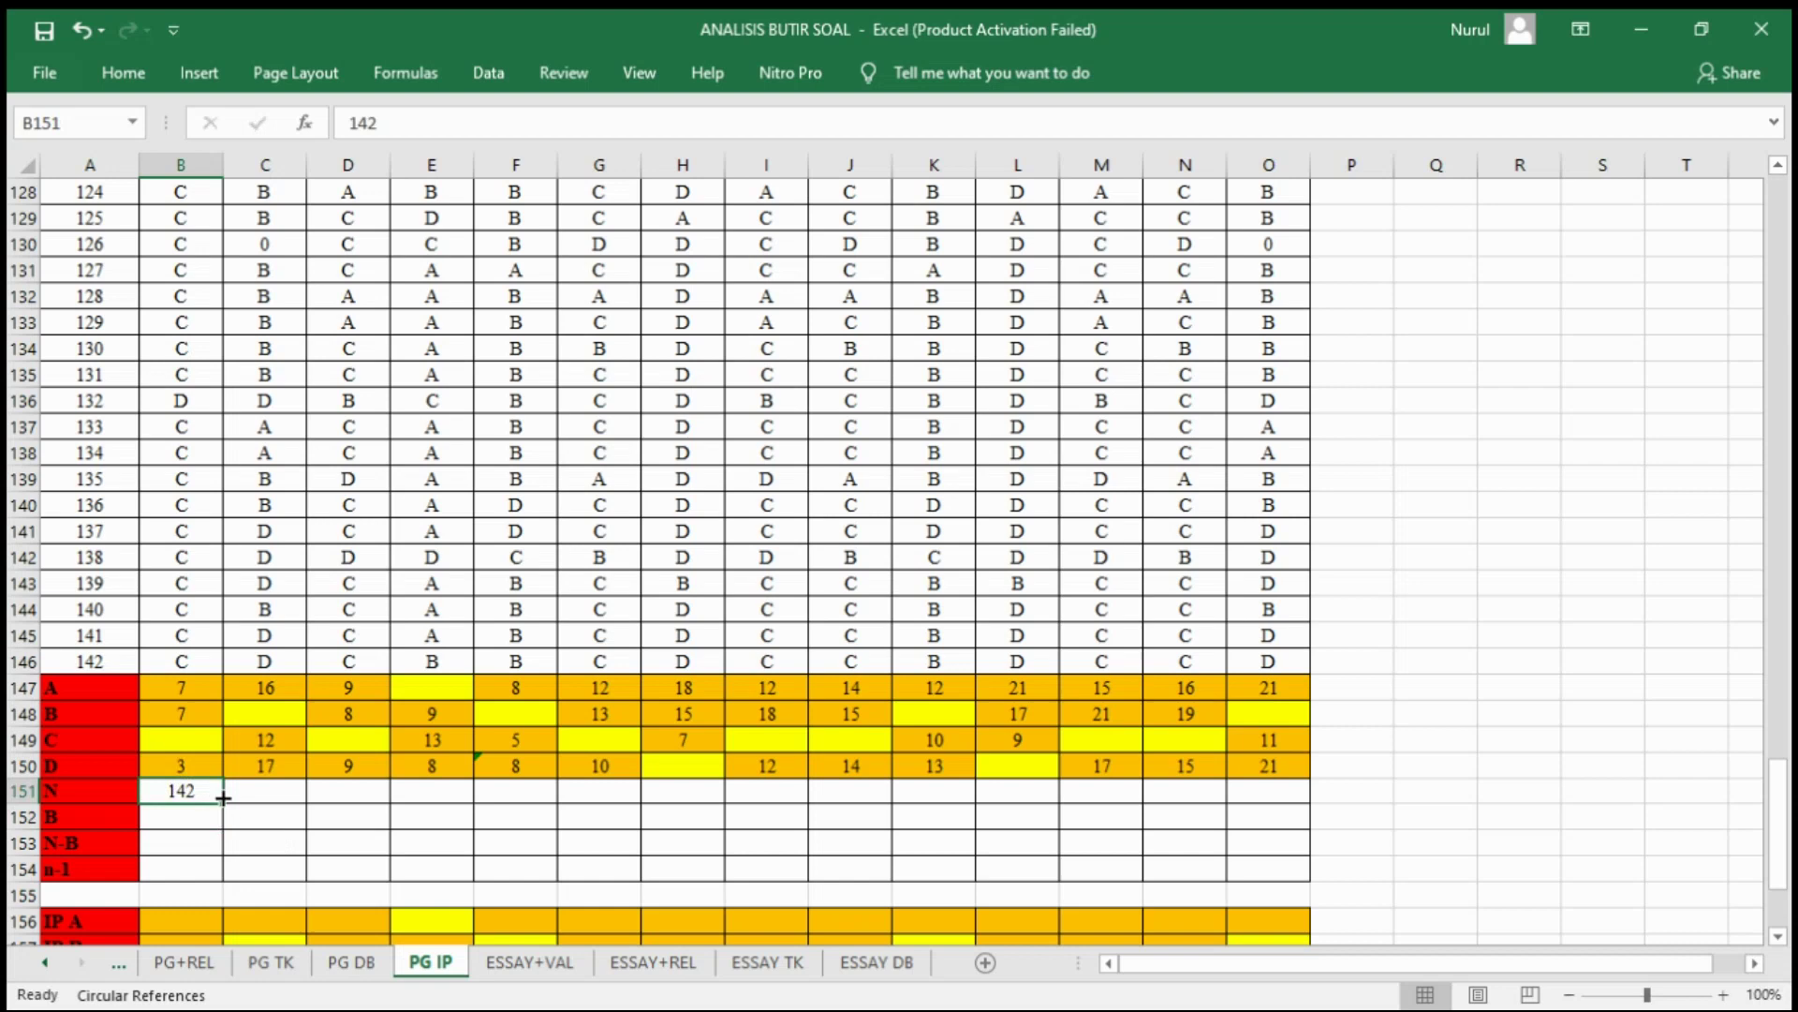
left_click_drag(223, 798, 1264, 795)
Step: Count item 1's correct answers in B152 with =COUNTIF(B5:B146,"C"), using the answer key in row 4
left_click(160, 815)
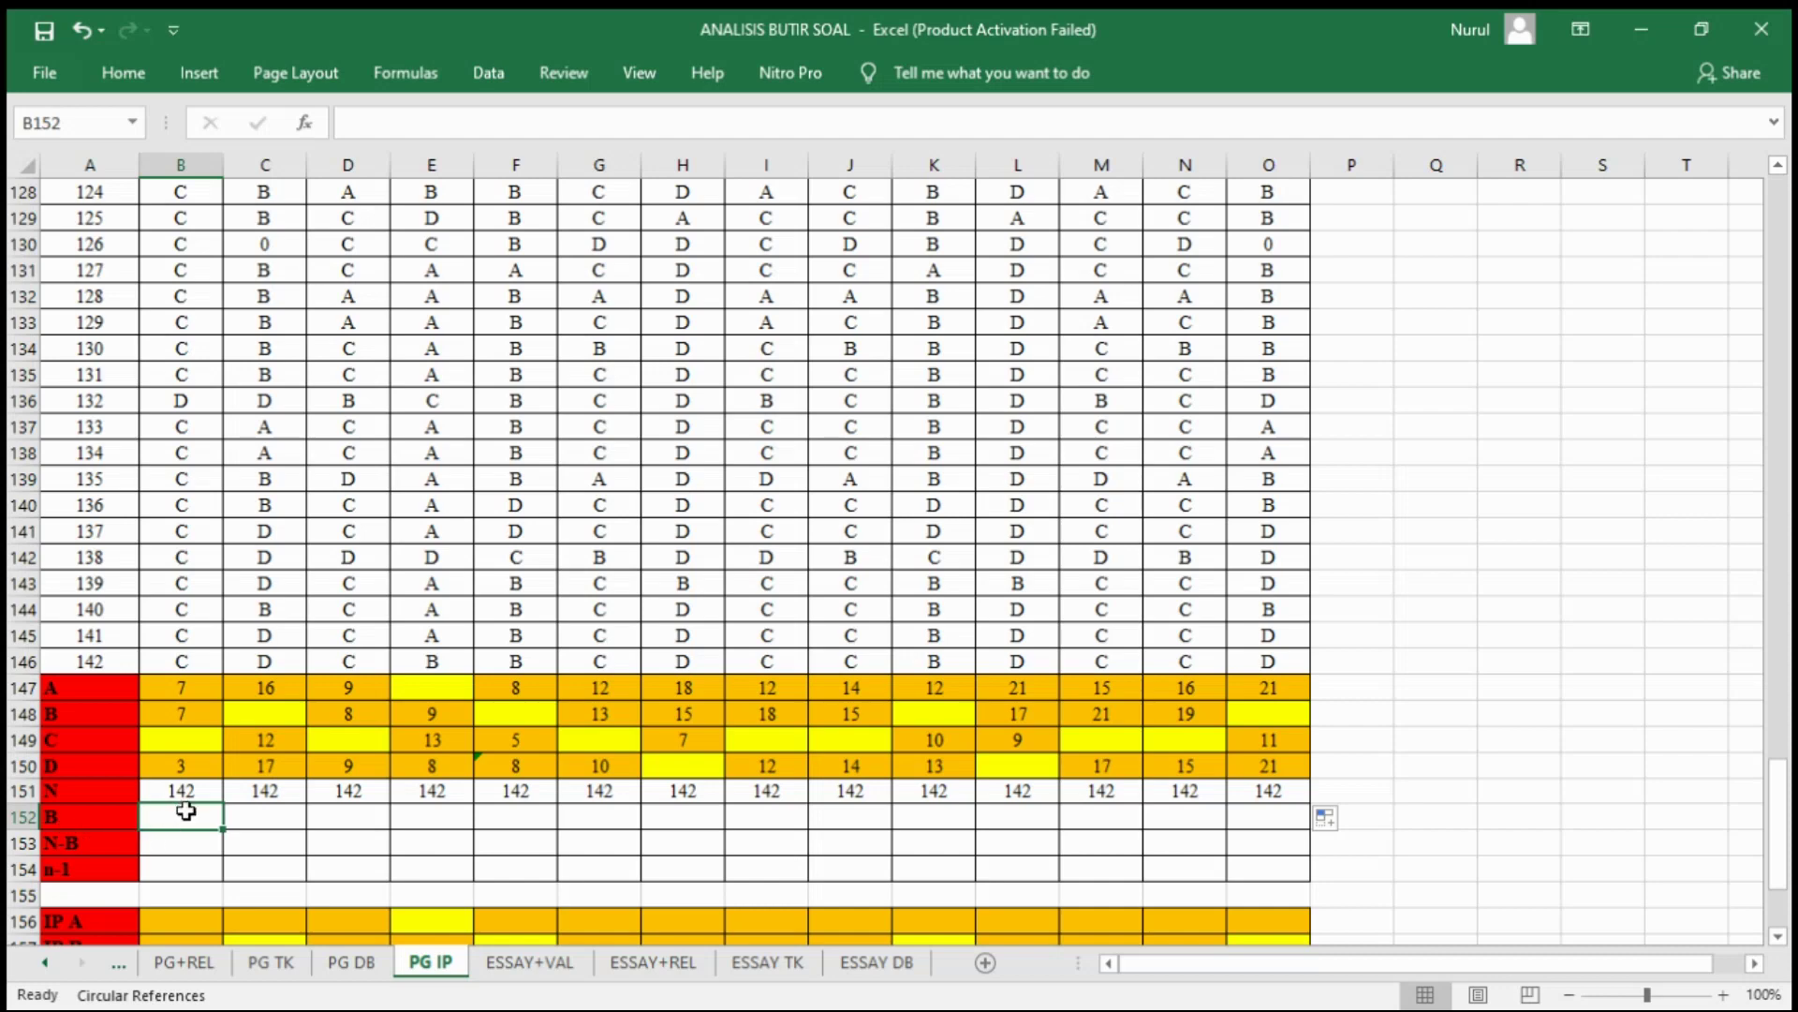
left_click_drag(1777, 808, 1773, 217)
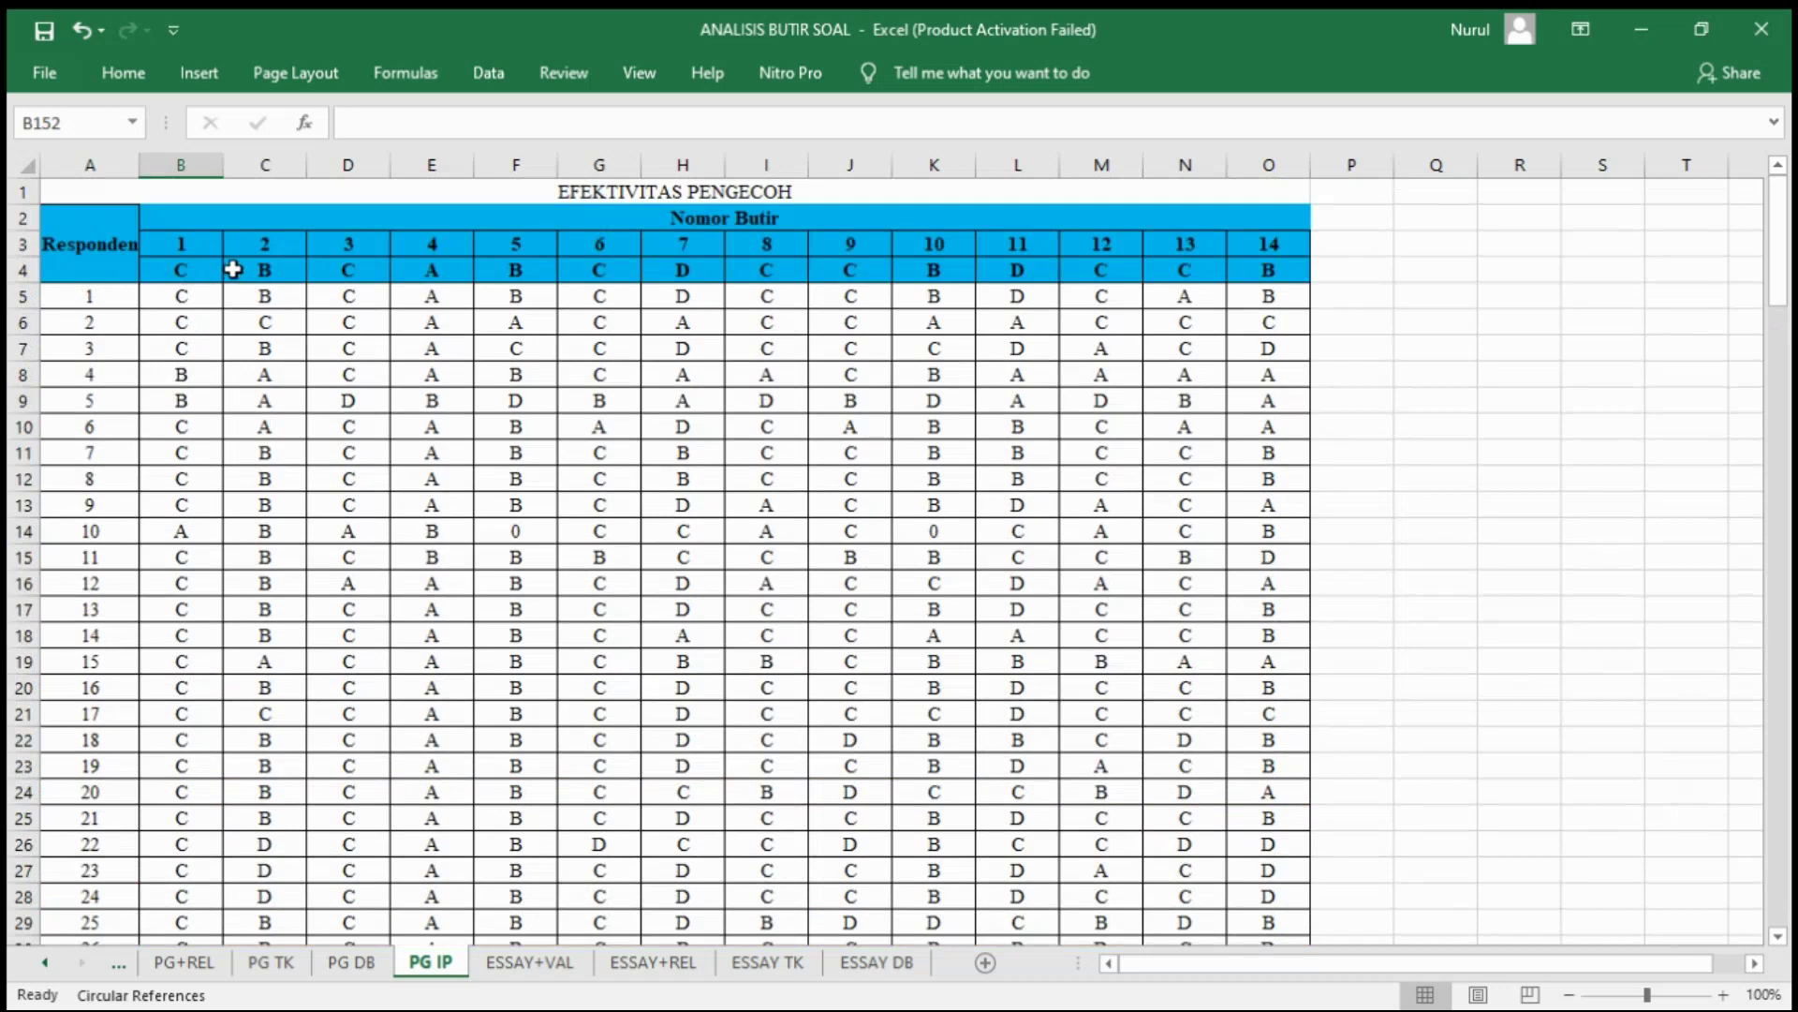
left_click_drag(1779, 293, 1774, 854)
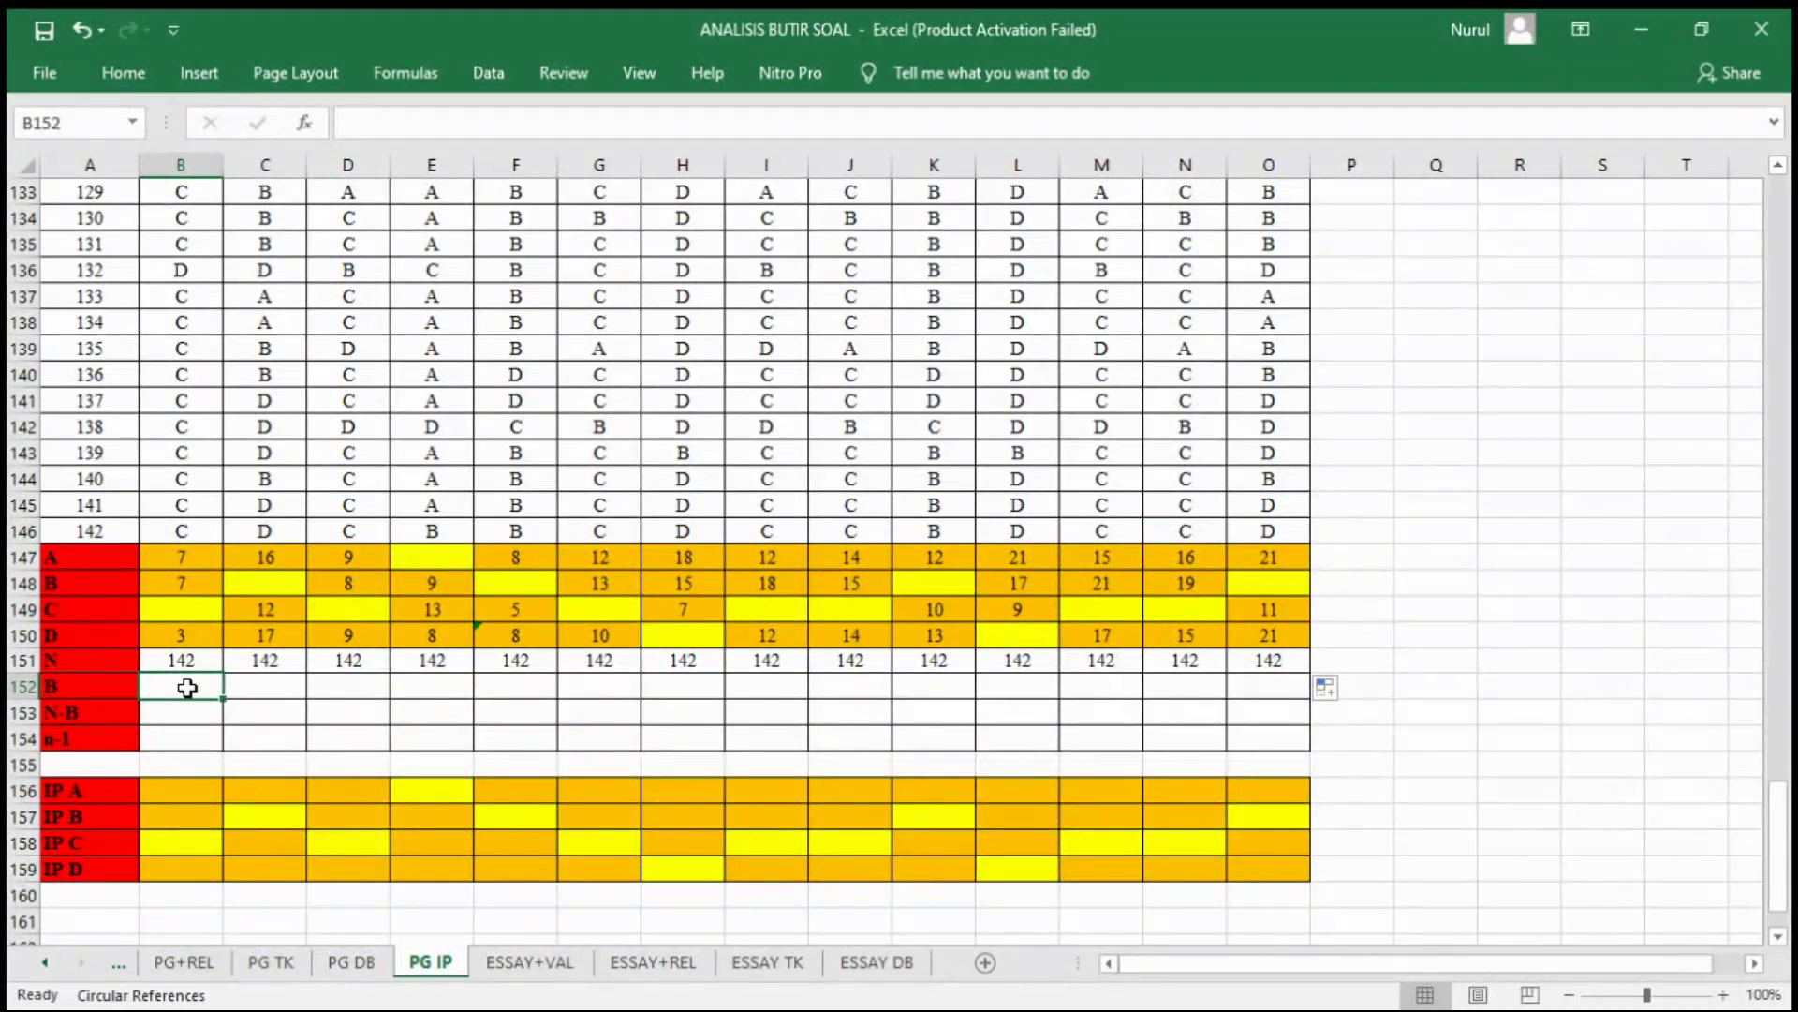
type("=COUN")
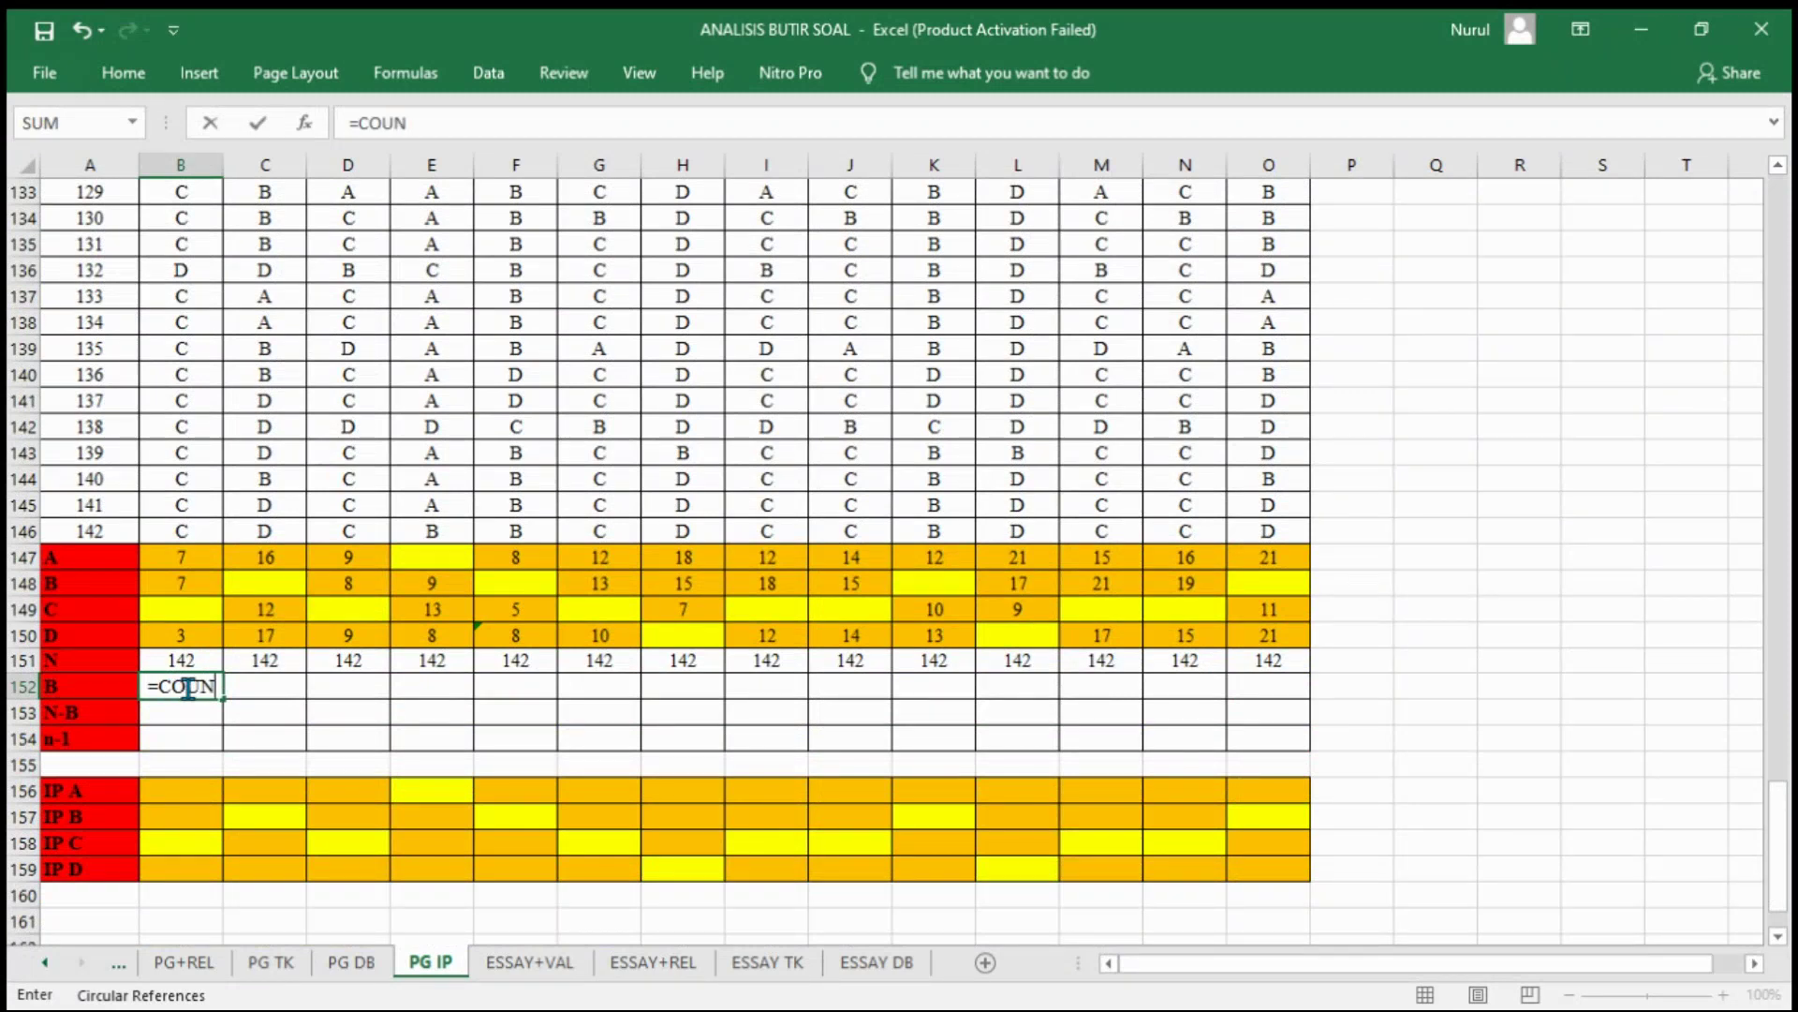
type("TIF9")
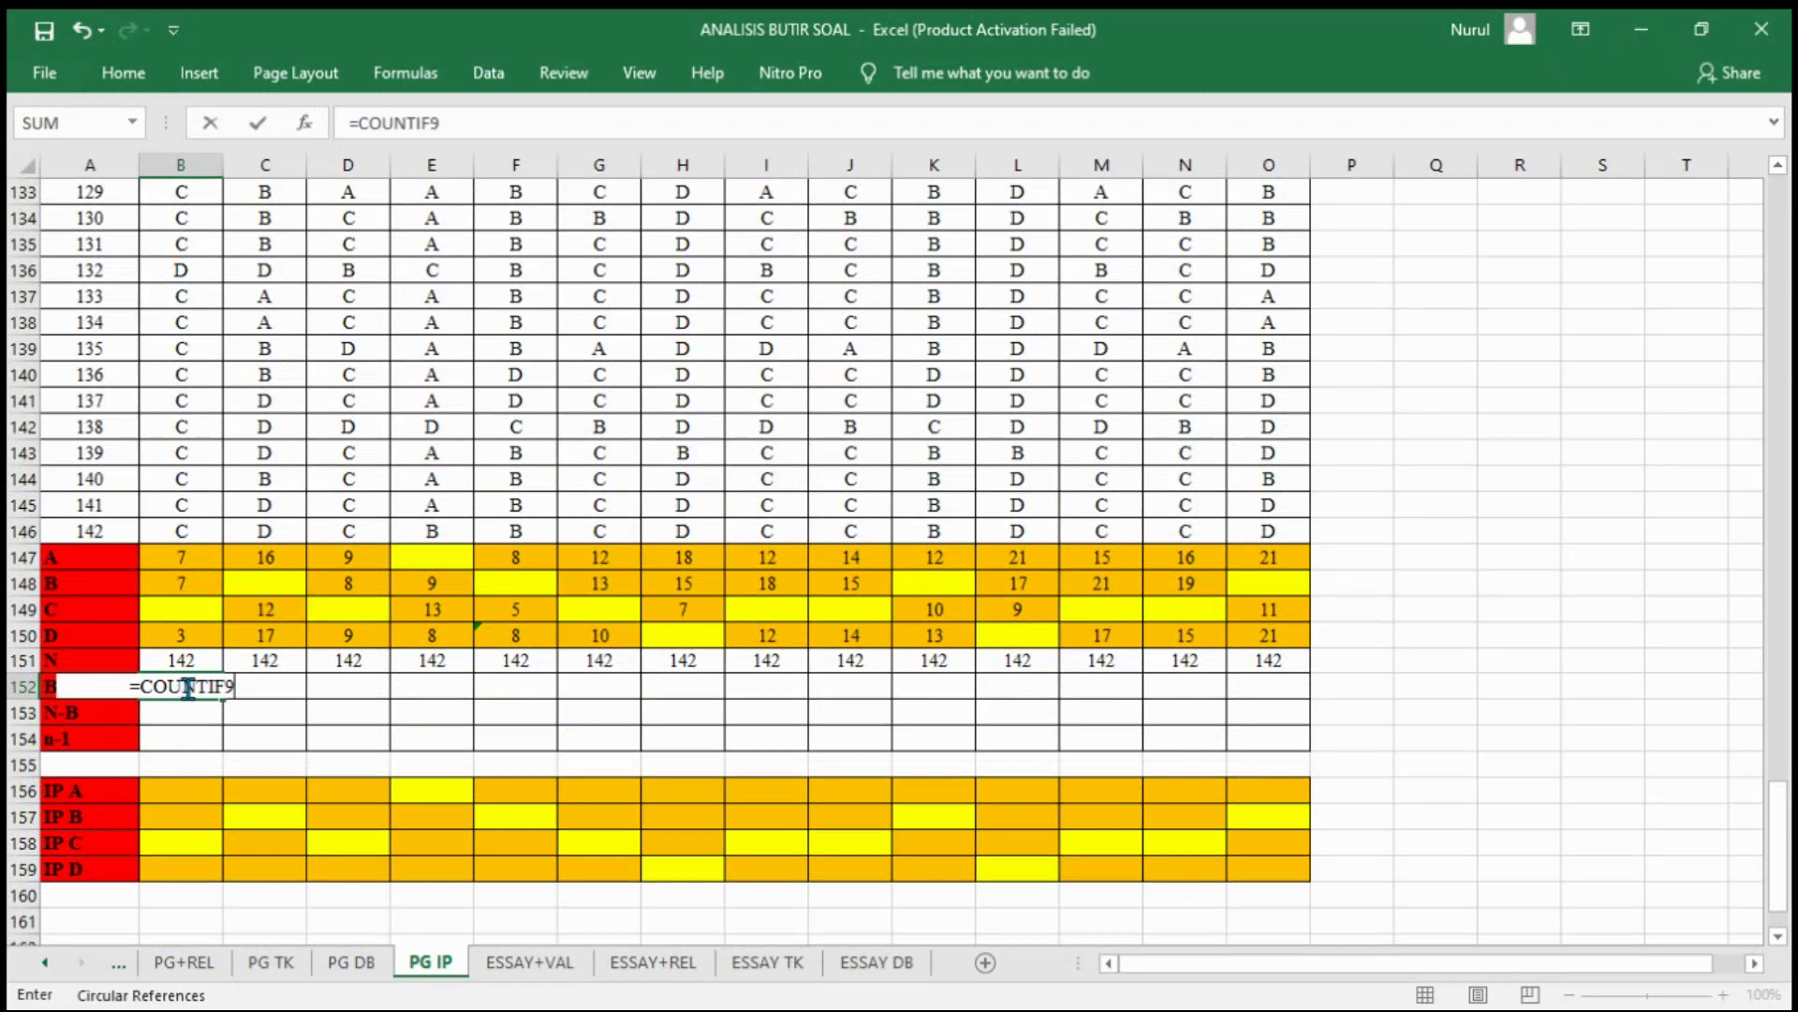
key("BackSpace")
type("9")
key("BackSpace")
type("(")
left_click_drag(1786, 909, 1785, 300)
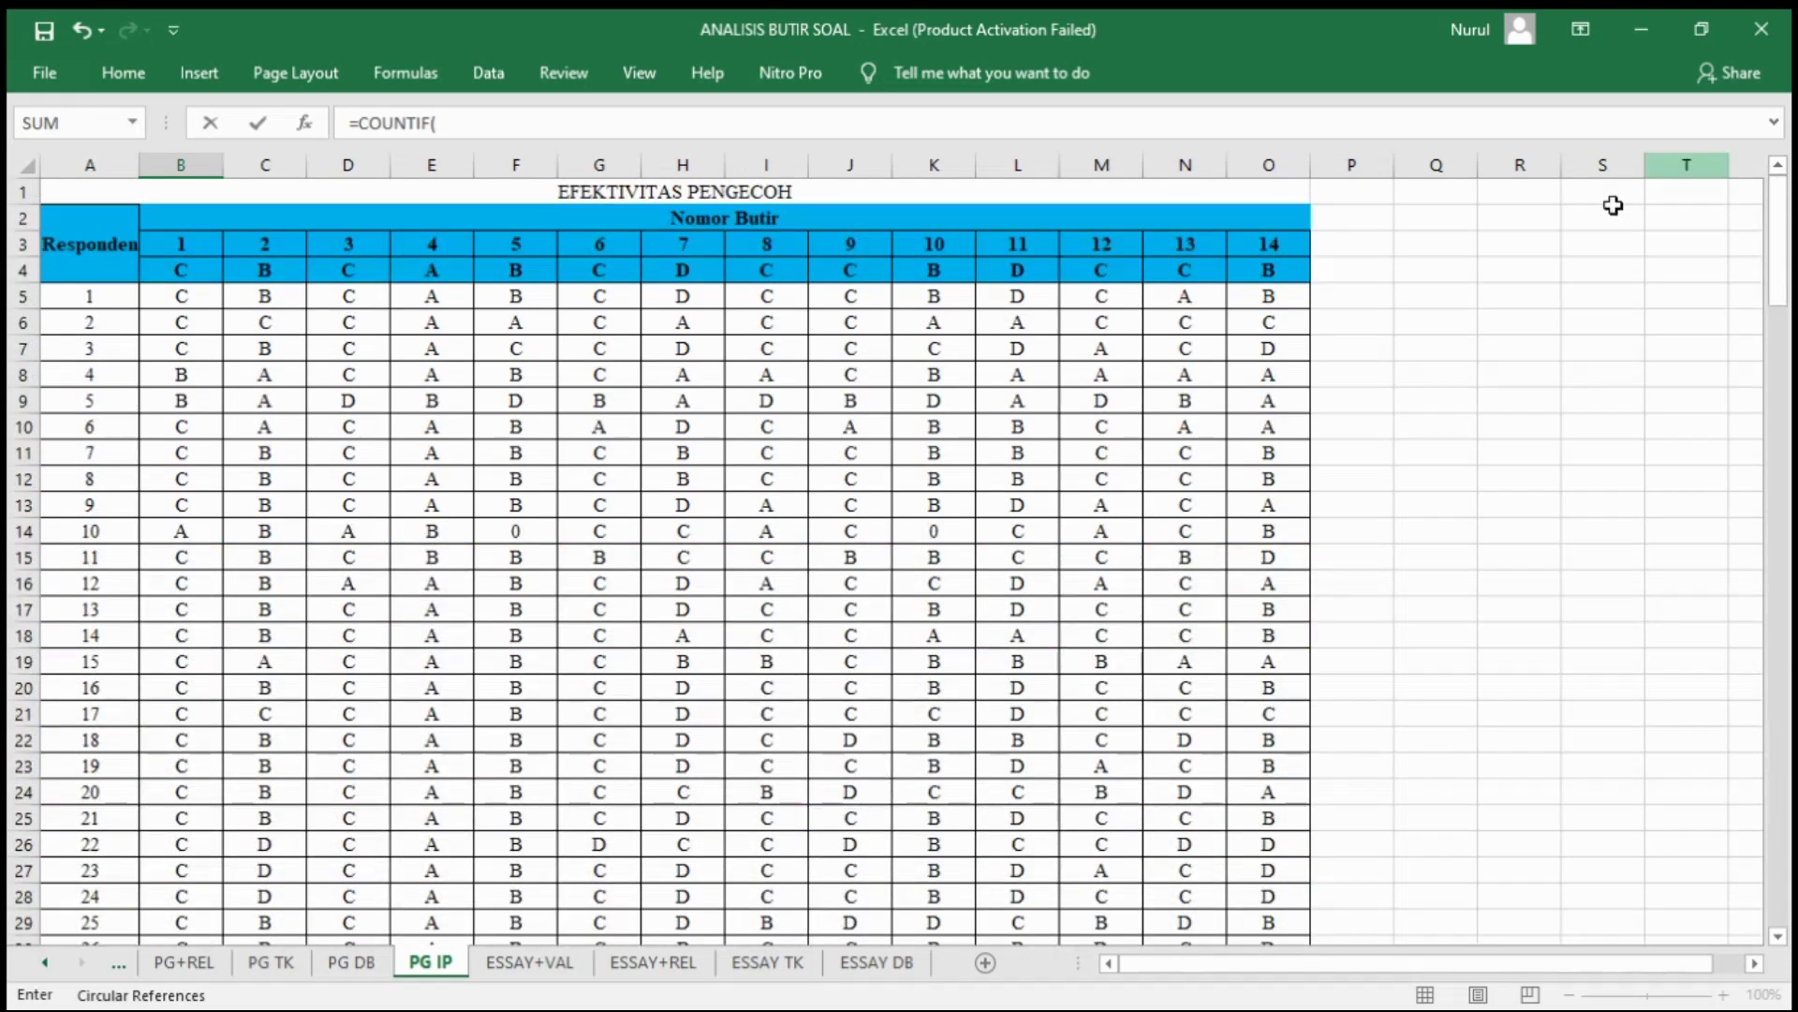
left_click_drag(174, 296, 180, 768)
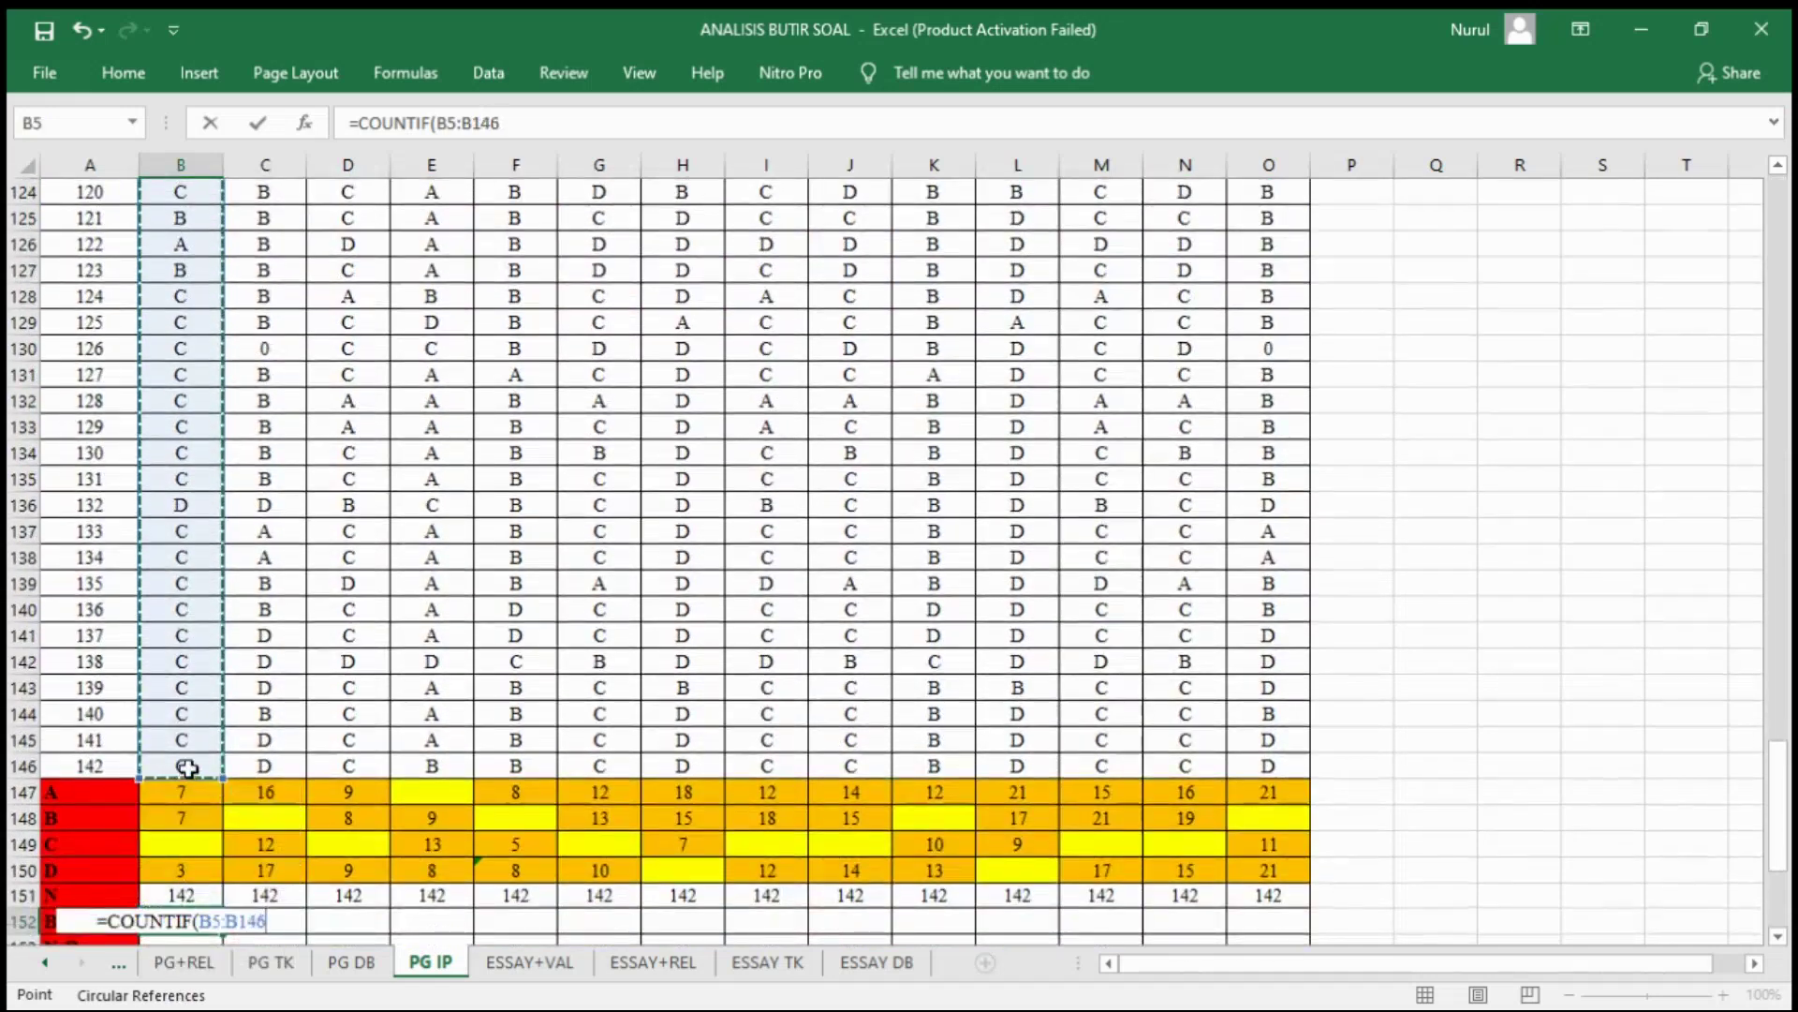
type(",\"")
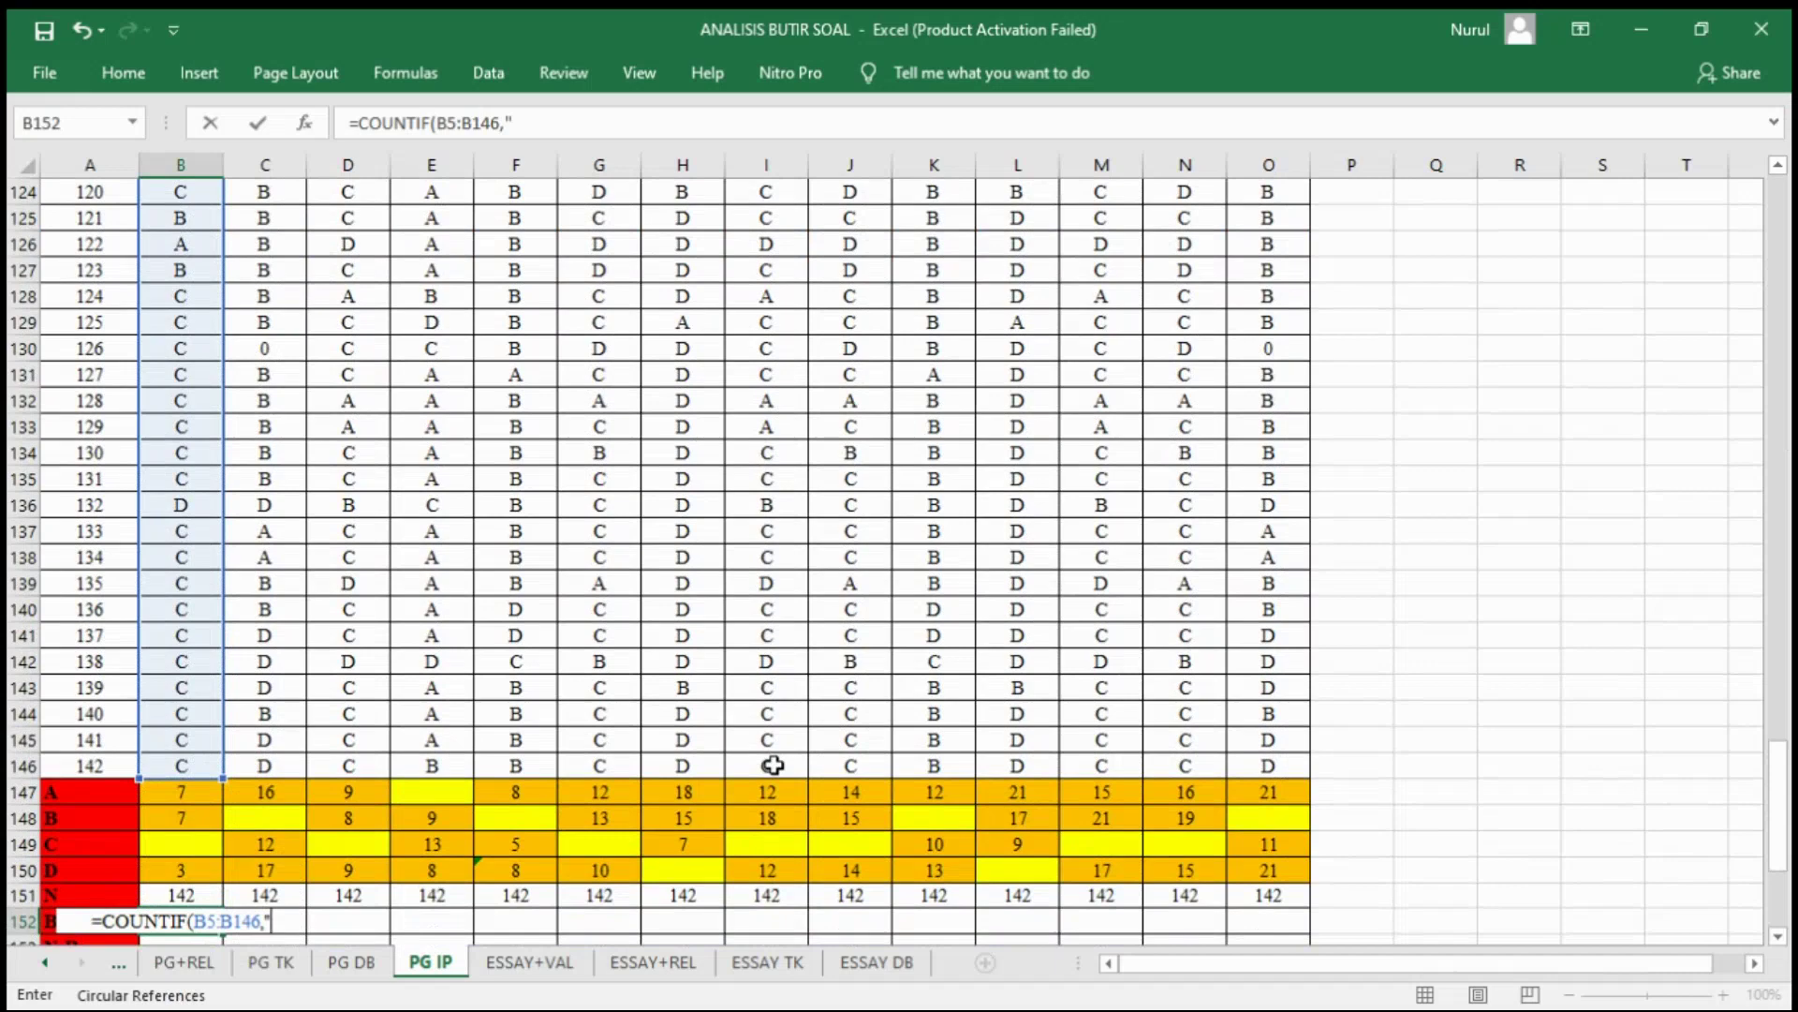
type("C")
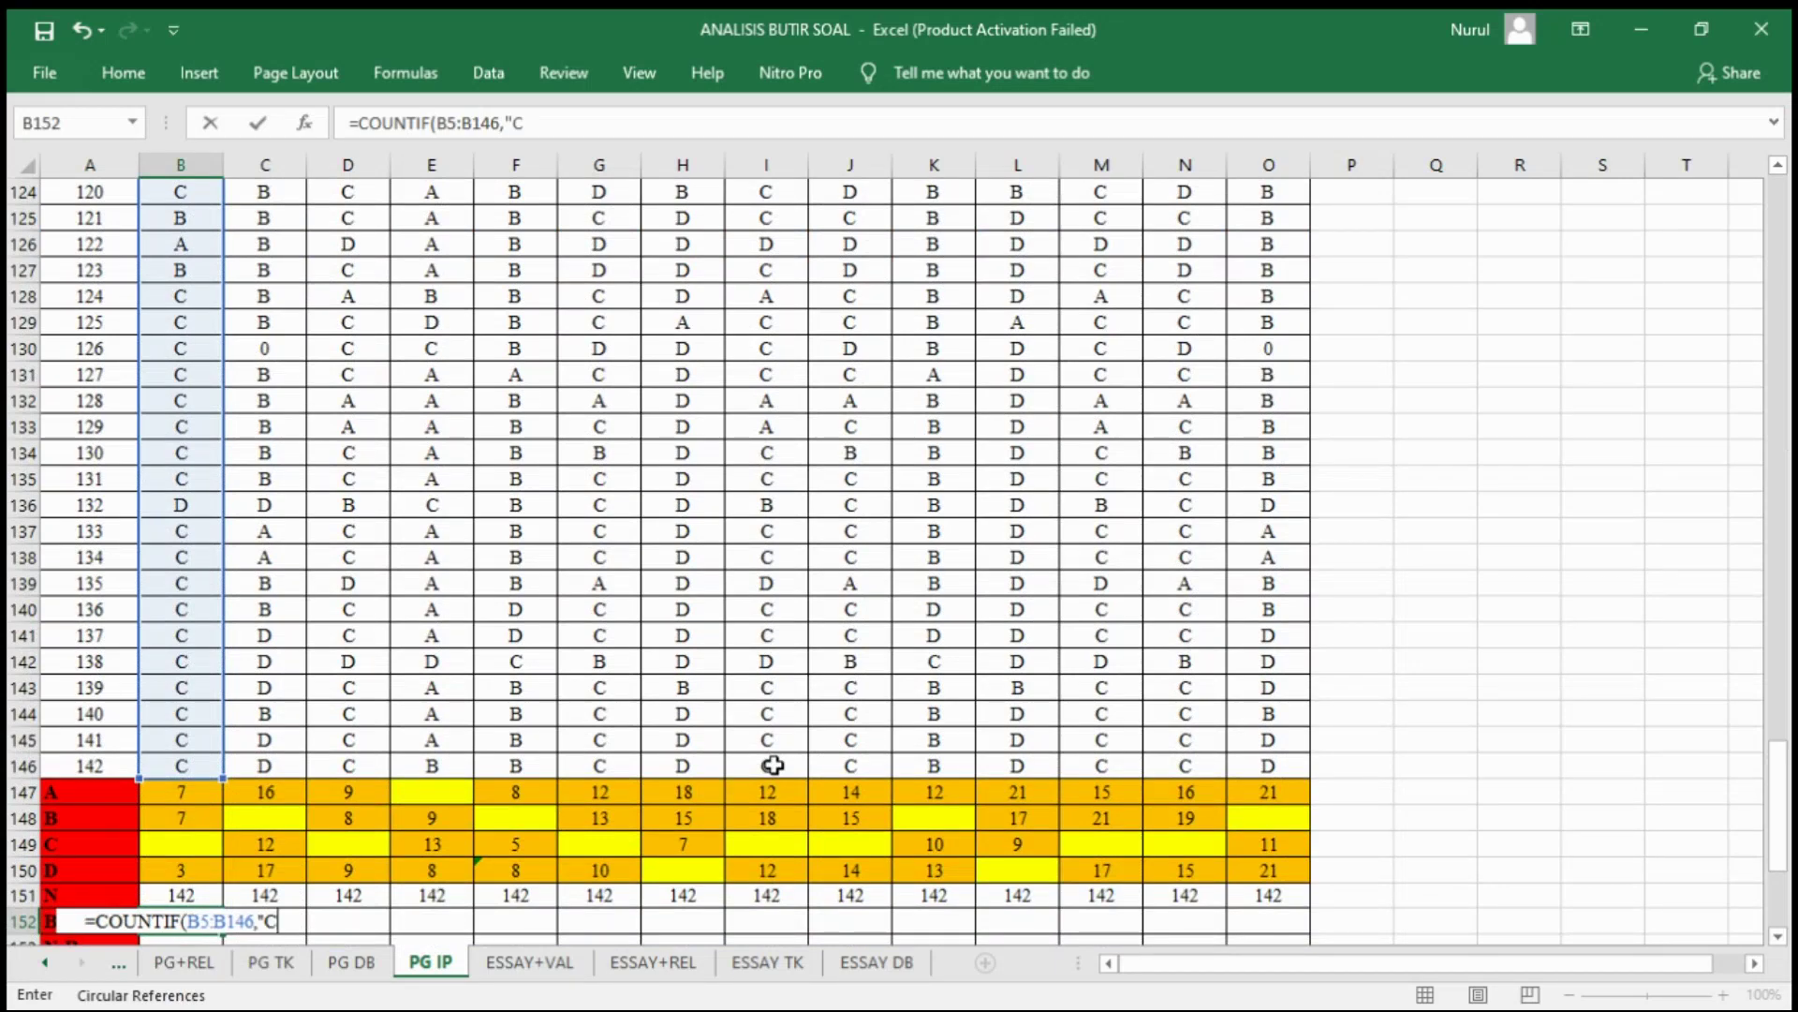
type("\")")
key("Return")
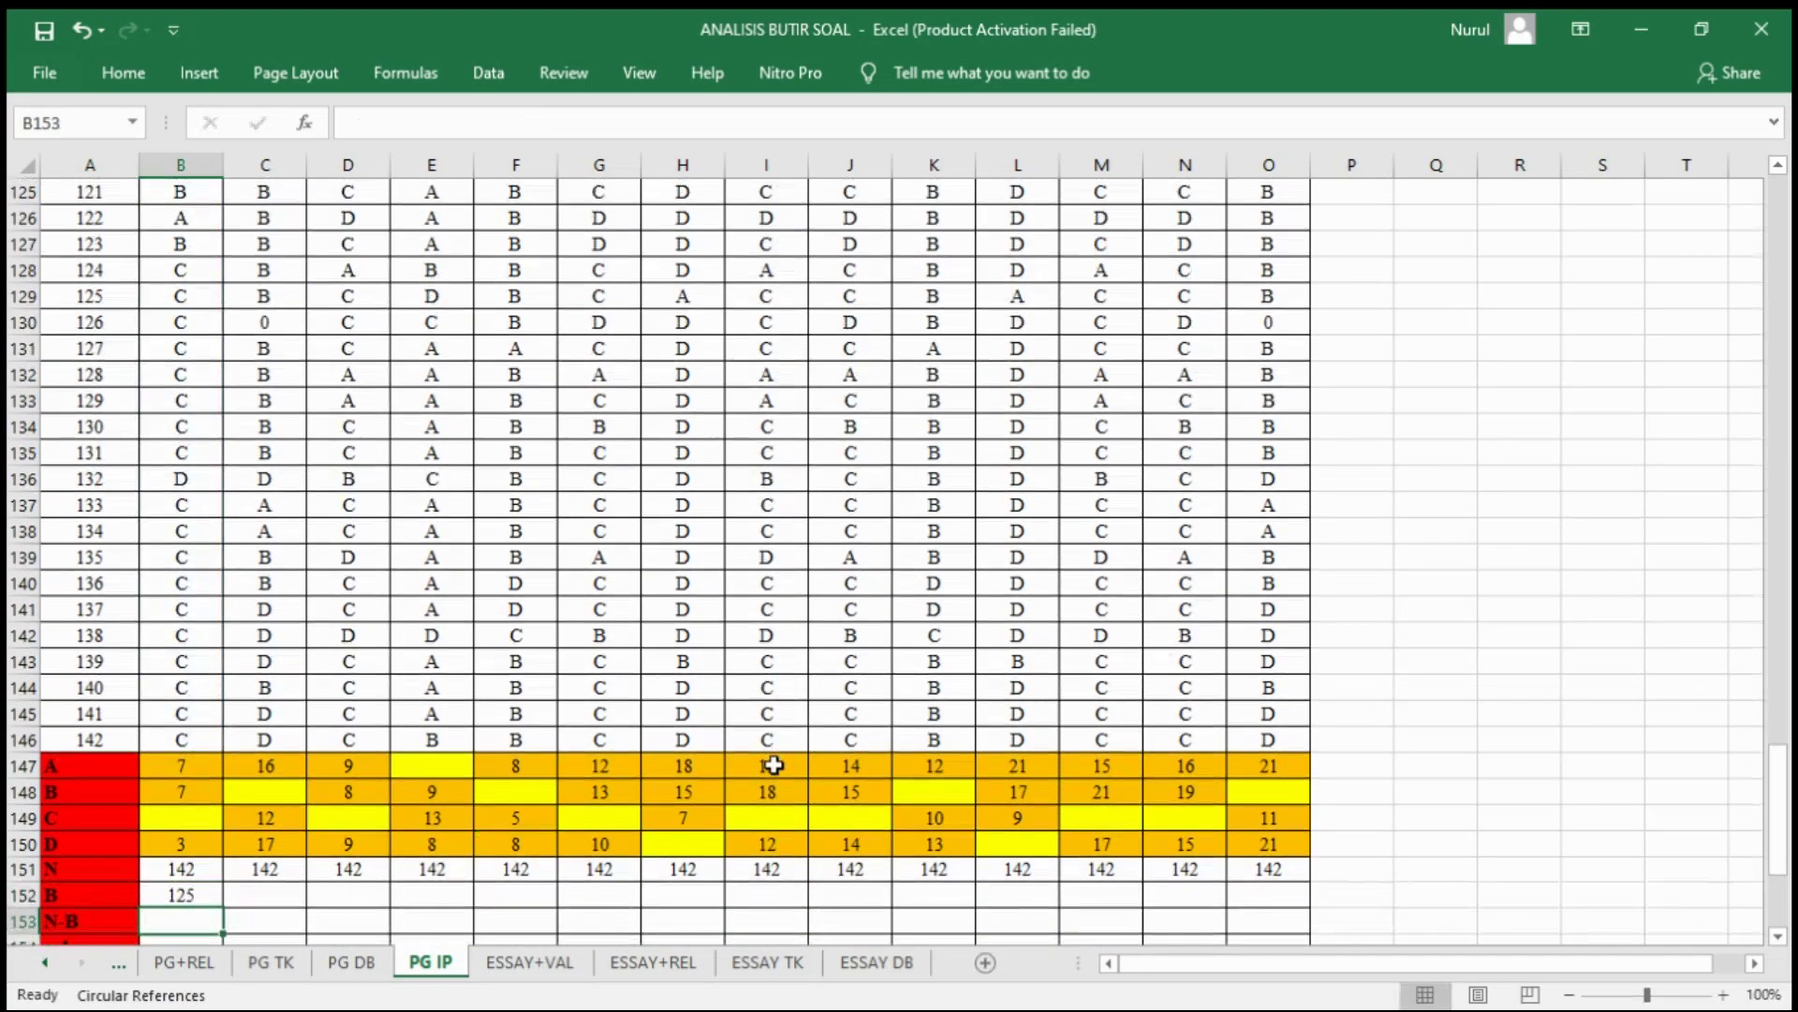
Step: Fill the correct-answer counts across row 152 through column O, matching each item's key
scroll(302, 870, "down", 1)
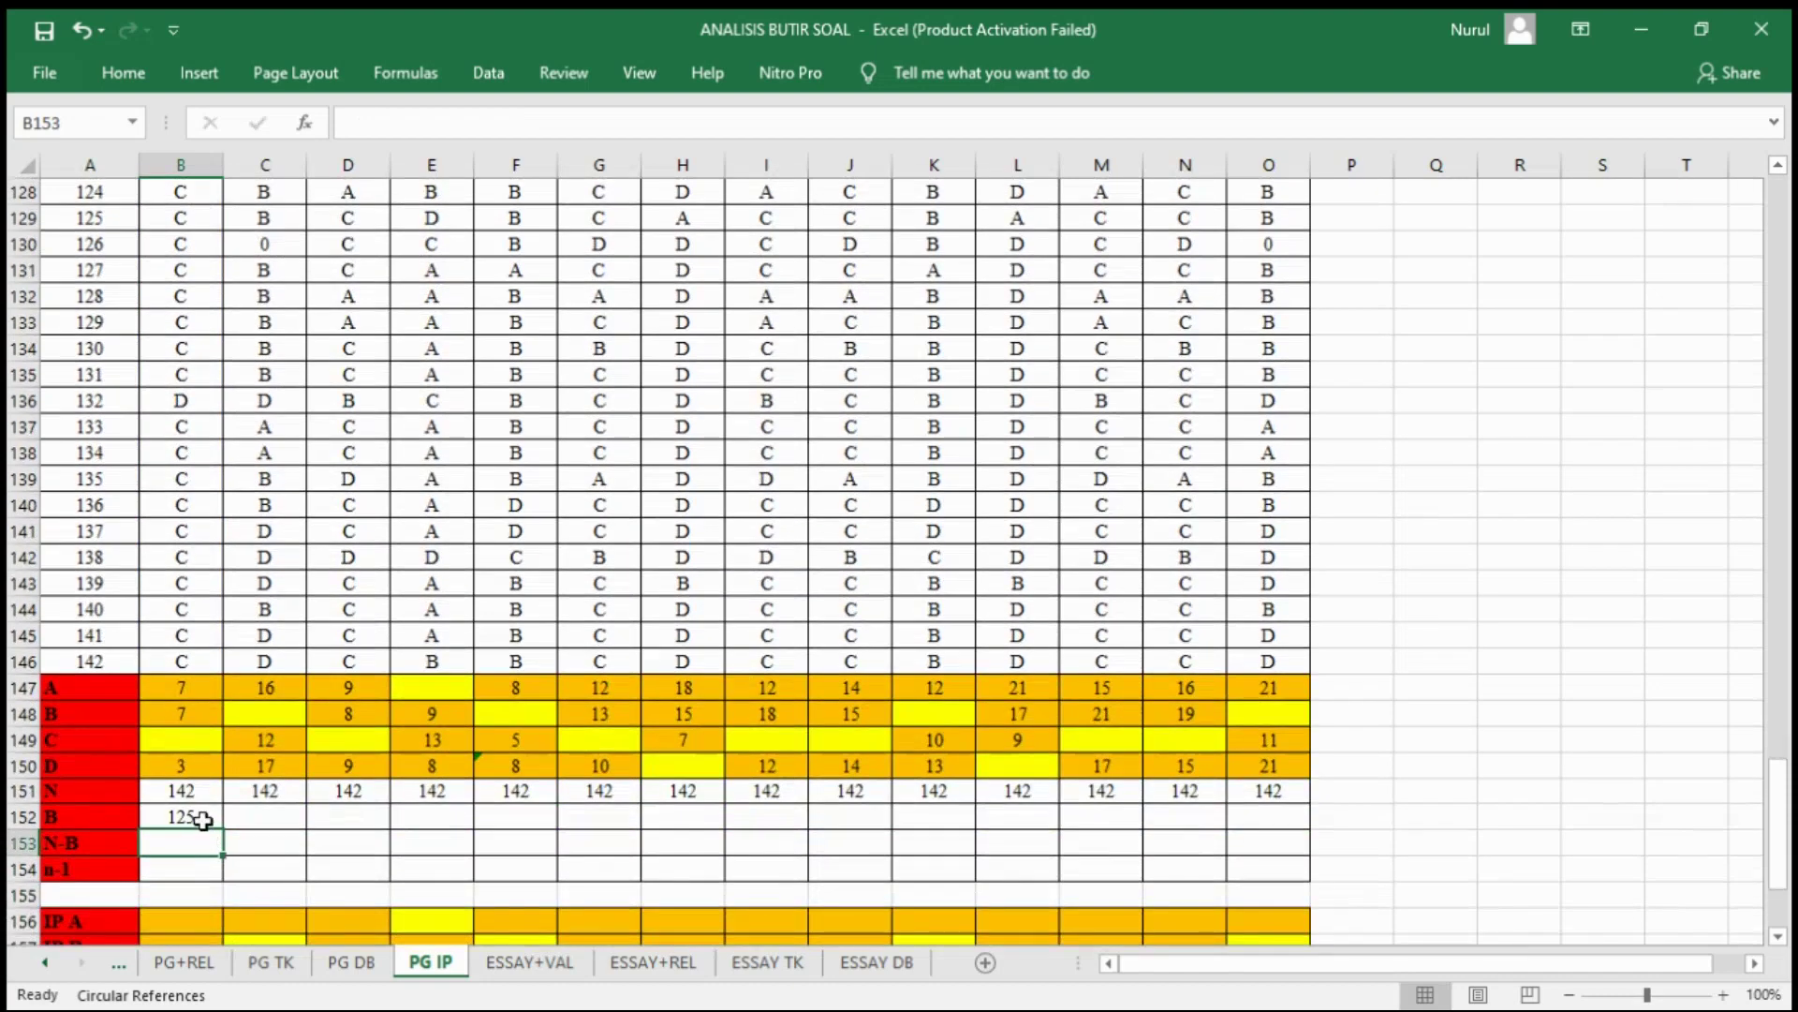
left_click(202, 821)
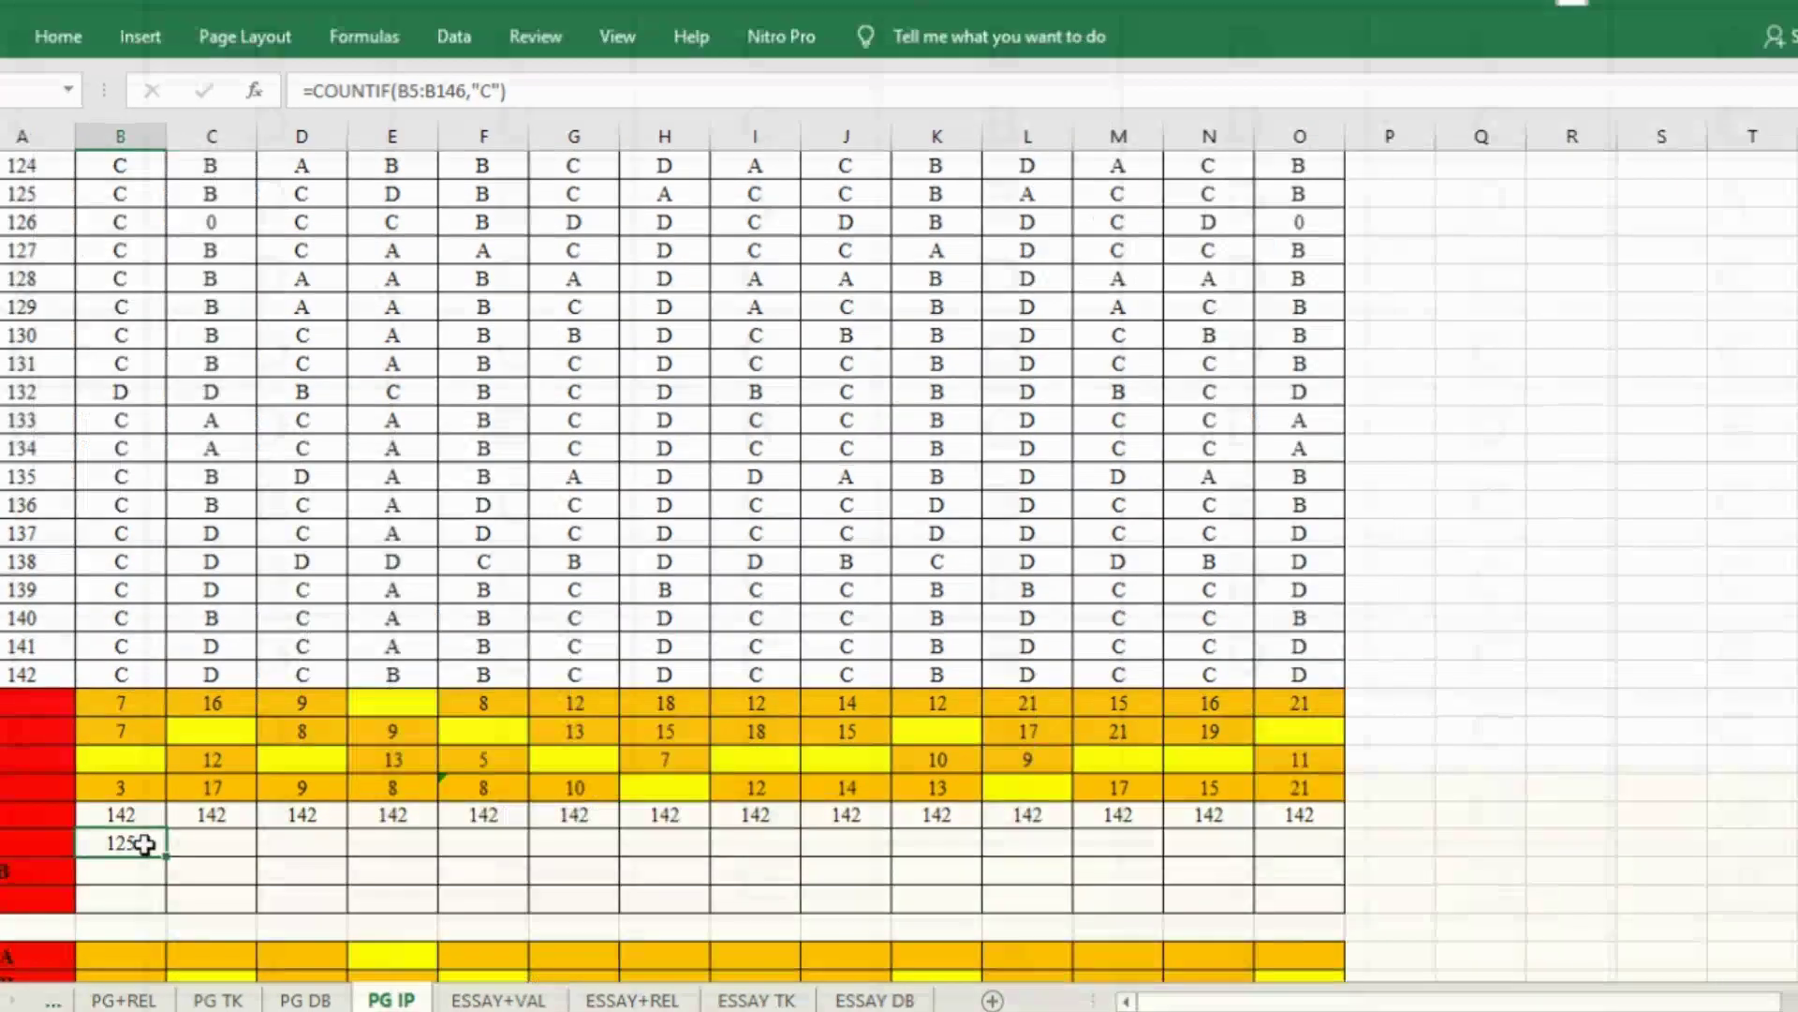
left_click_drag(222, 828, 1273, 816)
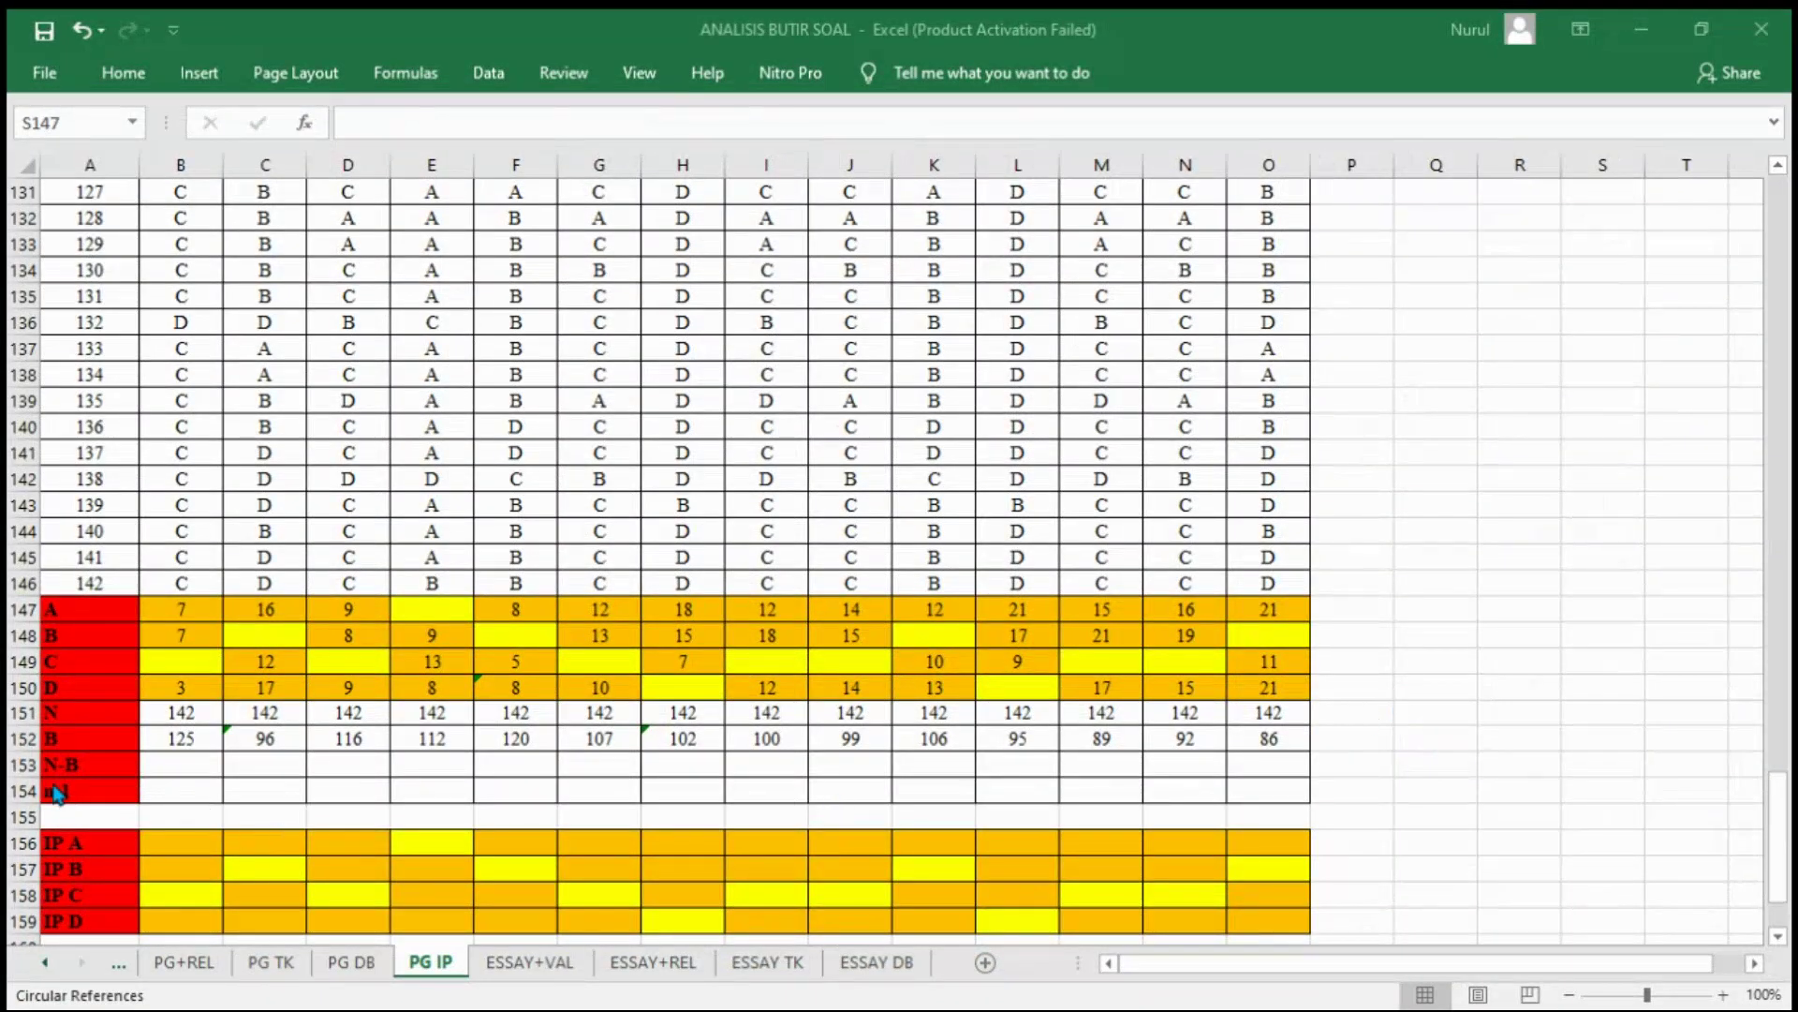
Step: Calculate N-B in B153 with =B151-B152 and fill it across the row through column O
left_click(168, 759)
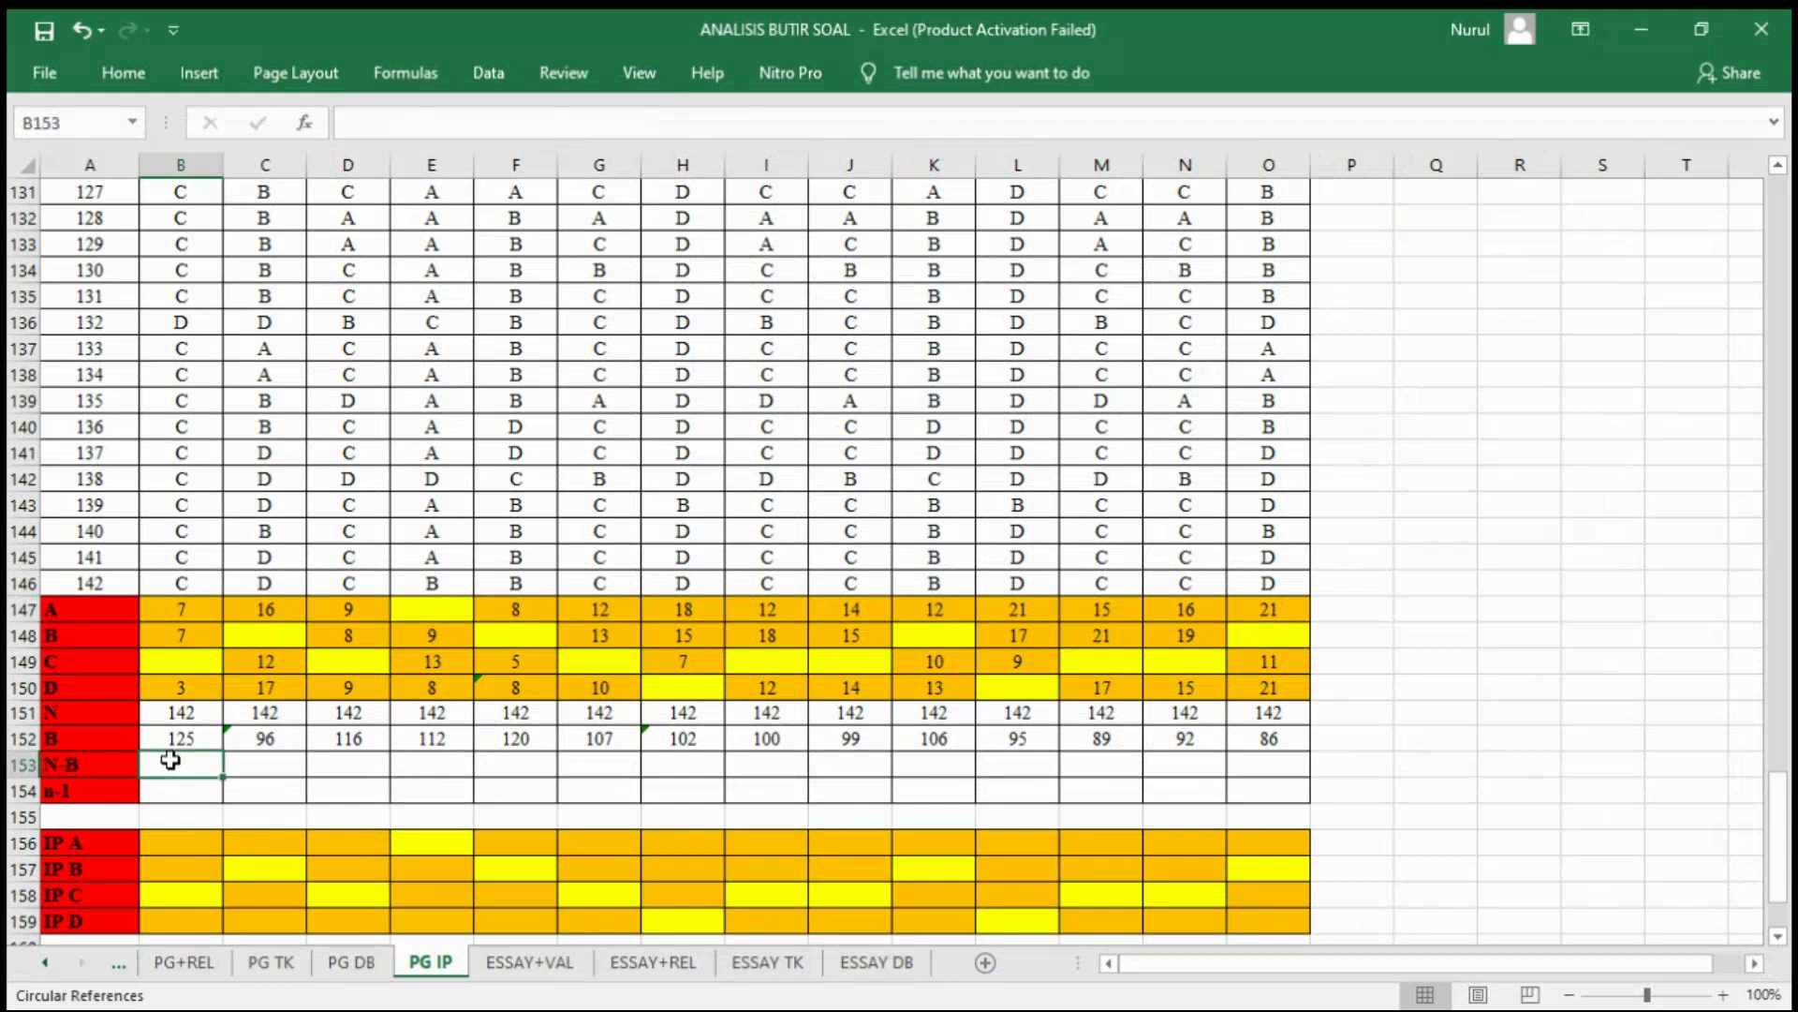
type("=")
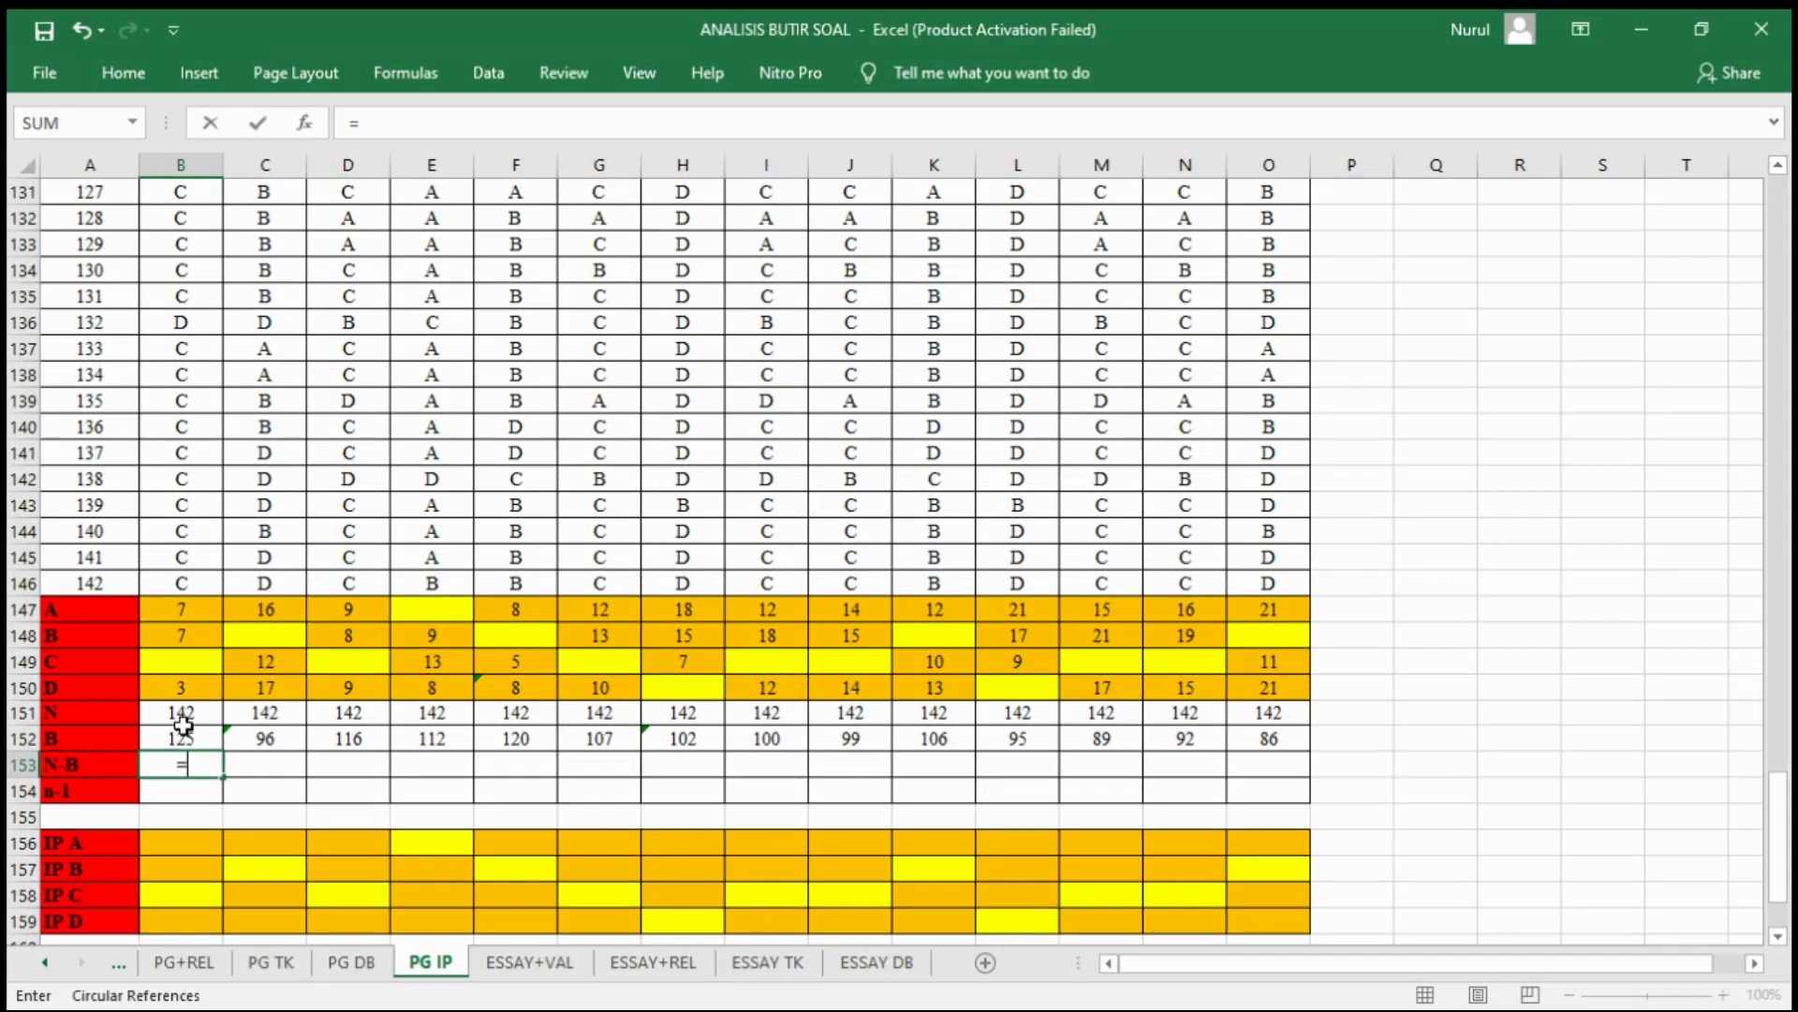
left_click(192, 712)
type("-")
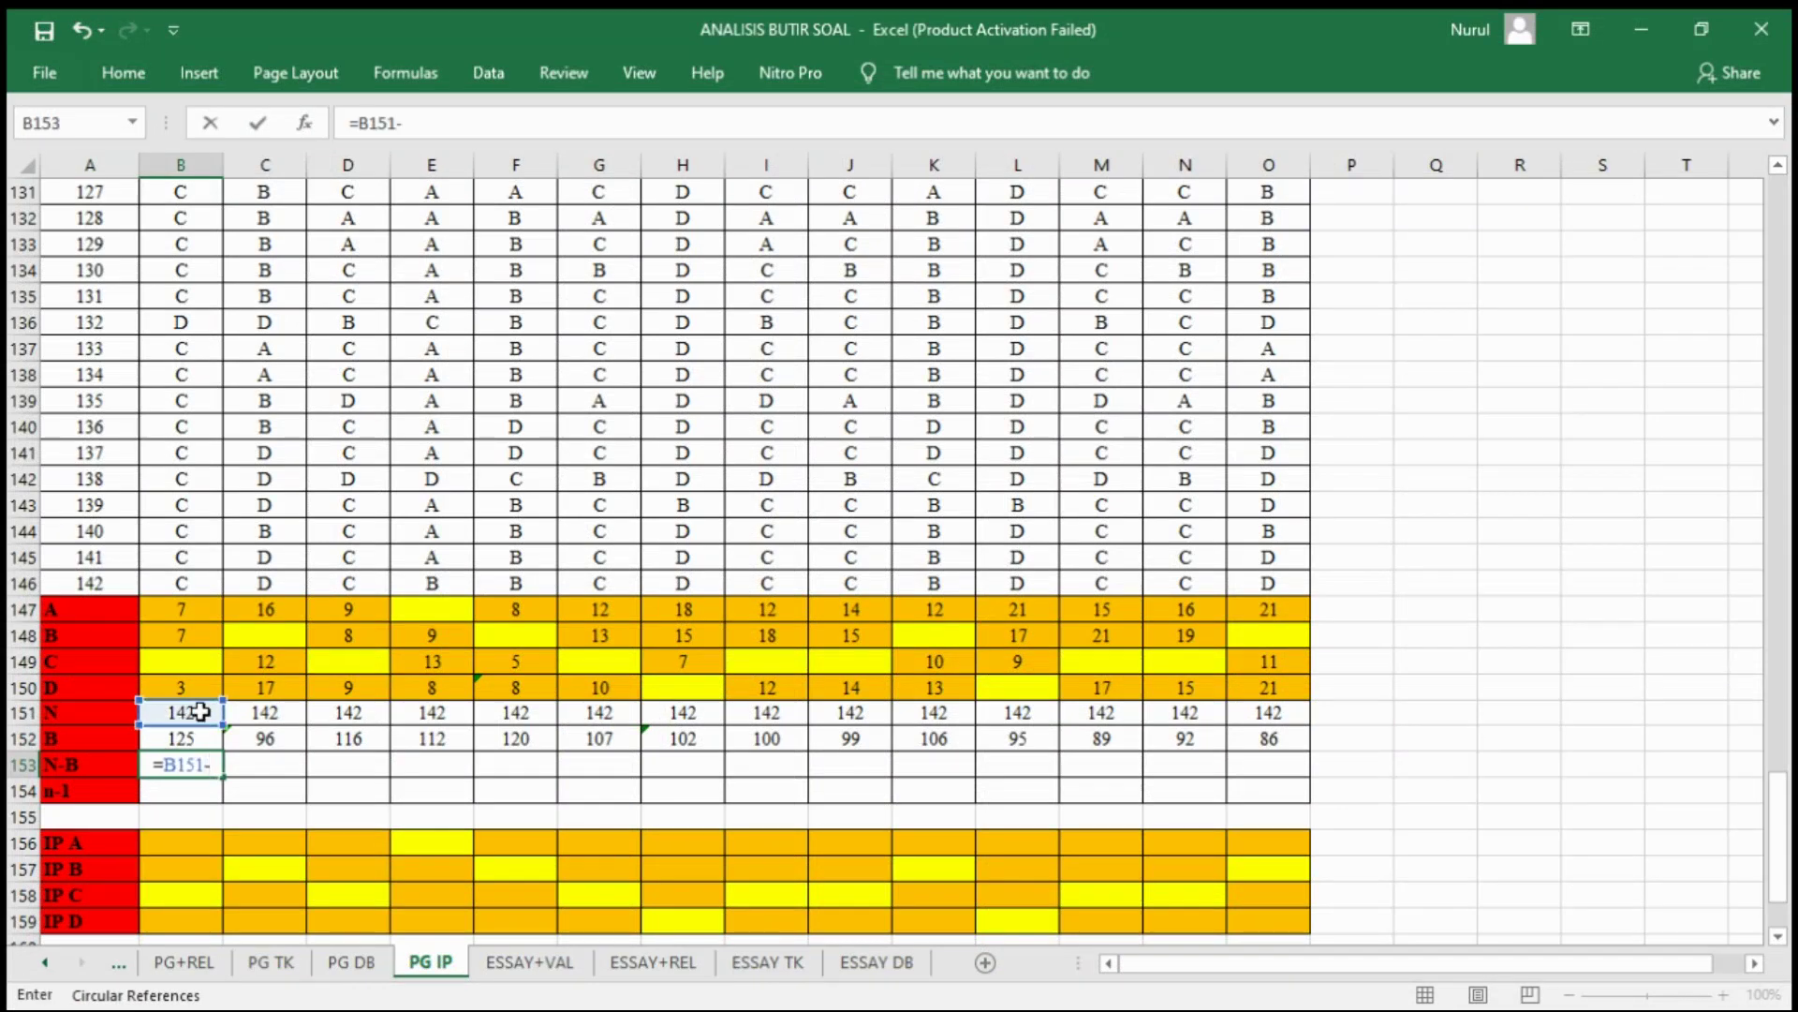
left_click(195, 740)
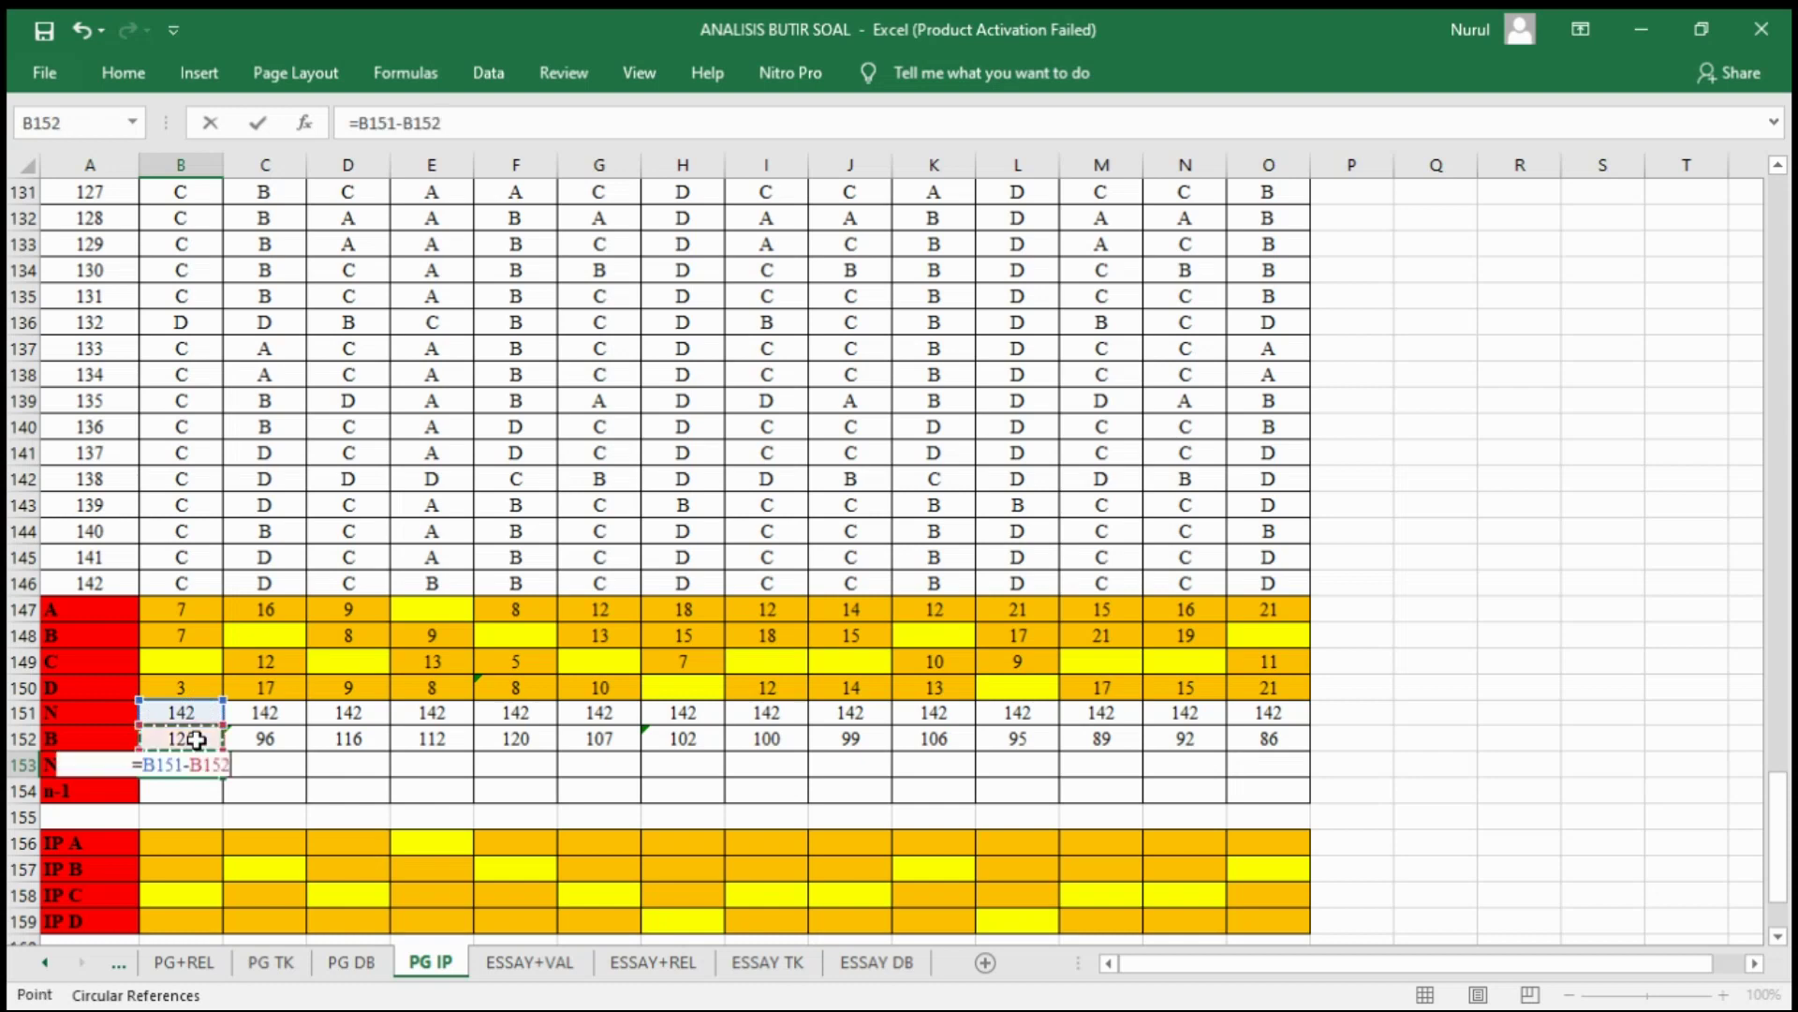
key("Return")
left_click(191, 764)
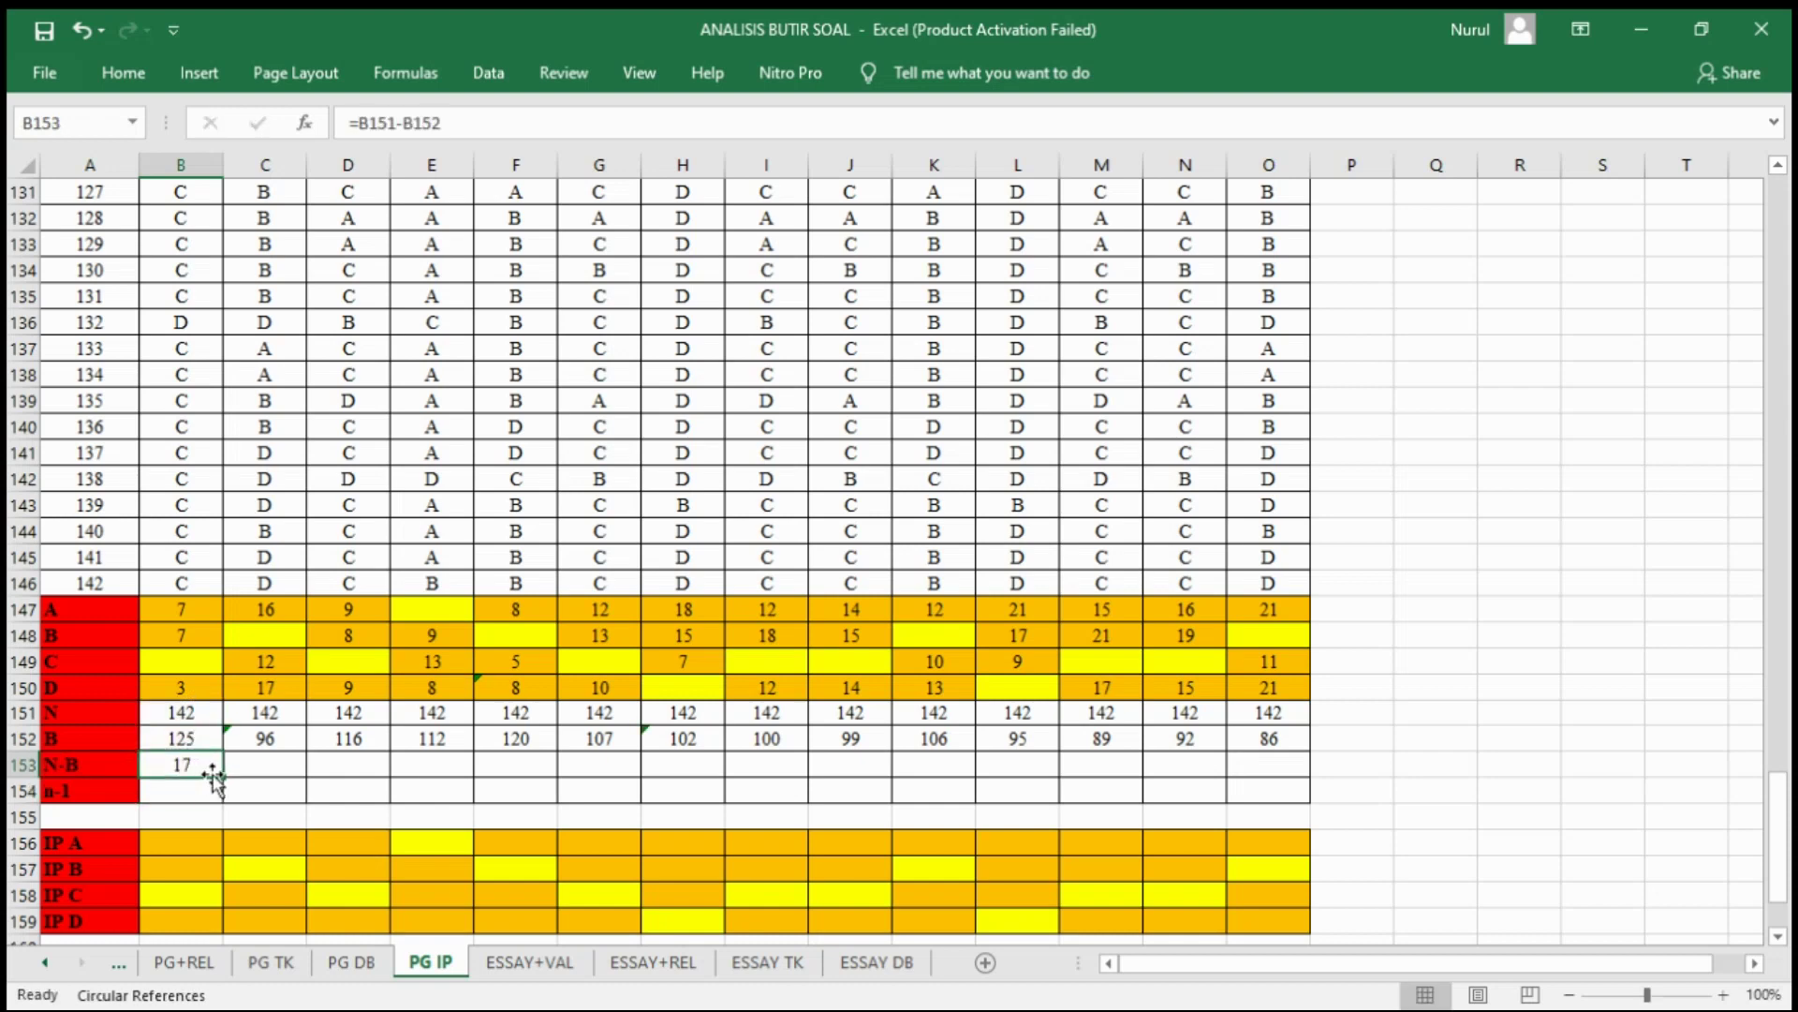
left_click_drag(224, 777, 1274, 727)
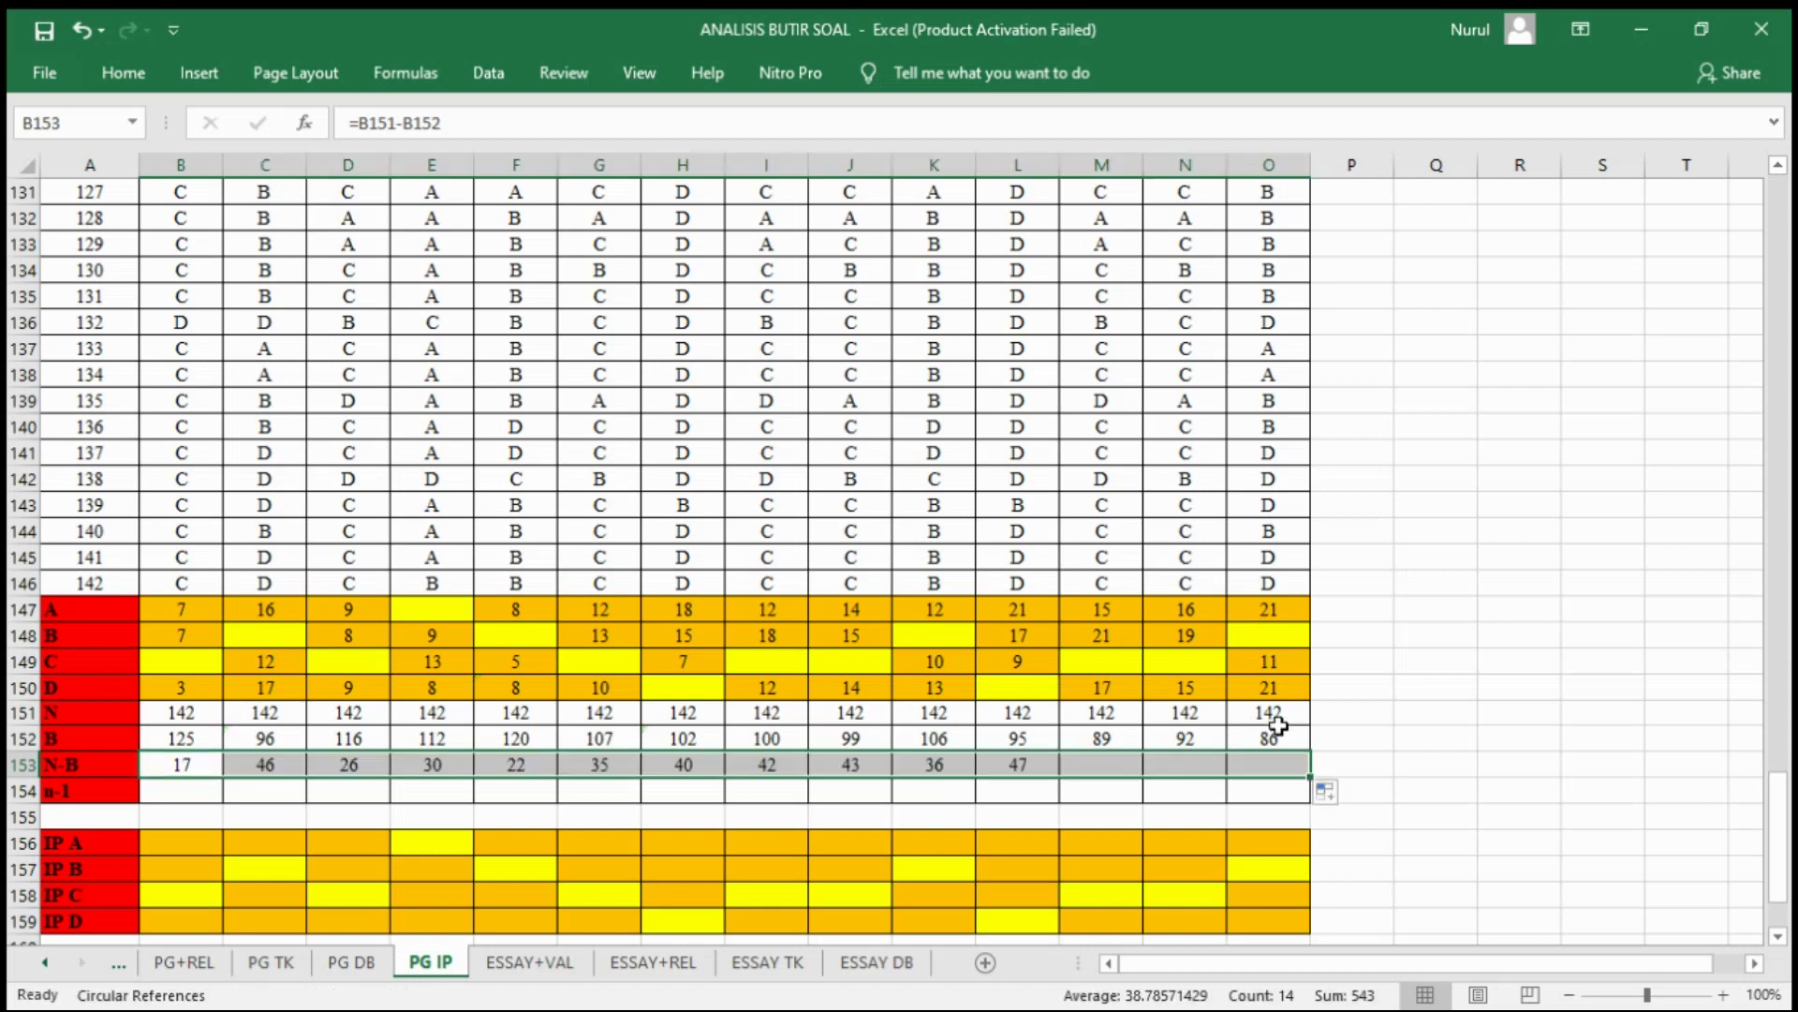
Step: Enter 3 as n-1 in B154 and fill it across the row through column O
left_click(81, 816)
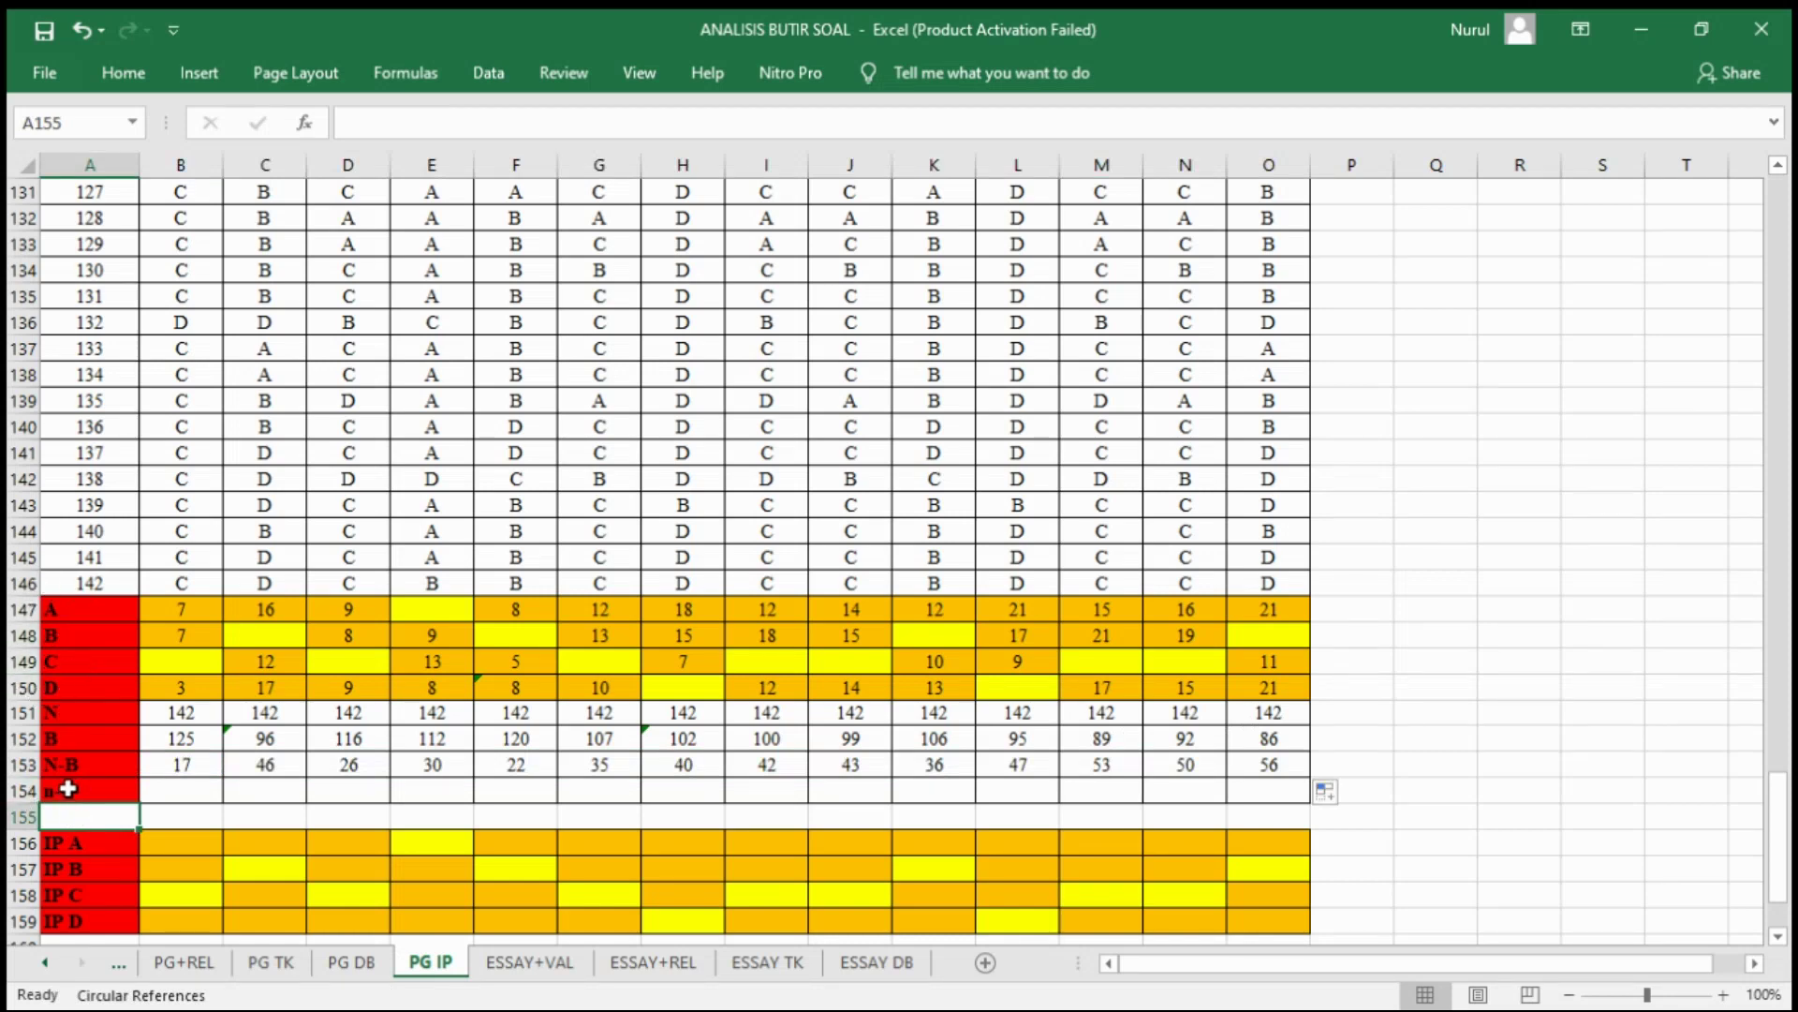
left_click(190, 790)
type("1")
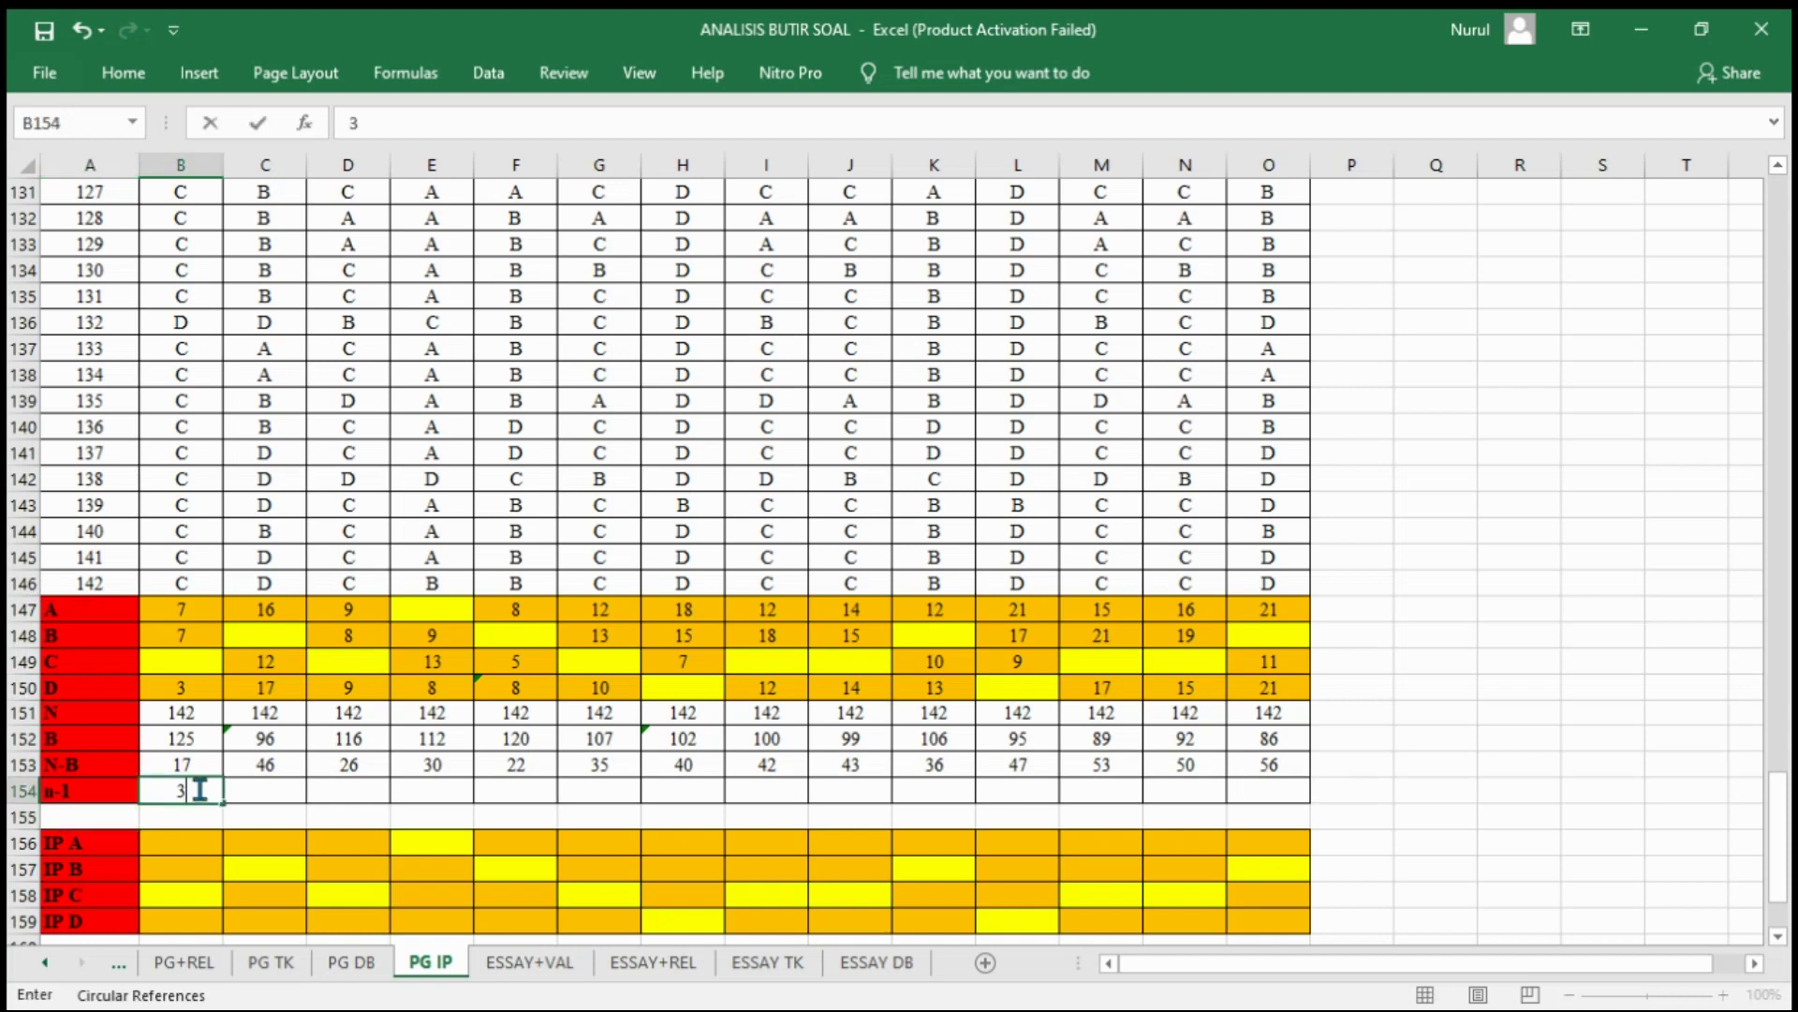
key("Return")
left_click(189, 789)
left_click_drag(223, 803, 1289, 789)
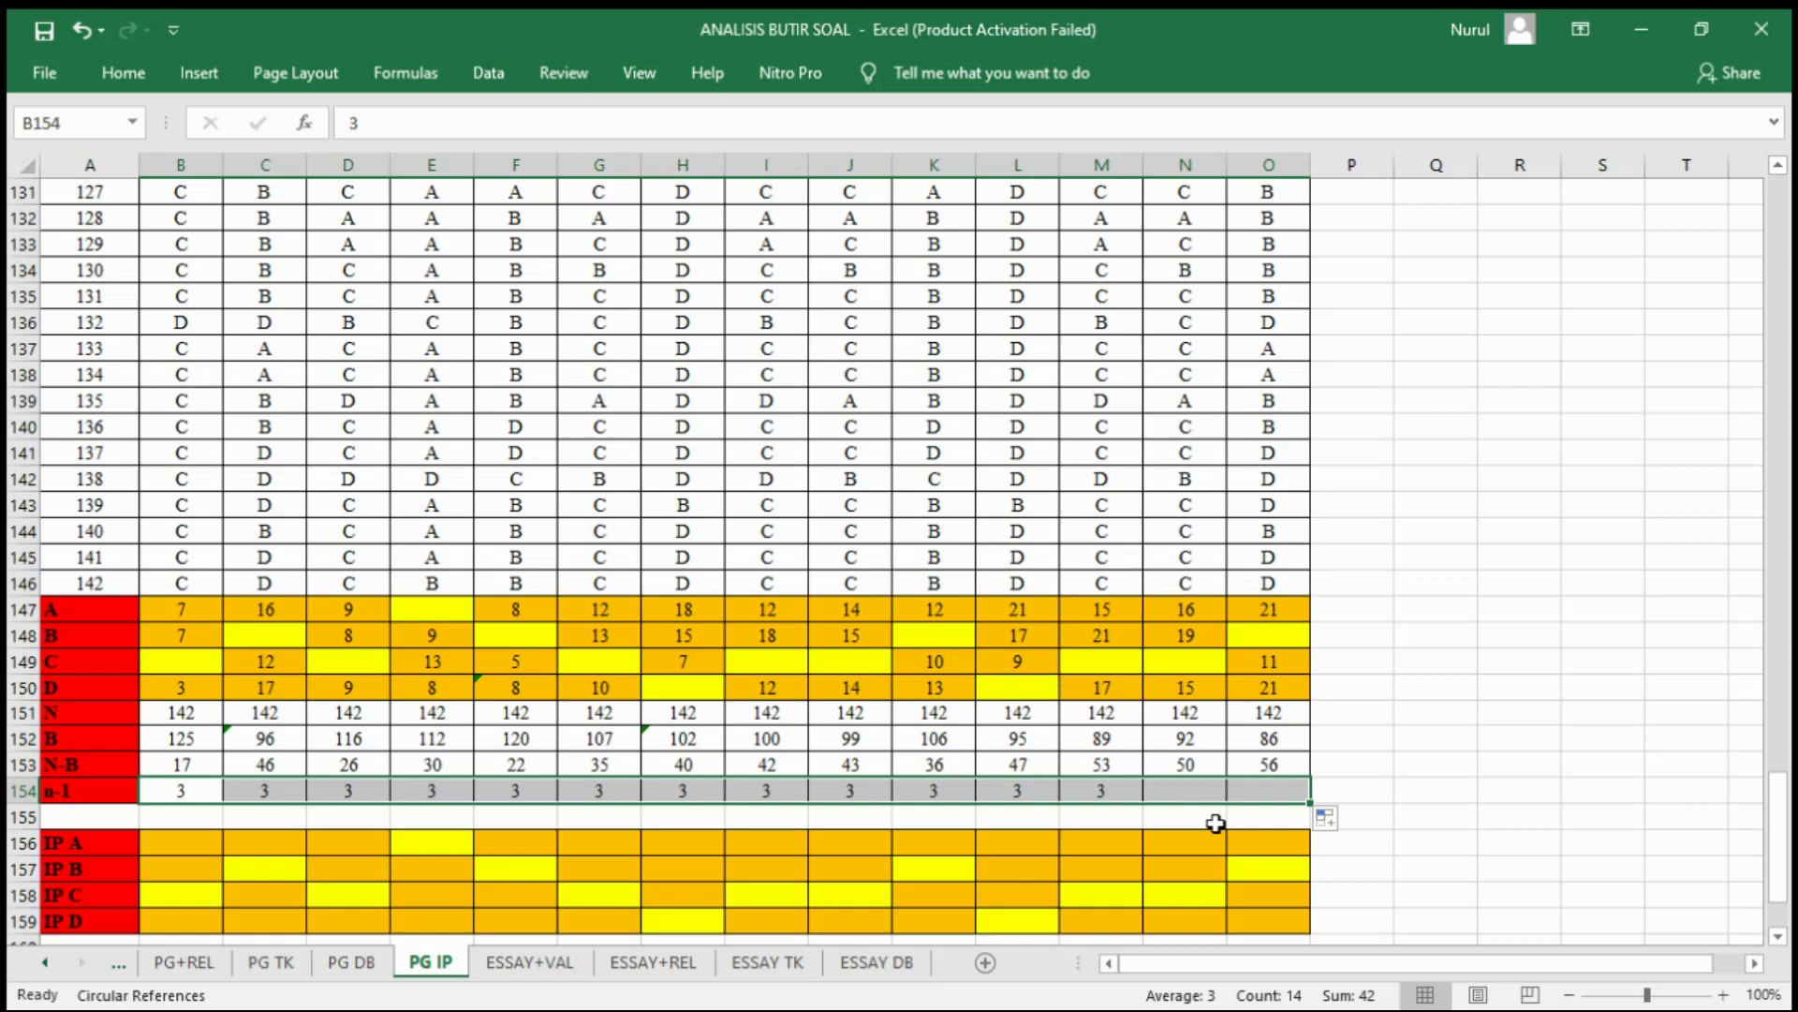
left_click(1451, 772)
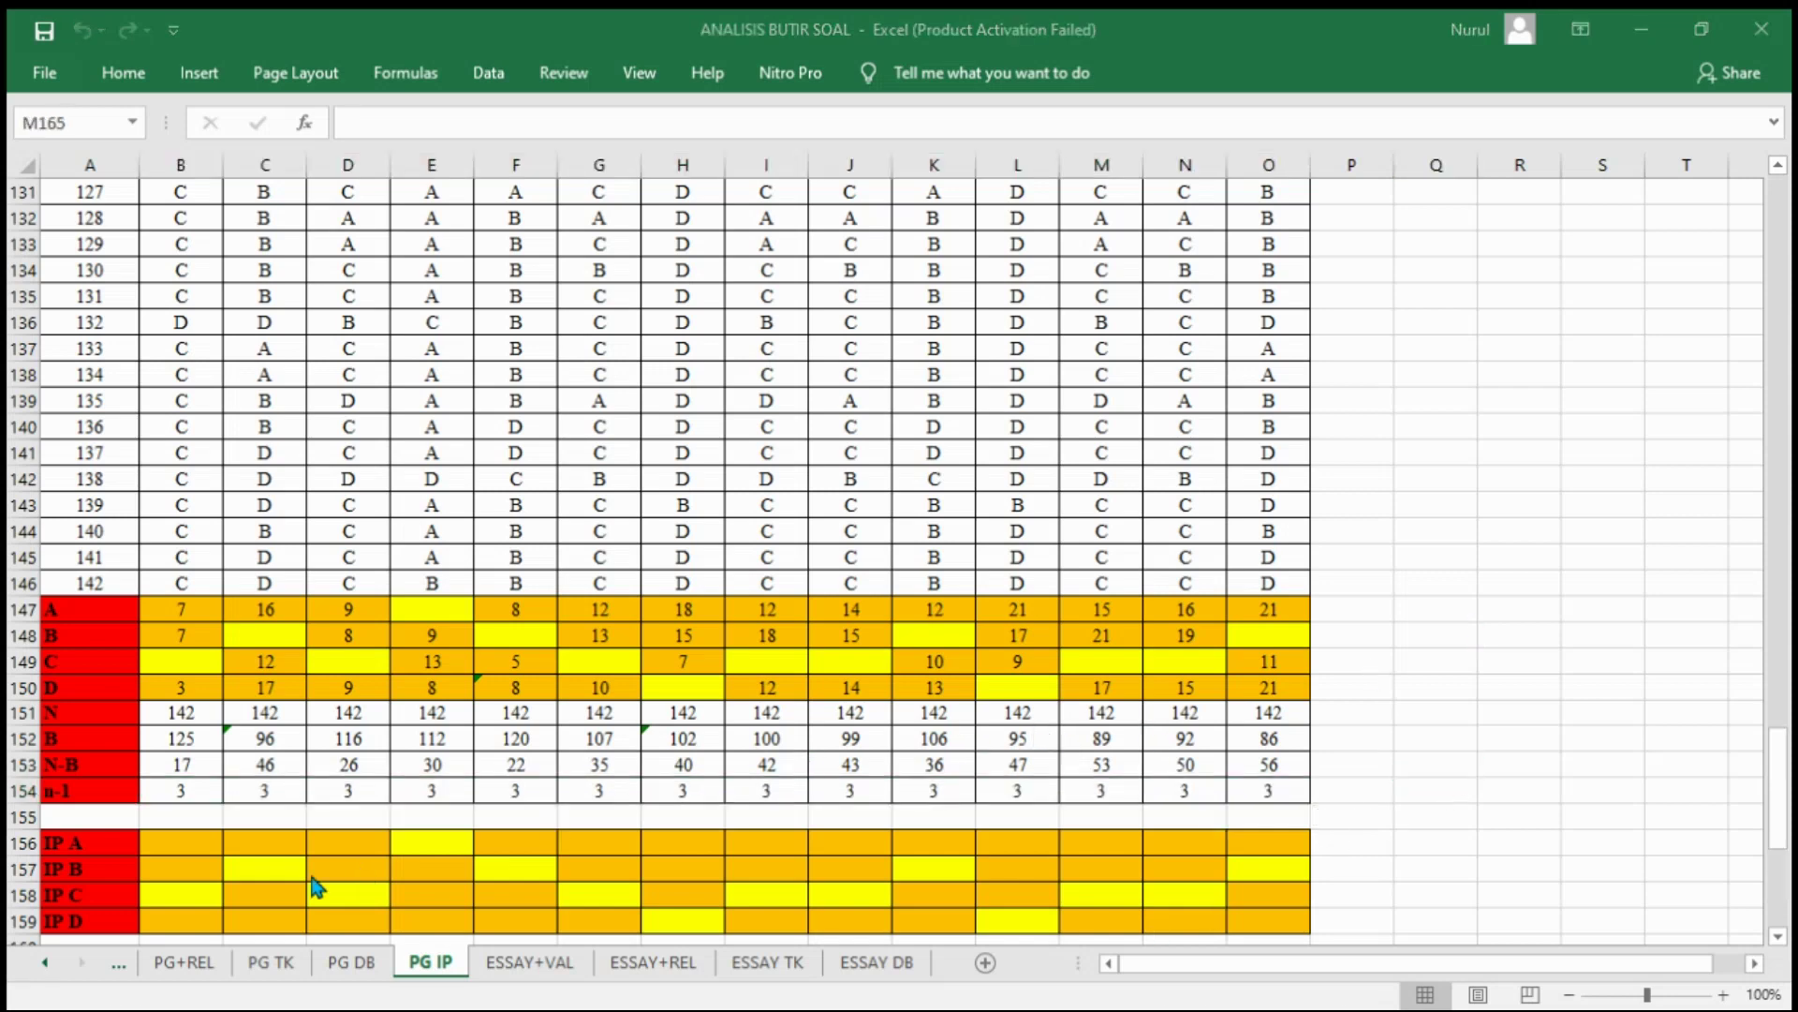
Step: Calculate IP A in B156 with =(B147/B153)/B154 and fill it across the row through column O, leaving yellow E156 empty
scroll(181, 849, "down", 1)
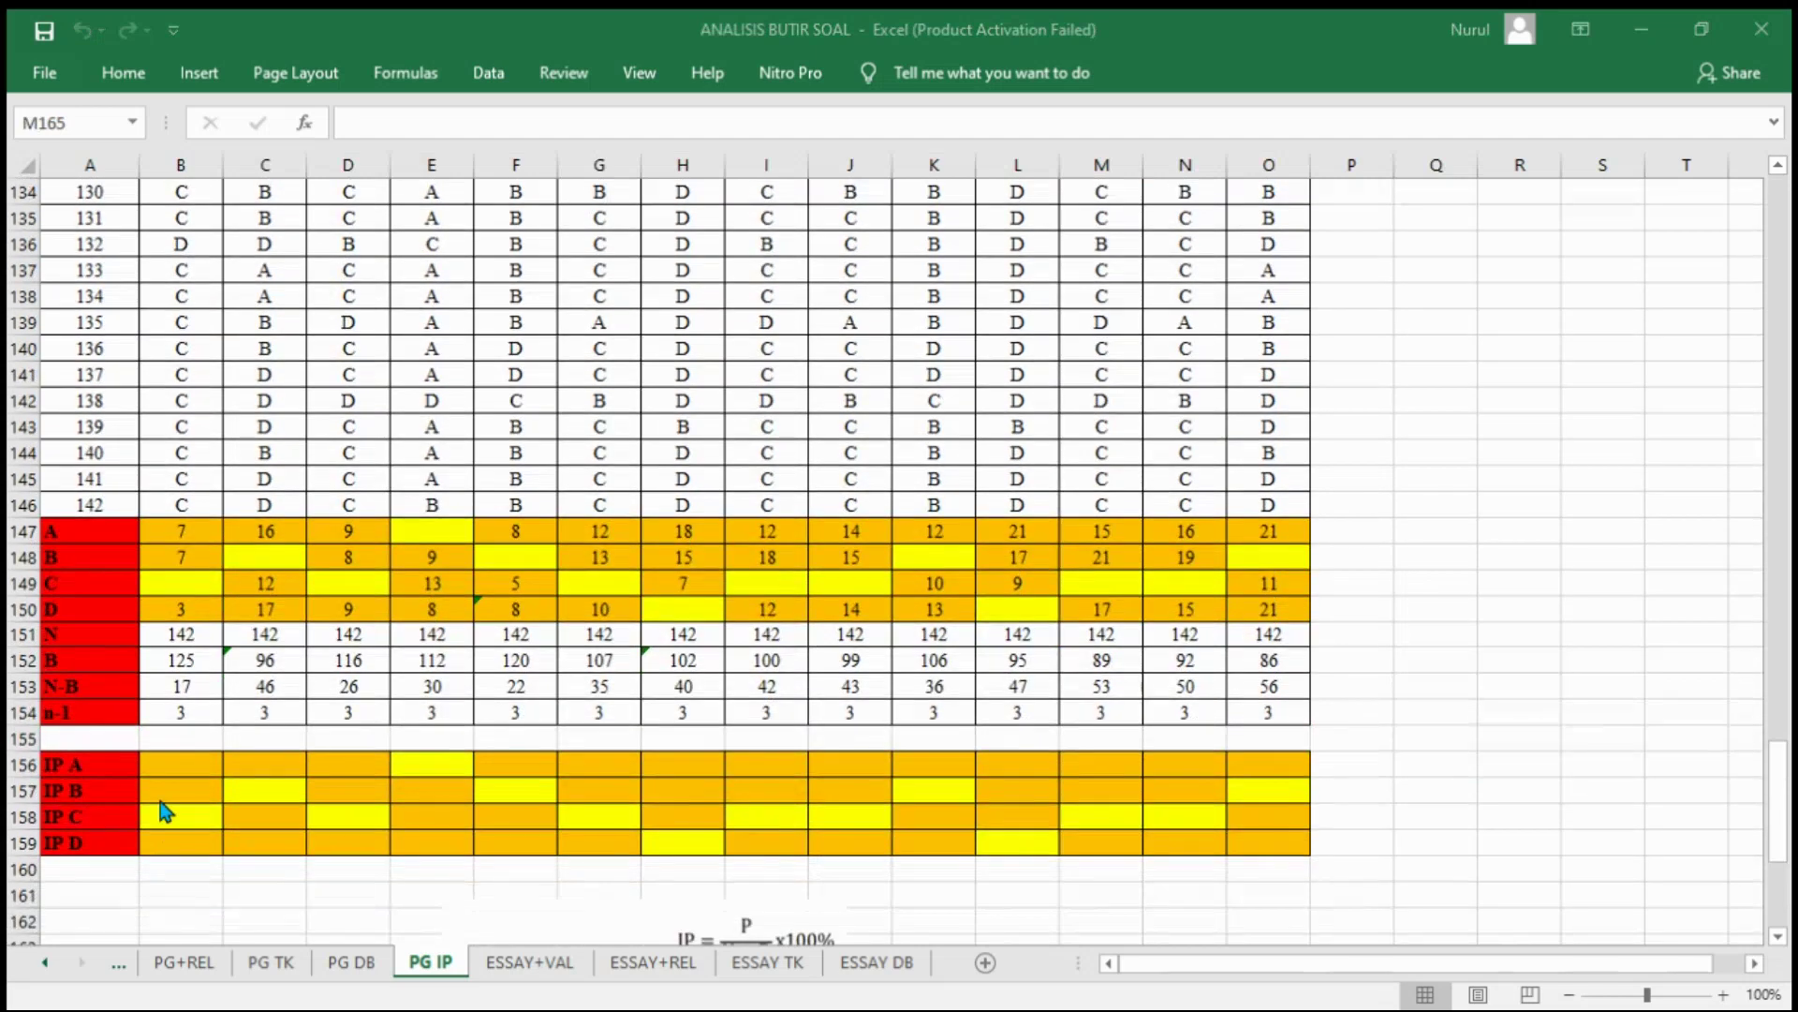
scroll(594, 796, "down", 4)
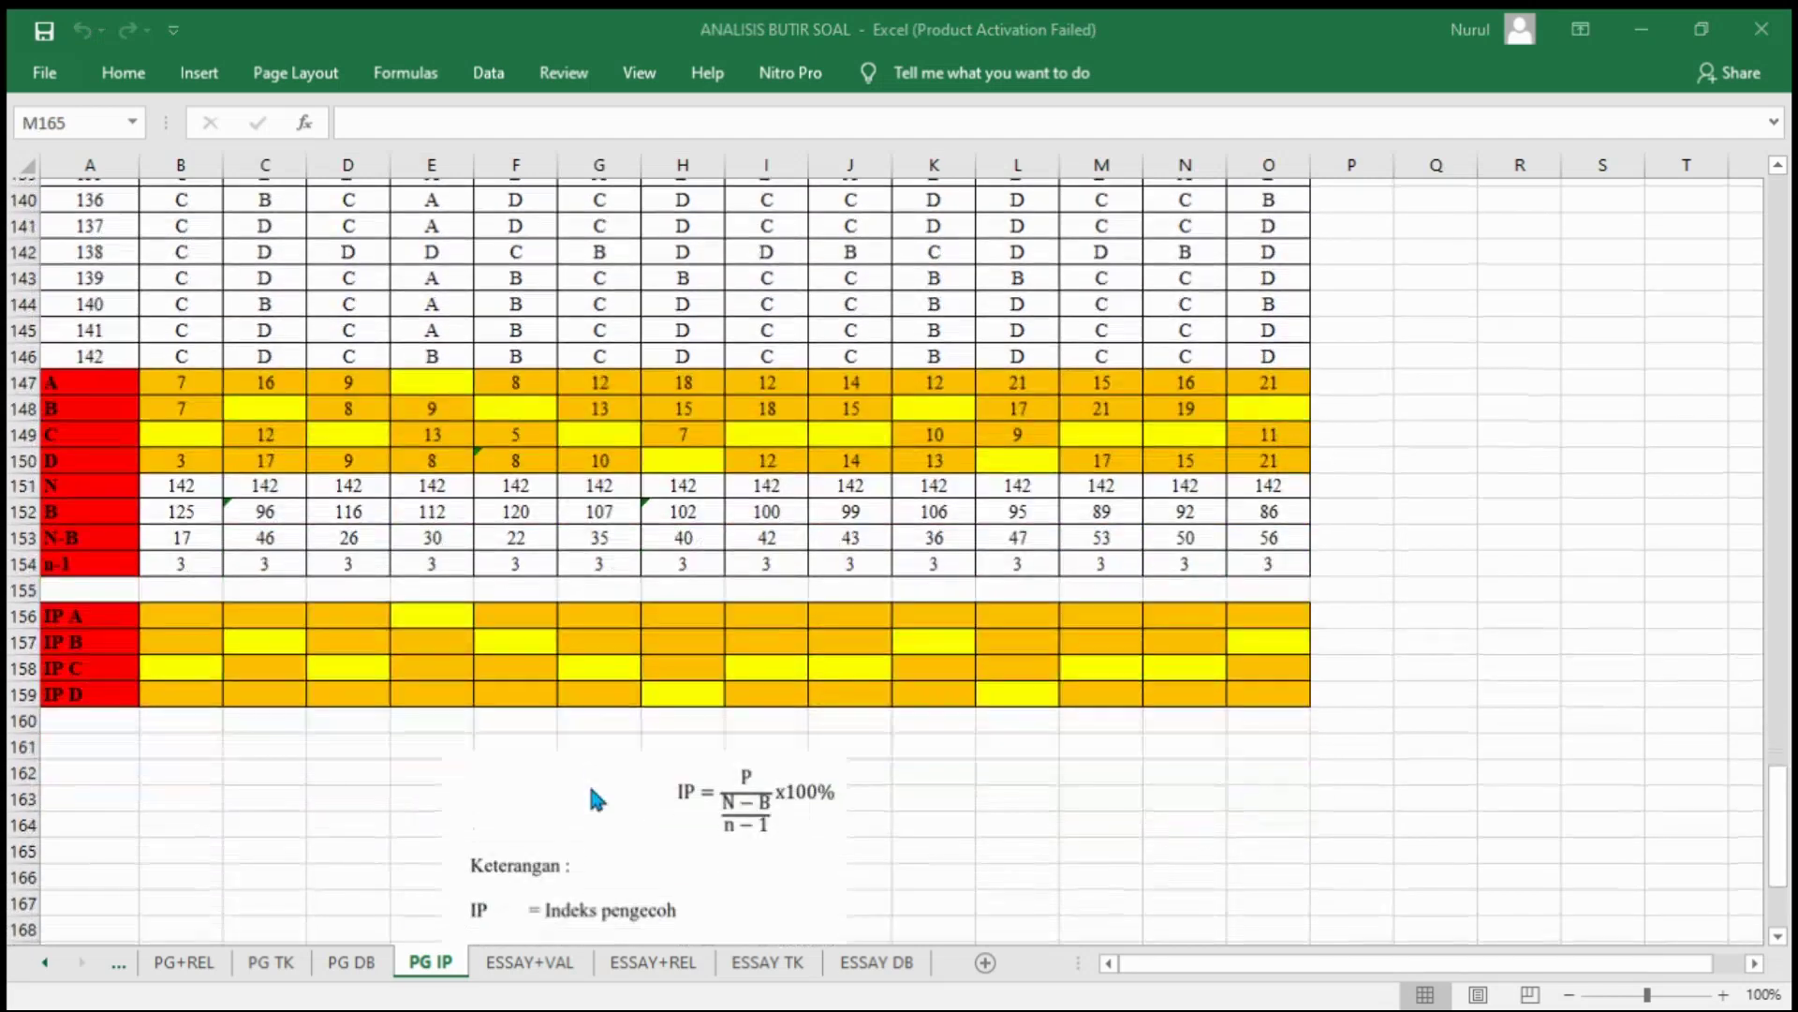
scroll(632, 782, "down", 1)
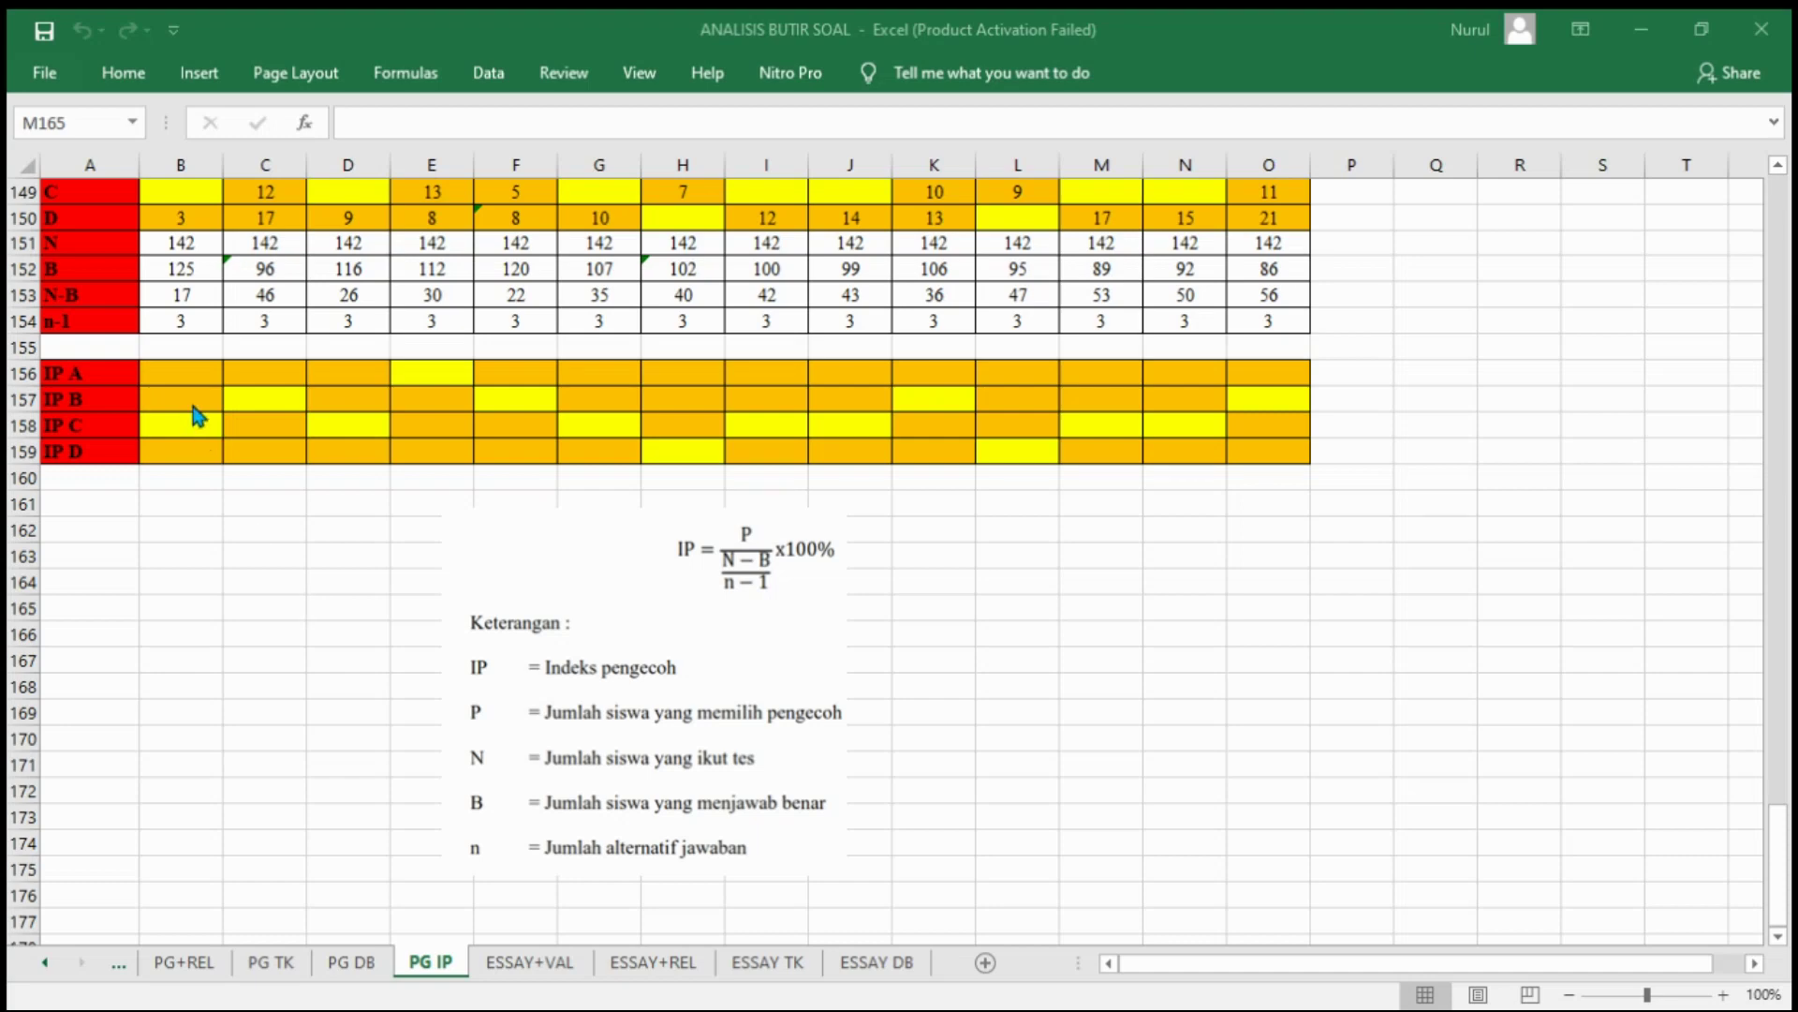
left_click(181, 374)
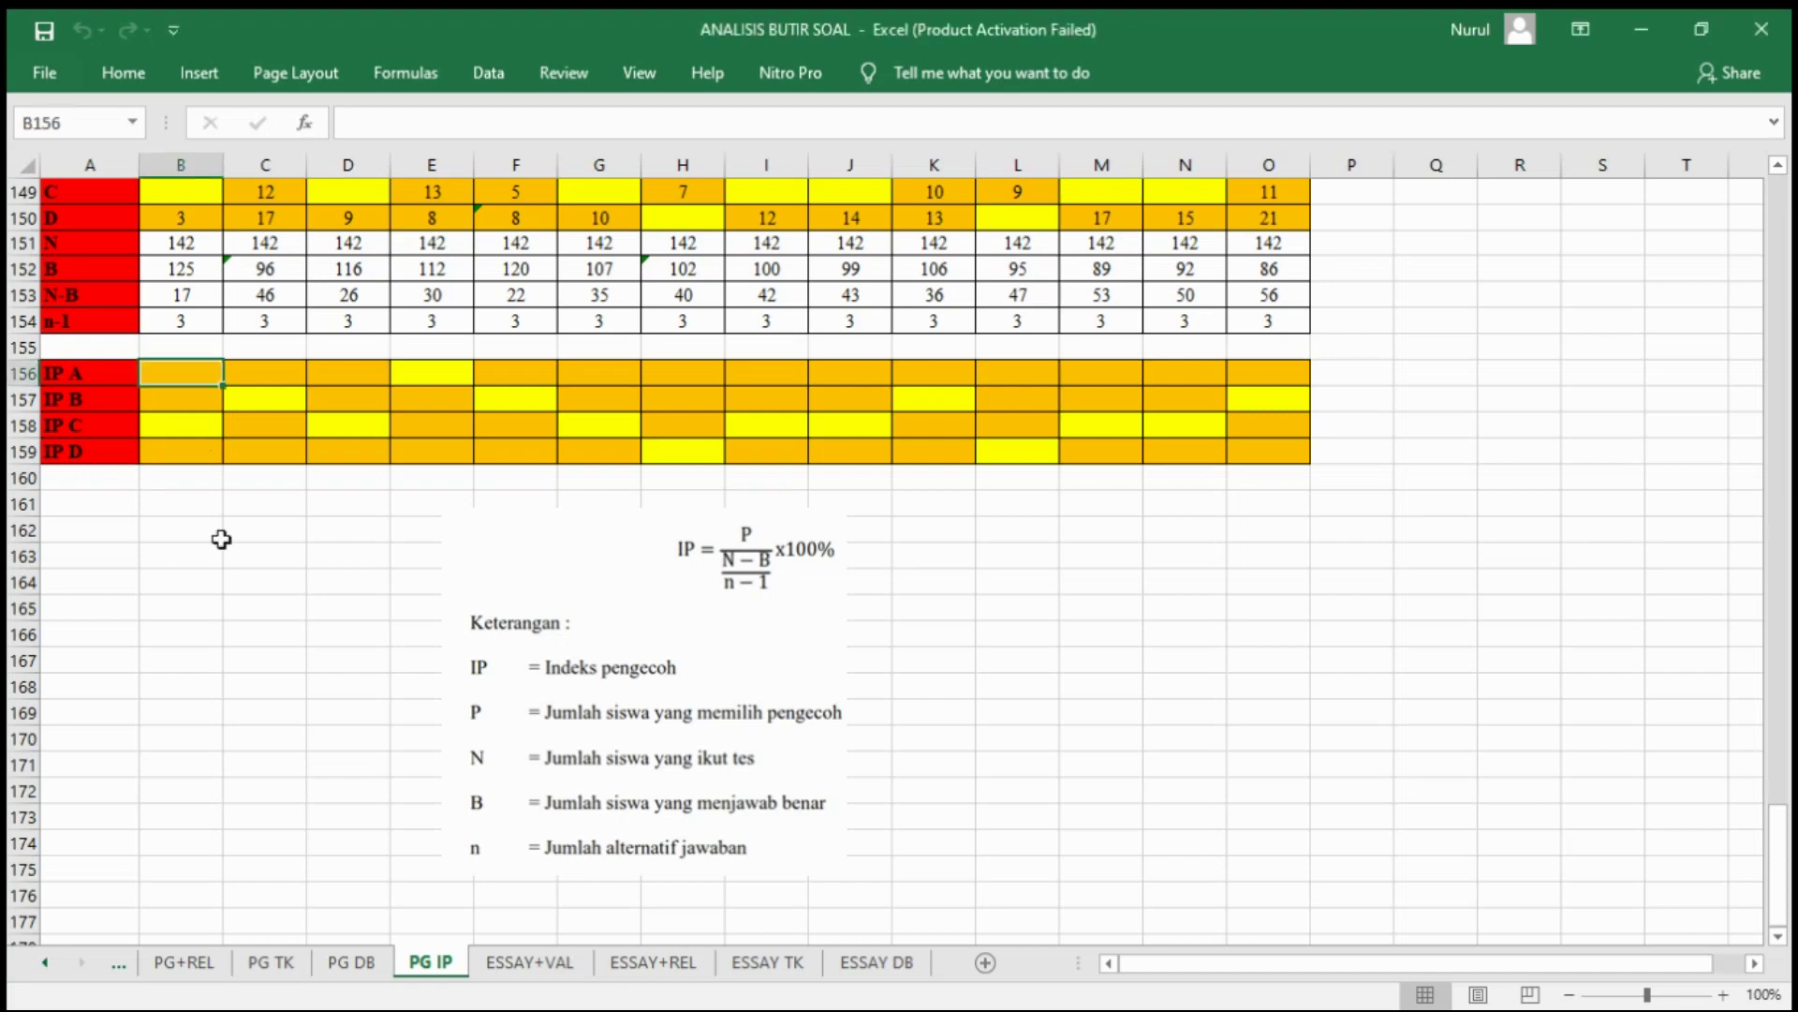
scroll(195, 380, "up", 1)
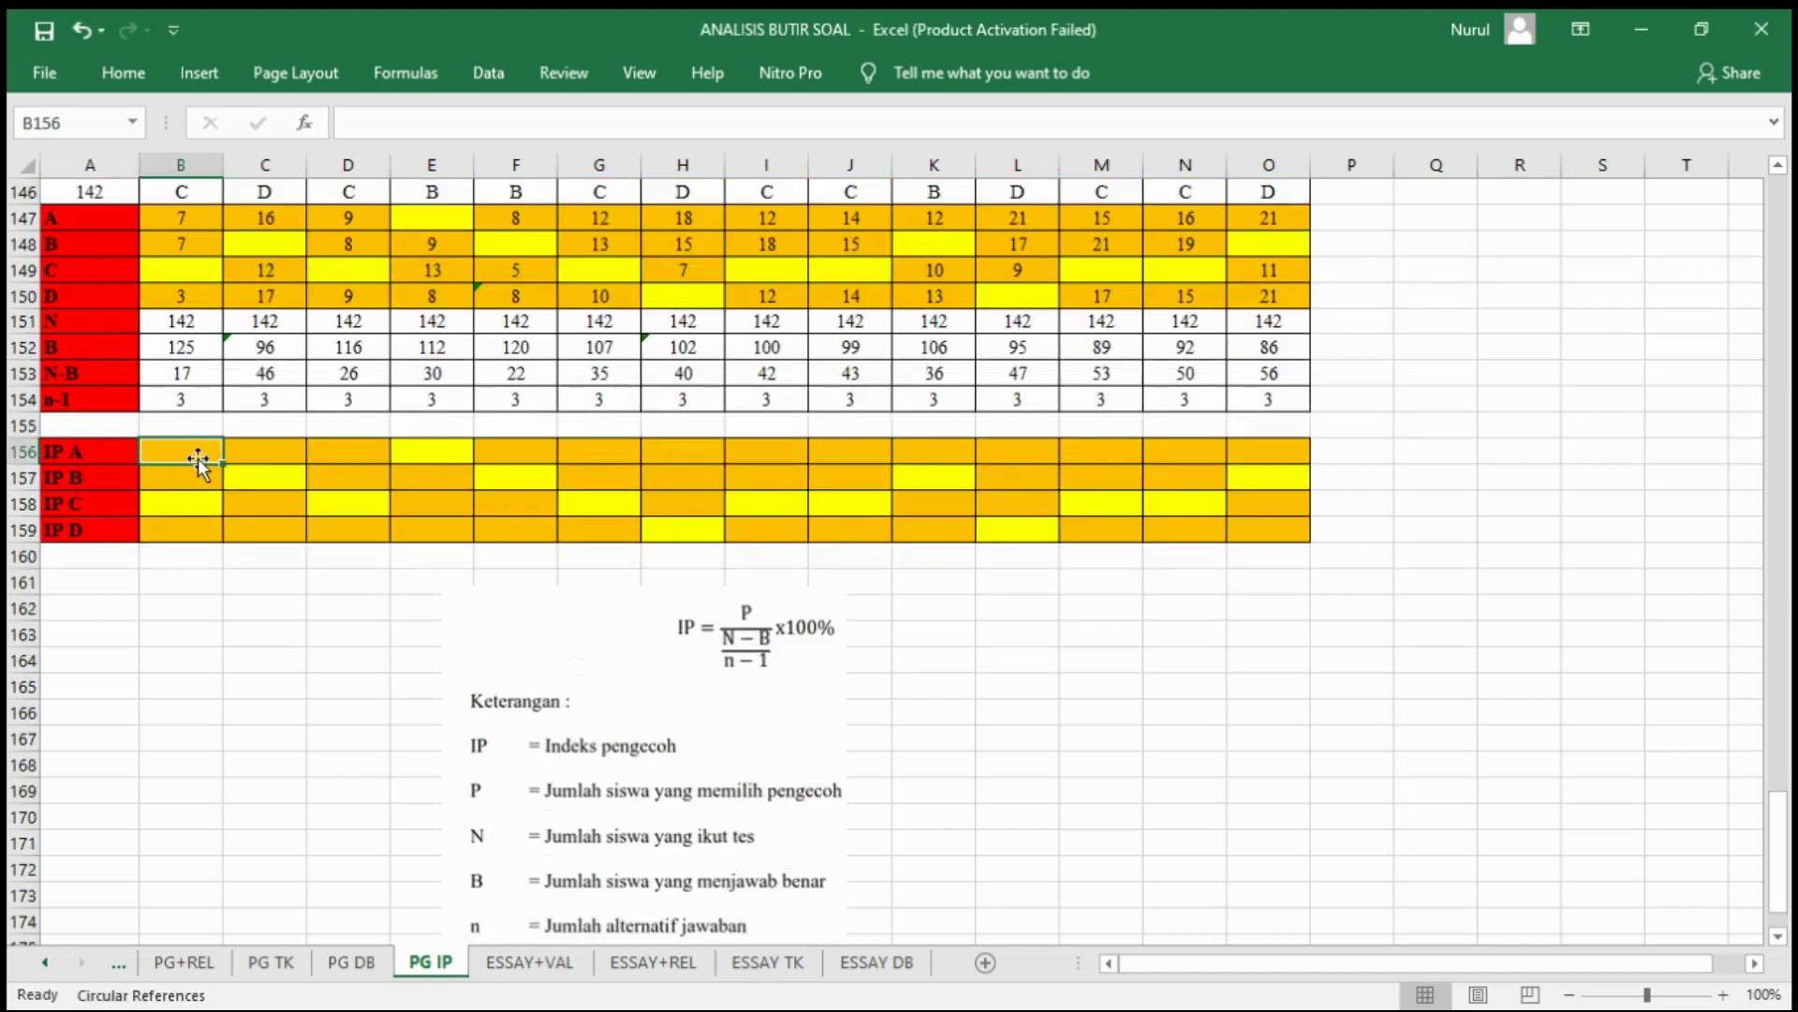
type("=(")
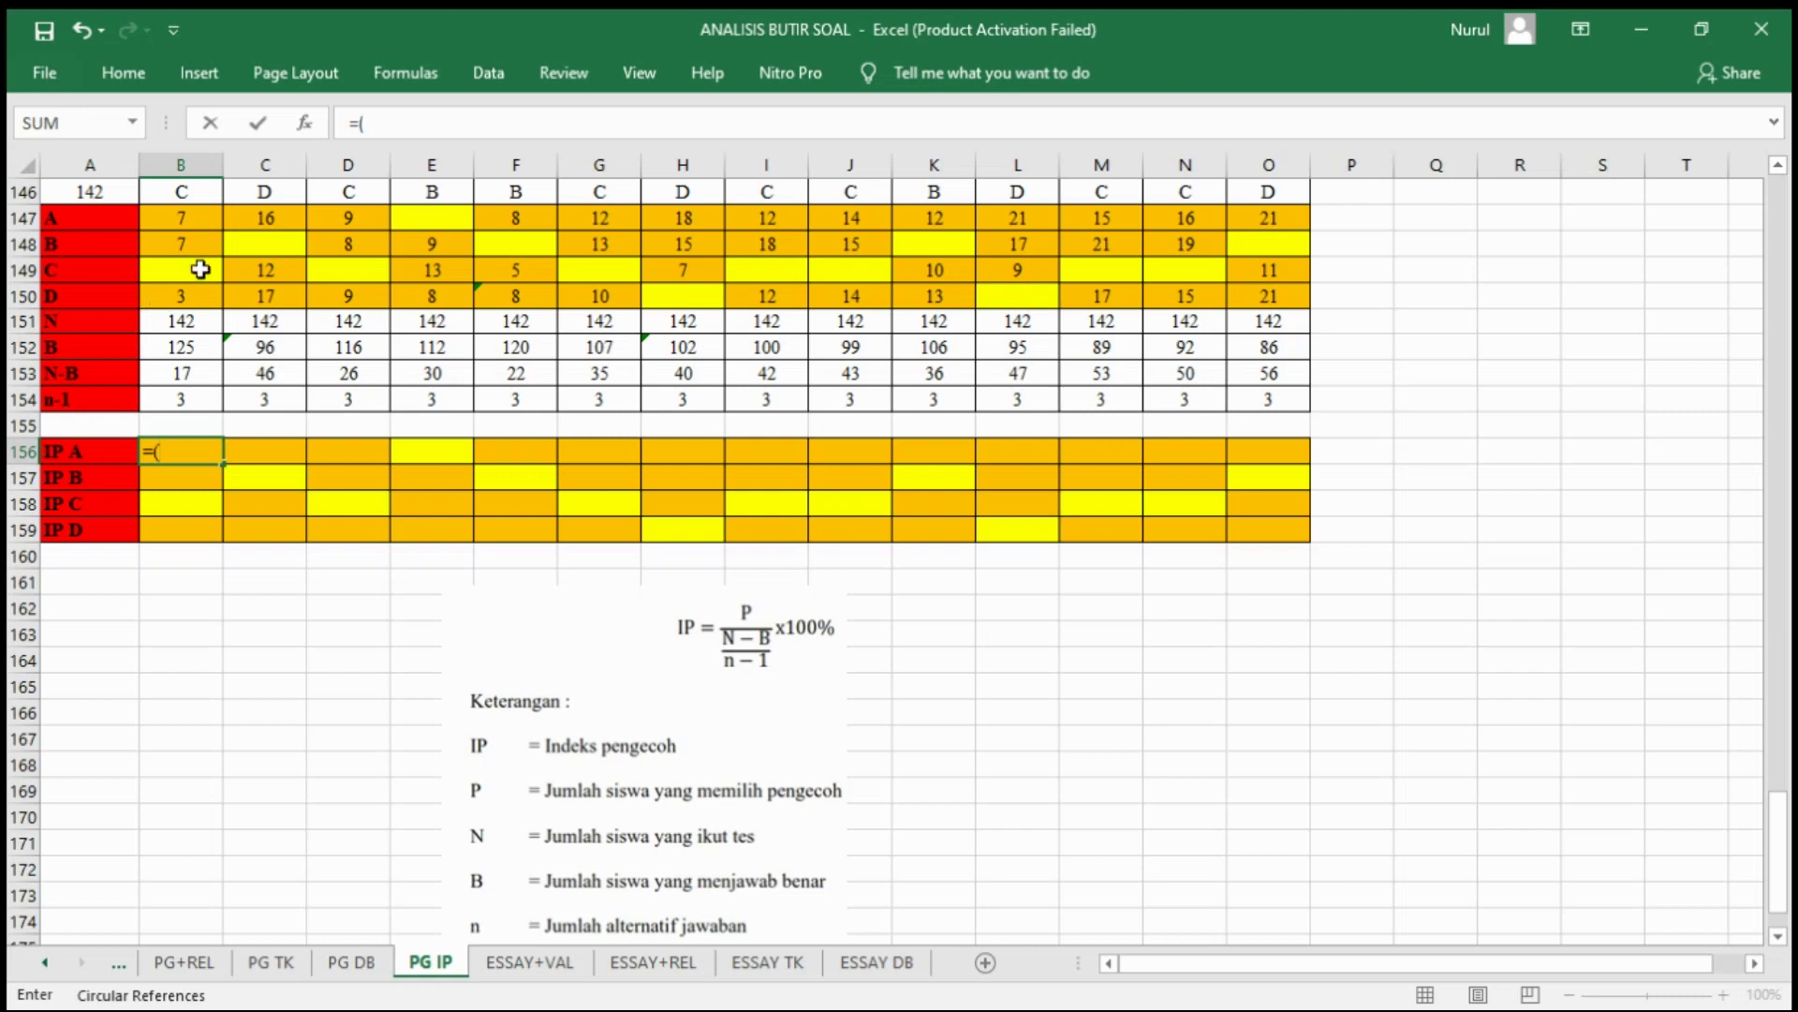
left_click(170, 213)
type("/")
left_click(170, 374)
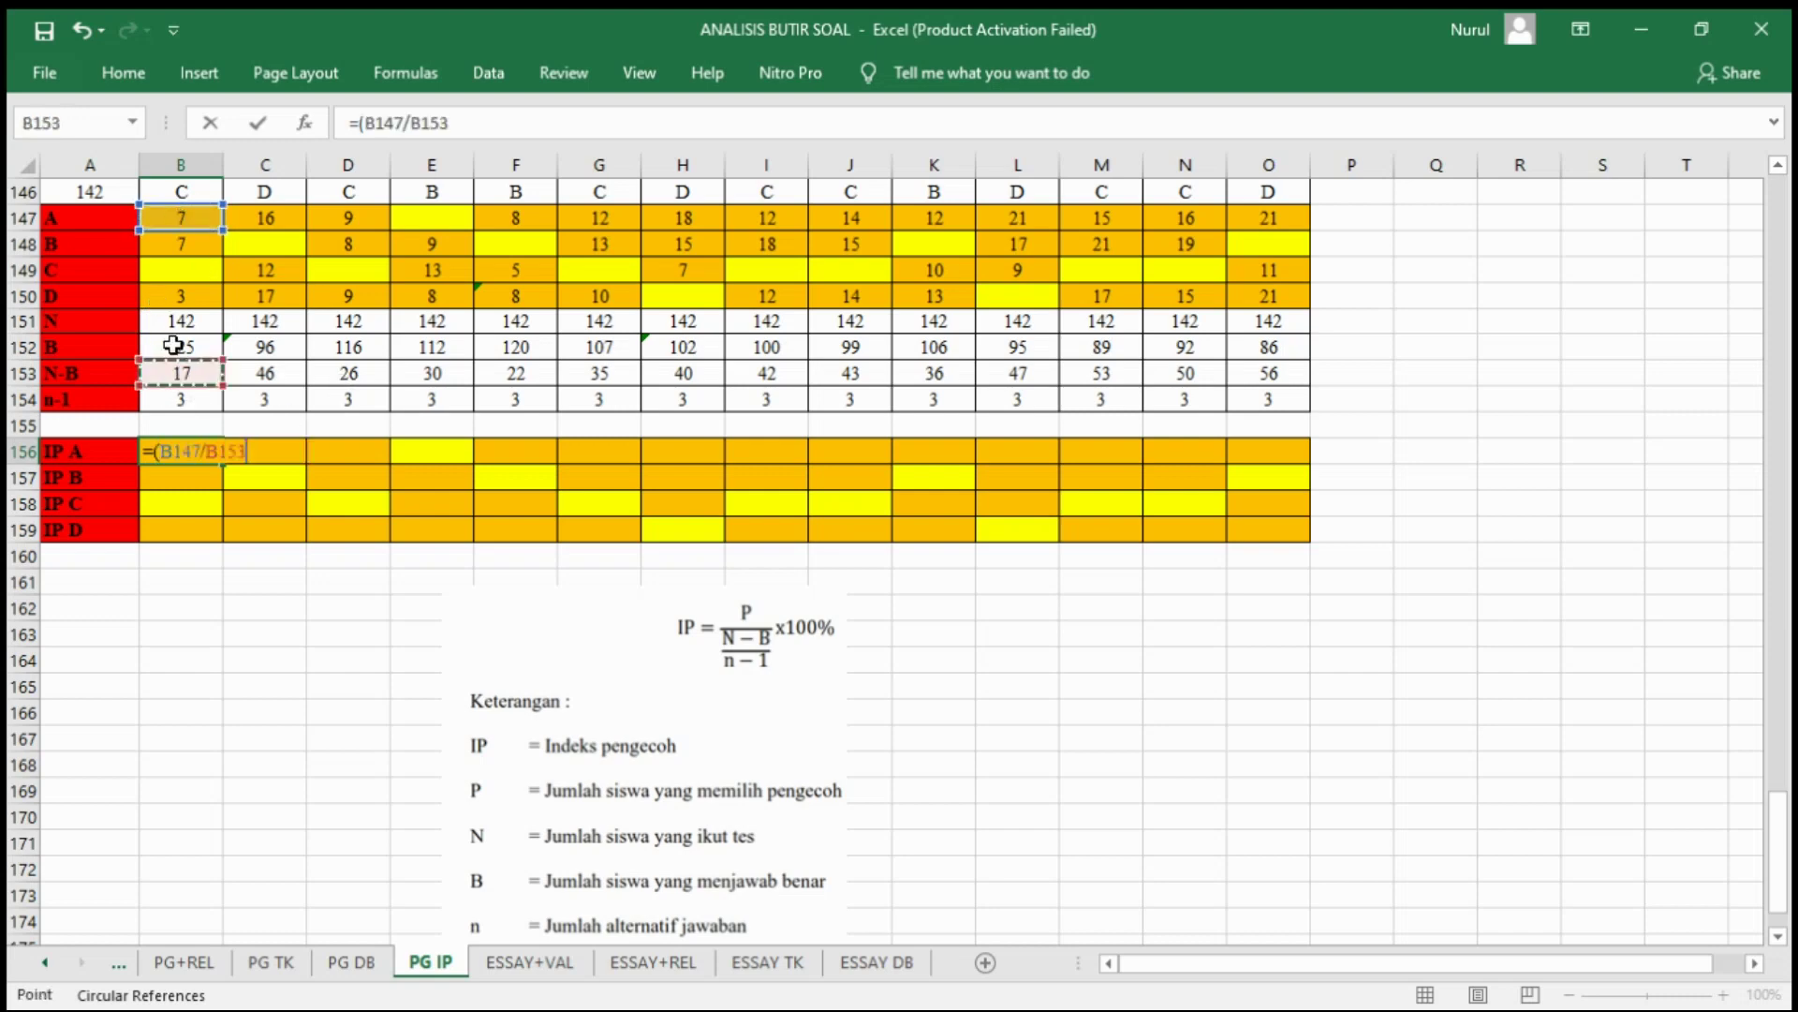
type(")/")
left_click(181, 401)
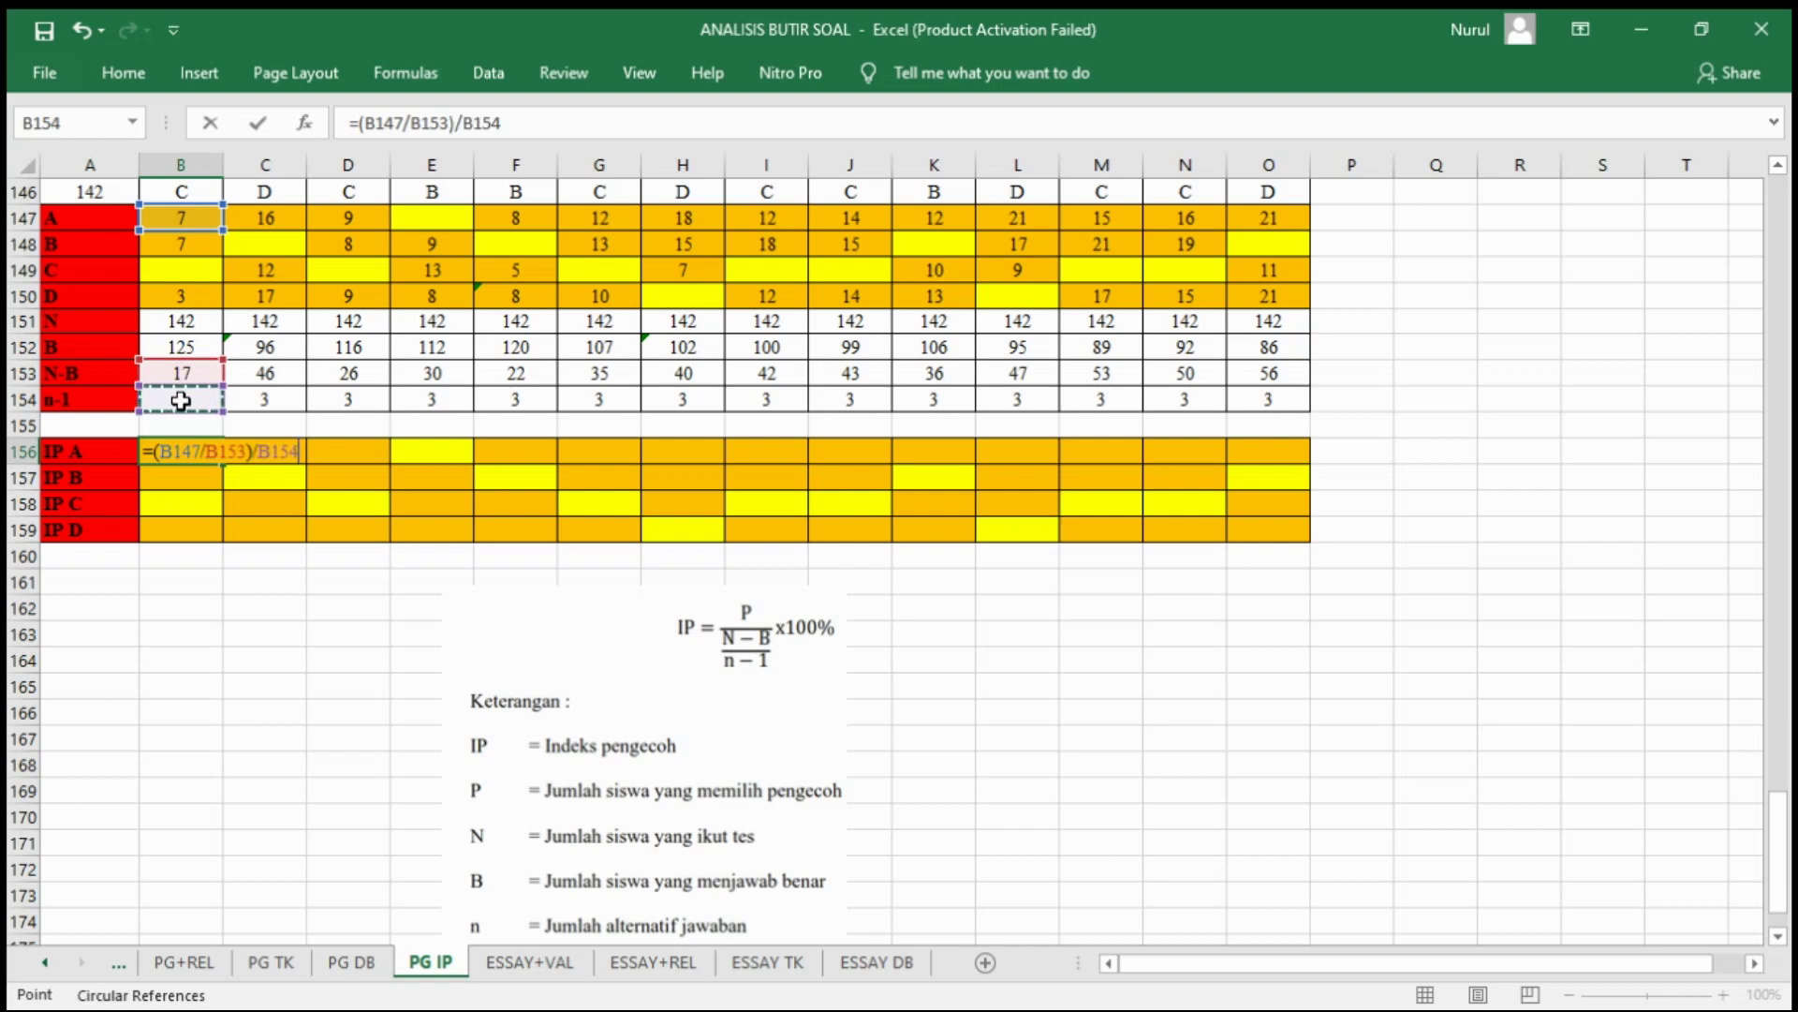
key("Return")
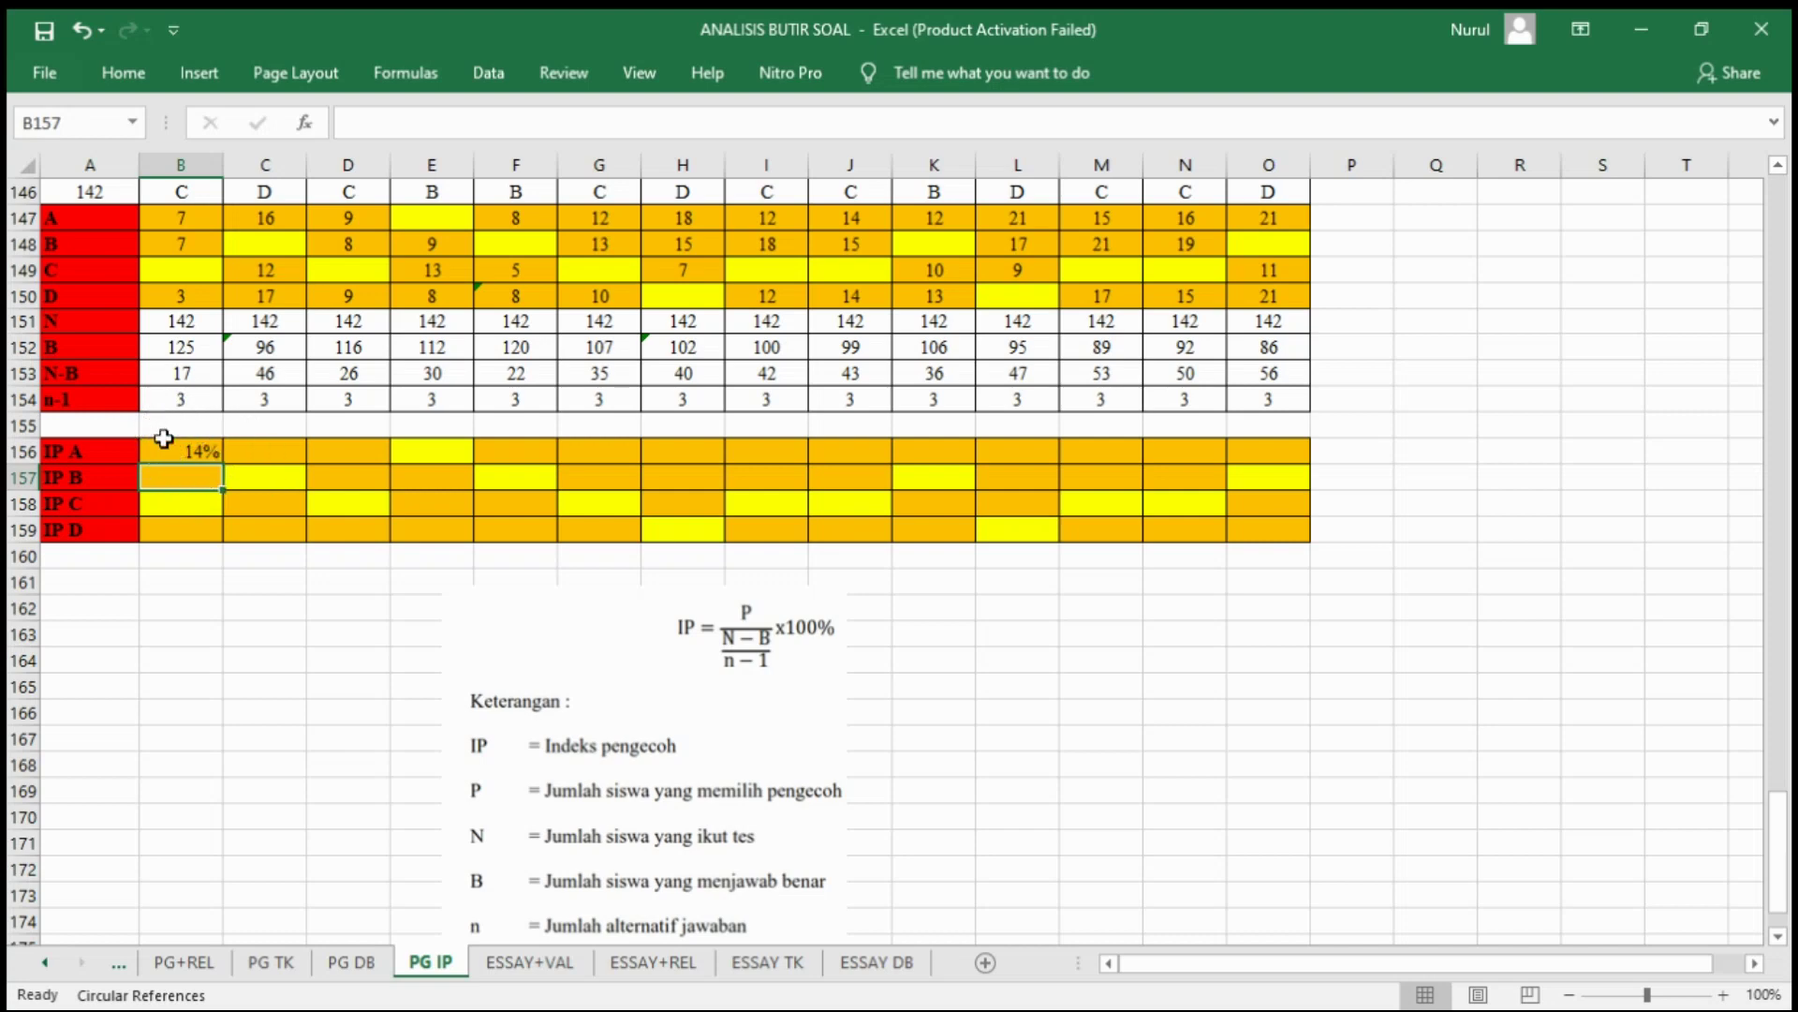
left_click(200, 446)
left_click_drag(223, 464, 363, 448)
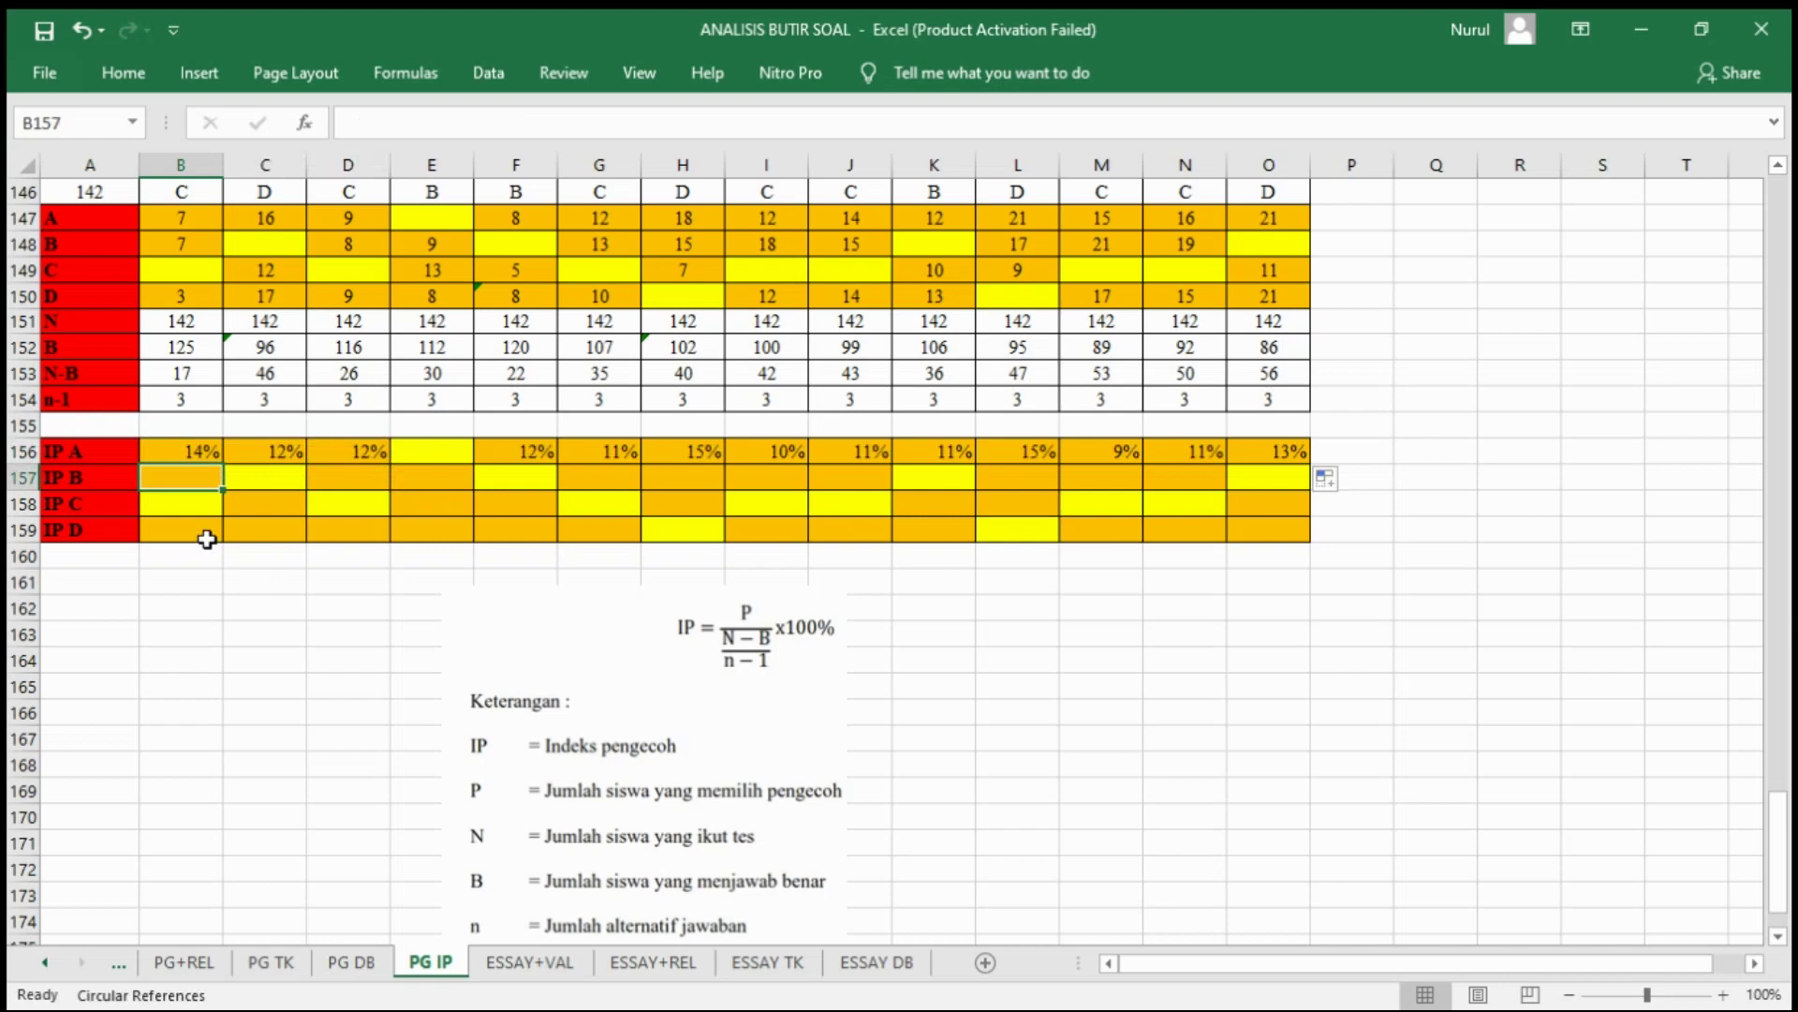
Step: Calculate item 1's IP B in B157 with =(B148/B153)/B154
type("=(")
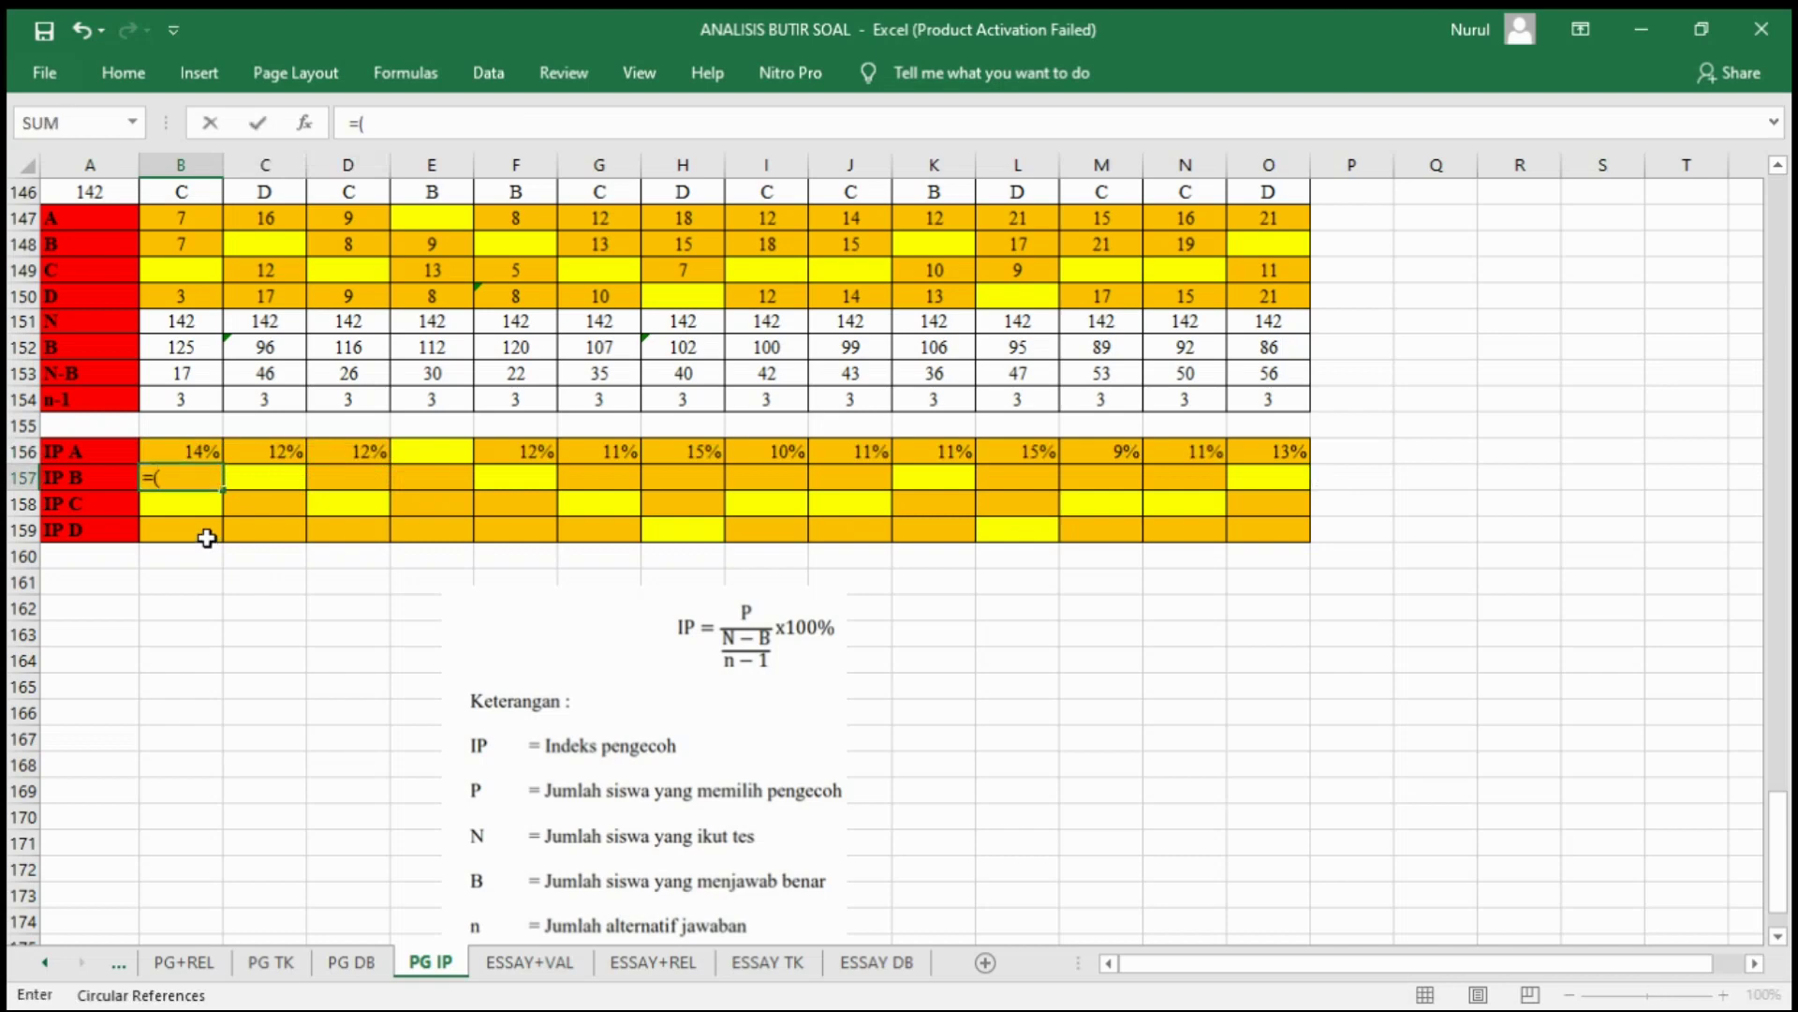
left_click(195, 251)
type("/")
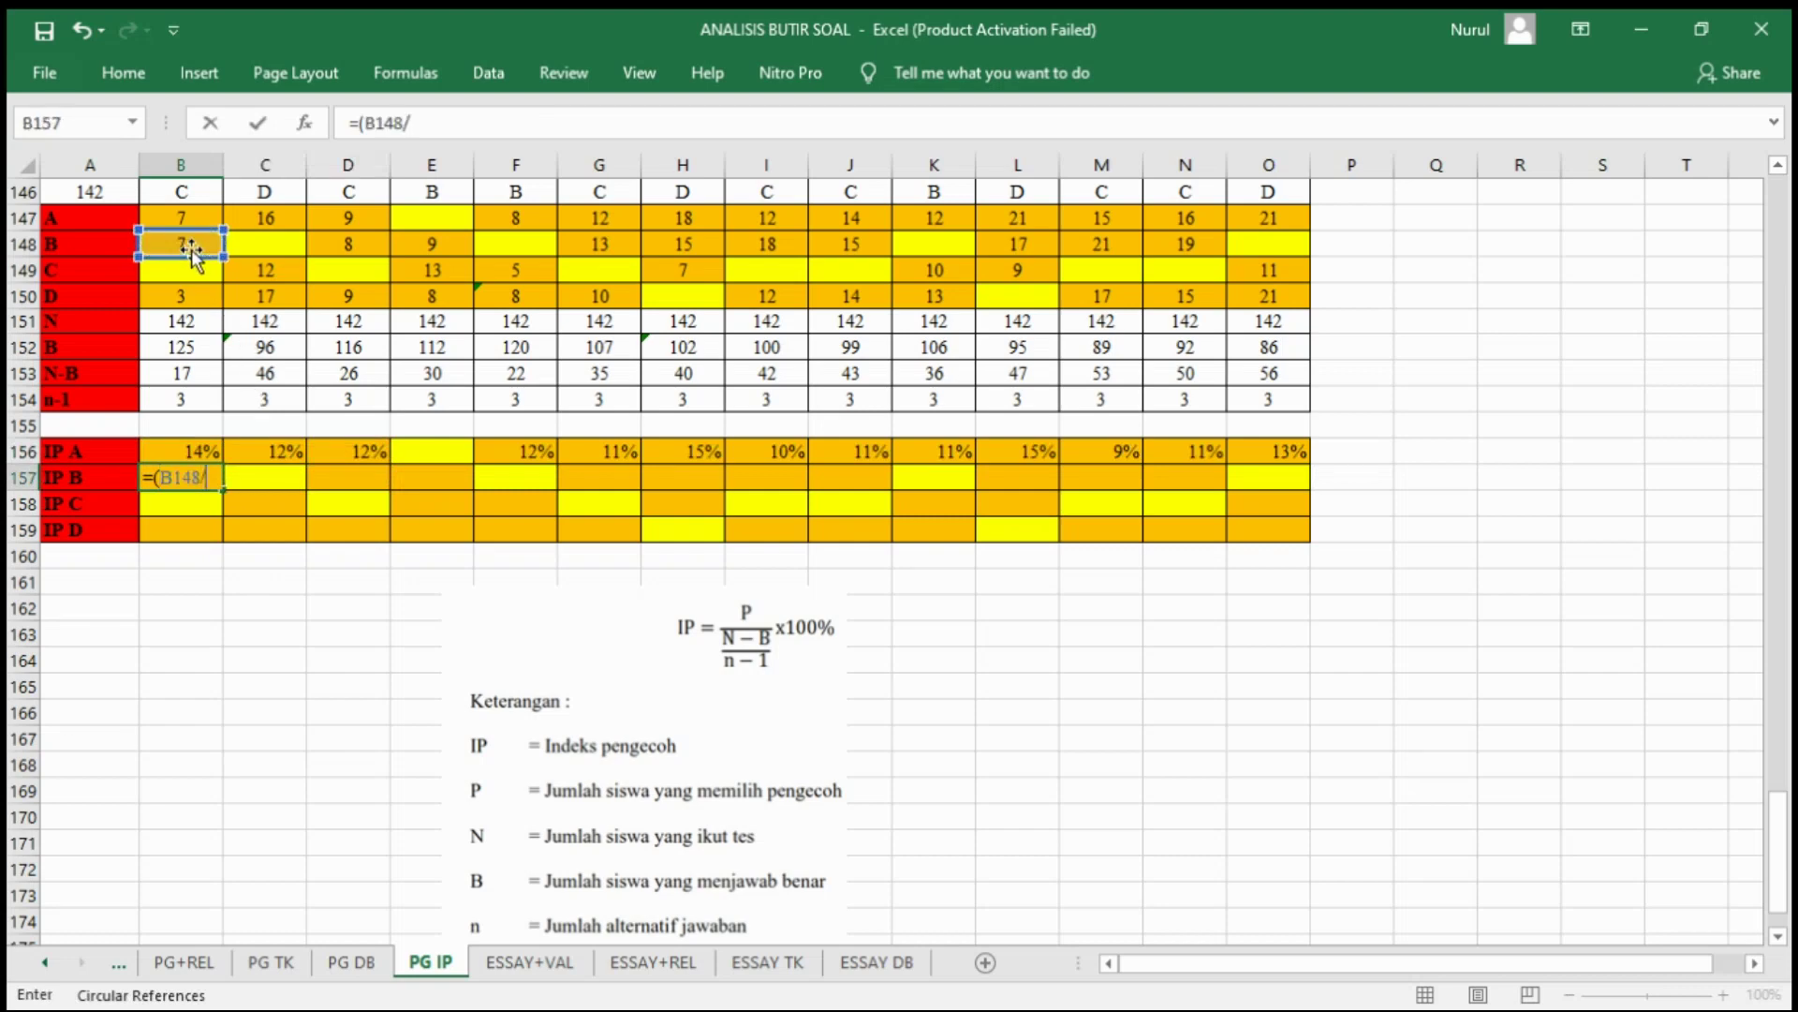
left_click(213, 373)
type(")")
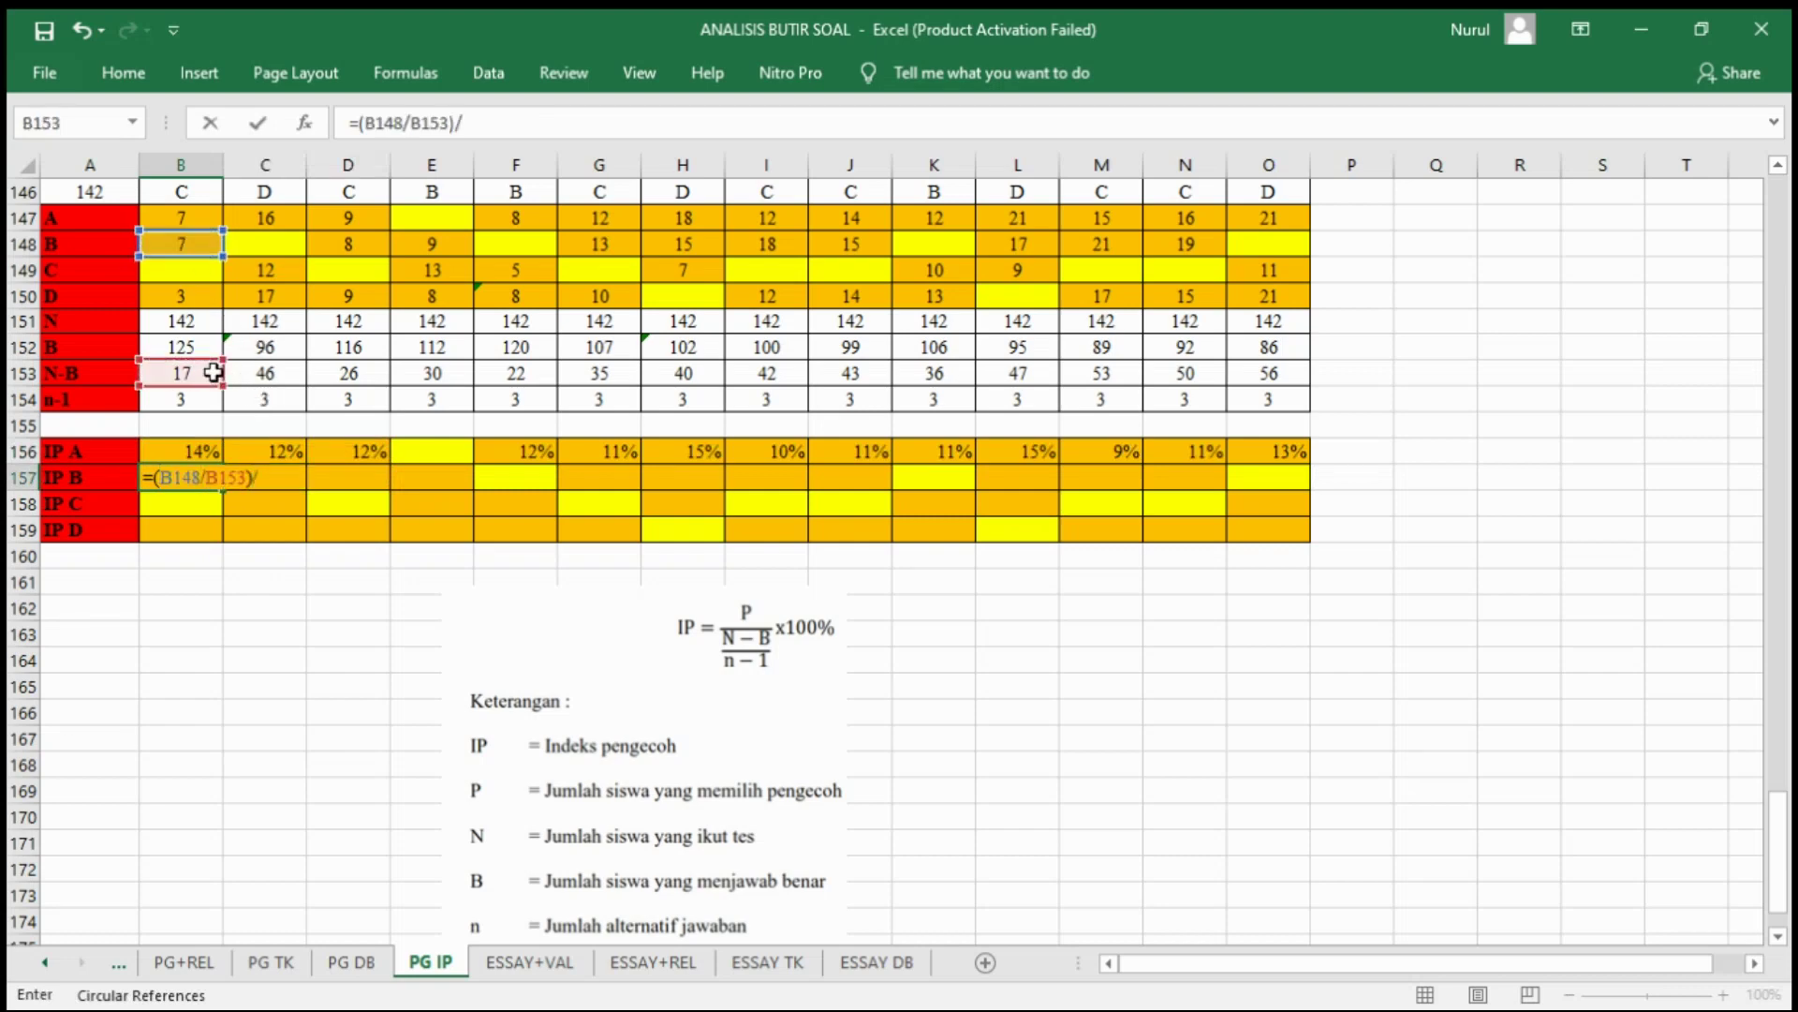
type("/")
left_click(183, 398)
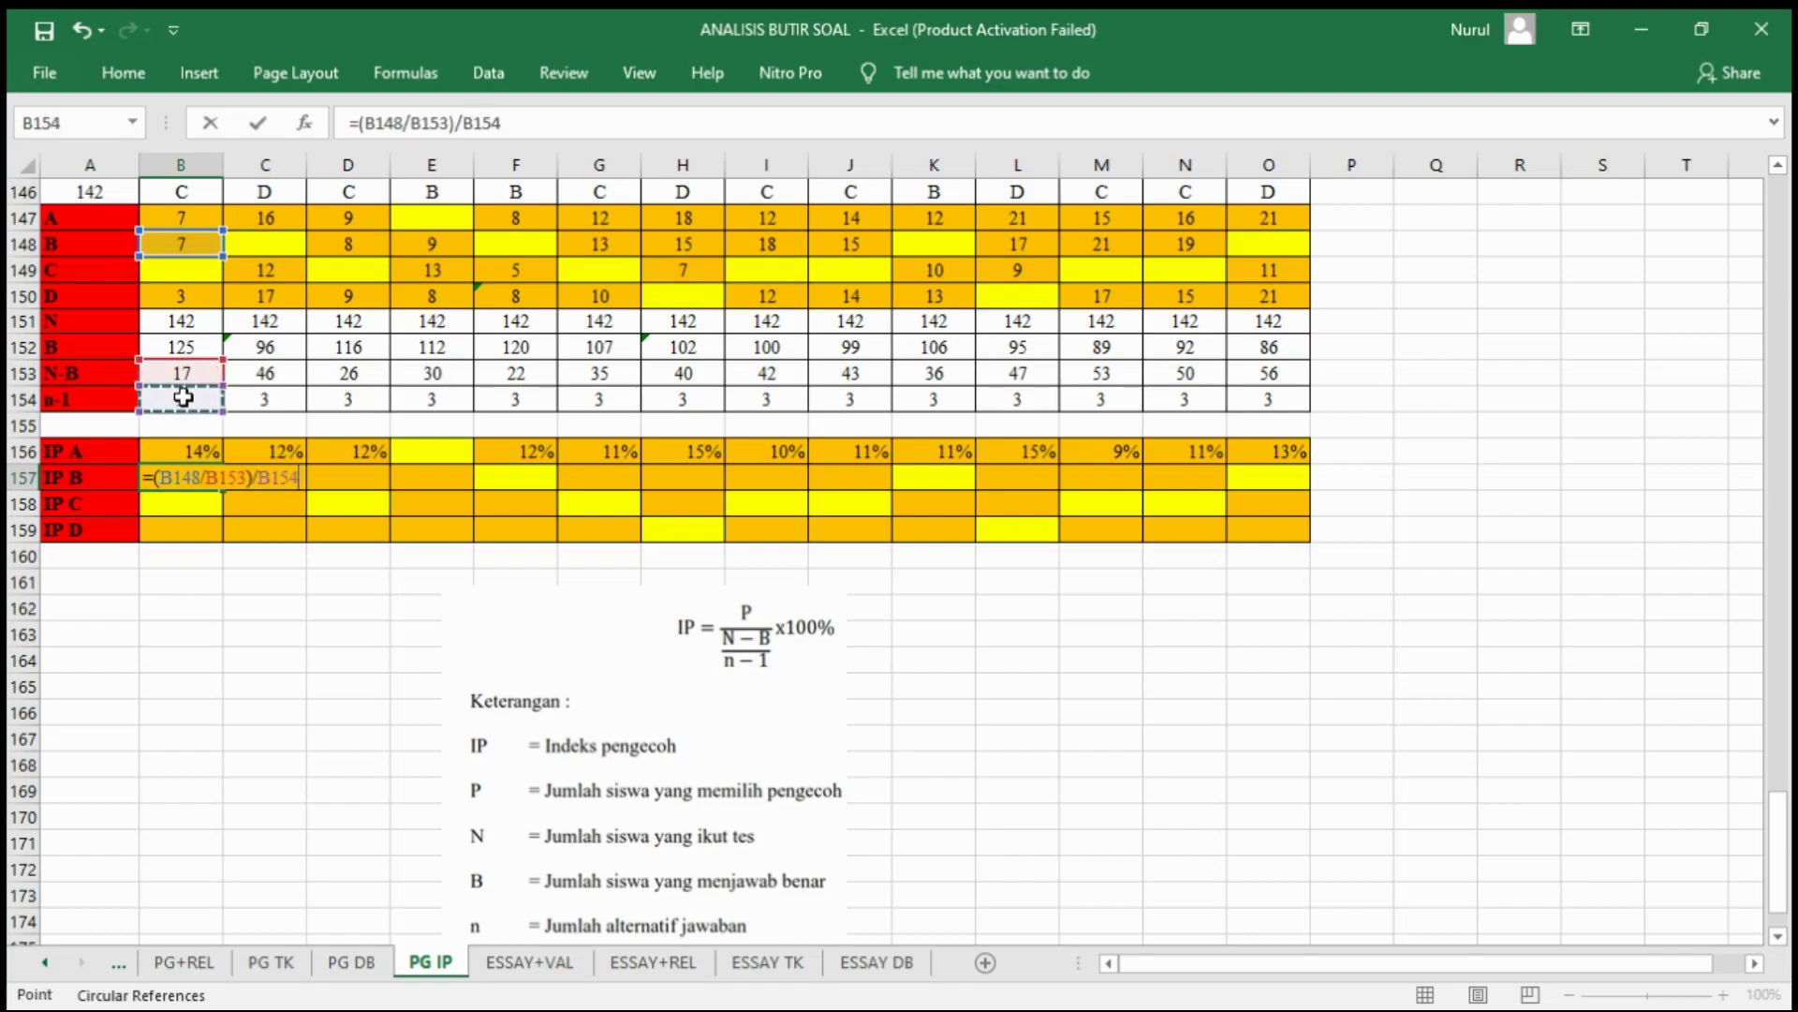
key("Return")
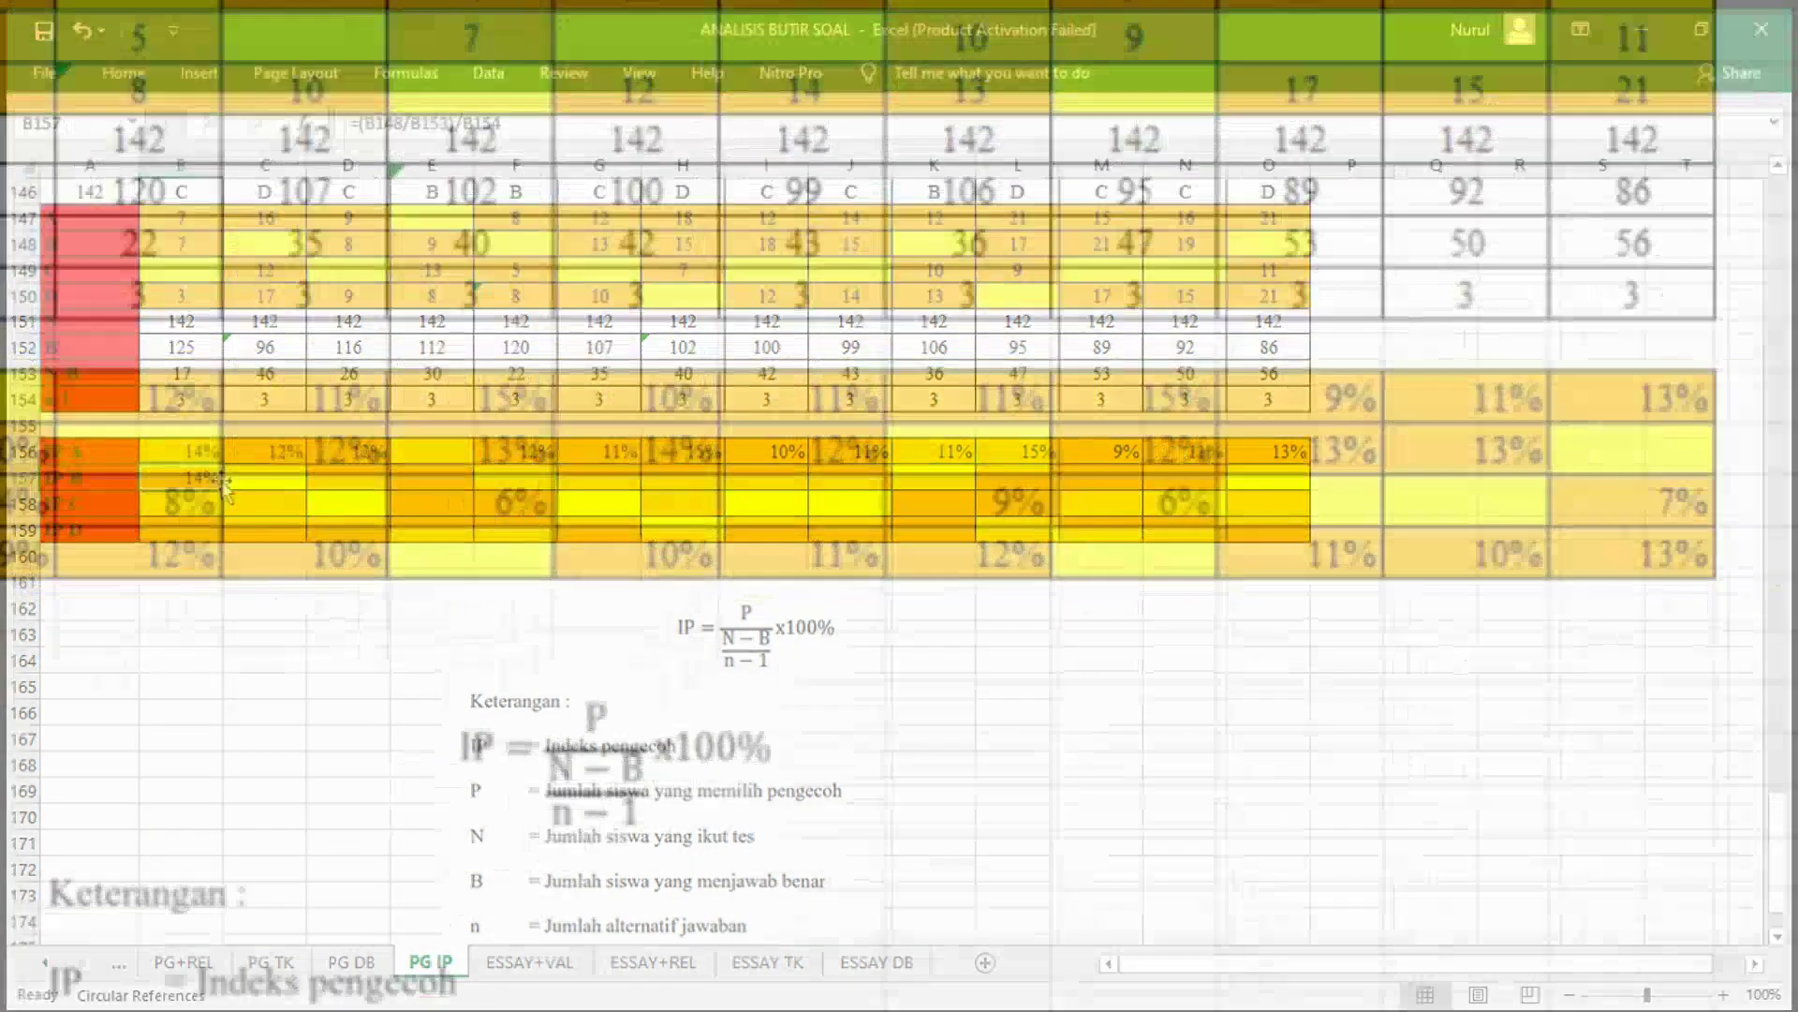